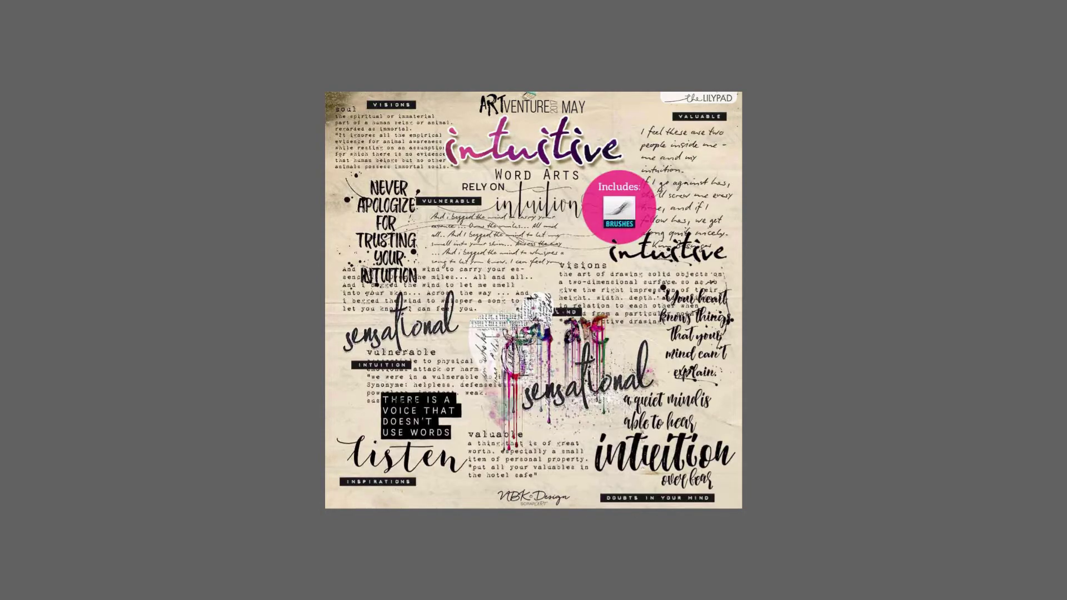
Close the full-screen preview and look through the element images in the nbk-Intuitive-EL-ABP-A folder.
key(Escape)
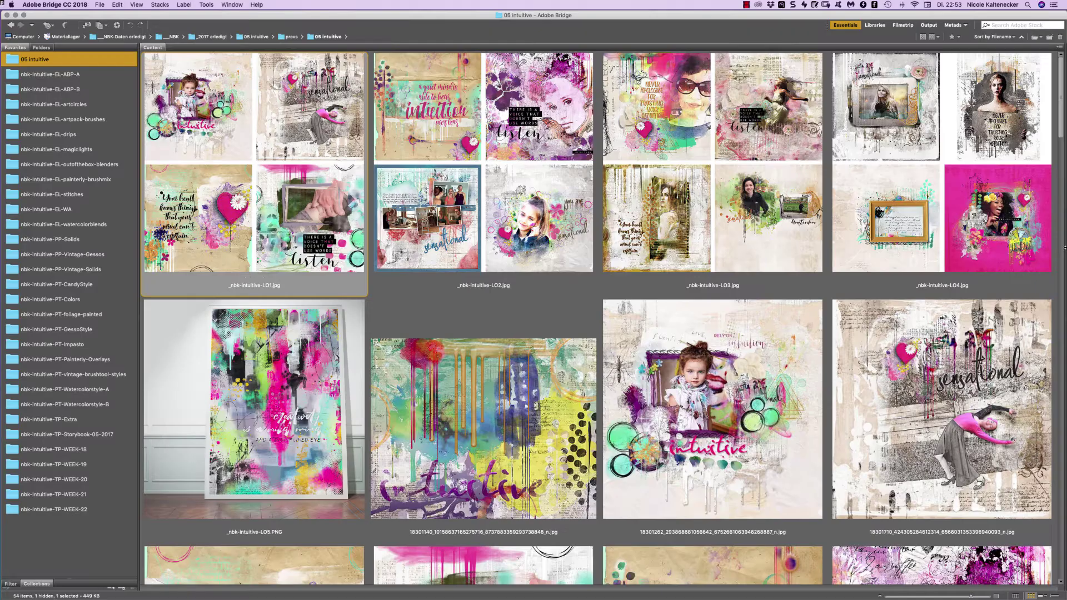
click(94, 75)
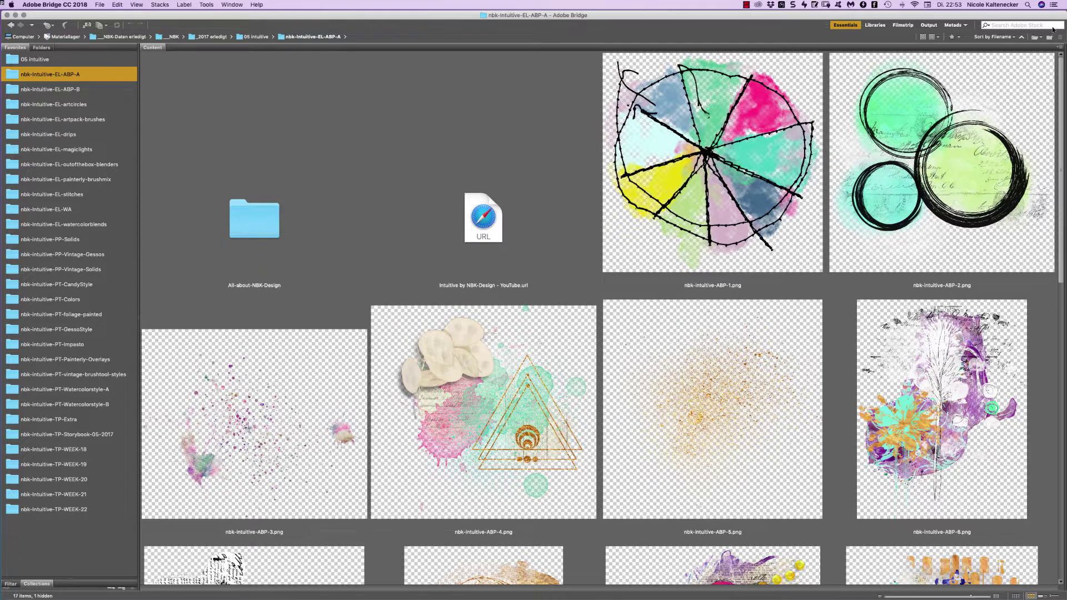
scroll(1059, 66, down, 1)
scroll(1059, 67, down, 5)
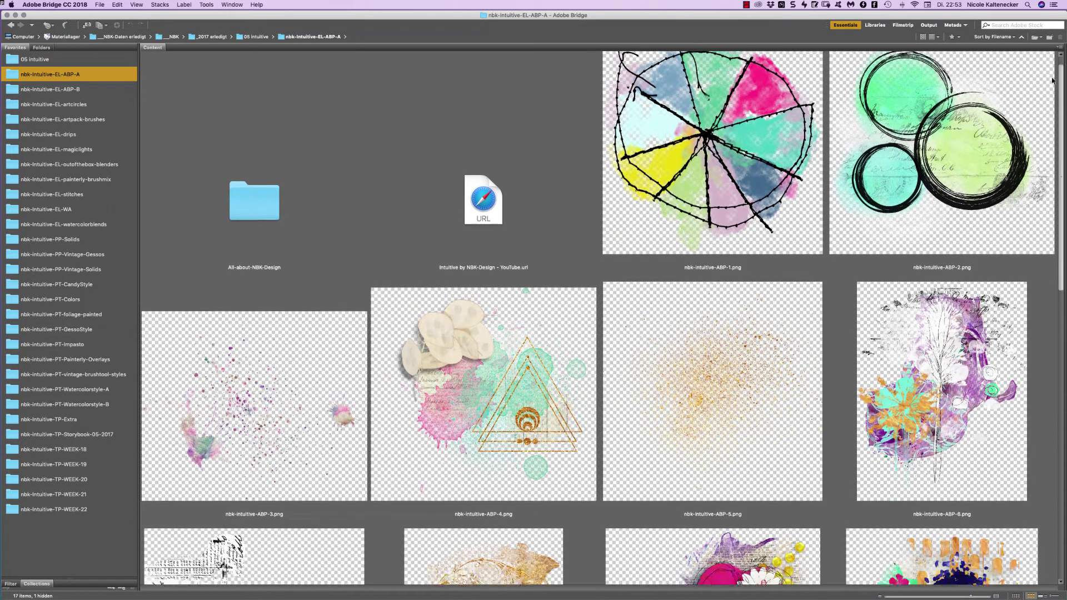
scroll(998, 167, down, 9)
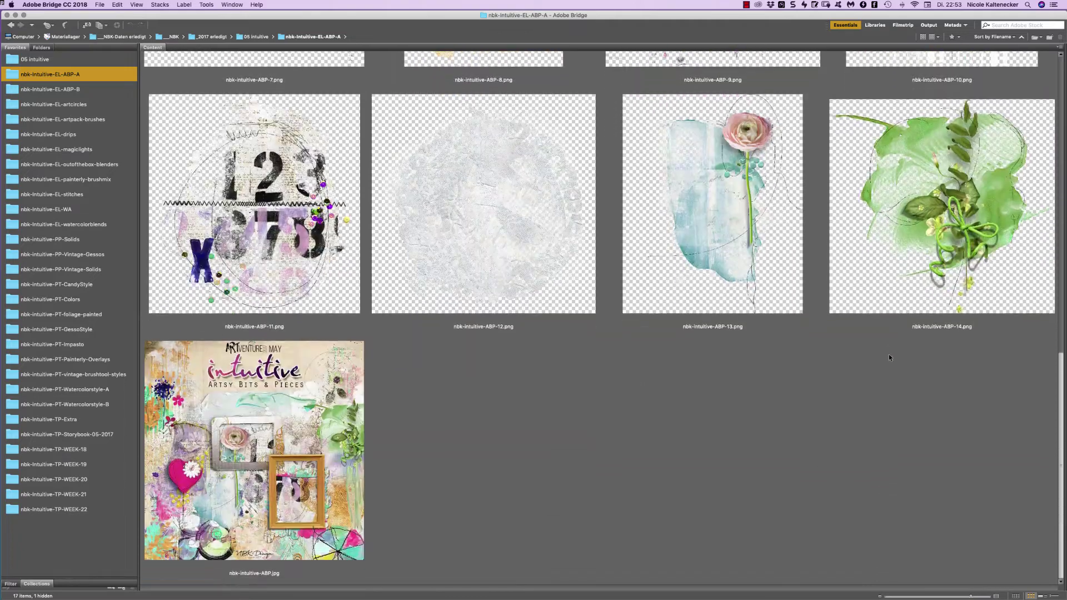
scroll(888, 355, up, 9)
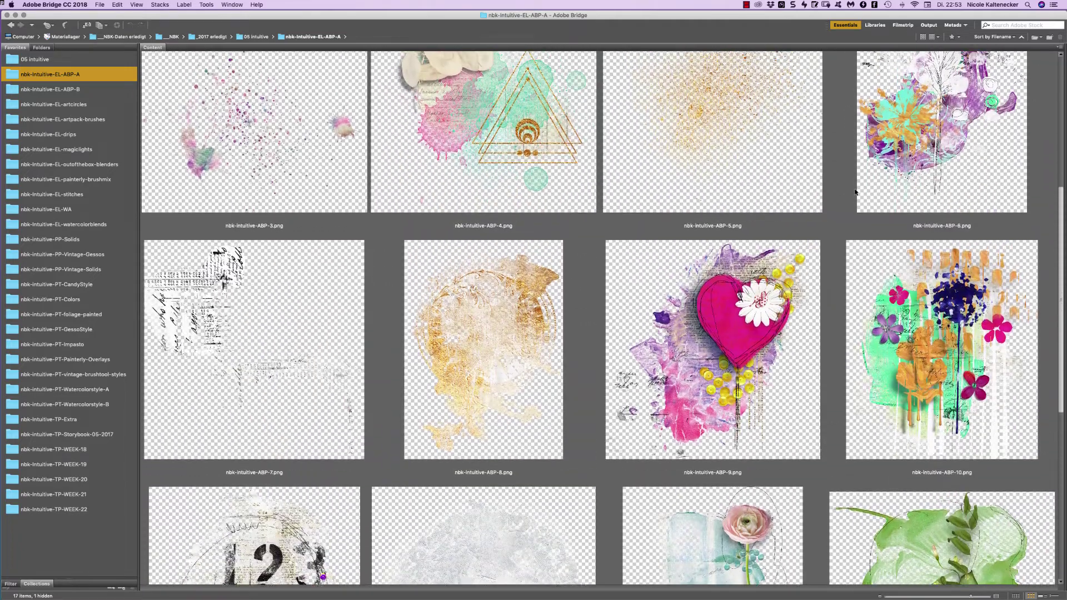
scroll(855, 189, up, 1)
scroll(454, 262, up, 2)
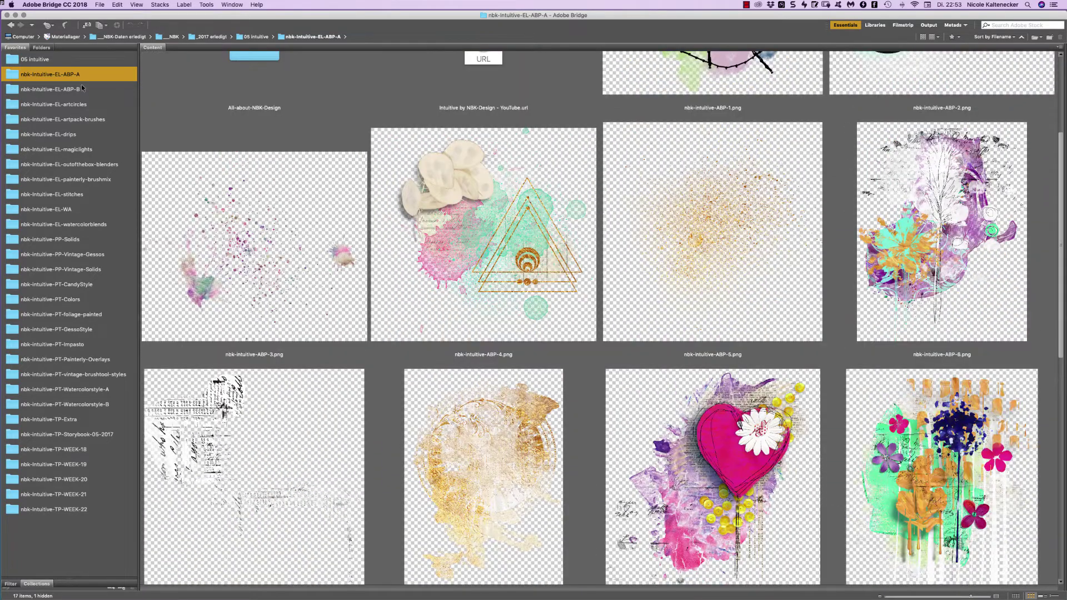
Open the nbk-Intuitive-EL-ABP-B folder and examine its paint, texture and frame images from beginning to end.
click(130, 90)
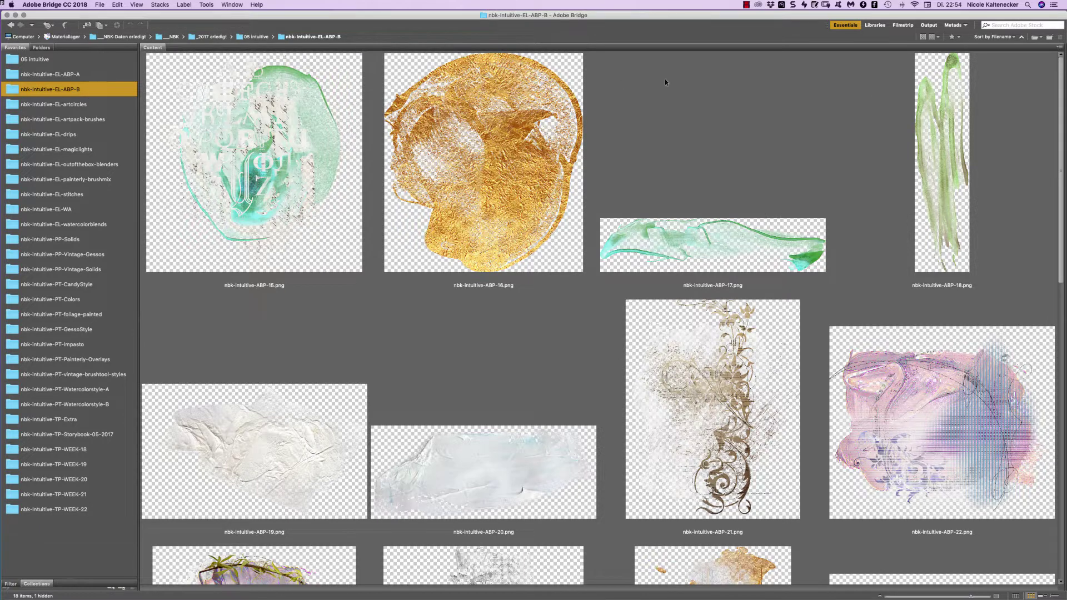
scroll(1029, 109, down, 4)
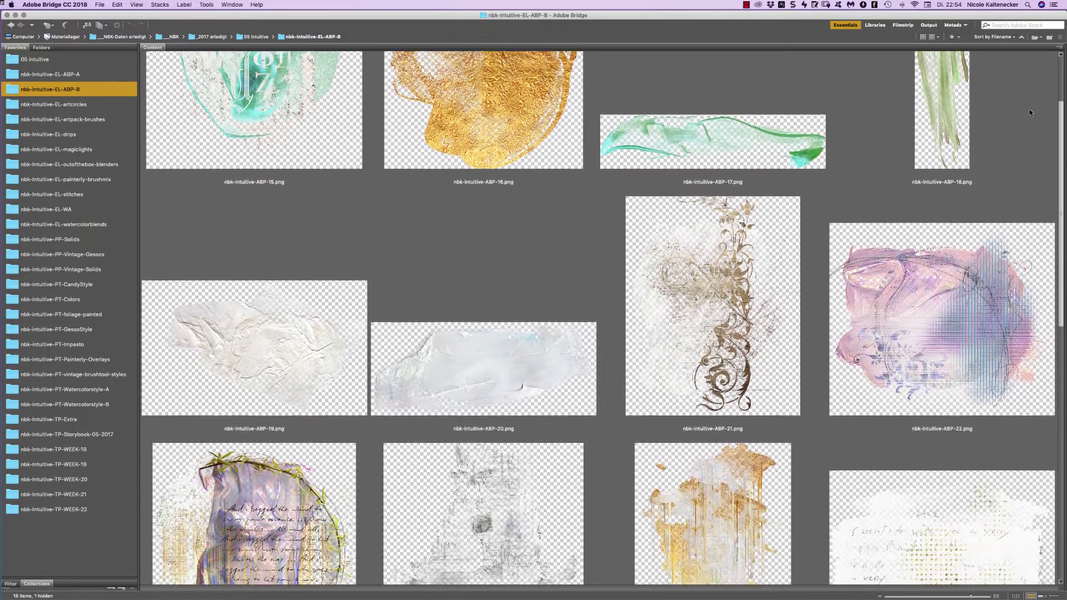
scroll(1027, 119, down, 3)
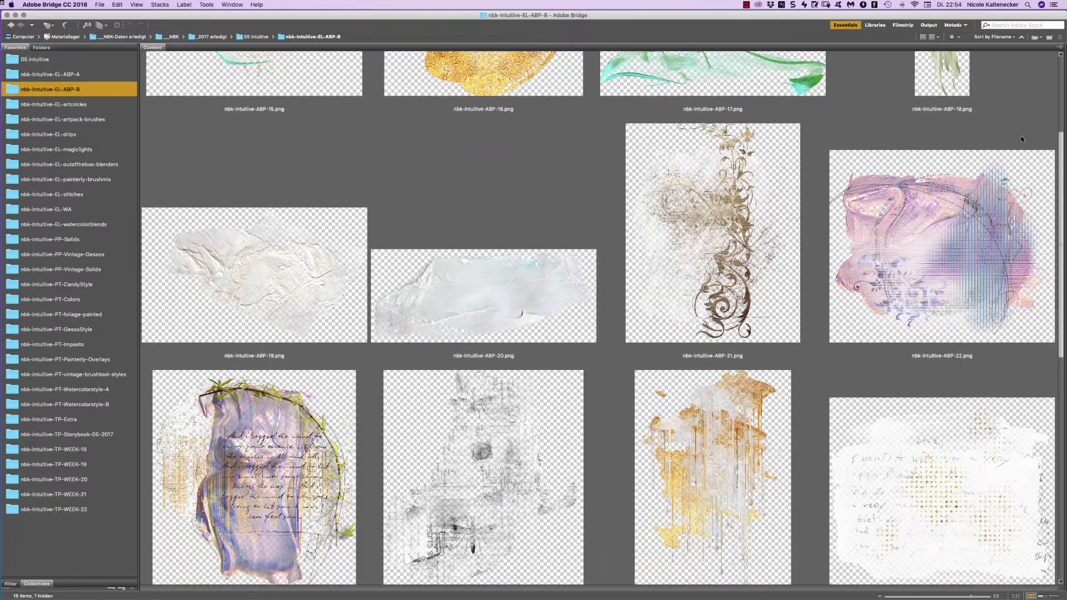
scroll(1017, 154, up, 1)
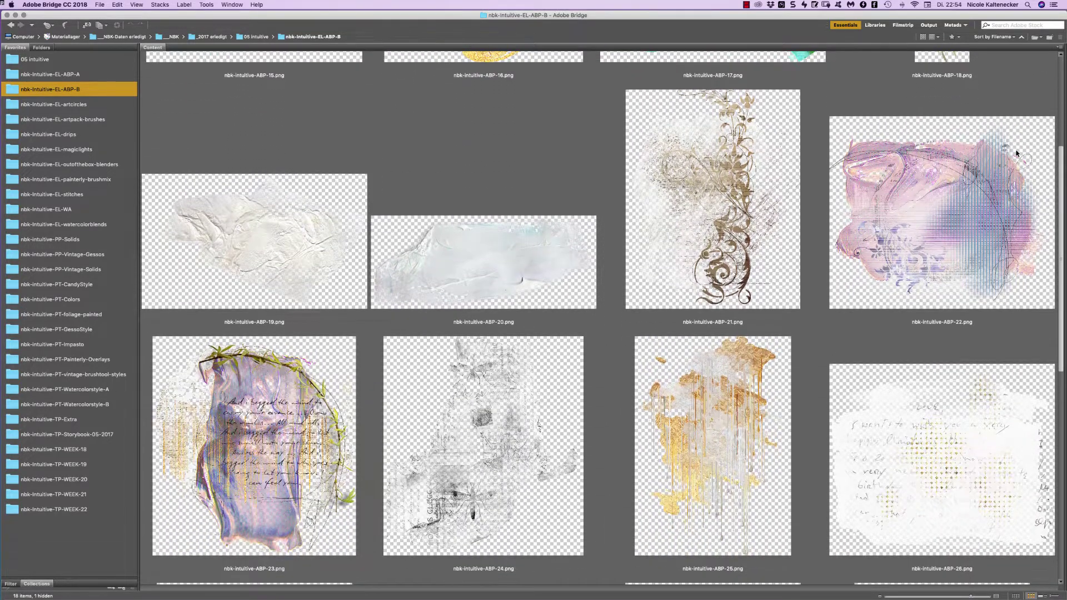
scroll(1017, 153, down, 5)
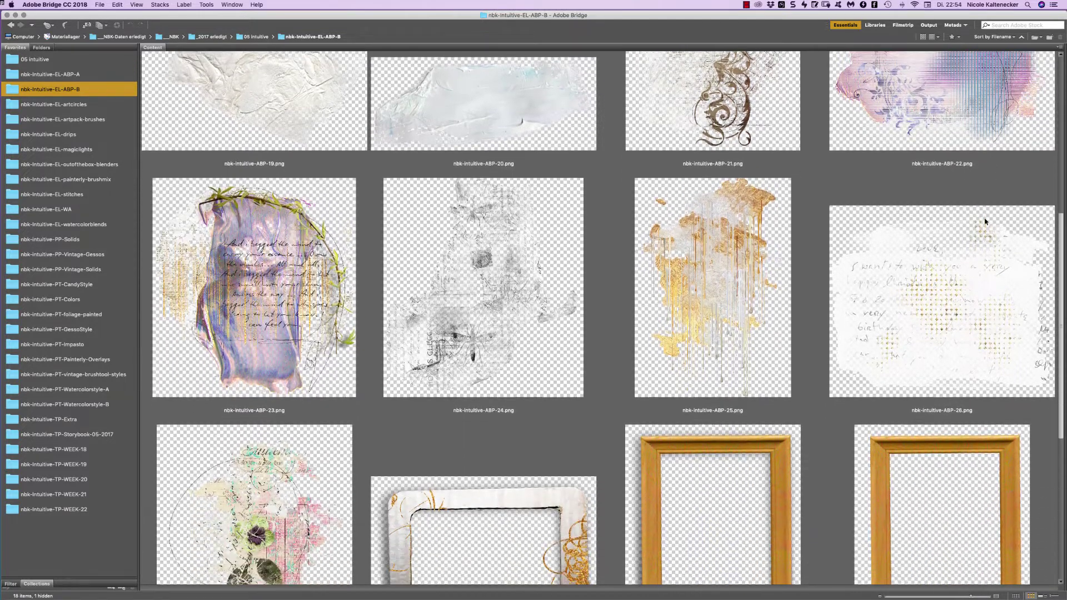
scroll(985, 221, down, 3)
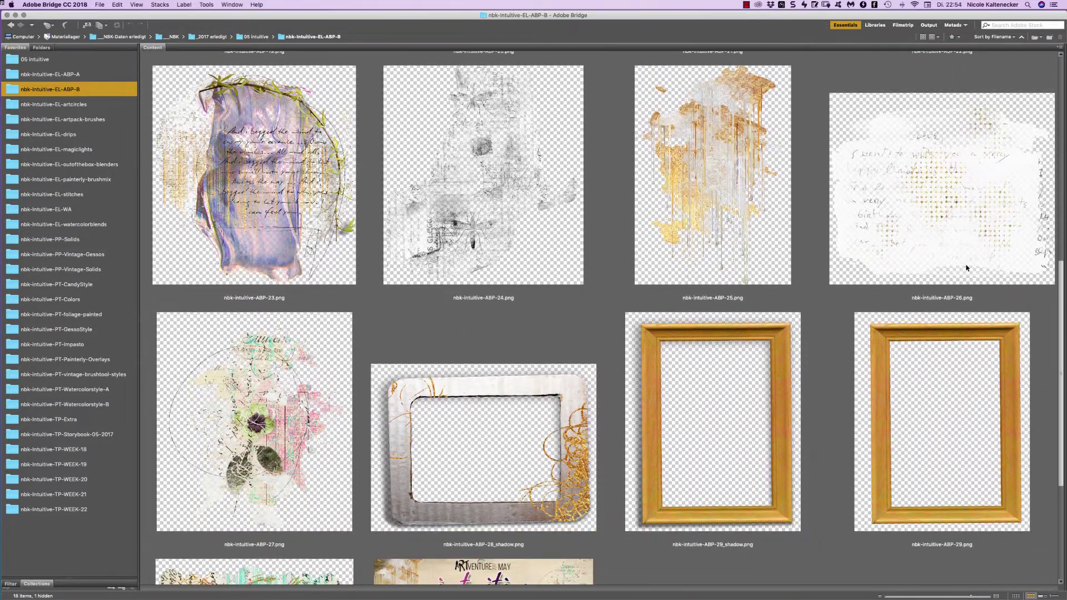
scroll(966, 268, down, 5)
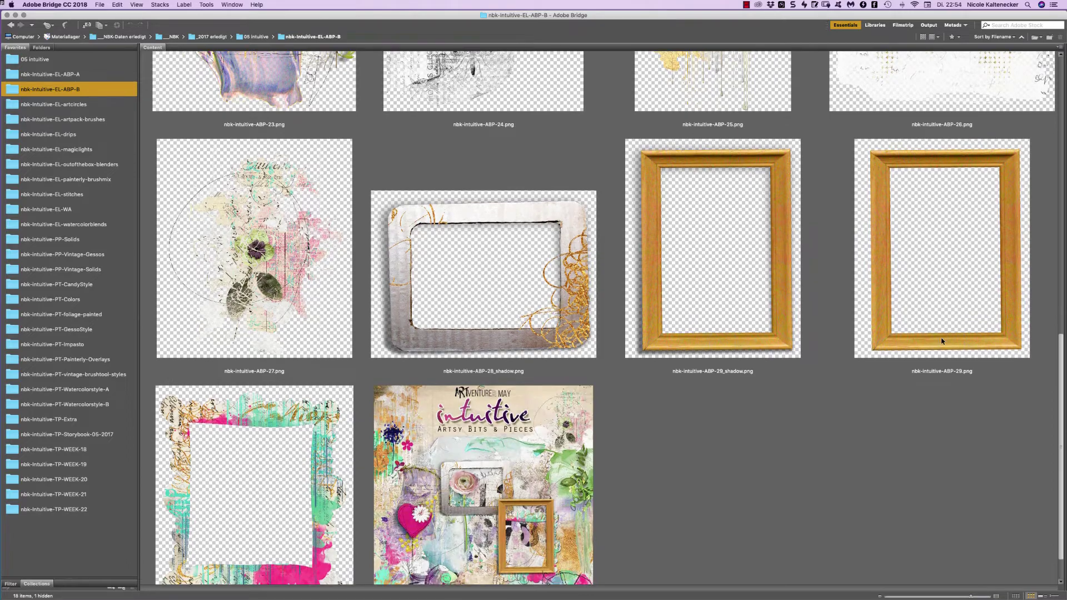
scroll(932, 373, down, 1)
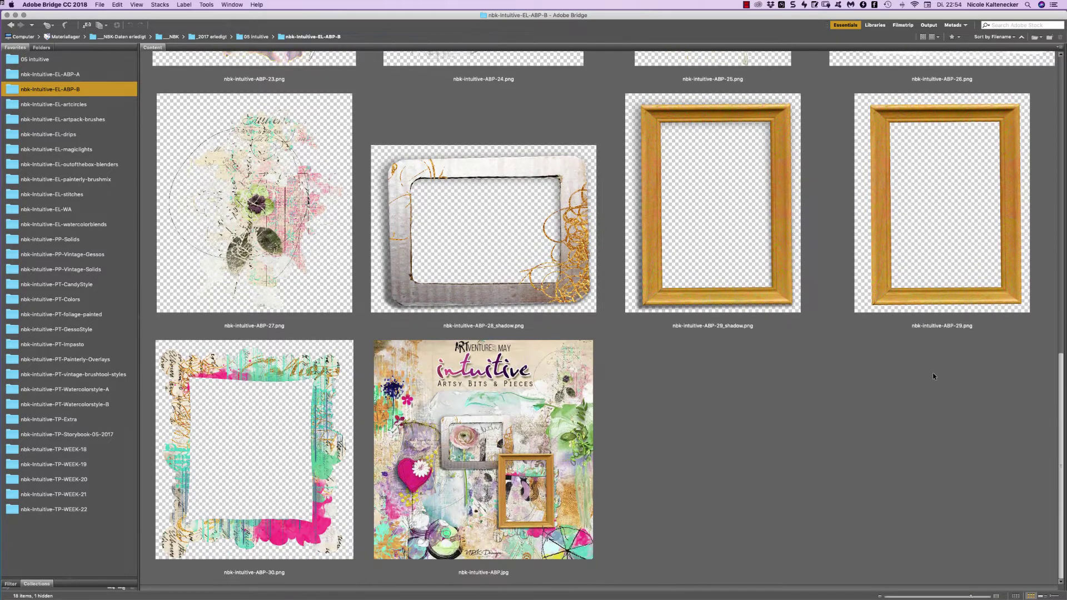
scroll(925, 278, up, 9)
scroll(914, 161, up, 2)
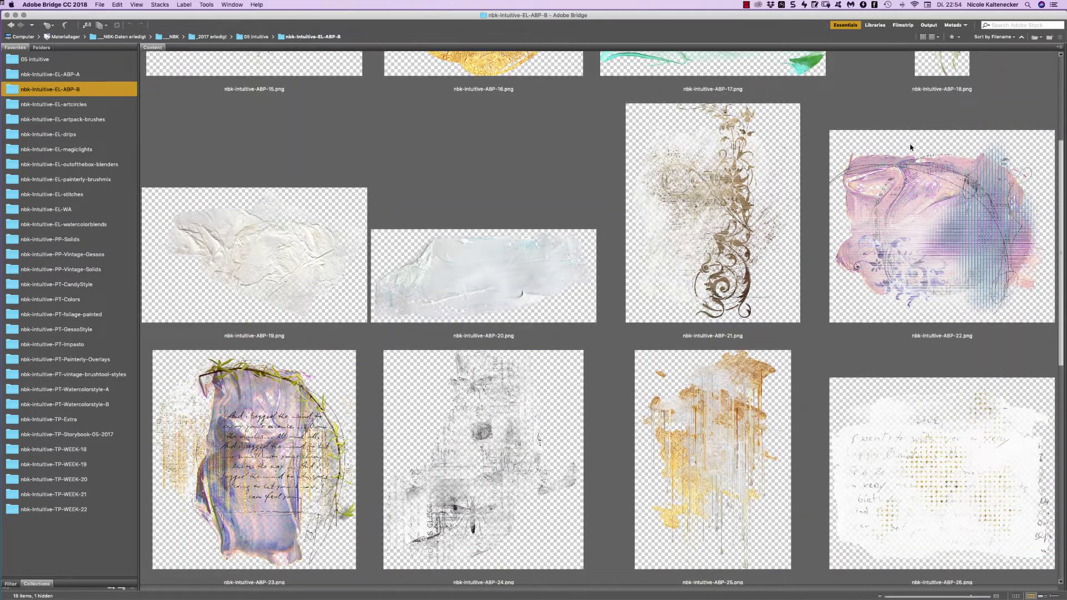
scroll(910, 147, up, 2)
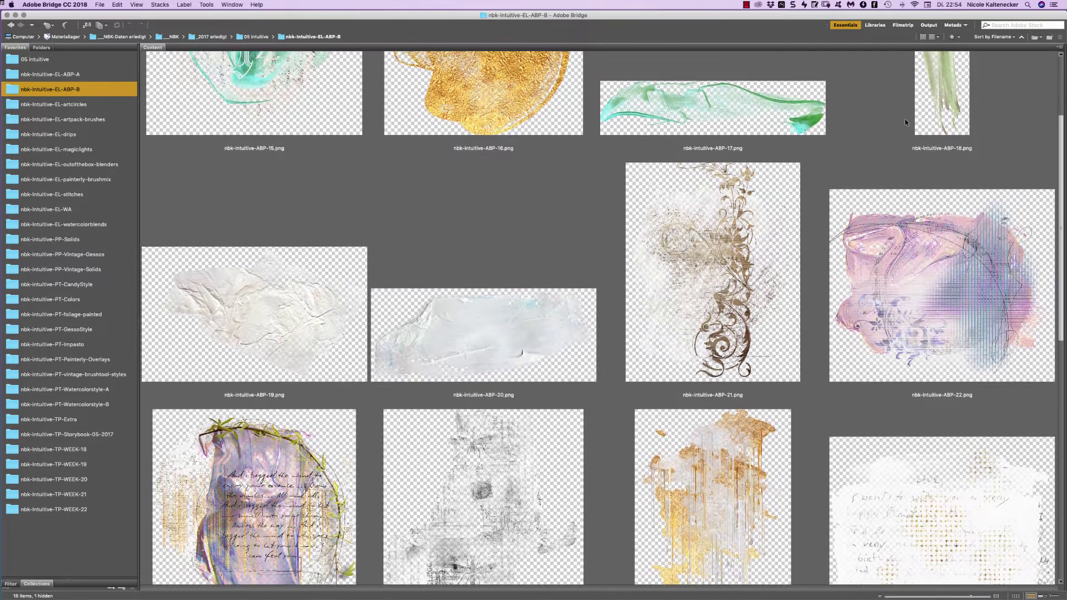
scroll(902, 113, up, 4)
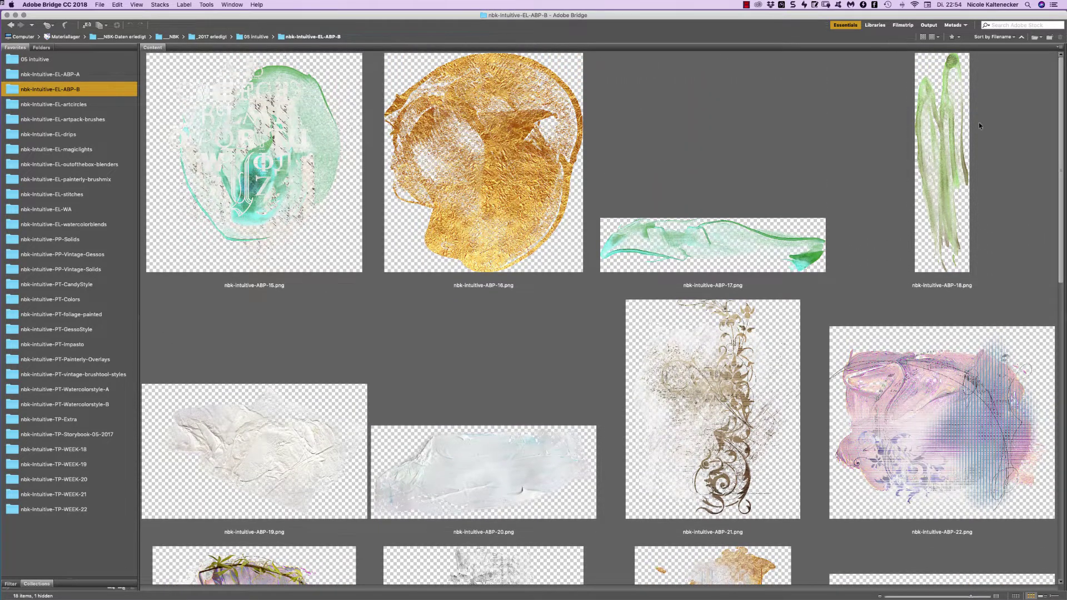
scroll(1002, 177, down, 6)
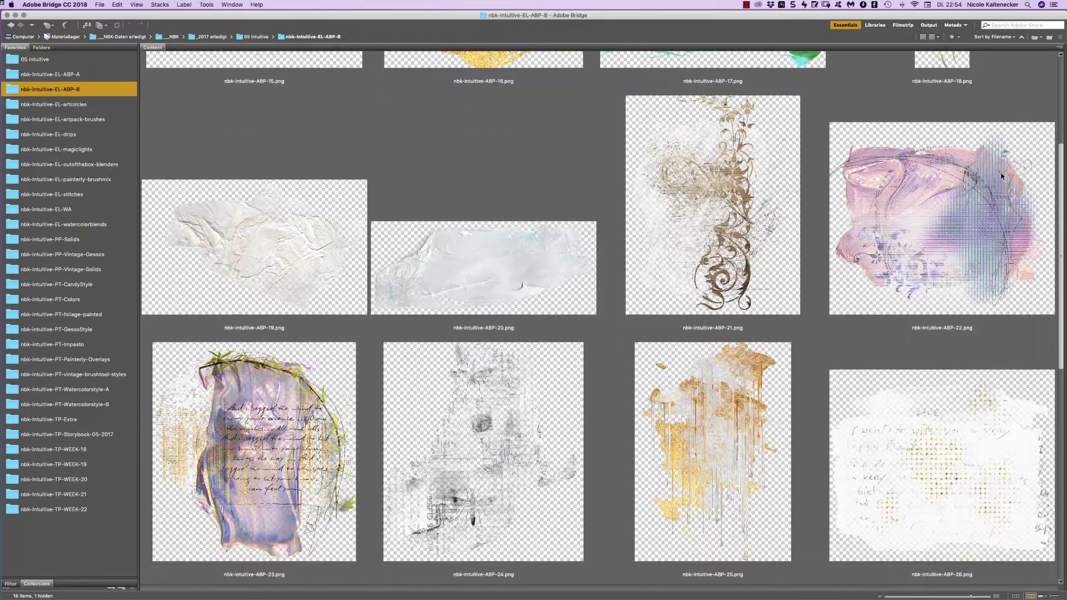
scroll(1002, 177, down, 3)
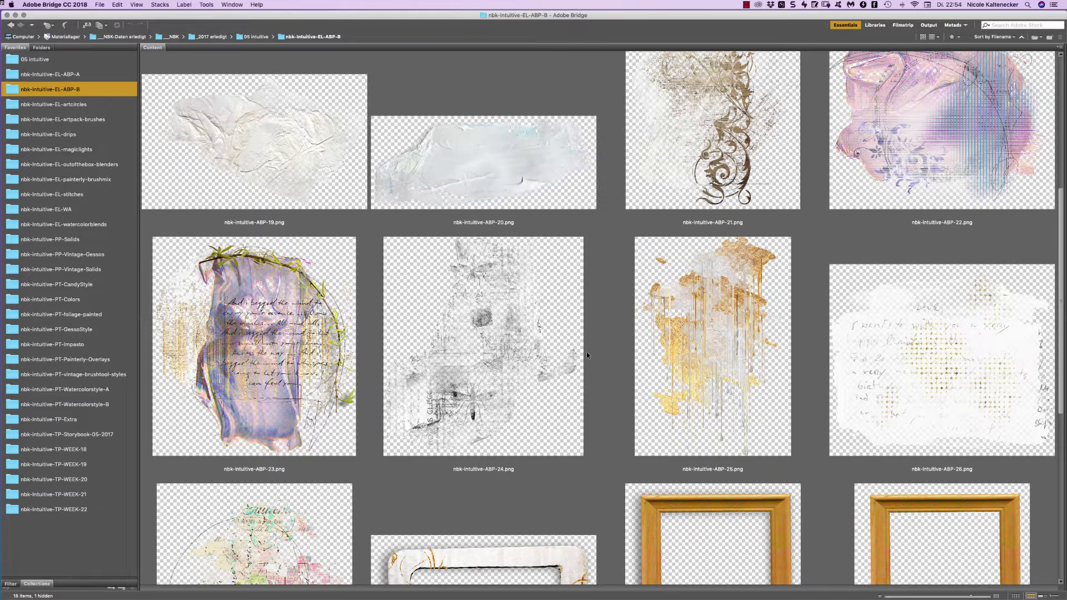
View nbk-intuitive-ABP-26.png in full-screen preview, close the preview and select nbk-intuitive-ABP-25.png.
click(860, 336)
key(space)
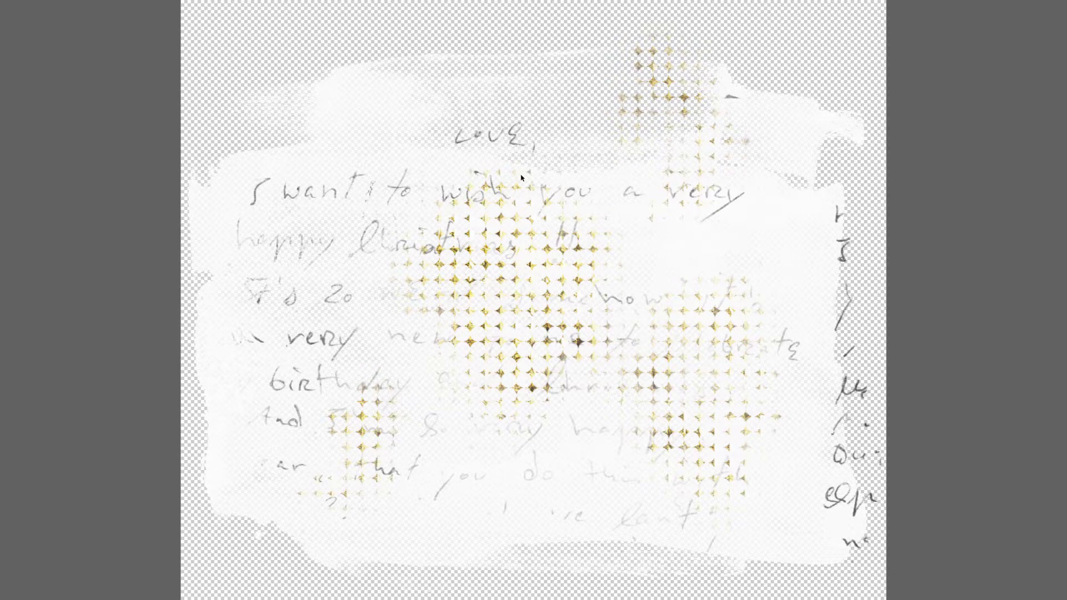
key(space)
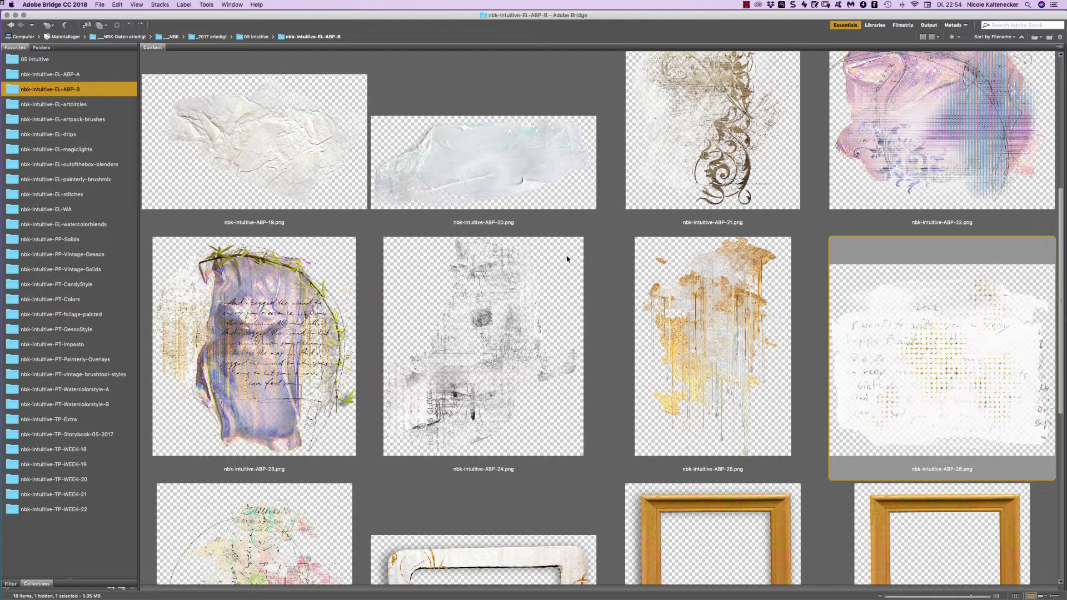
click(612, 301)
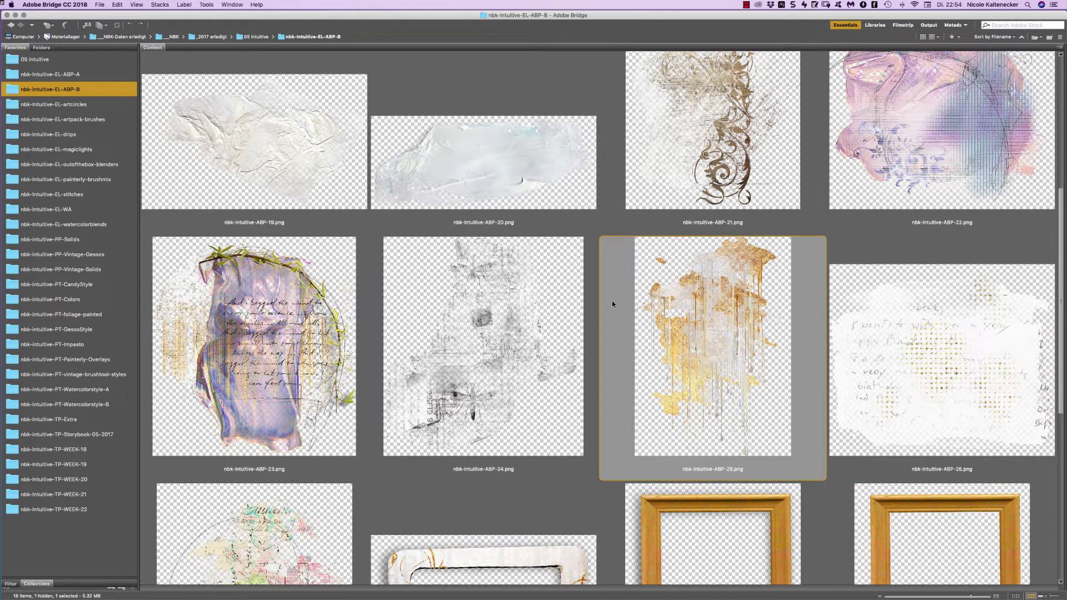
Open the nbk-Intuitive-EL-artcircles folder and examine all of its circle stamp images, returning to the beginning.
click(94, 104)
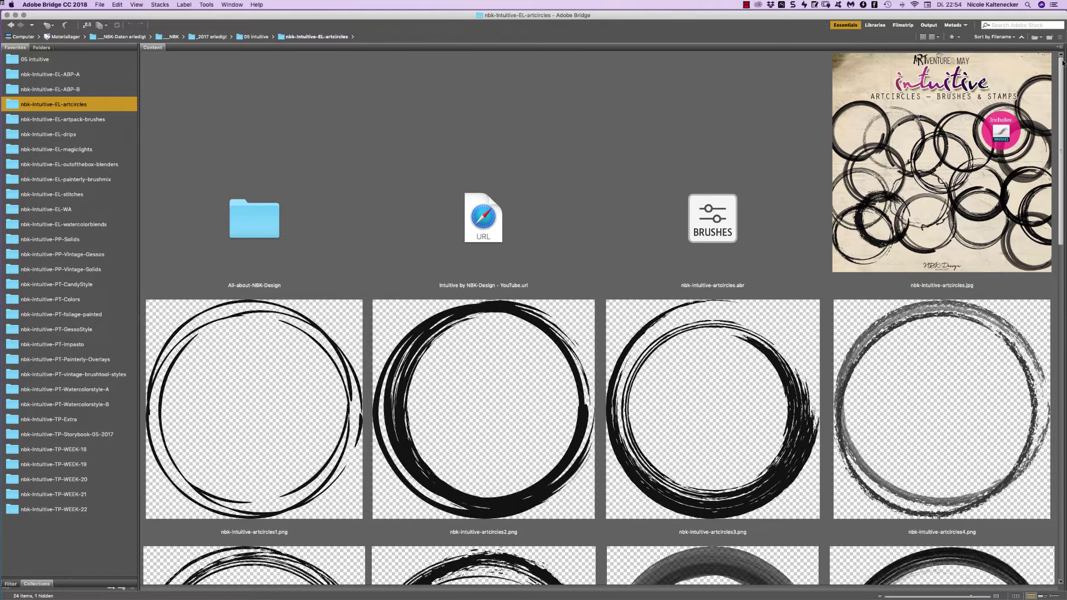
scroll(1036, 119, down, 3)
scroll(1036, 119, down, 6)
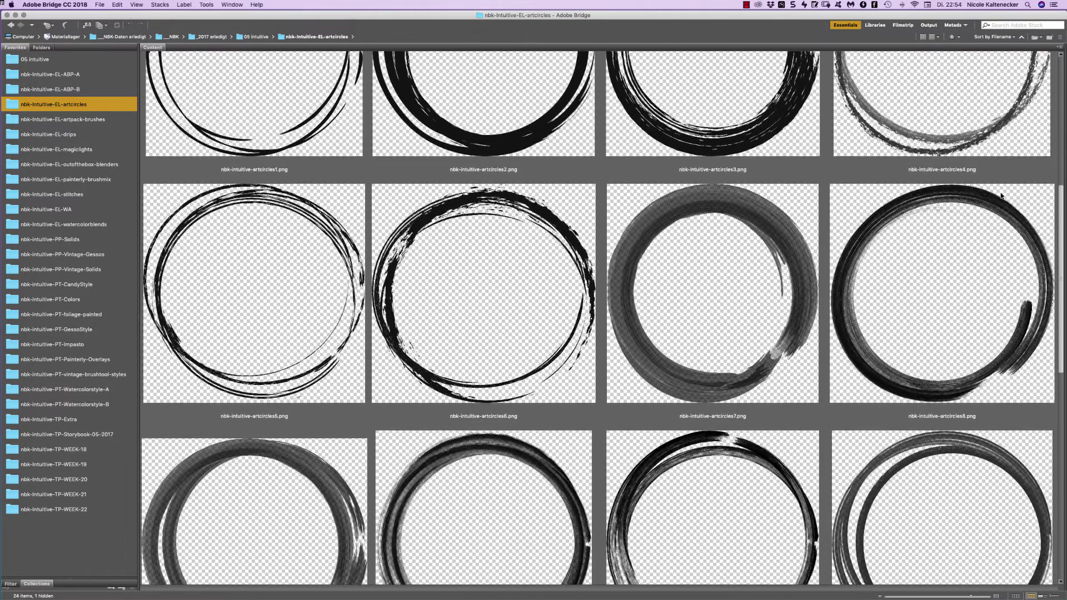
scroll(978, 239, down, 5)
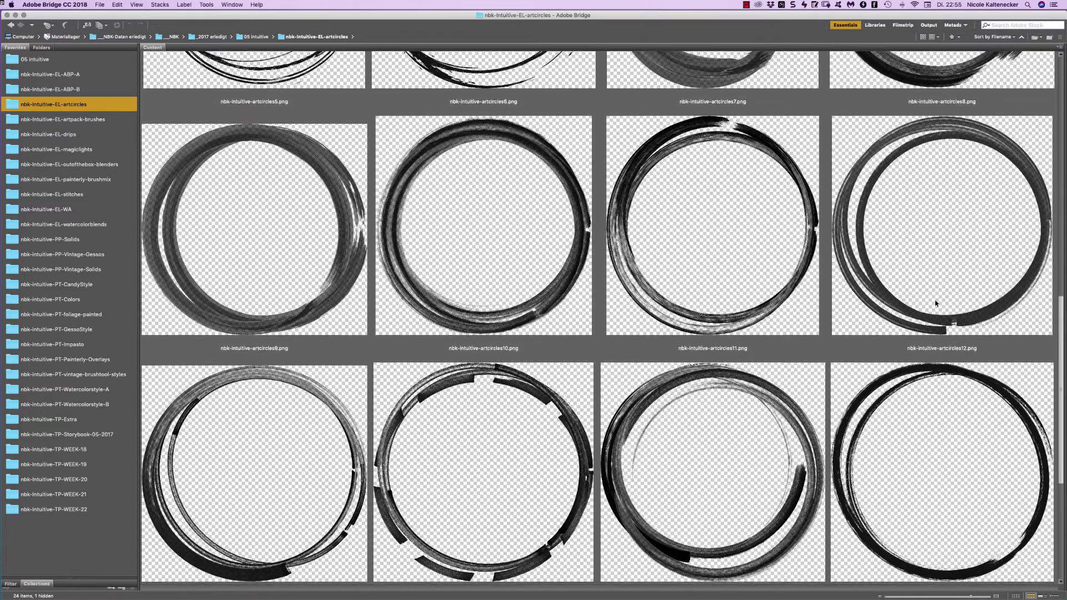
scroll(936, 302, down, 4)
scroll(911, 373, down, 2)
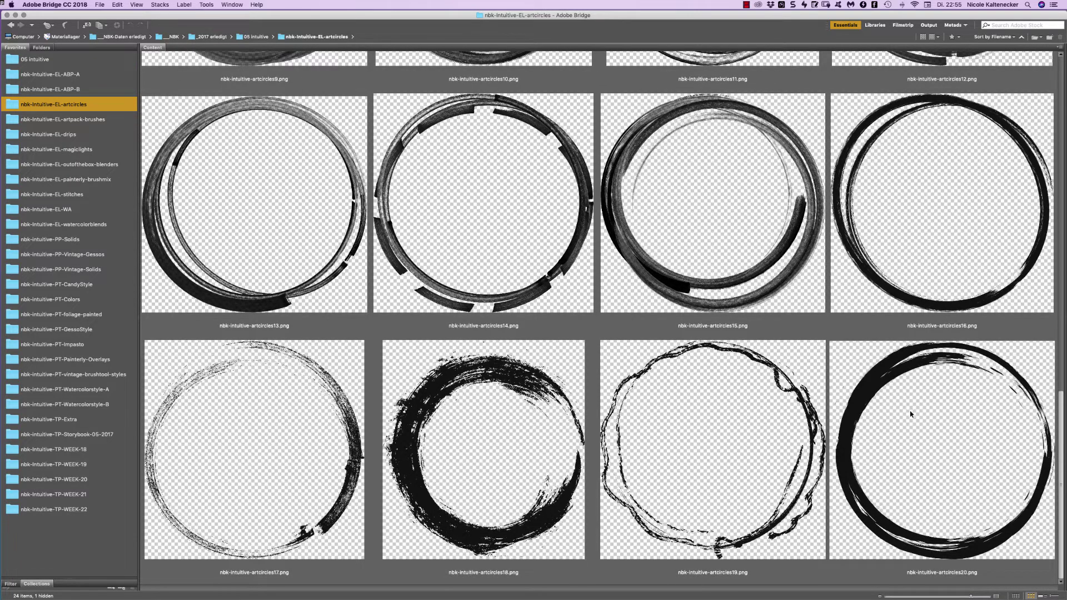
scroll(920, 396, up, 8)
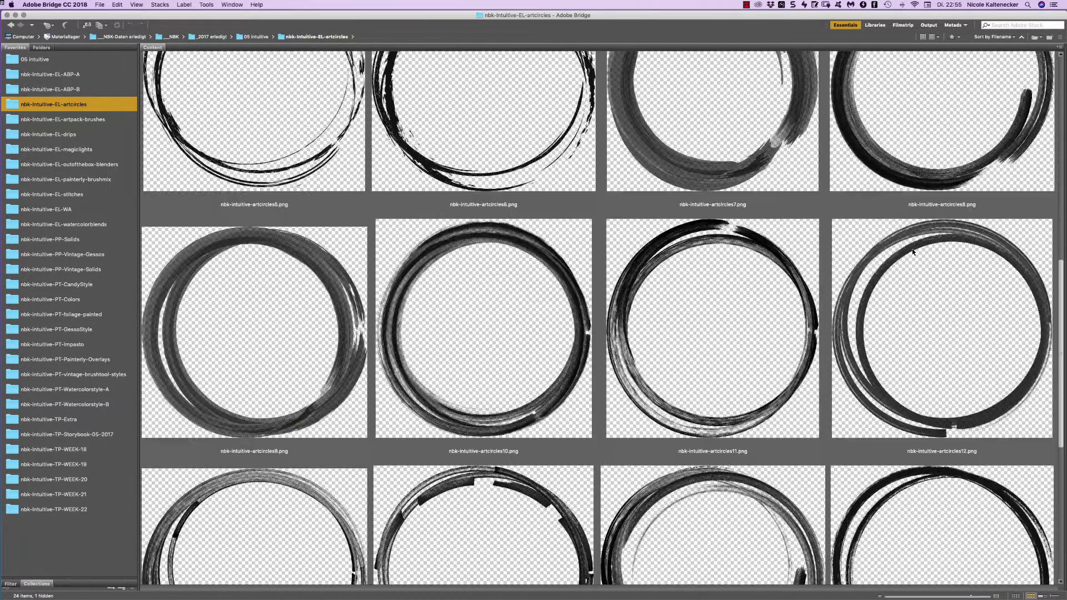
scroll(900, 244, up, 10)
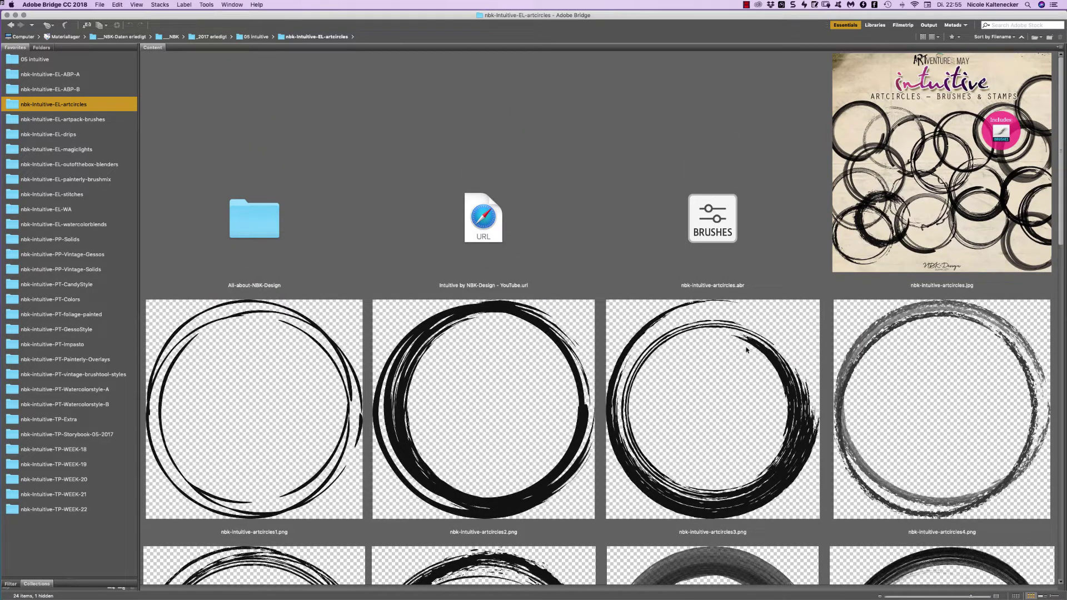
scroll(1062, 67, down, 1)
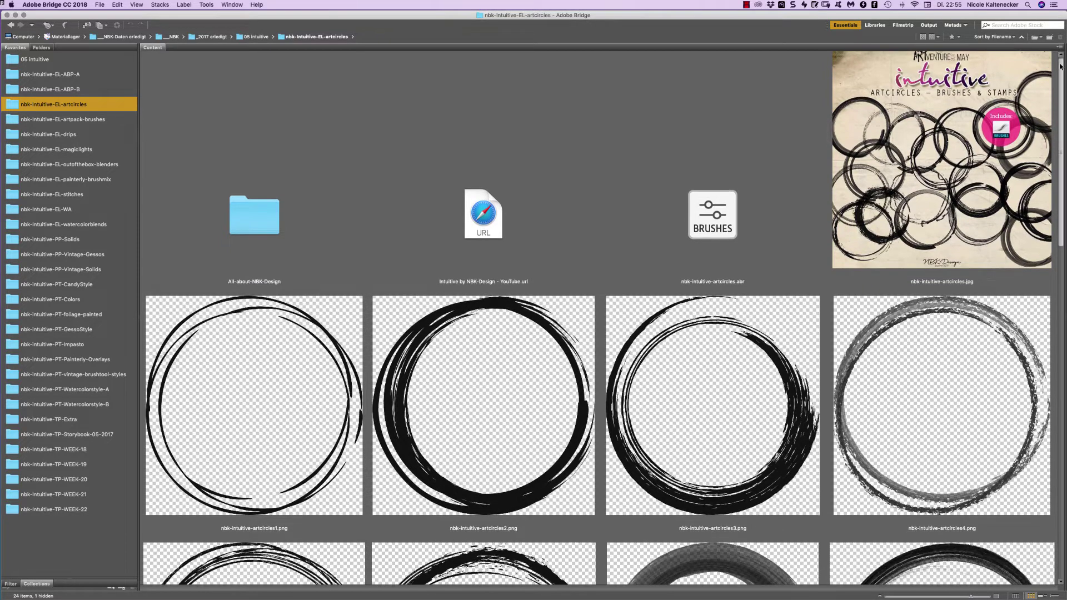
scroll(1061, 67, down, 1)
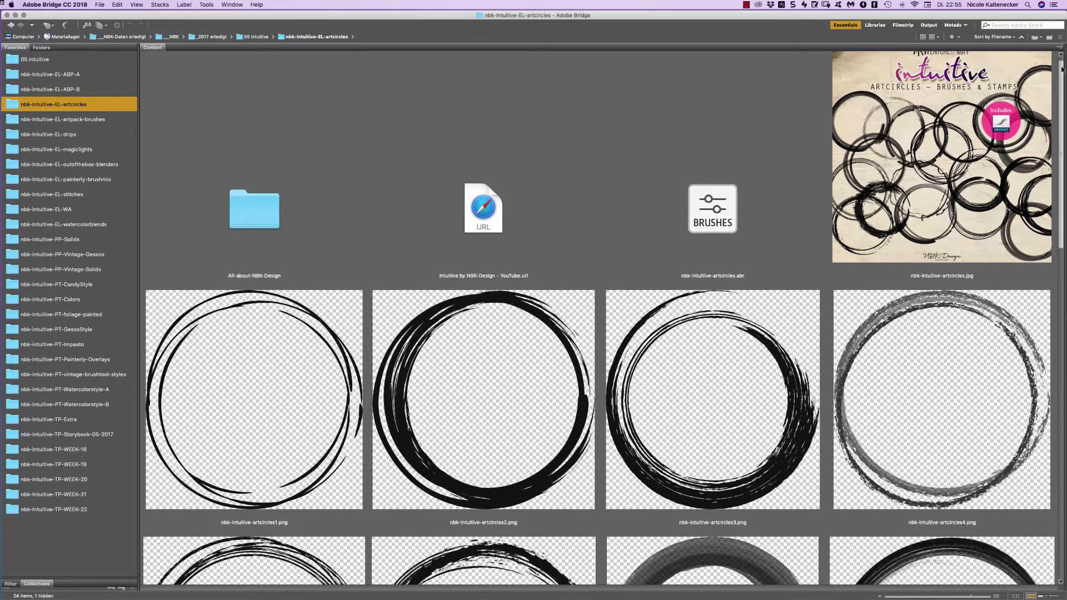
scroll(1061, 68, down, 5)
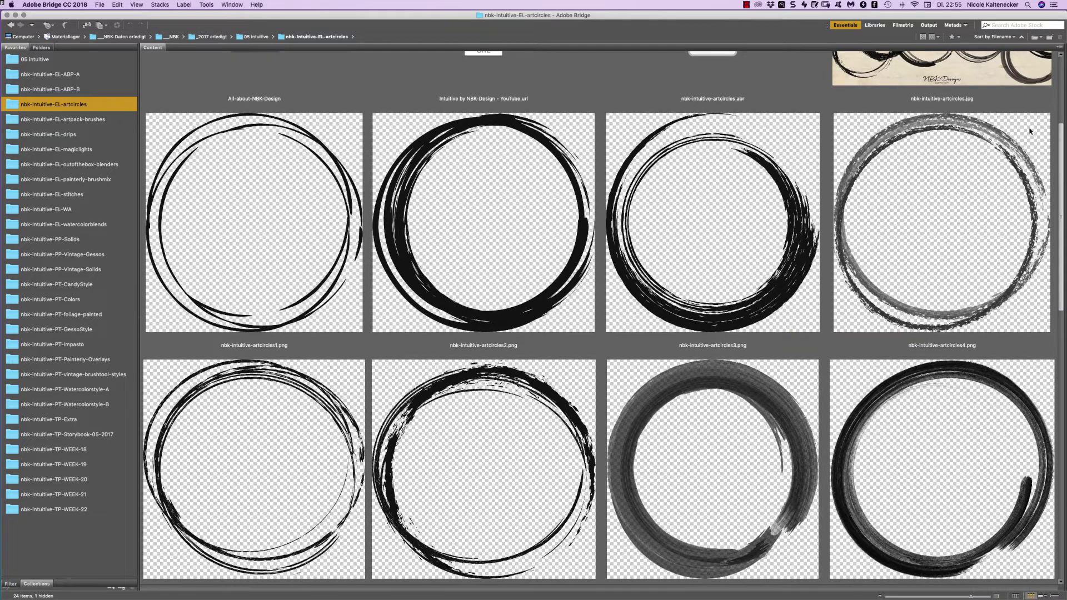
scroll(1030, 132, up, 1)
scroll(1030, 131, down, 20)
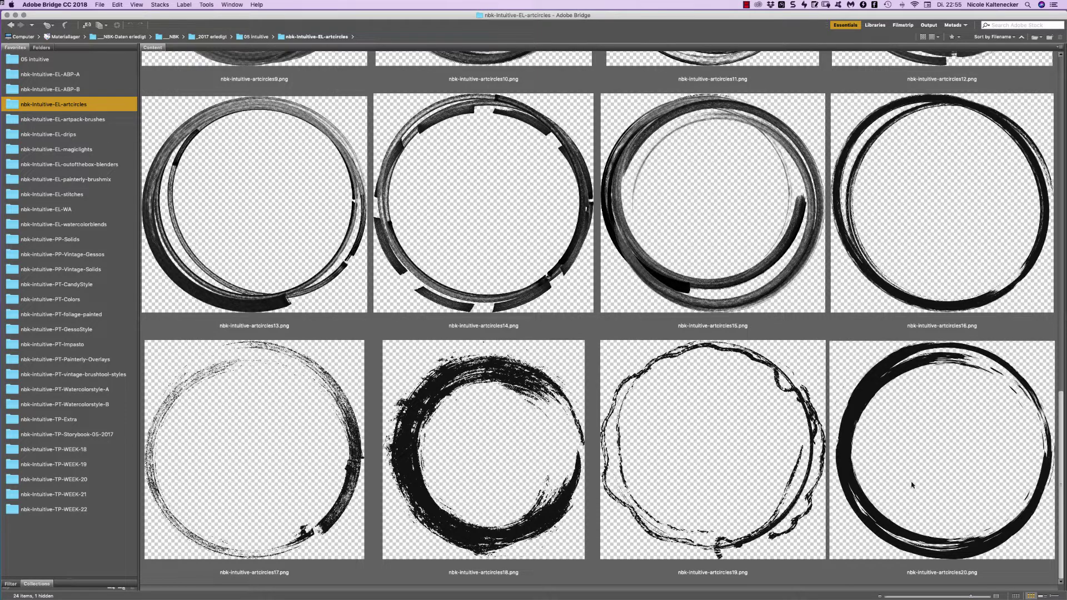
scroll(911, 483, up, 20)
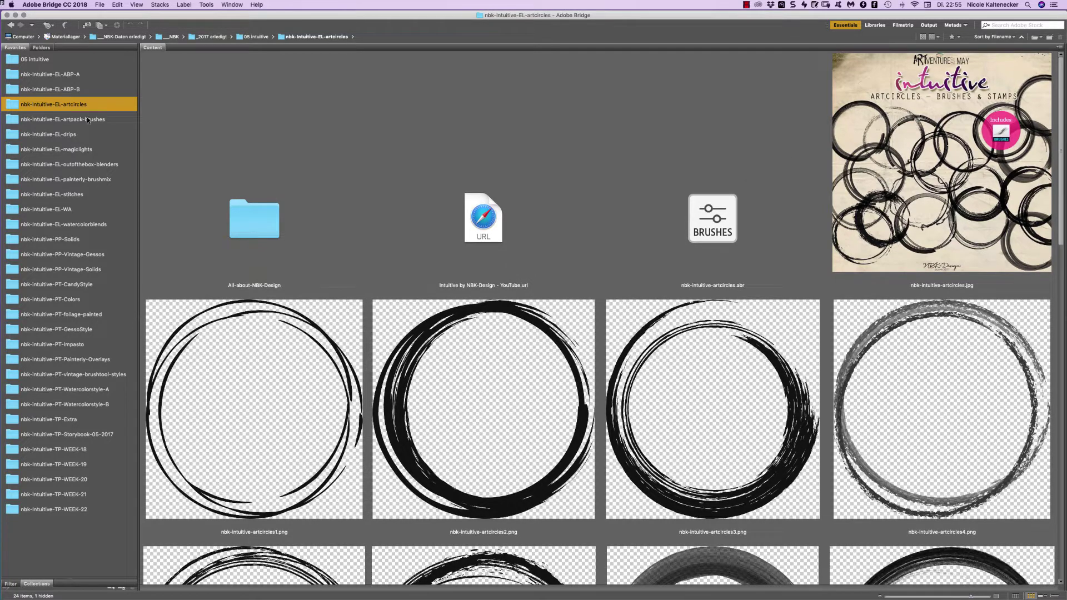
Open the nbk-Intuitive-EL-artpack-brushes folder and look through its textured brush images down to the last rows.
click(87, 120)
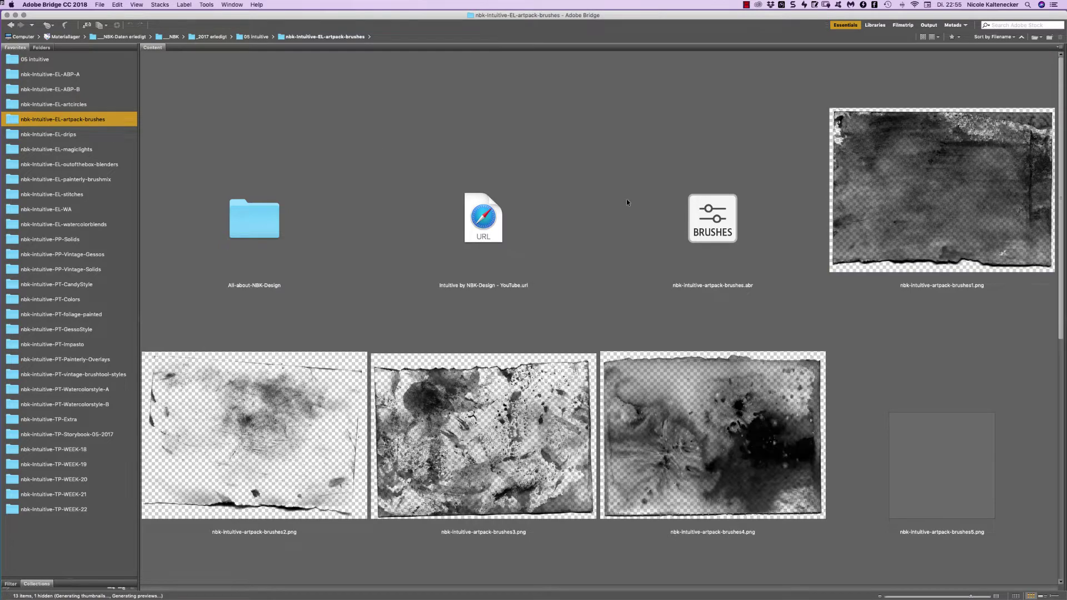
scroll(1060, 70, down, 1)
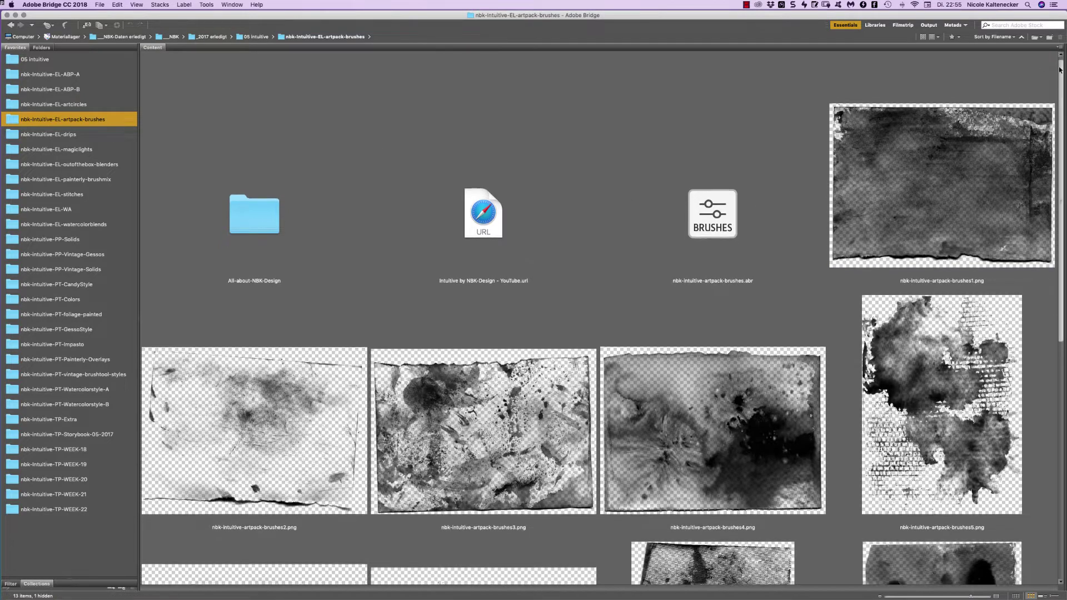
scroll(1019, 136, down, 5)
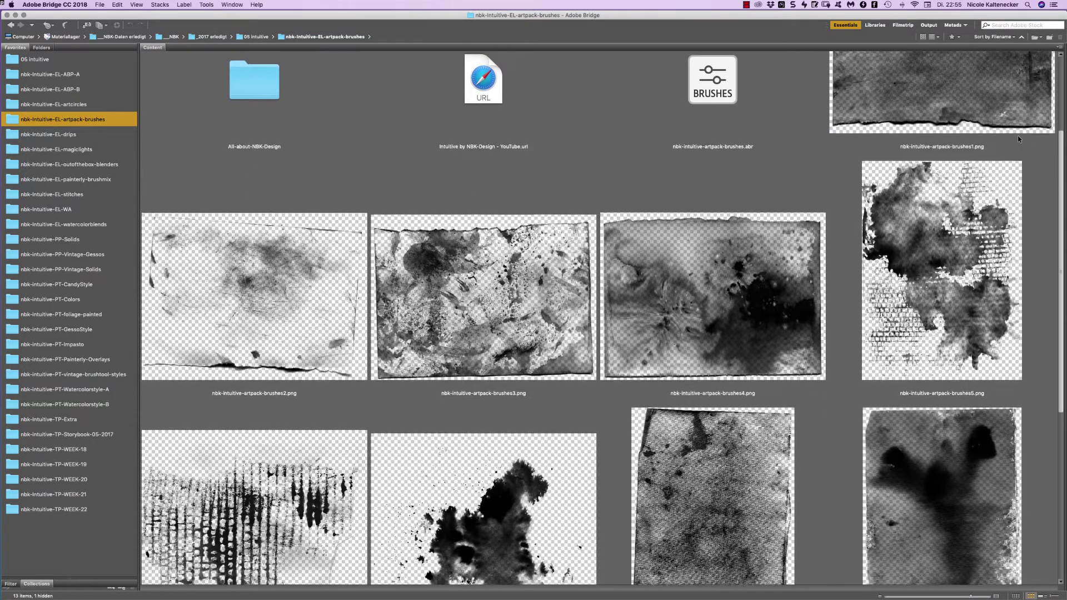
scroll(1016, 139, down, 4)
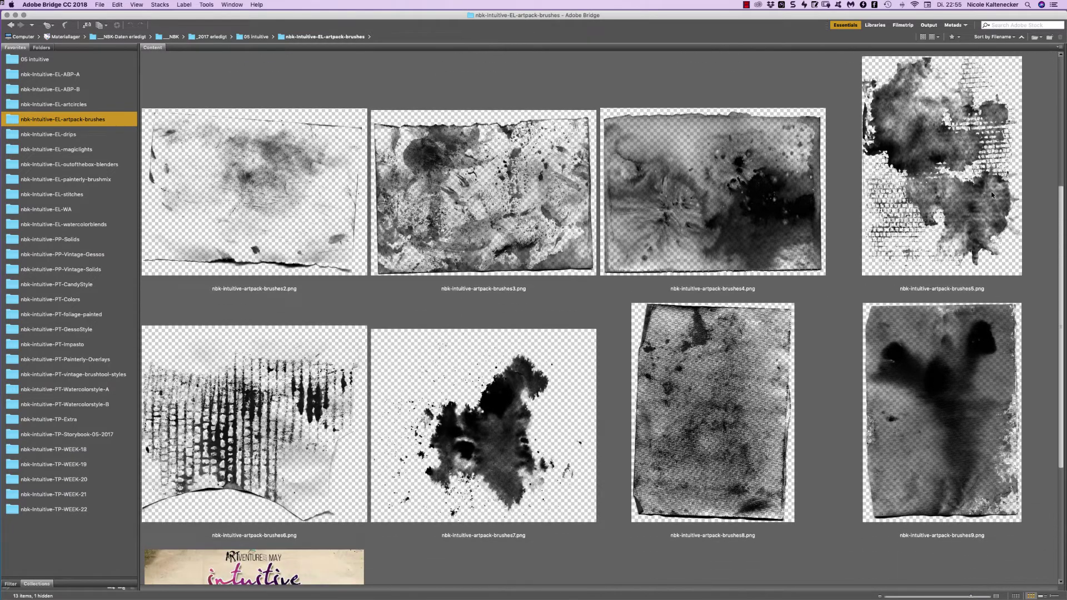
scroll(826, 250, down, 1)
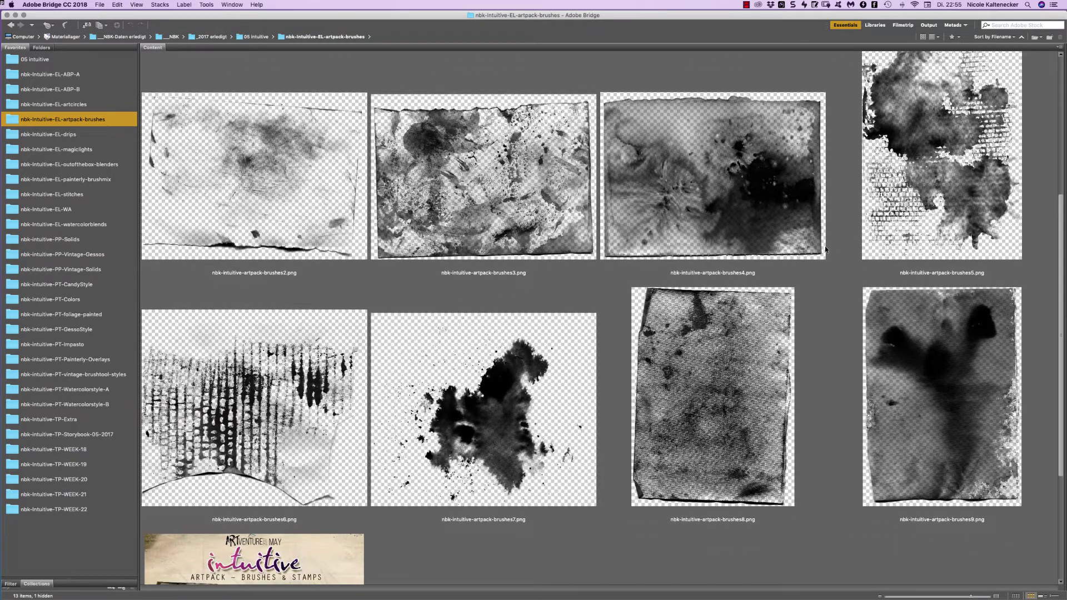
View nbk-intuitive-artpack-brushes8.png in full-screen preview, zoom in on its fabric texture and close the preview.
click(747, 439)
key(space)
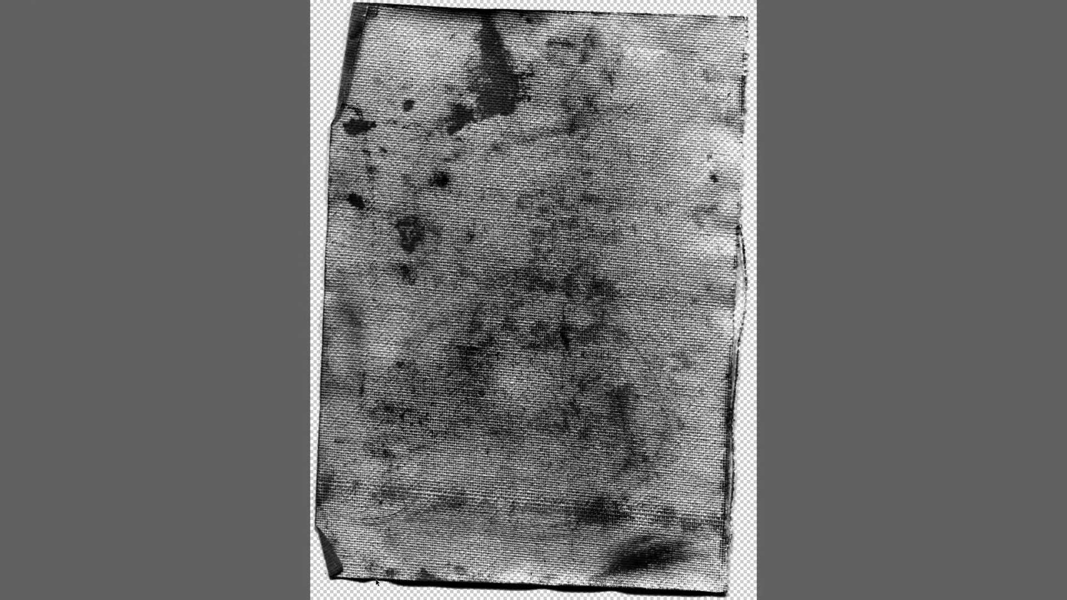
scroll(309, 515, up, 3)
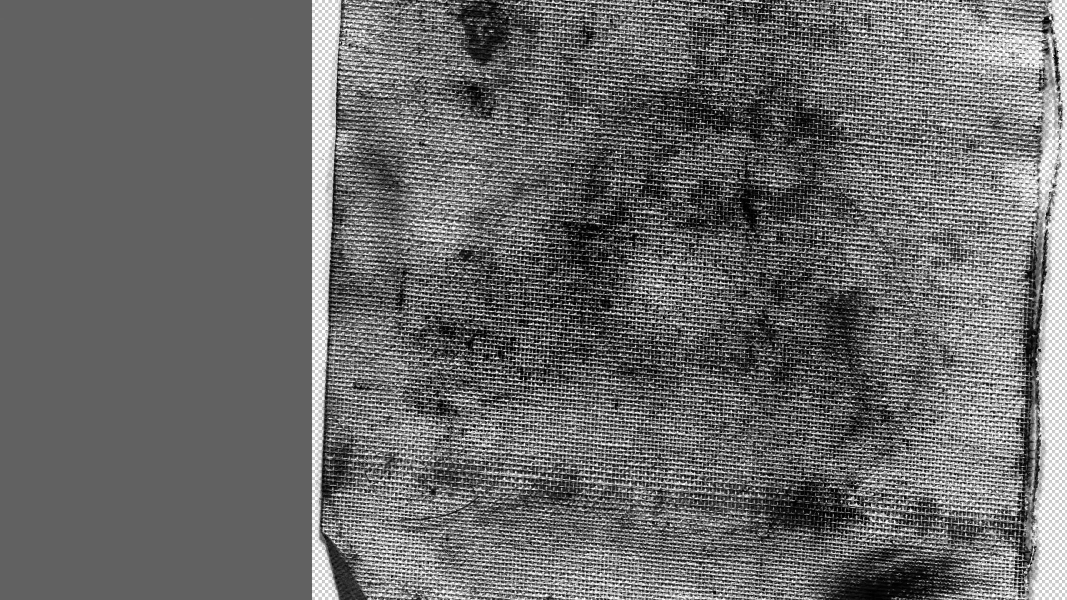
key(space)
View nbk-intuitive-artpack-brushes7.png and nbk-intuitive-artpack-brushes9.png one after the other in full-screen preview, closing each preview.
click(487, 396)
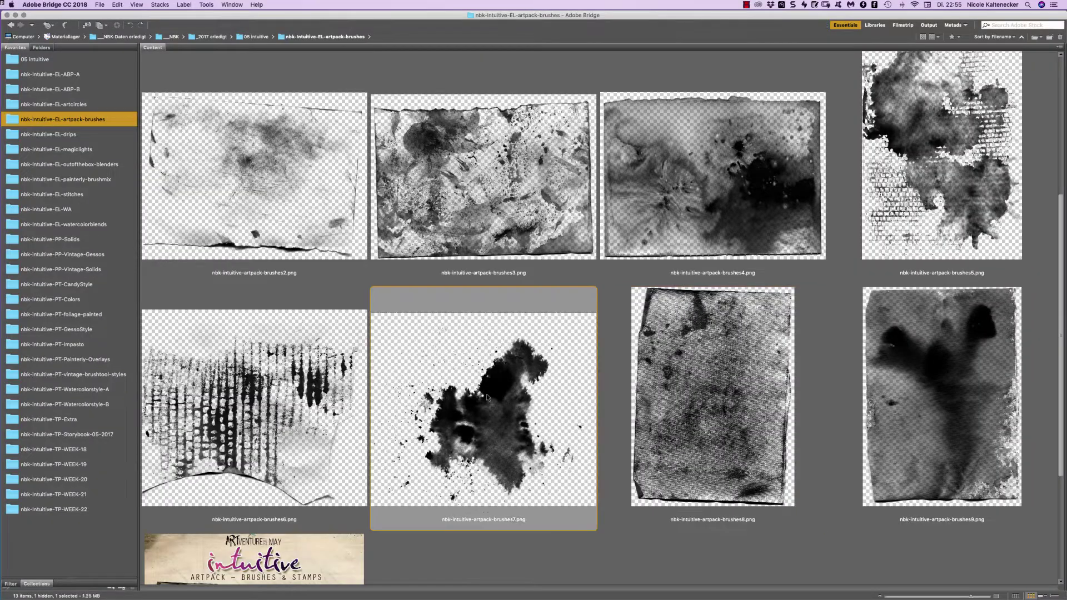
key(space)
key(space)
click(923, 358)
key(space)
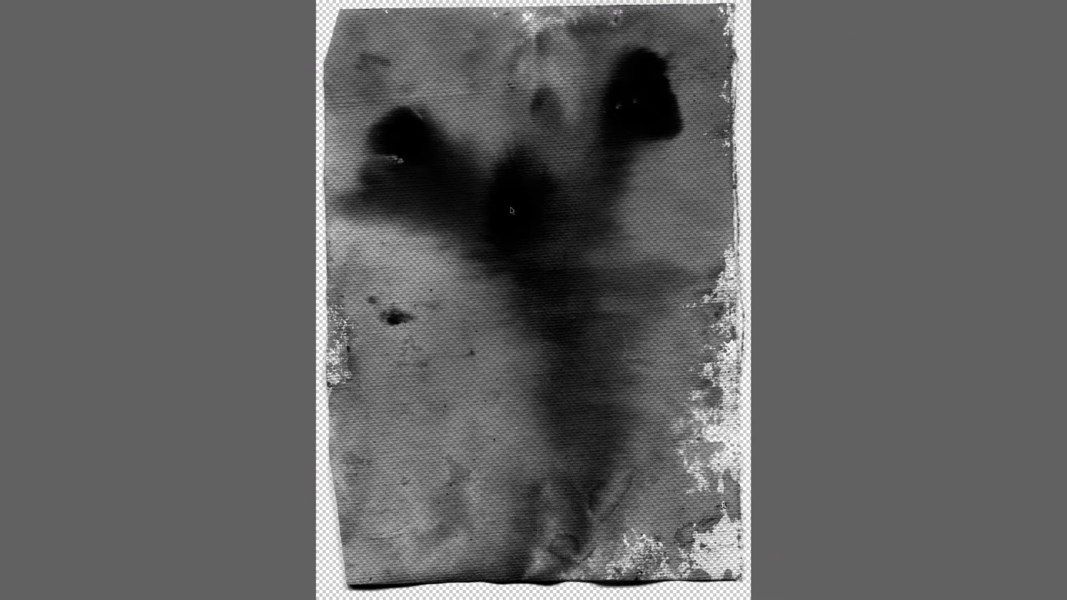
key(space)
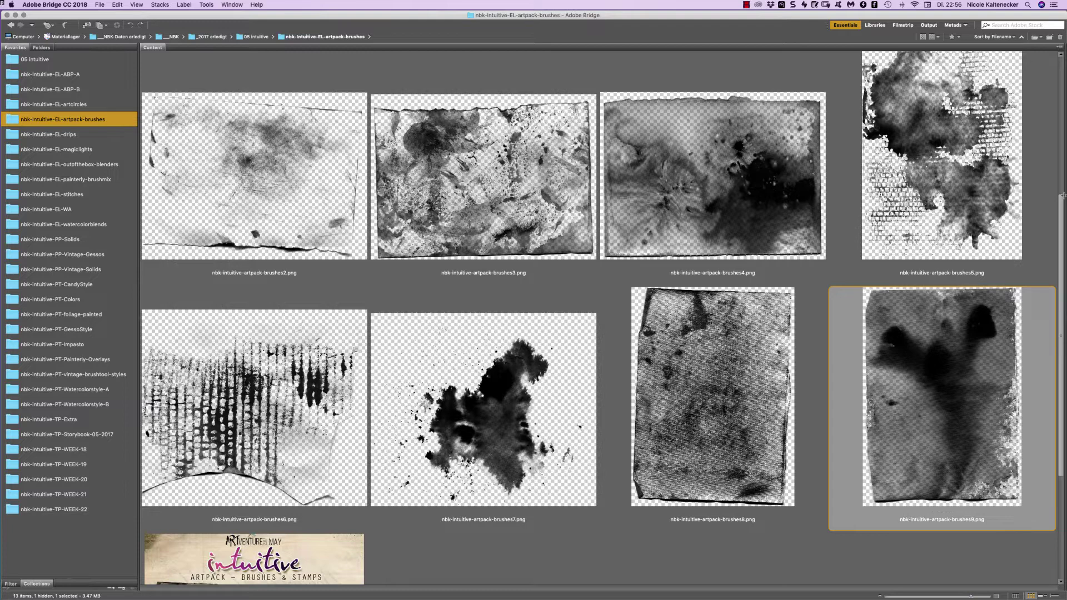
View the nbk-intuitive-artpack.jpg cover in full-screen preview, close it and return to the beginning of the folder.
drag(1062, 195, 956, 327)
click(331, 430)
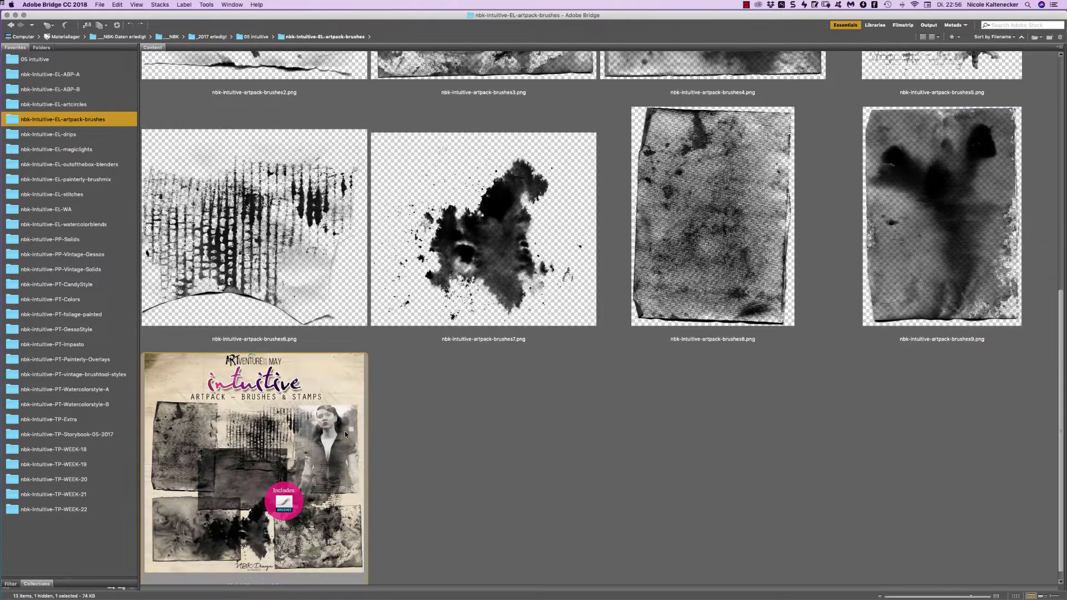
key(space)
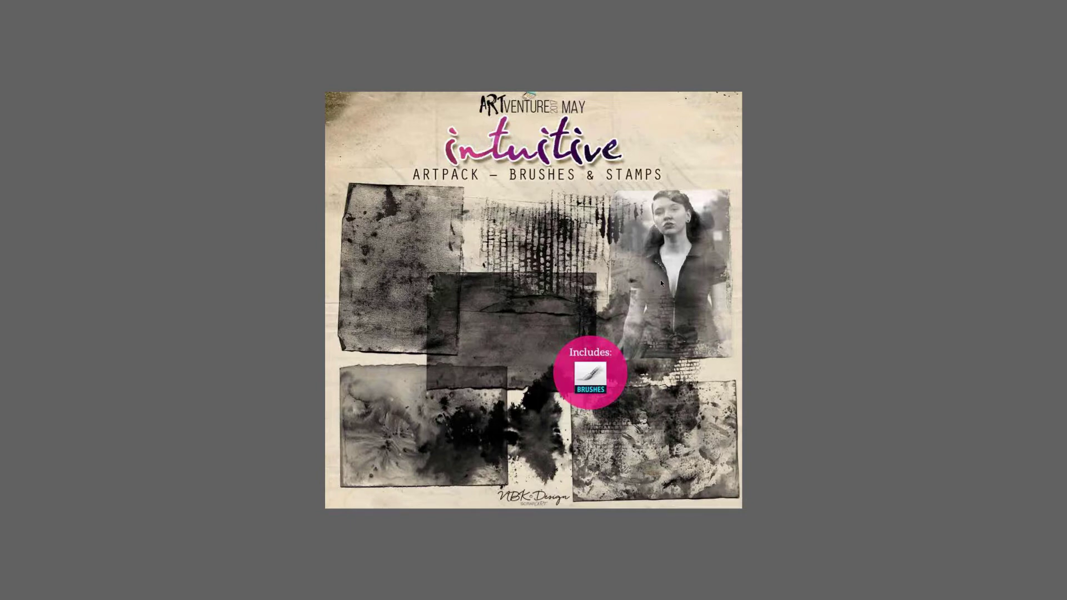
key(space)
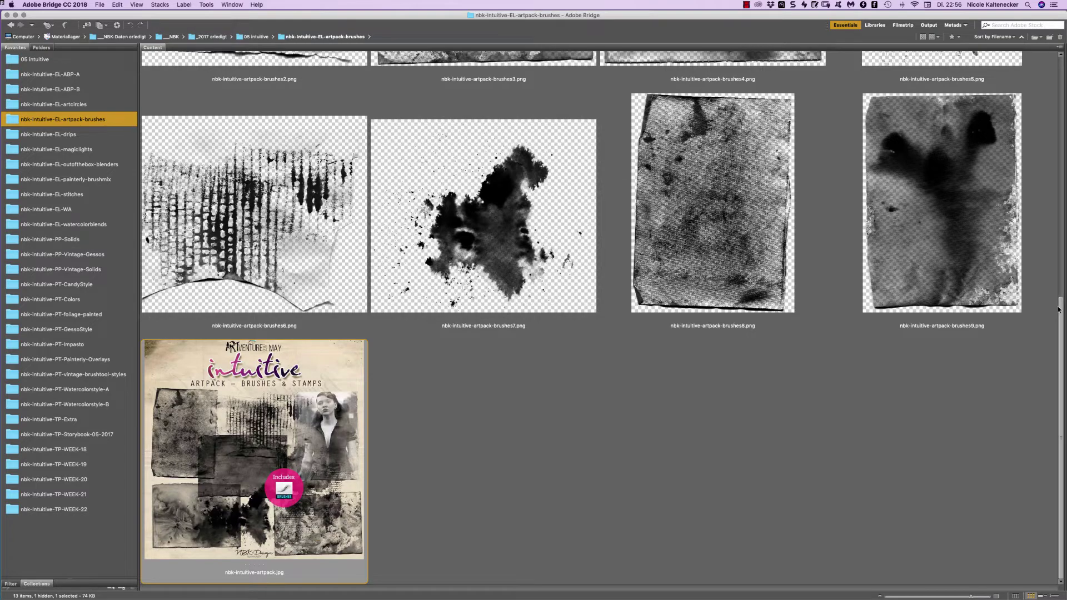
scroll(1061, 309, up, 1)
mouse_move(1062, 309)
mouse_down()
mouse_move(928, 69)
mouse_move(933, 78)
mouse_up()
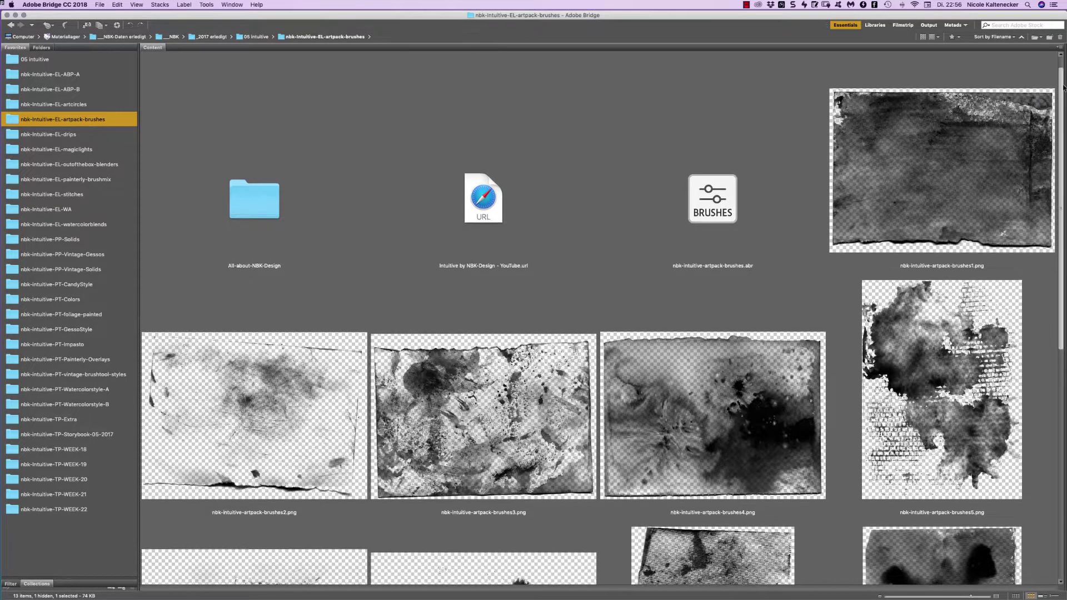
Open the nbk-Intuitive-EL-drips folder and look through its first rows of drip brush images.
click(81, 133)
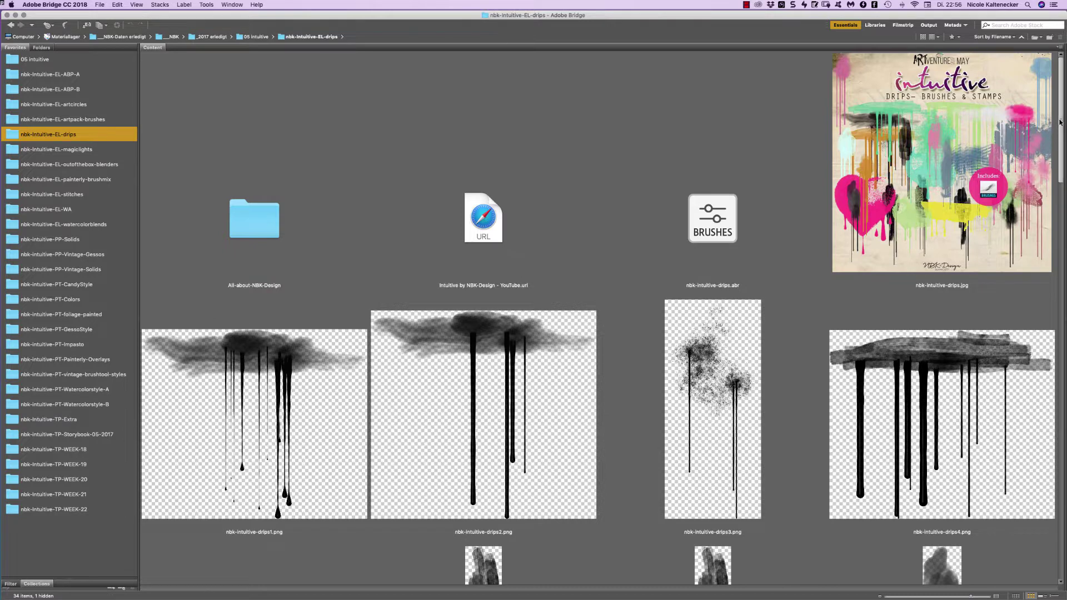
scroll(1039, 150, down, 5)
scroll(1033, 172, down, 2)
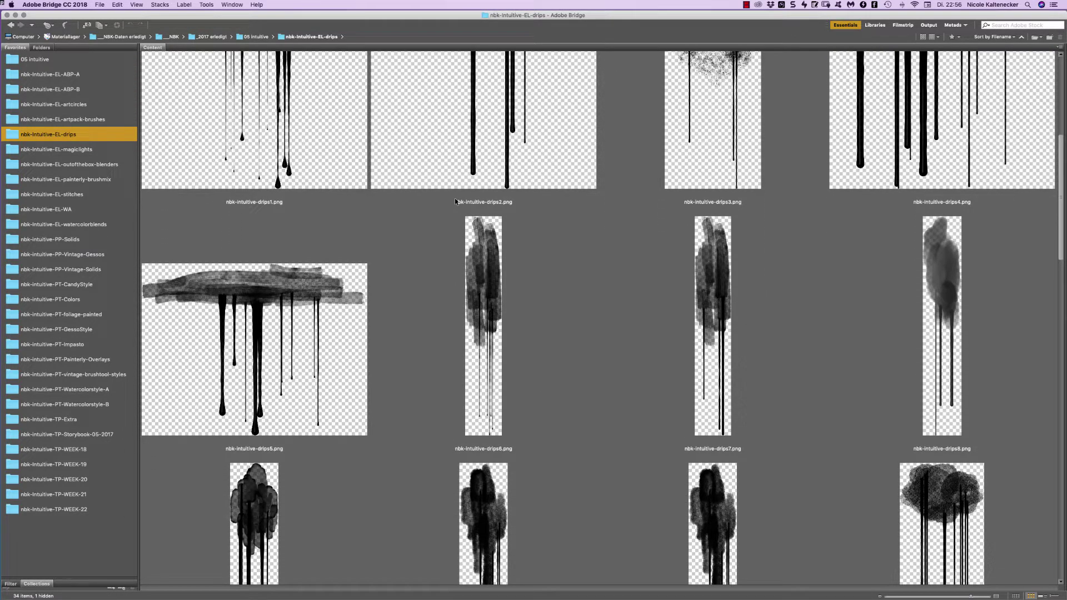
View nbk-intuitive-drips7.png and nbk-intuitive-drips8.png in full-screen preview, close each preview and move the selection to a neighbouring drip image.
click(736, 279)
key(space)
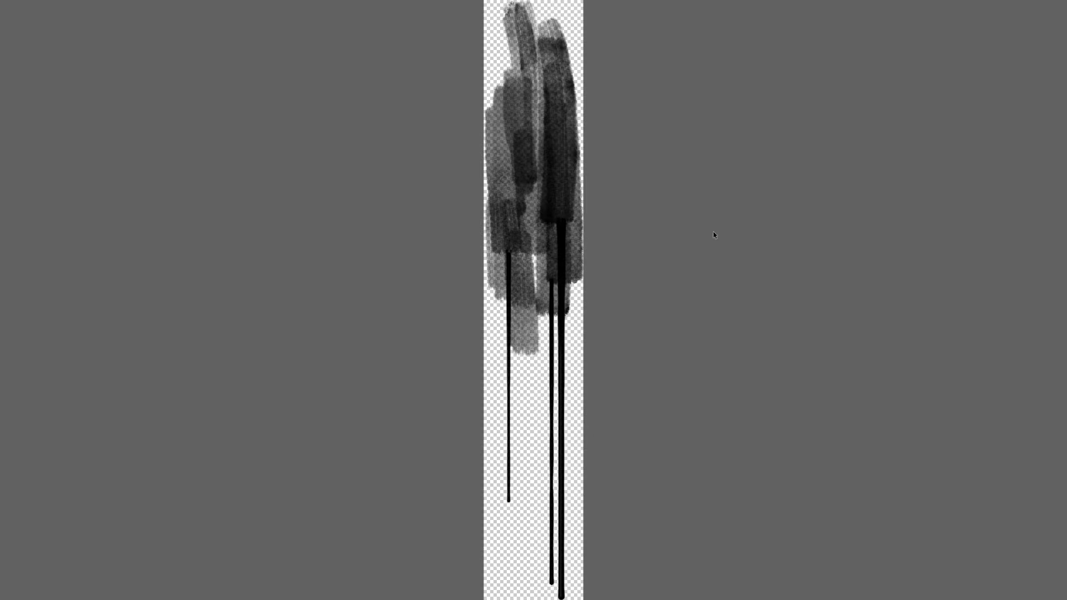
key(space)
click(950, 275)
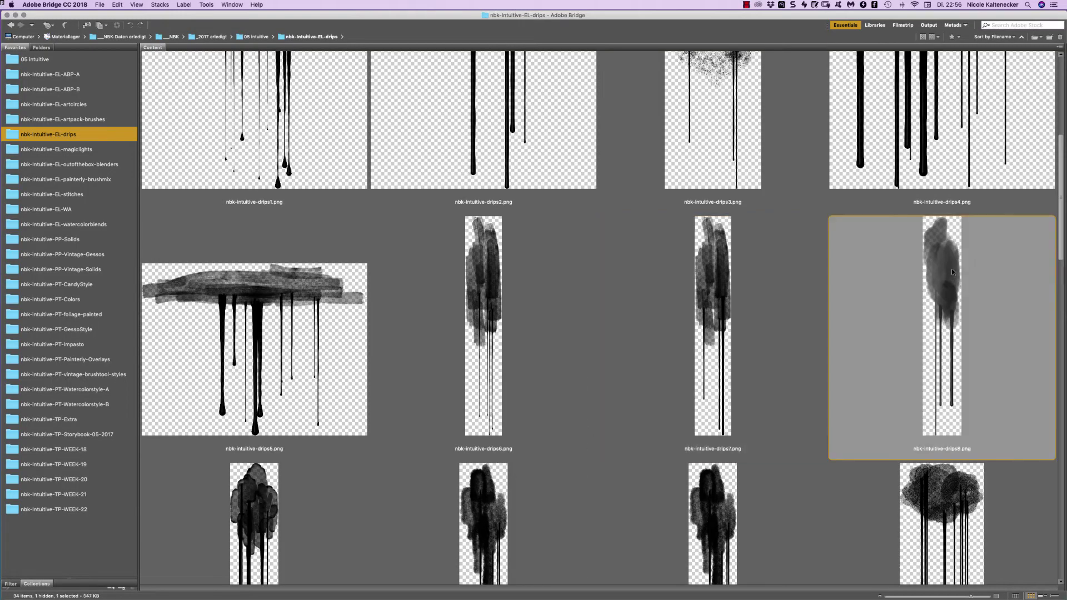
key(space)
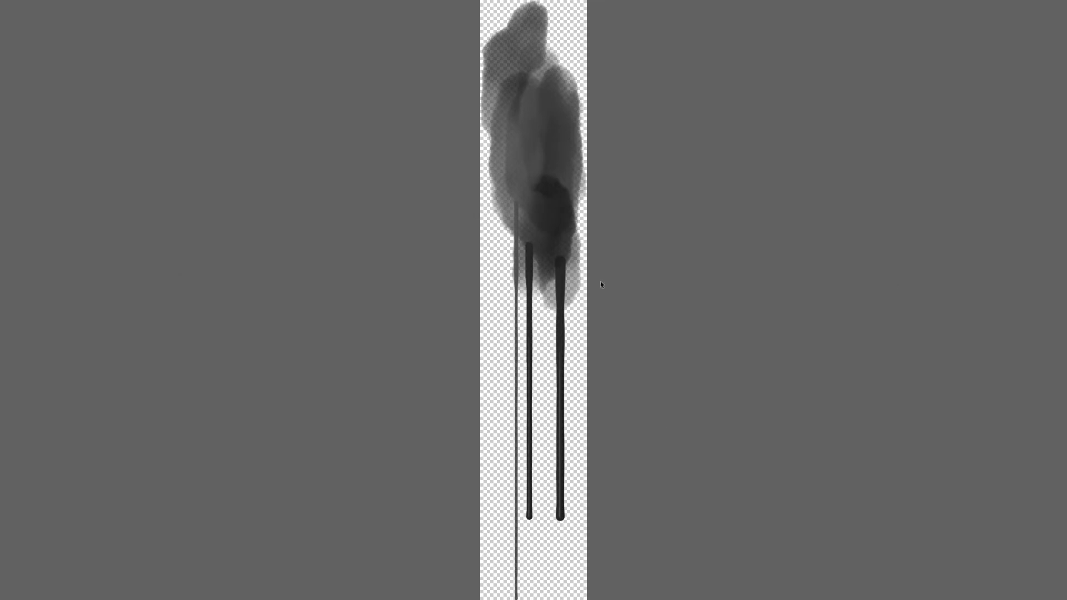
key(space)
key(Up)
key(Right)
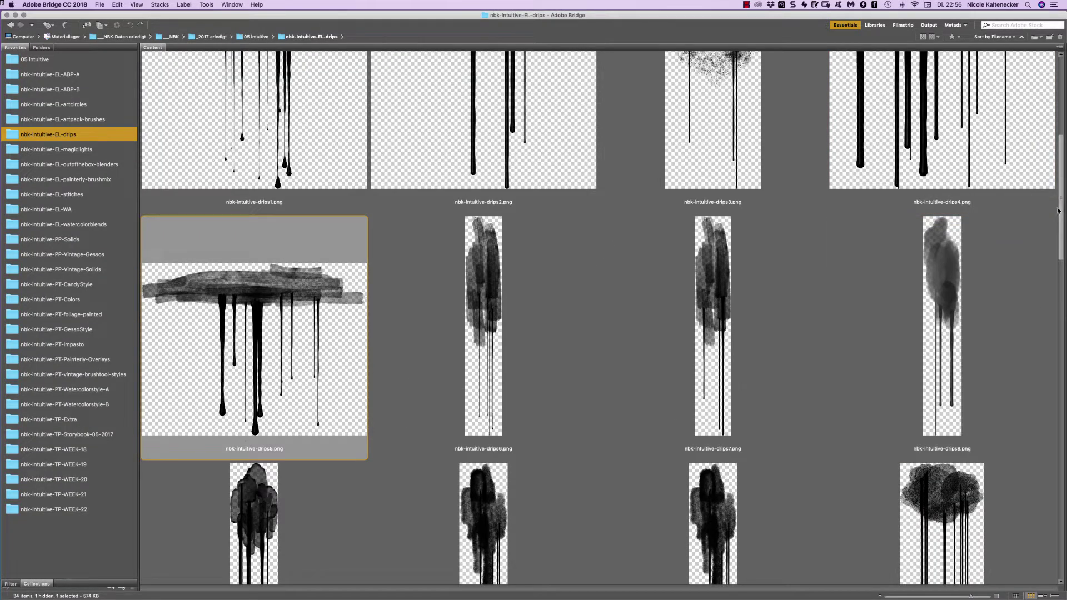
key(Left)
View nbk-intuitive-drips1.png and nbk-intuitive-drips3.png from the first image row in full-screen preview, closing each preview.
drag(1061, 153, 1026, 84)
click(247, 328)
key(space)
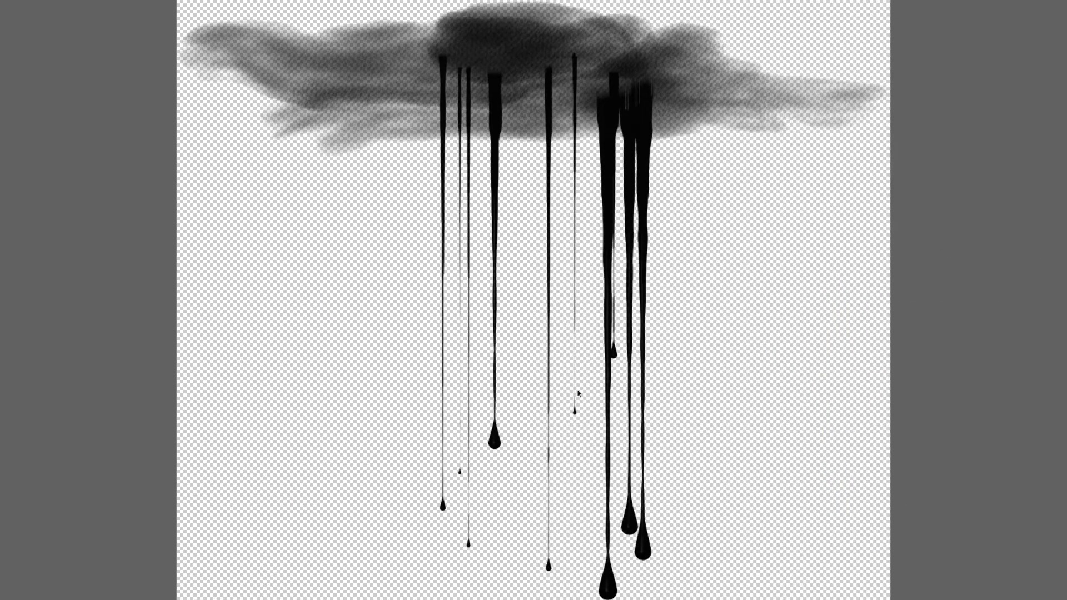
key(space)
click(784, 320)
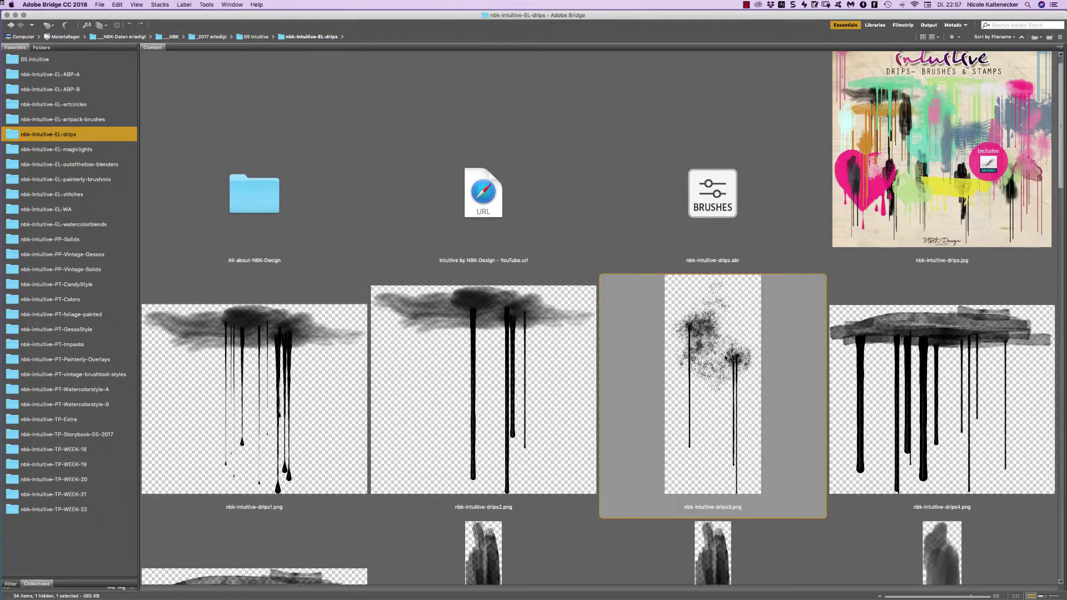
key(space)
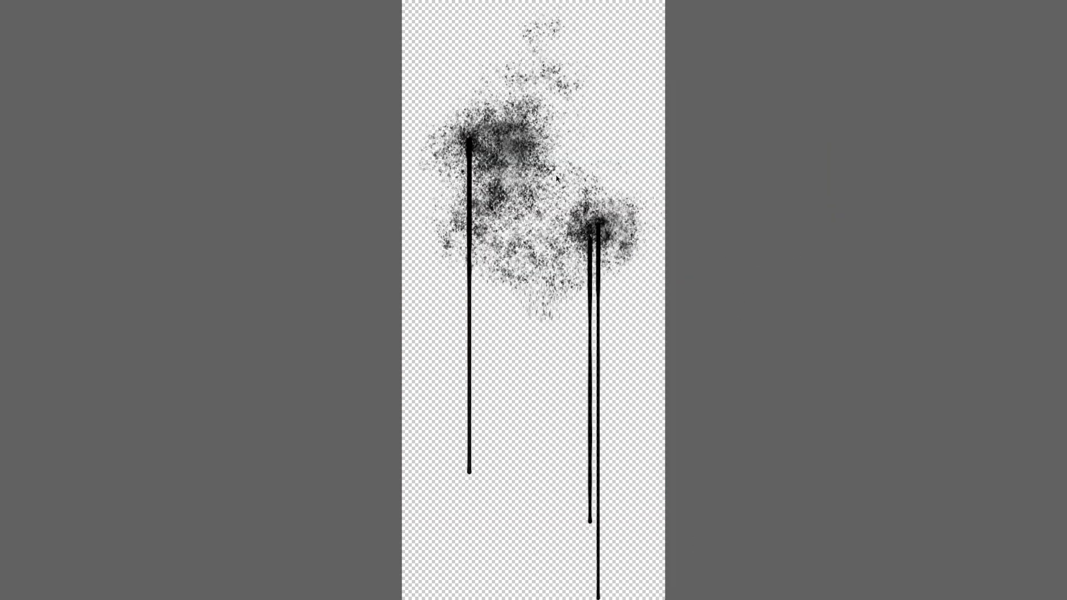
key(space)
Examine all remaining drip brush images through to the end of the folder and return to its beginning.
scroll(891, 307, down, 5)
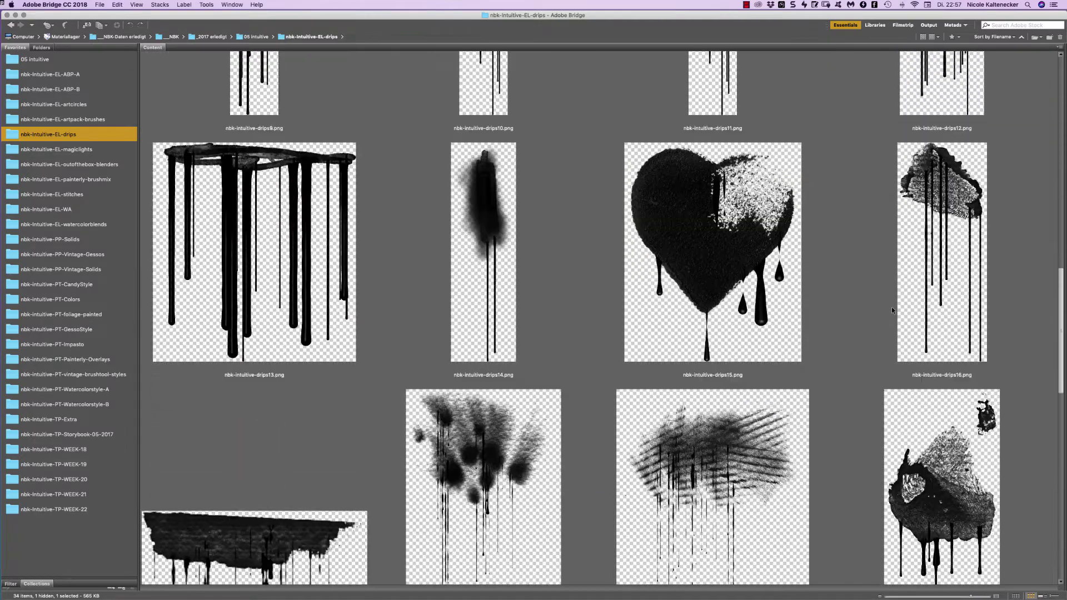
scroll(891, 307, down, 5)
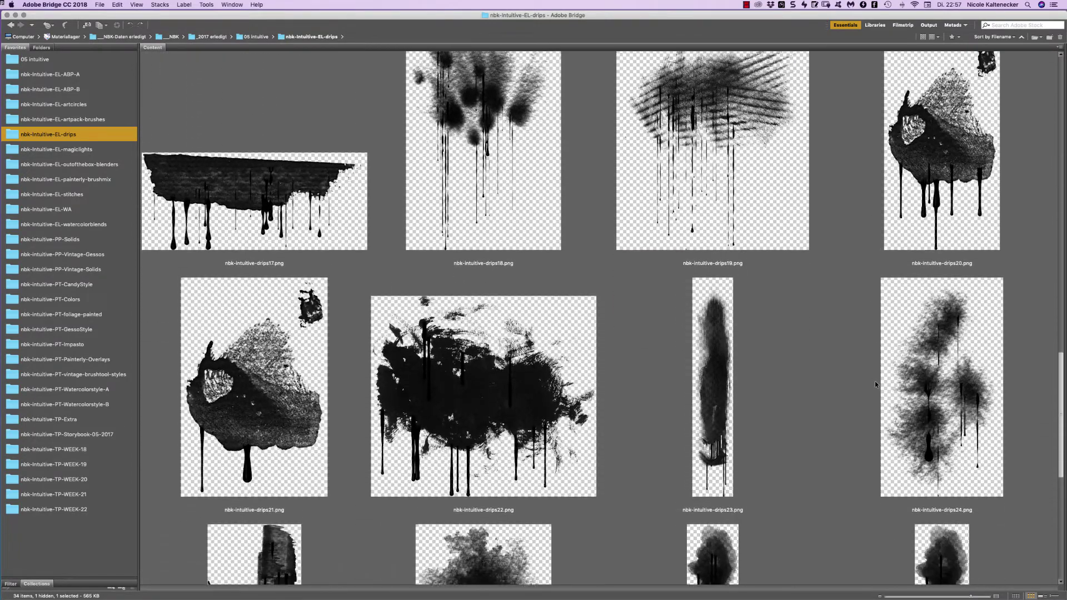
scroll(874, 382, down, 5)
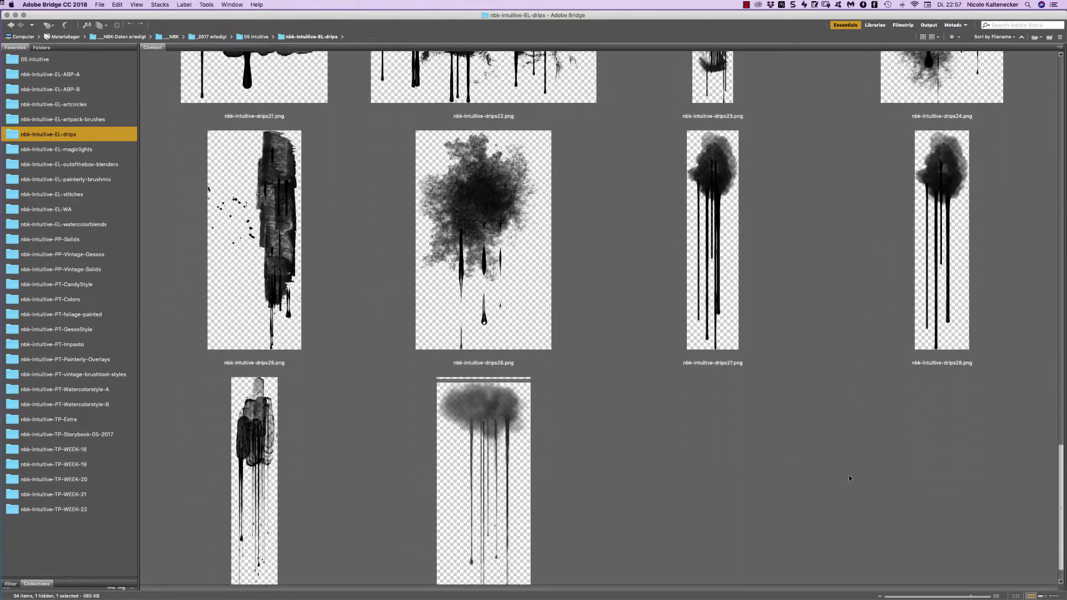
scroll(849, 478, down, 1)
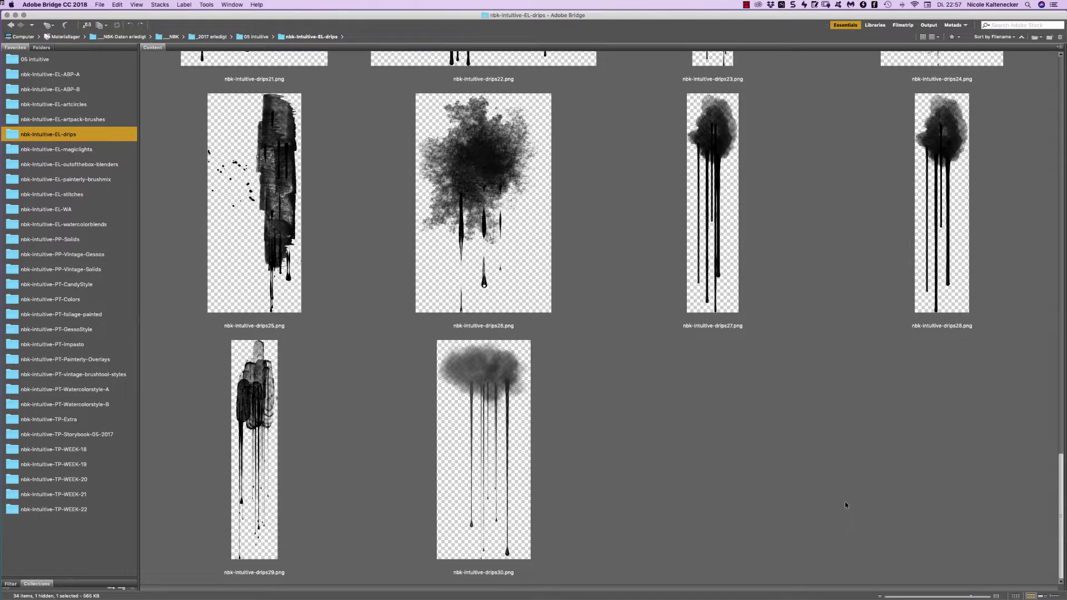
scroll(844, 502, up, 15)
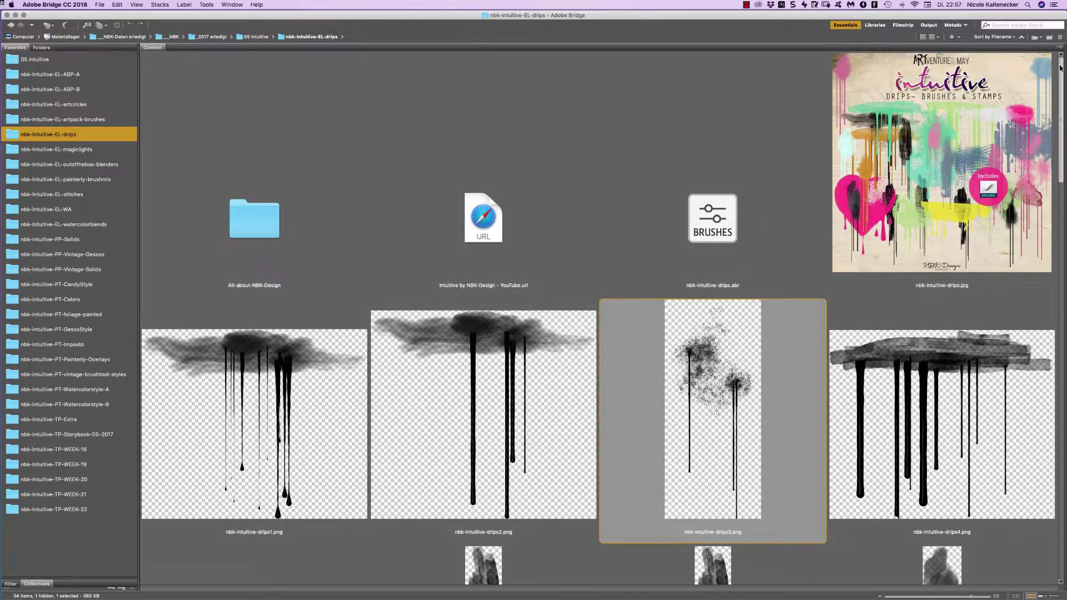
scroll(1049, 91, down, 1)
scroll(1049, 91, down, 10)
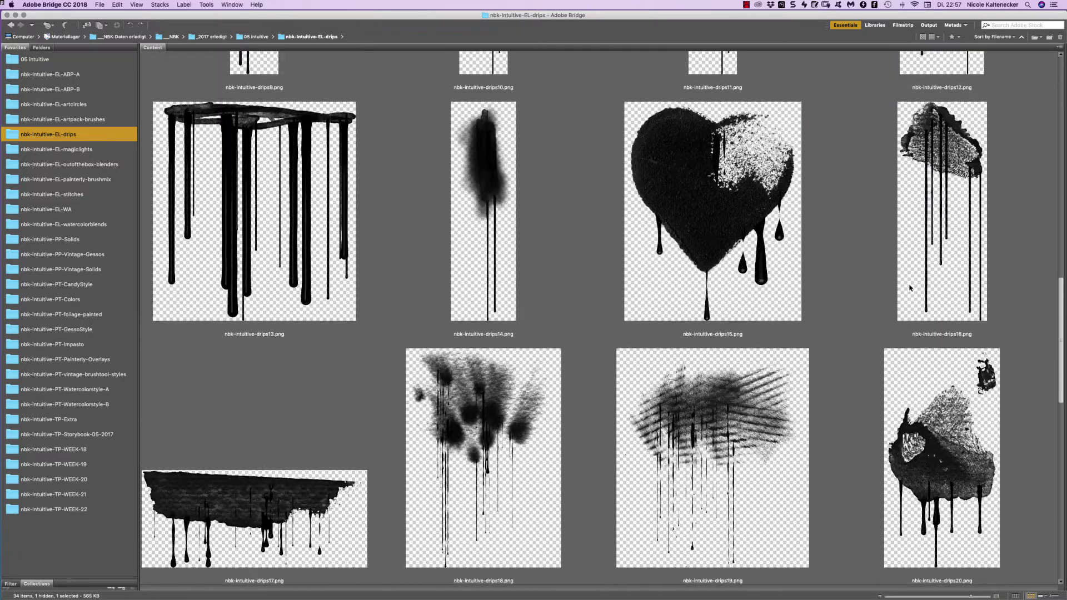
scroll(389, 371, up, 10)
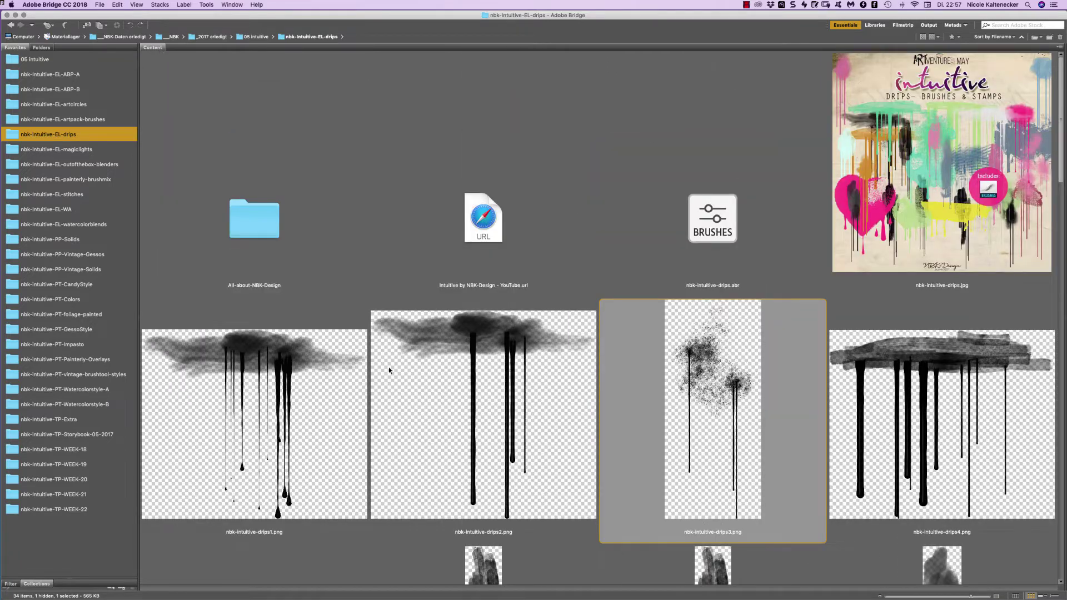
Open the nbk-Intuitive-EL-magiclights folder, examine the magic light images through its lower rows, and return towards the beginning.
click(85, 149)
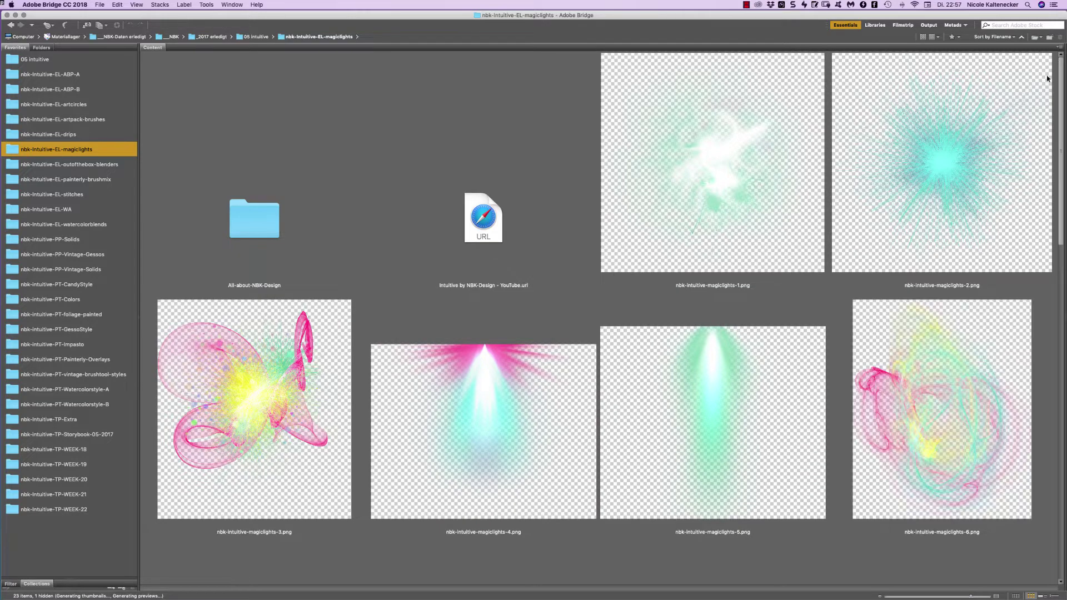
scroll(1056, 81, down, 1)
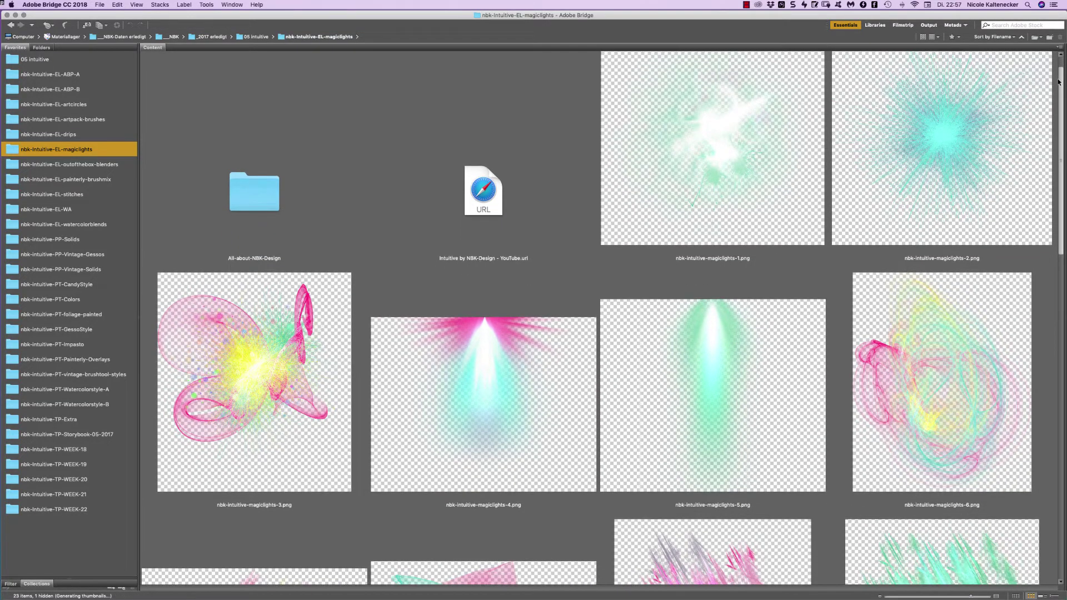
drag(1058, 82, 1055, 100)
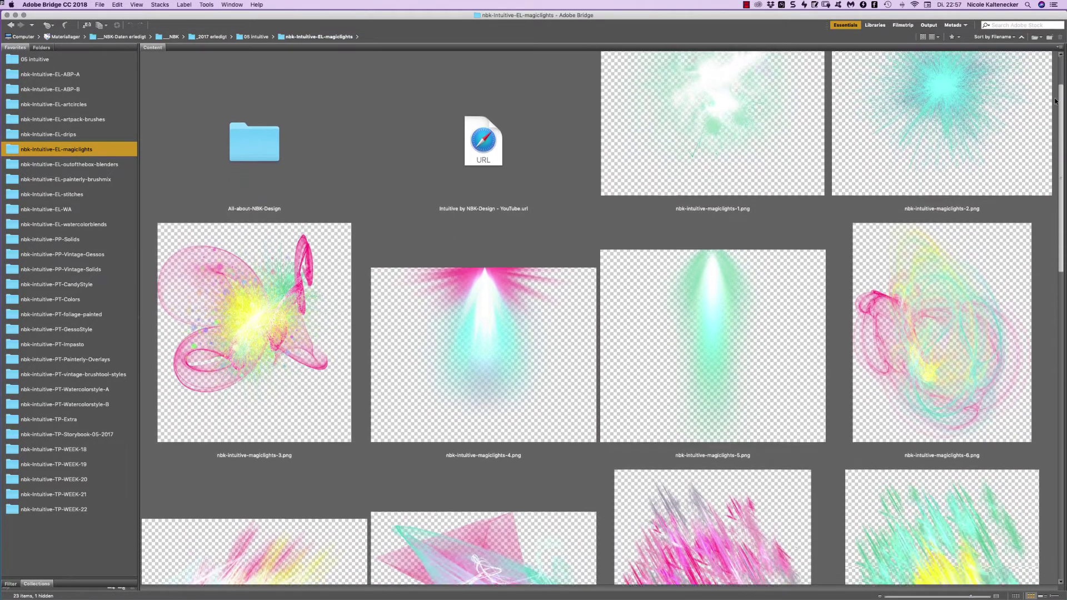
scroll(1033, 145, down, 8)
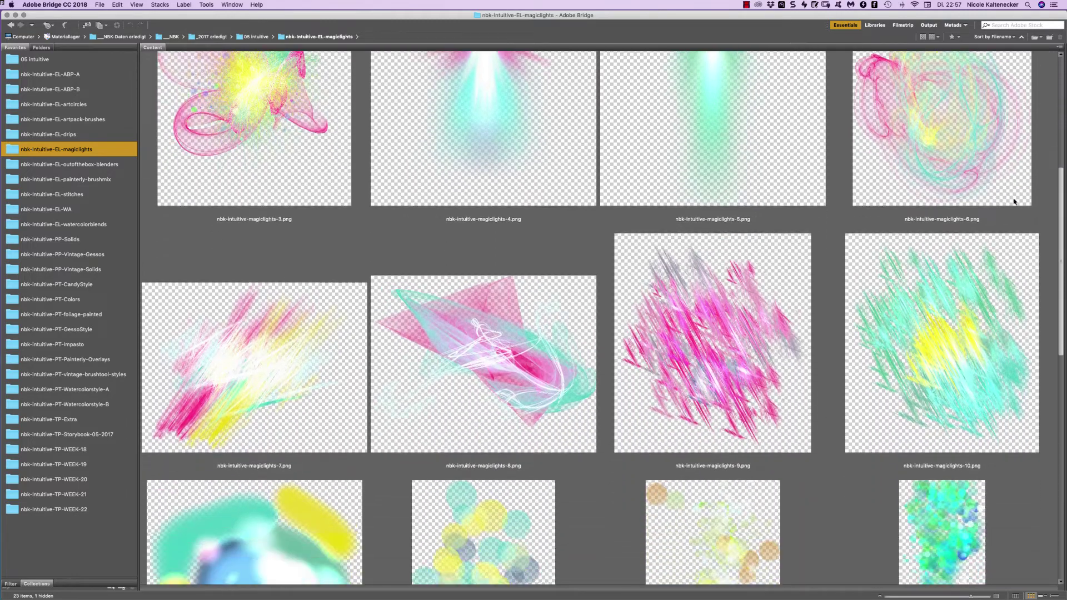
scroll(1005, 217, down, 6)
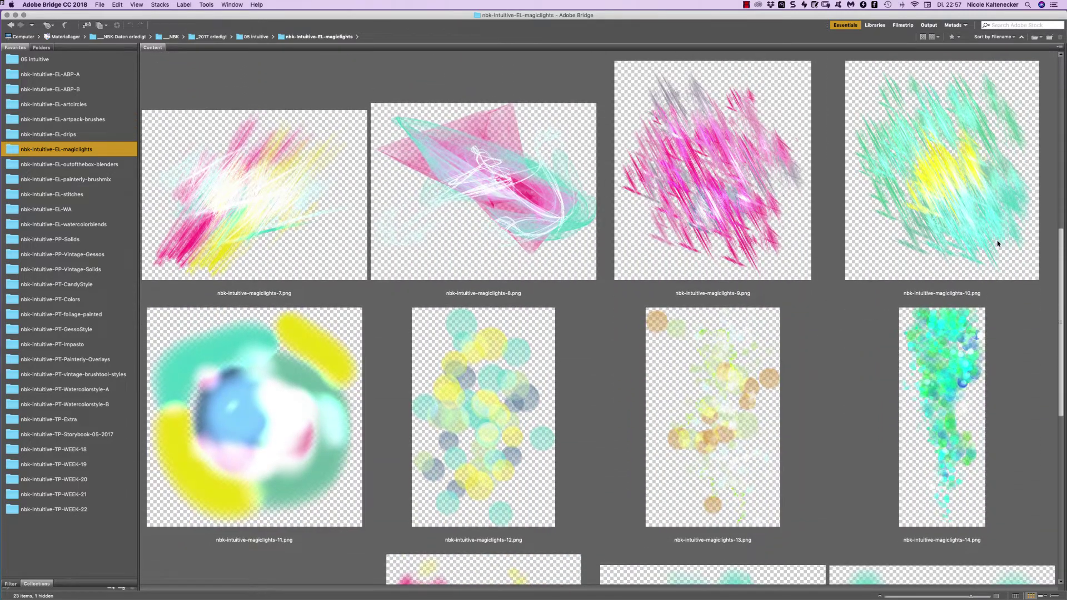
scroll(995, 250, down, 2)
scroll(990, 261, down, 13)
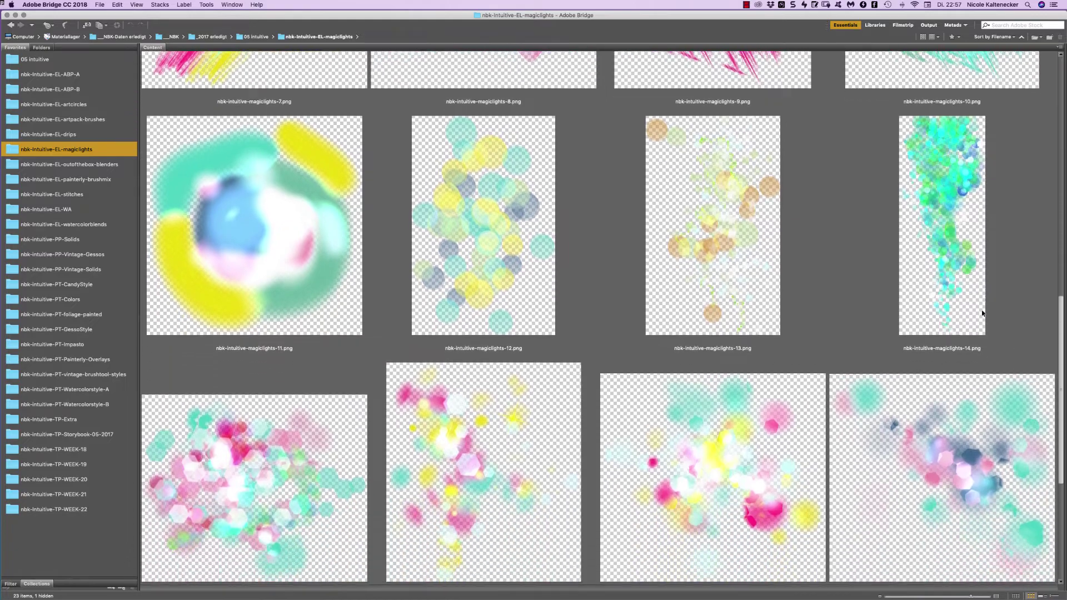
scroll(955, 408, up, 18)
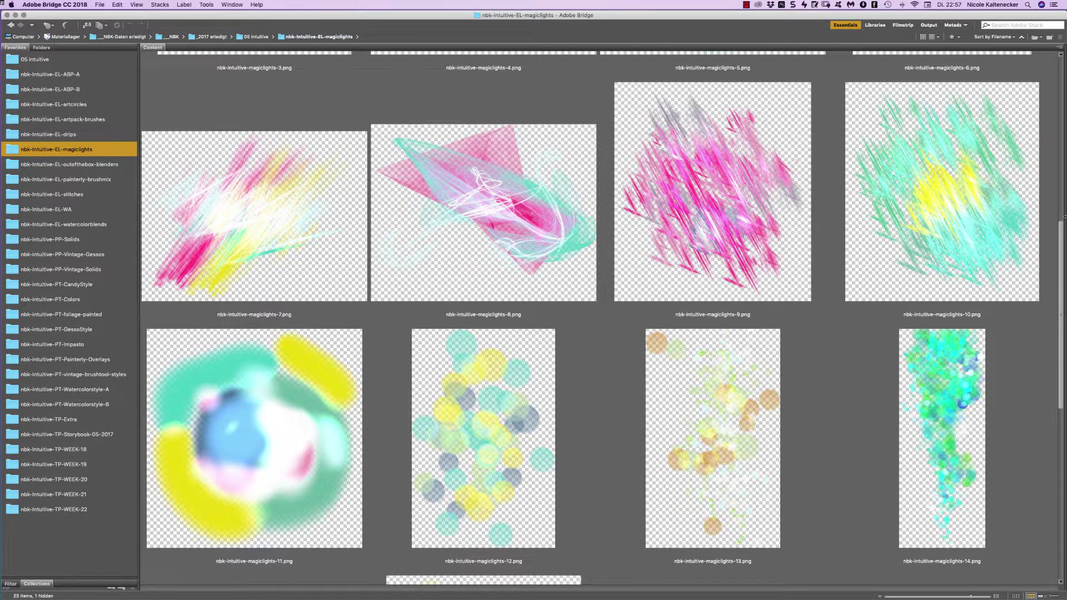
scroll(965, 100, up, 16)
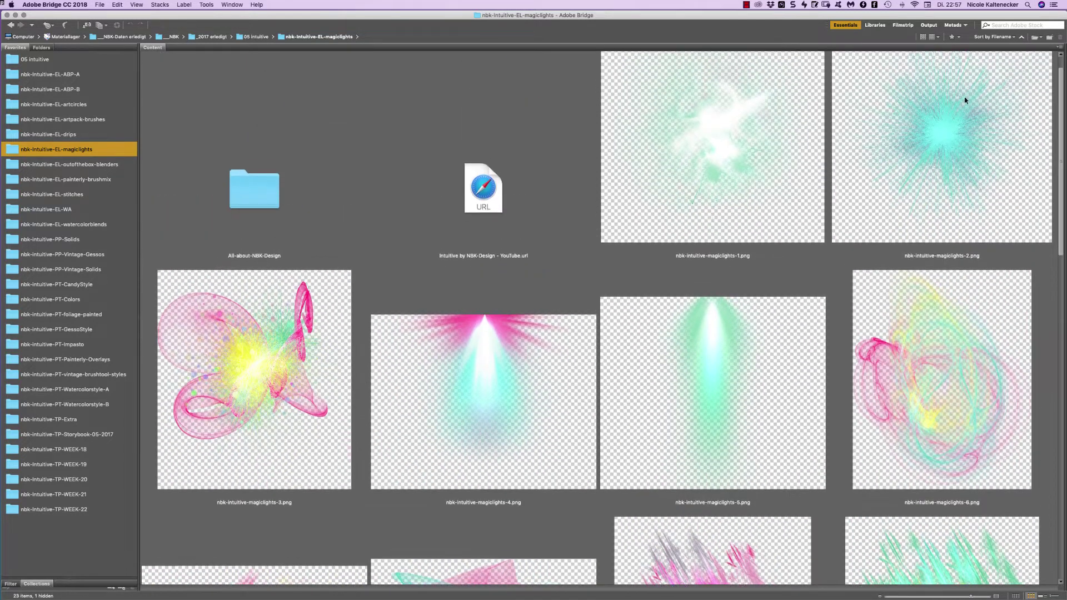
View nbk-intuitive-magiclights-4.png and nbk-intuitive-magiclights-5.png in full-screen preview, closing each preview.
click(470, 401)
key(space)
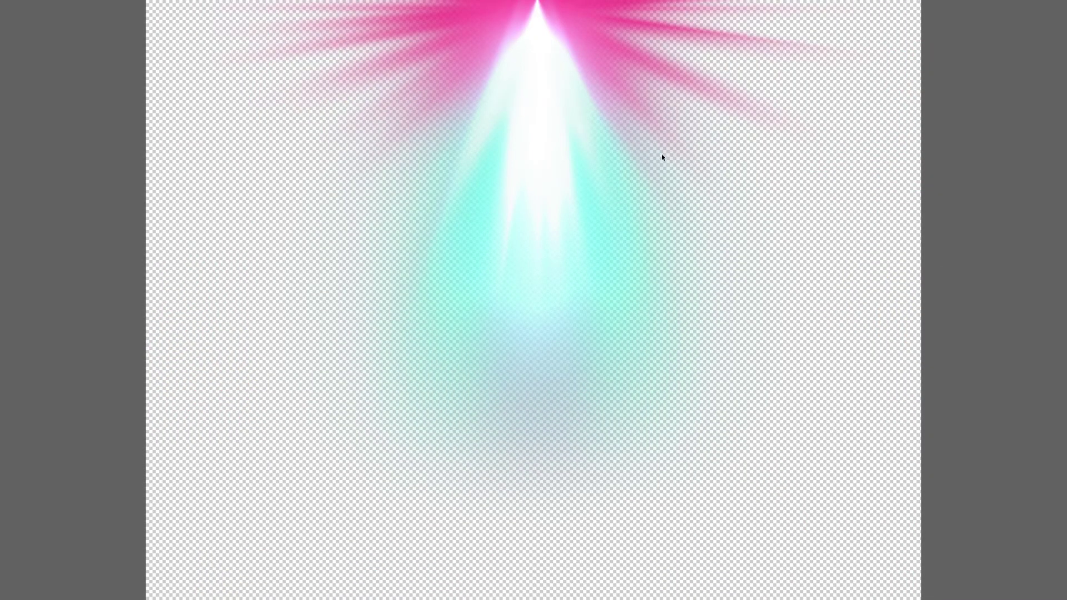
key(space)
click(744, 333)
key(space)
key(space)
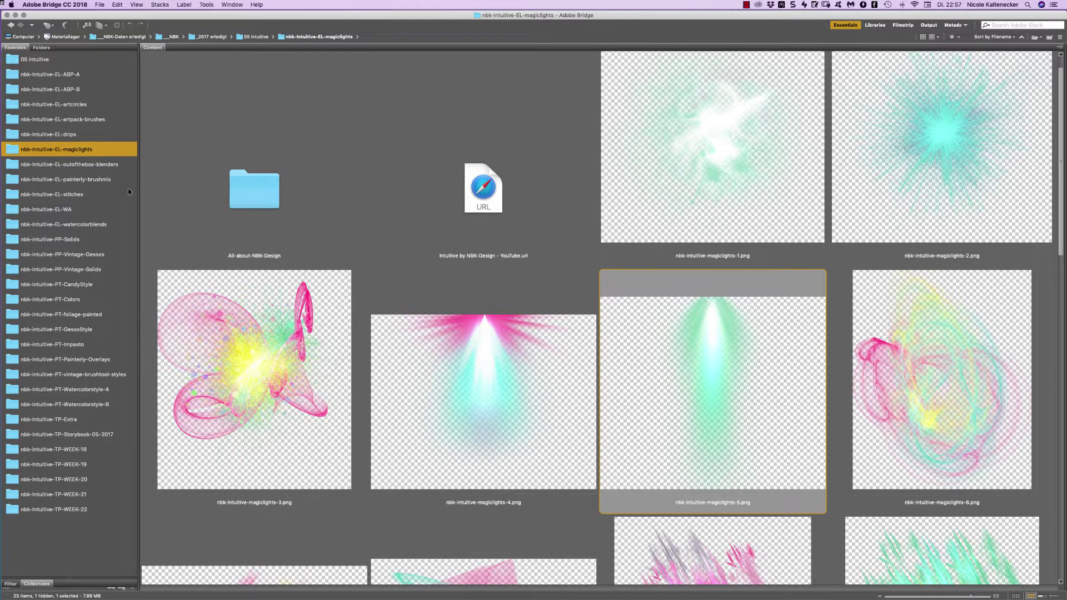
Open the nbk-Intuitive-EL-outofthebox-blenders folder and view nbk-intuitive-OOTB.jpg in full-screen preview, closing it again.
click(110, 165)
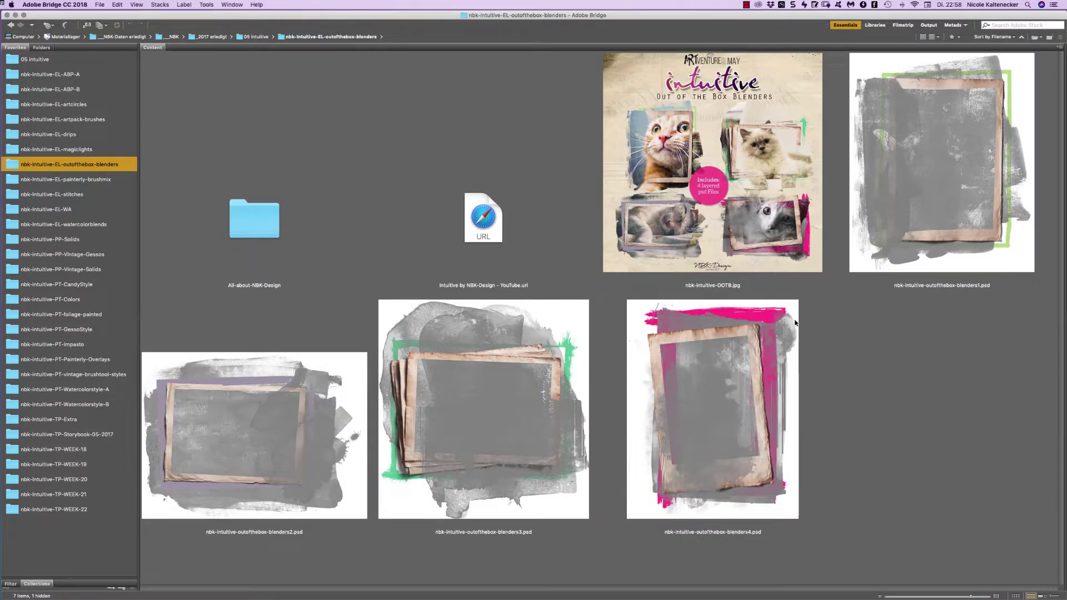
click(906, 195)
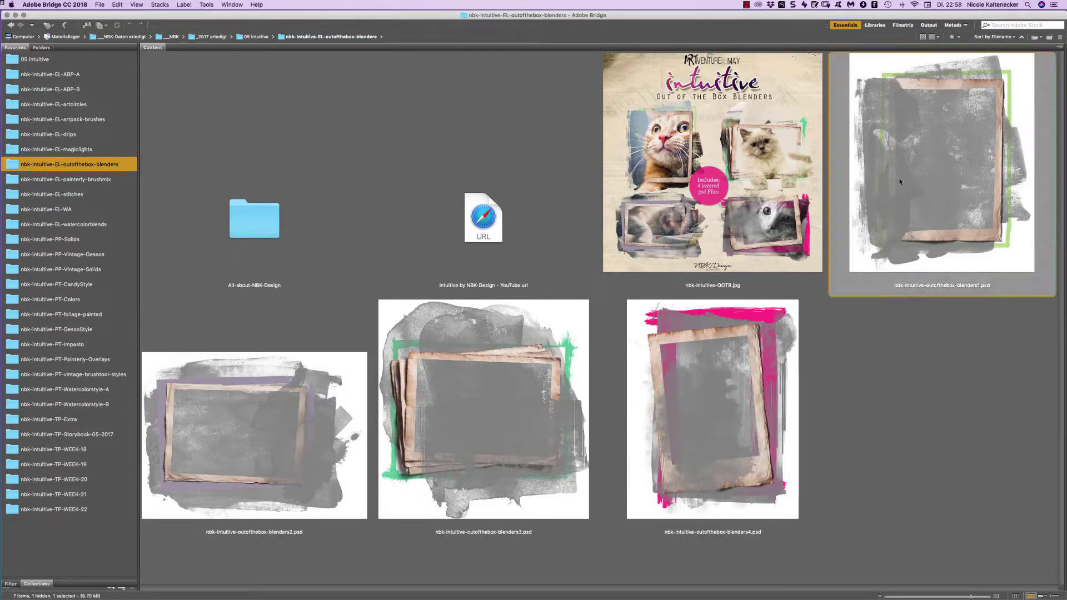
click(744, 208)
key(space)
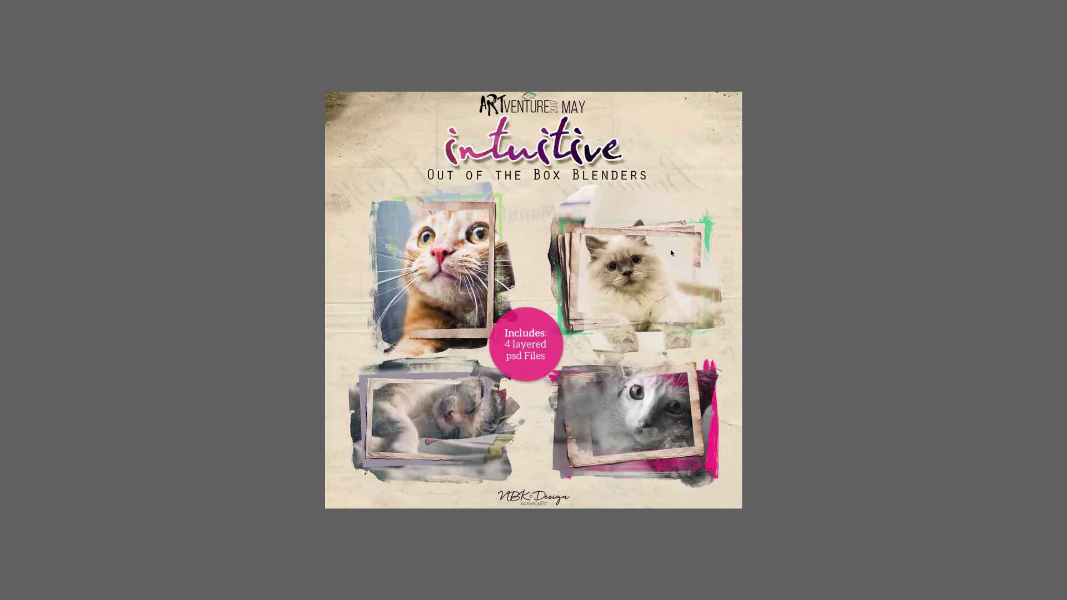
key(space)
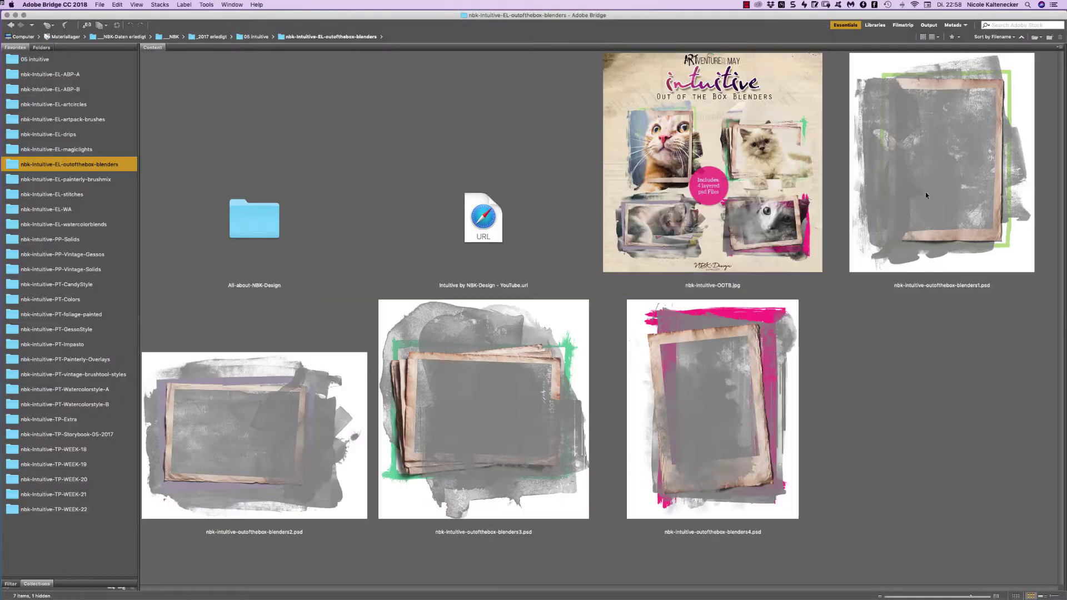
Open nbk-intuitive-outofthebox-blenders1.psd in Photoshop, select only the lower Mask layer and reposition the document window clear of the tools.
click(925, 192)
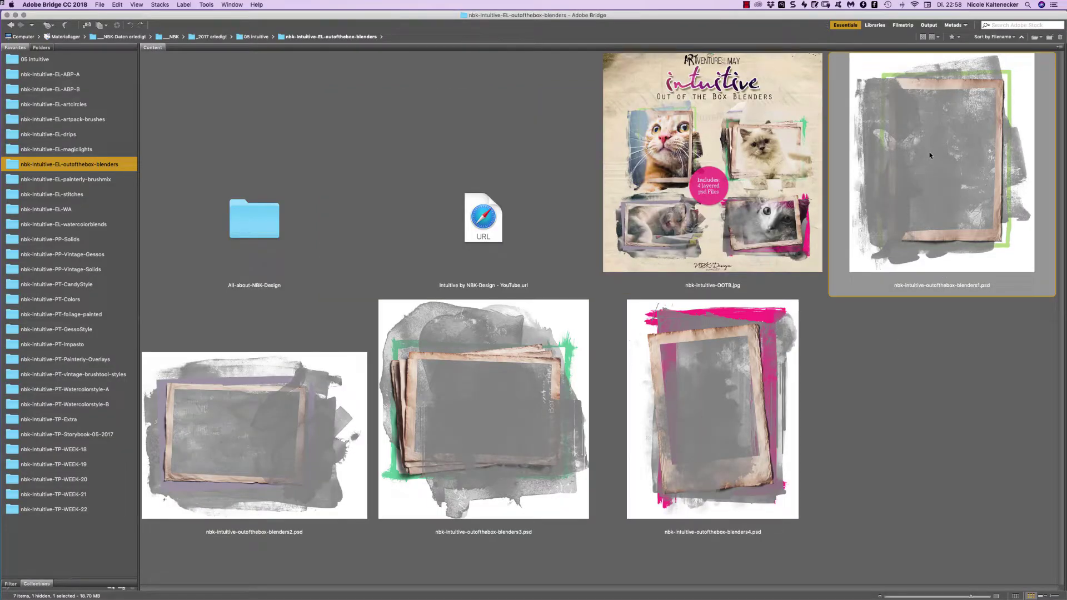
double_click(929, 152)
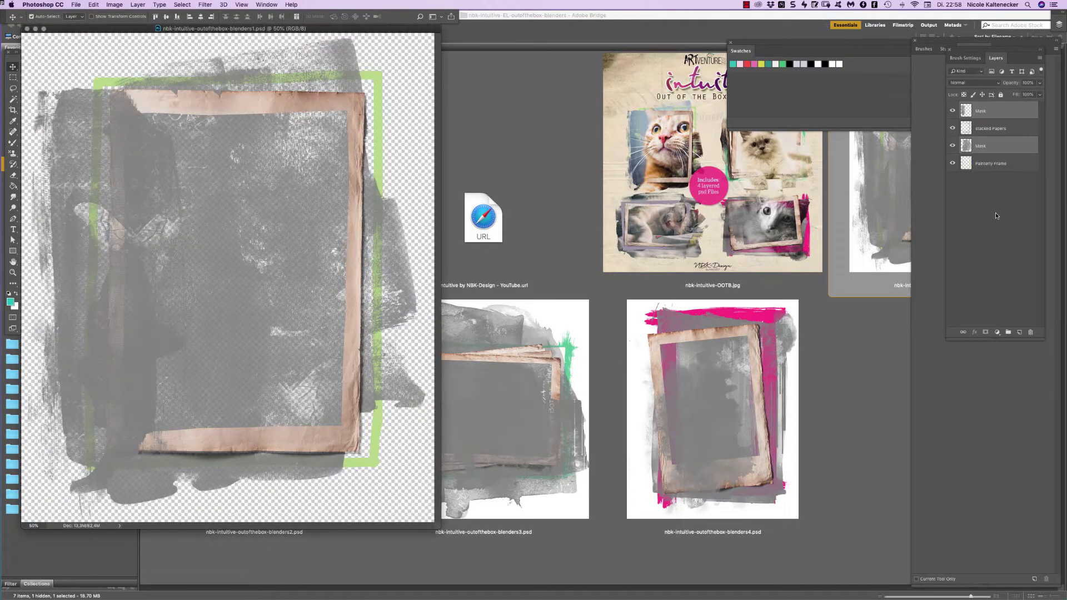
click(987, 145)
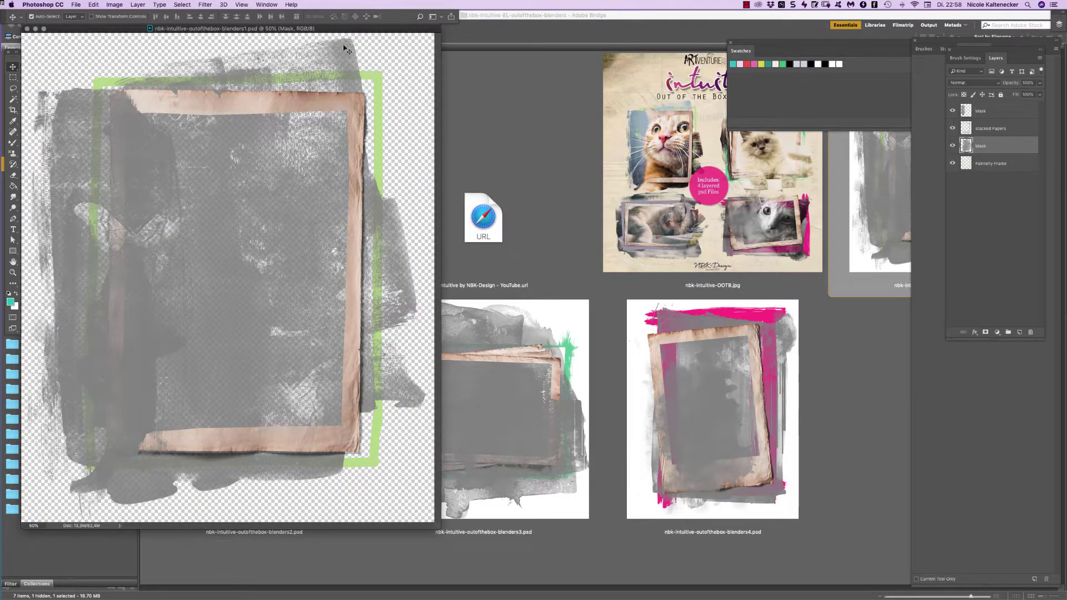
drag(379, 31, 563, 41)
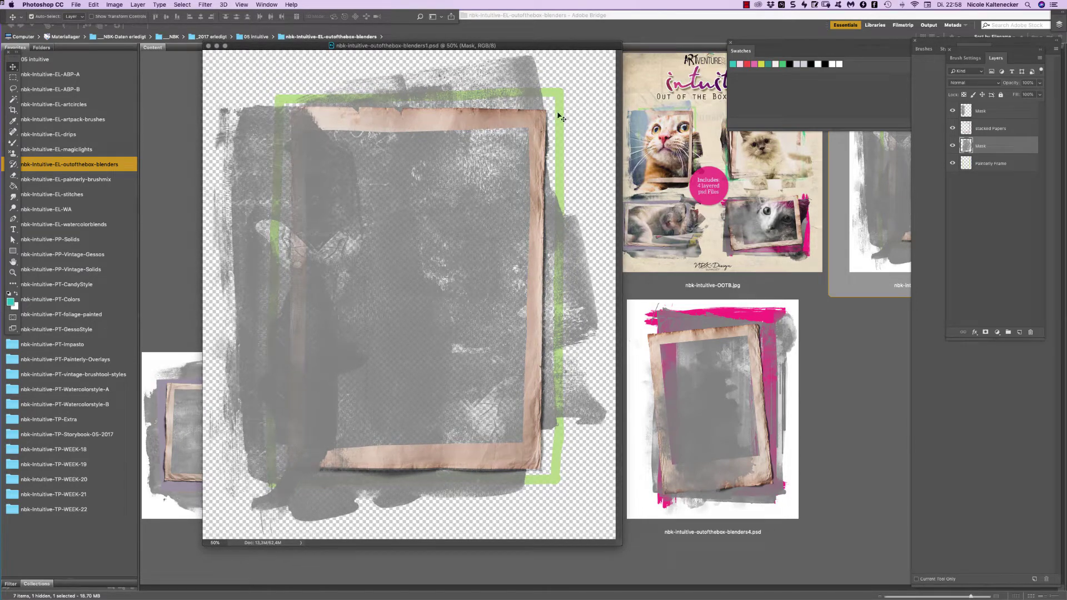
Open the Pixabay extension and place its panel beside the blender document.
click(32, 17)
click(267, 4)
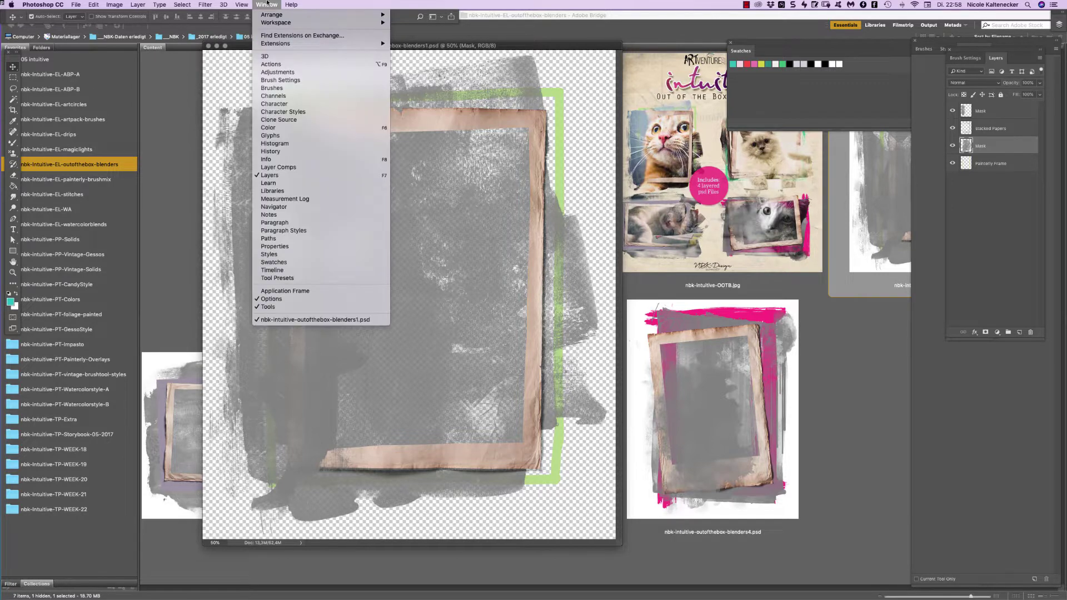
mouse_move(278, 44)
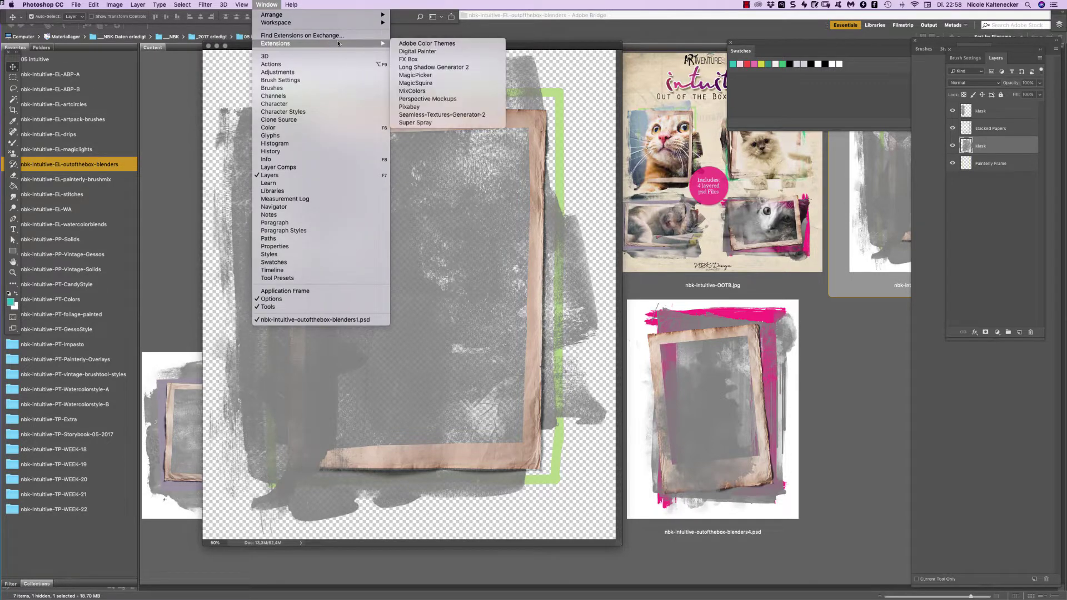
click(462, 105)
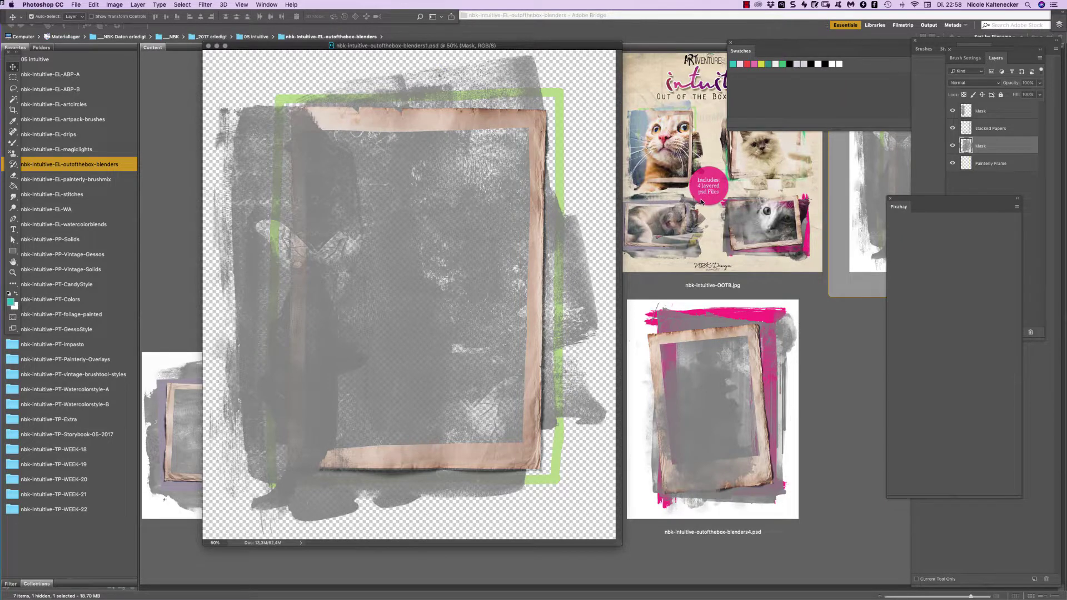
drag(921, 196, 752, 162)
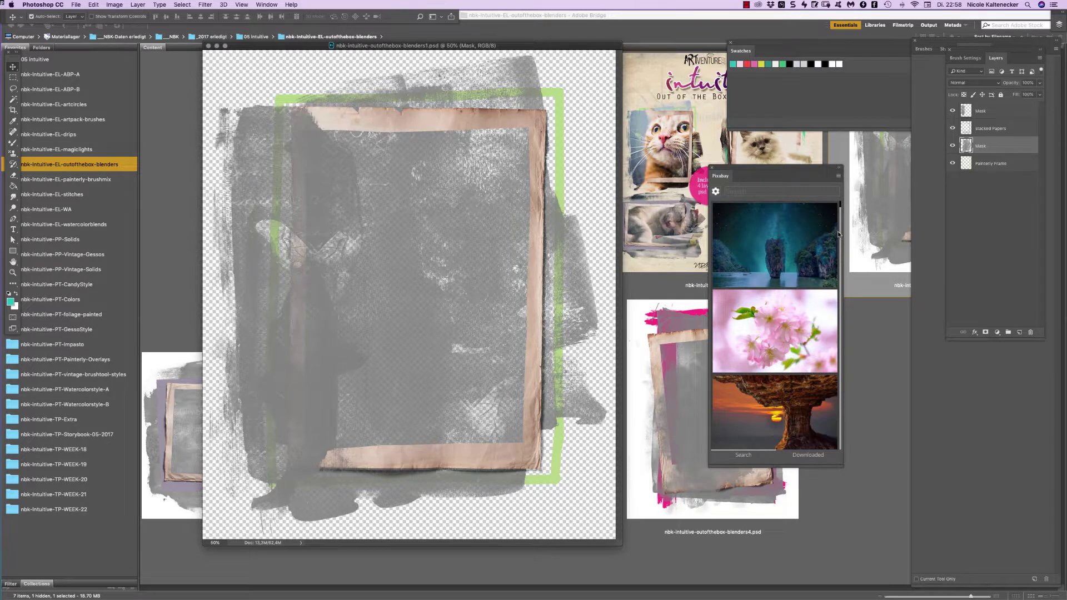
Browse the Pixabay pictures and download the purple grape hyacinth photo as a clipping mask on the lower Mask layer.
scroll(839, 235, down, 10)
scroll(839, 238, down, 1)
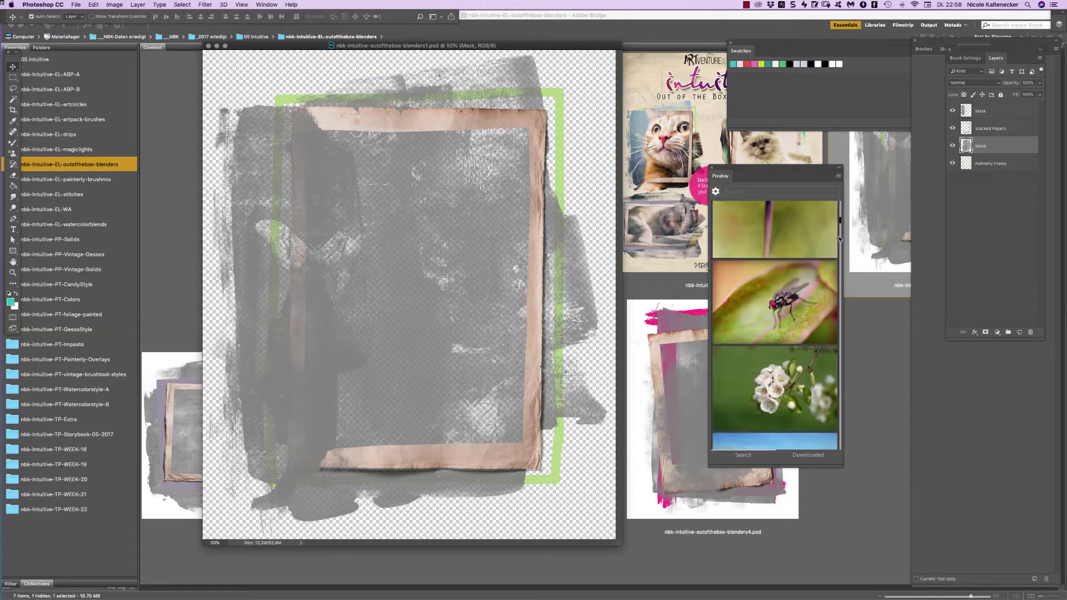
scroll(839, 217, down, 10)
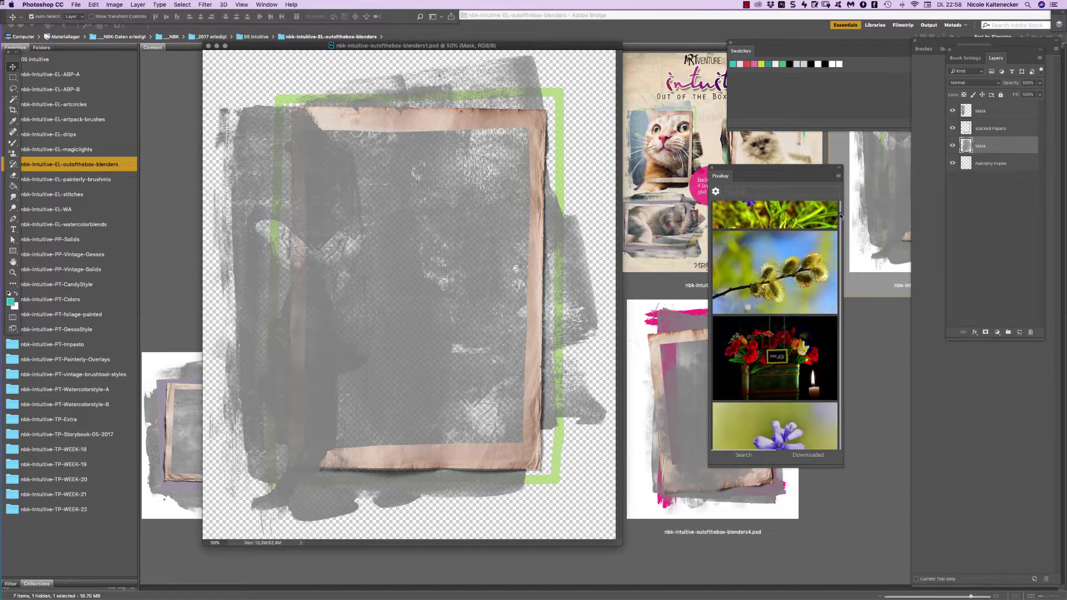
click(802, 299)
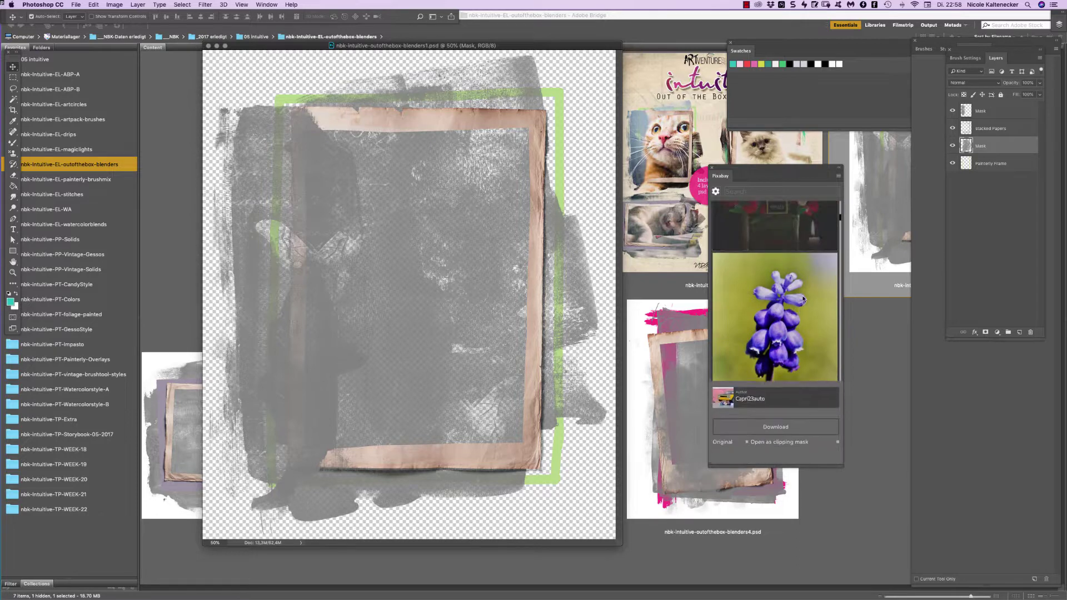
click(787, 426)
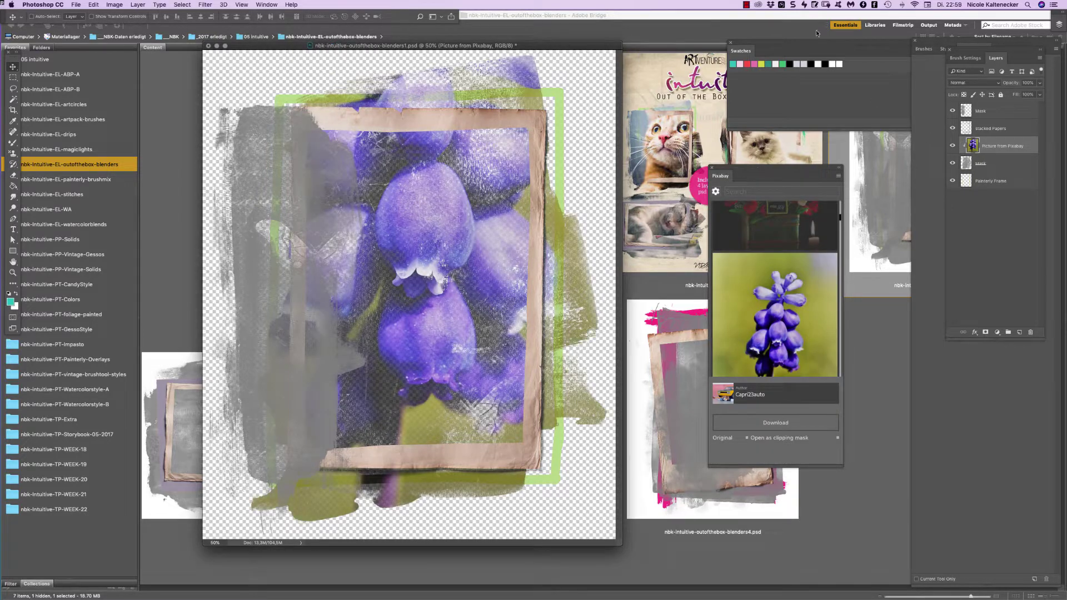
Duplicate the Pixabay picture layer, move the copy above the upper Mask layer and clip it to that mask.
key(super+j)
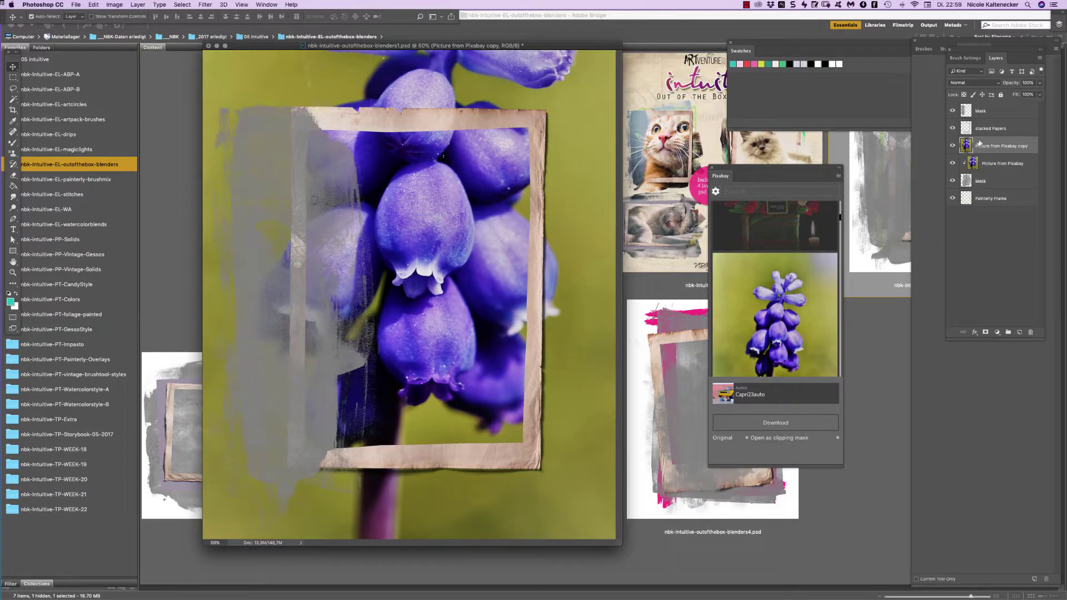
drag(1000, 146, 994, 105)
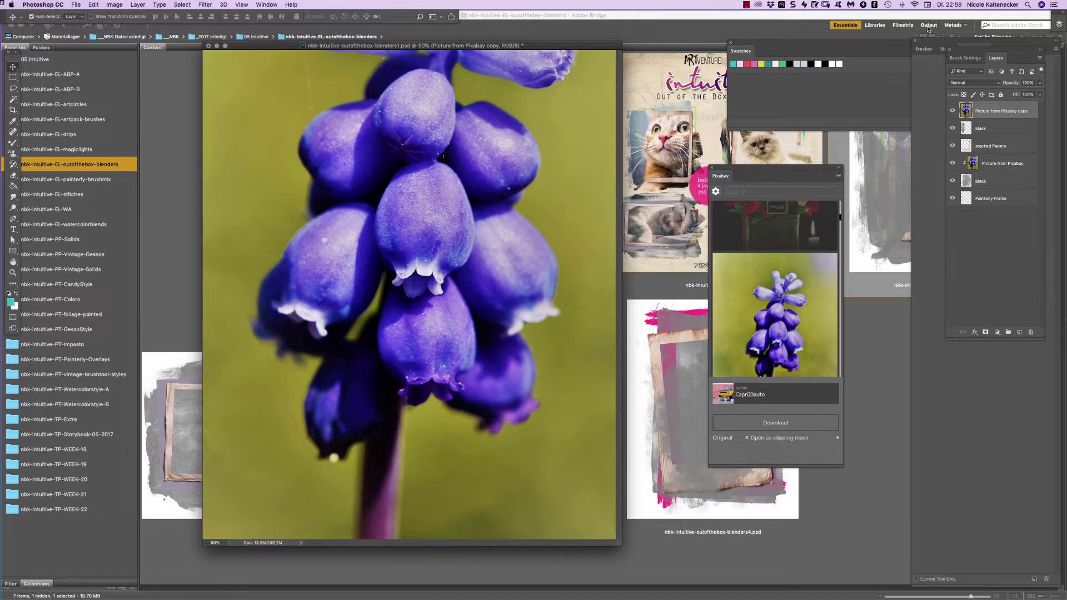
key(super+alt+g)
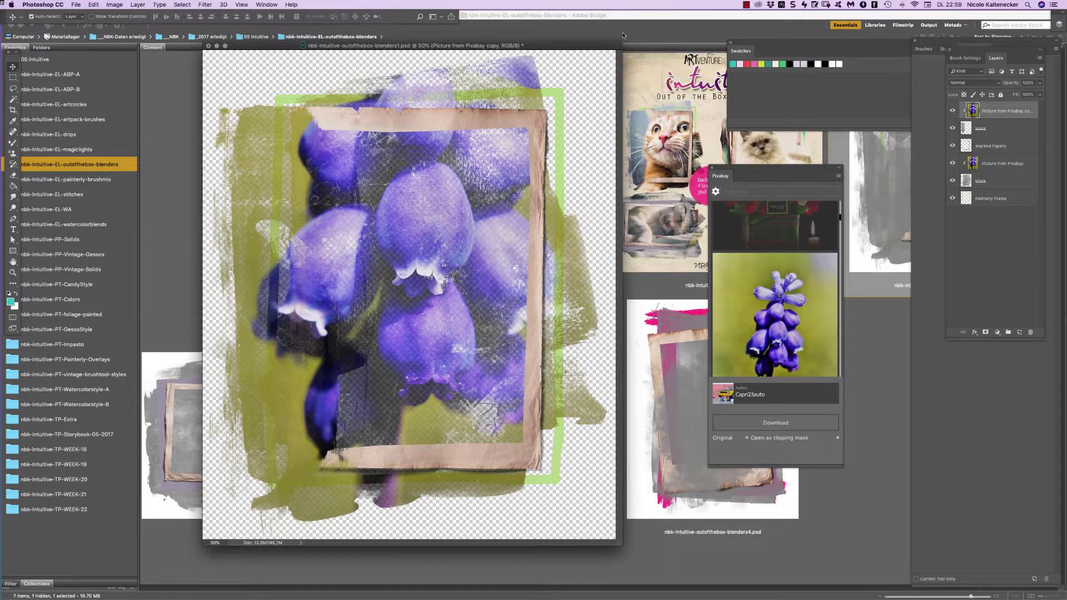
Shift the document window slightly, select all layers of the blender composition and clear the layer selection.
drag(572, 45, 593, 49)
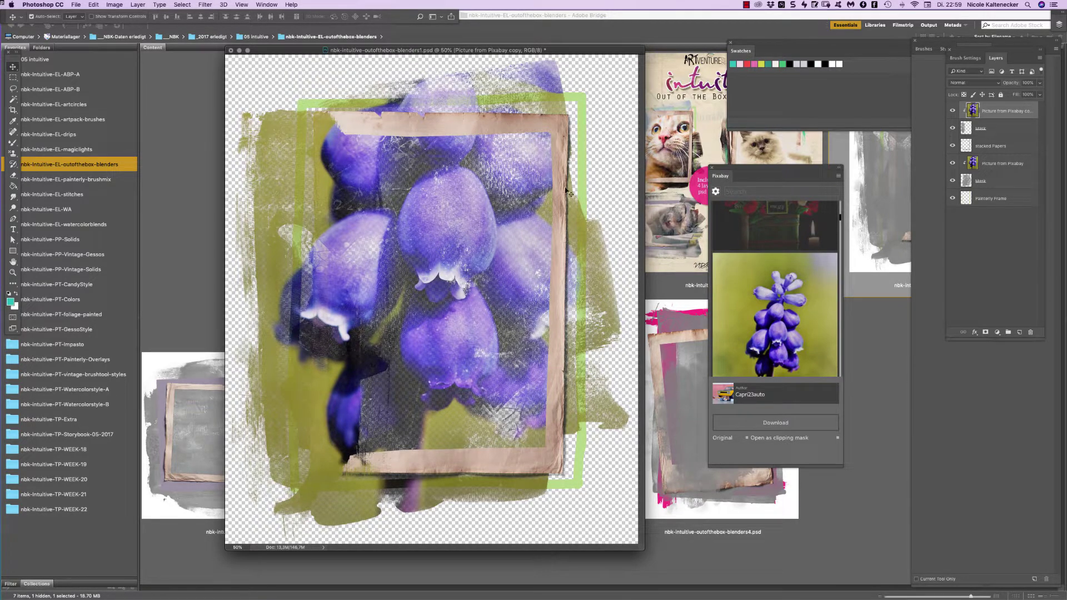
drag(611, 87, 313, 488)
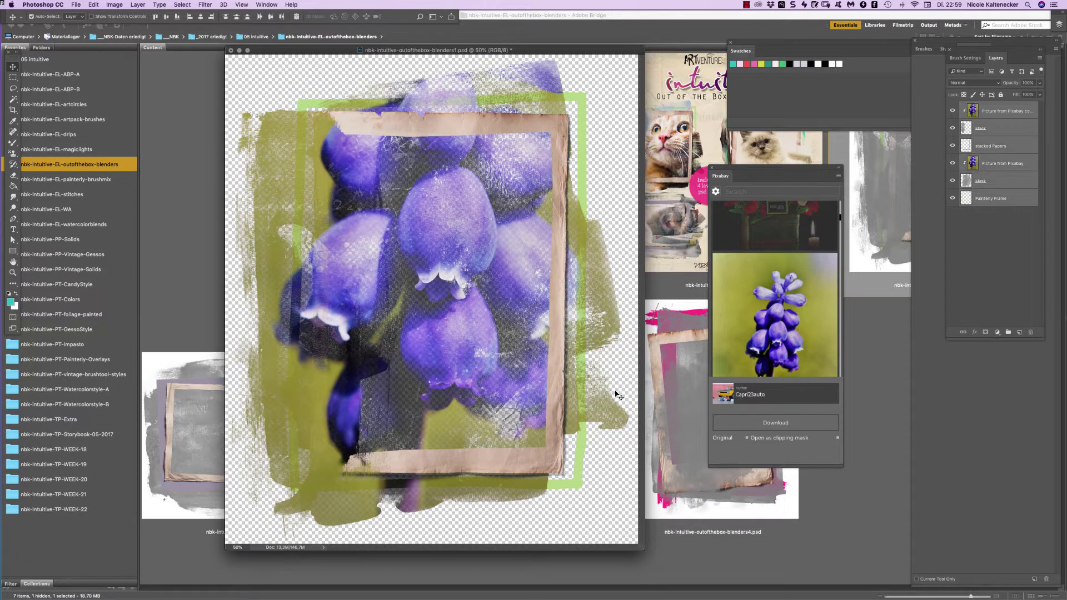
click(594, 487)
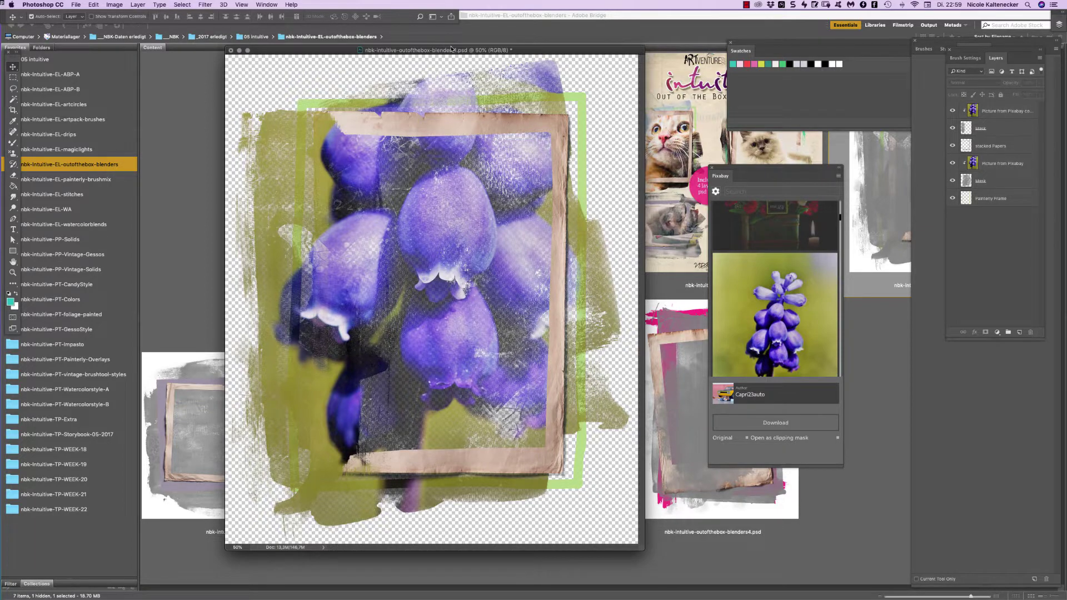
Shift the document window and Pixabay panel, close the blender document without saving, and select nbk-intuitive-outofthebox-blenders4.psd in Bridge.
drag(451, 49, 461, 50)
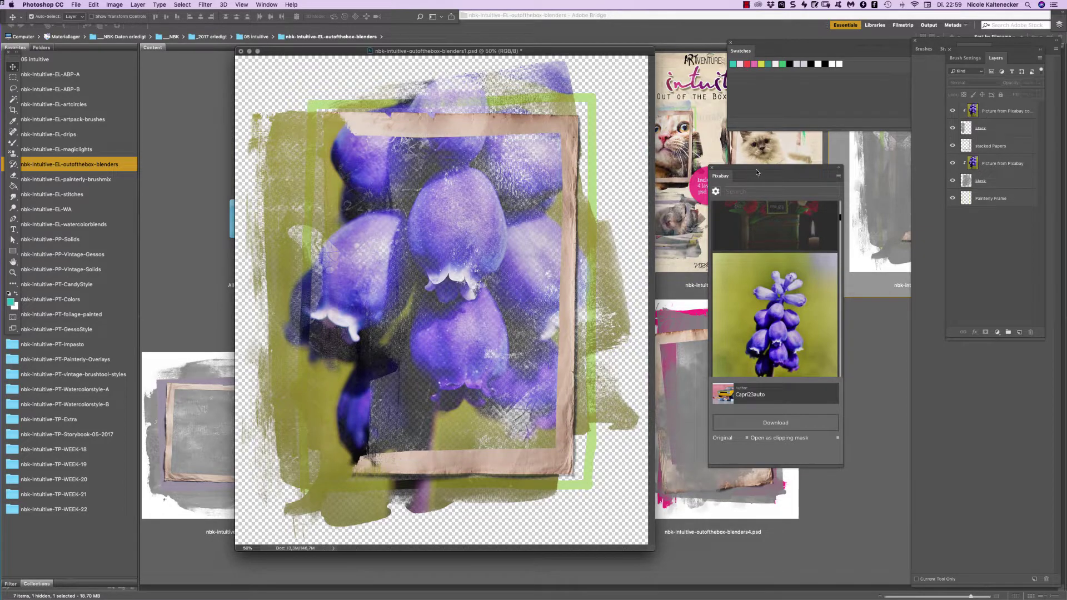
drag(751, 165, 790, 168)
key(super+w)
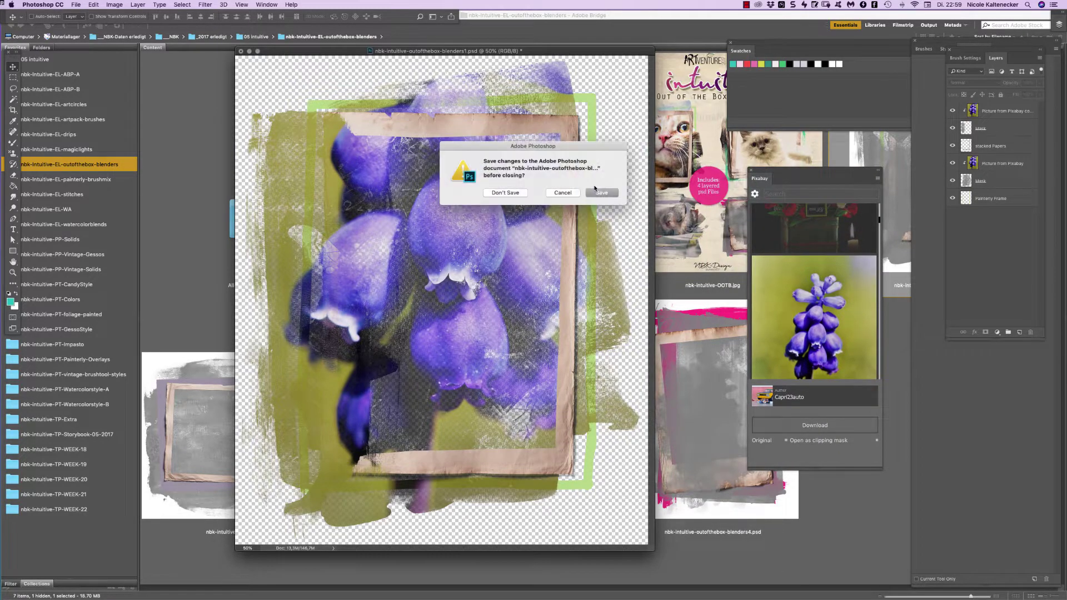
click(512, 194)
click(622, 339)
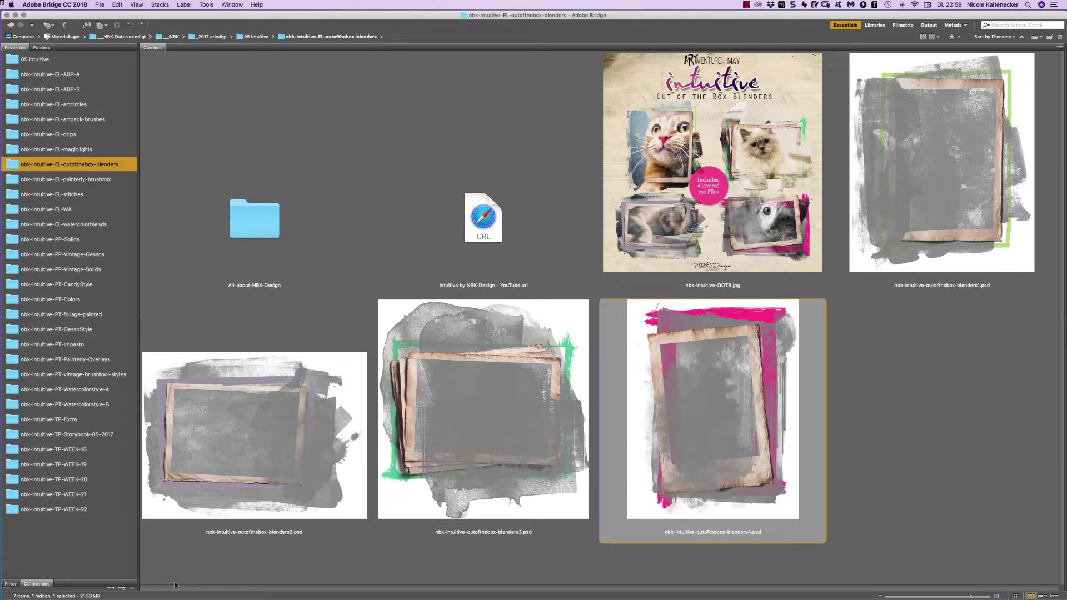
Open the nbk-intuitive-EL-painterly-brushmix folder and look through its brush images, returning to the start of the folder.
click(97, 179)
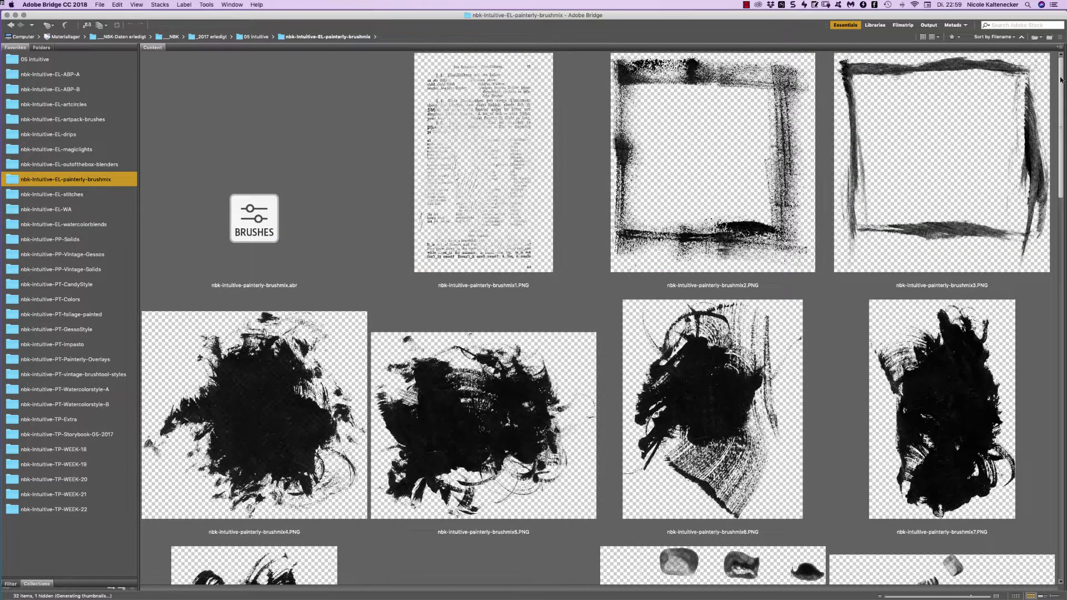
scroll(1053, 81, down, 1)
scroll(1053, 81, down, 10)
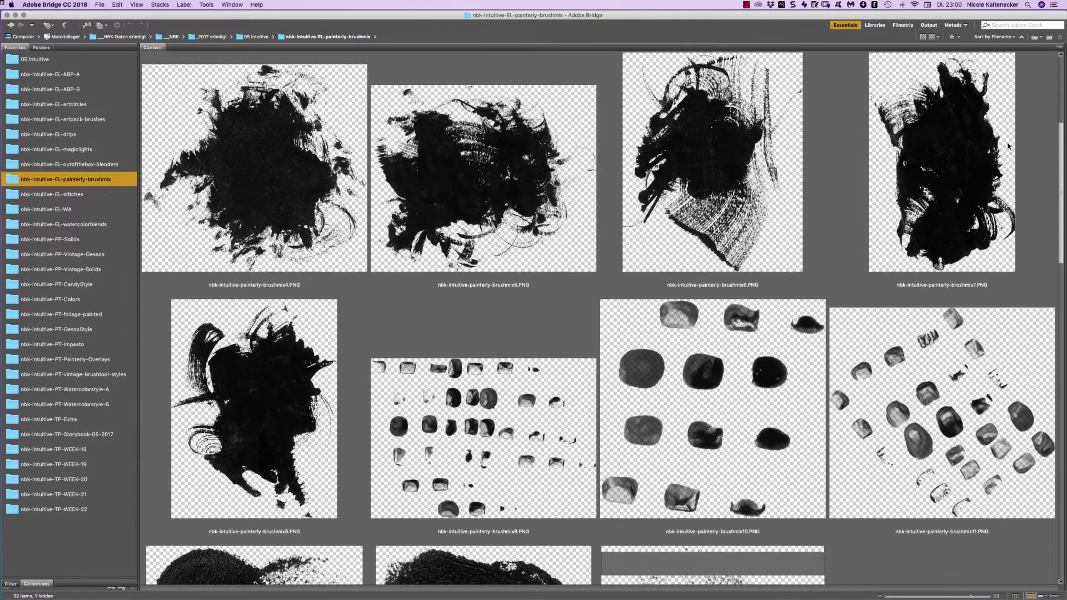
scroll(976, 212, down, 3)
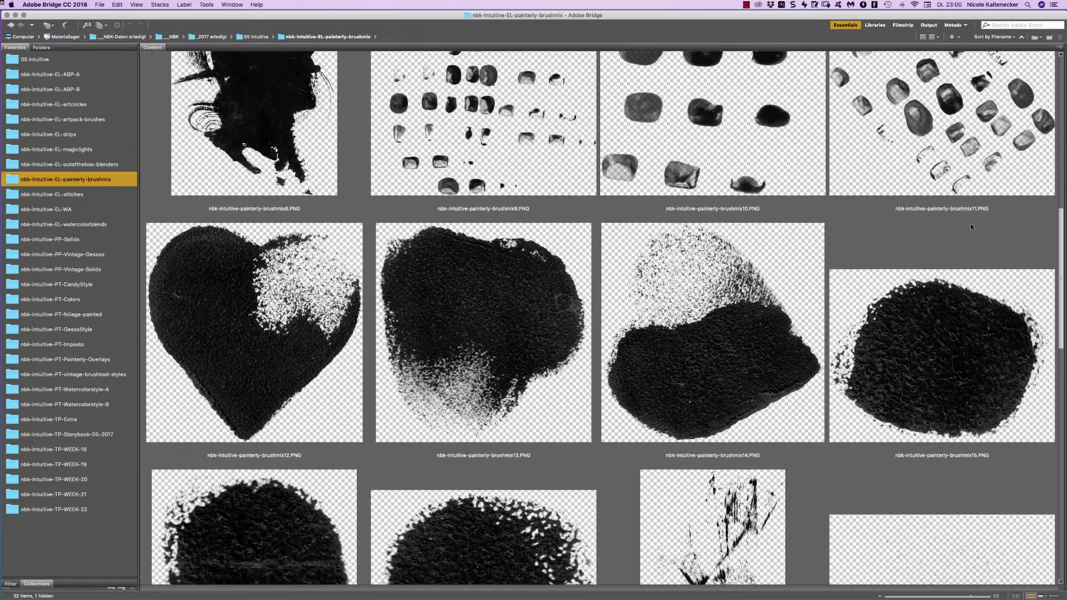
scroll(963, 247, down, 8)
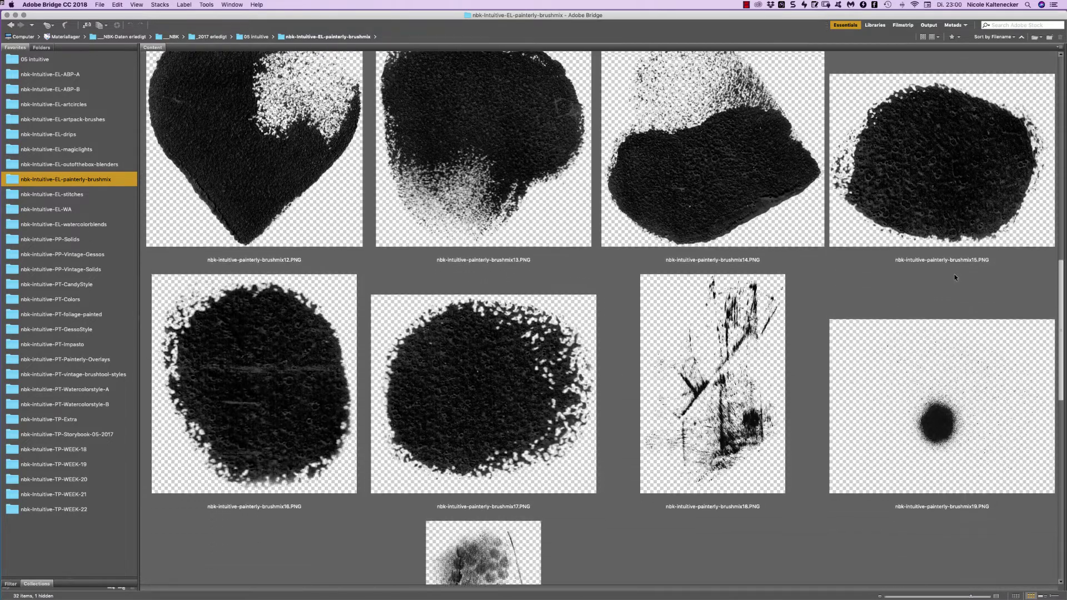
scroll(920, 371, down, 5)
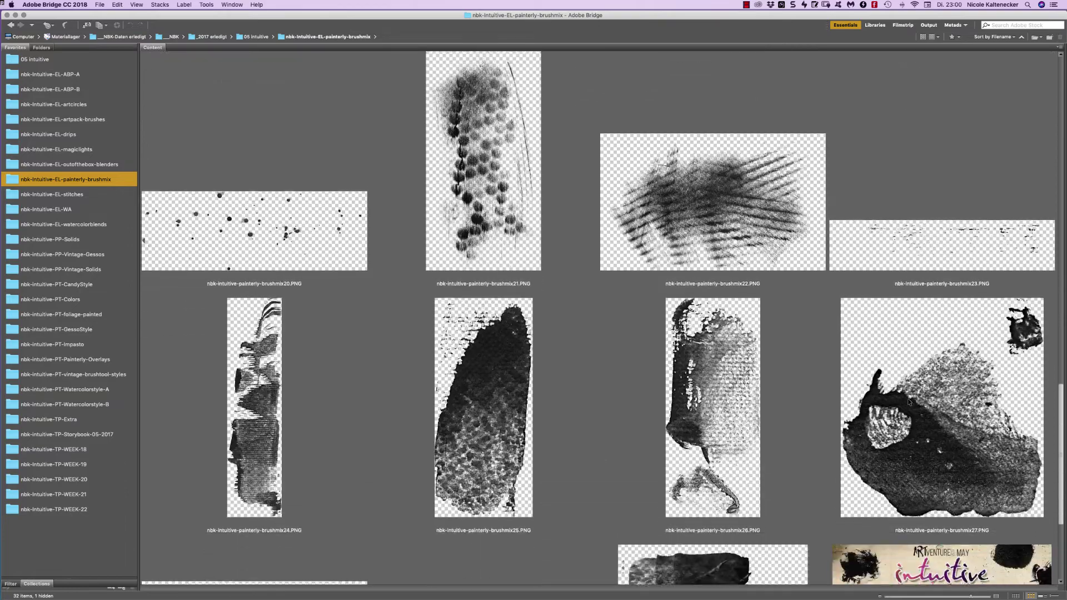
scroll(796, 131, up, 15)
scroll(796, 132, up, 3)
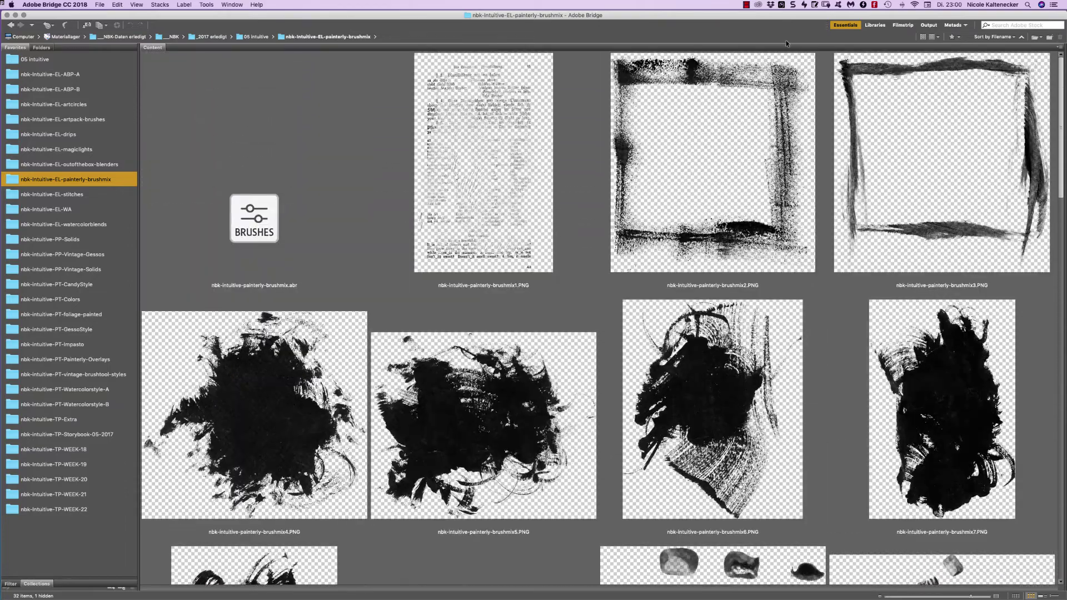
Select nbk-intuitive-painterly-brushmix18.PNG and preview it at full screen, closing the preview again.
scroll(761, 253, down, 10)
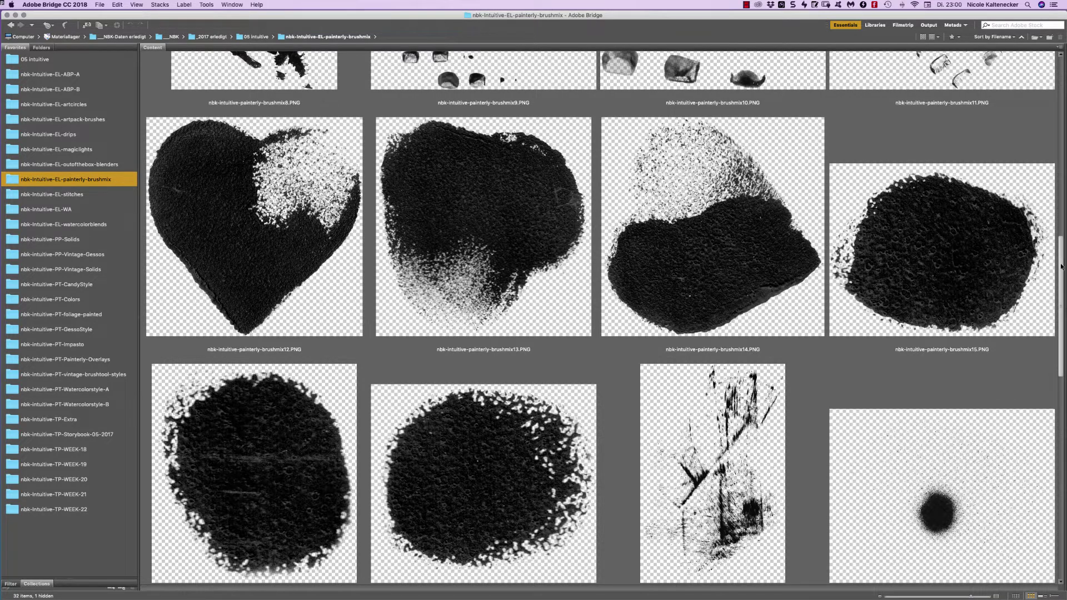
click(999, 300)
click(755, 457)
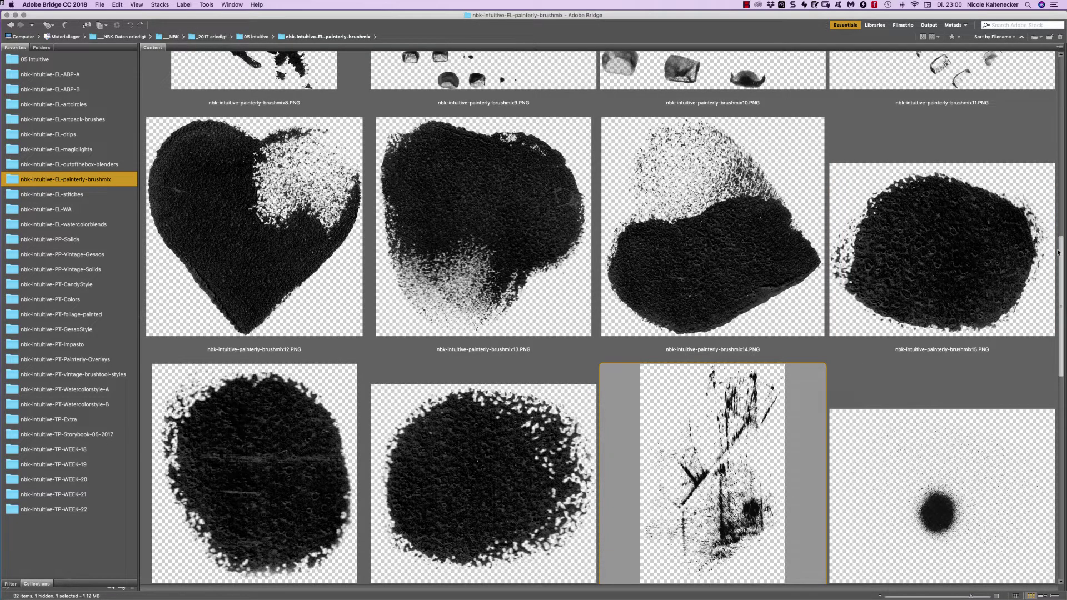
mouse_move(1059, 258)
mouse_down()
mouse_move(1059, 147)
mouse_move(1028, 94)
mouse_move(960, 57)
mouse_up()
scroll(859, 328, down, 15)
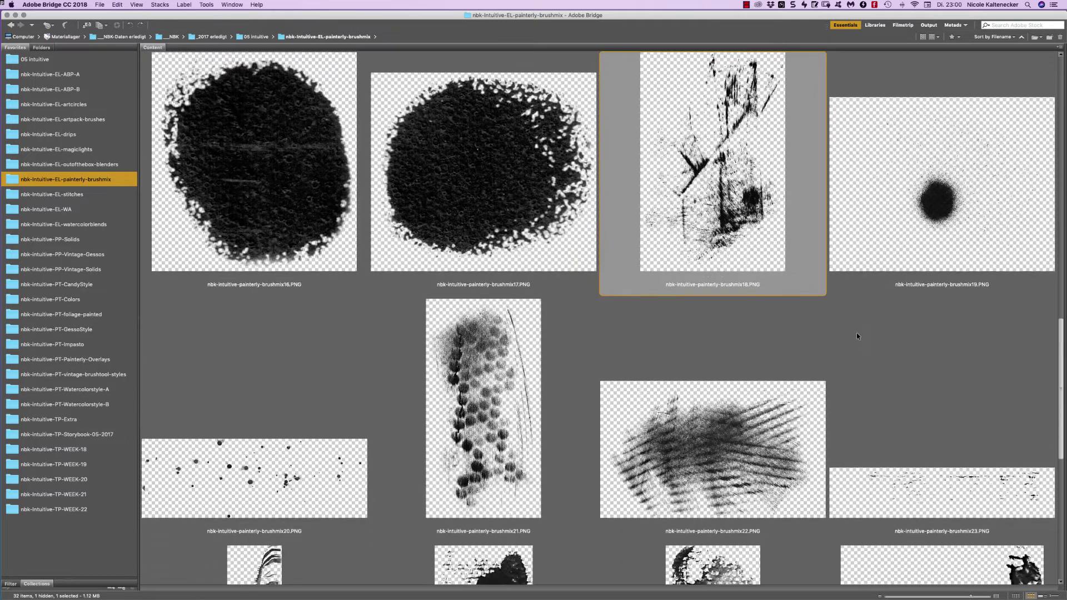
key(space)
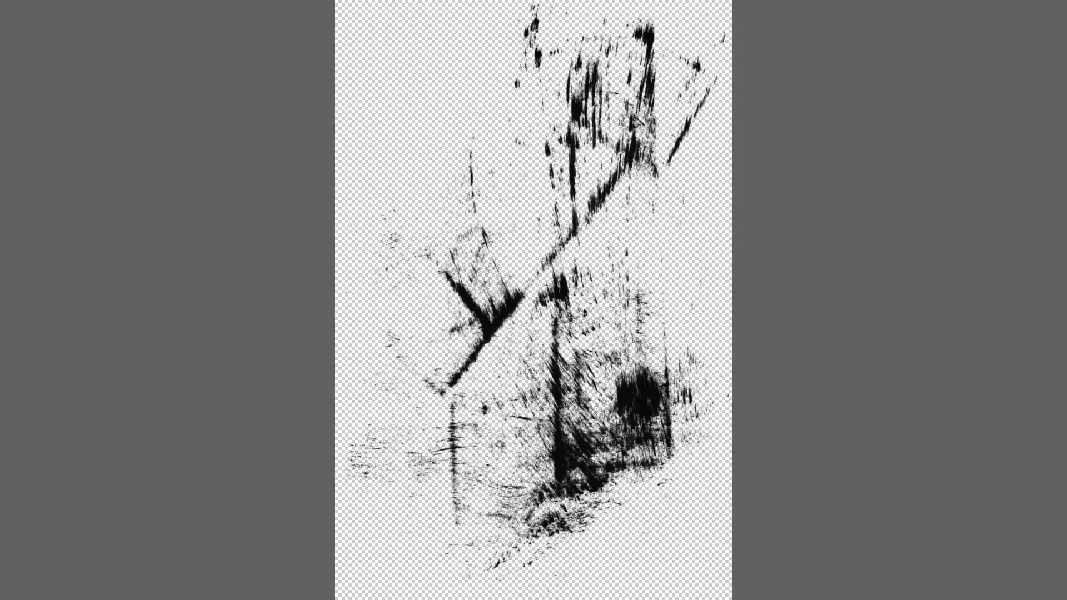
key(space)
Preview the speckled dot brush nbk-intuitive-painterly-brushmix19.PNG at full screen and close the preview.
click(854, 314)
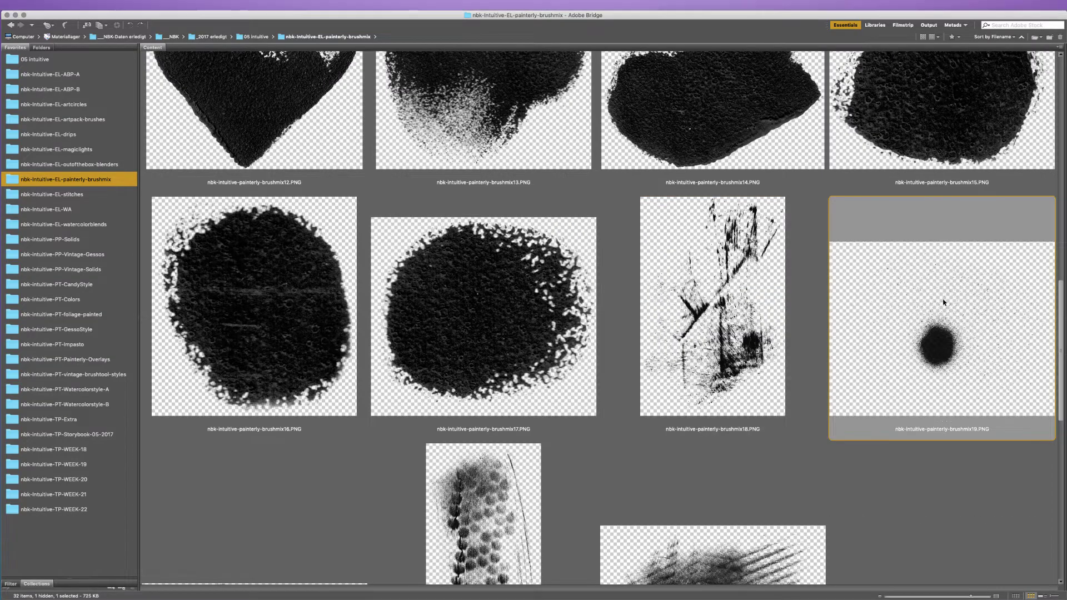
key(space)
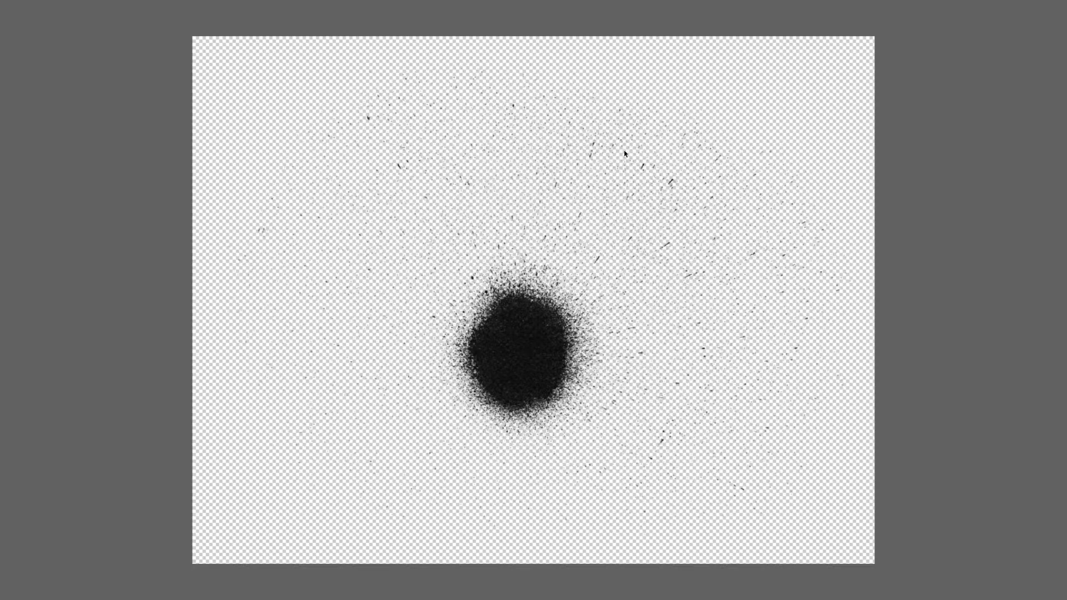
key(space)
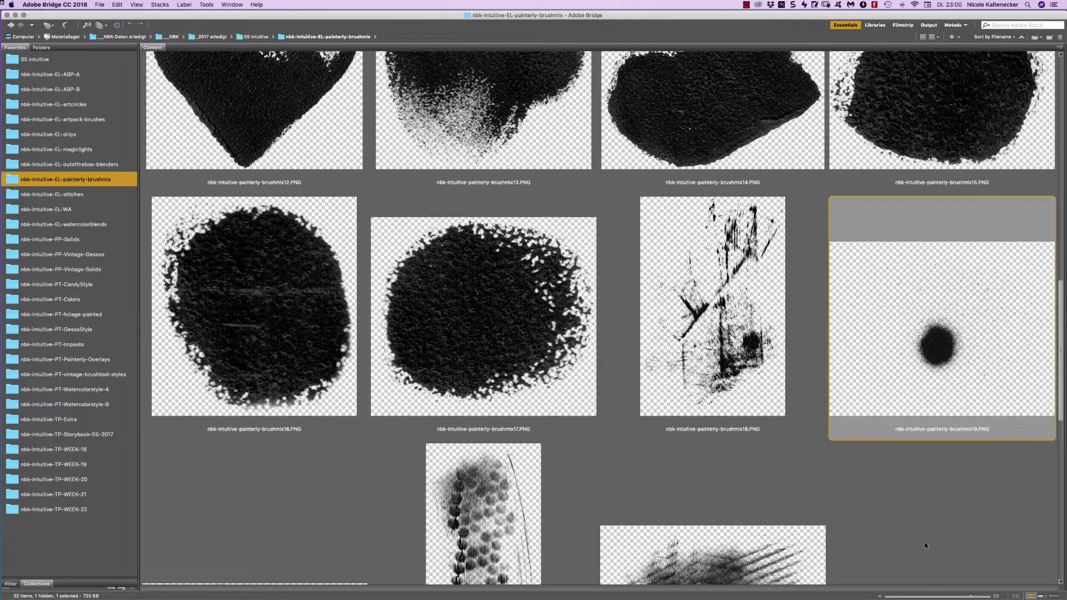
Select nbk-intuitive-painterly-brushmix23.PNG and examine the remaining painterly brushes down to the overview image, returning to the start of the folder.
key(Down)
scroll(979, 401, down, 7)
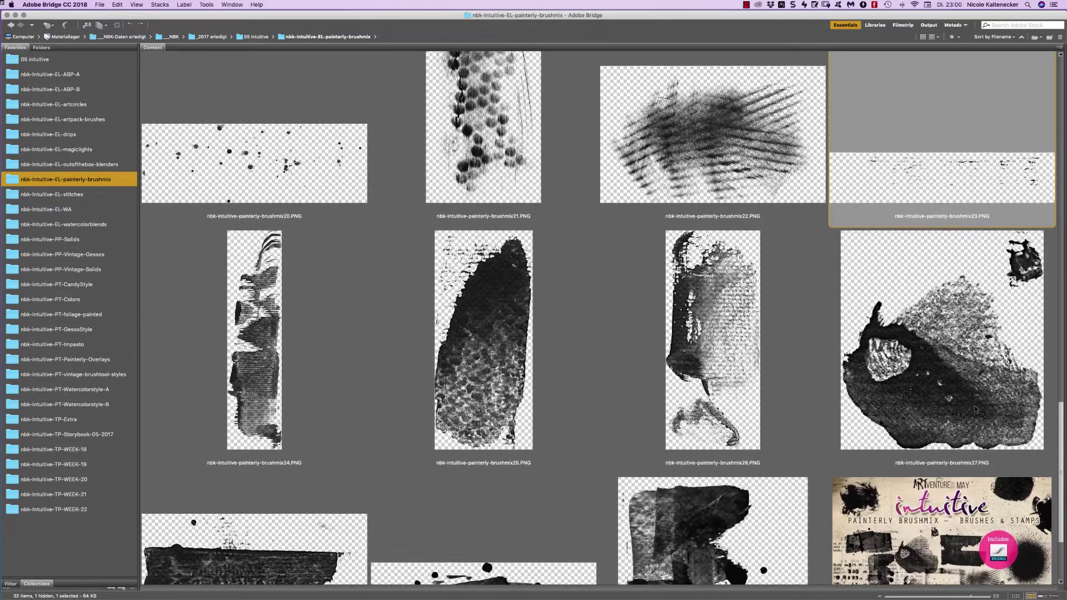
scroll(978, 401, down, 3)
scroll(910, 324, down, 2)
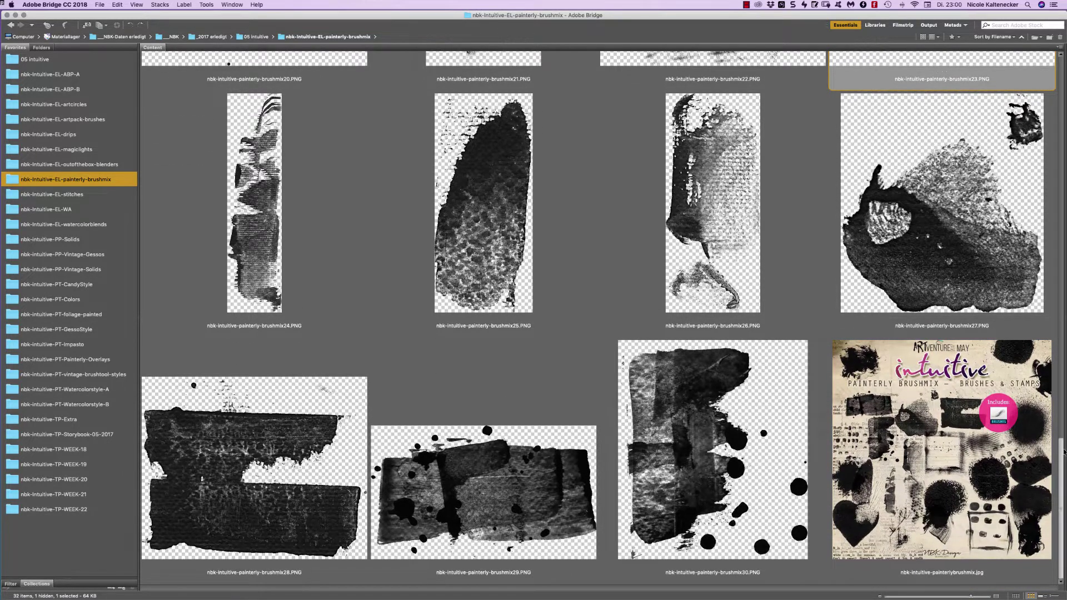
drag(1059, 451, 1059, 433)
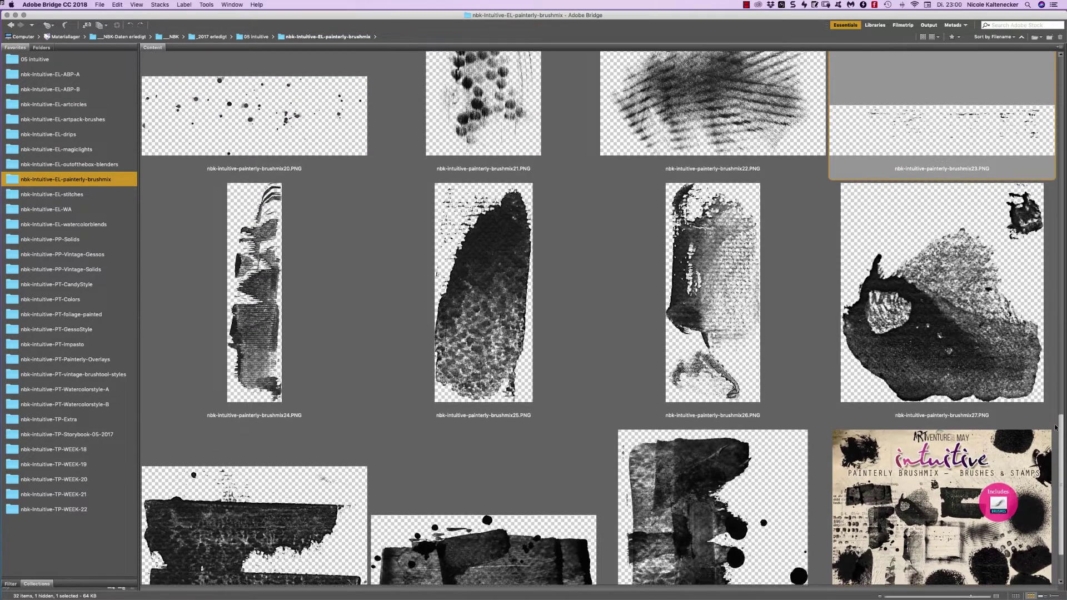
scroll(1011, 222, up, 10)
scroll(1011, 222, up, 6)
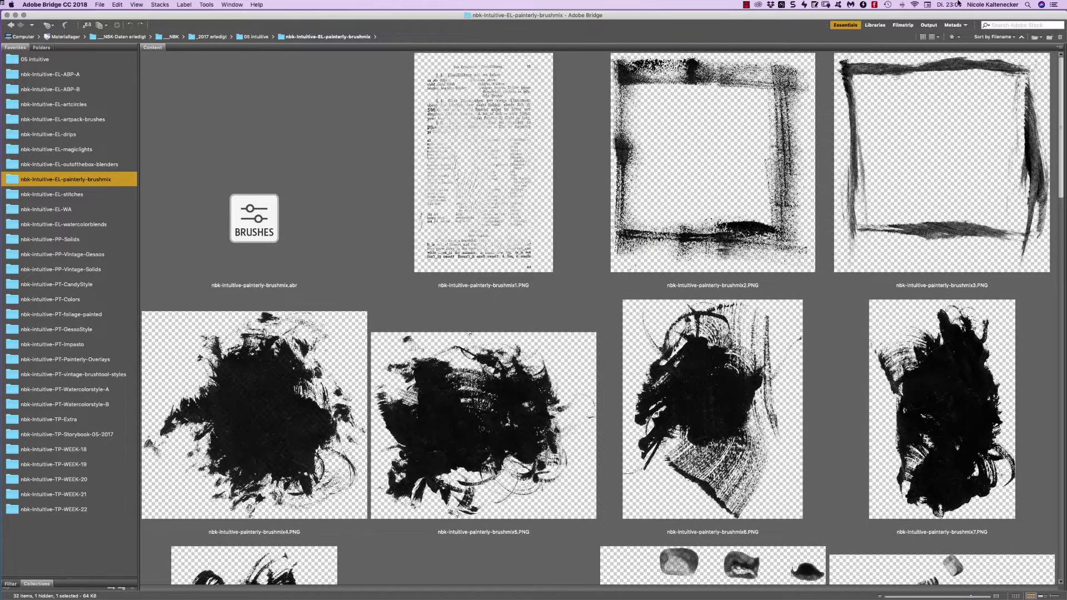
scroll(777, 486, down, 15)
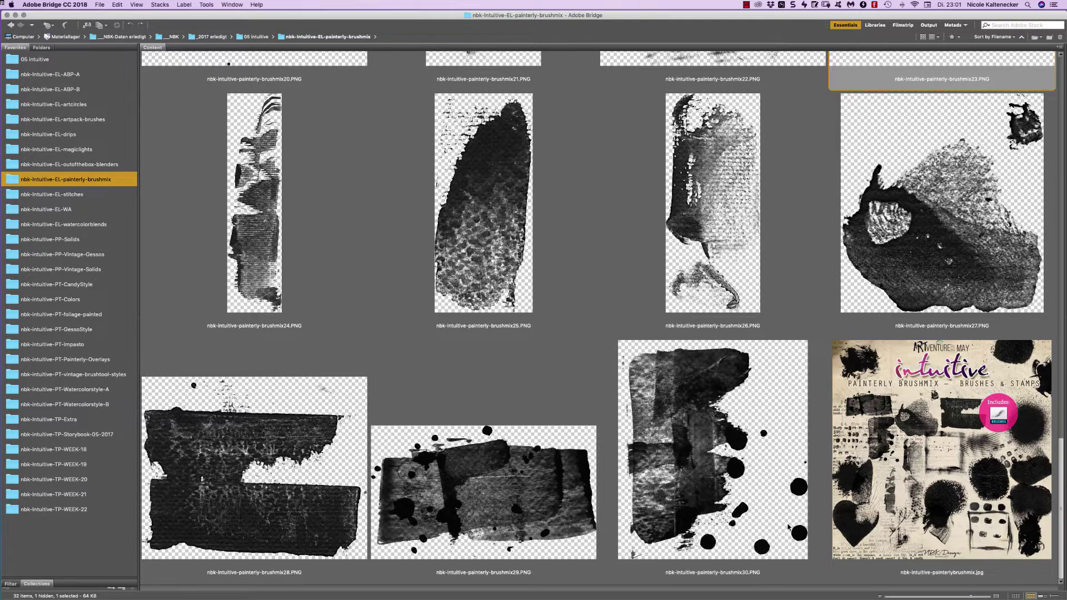
scroll(789, 527, up, 15)
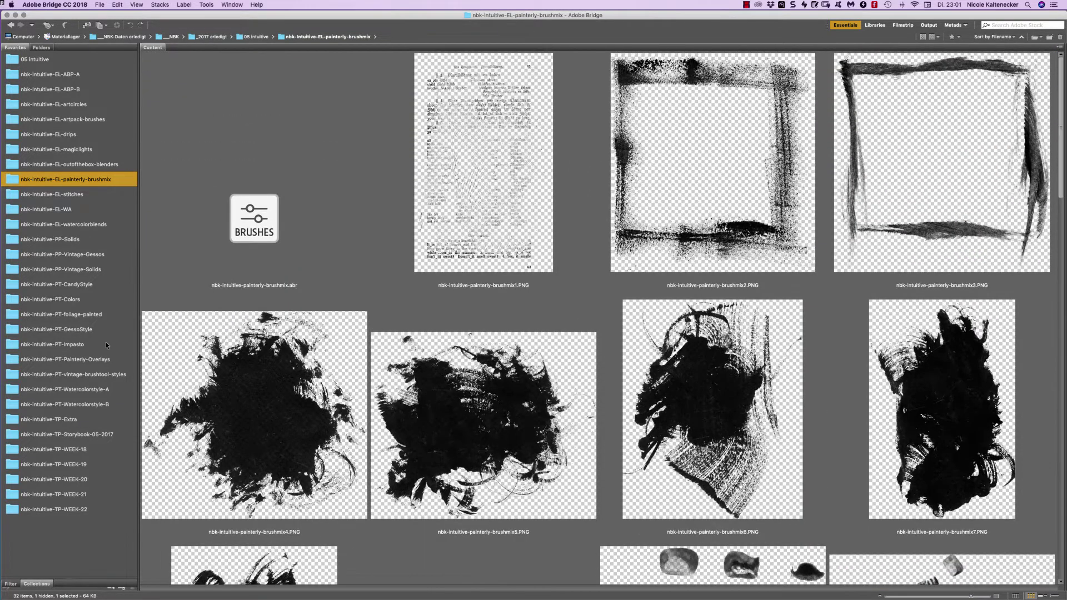
Open the nbk-intuitive-EL-stitches folder and examine its stitch frames, circles and borders through nbk-intuitive-stitches10.png, returning to the start.
click(75, 195)
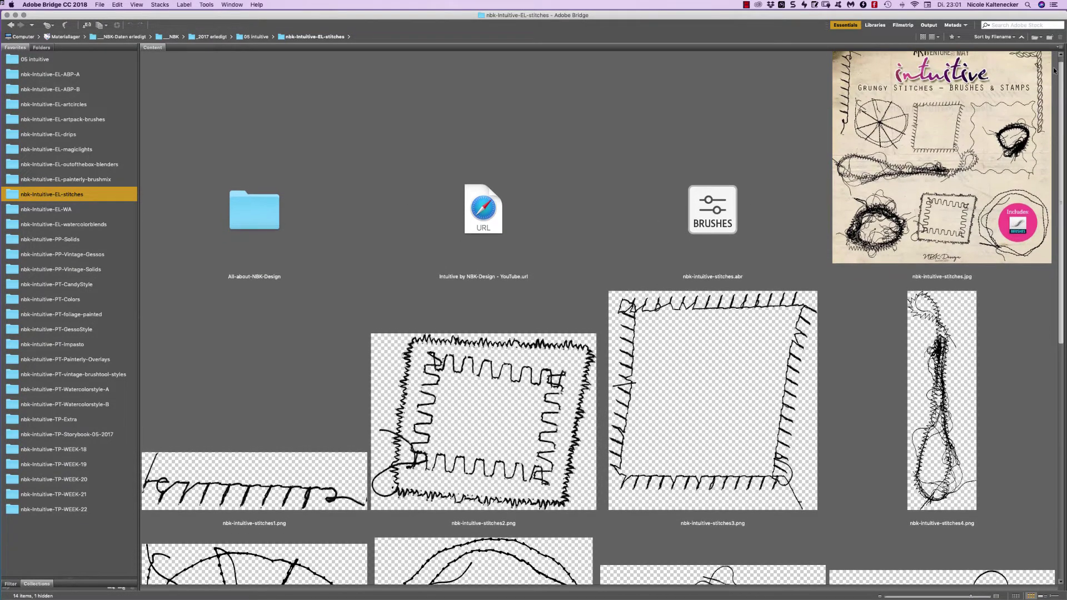
scroll(1034, 95, down, 2)
scroll(1034, 96, down, 5)
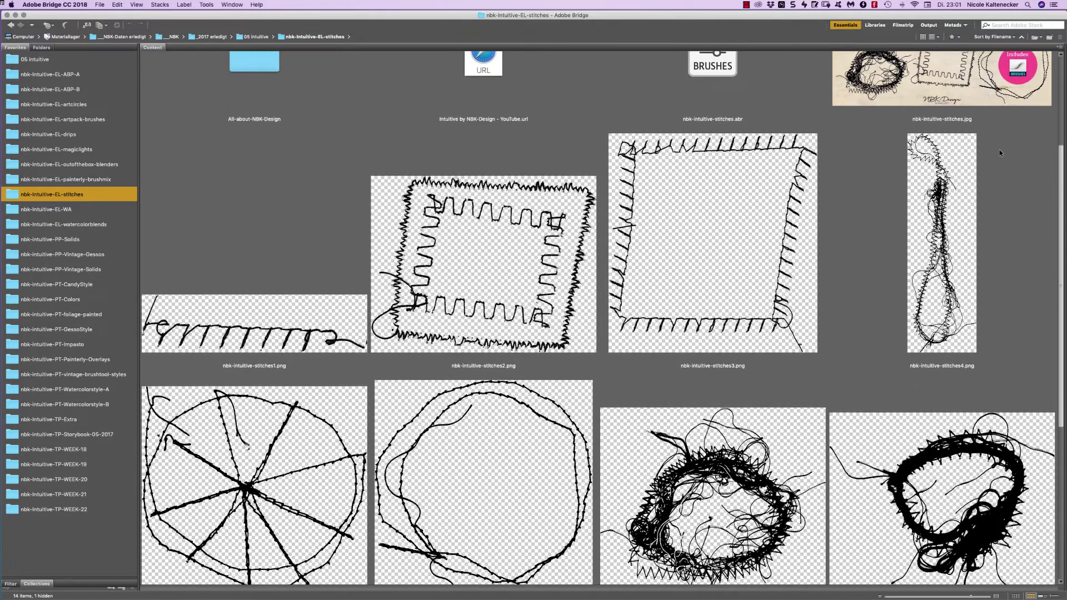
scroll(987, 183, down, 7)
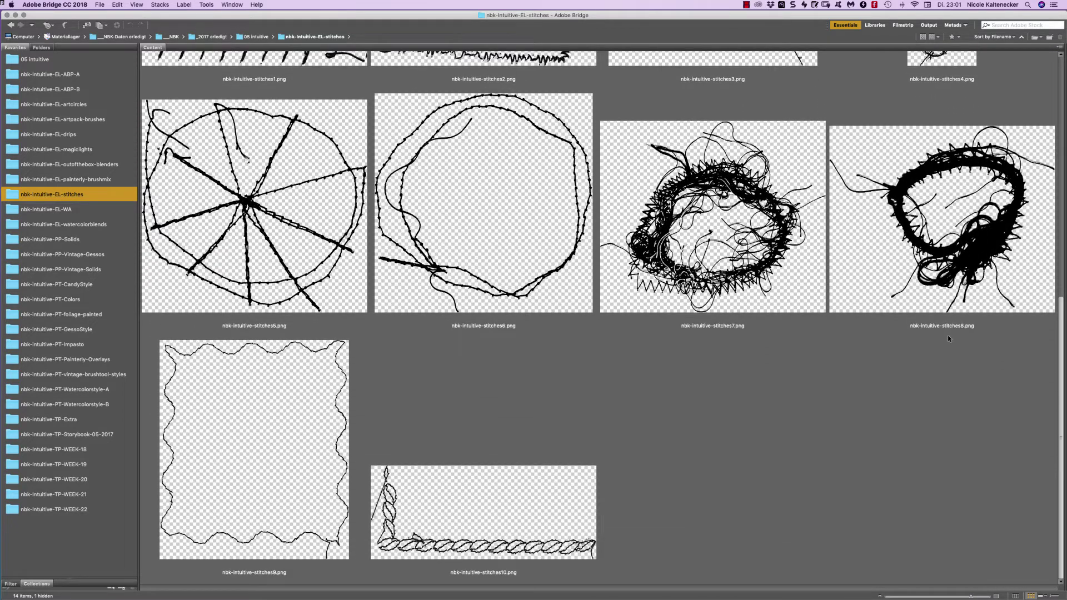
scroll(949, 311, up, 3)
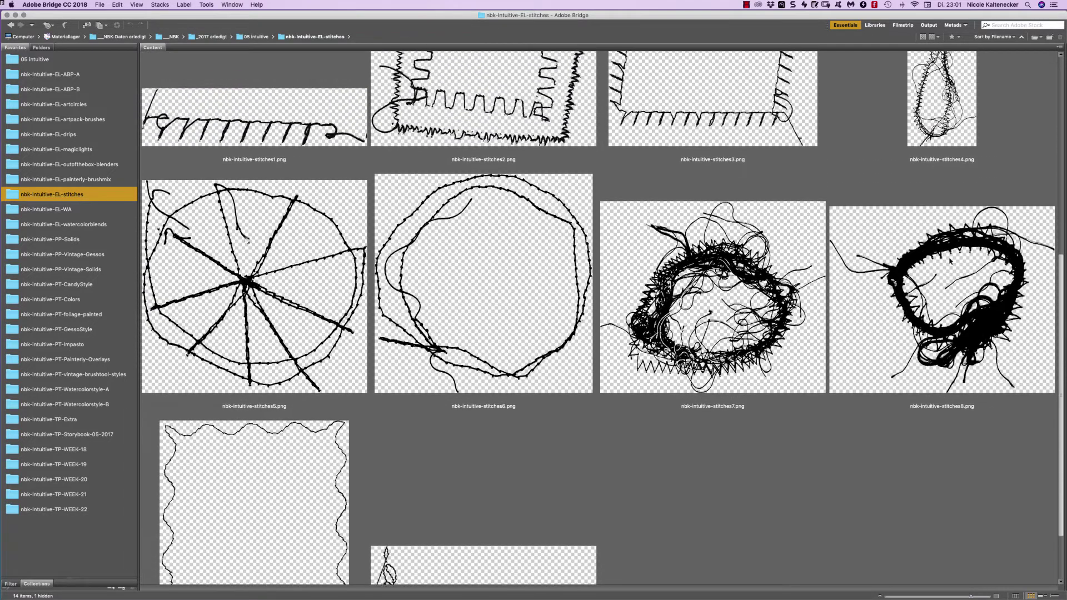
scroll(949, 245, up, 5)
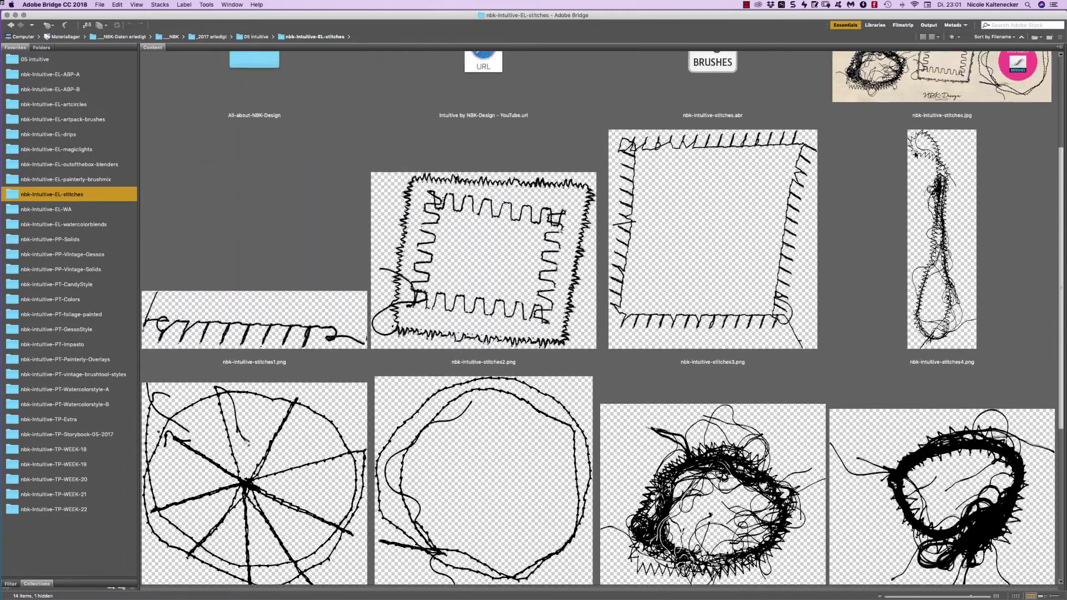
scroll(914, 149, up, 5)
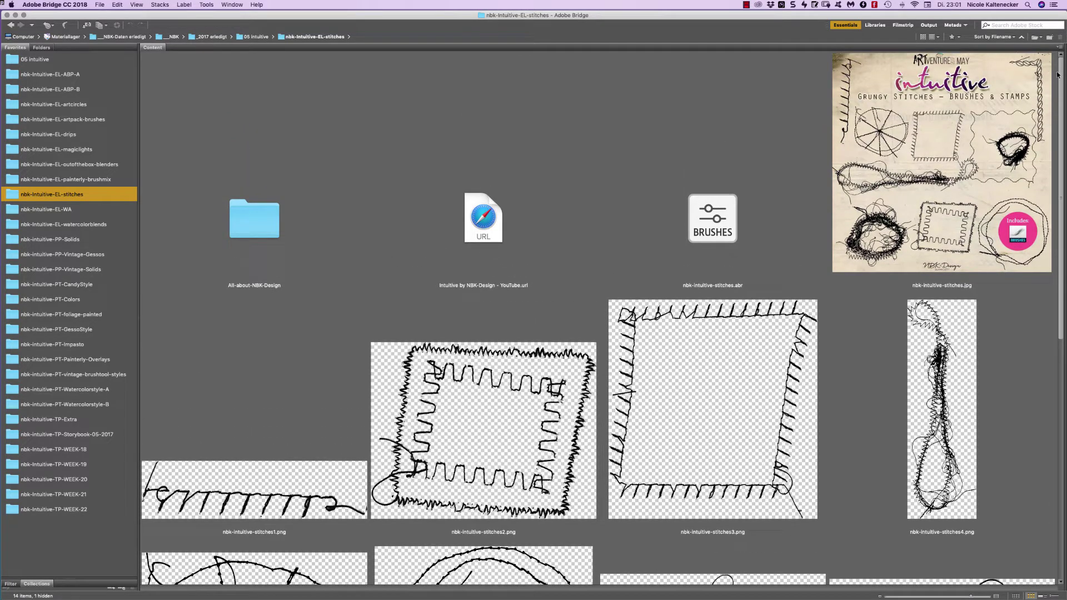
scroll(977, 279, down, 10)
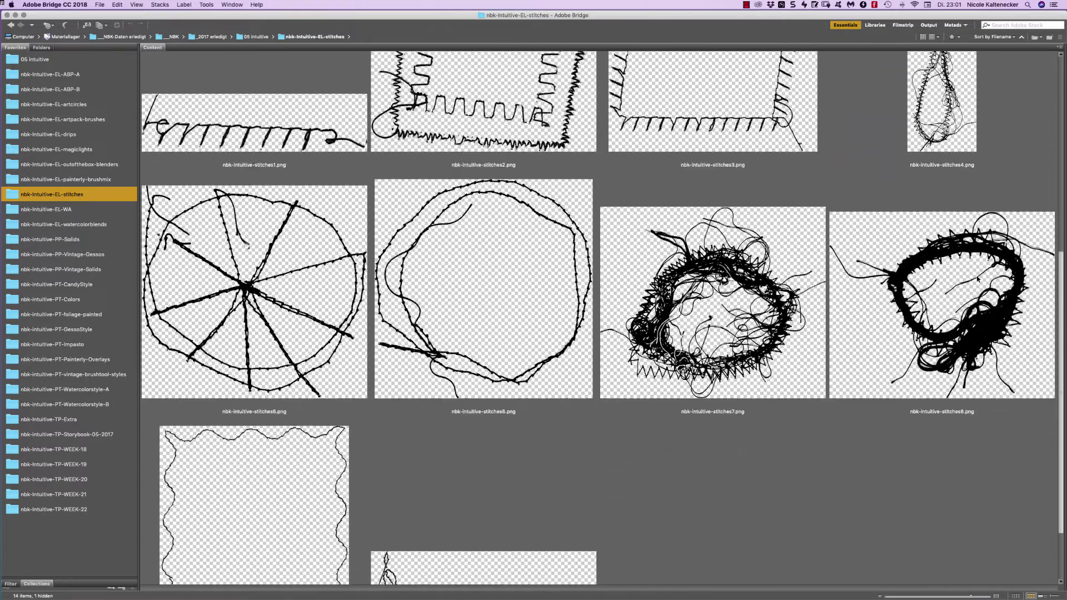
scroll(978, 279, down, 2)
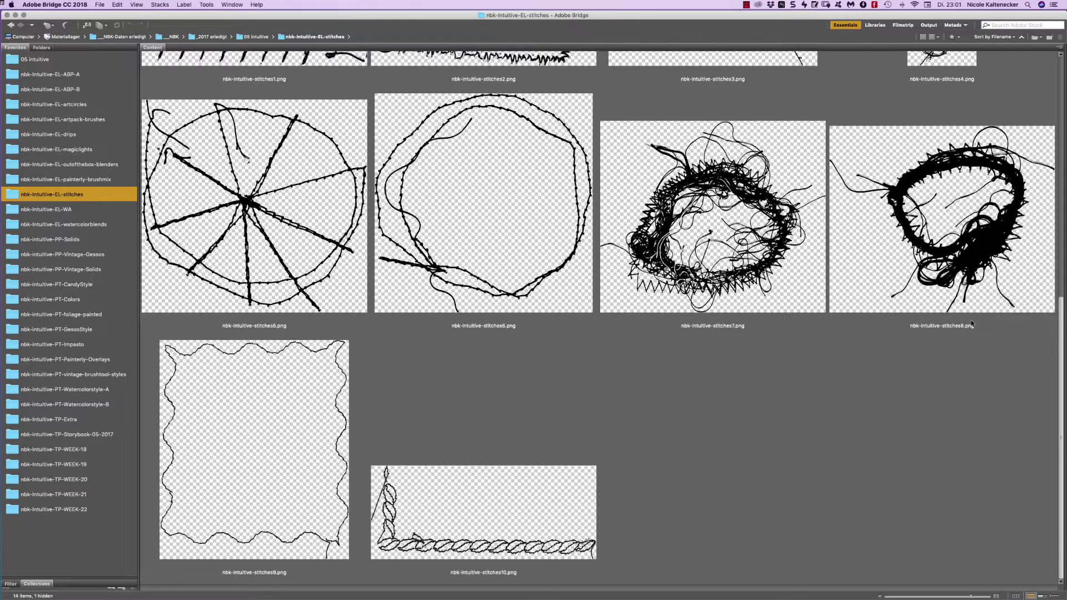
scroll(972, 323, up, 12)
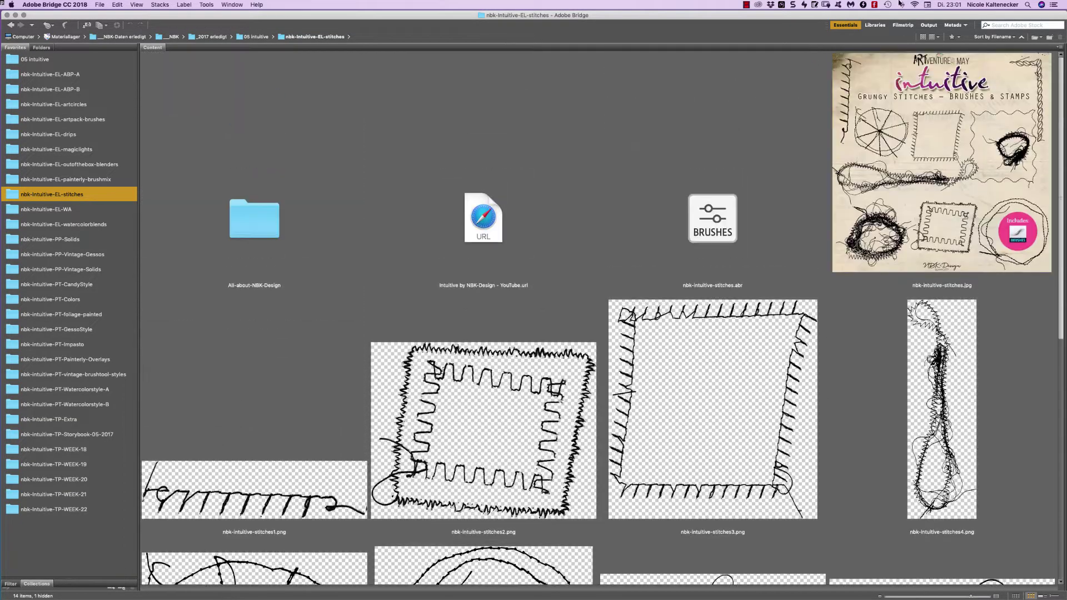
Open the nbk-intuitive-EL-WA folder and look through its word art labels, definitions and quotes as far as nbk-intuitive-WA3.png.
click(71, 214)
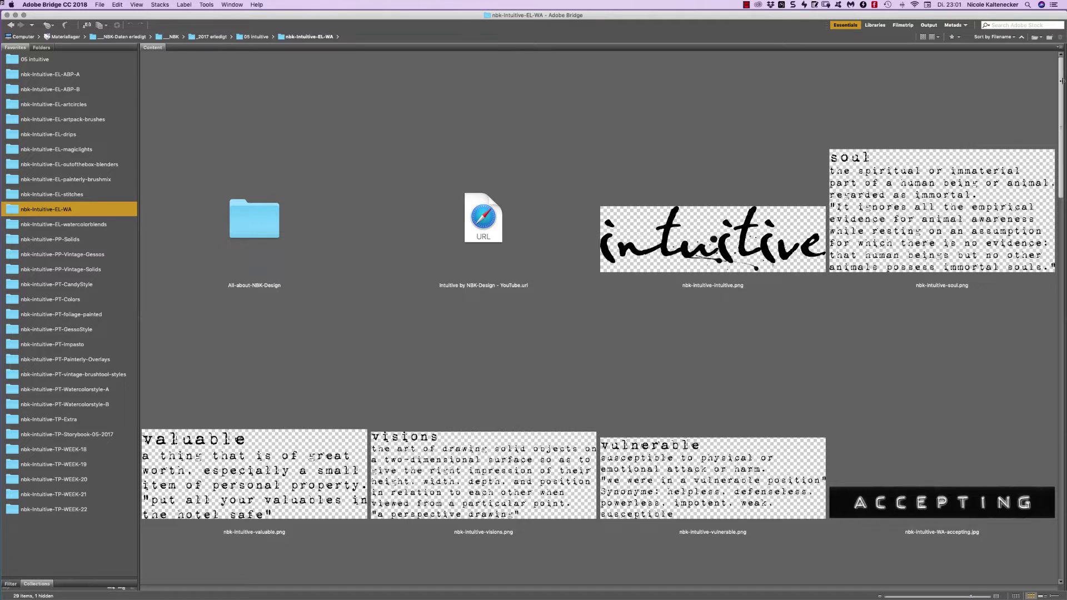
scroll(1062, 65, down, 1)
drag(1062, 65, 1019, 172)
scroll(1019, 175, down, 5)
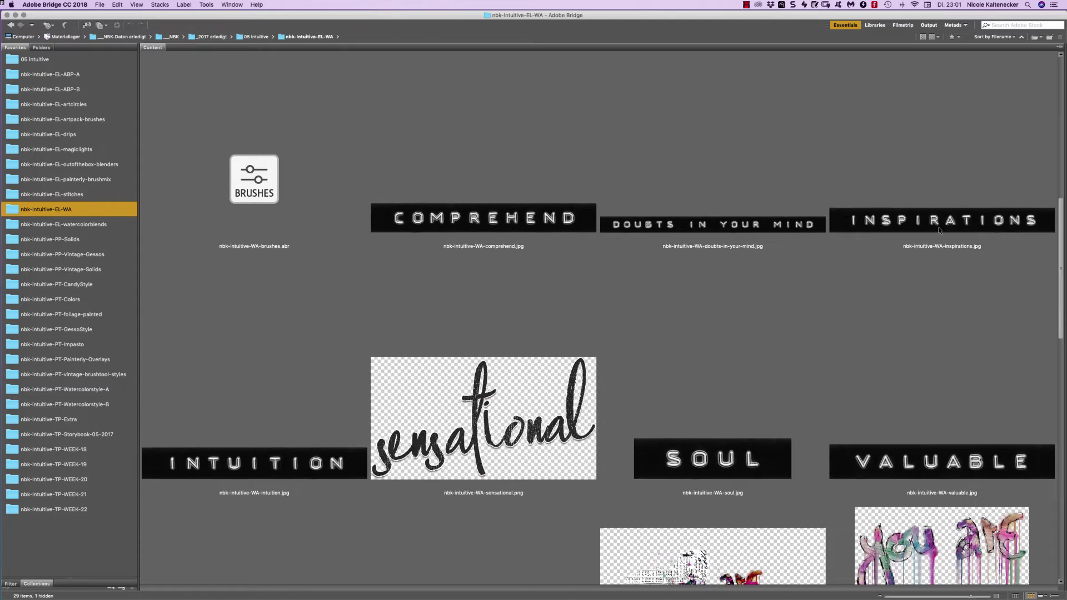
scroll(1009, 296, down, 10)
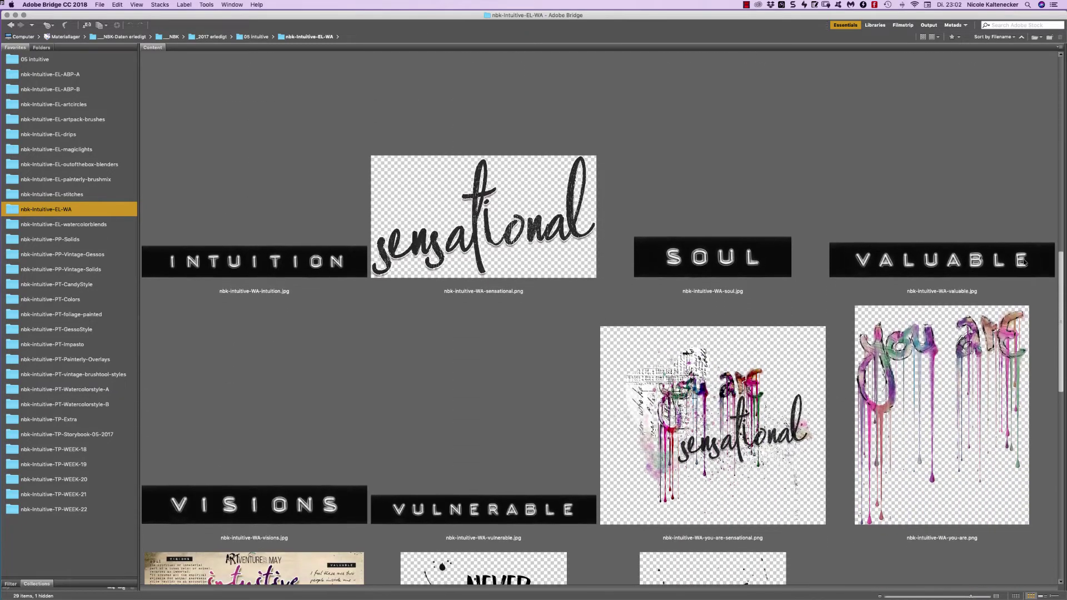
scroll(1010, 297, down, 4)
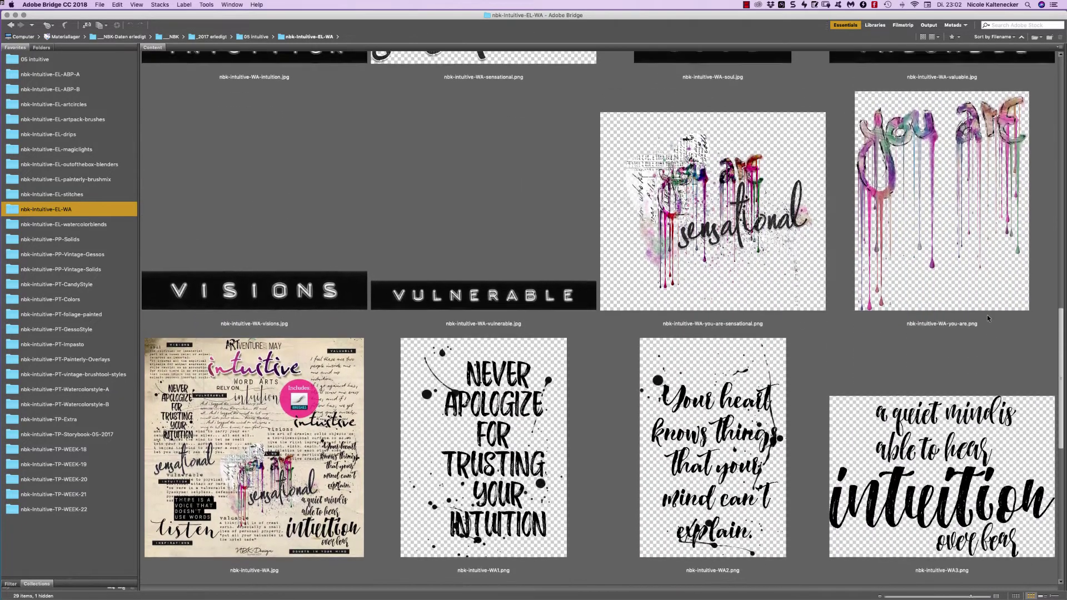
scroll(988, 319, up, 2)
Preview nbk-intuitive-WA-you-are-sensational.png at full screen, close the preview and select nbk-intuitive-WA-you-are.png.
click(666, 278)
key(space)
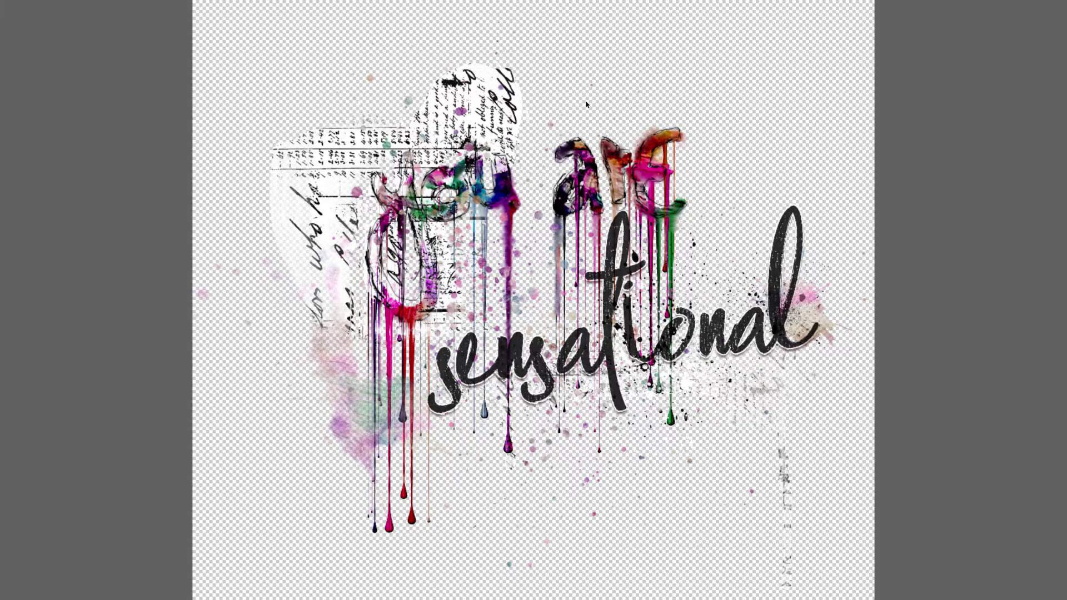
key(space)
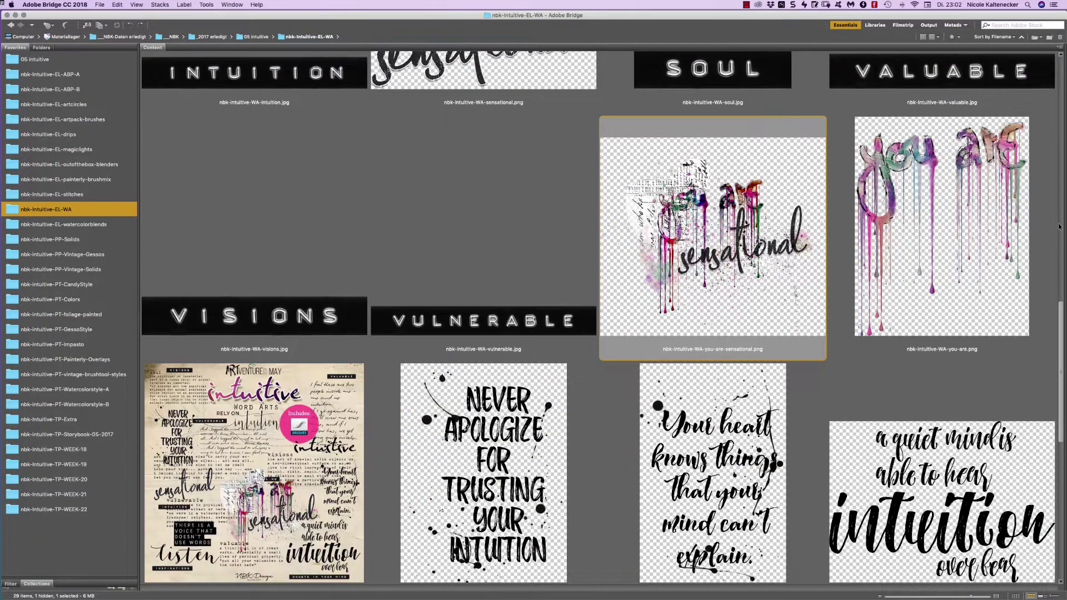
key(Right)
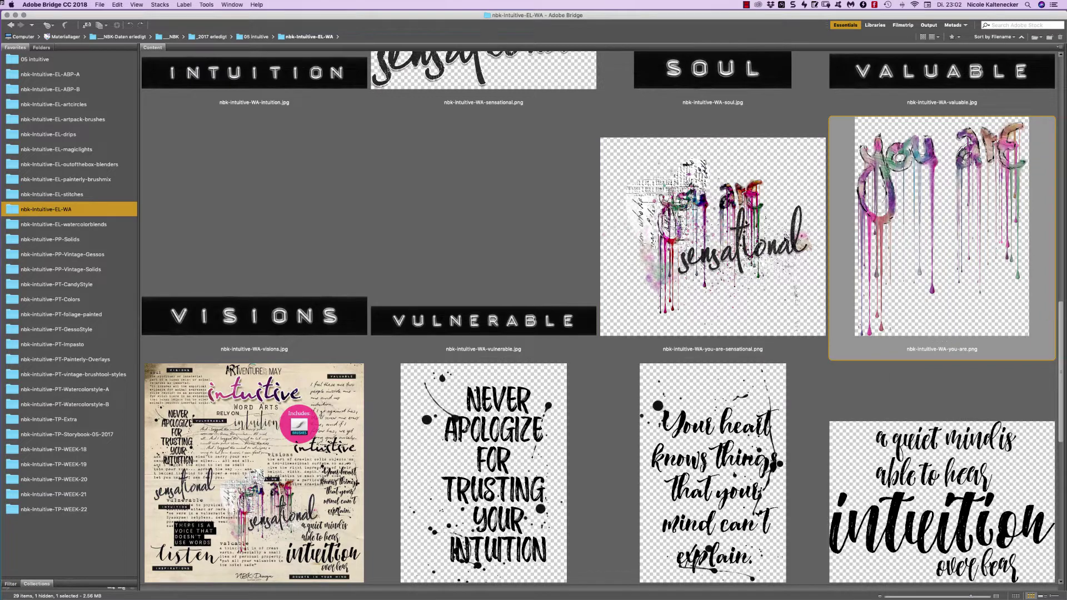
Select nbk-intuitive-WA-you-are-sensational.png, view it once more at full screen and close the preview.
click(770, 221)
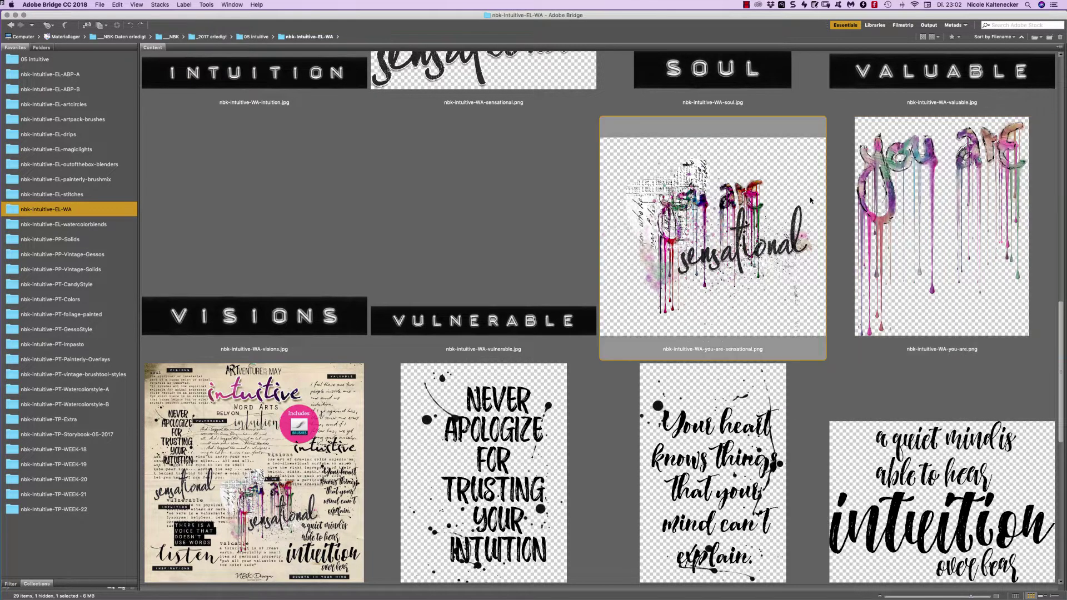
key(space)
key(space)
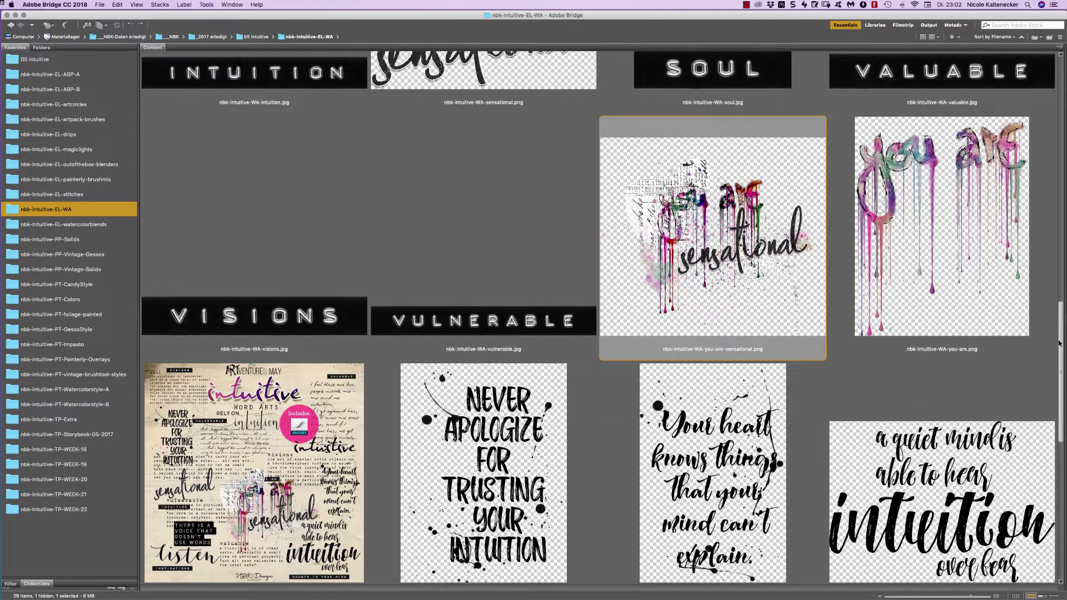
Examine the word art from the painted and label pieces through the handwritten quotes, down to nbk-intuitive-WA8.png.
scroll(1024, 396, down, 5)
scroll(1012, 408, down, 5)
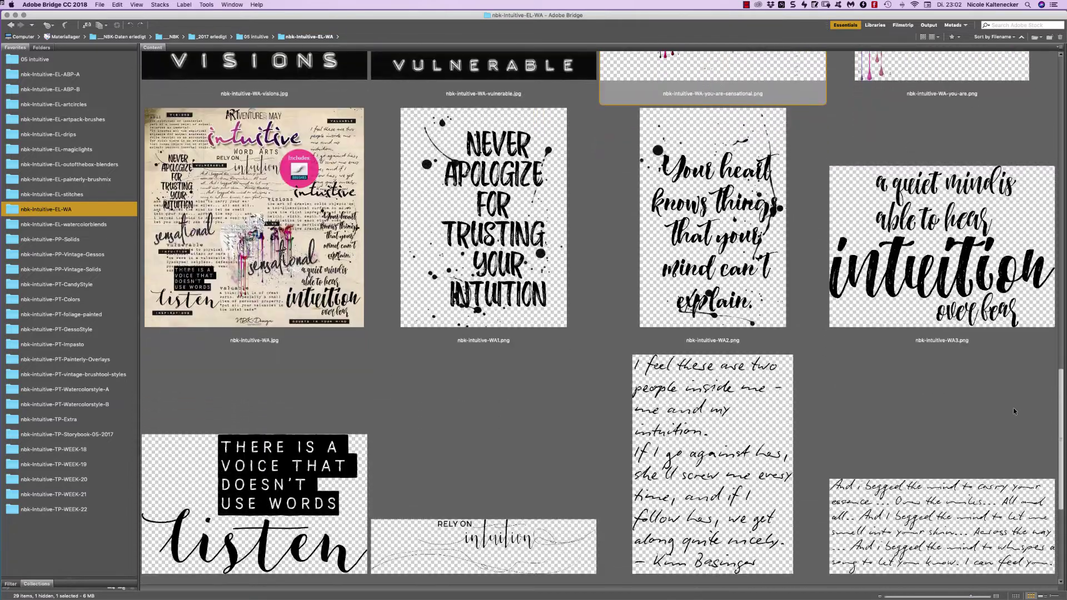
scroll(988, 444, up, 1)
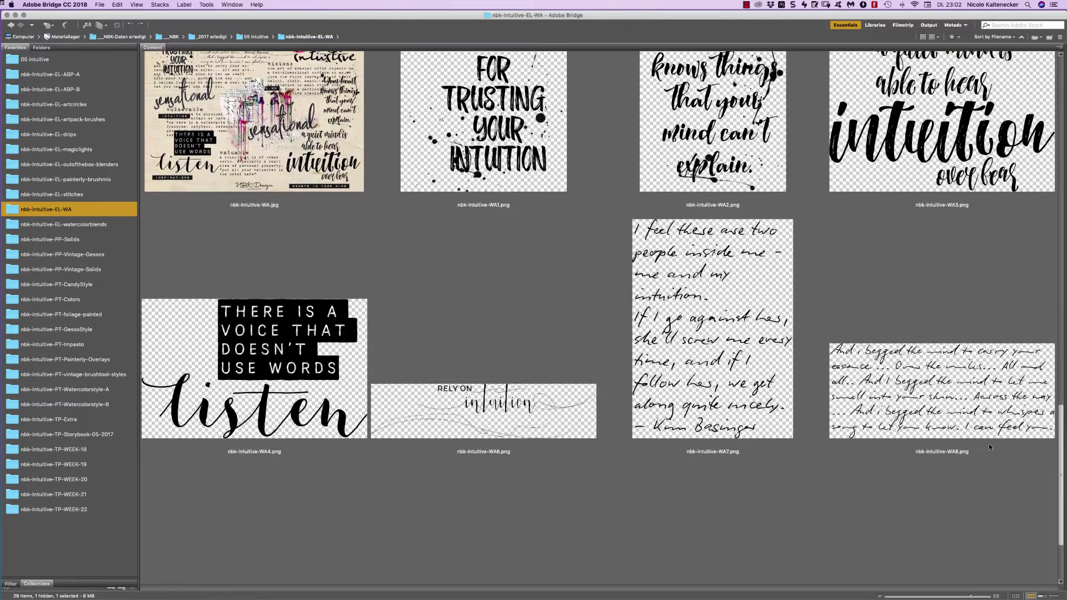
scroll(988, 443, up, 1)
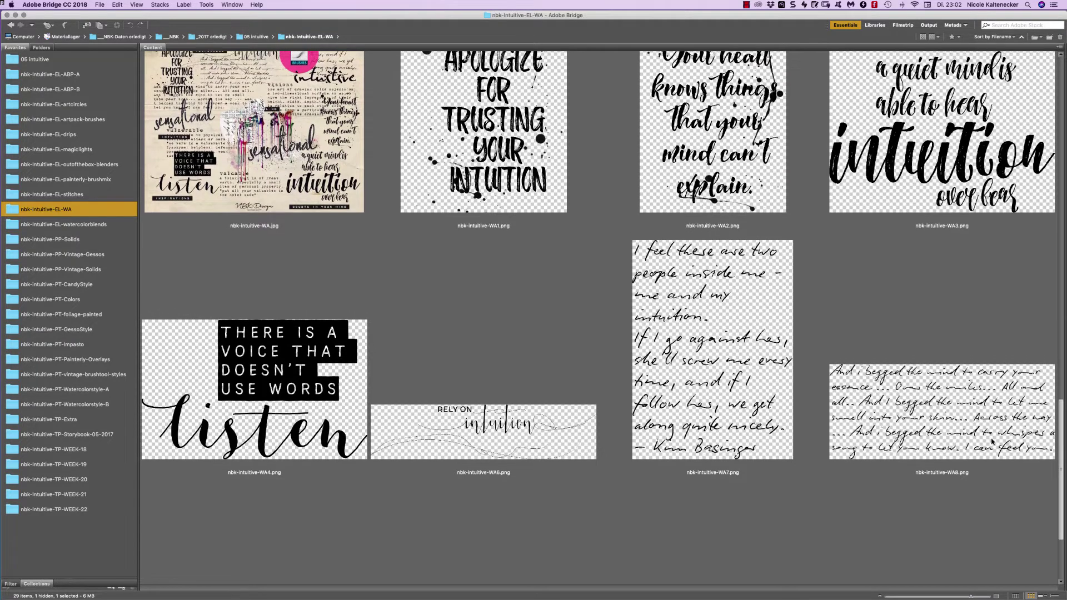
scroll(936, 191, up, 10)
scroll(931, 229, down, 6)
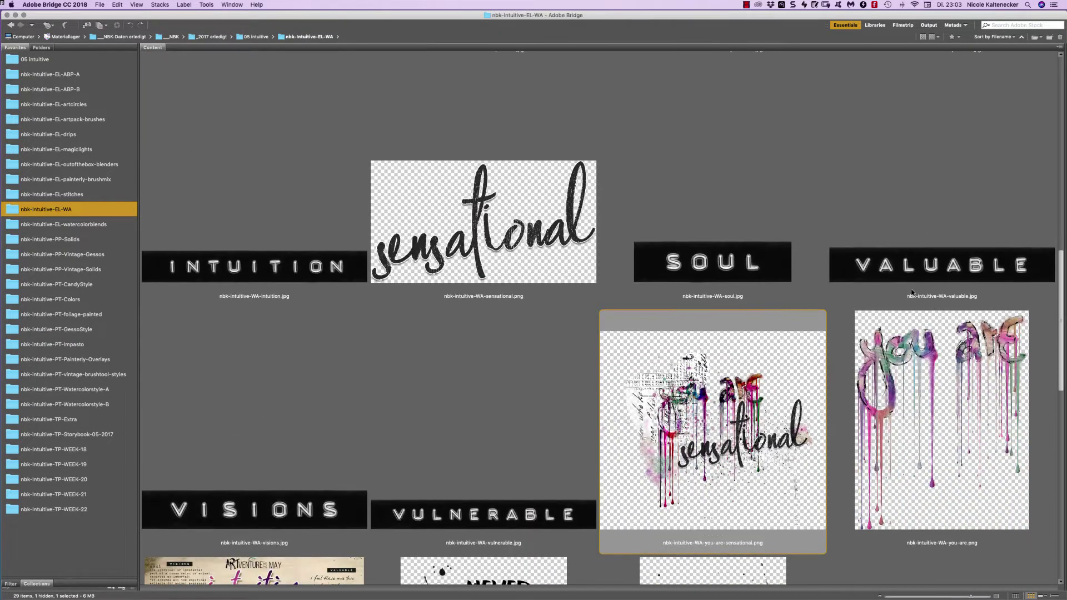
scroll(910, 291, down, 5)
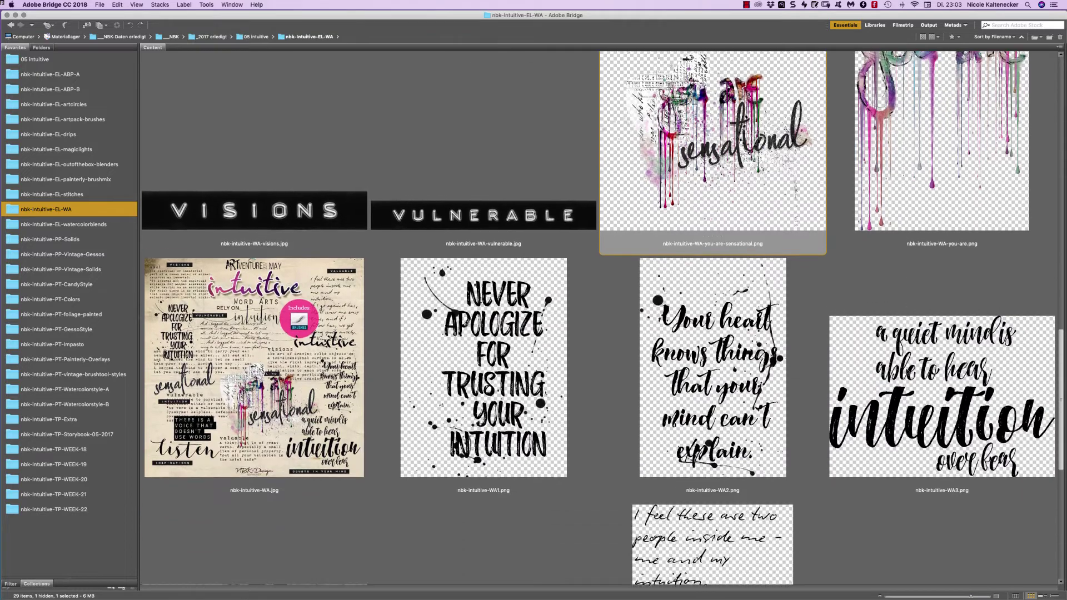
scroll(889, 424, down, 4)
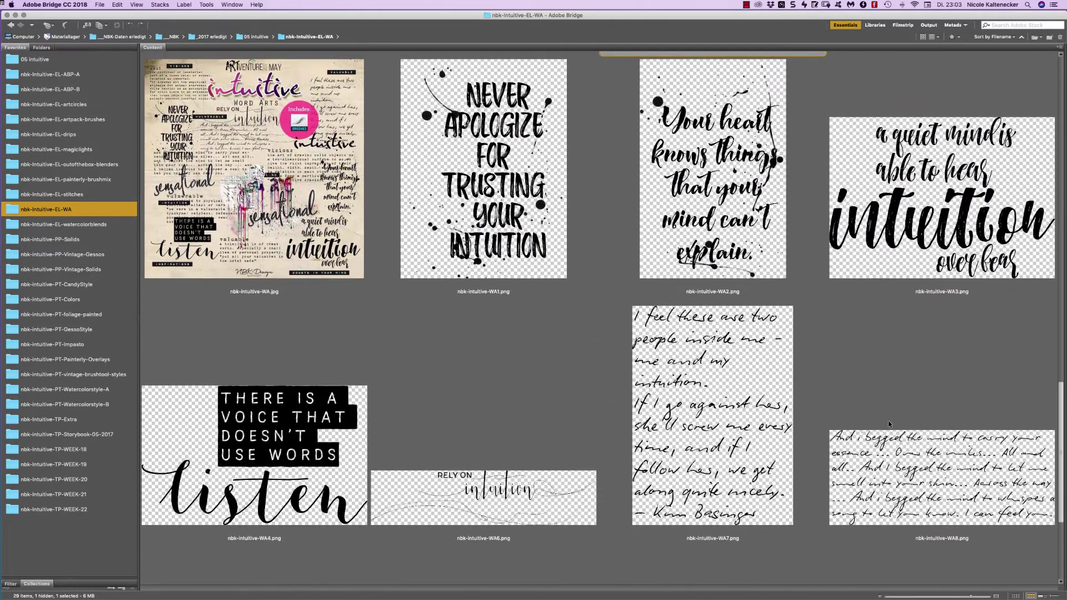
scroll(889, 424, down, 1)
scroll(891, 425, down, 1)
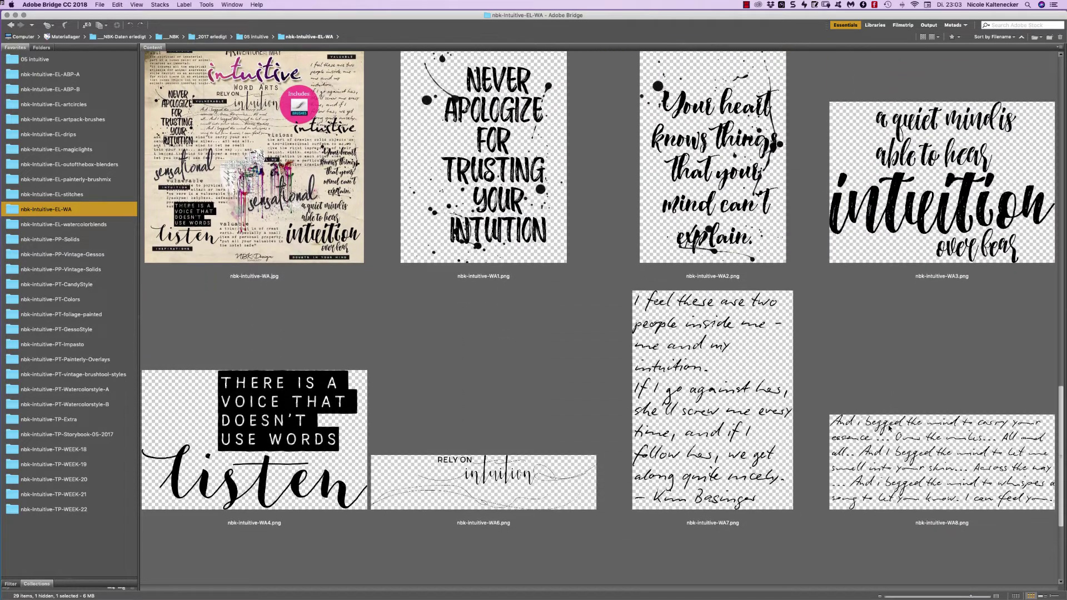
scroll(890, 429, down, 1)
Go back up through the word art to the label strips and select the brush file nbk-intuitive-WA-brushes.abr.
scroll(888, 433, up, 5)
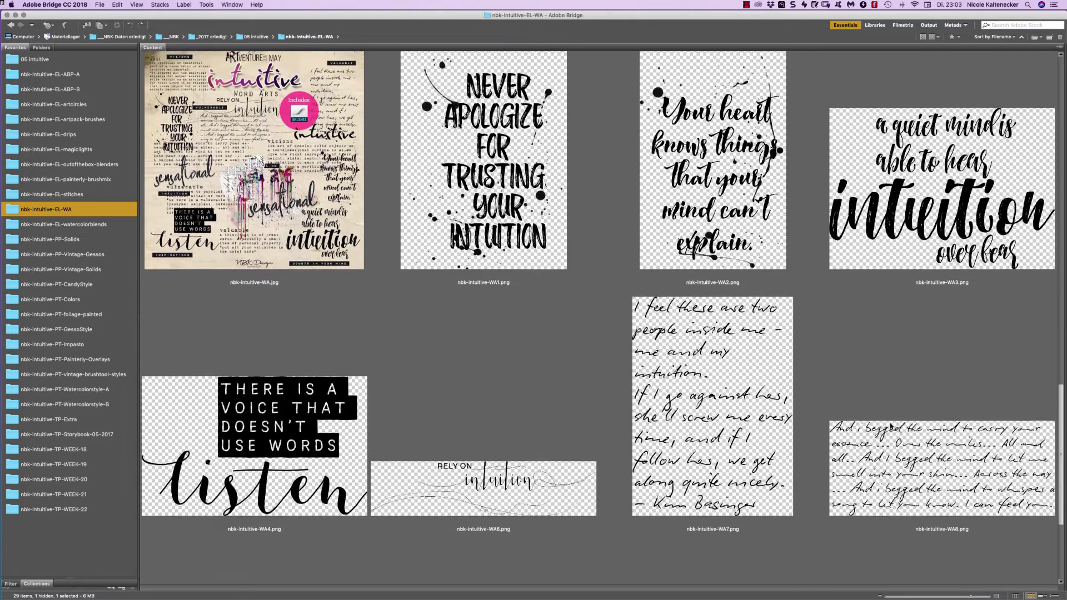
scroll(876, 397, up, 8)
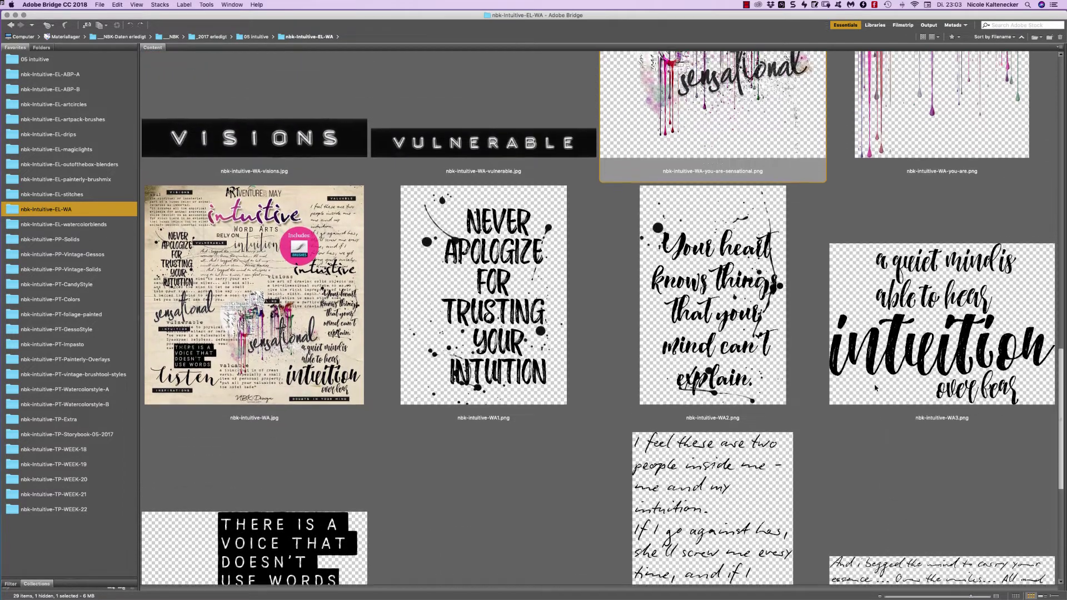
scroll(876, 339, up, 20)
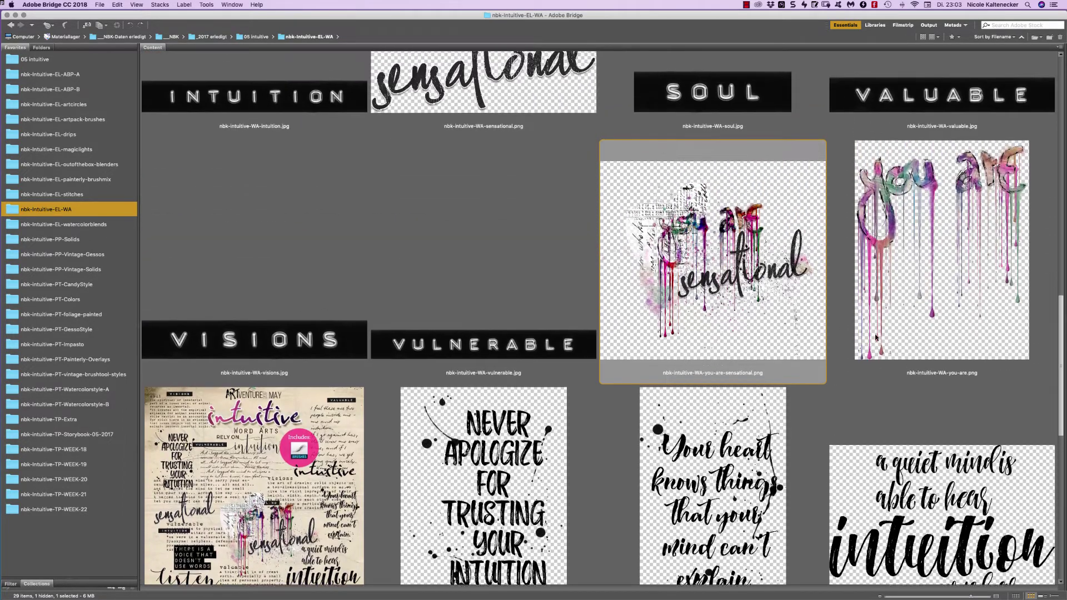
scroll(835, 189, up, 2)
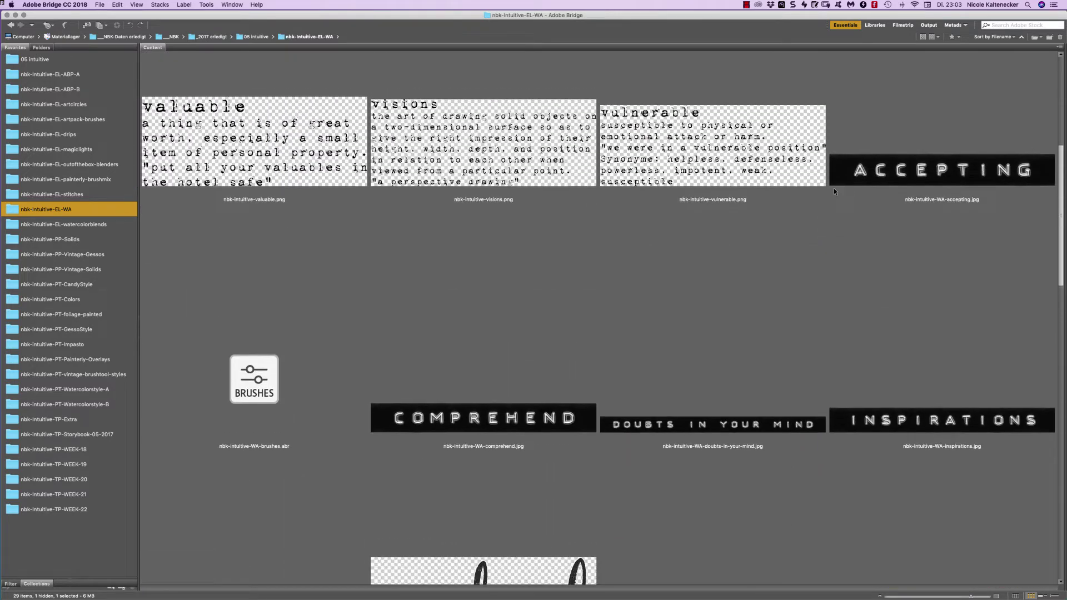
scroll(834, 188, down, 2)
scroll(835, 192, up, 1)
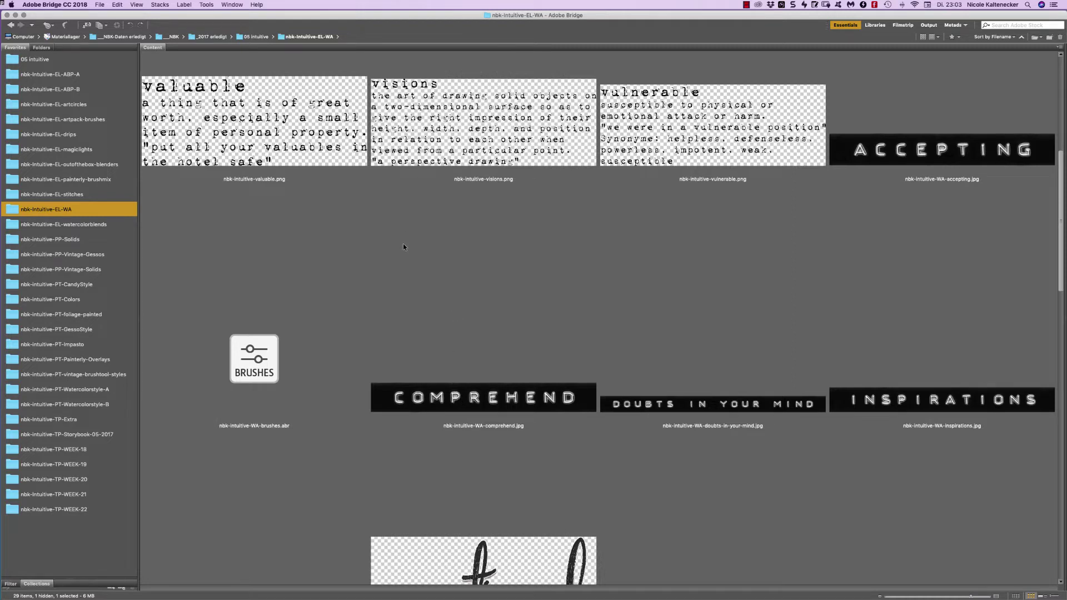
click(326, 251)
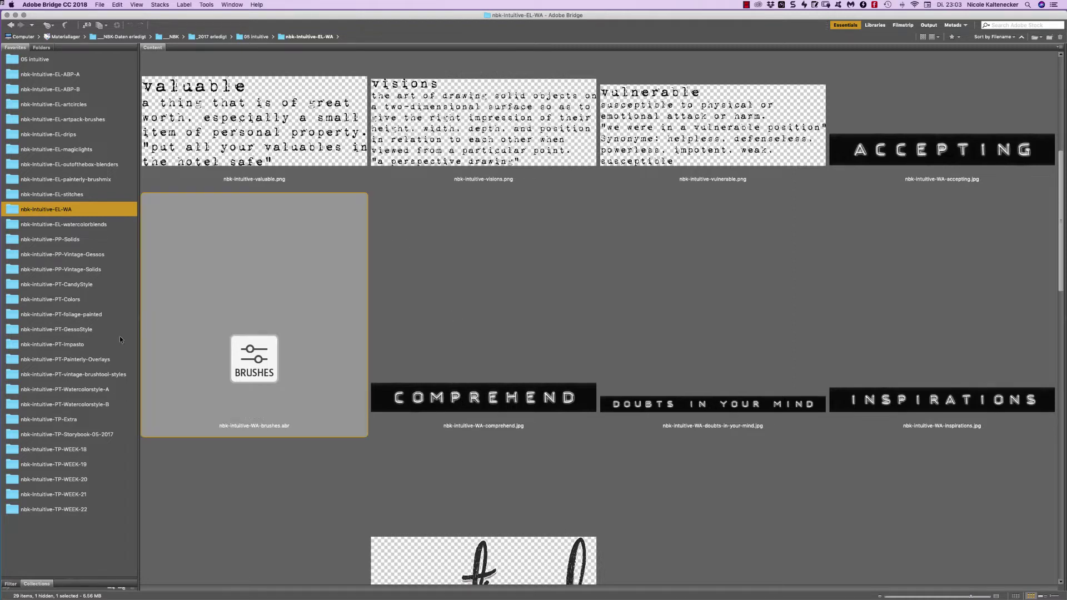
Open the nbk-intuitive-EL-watercolorblends folder and examine its blends through nbk-intuitive-watercolorblends10.png, returning to the start.
click(109, 225)
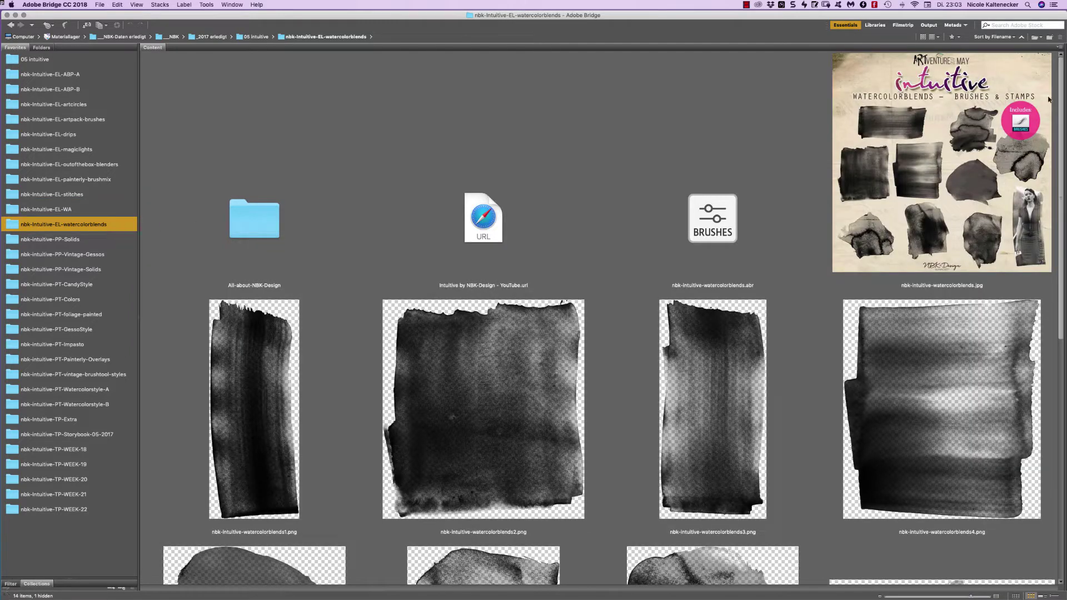
scroll(1055, 95, down, 2)
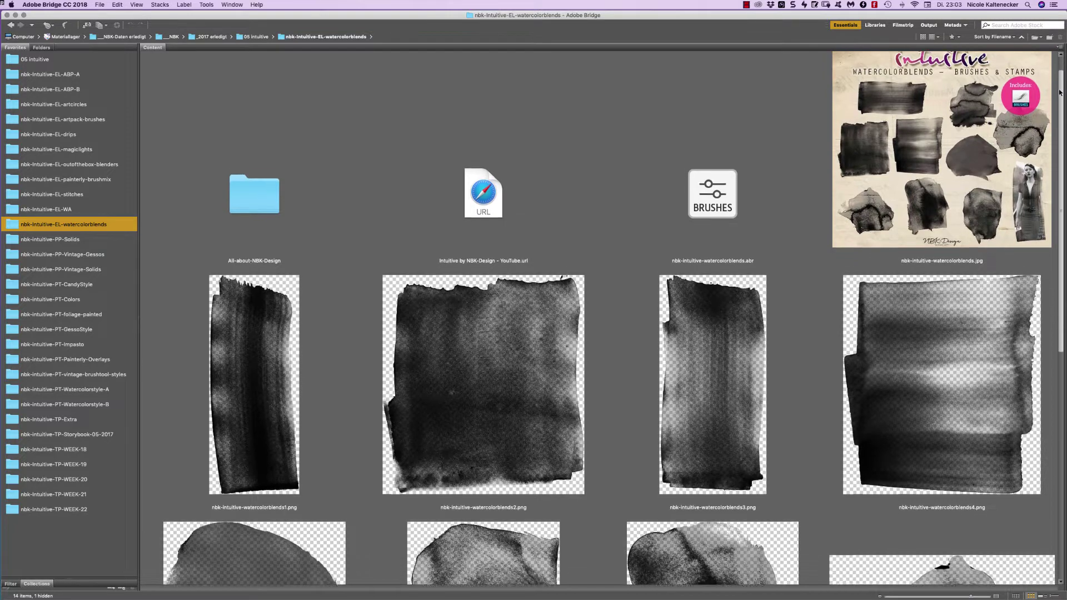
scroll(1055, 100, down, 4)
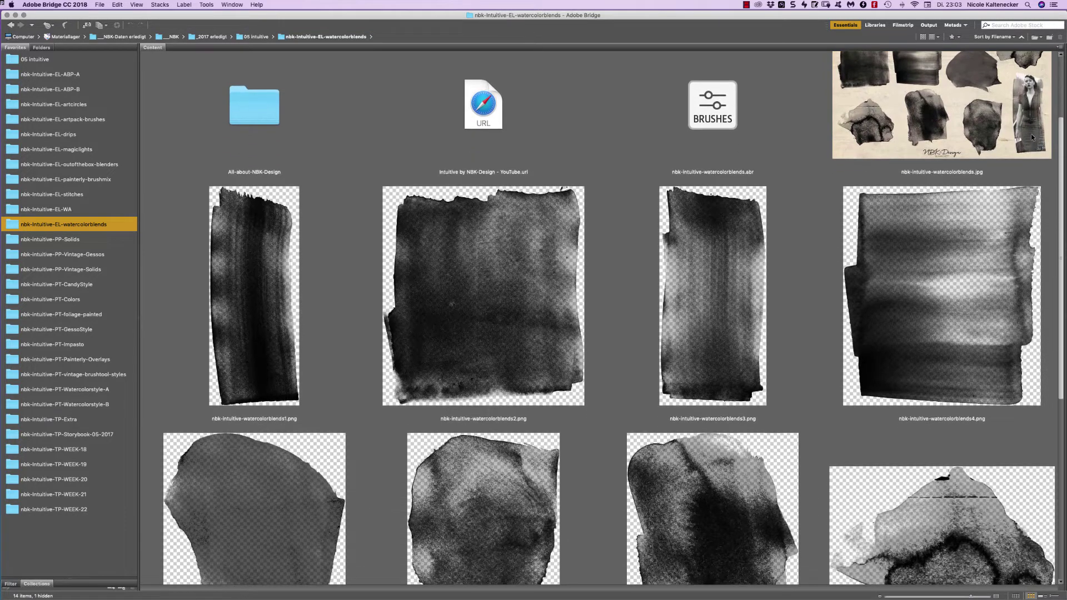
scroll(1028, 145, down, 3)
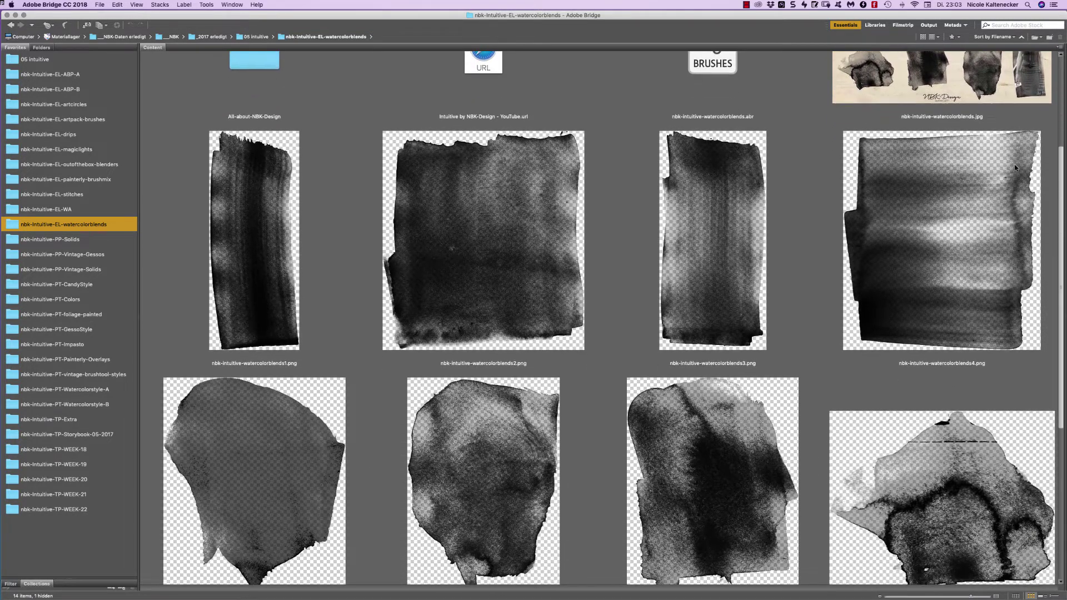
scroll(1014, 168, down, 6)
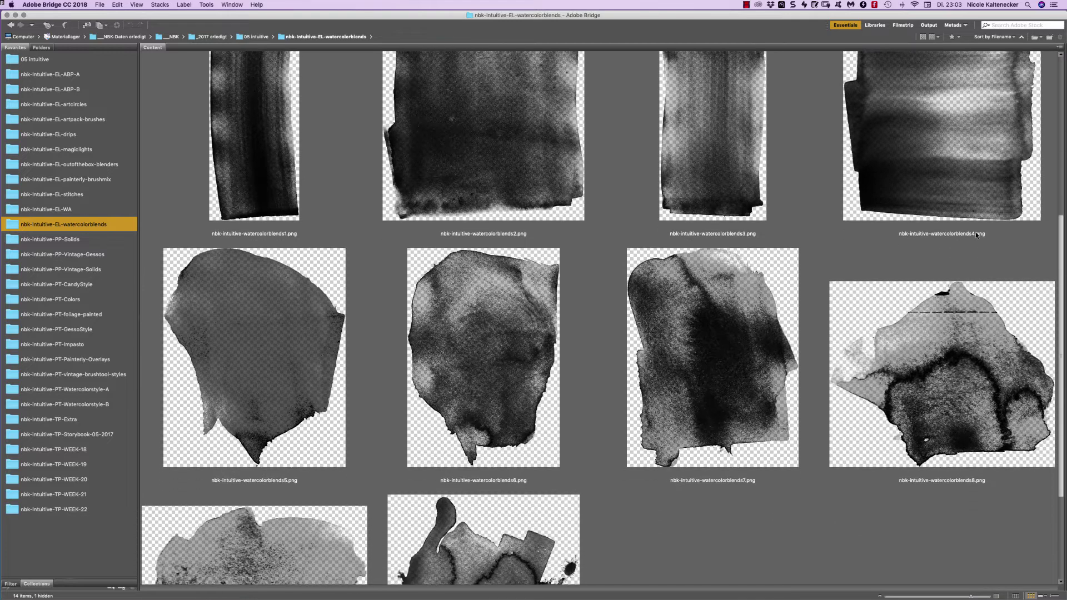
scroll(975, 232, up, 1)
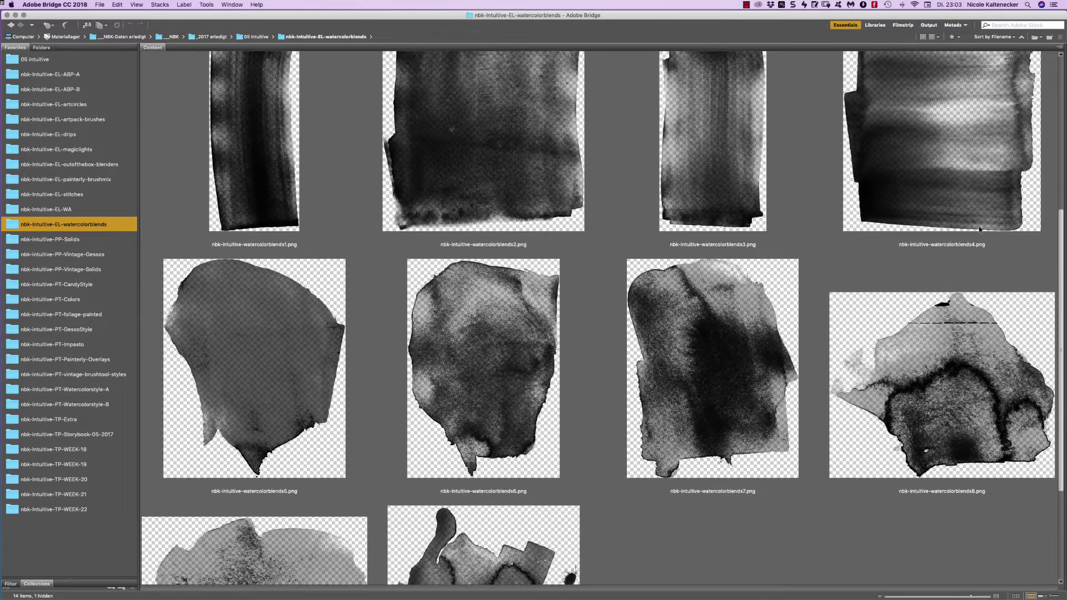
scroll(979, 230, down, 2)
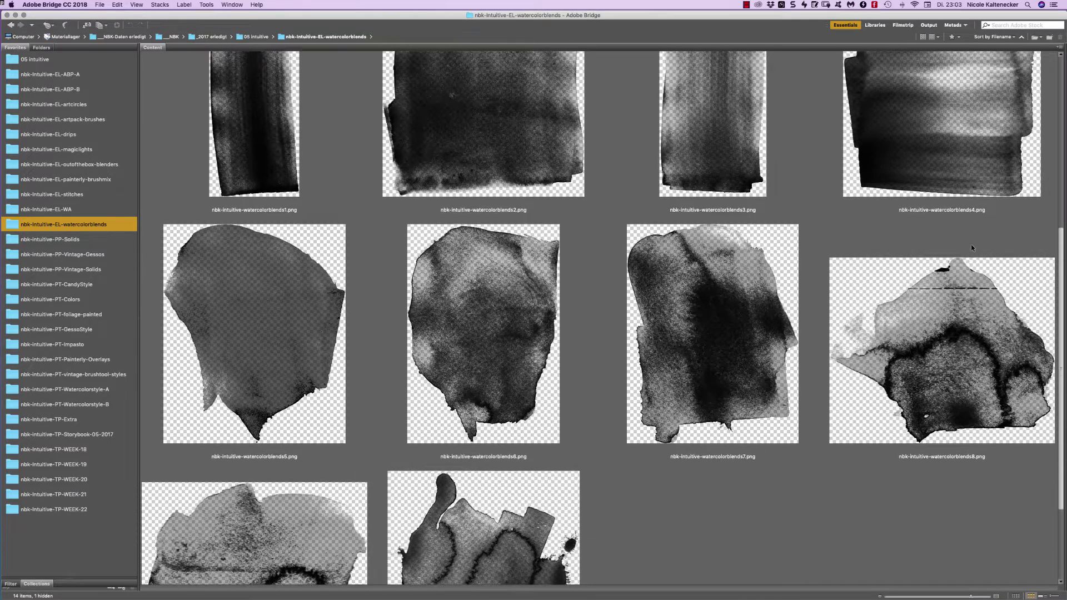
scroll(972, 245, down, 4)
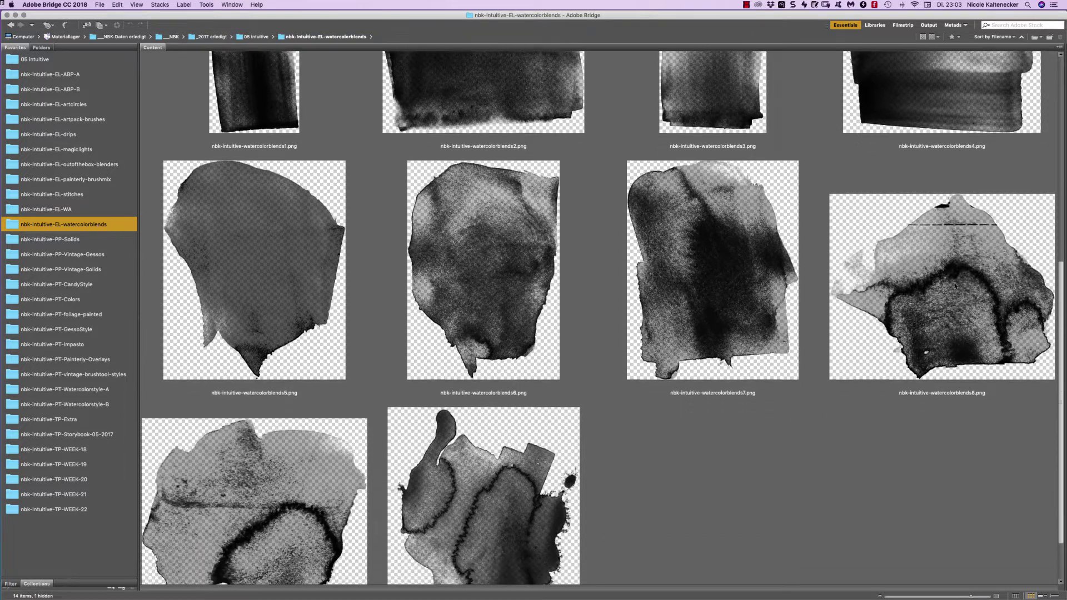
scroll(947, 303, down, 4)
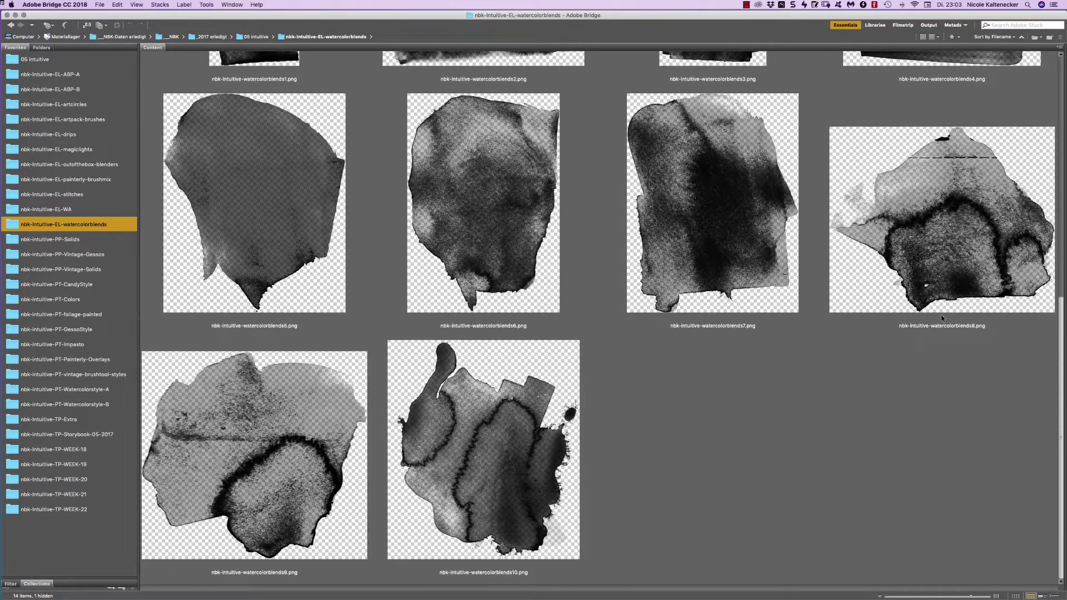
scroll(943, 318, up, 20)
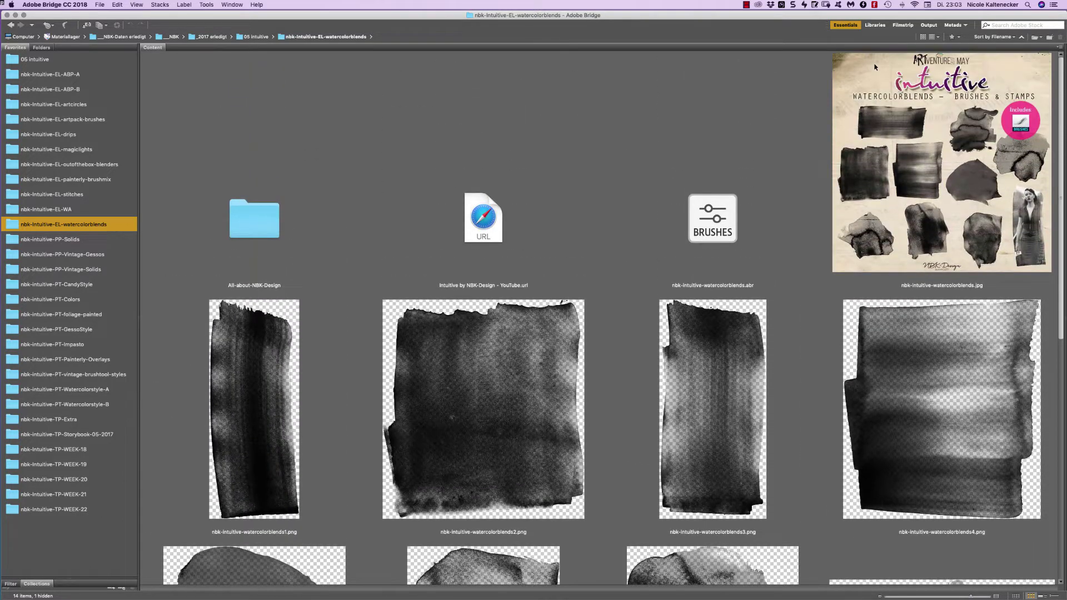
Review the watercolorblends overview image and go through the blends to the end of the folder and back again.
scroll(875, 125, down, 5)
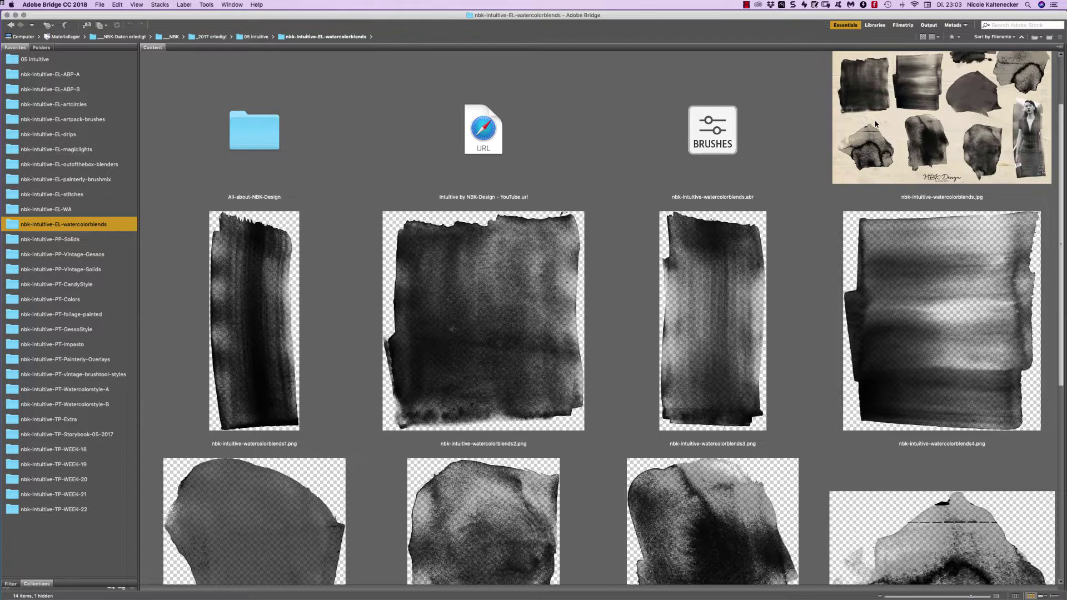
scroll(875, 125, up, 5)
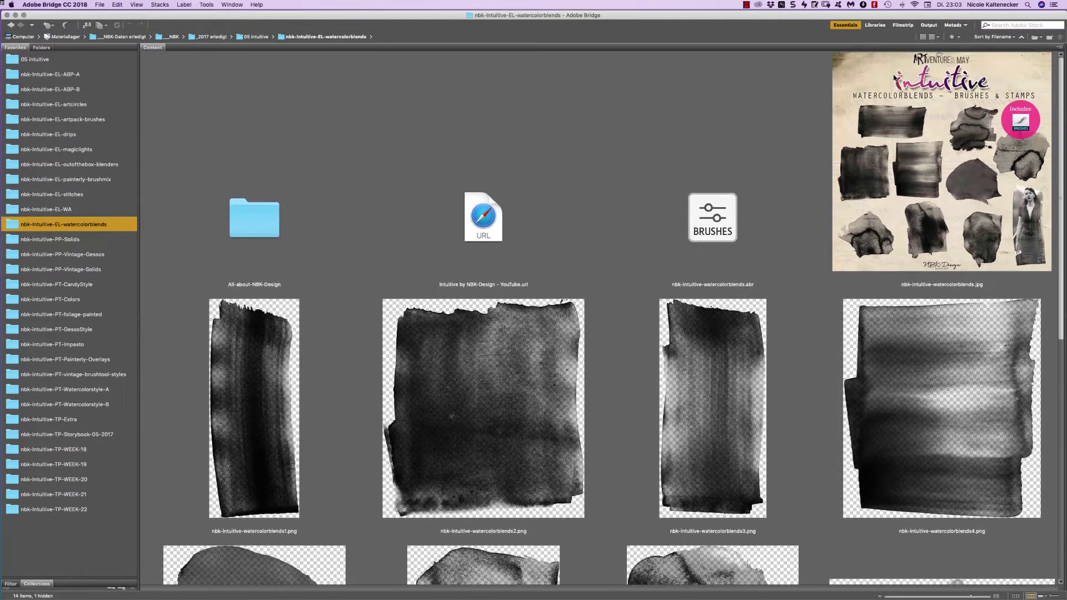
scroll(894, 77, down, 1)
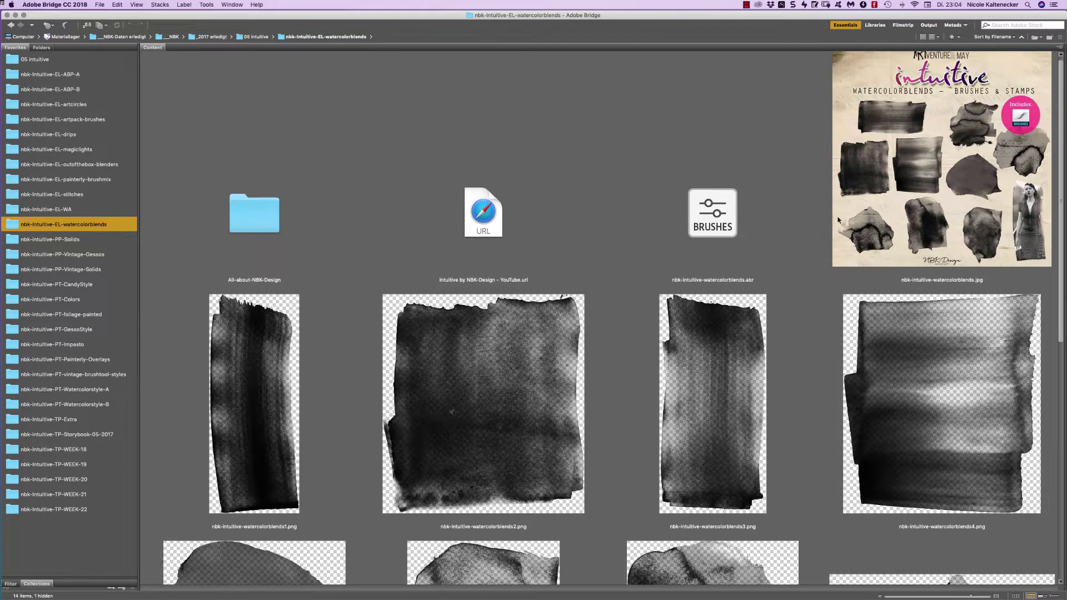
scroll(1061, 101, down, 1)
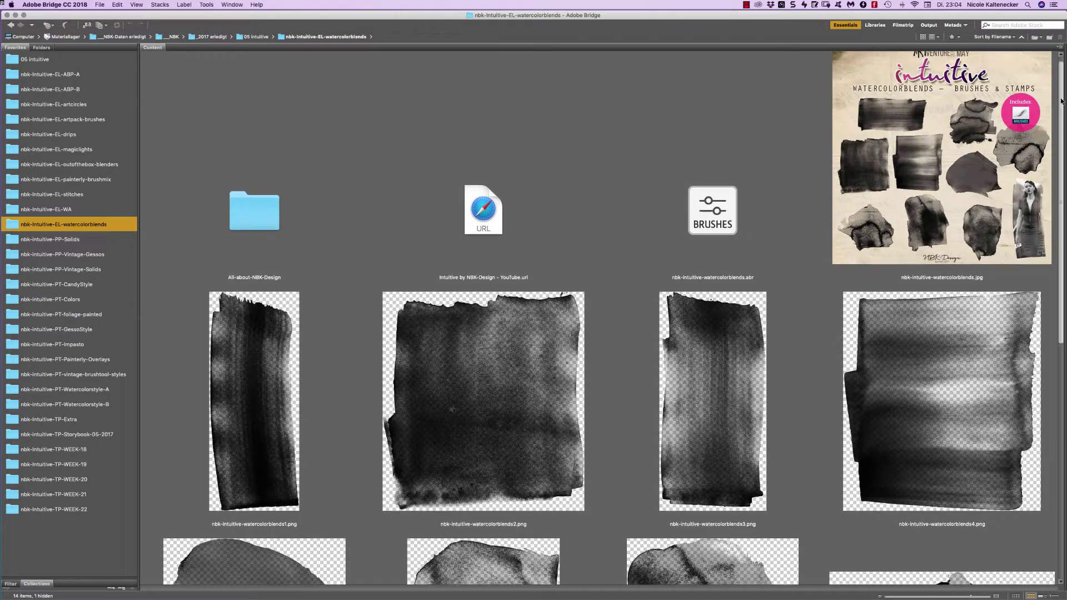
scroll(901, 425, down, 20)
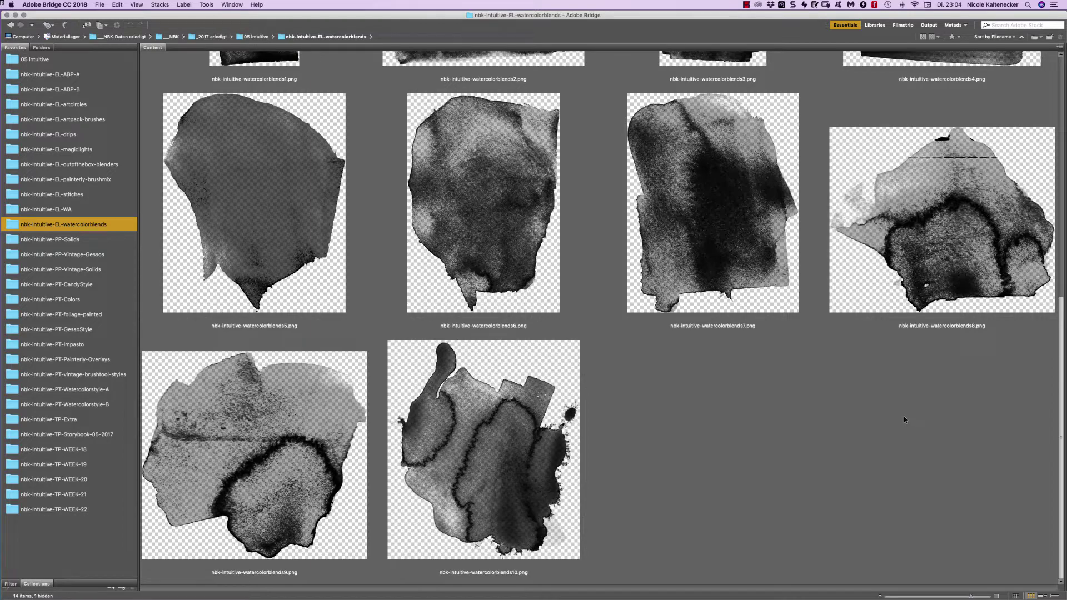
scroll(904, 419, up, 20)
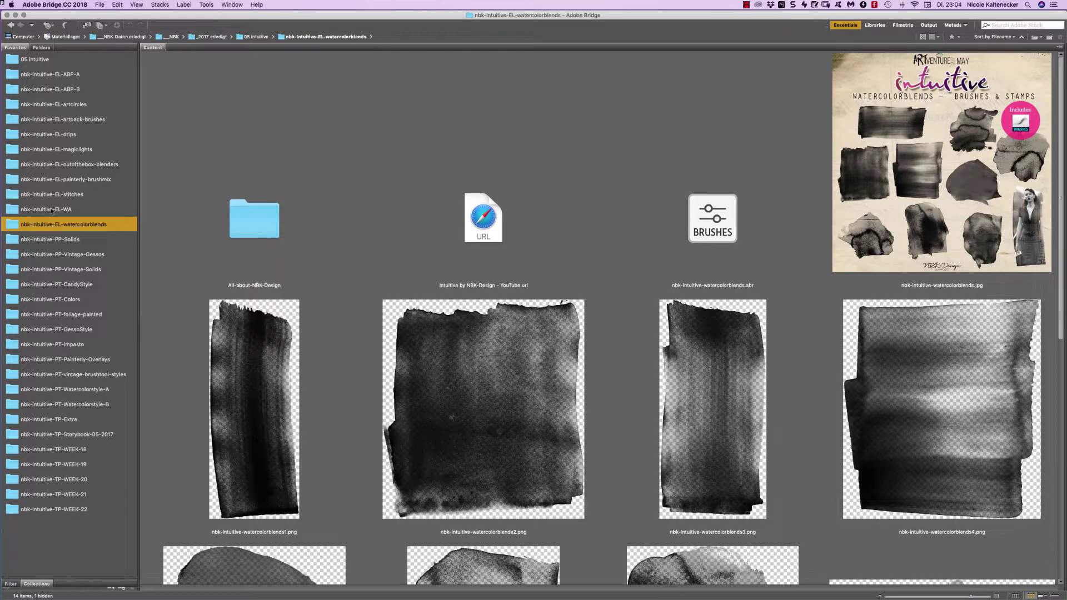
Open the nbk-intuitive-PP-Solids folder and look through its solid papers as far as nbk-intuitive-PP-Solids11.jpg, returning toward the start.
click(92, 240)
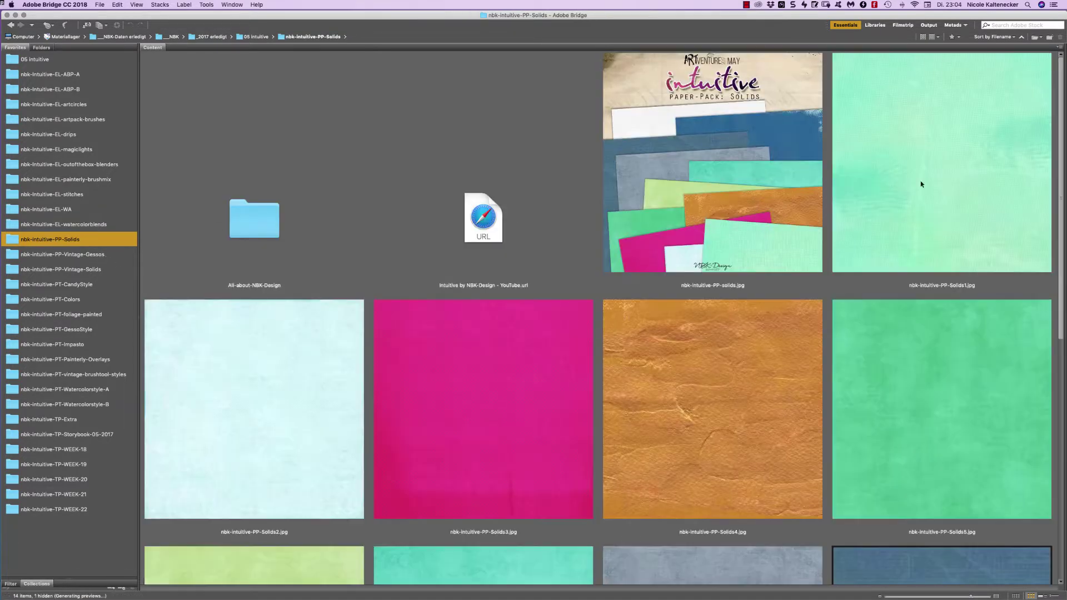
drag(1063, 72, 936, 342)
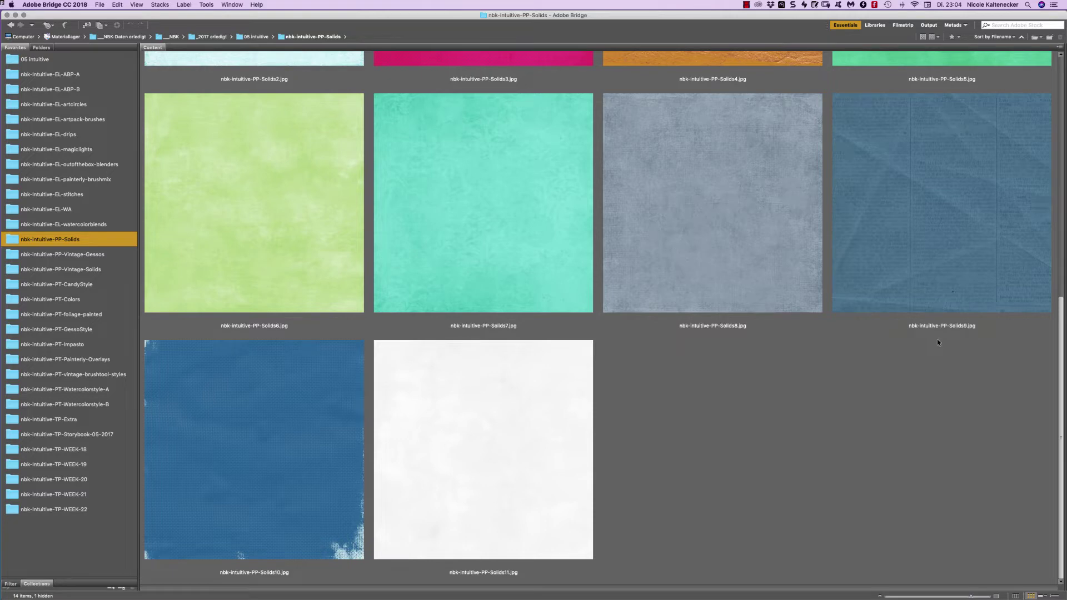
drag(937, 342, 933, 114)
Select nbk-intuitive-PP-Solids1.jpg and preview the paper at full screen.
click(884, 178)
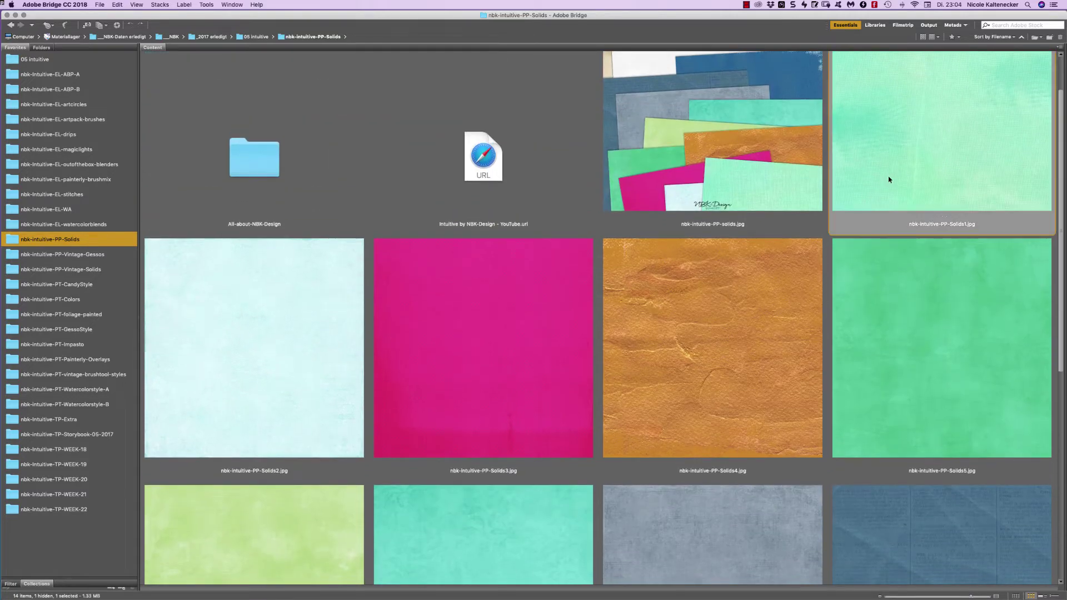
key(space)
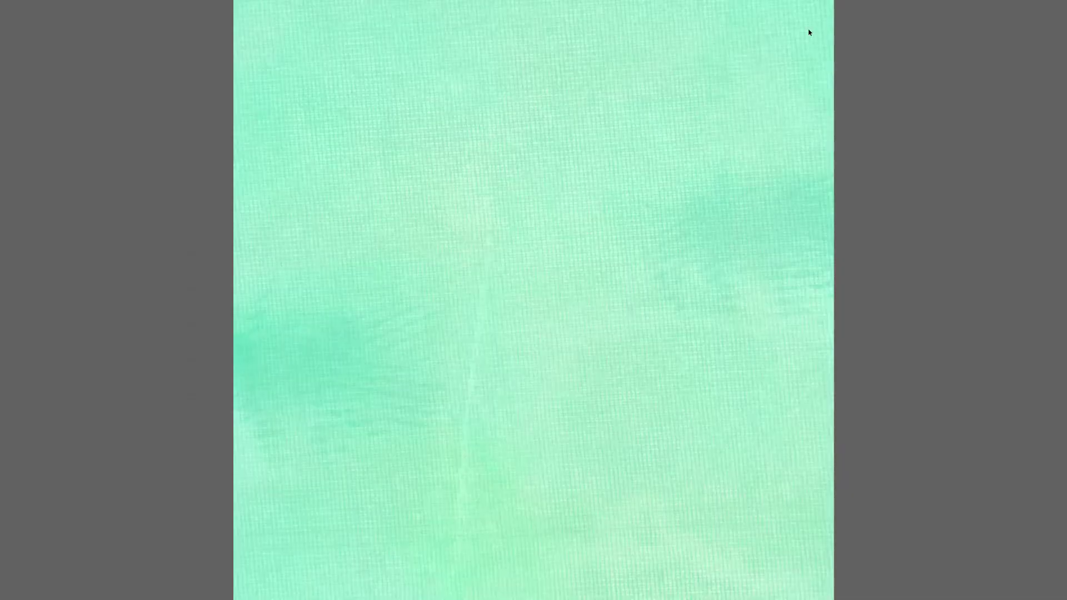
Page through the solid papers at full screen up to the white one, exit the preview and select nbk-intuitive-PP-Solids4.jpg.
key(Left)
key(Right)
key(Right)
key(Right)
key(Right)
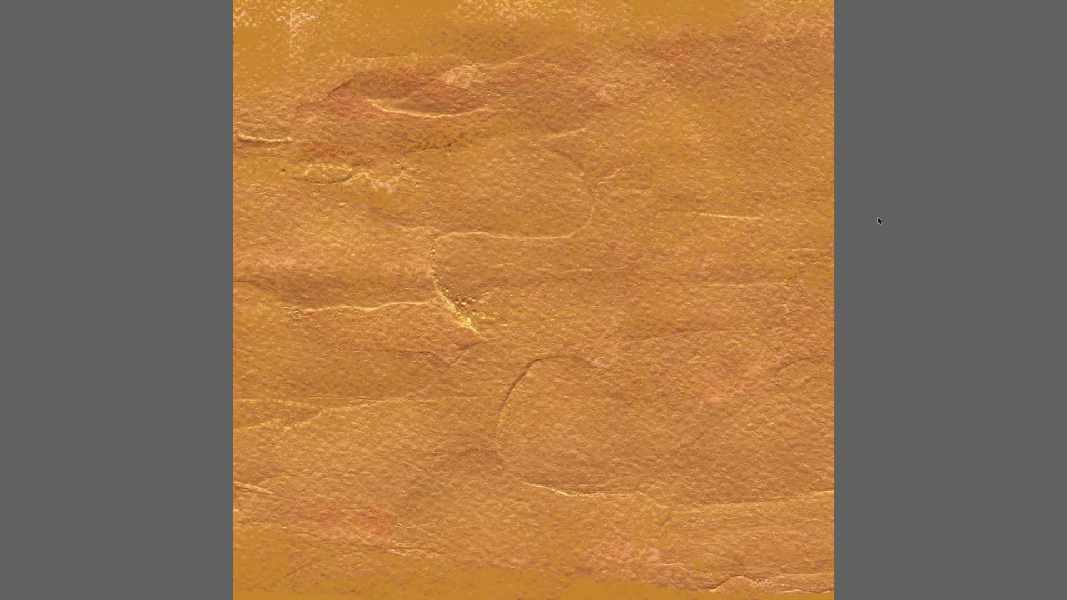
key(Right)
key(Right)
key(Right)
key(Right)
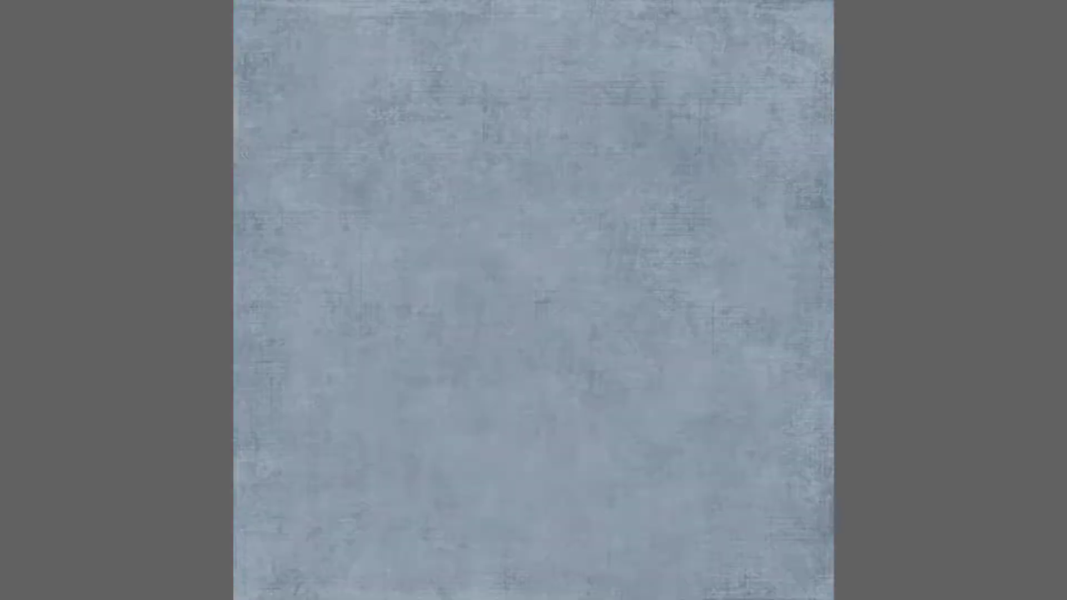
key(Right)
key(Right)
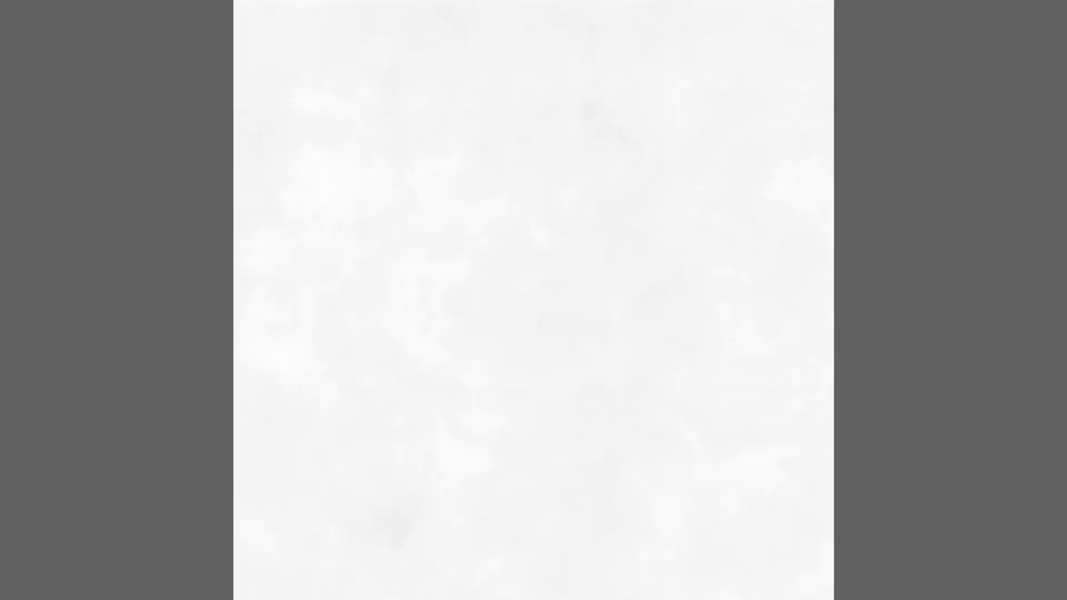
key(Right)
key(space)
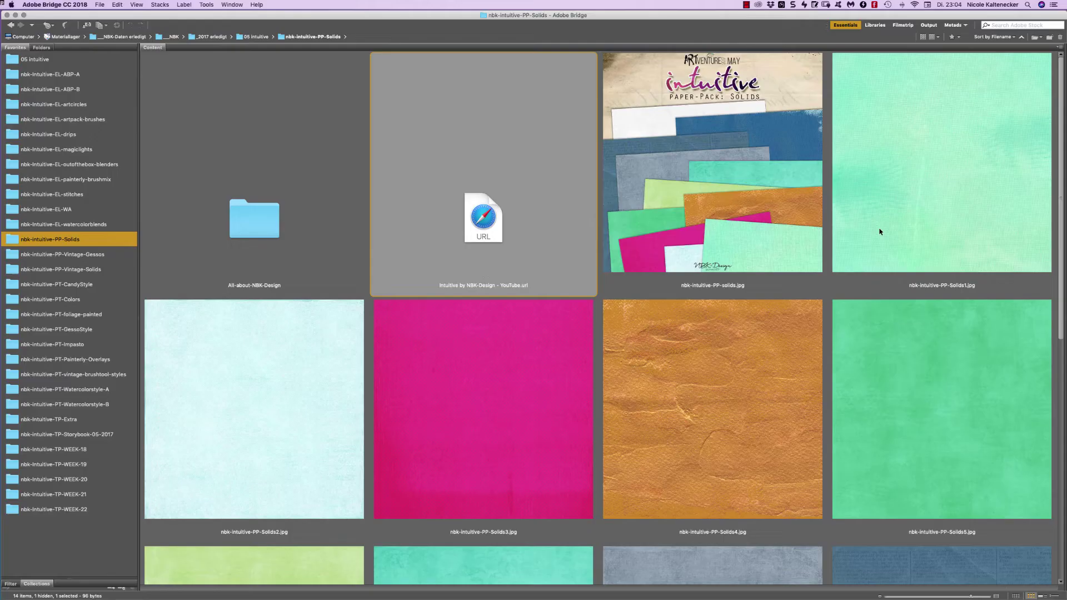
click(723, 295)
click(705, 384)
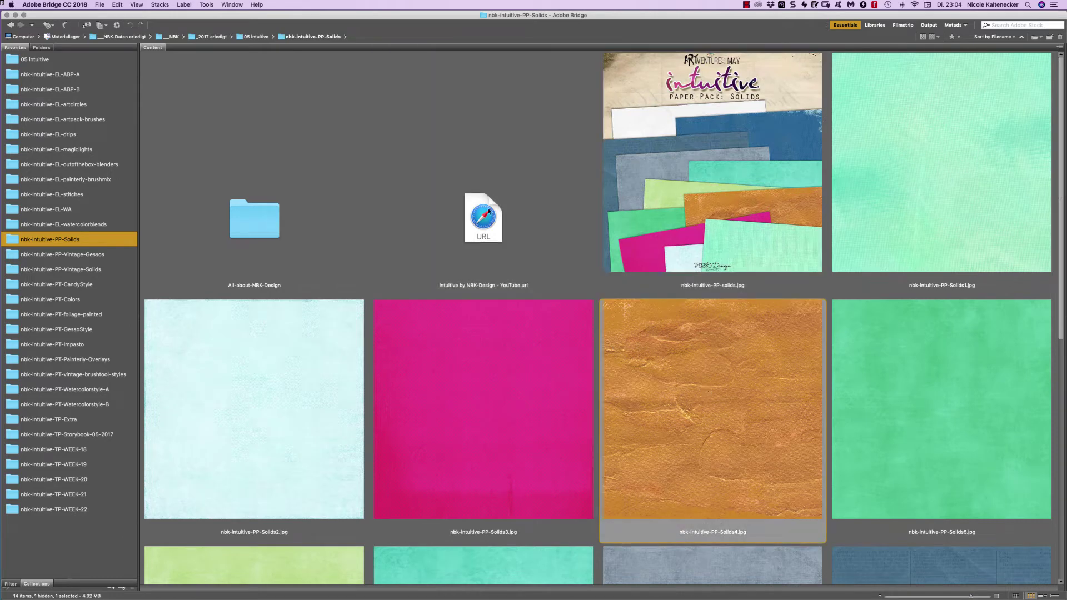
Open _nbk-intuitive-LO5.PNG from the 05 intuitive folder in Photoshop, examine its artwork up close, and close it to return to Bridge.
click(73, 60)
double_click(267, 390)
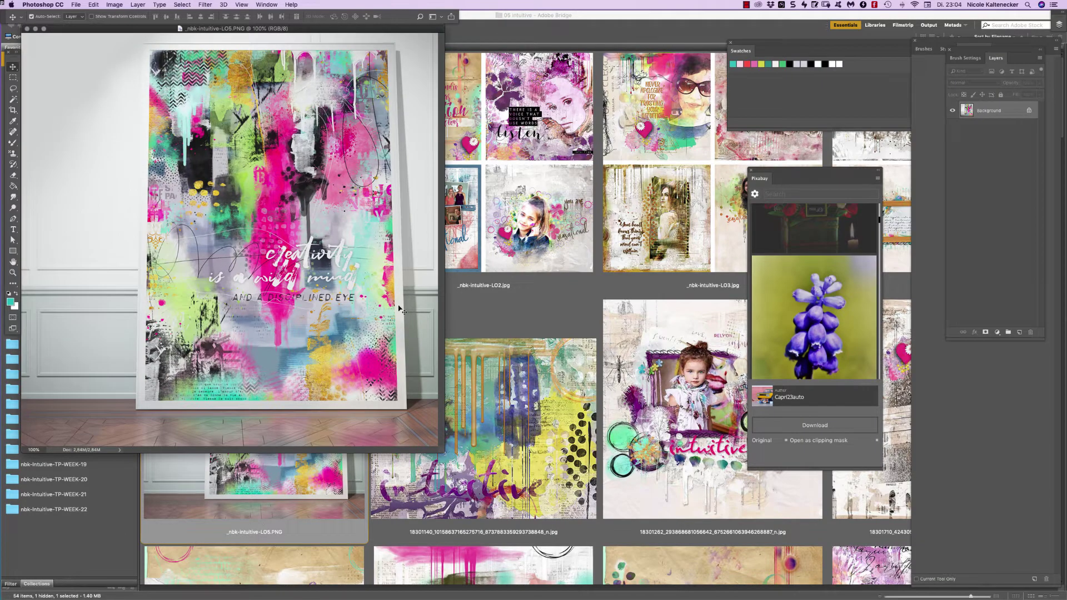
key(super+plus)
key(super+plus)
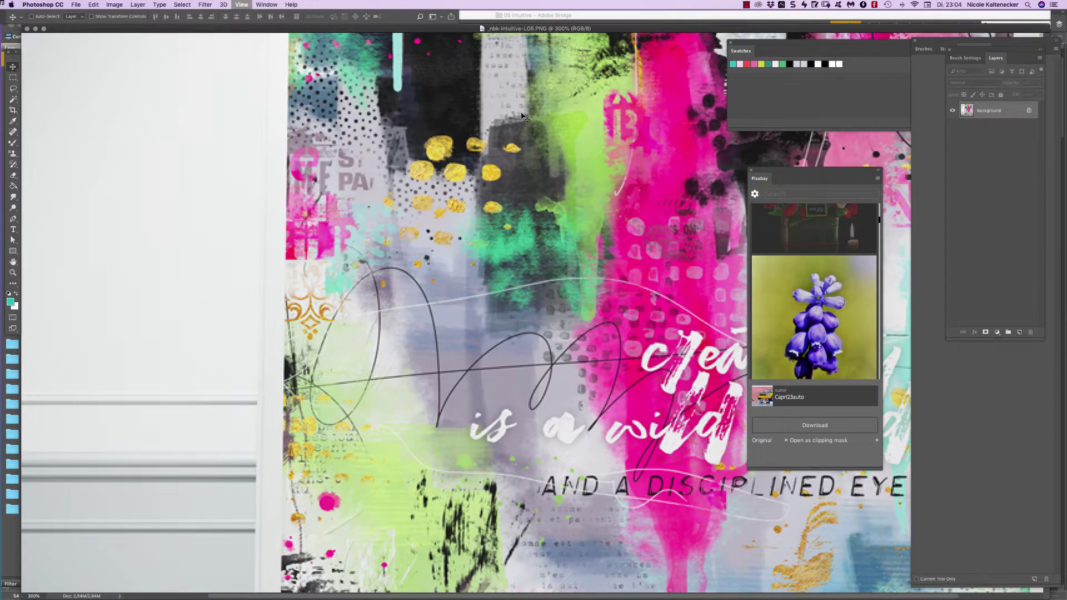
key(super+minus)
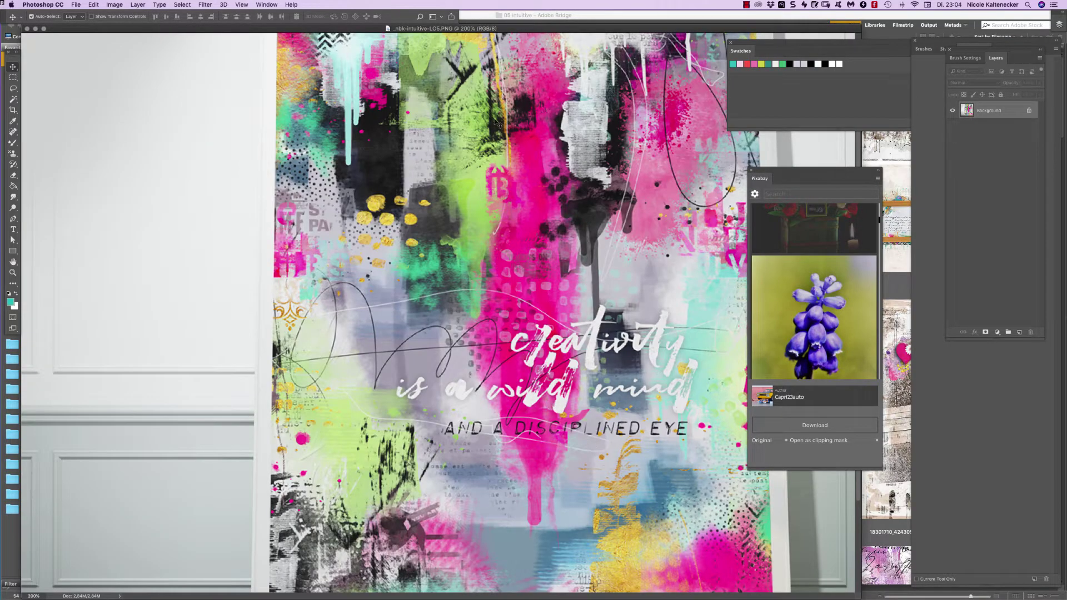
key(super+w)
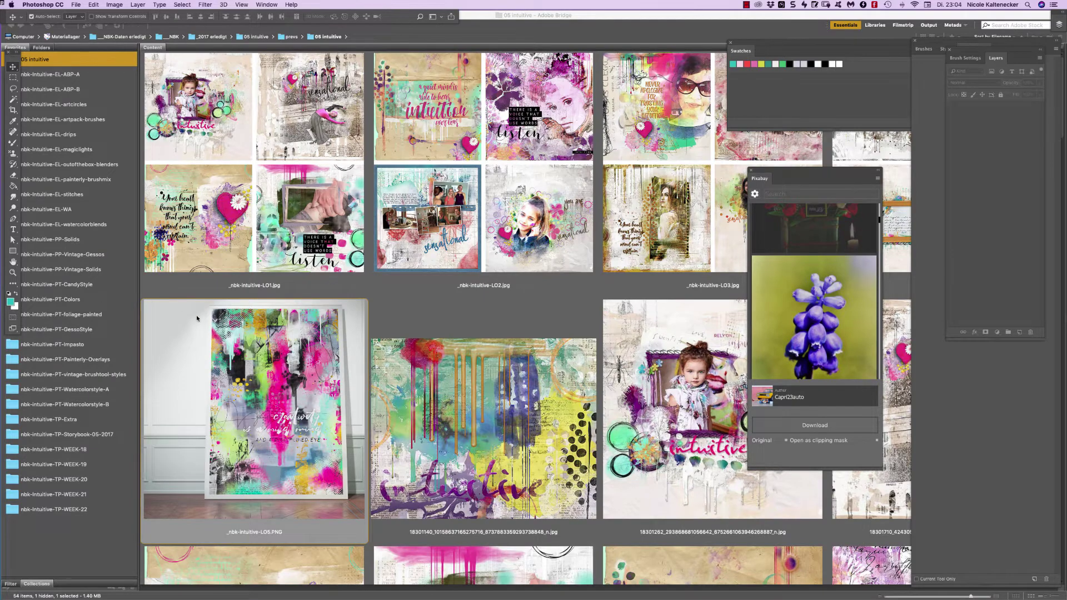
click(154, 268)
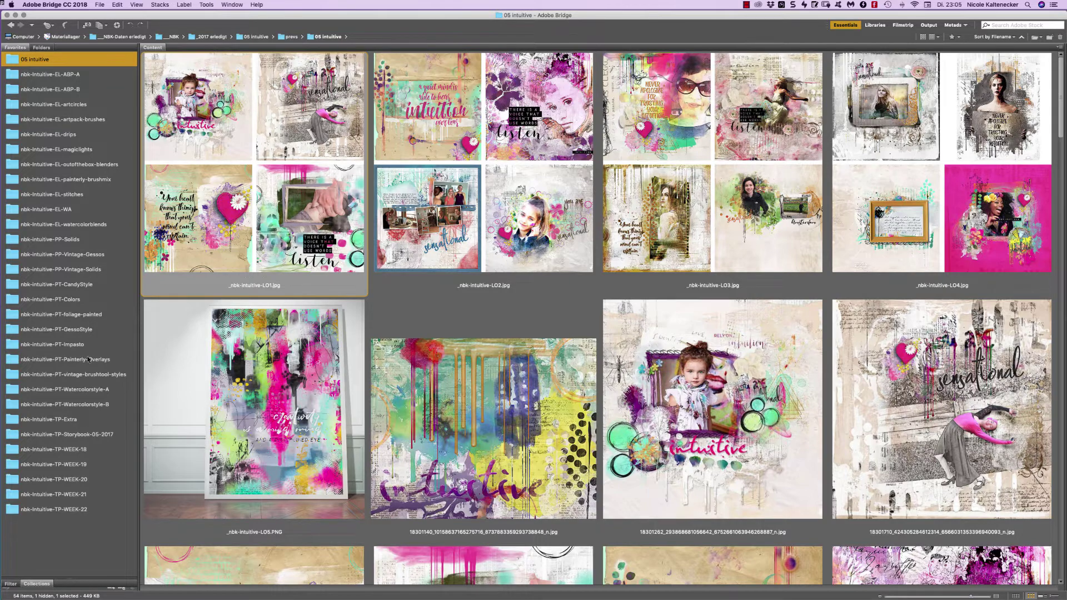
Return to the nbk-intuitive-PP-Solids folder, select nbk-intuitive-PP-Solids4.jpg and look over the remaining solid papers.
click(76, 240)
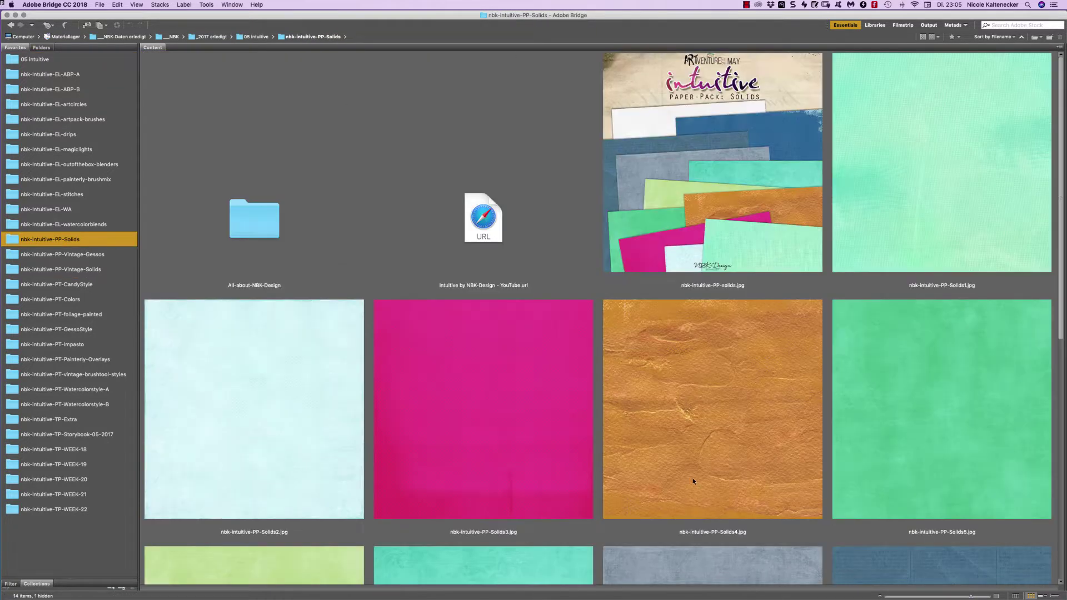
click(740, 389)
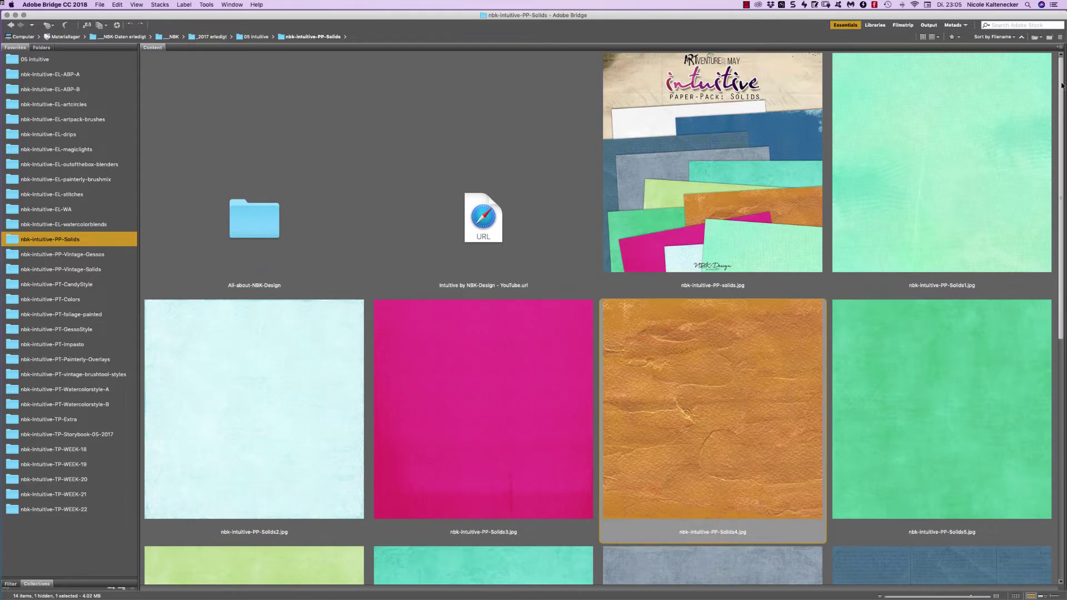
scroll(1000, 176, down, 5)
scroll(972, 218, up, 1)
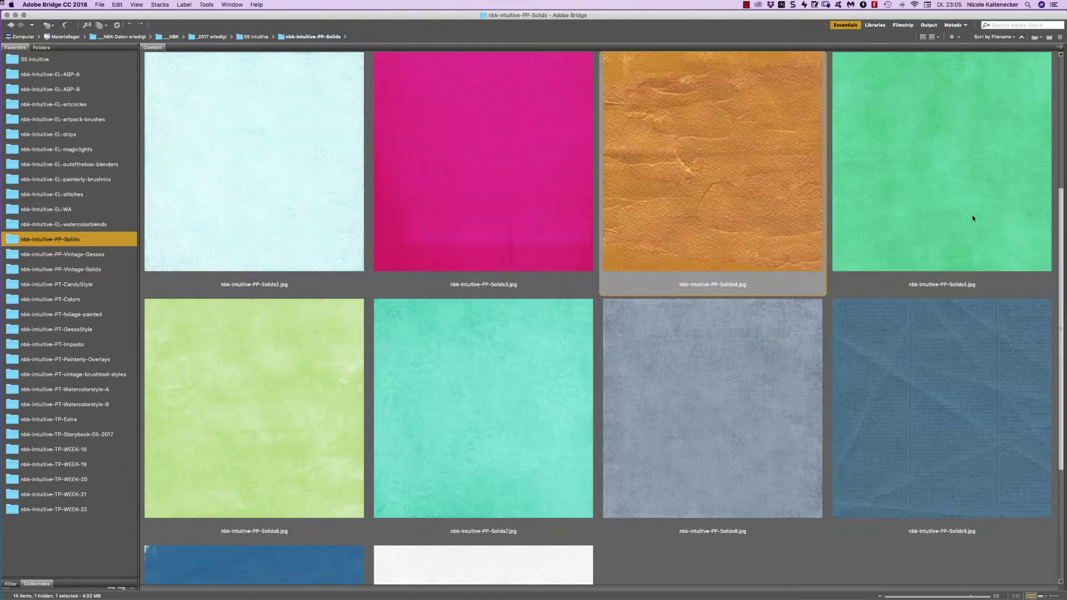
scroll(972, 219, up, 5)
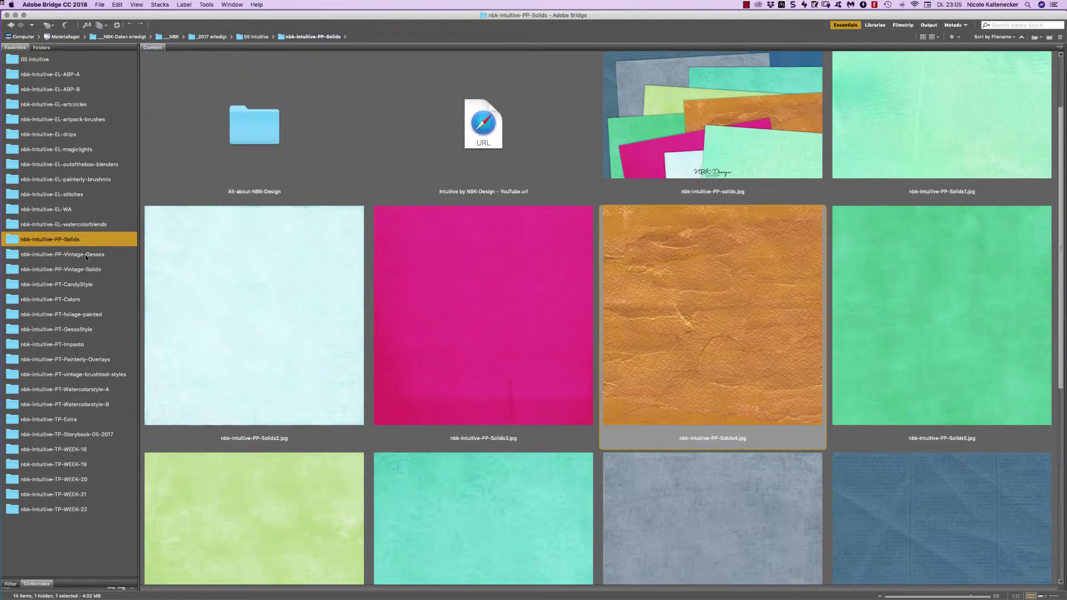
Open the nbk-intuitive-PP-Vintage-Gessos folder and preview its papers at full screen from nbk-intuitive-PP-Vintage-Gessos1.jpg through the pack overview image.
click(84, 256)
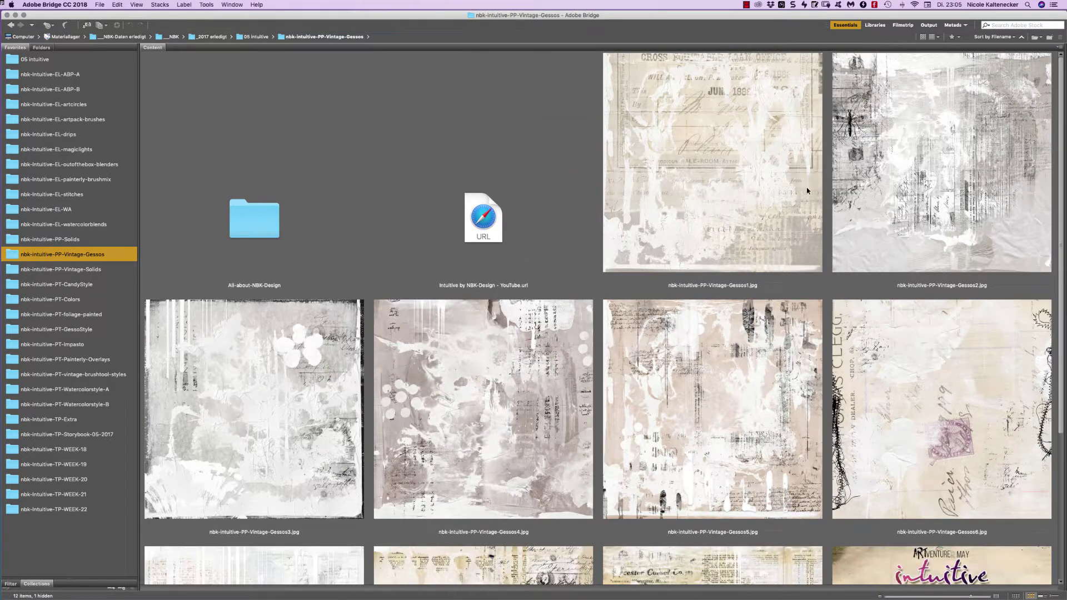
click(722, 161)
key(space)
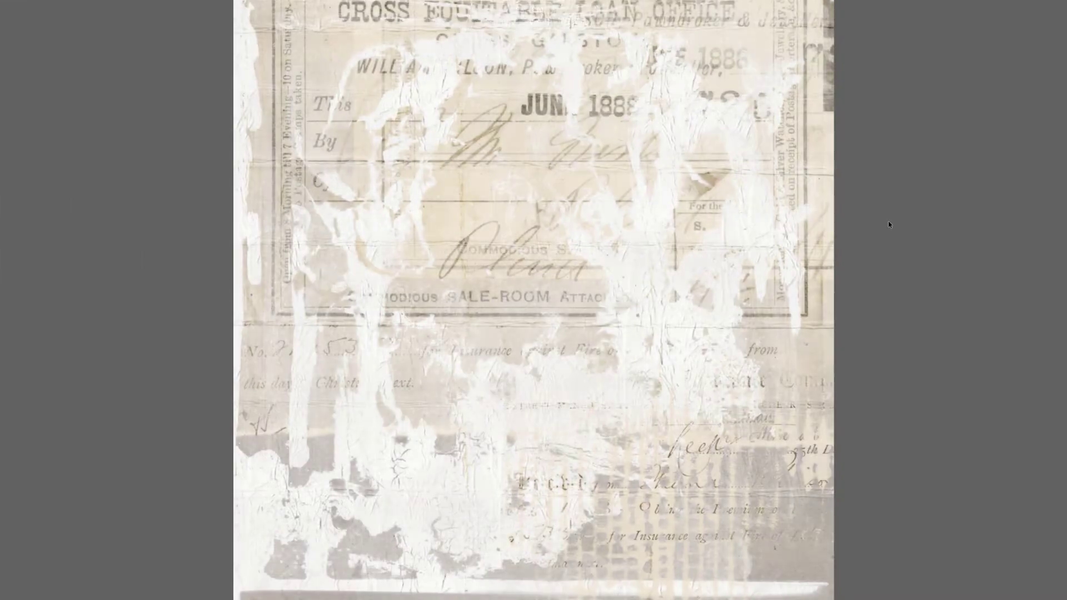
key(Right)
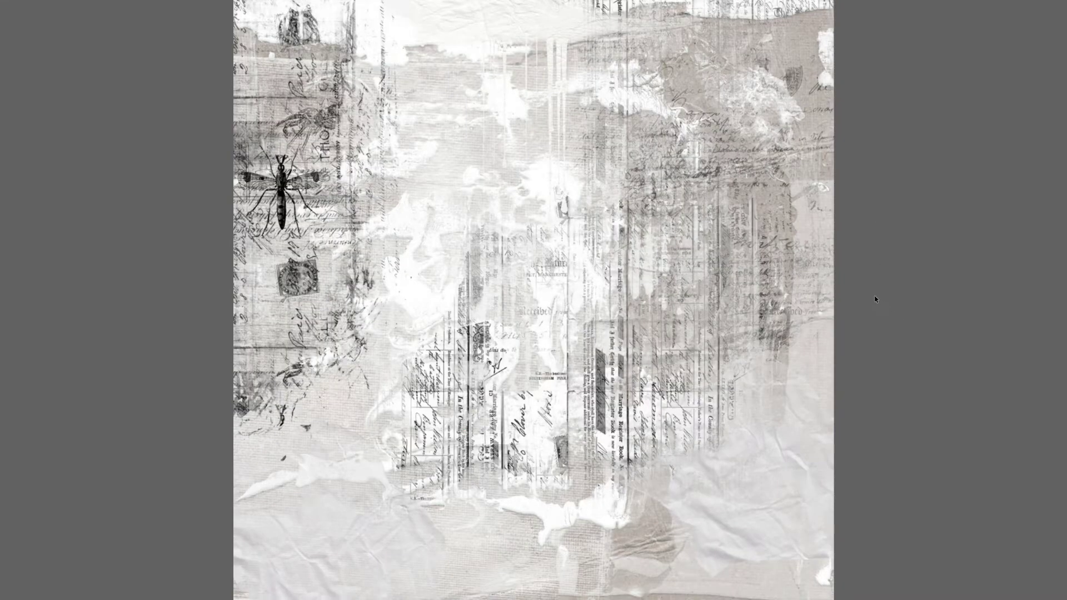
key(Right)
key(Right)
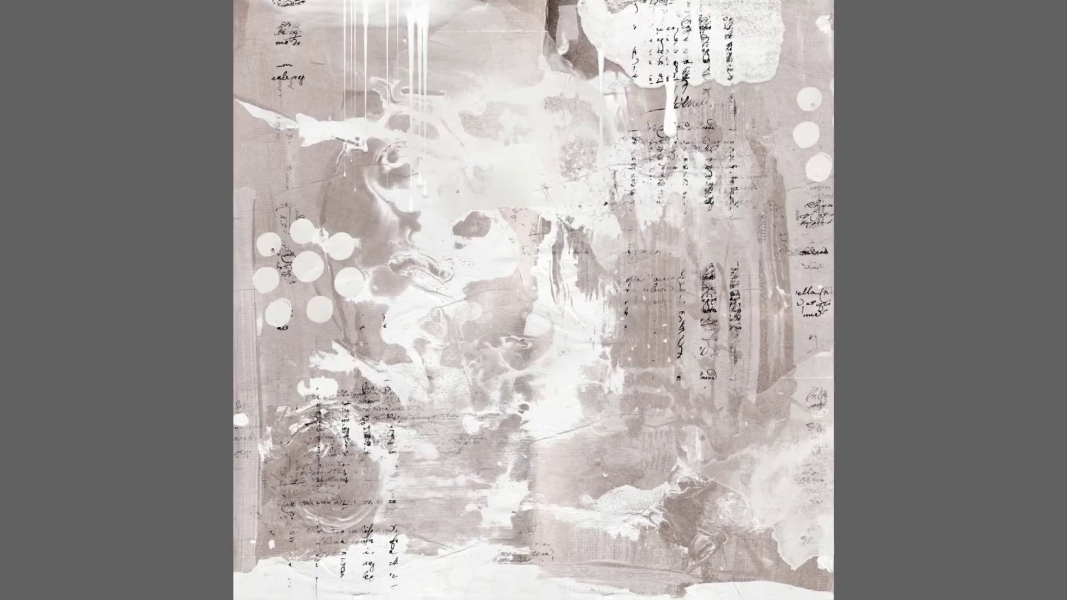
key(Right)
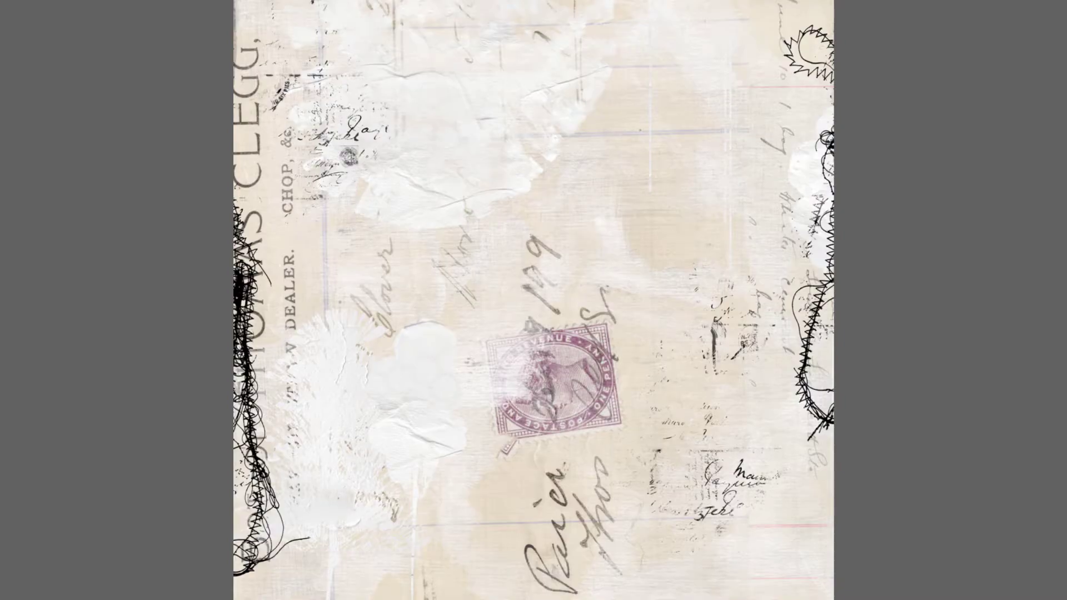
key(Right)
key(Right)
key(Right)
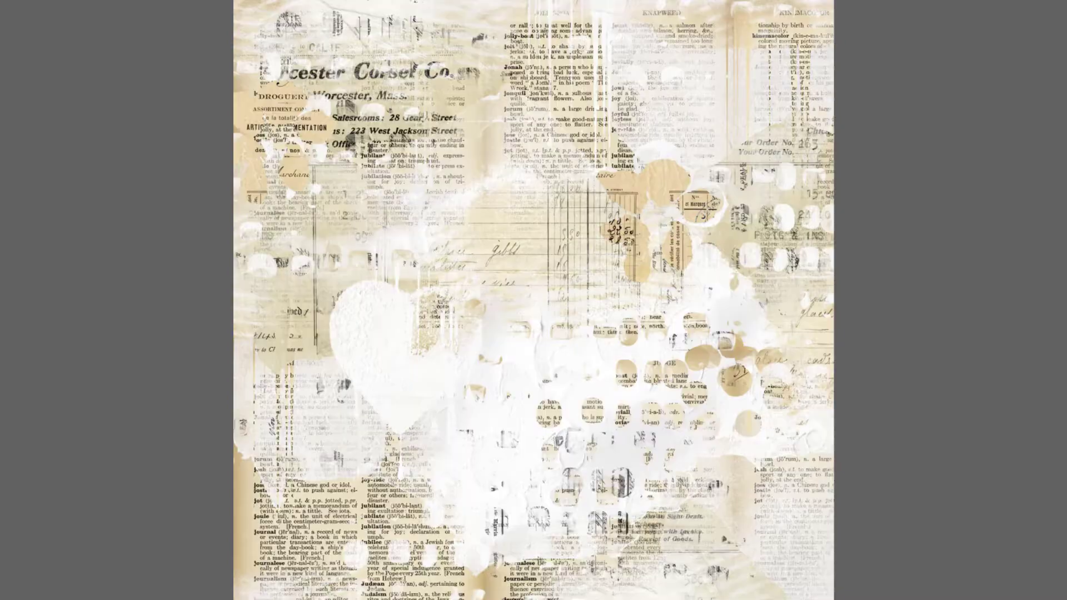
key(Right)
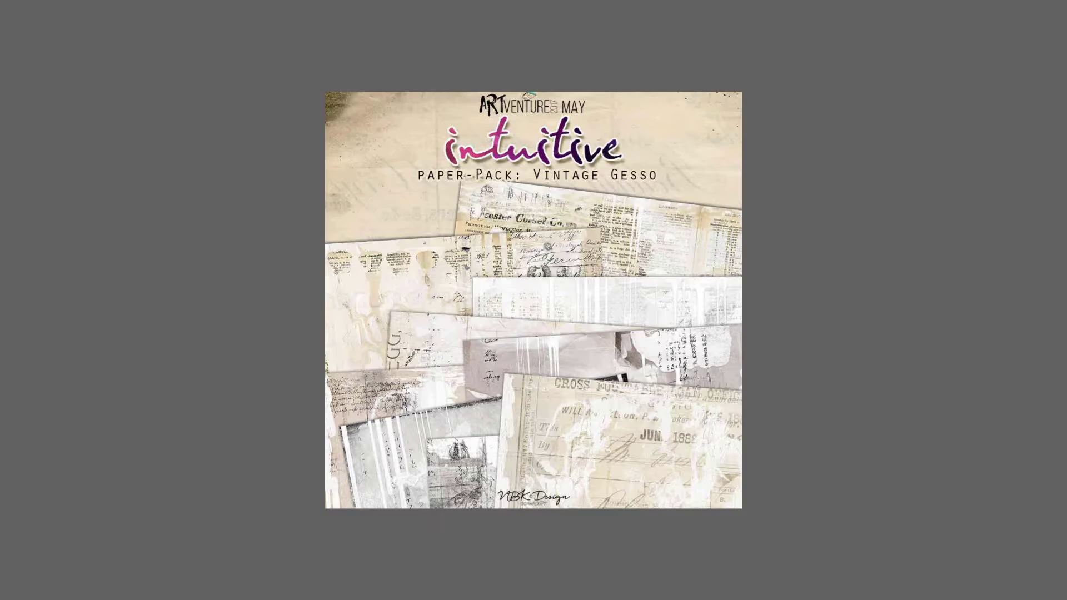
key(Escape)
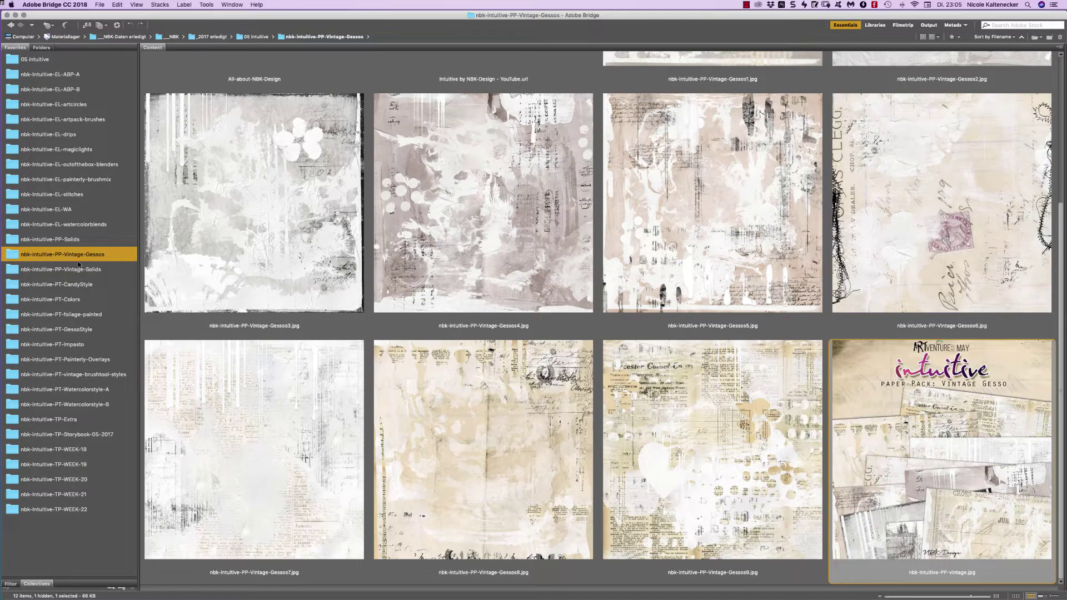
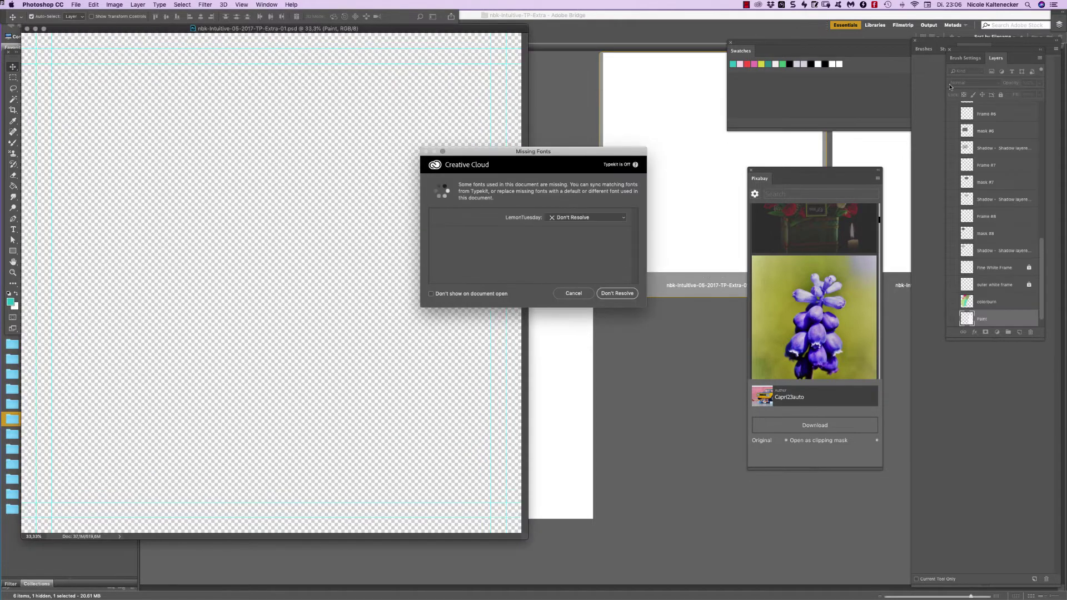
Cancel the missing-fonts dialog, make all layers of nbk-intuitive-05-2017-TP-Extra-01.psd visible in an enlarged window, and close the template.
click(587, 291)
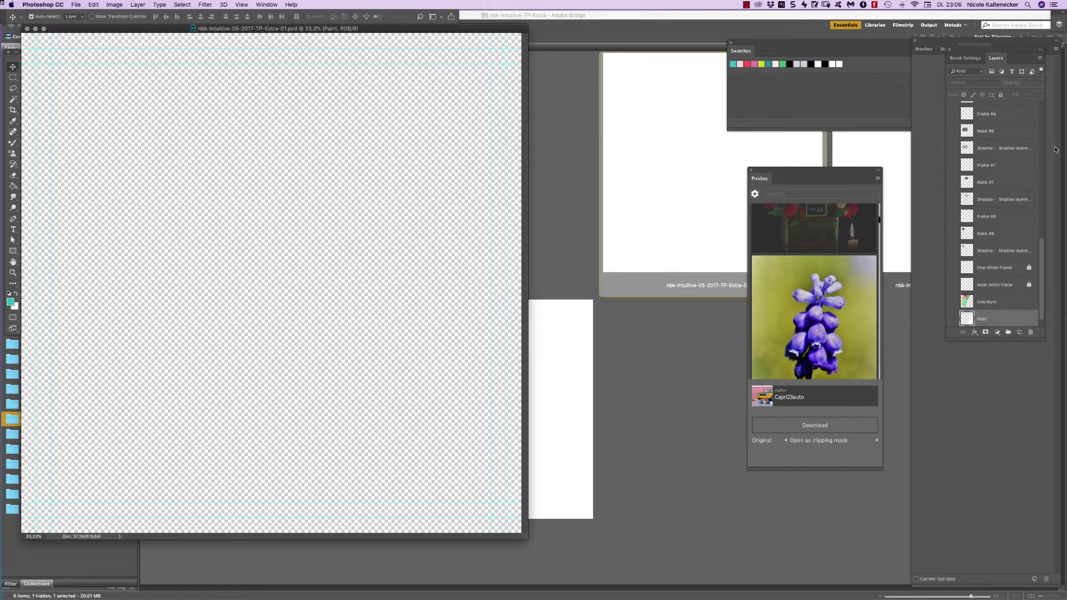
mouse_move(1041, 240)
mouse_down()
mouse_move(1041, 161)
mouse_move(997, 79)
mouse_up()
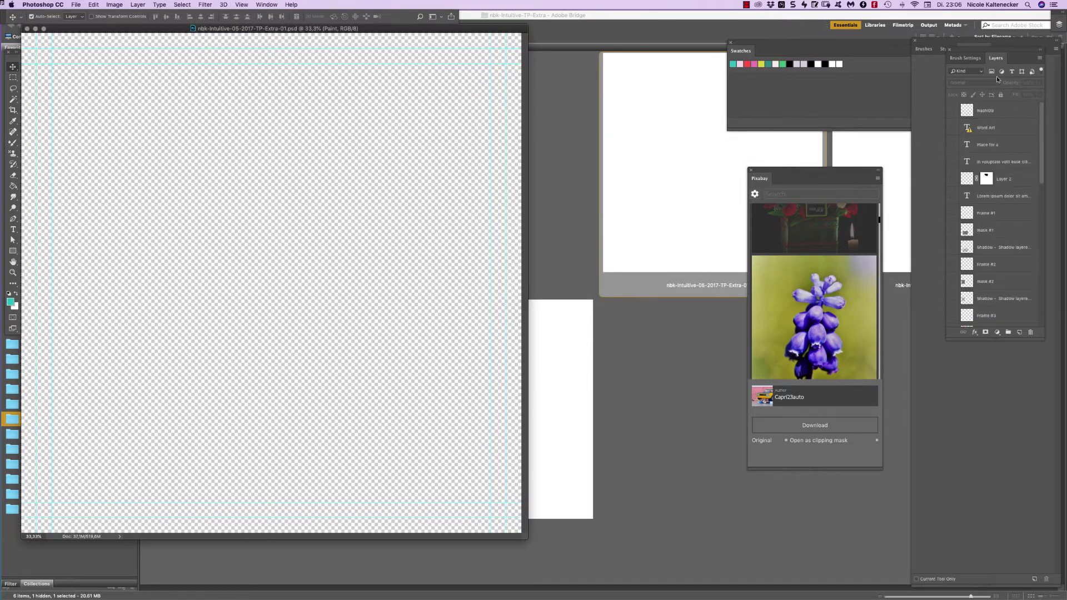
click(952, 111)
drag(952, 111, 949, 335)
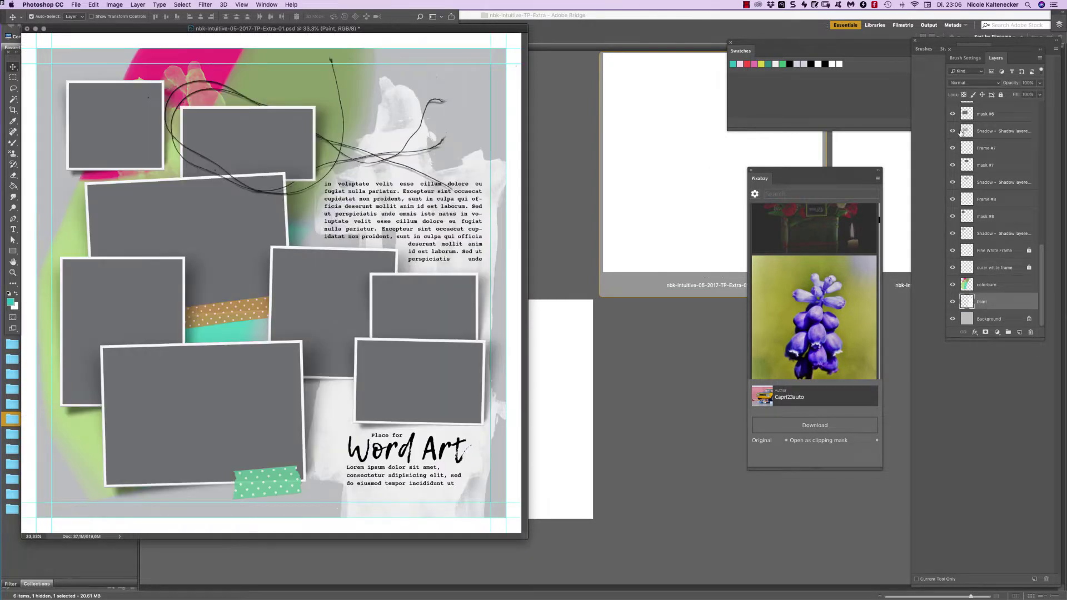
drag(527, 538, 692, 599)
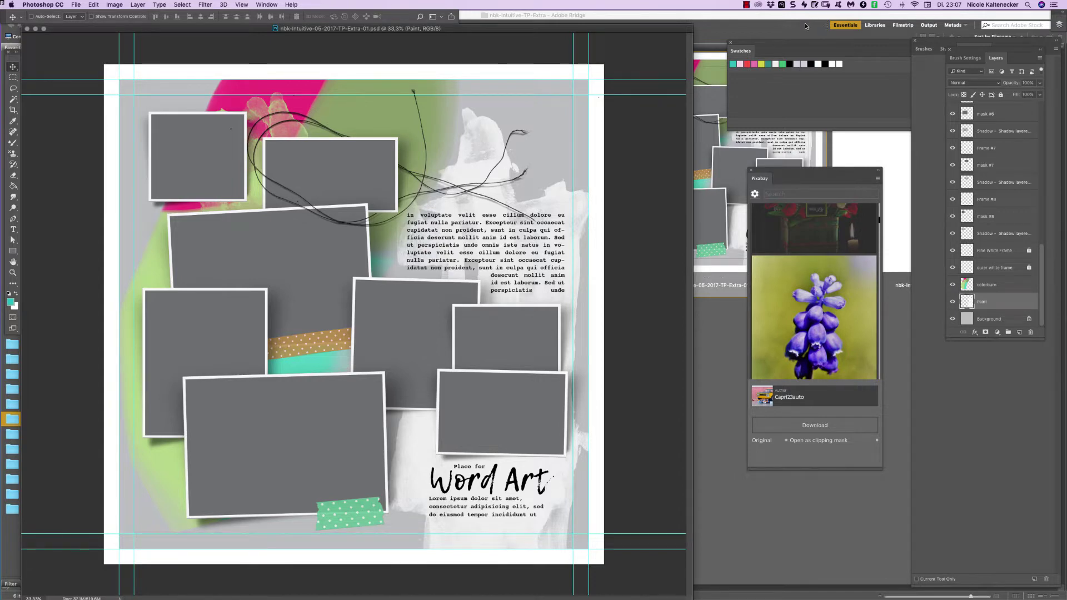
key(super+w)
click(675, 362)
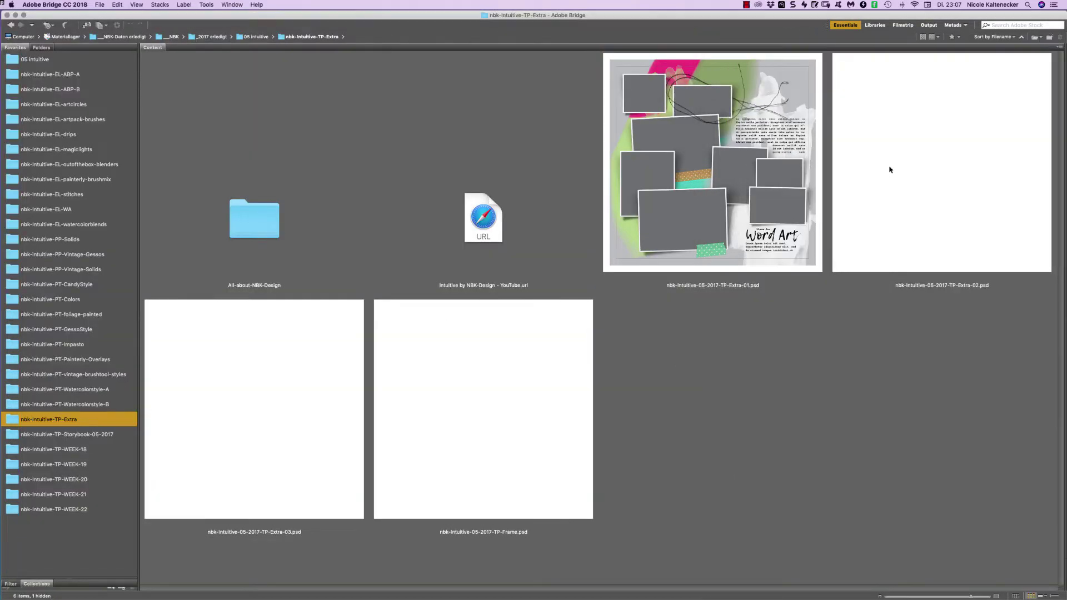
Open the template nbk-intuitive-05-2017-TP-Extra-02.psd and make all of its layers visible.
click(920, 144)
double_click(932, 139)
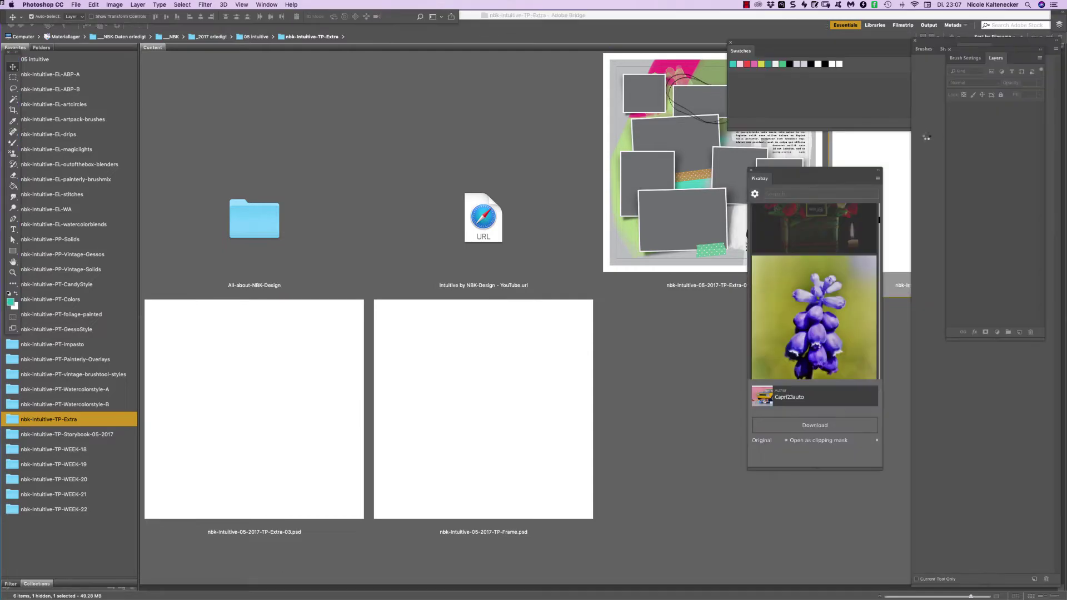
key(Return)
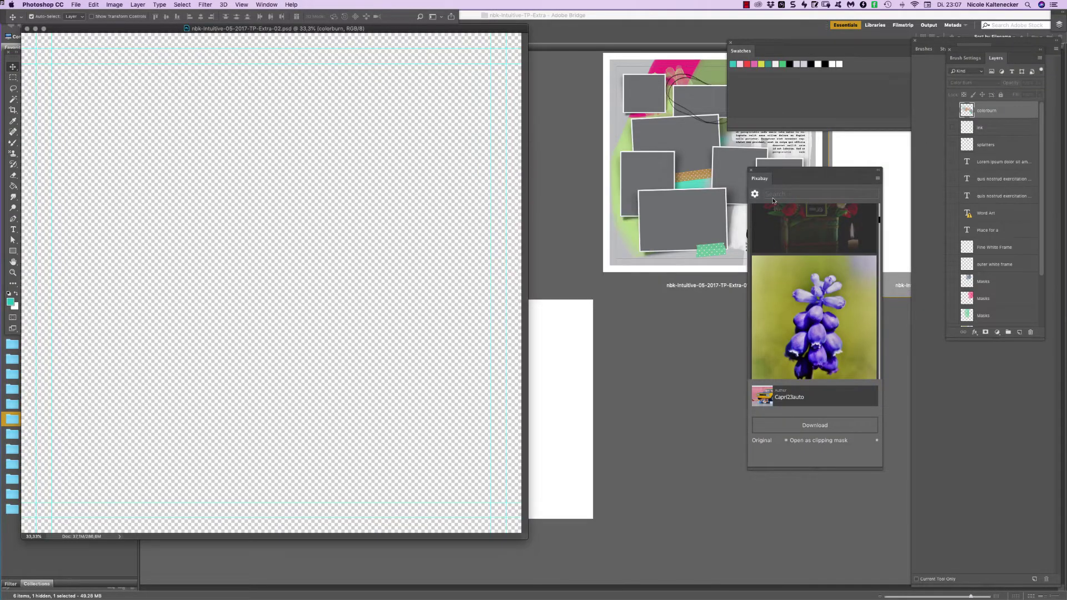
drag(952, 111, 947, 375)
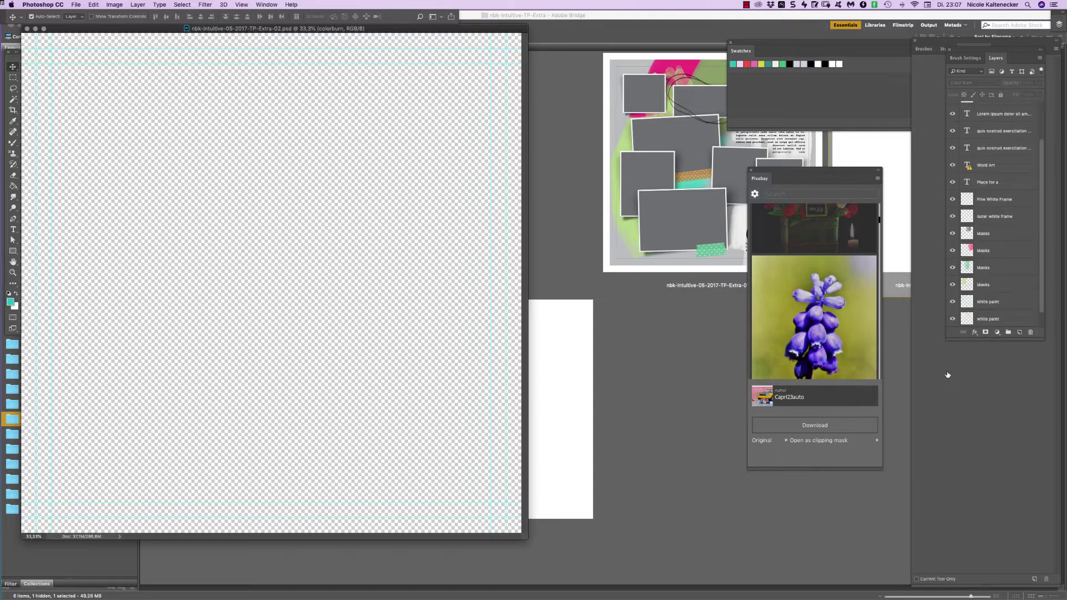
Save nbk-intuitive-05-2017-TP-Extra-02.psd with its layers shown and close it.
key(super+s)
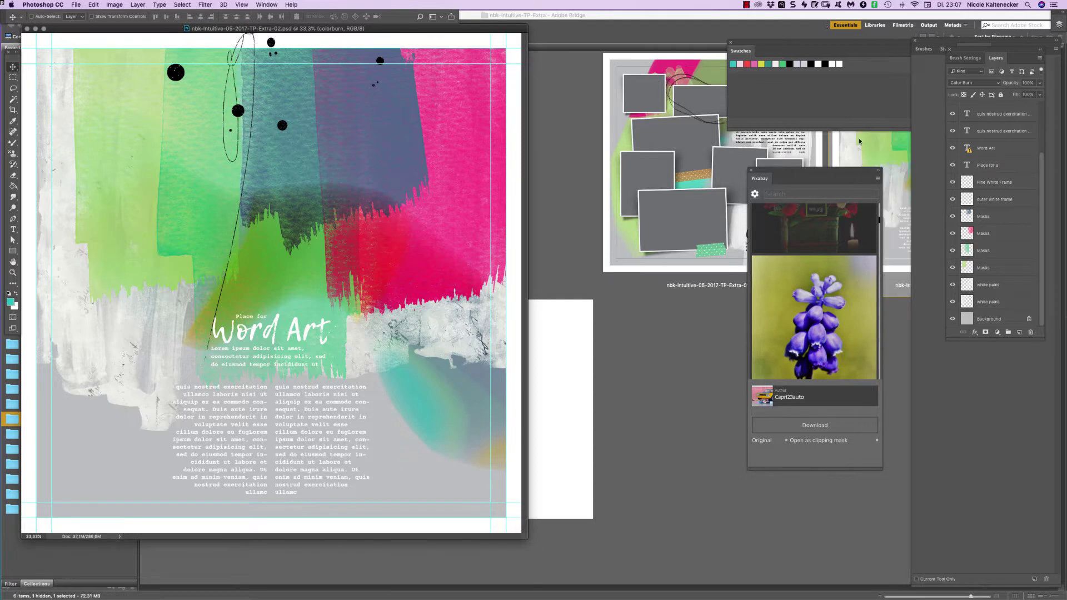
key(super)
key(super)
key(super+w)
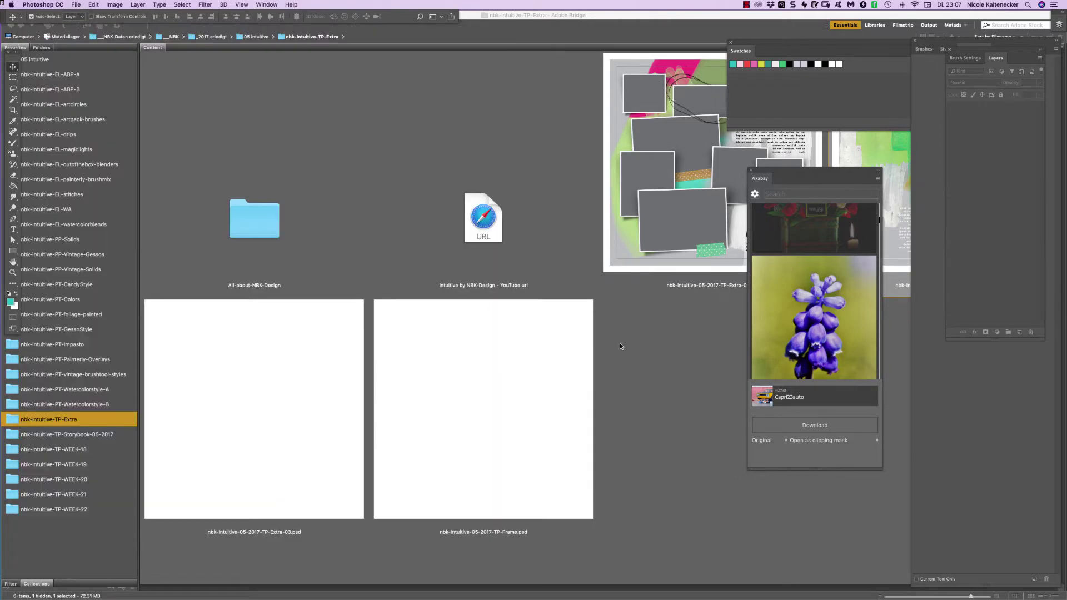
Open the template nbk-intuitive-05-2017-TP-Extra-03.psd and select the white paint on Layer 1 in the layout, nudging it slightly.
click(627, 312)
double_click(260, 425)
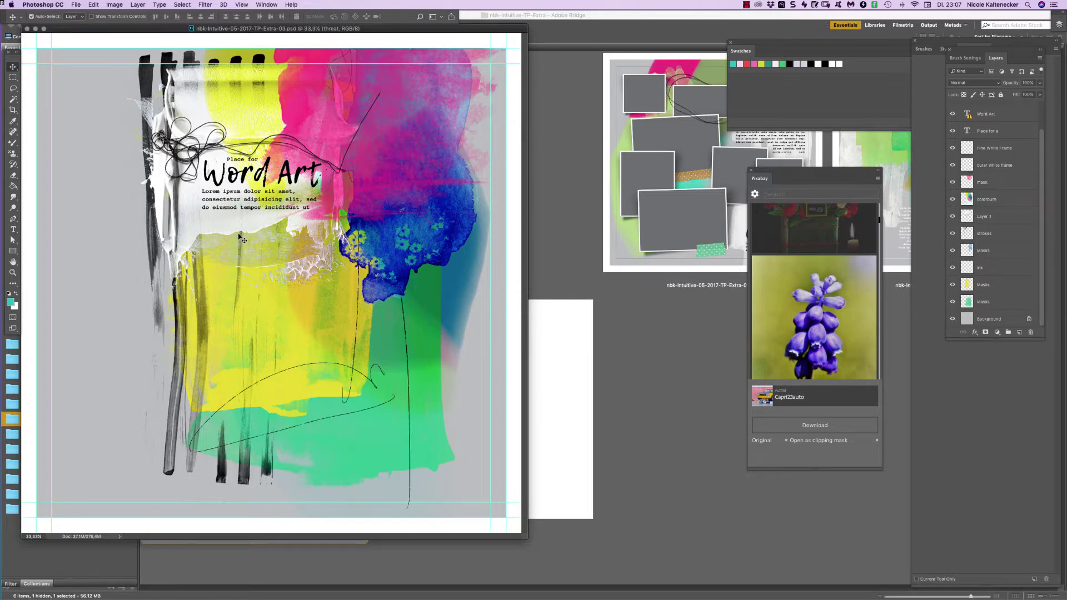
drag(236, 234, 230, 230)
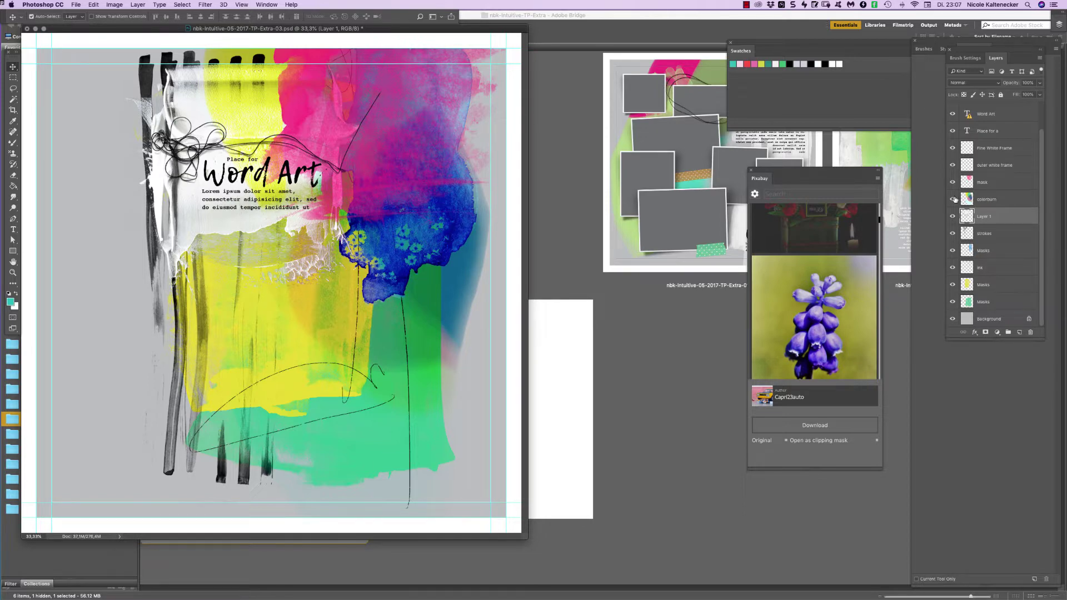
Compare the layout with the colorburn layer hidden and shown, and check which blend mode the layer uses.
click(993, 202)
click(952, 199)
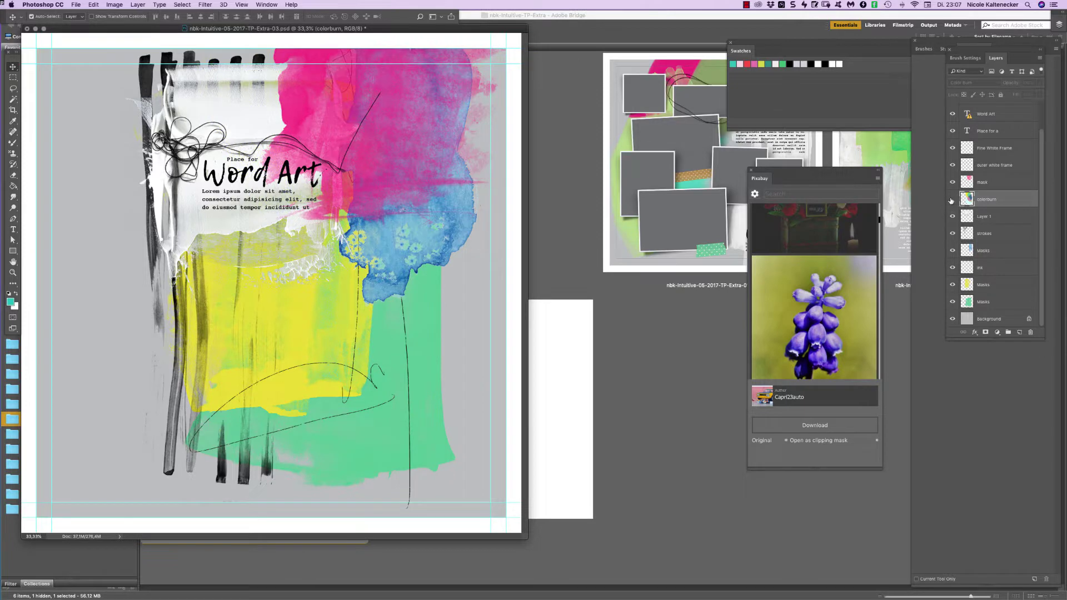
click(951, 200)
click(952, 199)
click(952, 200)
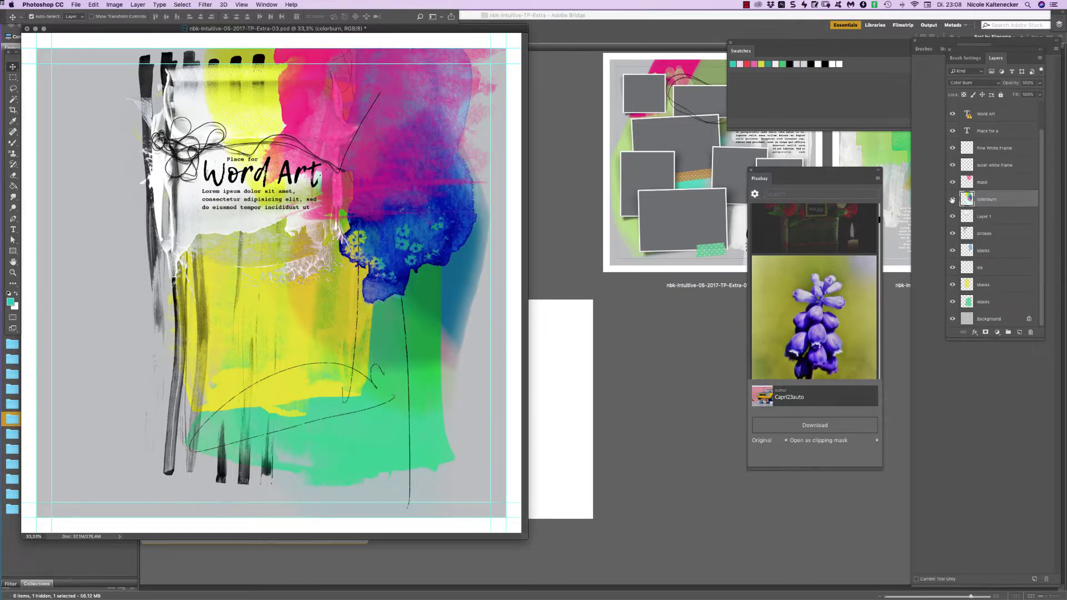
click(953, 200)
click(953, 200)
click(981, 85)
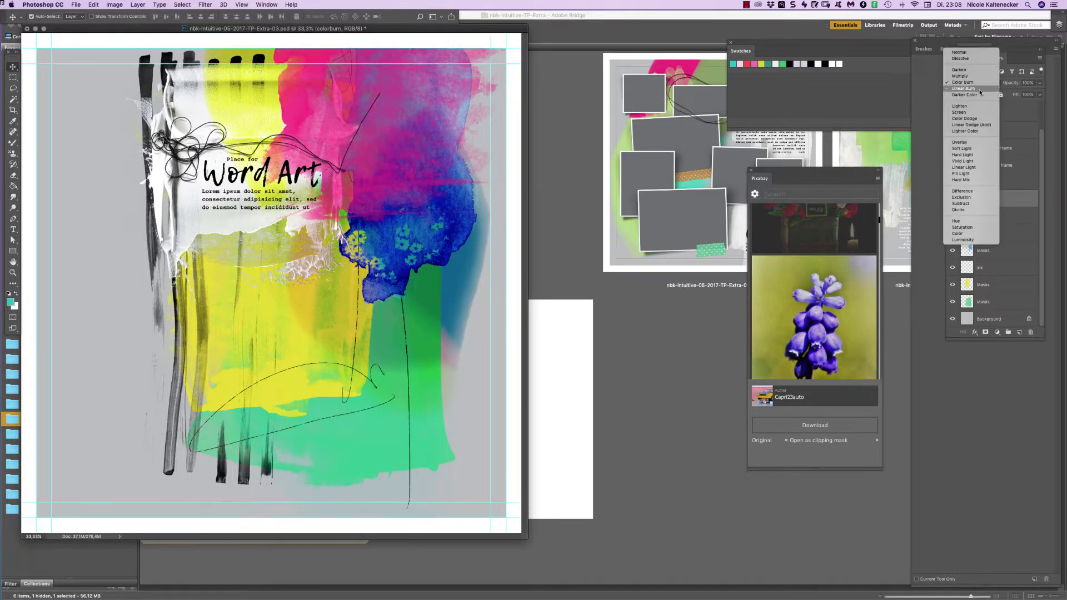
click(1012, 37)
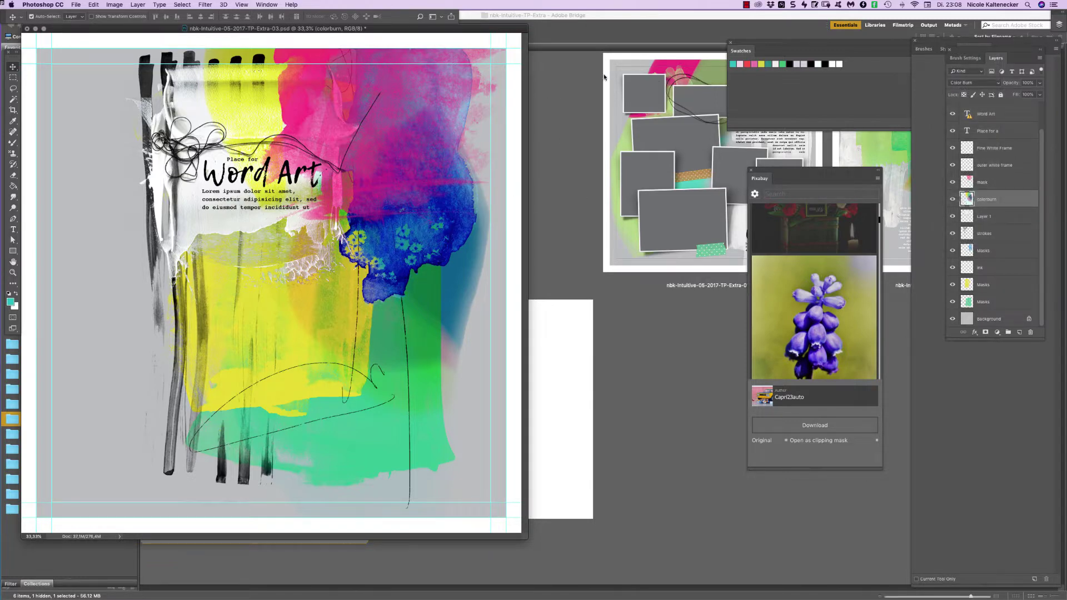
drag(487, 30, 524, 42)
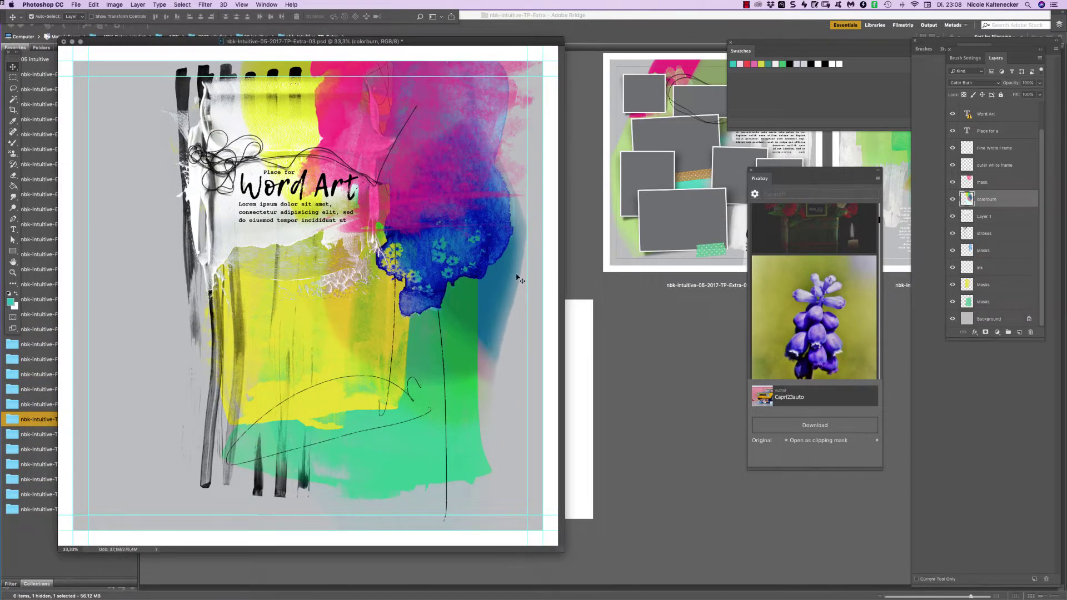
click(952, 199)
click(952, 199)
Place the purple flower picture from Pixabay as a clipping mask on the pink mask layer, undoing the added layer mask.
click(988, 187)
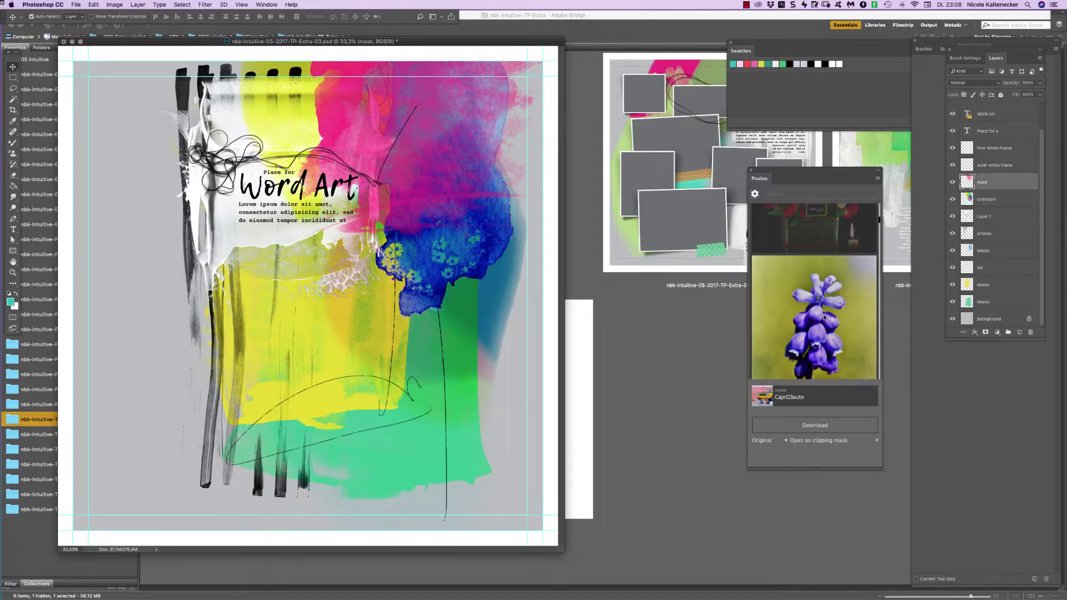
click(985, 331)
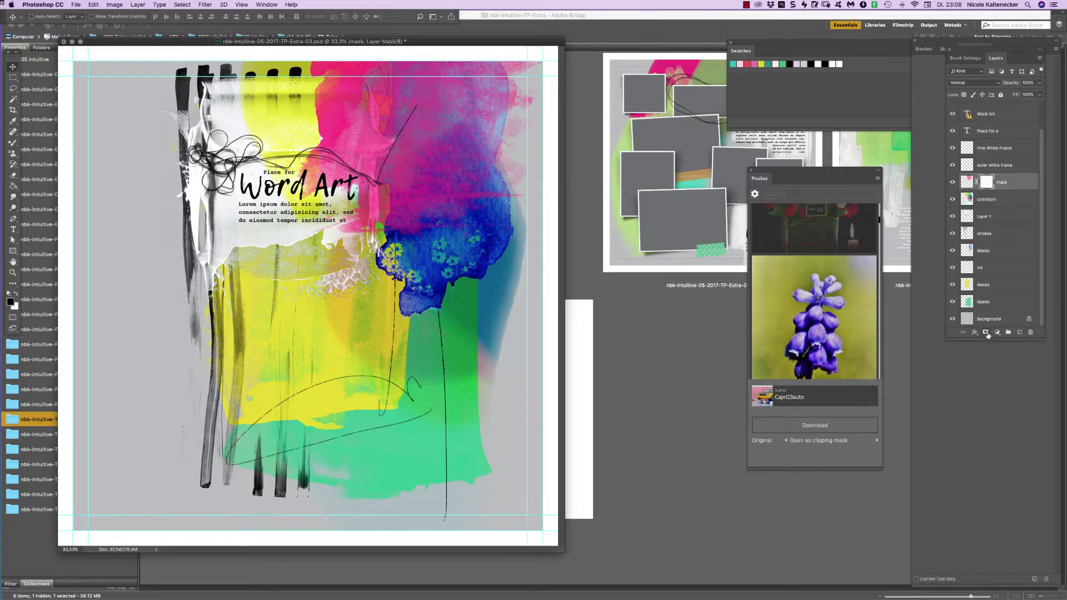
key(super+z)
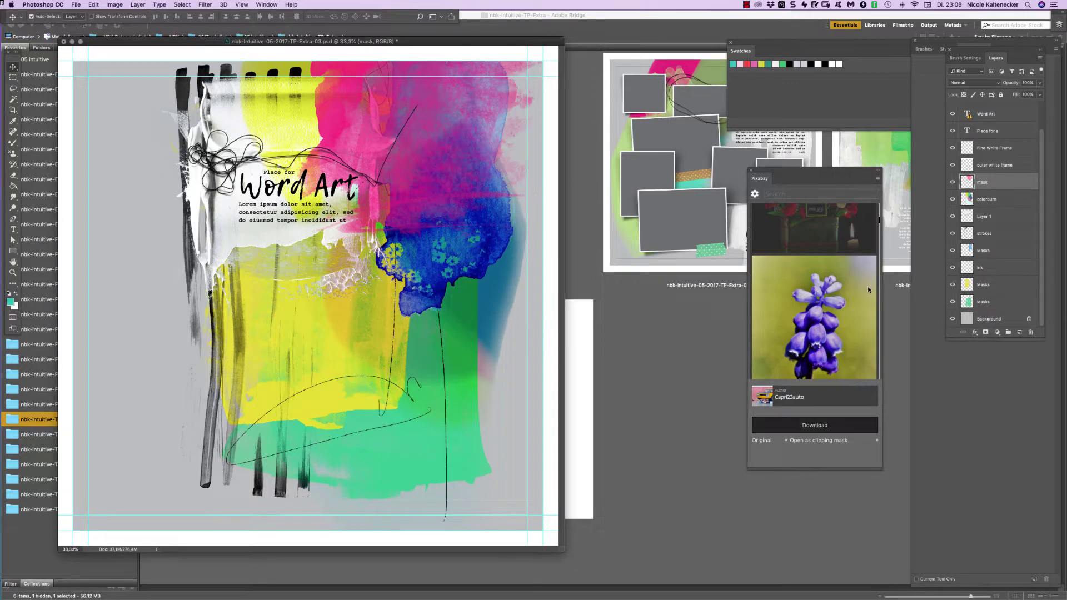
click(871, 292)
drag(392, 164, 381, 182)
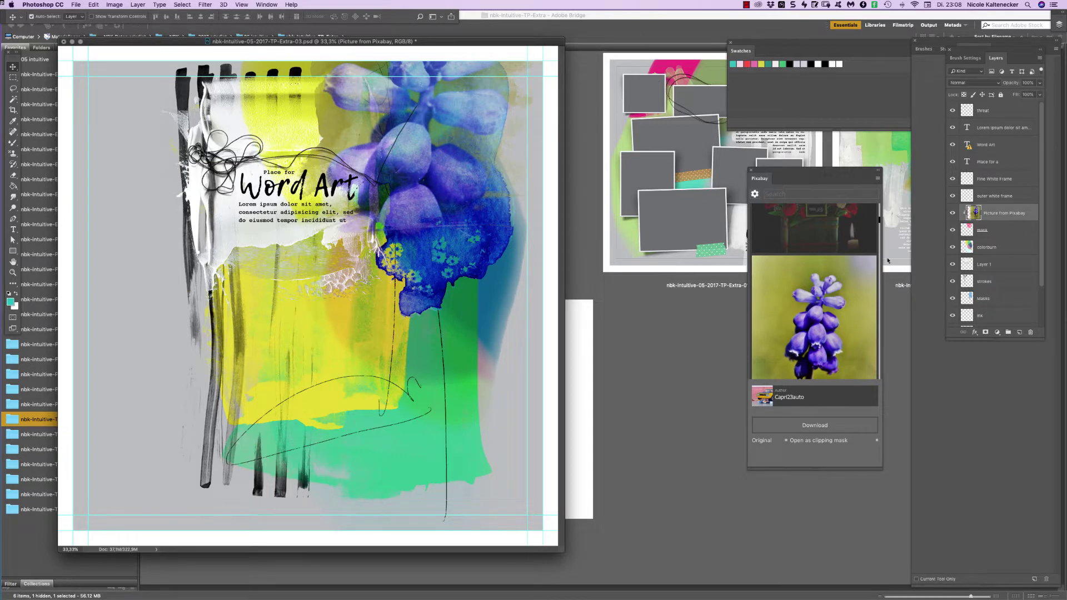
Search Pixabay for "texture" and place the dark wood plank picture as a clipping mask on the Background layer.
scroll(876, 248, down, 5)
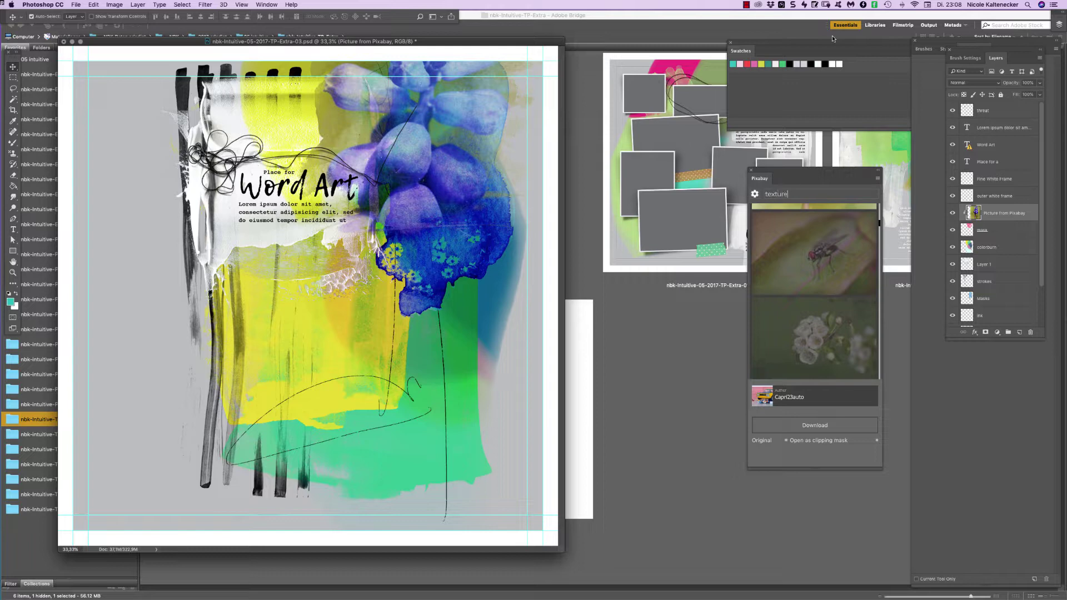
key(Return)
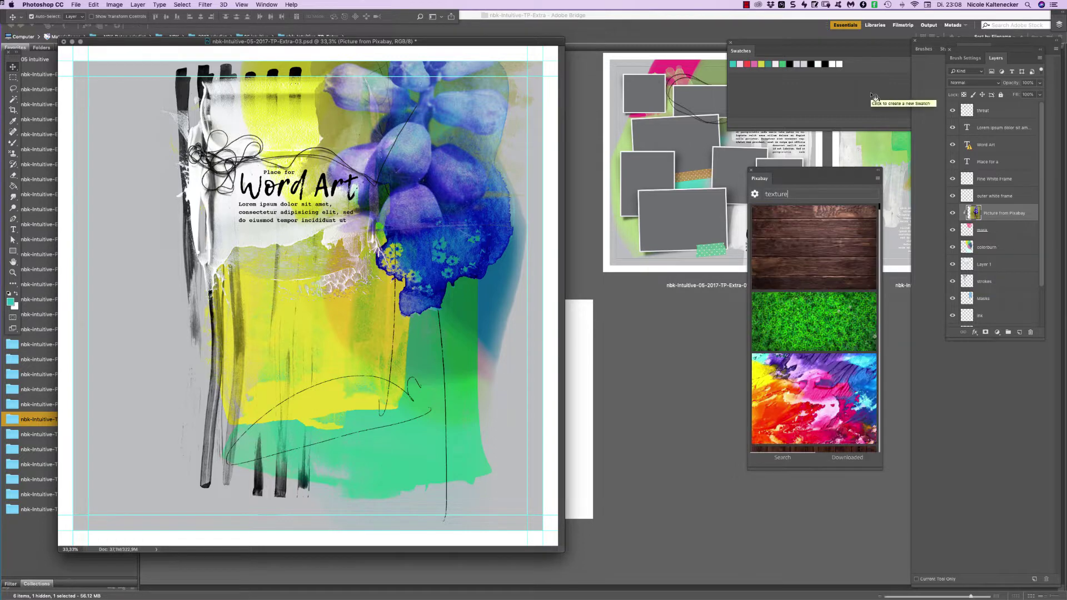
click(836, 239)
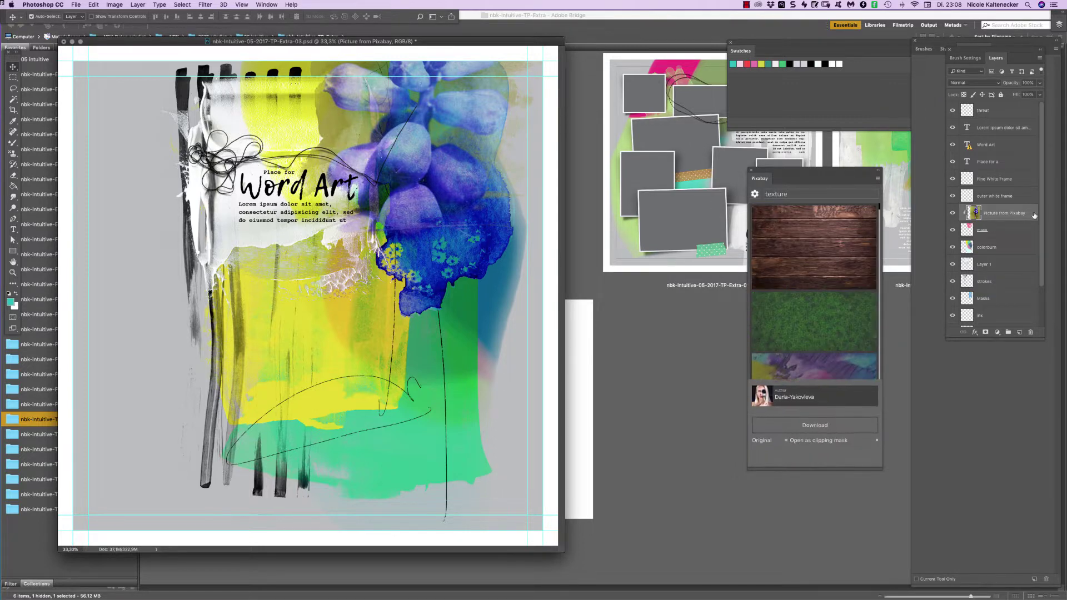
drag(1045, 285, 1045, 344)
click(998, 319)
click(817, 231)
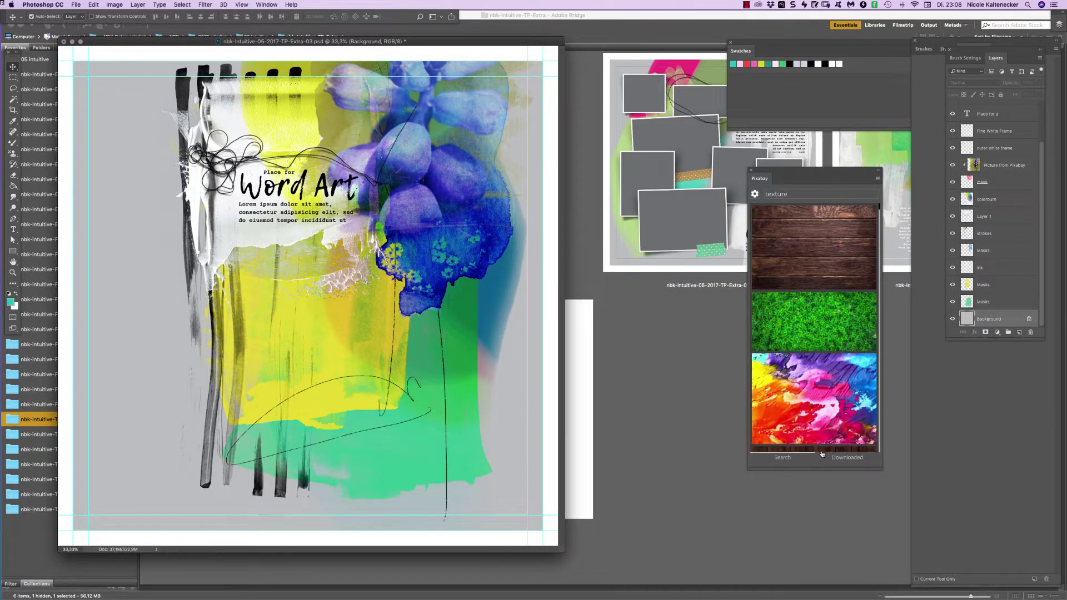
click(810, 253)
click(810, 425)
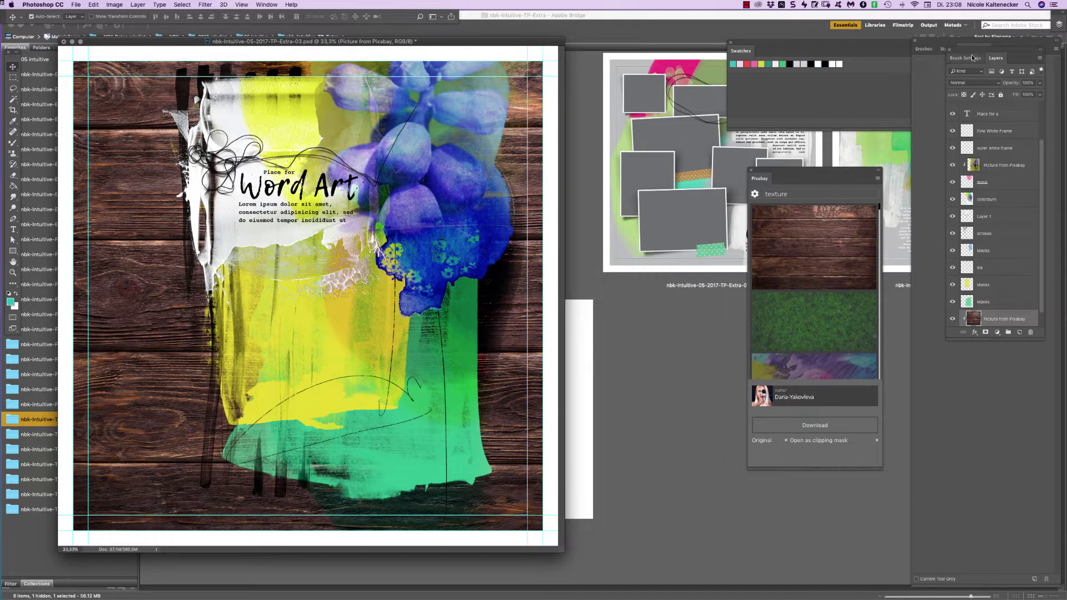
Compare the wood and flower layout with the colorburn layer hidden and shown.
click(993, 201)
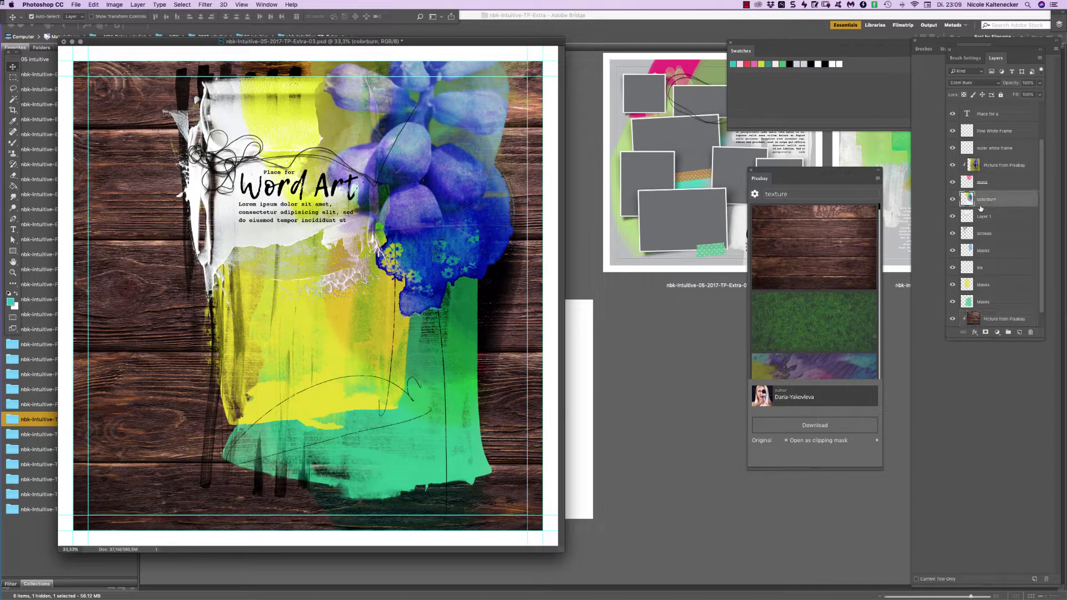
click(953, 199)
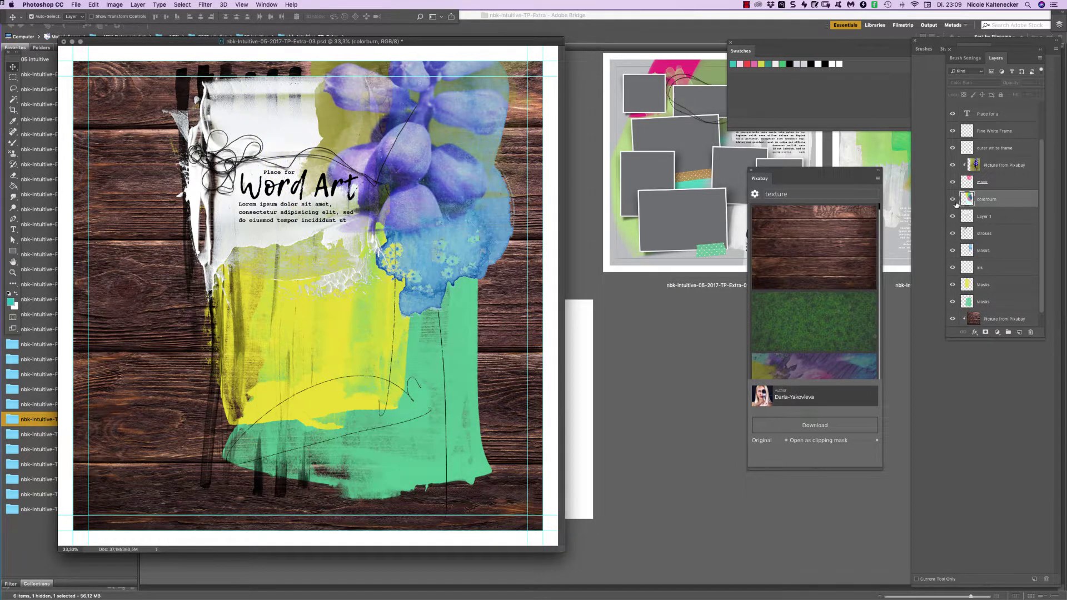
click(953, 200)
click(952, 200)
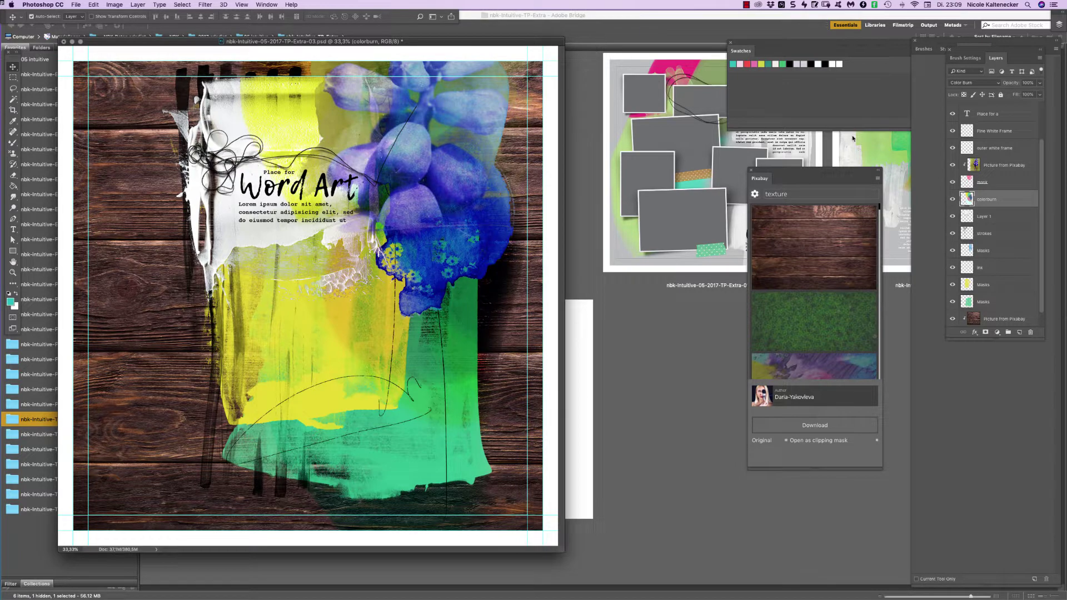
drag(514, 42, 594, 61)
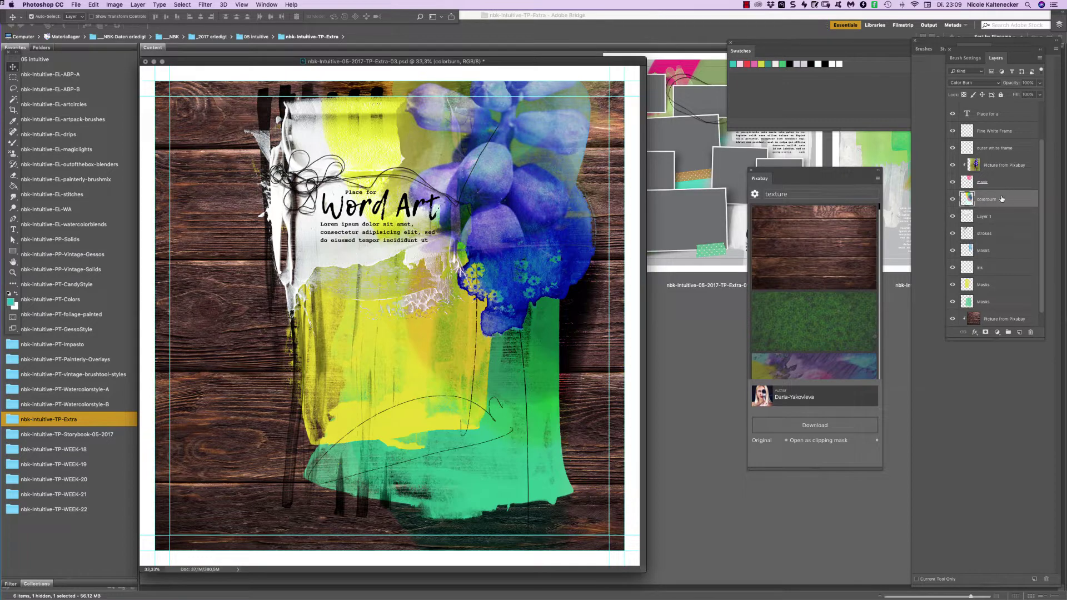
Try the Multiply, Screen, Color Dodge and Soft Light blend modes on the colorburn layer, and finish with Overlay.
drag(1006, 165, 993, 207)
click(968, 83)
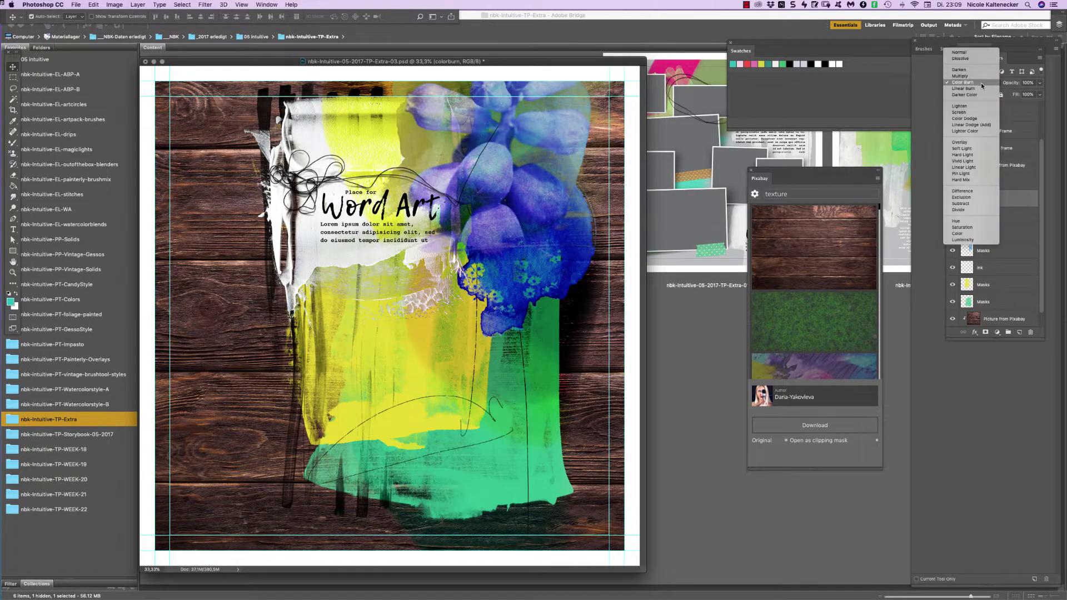
click(973, 77)
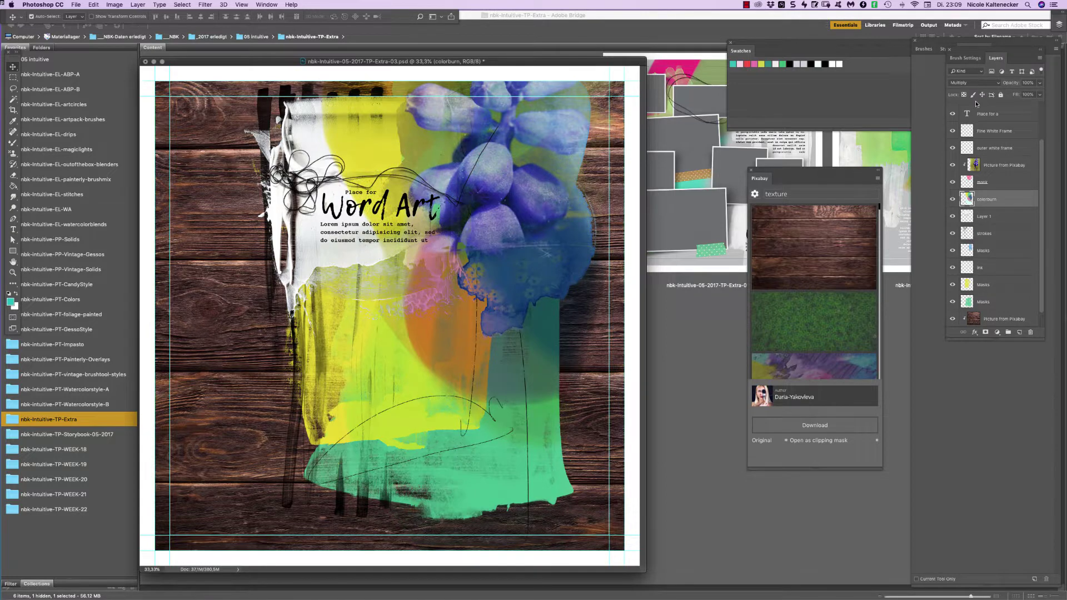
click(971, 82)
click(977, 106)
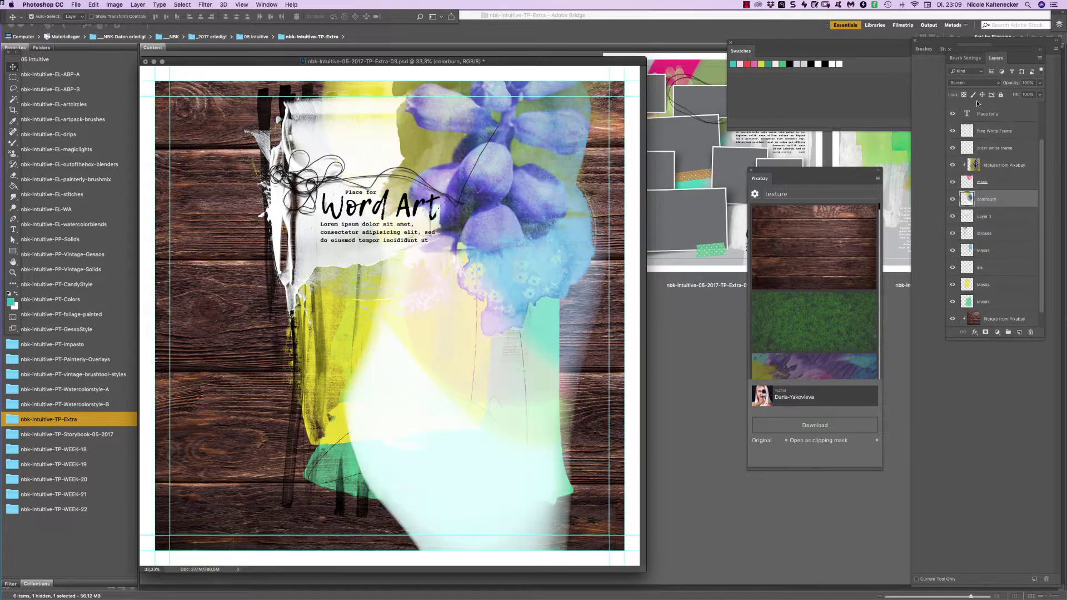
click(974, 82)
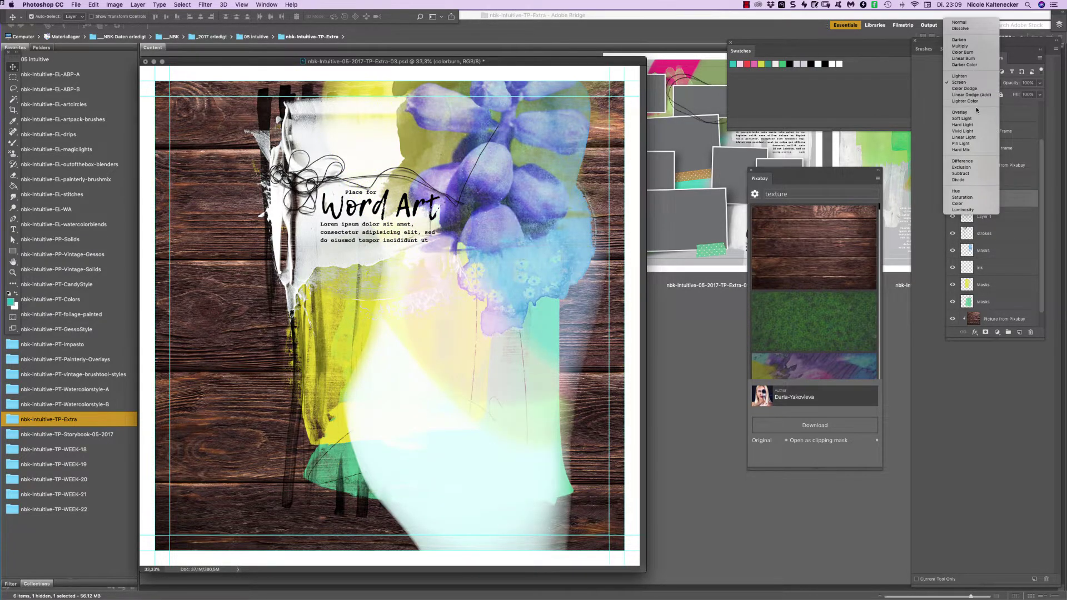
click(975, 89)
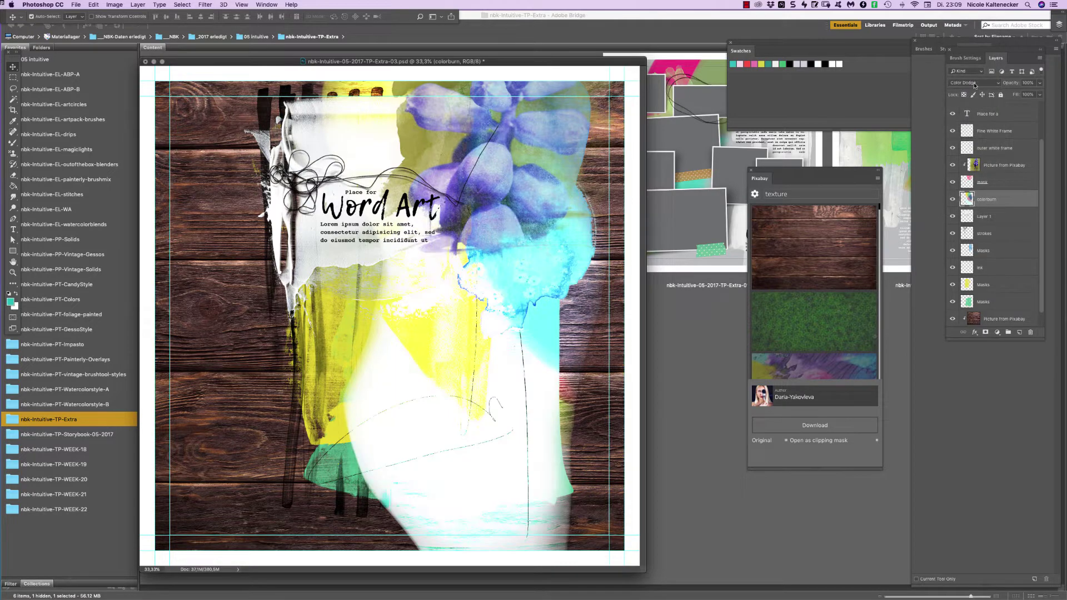
click(975, 84)
click(977, 101)
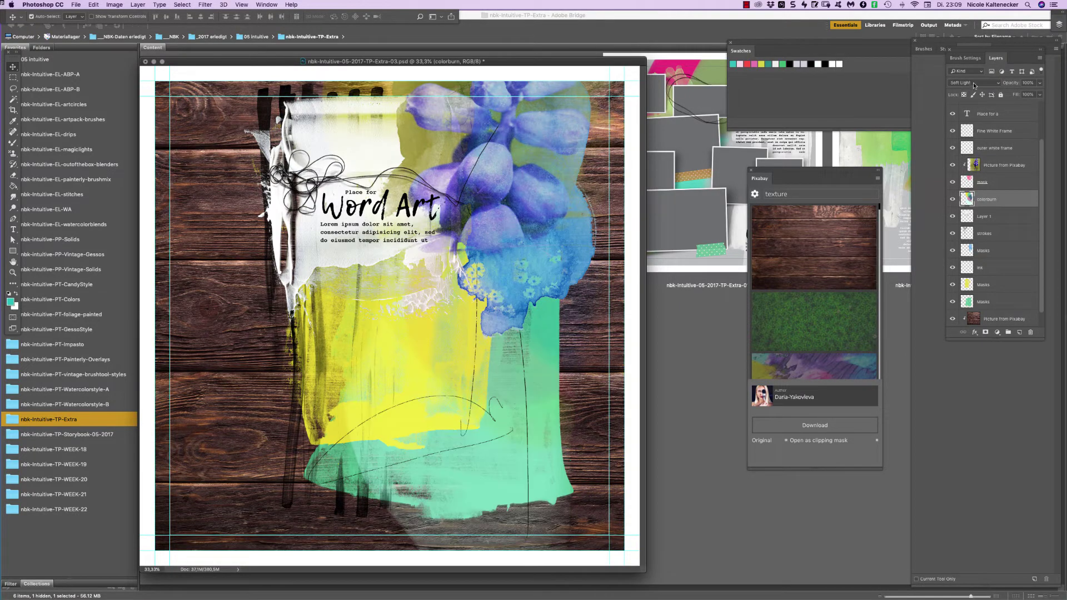
click(973, 83)
click(977, 77)
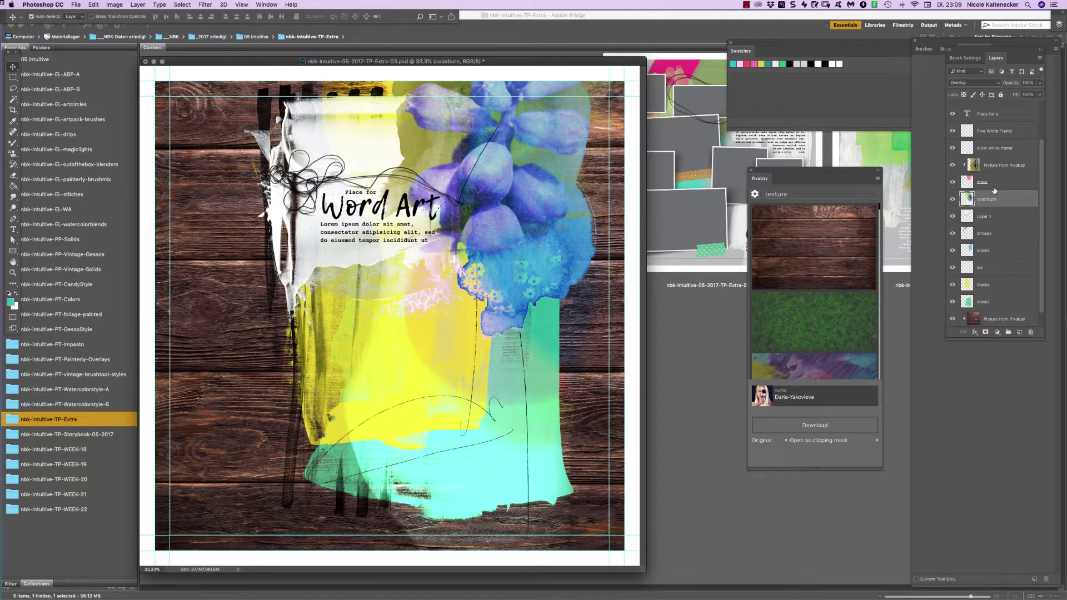
drag(612, 65, 645, 50)
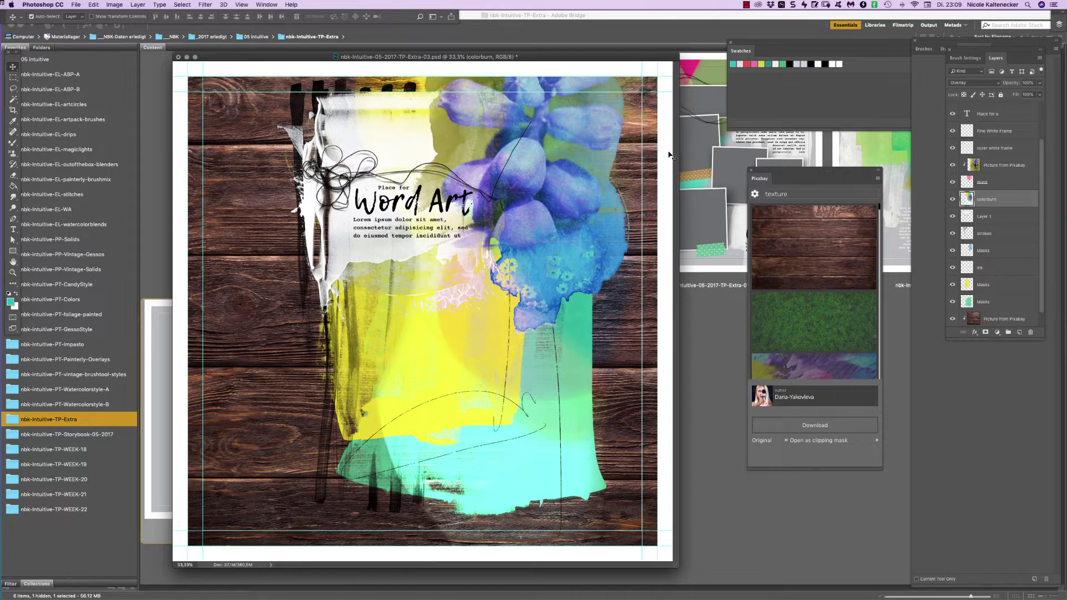
Switch to Bridge and open the template nbk-intuitive-05-2017-TP-Frame.psd in Photoshop, leaving the missing font unresolved.
click(702, 361)
click(516, 411)
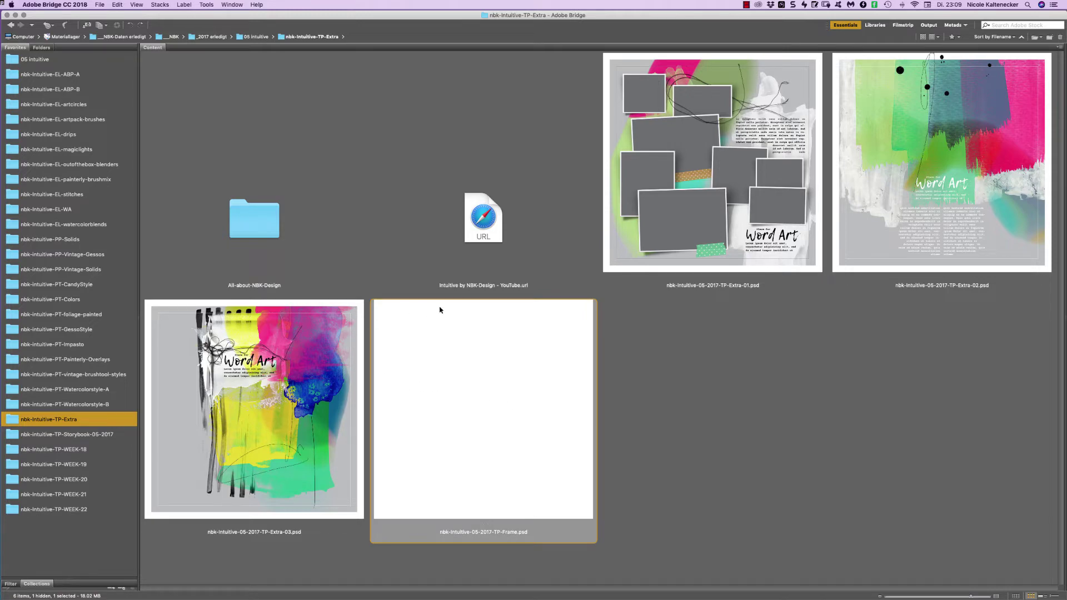
double_click(515, 374)
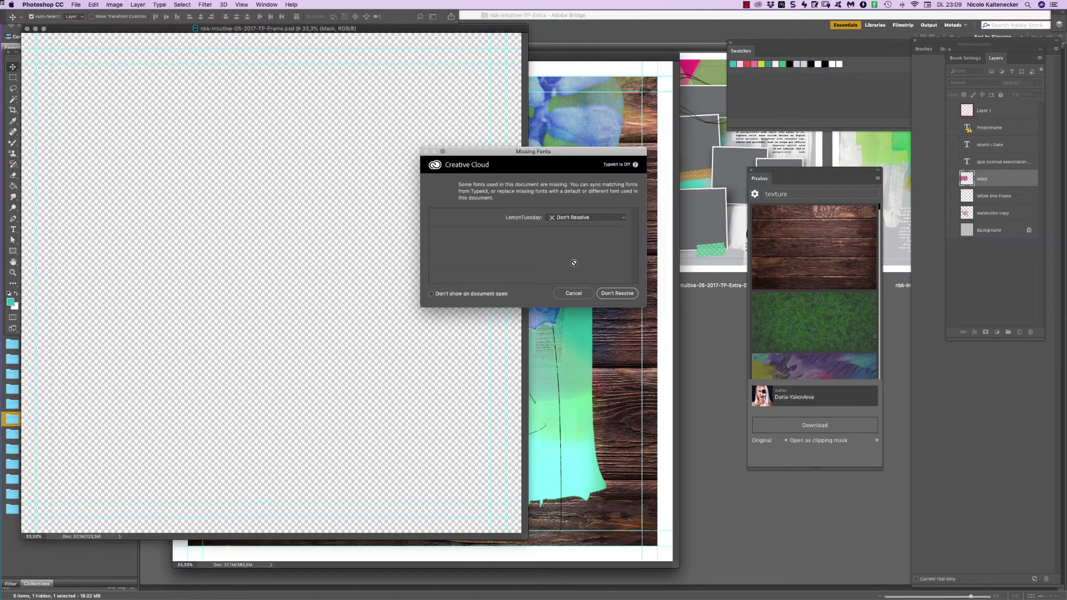
click(616, 293)
Make all layers of the Frame template visible and hide its guides in an enlarged window.
drag(481, 29, 595, 29)
drag(953, 111, 953, 230)
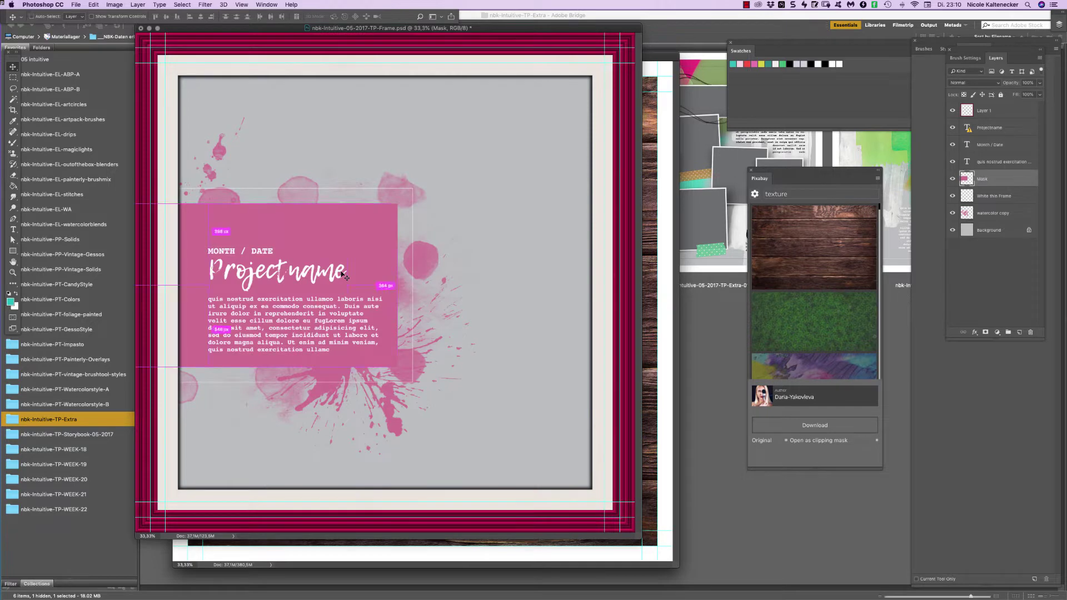
key(super+semicolon)
drag(637, 539, 703, 587)
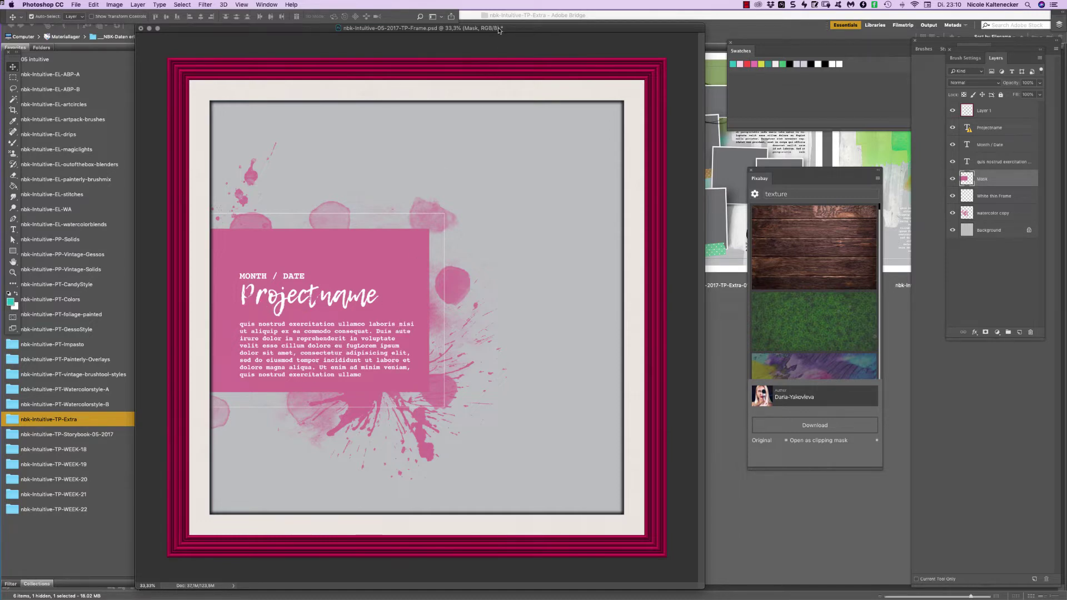
Search Pixabay for "child" and place the portrait of the curly-haired child as a clipping mask on the Background layer.
click(1023, 228)
click(795, 191)
text(ch)
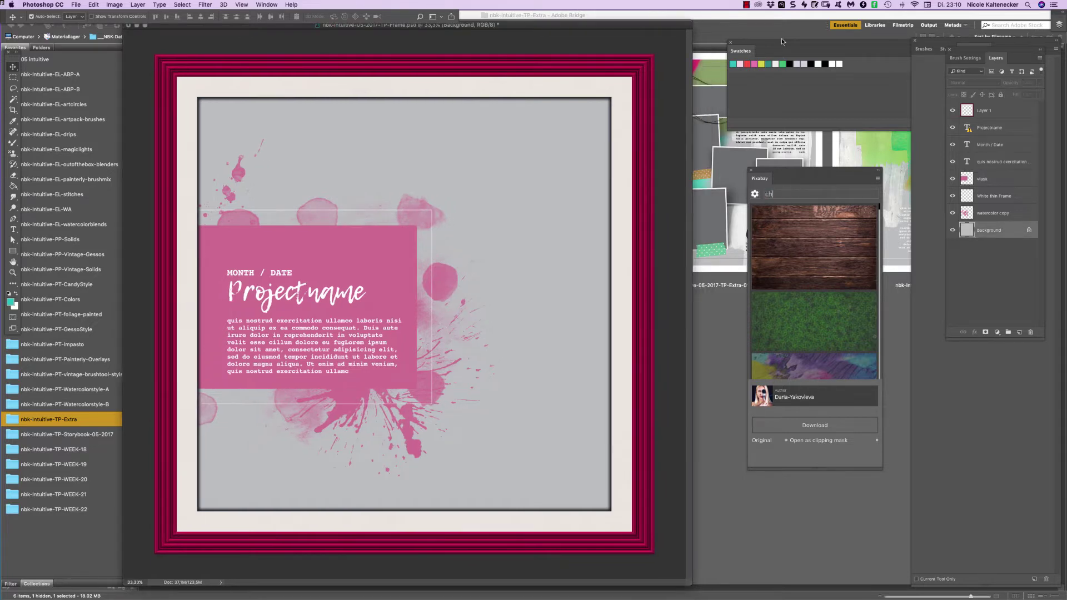
text(ild)
key(Return)
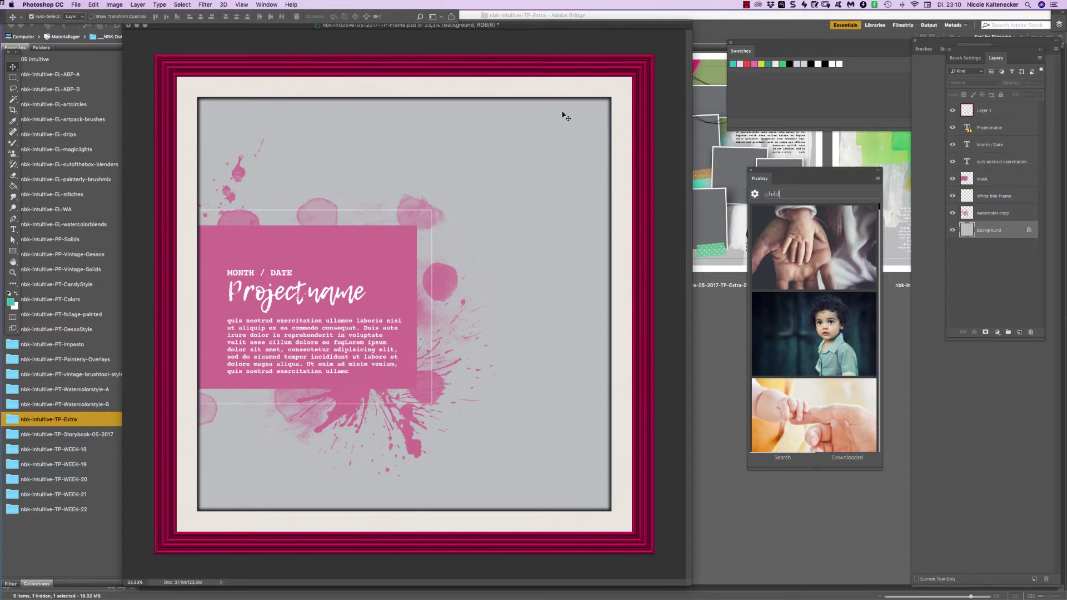
click(815, 319)
click(818, 425)
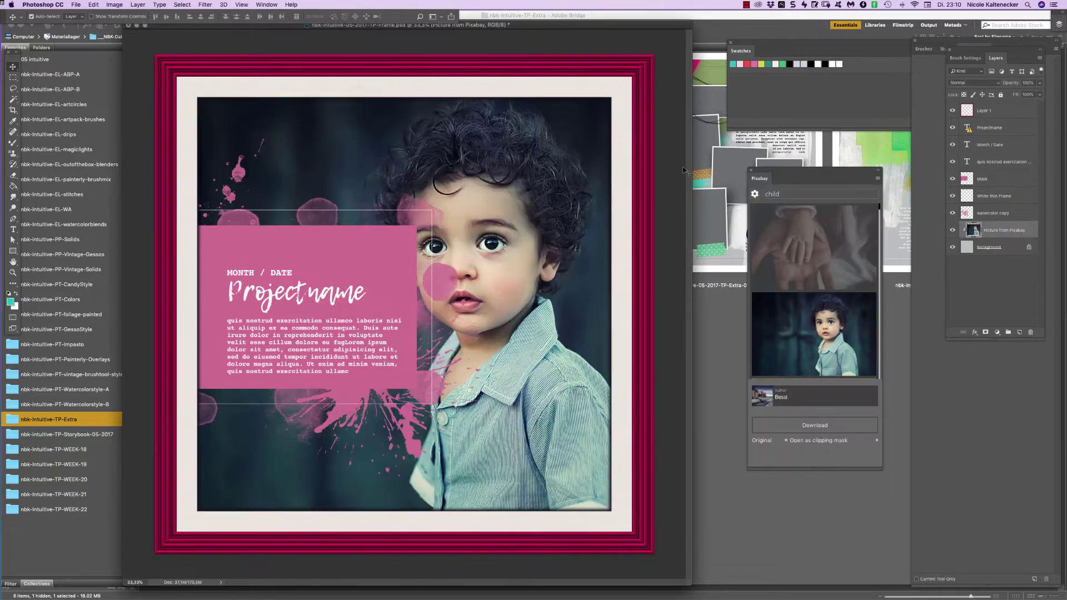
Shift the placed child portrait to the right inside the frame, so the face clears the pink text block.
key(ctrl+t)
drag(517, 348, 558, 339)
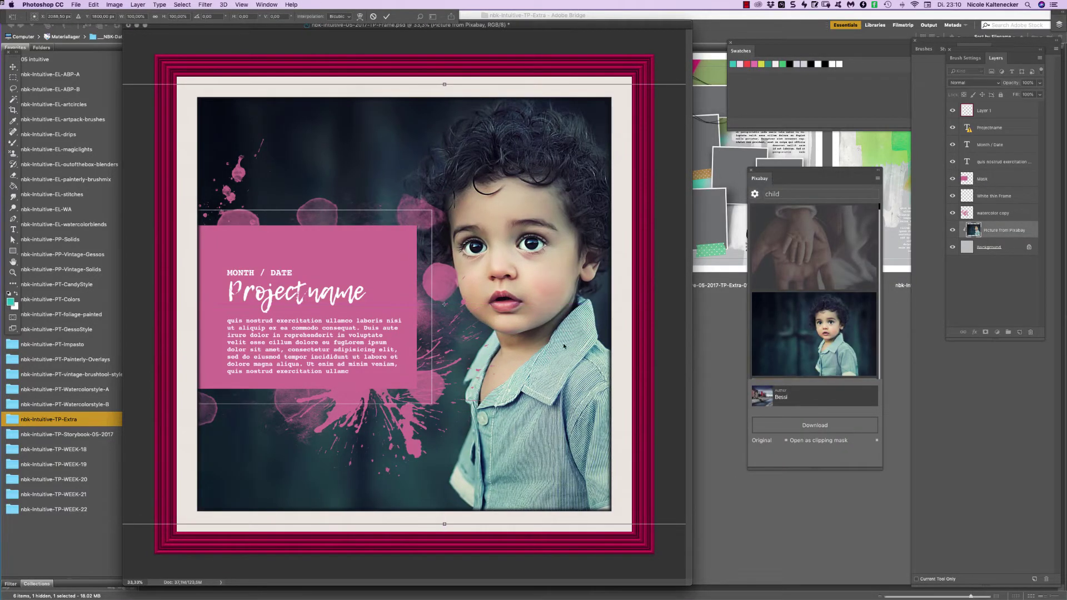
key(Return)
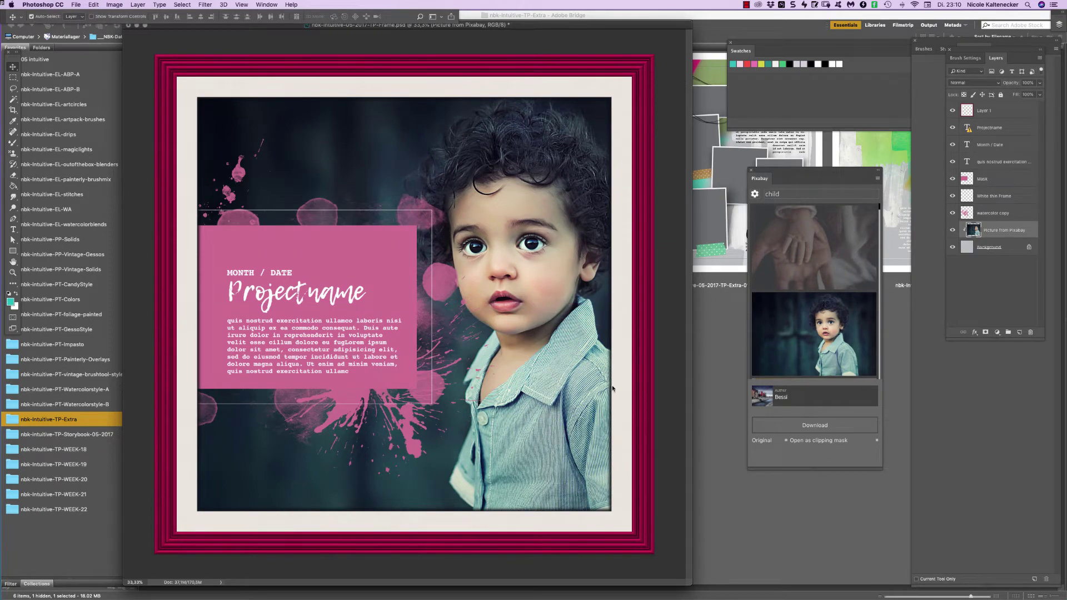
Select the Mask layer of the Frame template and search Pixabay for "texture".
drag(640, 29, 640, 40)
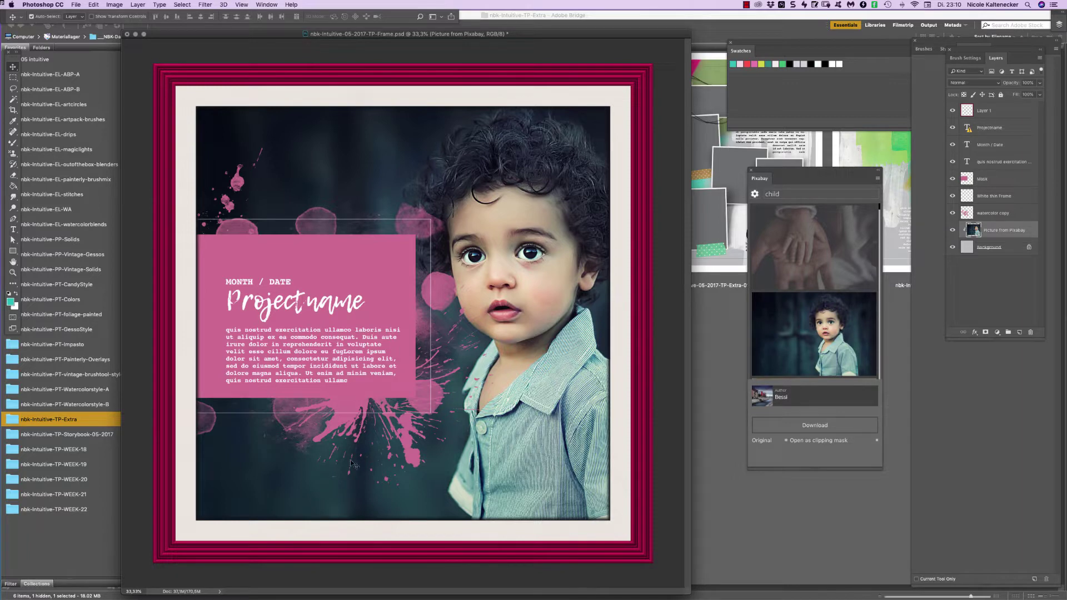
click(967, 178)
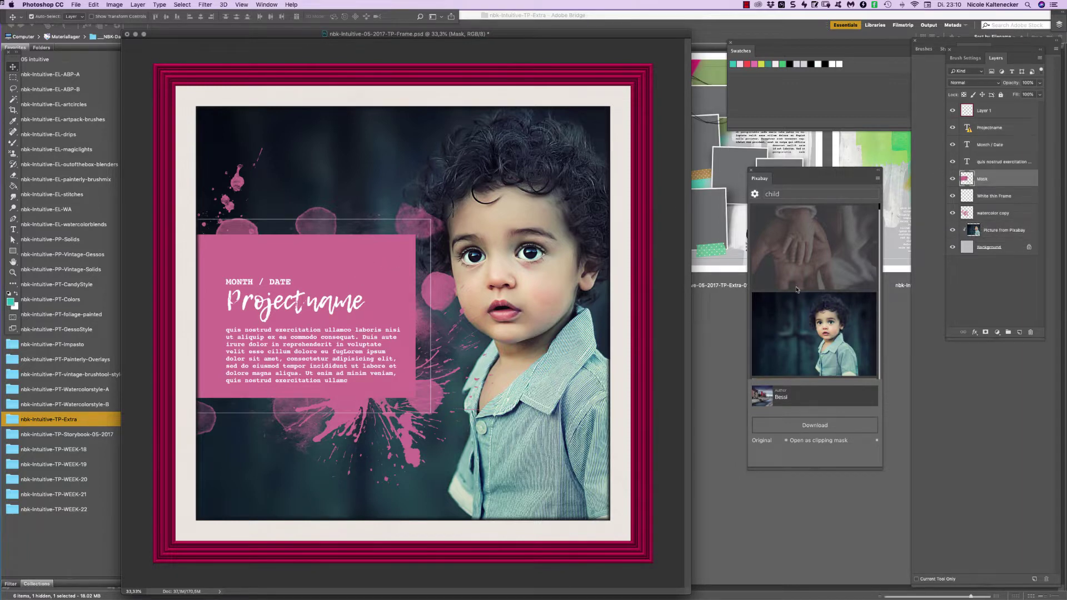
double_click(800, 191)
text(texture)
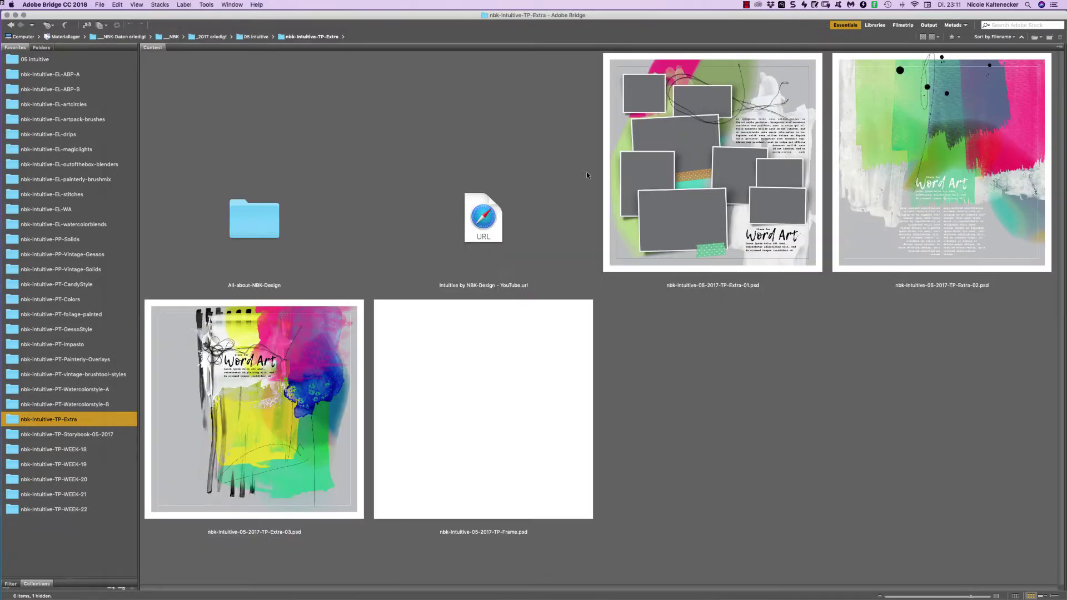
Switch to Bridge, open nbk-intuitive-PP-Vintage-Gessos7.jpg in Photoshop, and copy the whole paper before closing it.
click(97, 255)
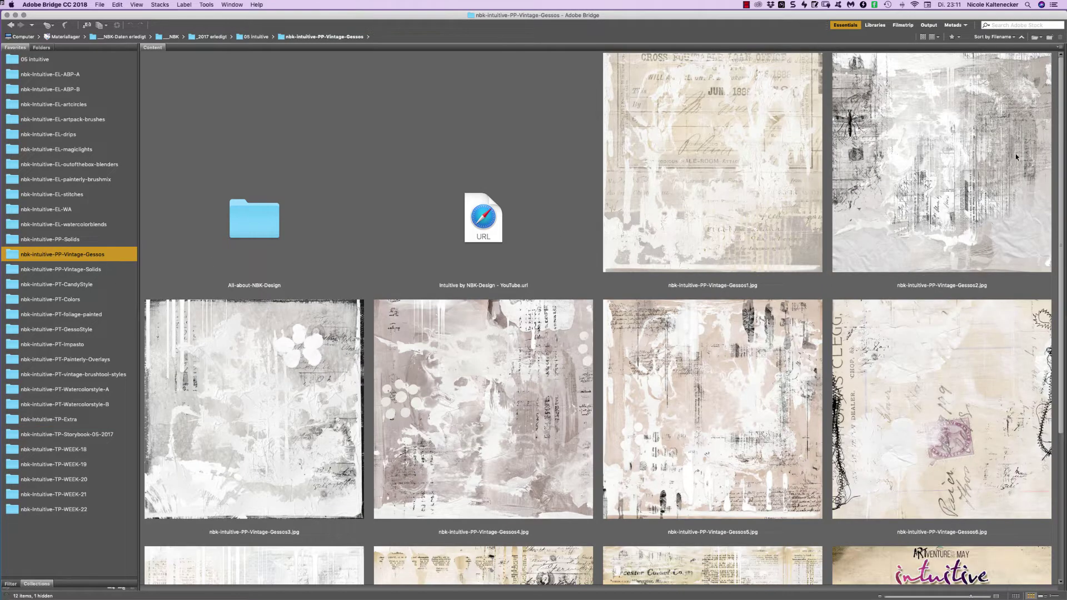
scroll(1015, 158, down, 5)
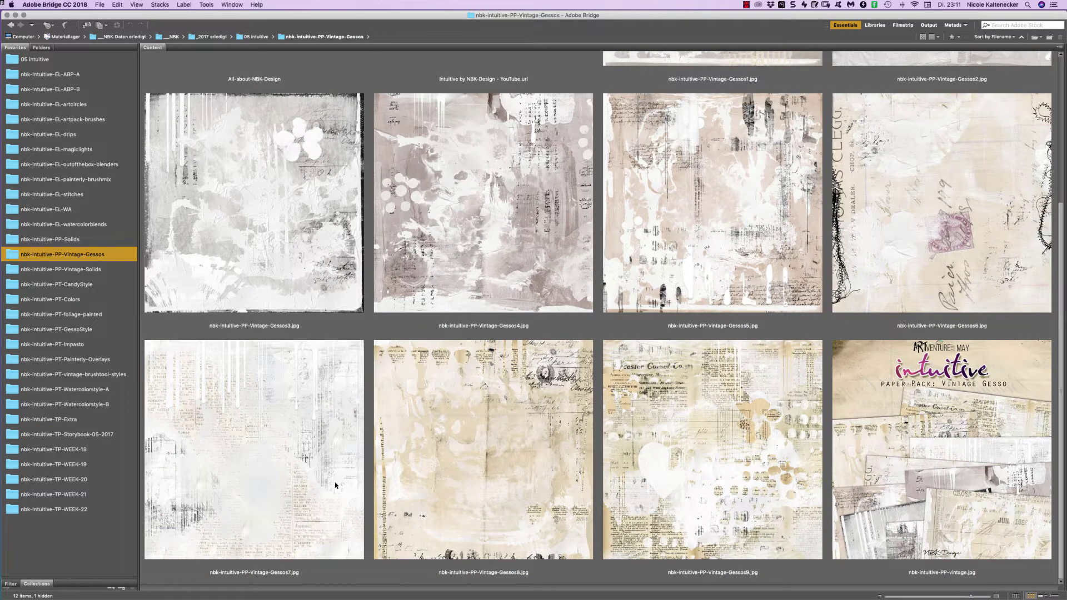
double_click(345, 477)
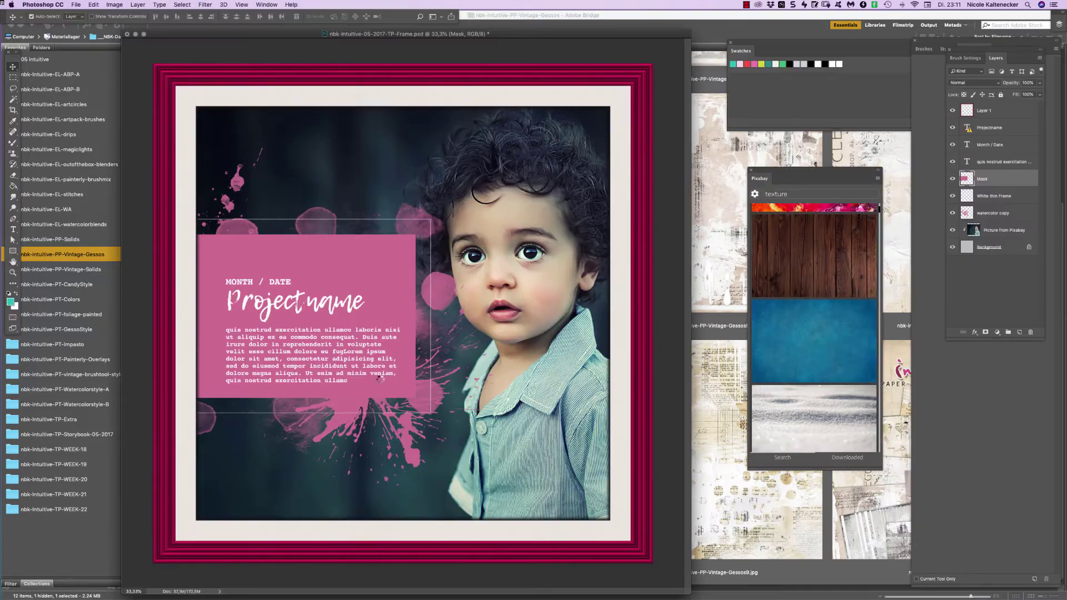
key(super+a)
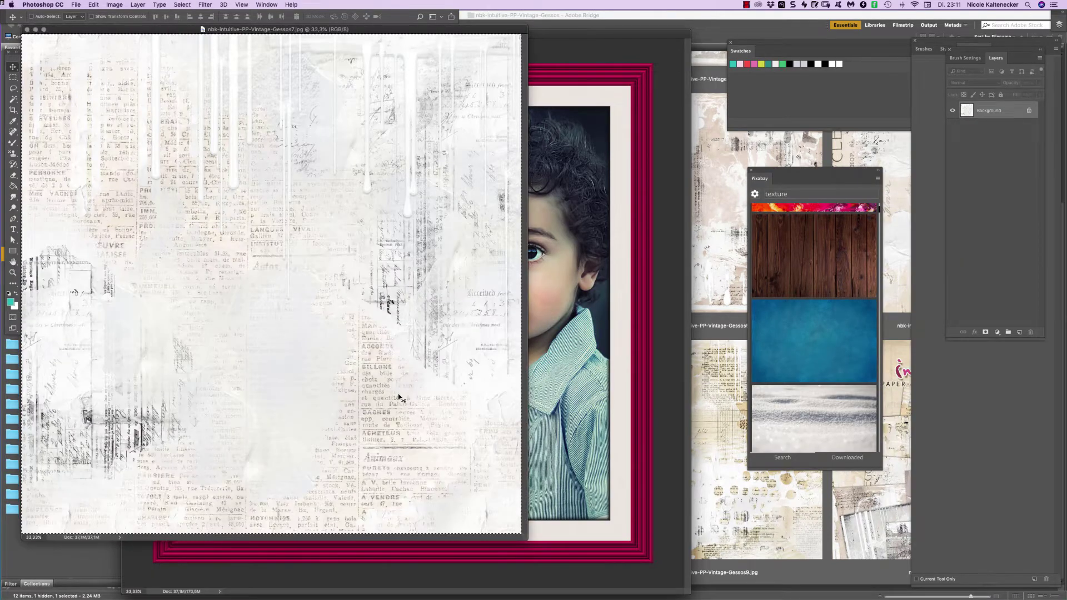
key(super+c)
key(super+w)
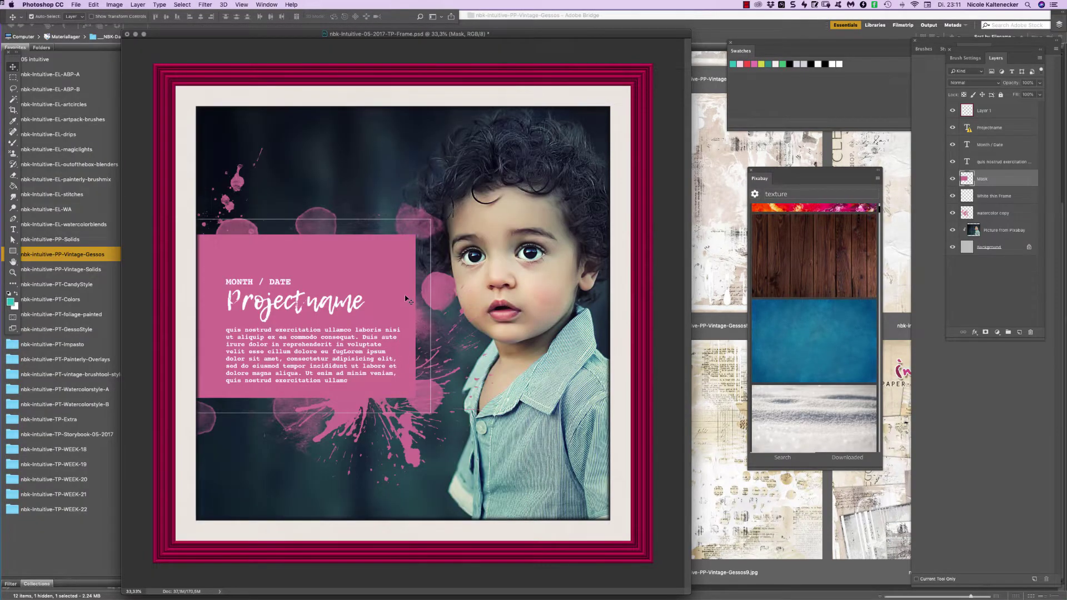
Paste the vintage paper clipped to the Mask layer and clip a duplicate of it to the watercolor copy layer.
key(super+v)
key(super+alt+g)
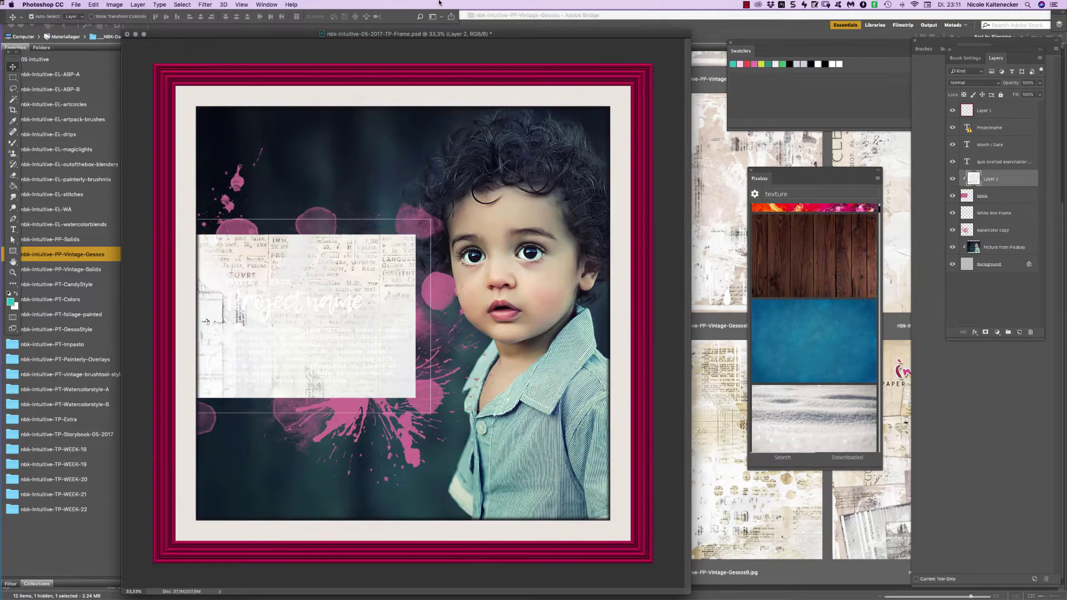
drag(1004, 179, 1002, 223)
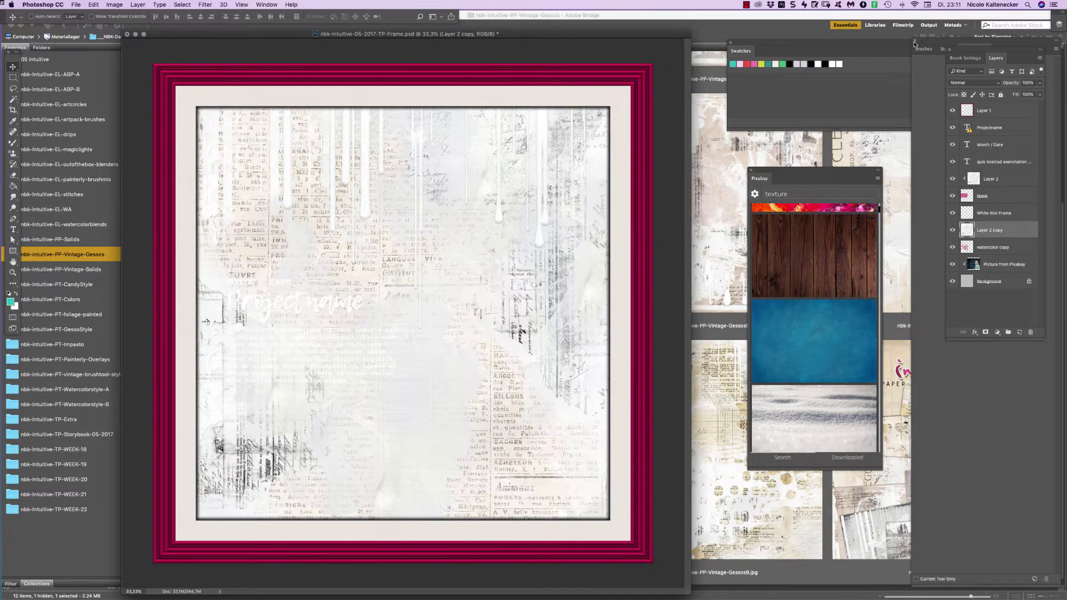
key(super+alt+g)
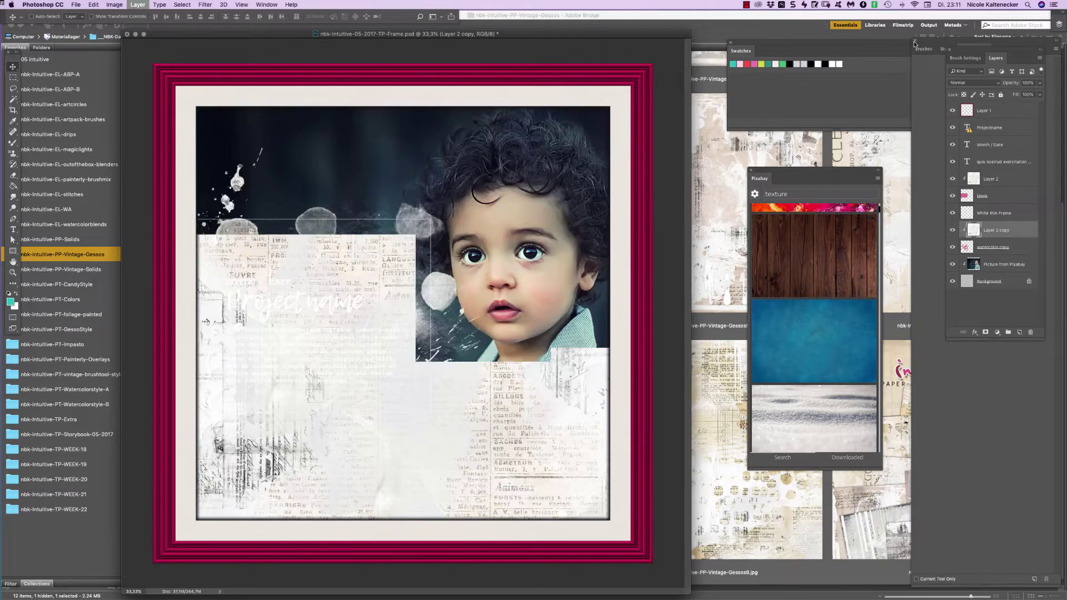
Fill the Projectname, Month / Date and body text layers with black.
click(1006, 126)
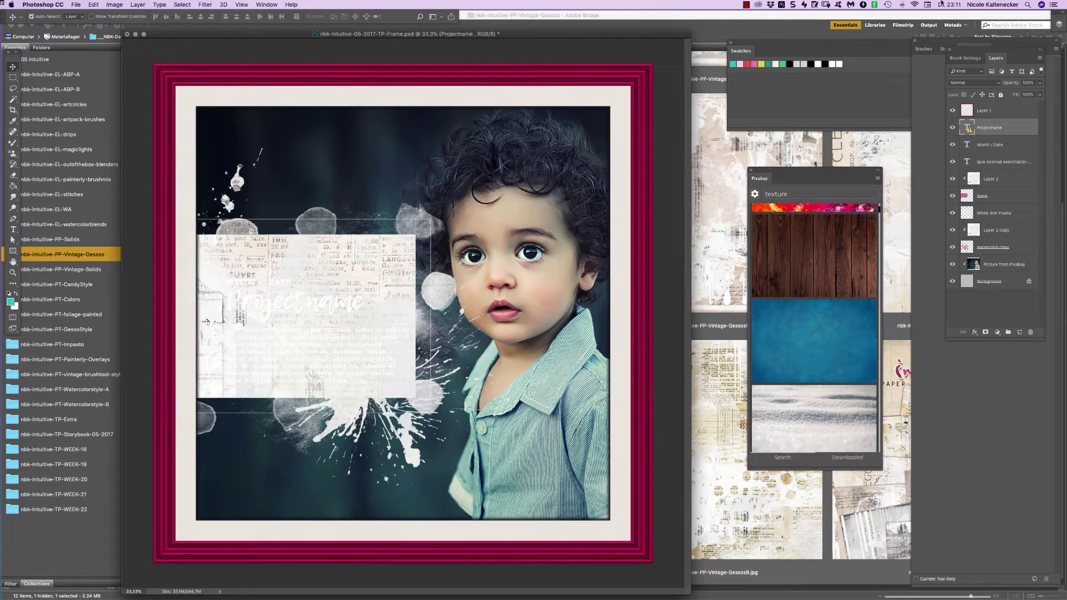
key(d)
key(alt+BackSpace)
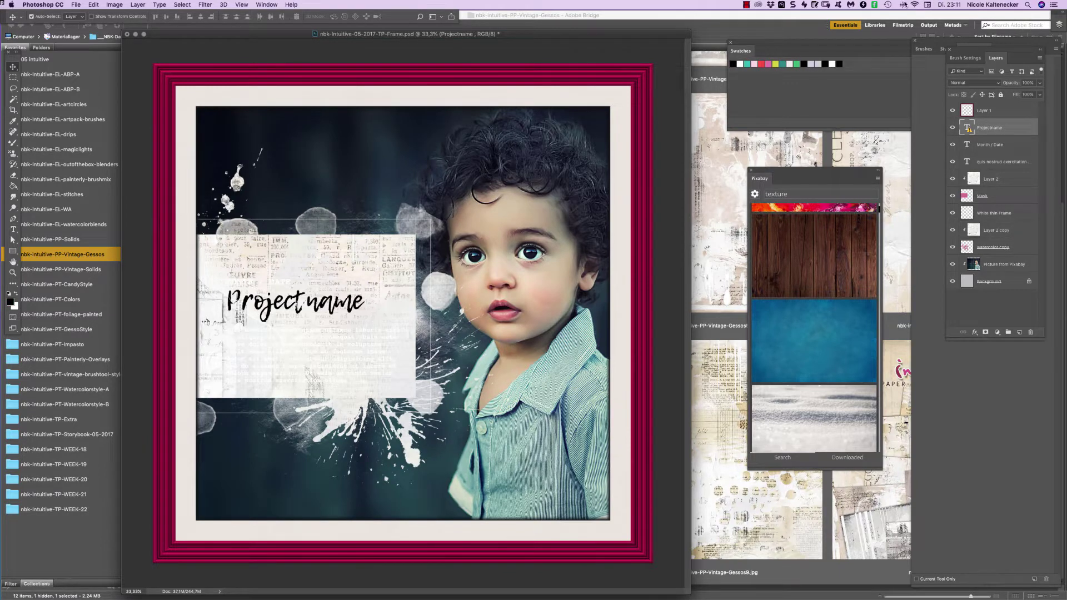
click(1007, 146)
key(alt+BackSpace)
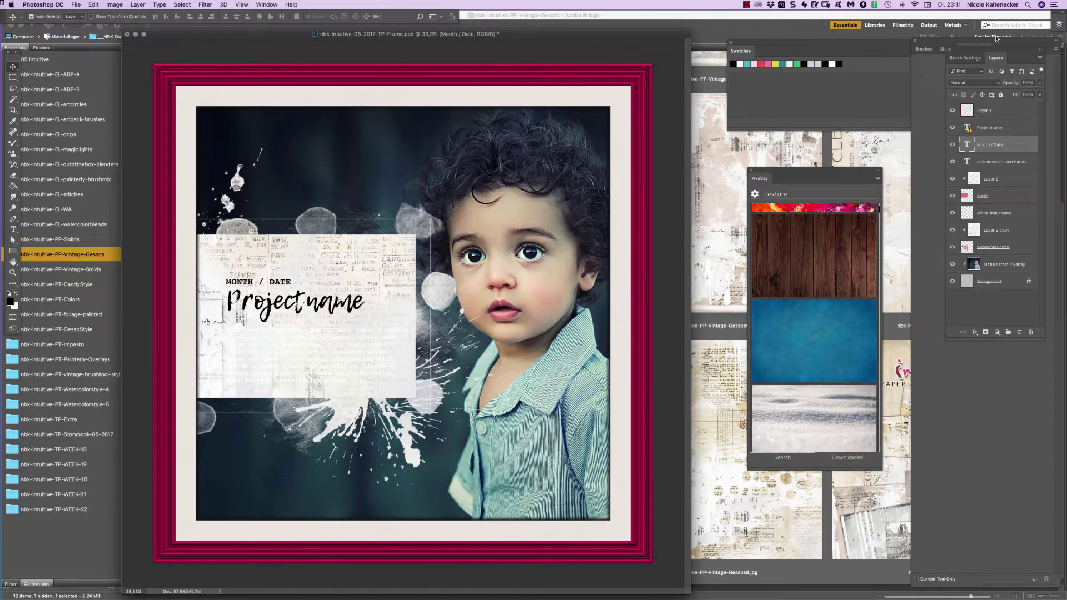
click(995, 159)
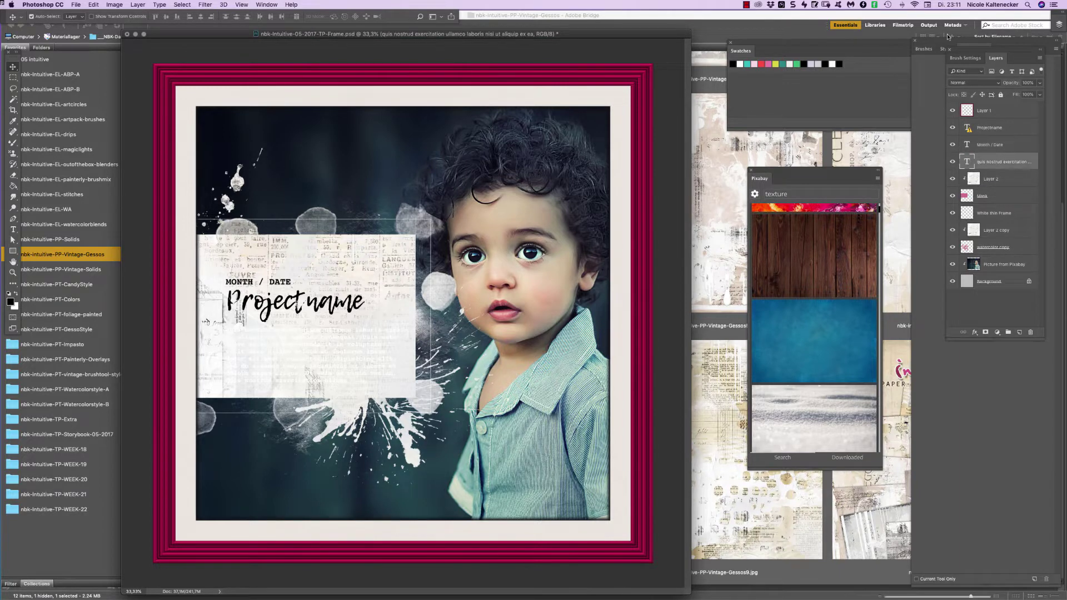
key(alt+BackSpace)
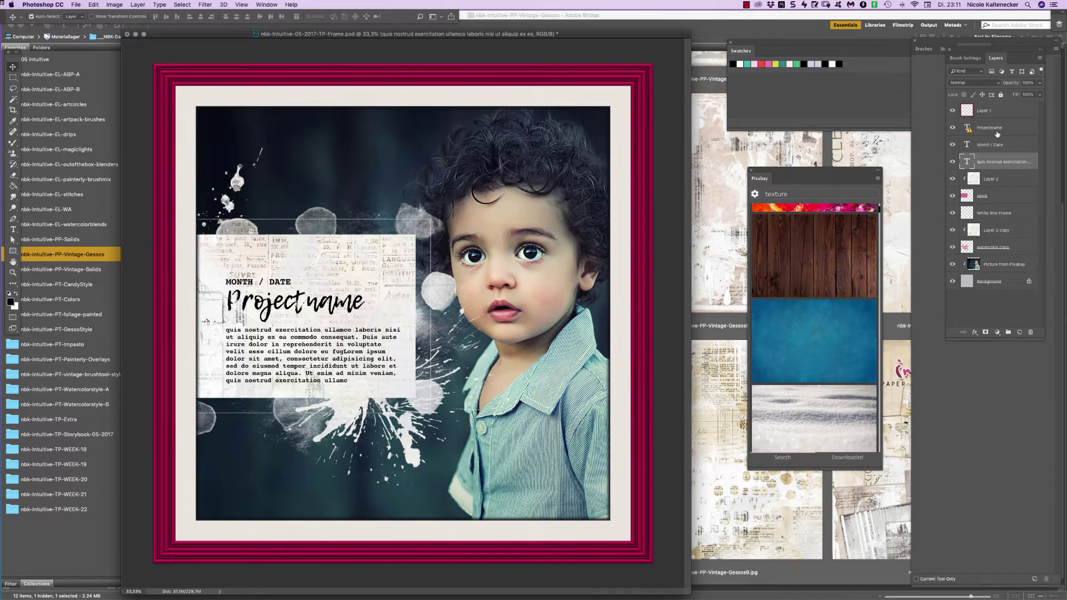
Recolor the outer frame on Layer 1 with Hue/Saturation: hue -148, saturation -64, lightness +8.
click(646, 334)
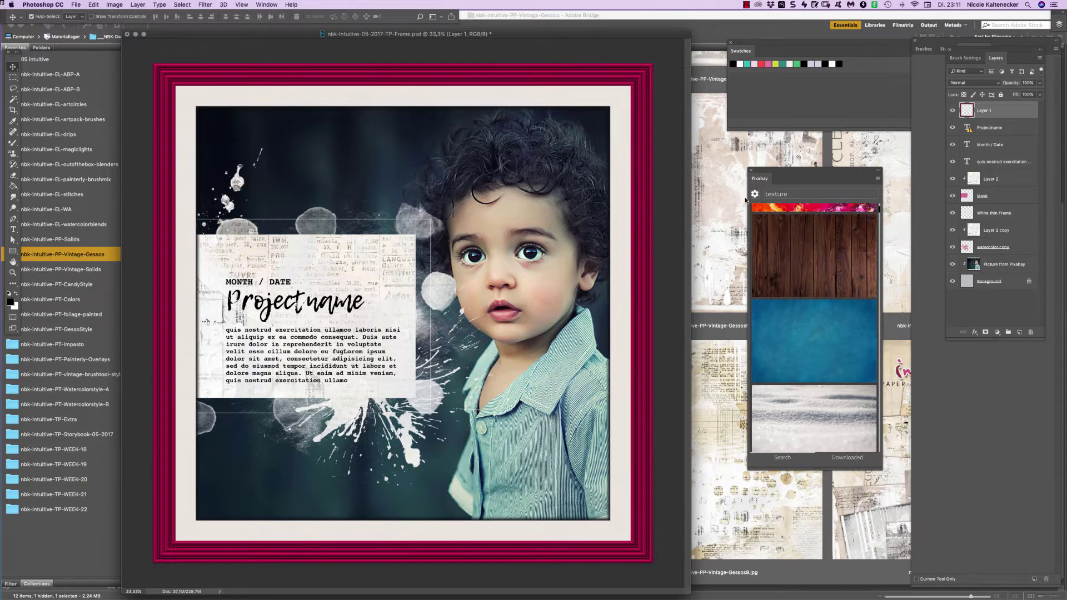
key(super+u)
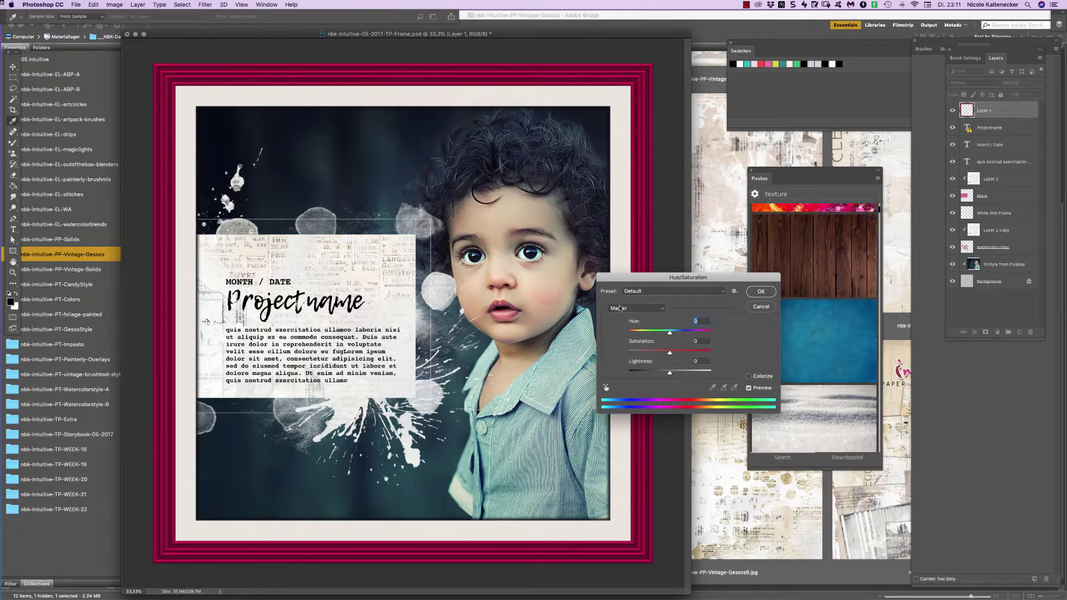
drag(670, 336, 714, 335)
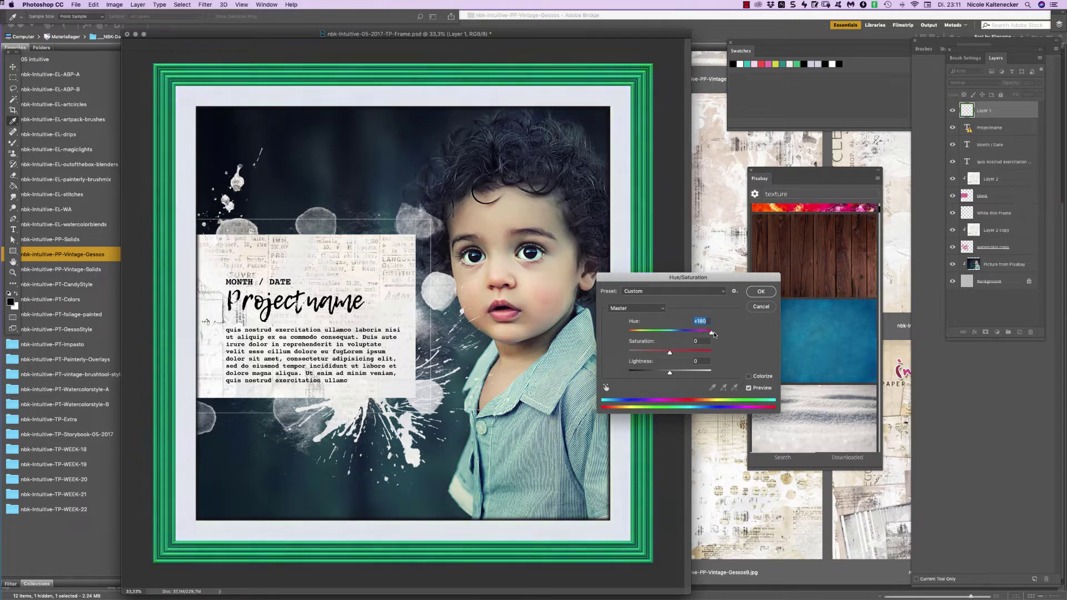
click(636, 332)
drag(635, 333, 632, 333)
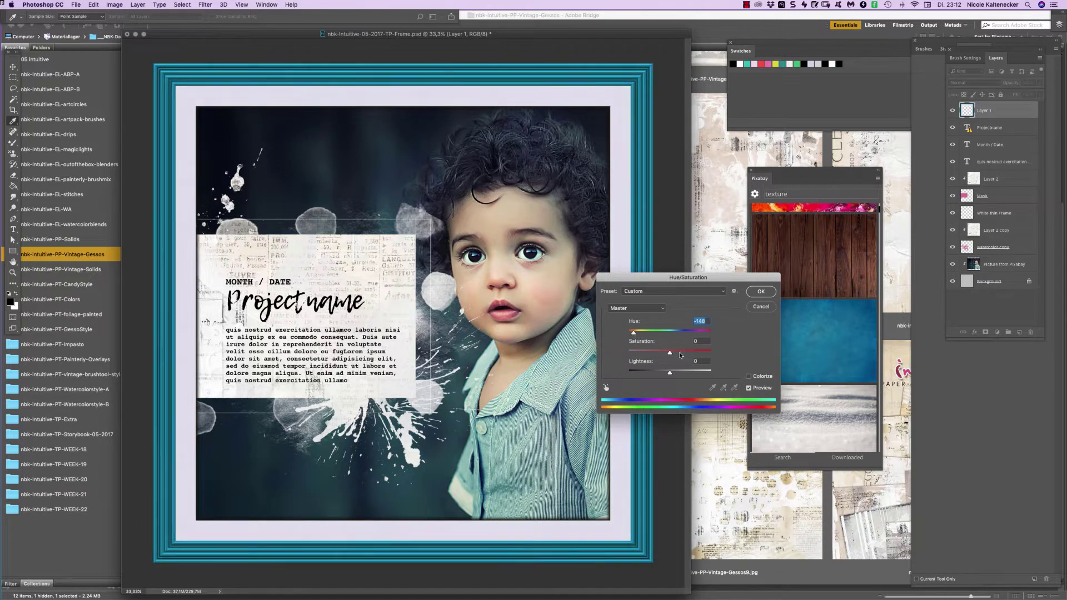
drag(669, 353, 643, 351)
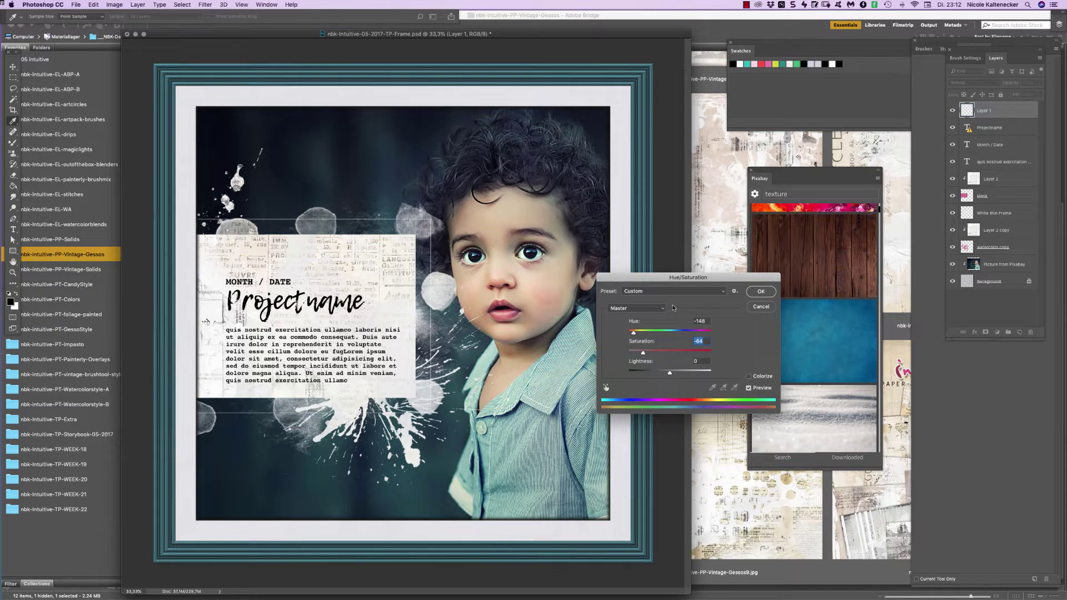
drag(673, 279, 720, 220)
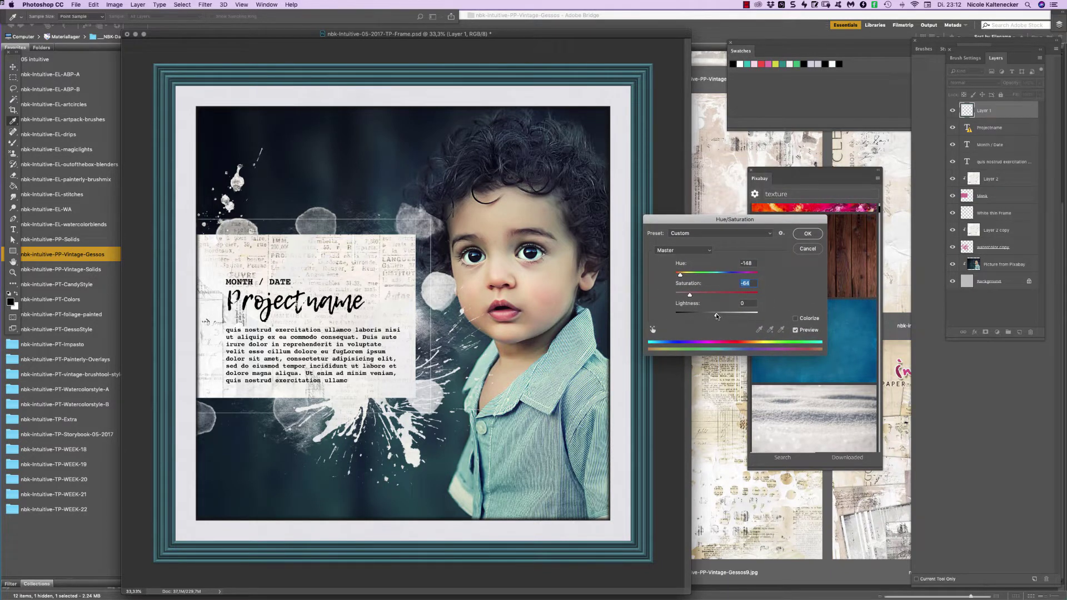
drag(716, 316, 719, 317)
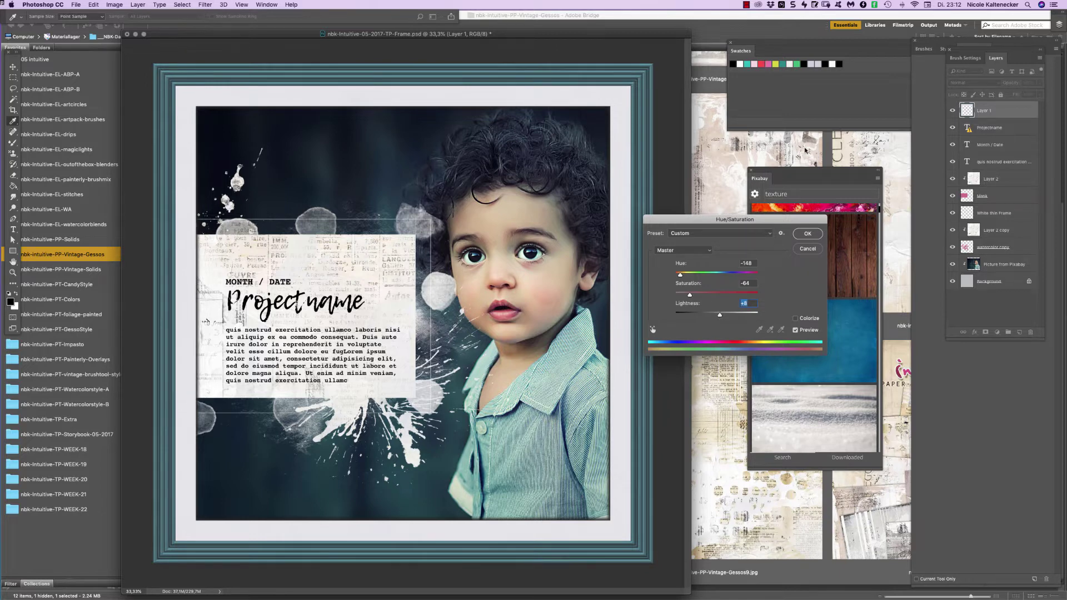
click(808, 234)
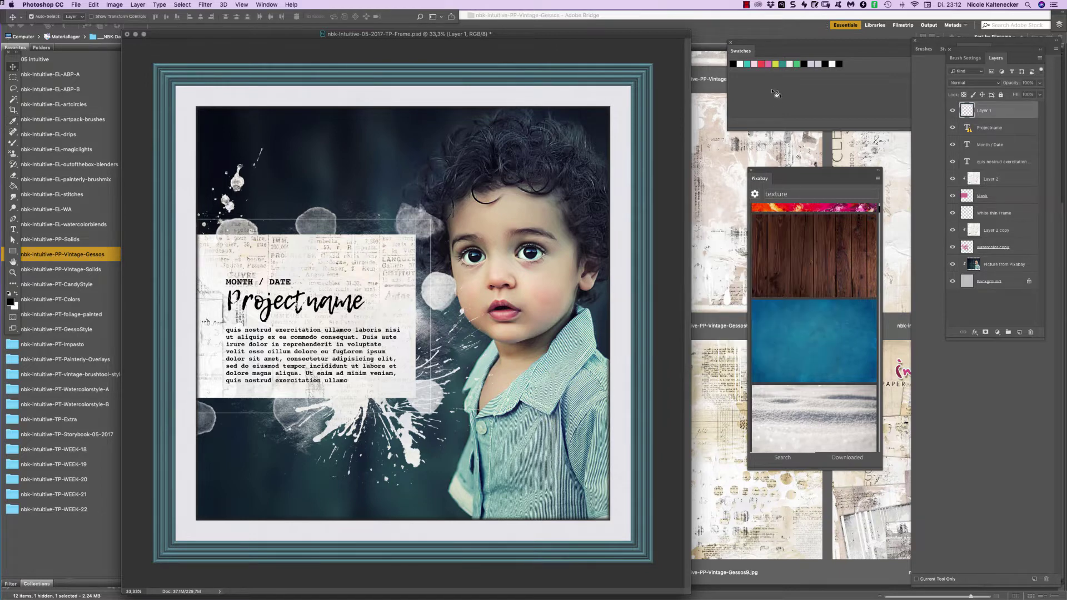
Check the Frame template's thumbnail in Bridge's nbk-intuitive-TP-Extra folder and save the edited file in Photoshop.
drag(625, 37, 665, 42)
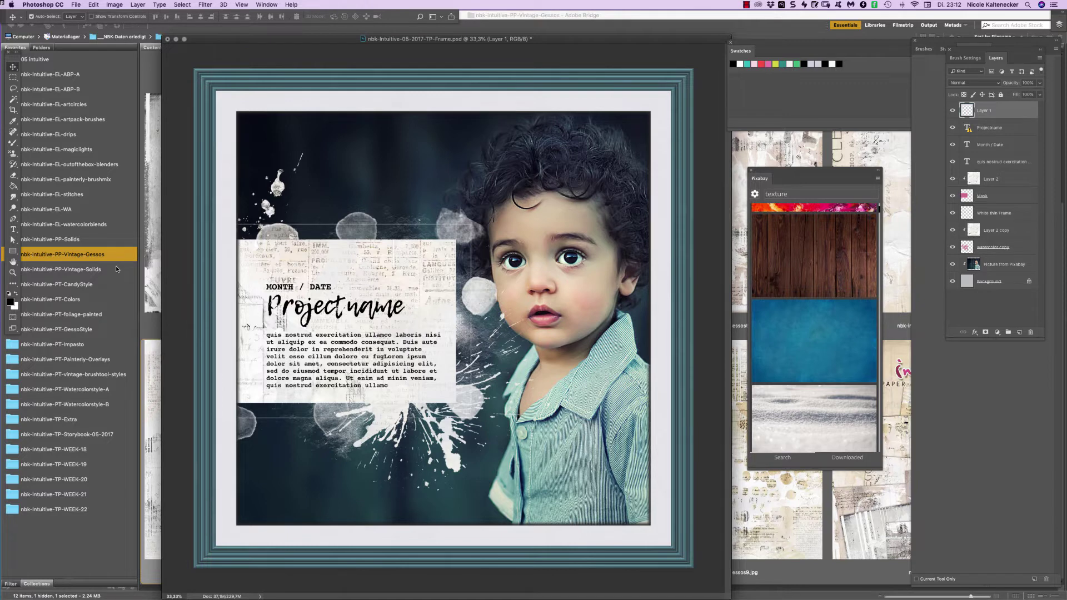
click(85, 427)
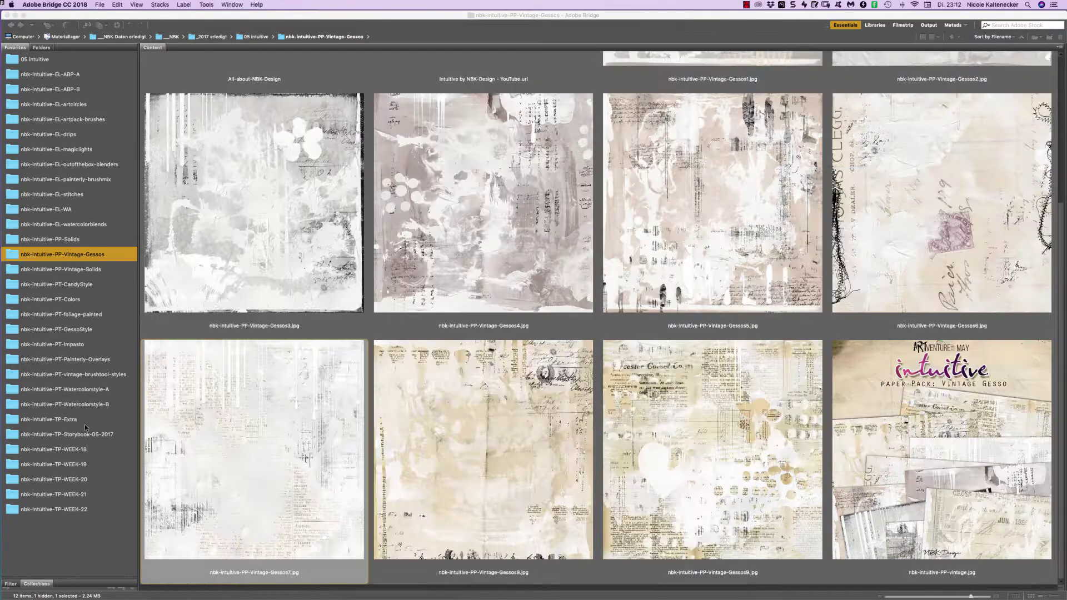
click(95, 420)
click(490, 387)
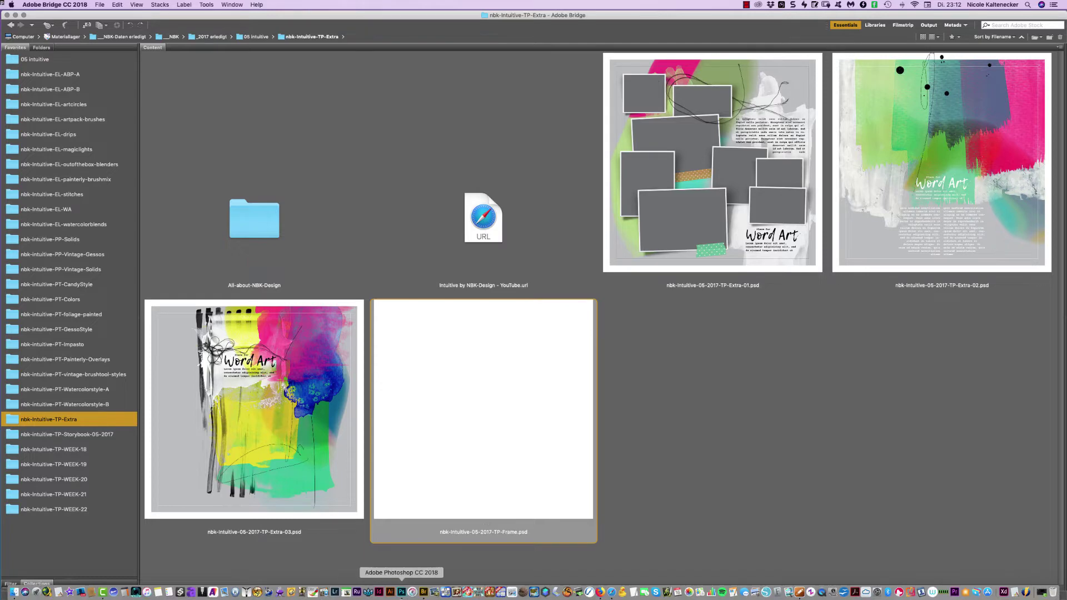
click(401, 592)
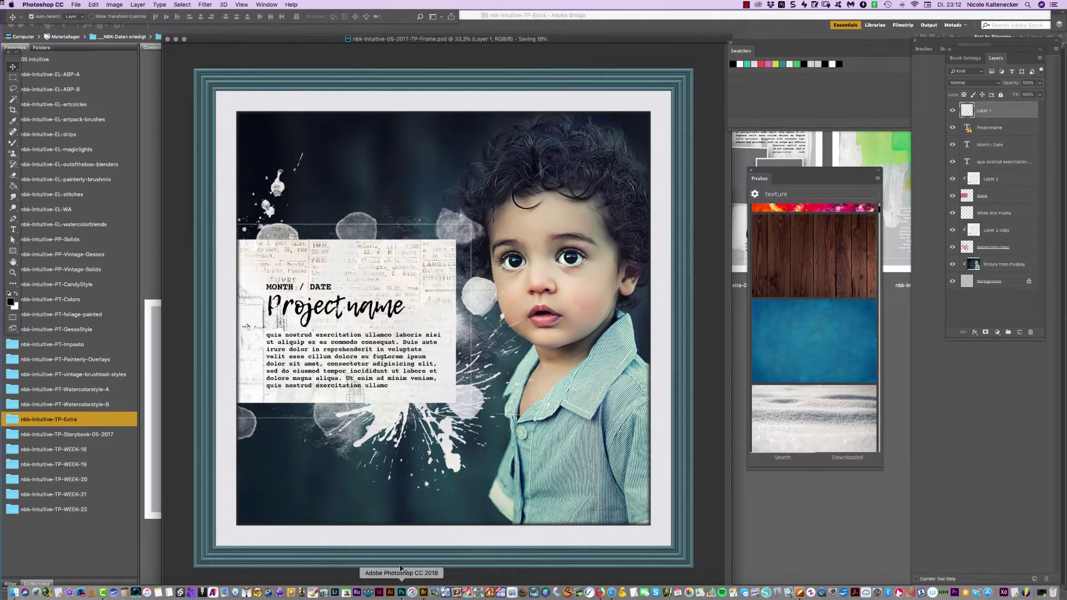
click(113, 551)
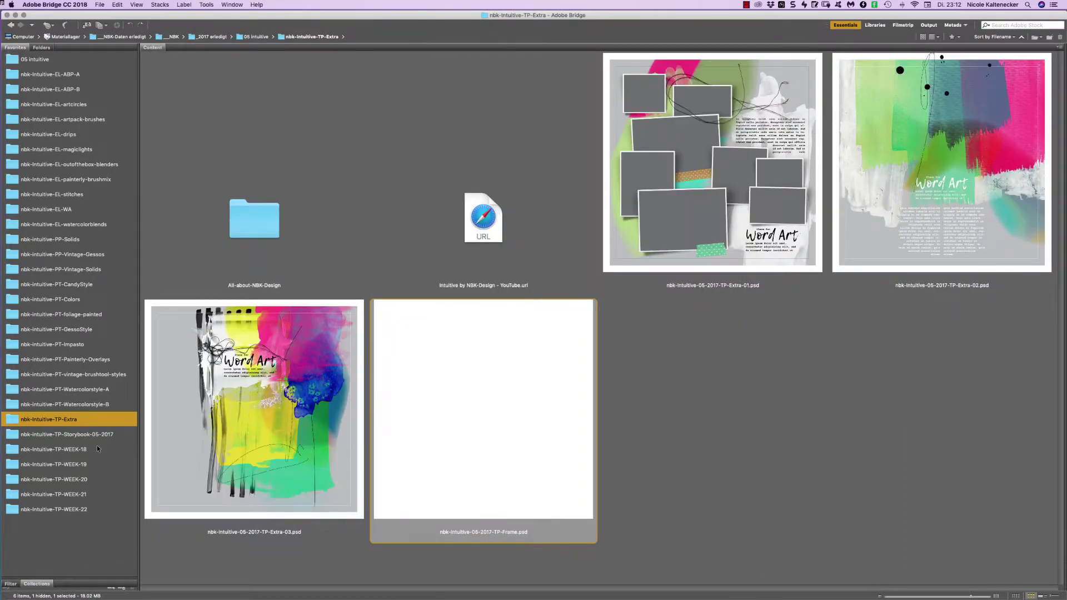
Open the template from Bridge's nbk-intuitive-TP-WEEK-18 folder in Photoshop, leaving the missing font unresolved.
click(97, 448)
double_click(954, 175)
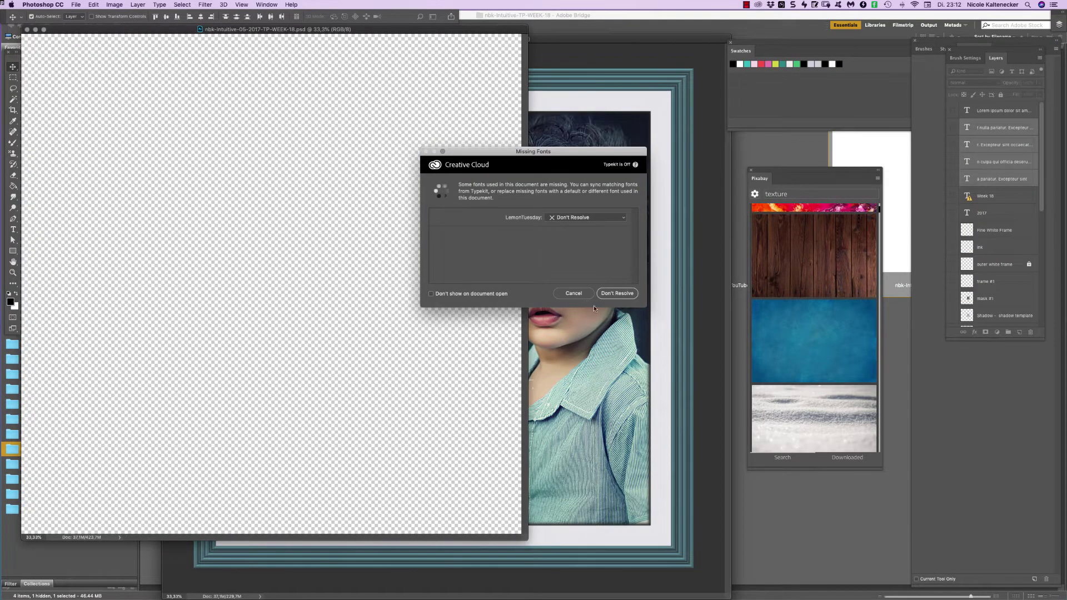
click(616, 293)
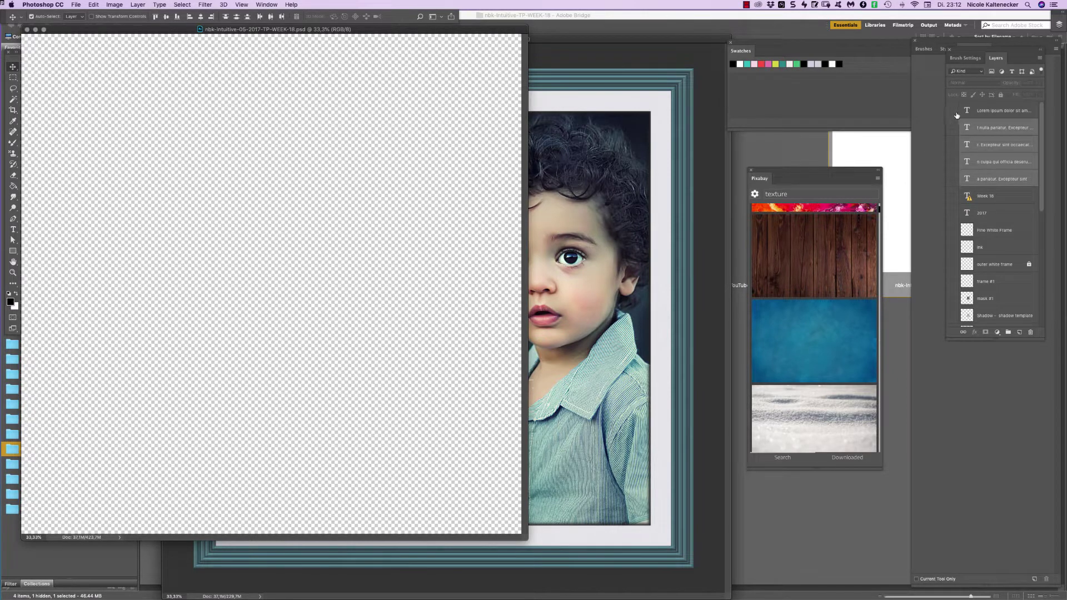
Make all layers of the Week 18 template visible and select the upper-left photo placeholder, mask #4.
drag(952, 110, 945, 252)
drag(943, 361, 954, 384)
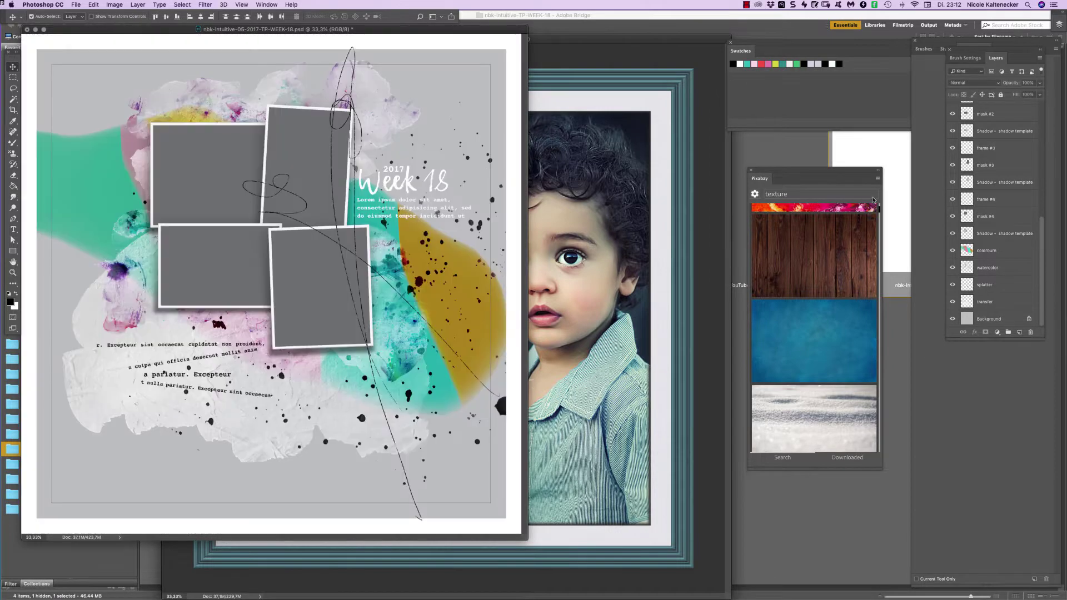
drag(485, 30, 688, 63)
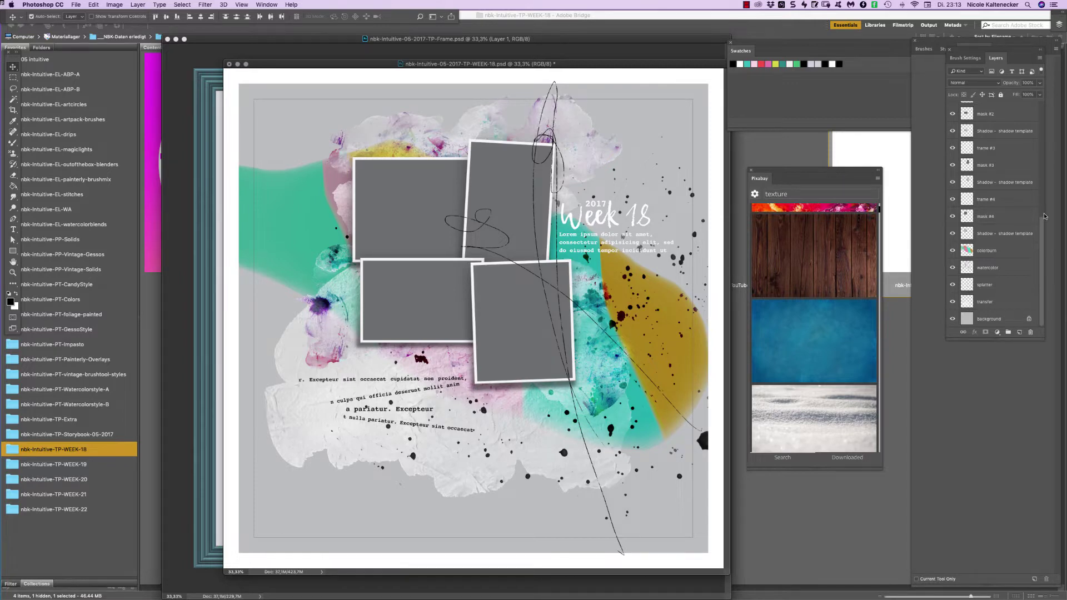
drag(1041, 224, 1028, 40)
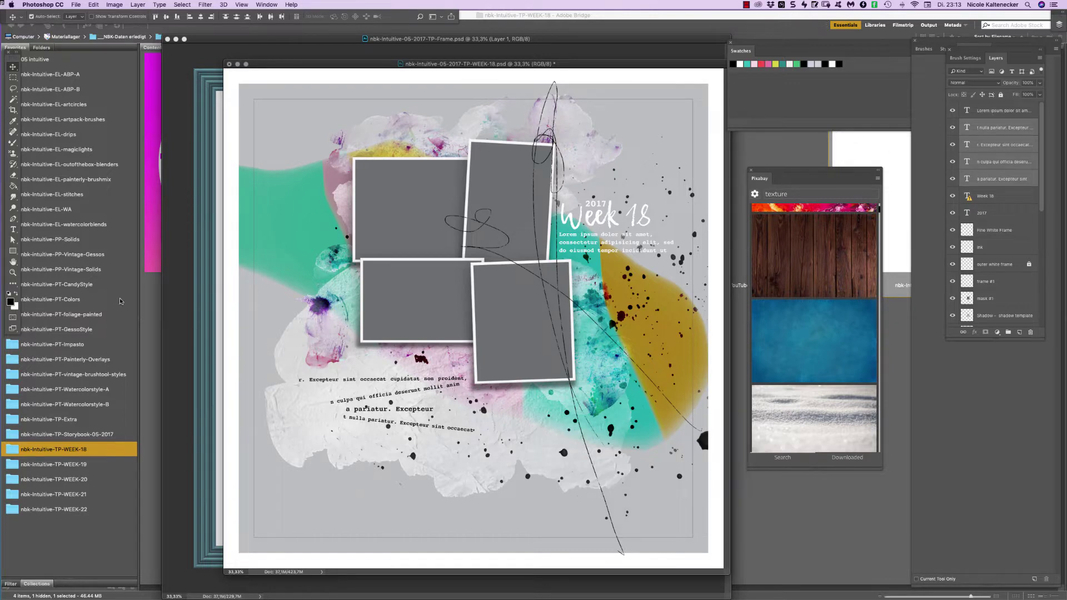
click(400, 207)
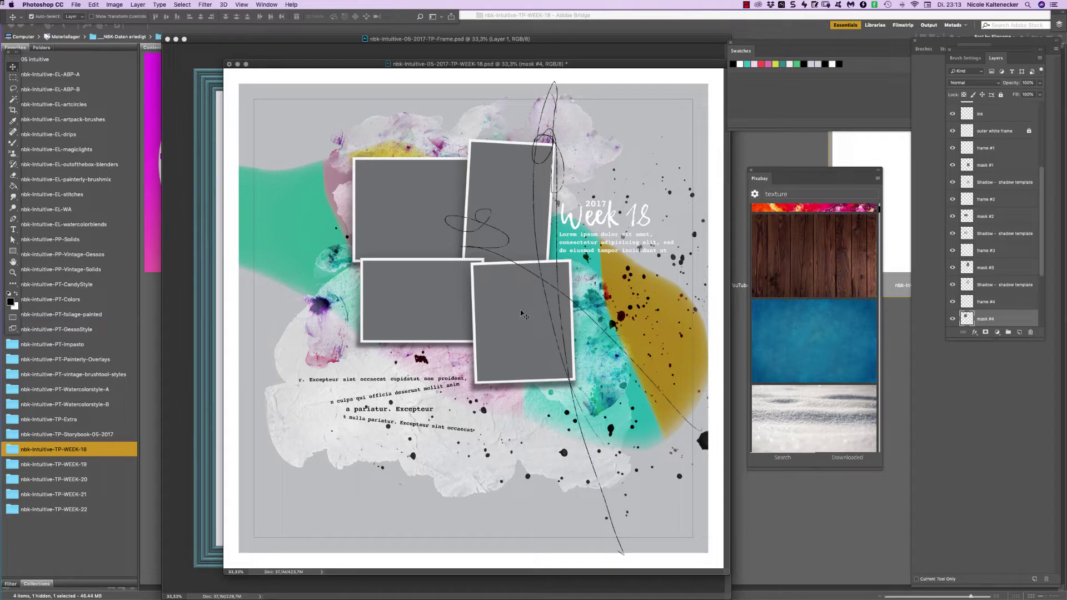
Shift the colorburn layer of the Week 18 template upward on the page and move it back to its place.
drag(461, 455, 296, 222)
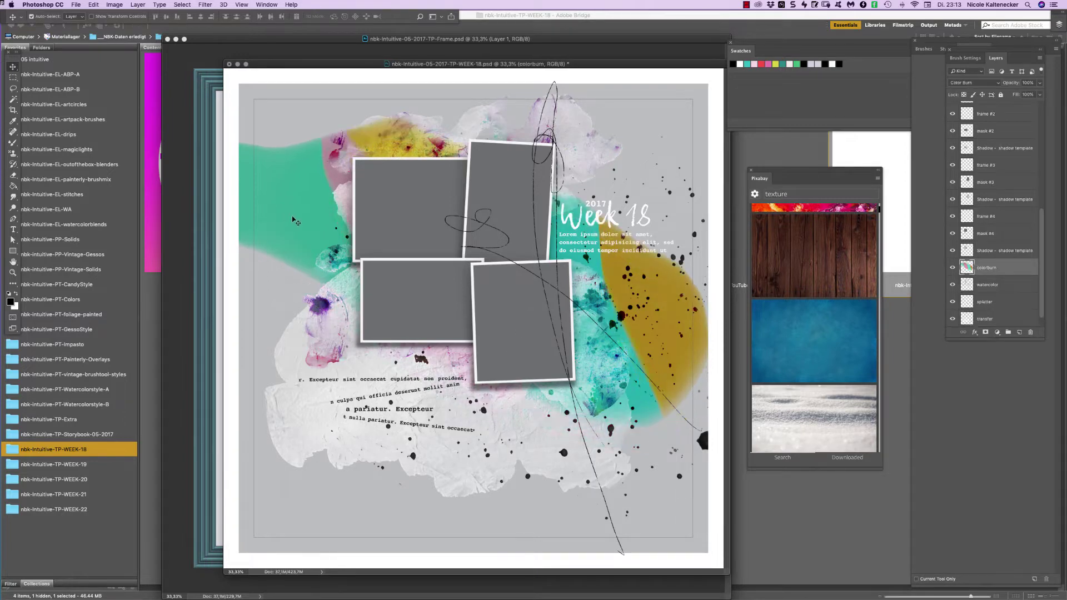
drag(295, 269, 296, 292)
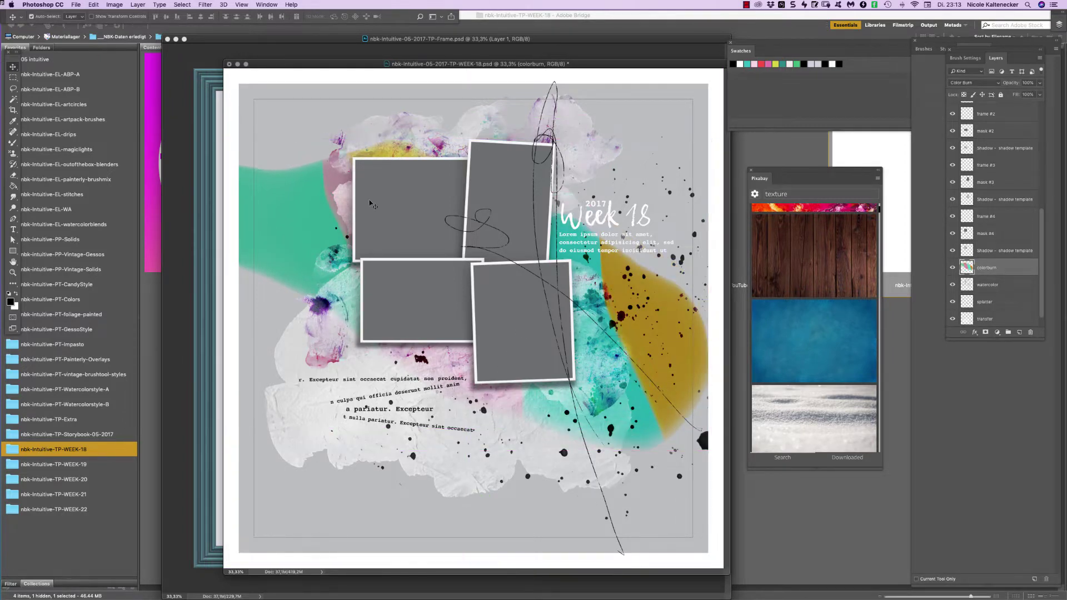
Reposition and widen the Week 18 document window so the whole page is in view.
drag(371, 64, 341, 45)
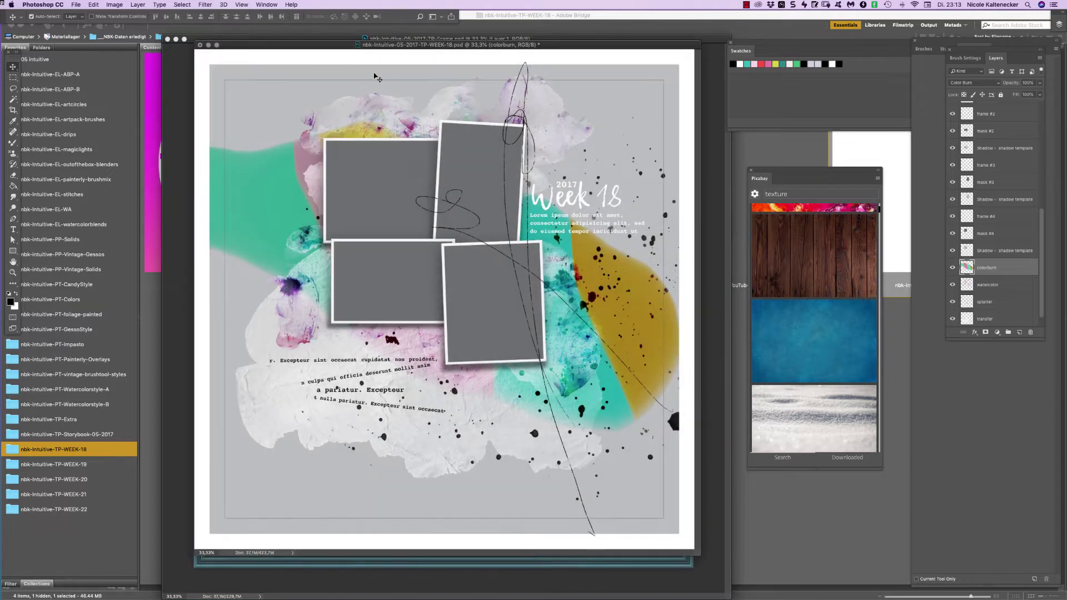
drag(700, 555, 732, 555)
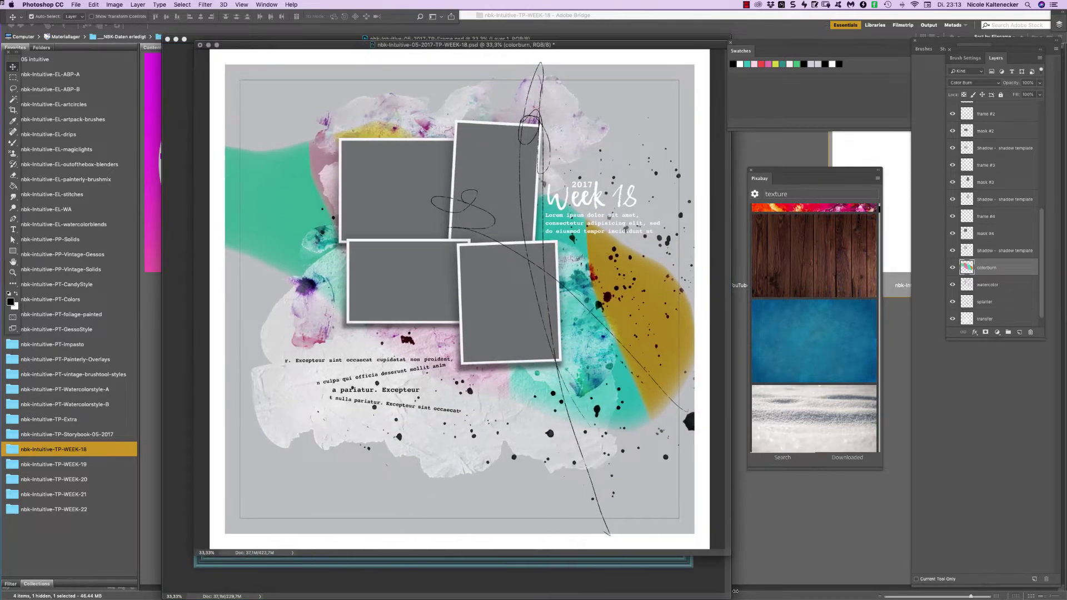
click(705, 493)
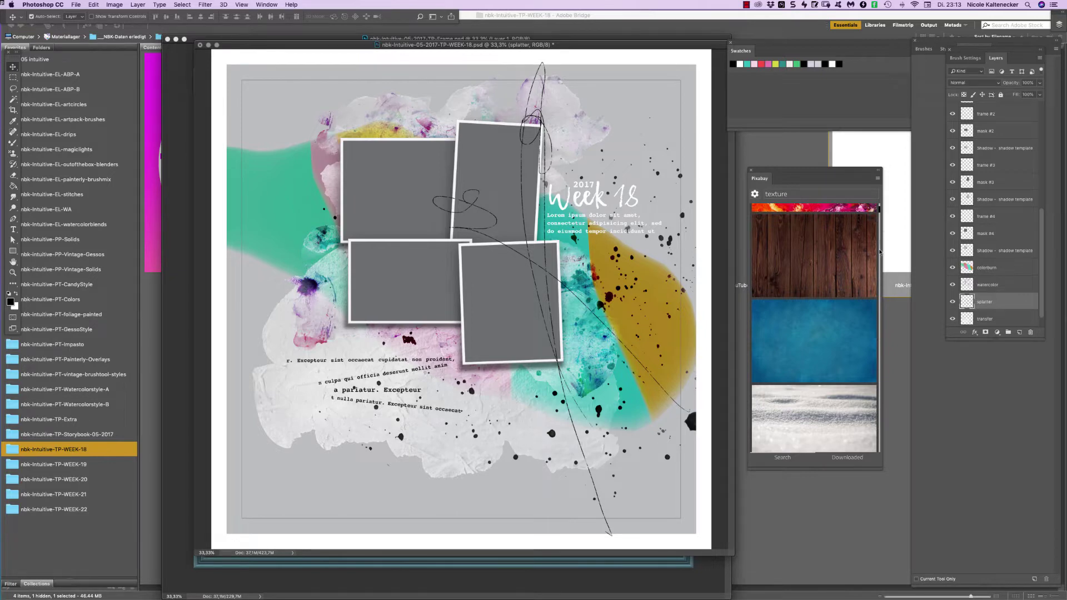
Search Pixabay for "nature" and place the pink daisy picture as a clipping mask on the transfer layer.
double_click(795, 192)
text(nature)
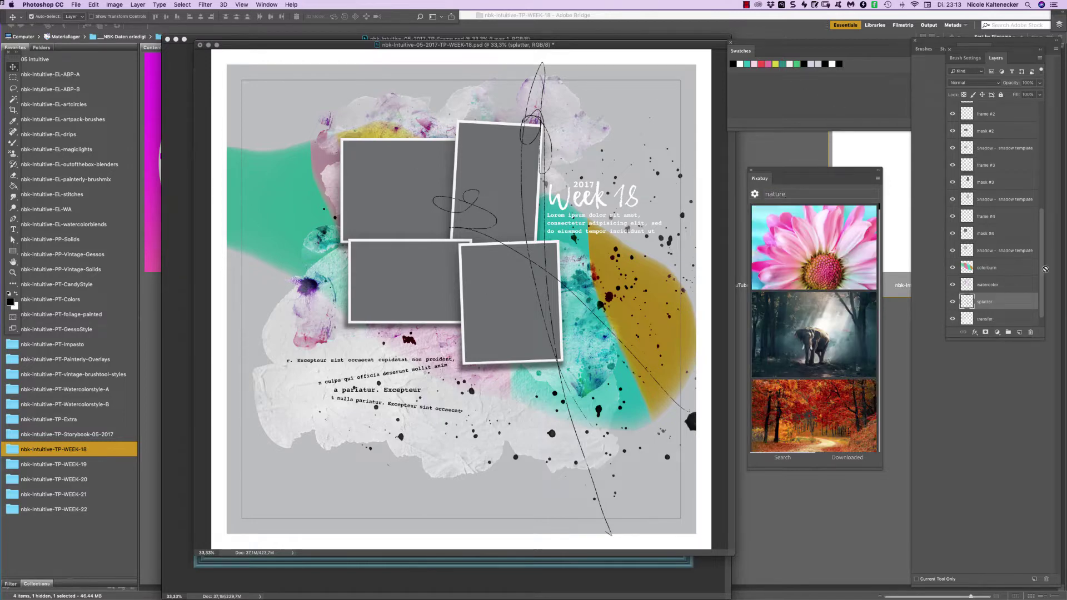
scroll(1041, 270, down, 1)
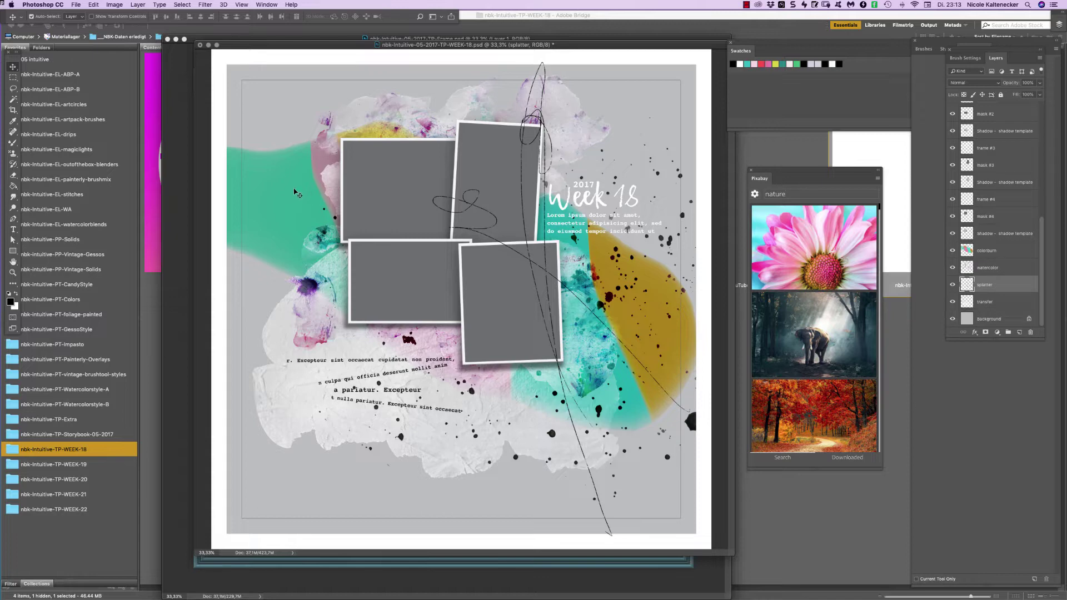
key(alt+bracketleft)
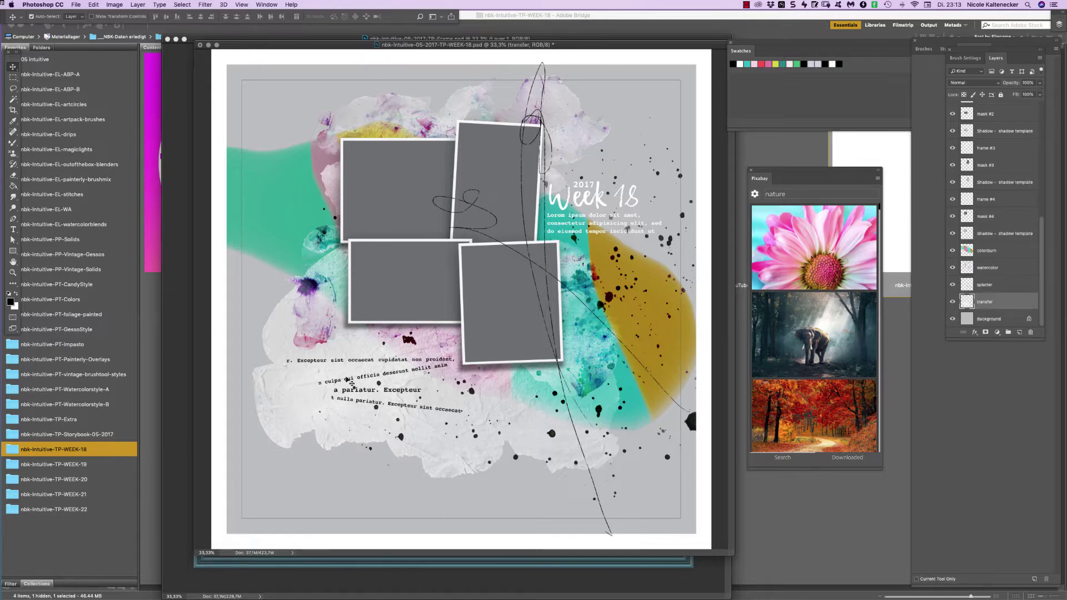
click(835, 244)
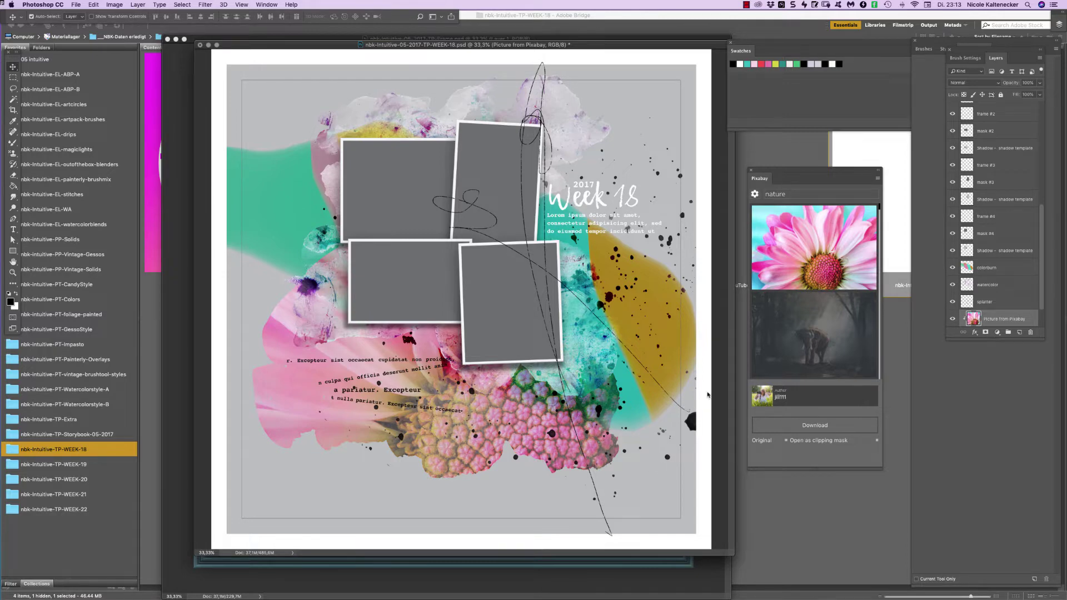
Duplicate the daisy picture and move the unclipped copy below the transfer layer, directly above the background.
key(super+j)
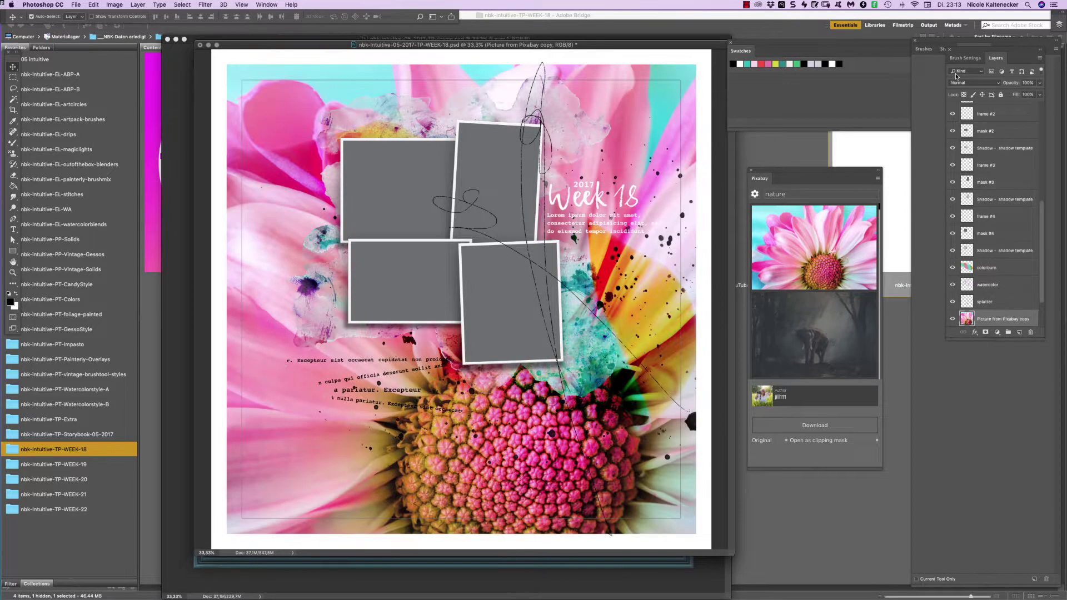
scroll(993, 283, down, 2)
drag(992, 268, 994, 303)
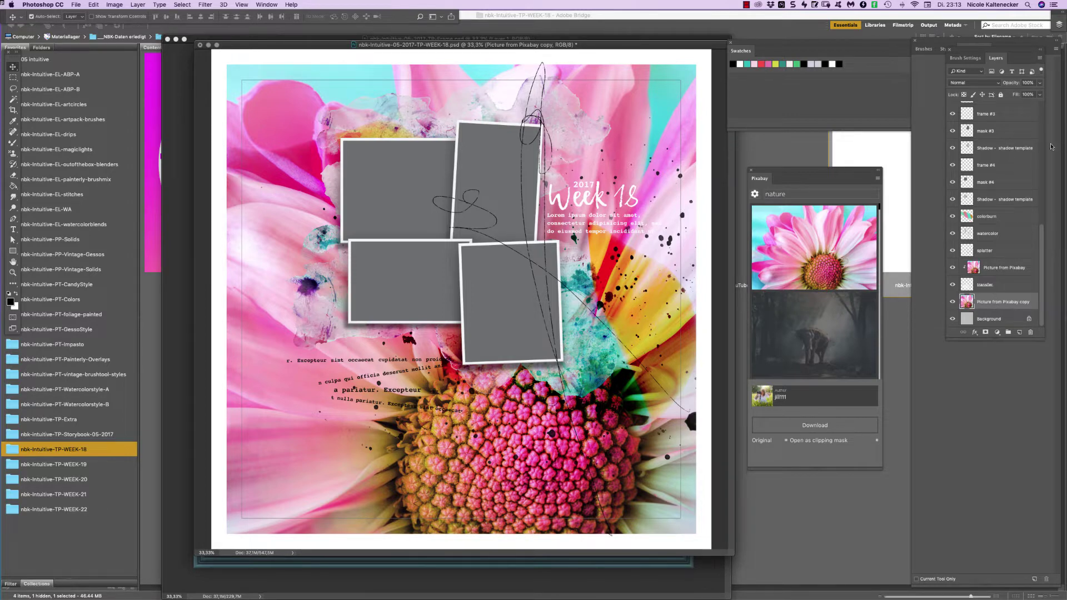
Try Darken and Darker Color on the daisy picture clipped to the transfer layer and set its blend mode to Overlay.
click(1012, 269)
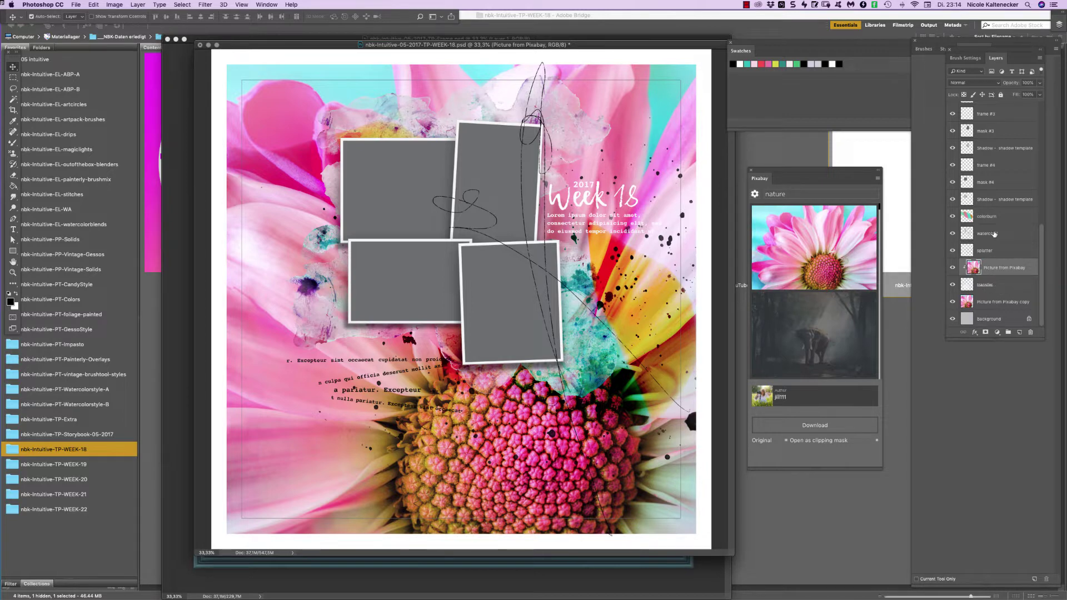
click(971, 84)
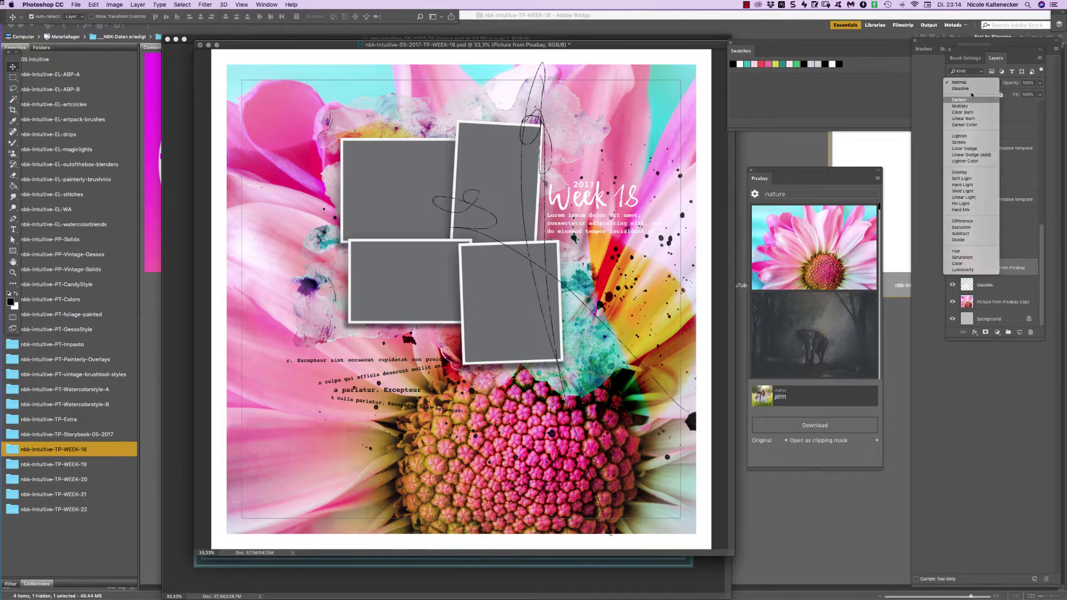
click(968, 100)
click(970, 83)
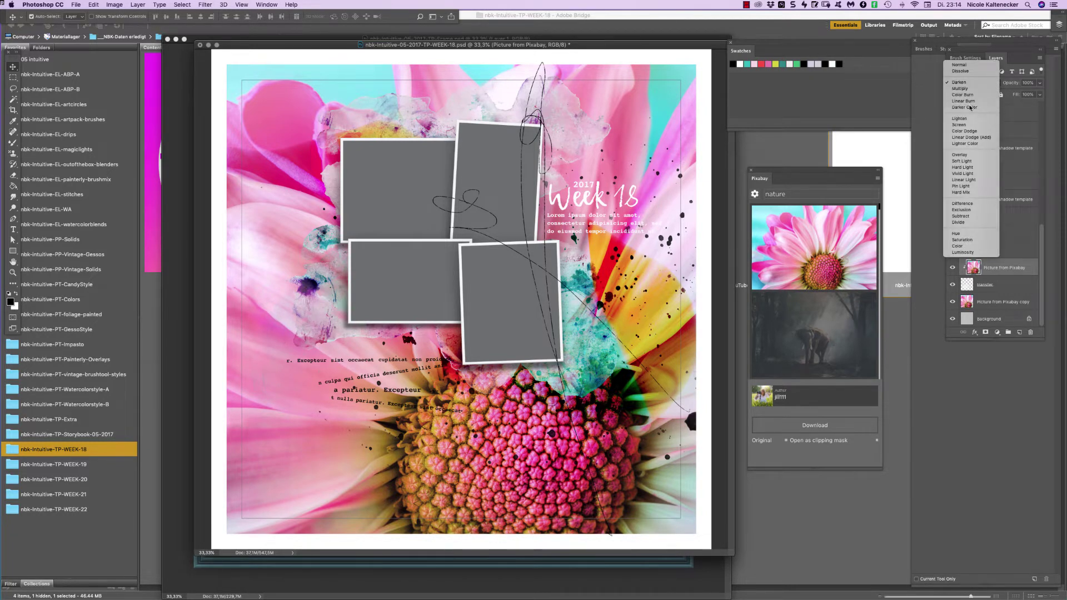
click(972, 106)
click(972, 83)
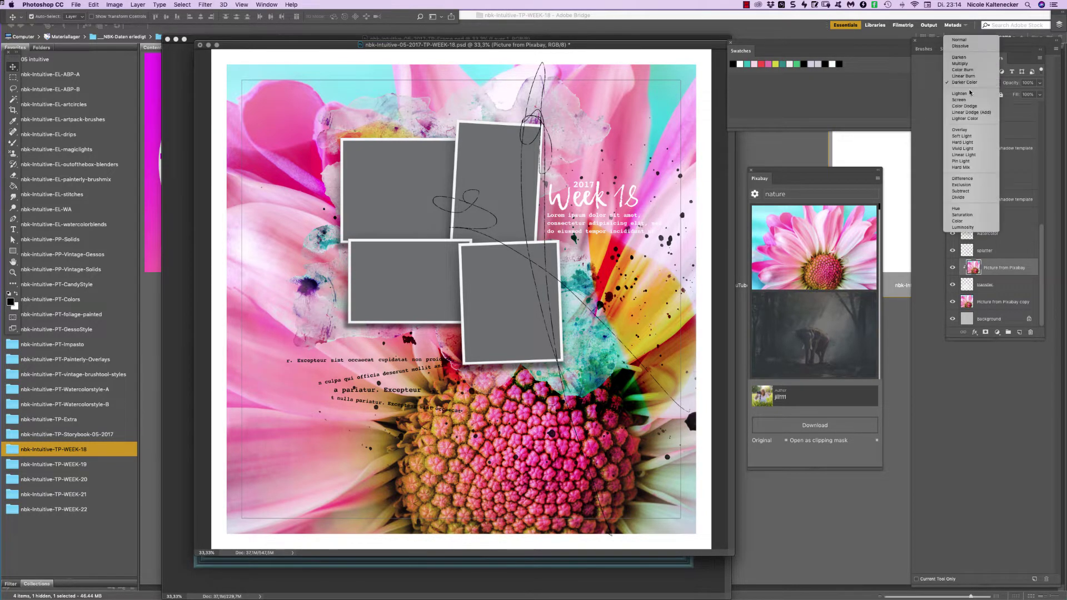
click(977, 131)
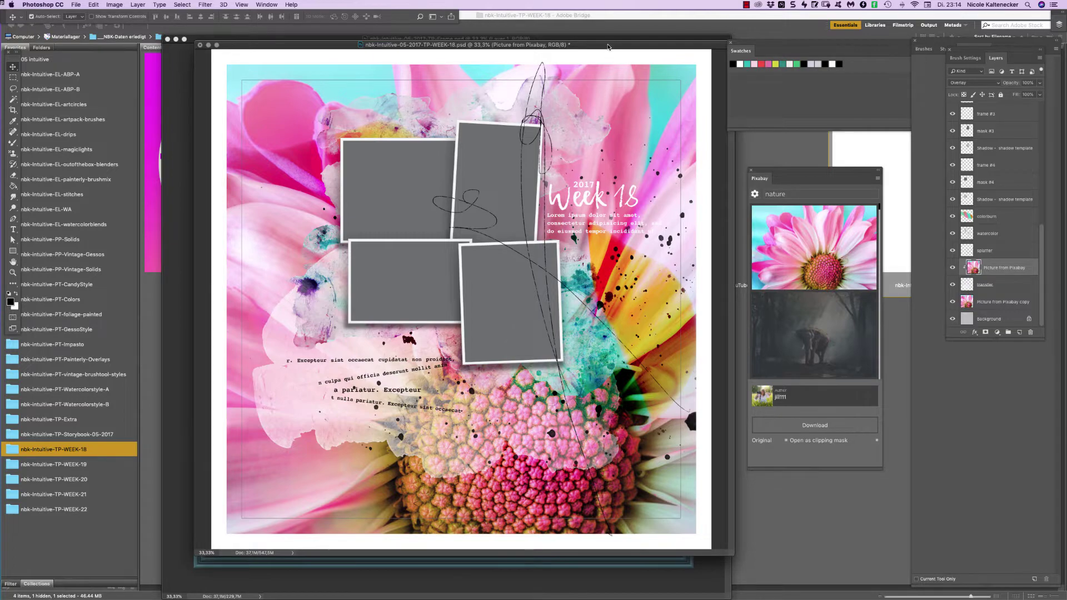
Open the template from Bridge's nbk-intuitive-TP-WEEK-19 folder in Photoshop, leaving the missing LemonTuesday font unresolved.
mouse_move(609, 46)
mouse_down()
mouse_move(635, 53)
mouse_move(616, 41)
mouse_up()
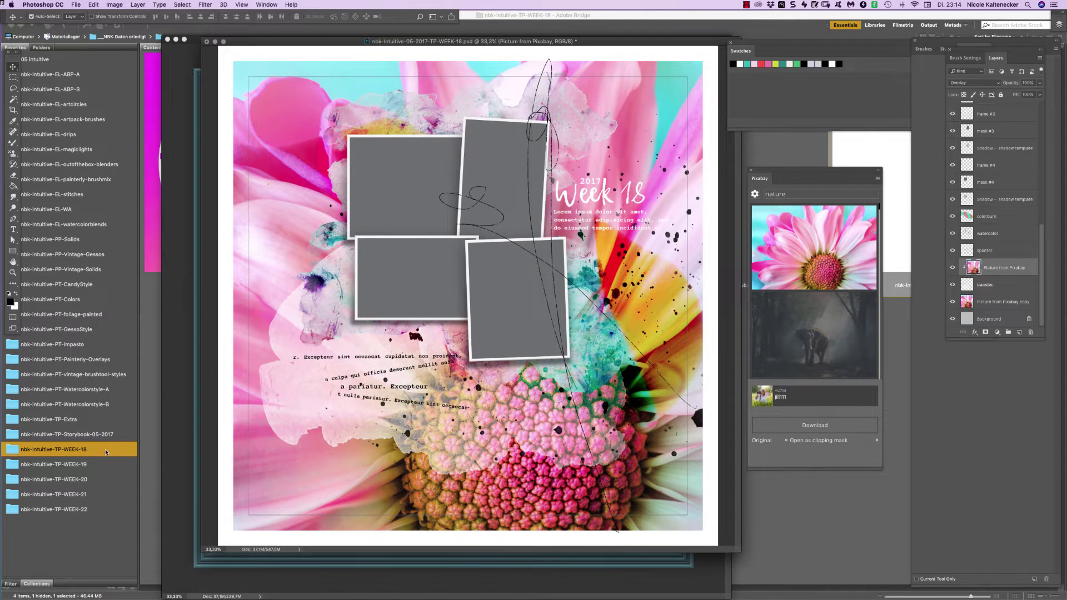
click(106, 464)
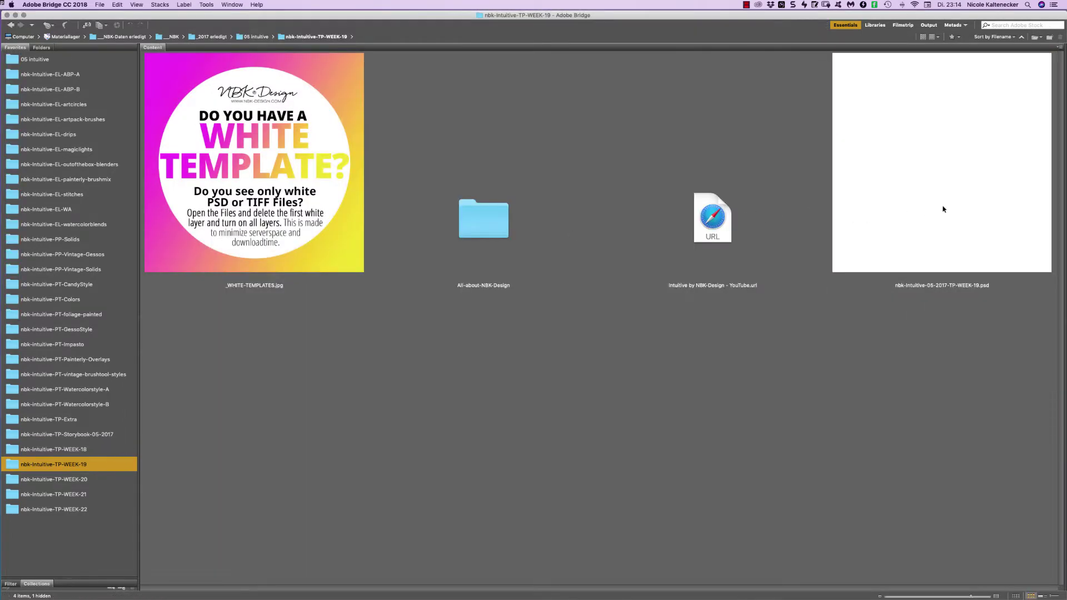
double_click(944, 156)
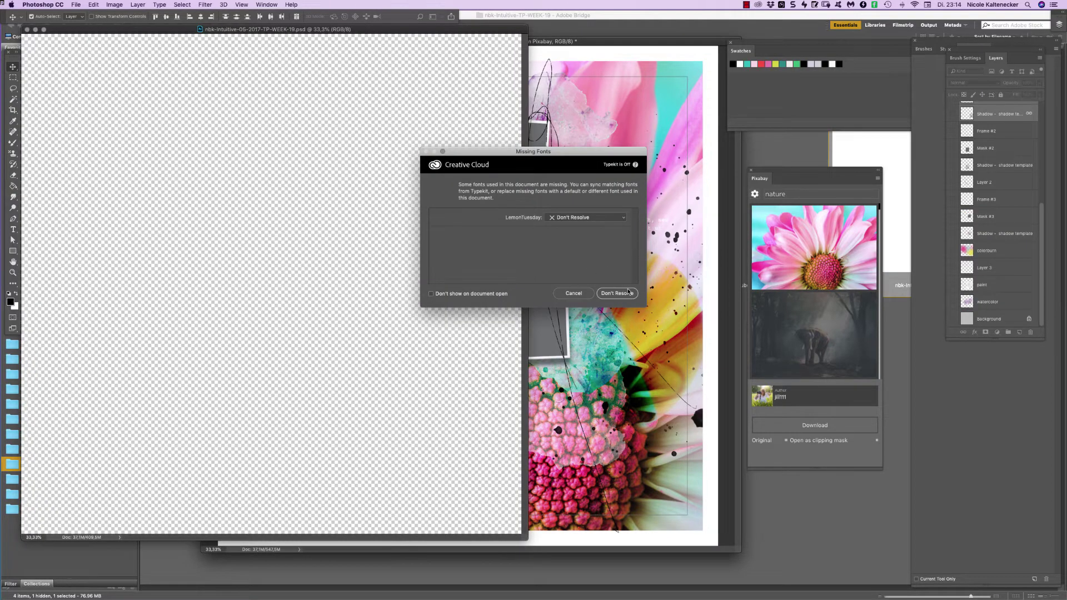
click(616, 293)
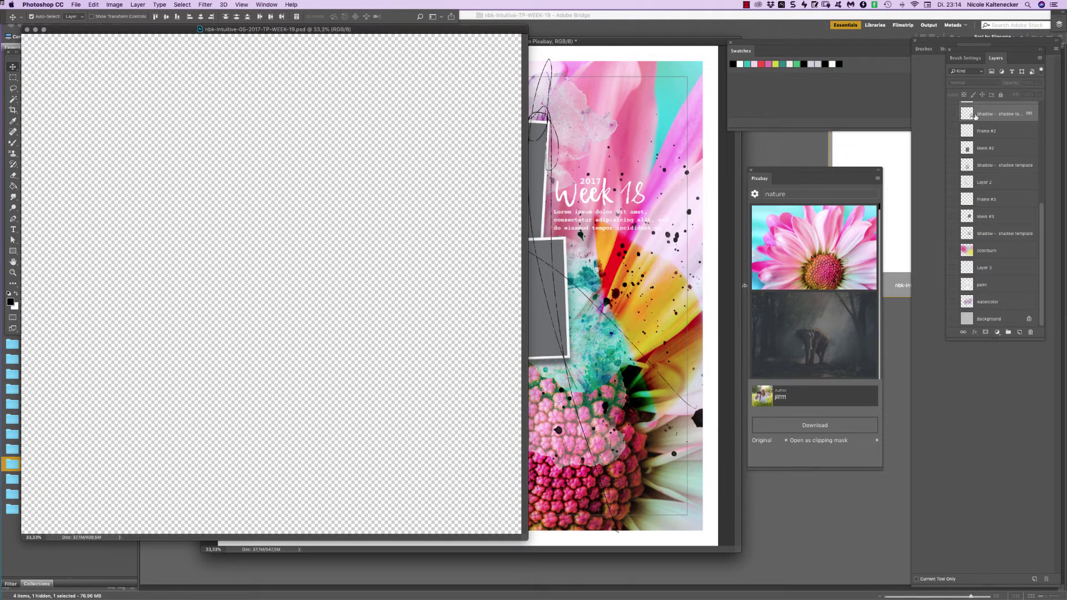
Make all layers of the Week 19 template visible, down to the background, and reposition its document window.
drag(1043, 210, 1032, 33)
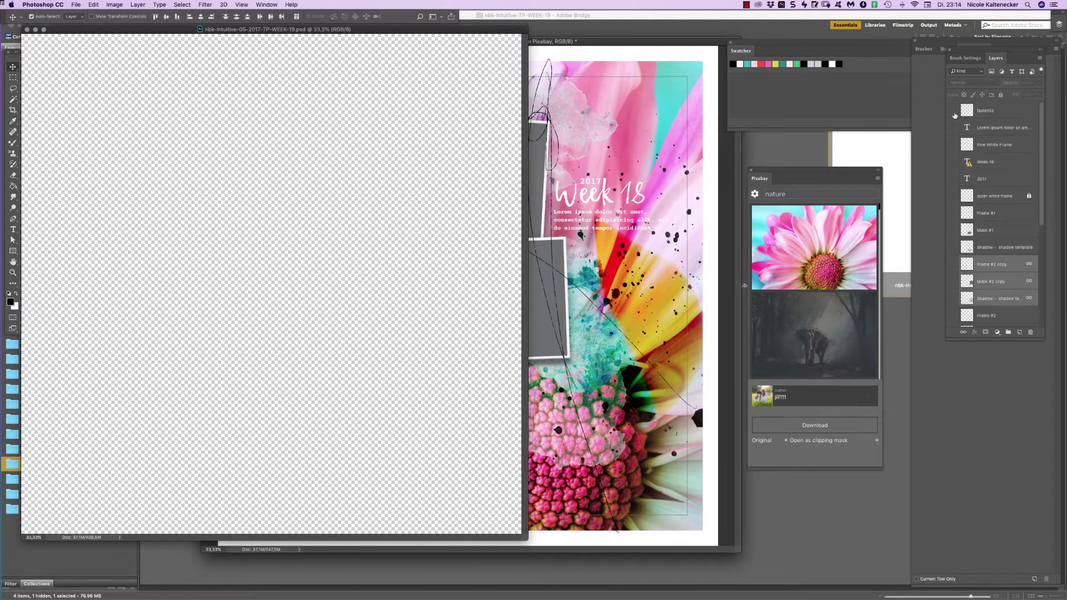
scroll(948, 303, down, 2)
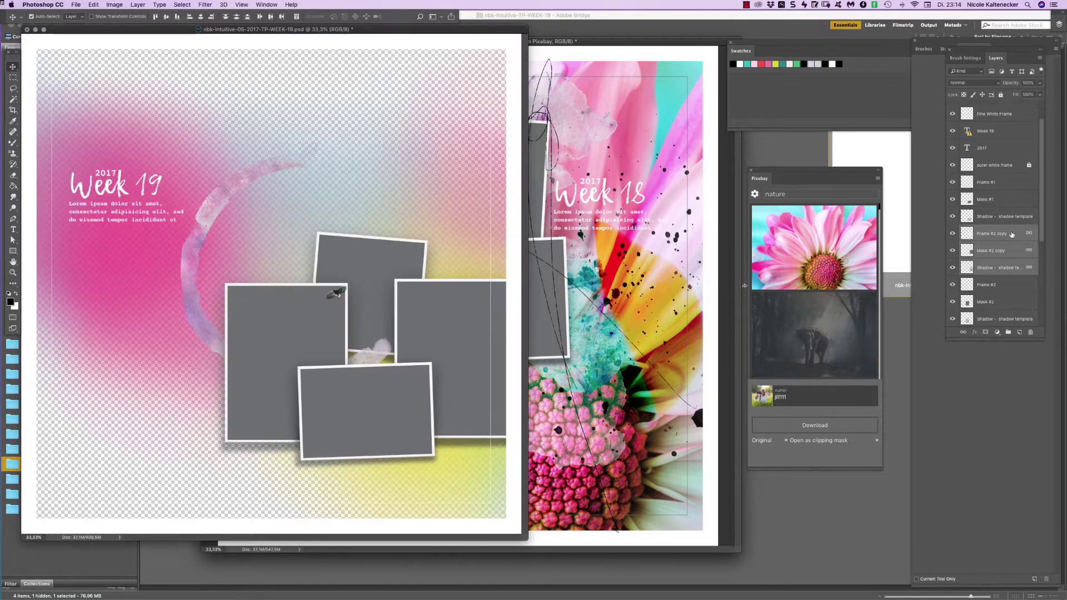
scroll(1040, 215, up, 2)
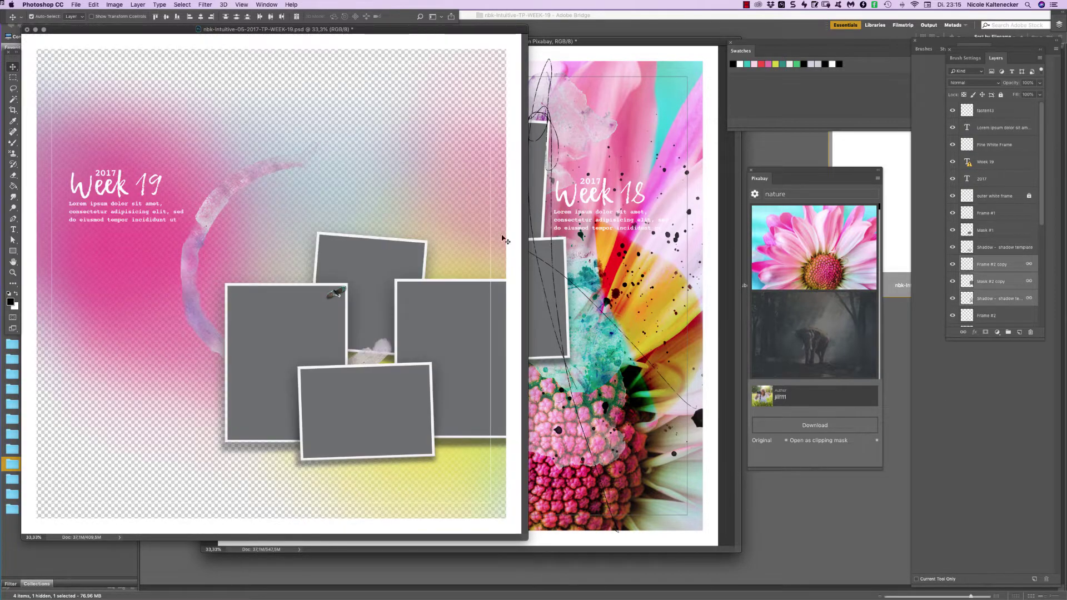
drag(1041, 217, 1011, 396)
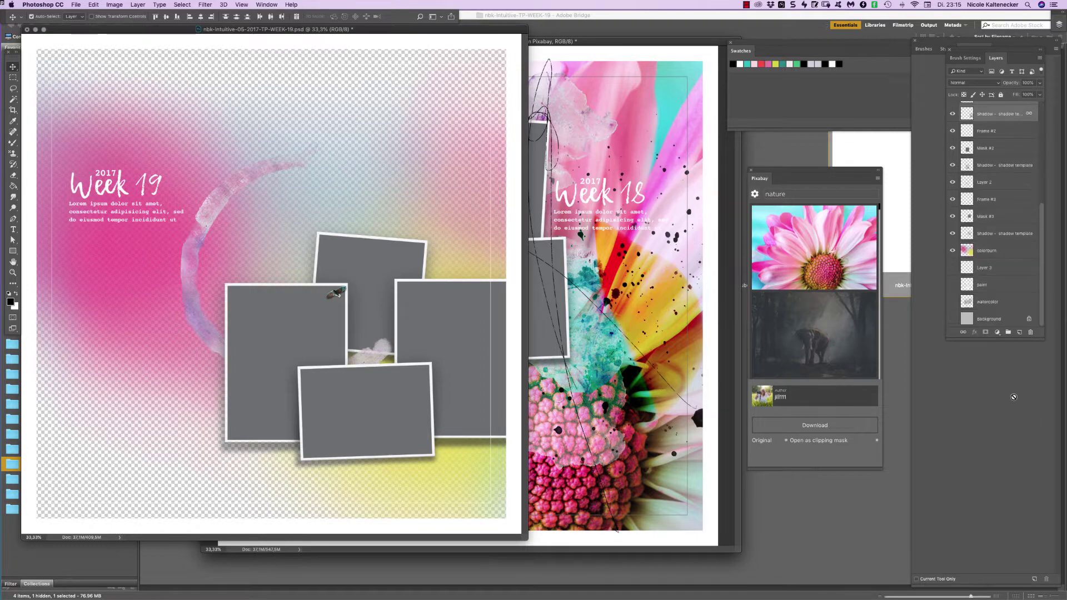
drag(953, 268, 956, 313)
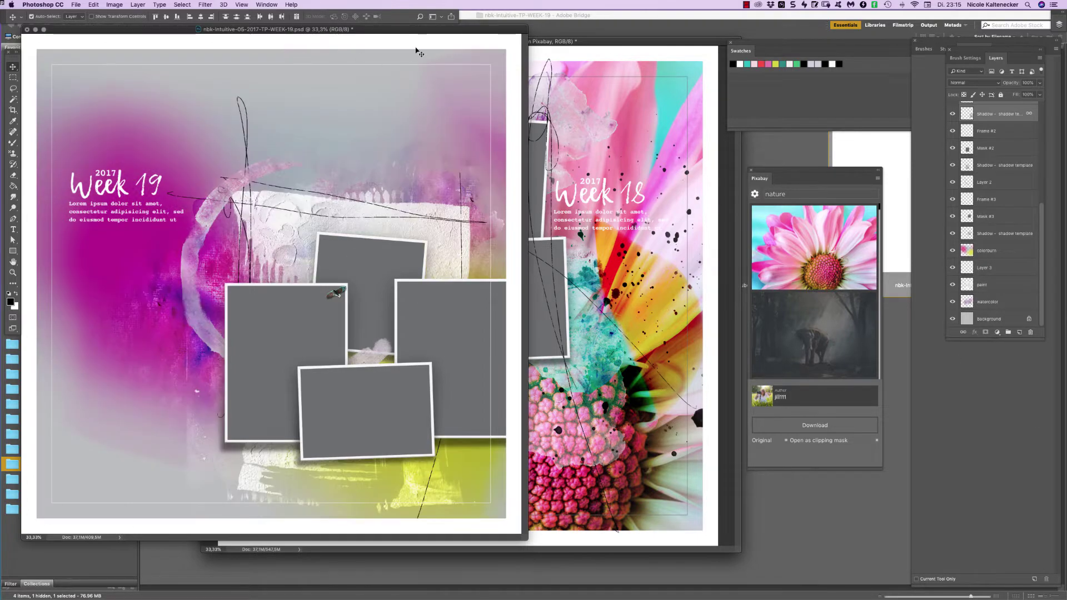
drag(421, 30, 546, 57)
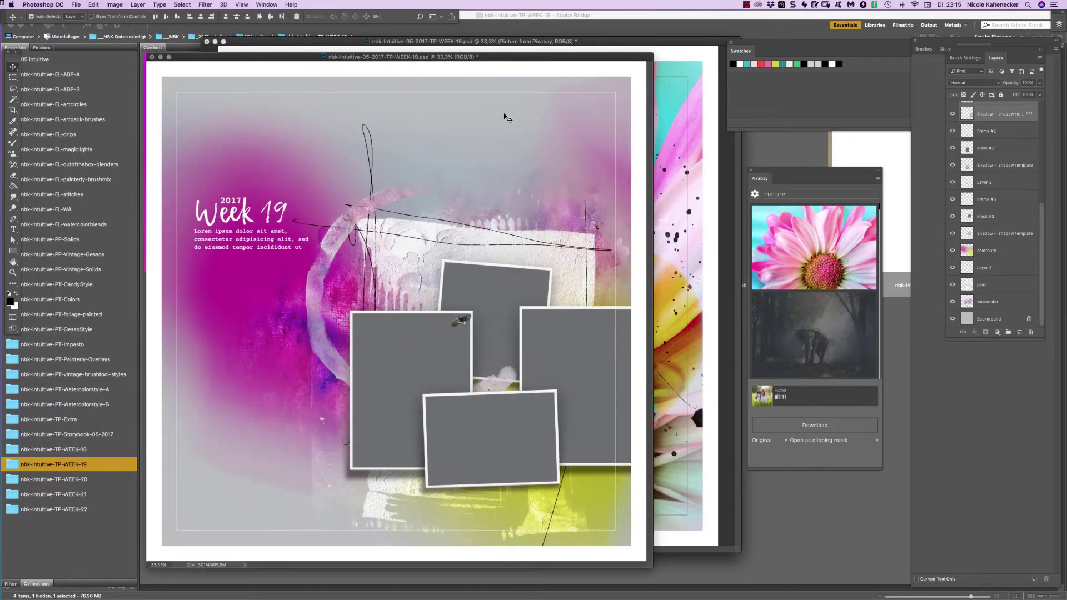
Clip the Pixabay forest elephant picture to the Week 19 background layer and enlarge it to cover the whole page.
click(495, 114)
click(993, 320)
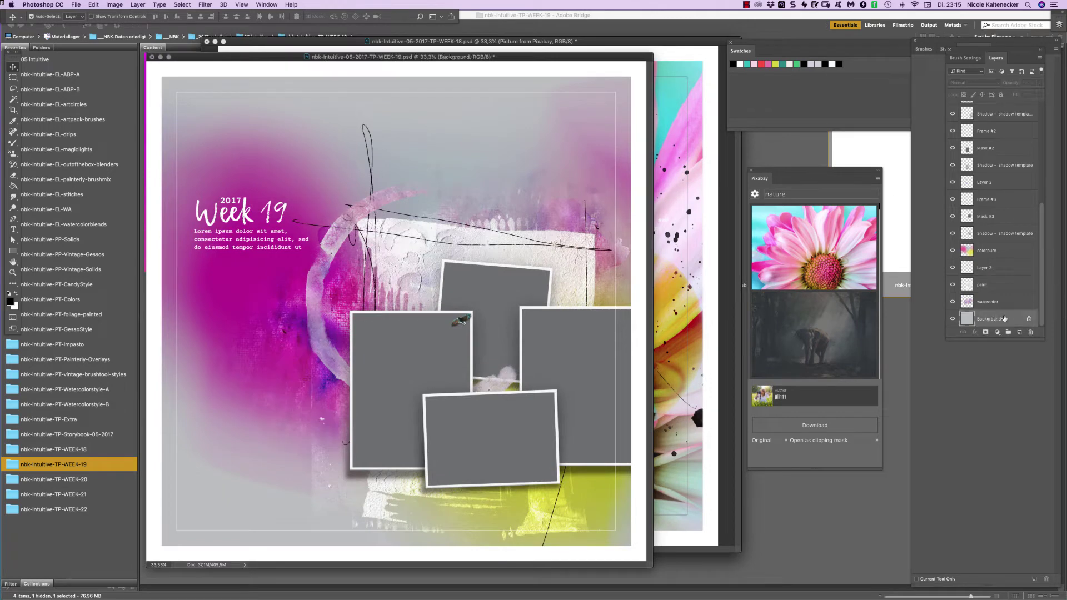
click(855, 356)
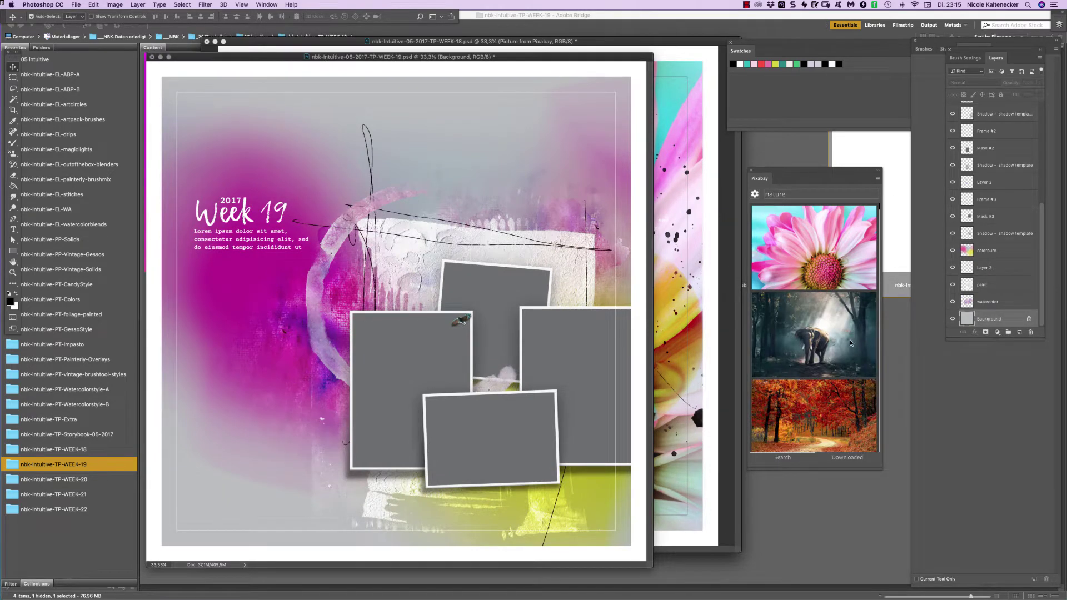
click(850, 343)
click(813, 425)
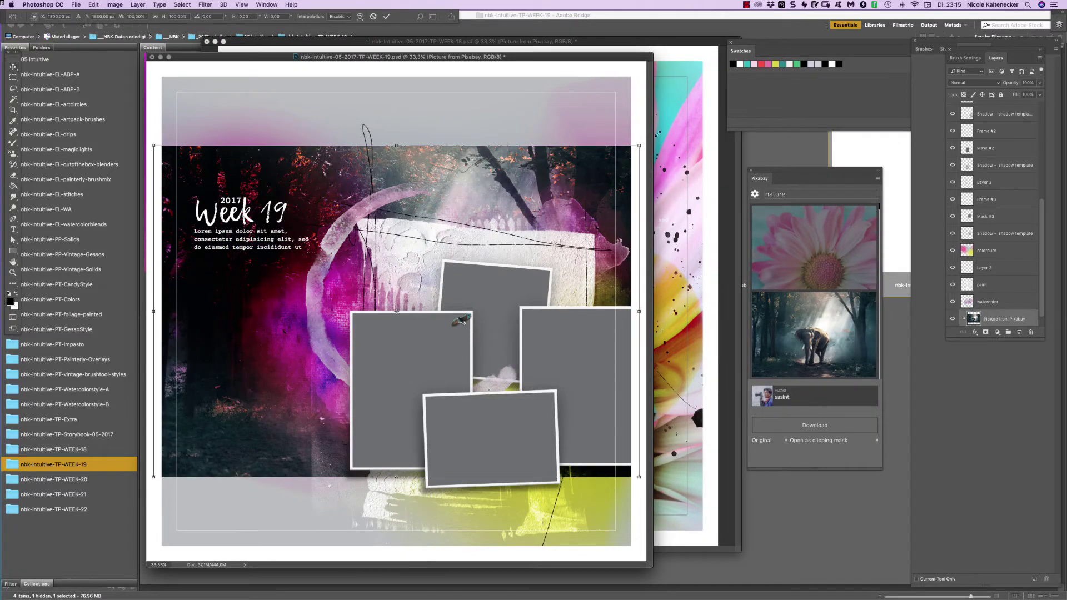
drag(657, 134, 781, 50)
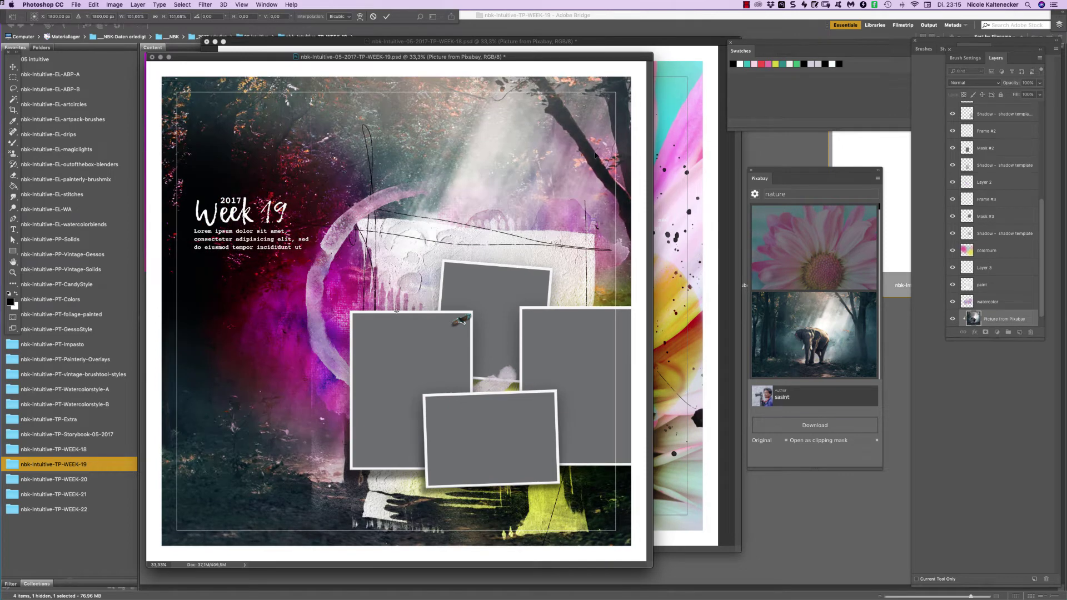
key(Return)
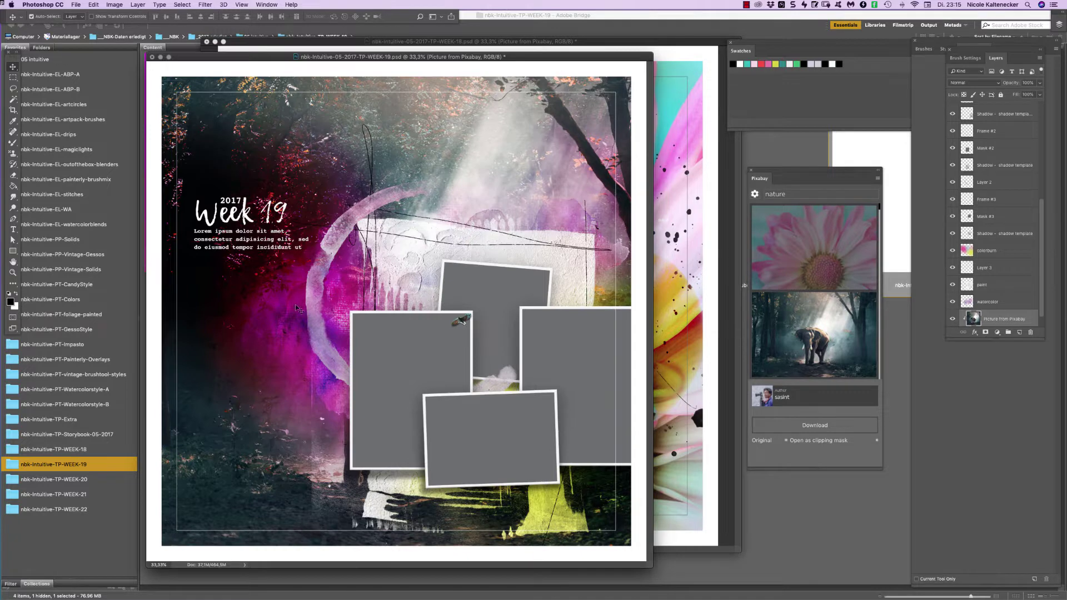
Enlarge the Week 19 document window and select the clipped Picture from Pixabay layer above the background.
click(246, 331)
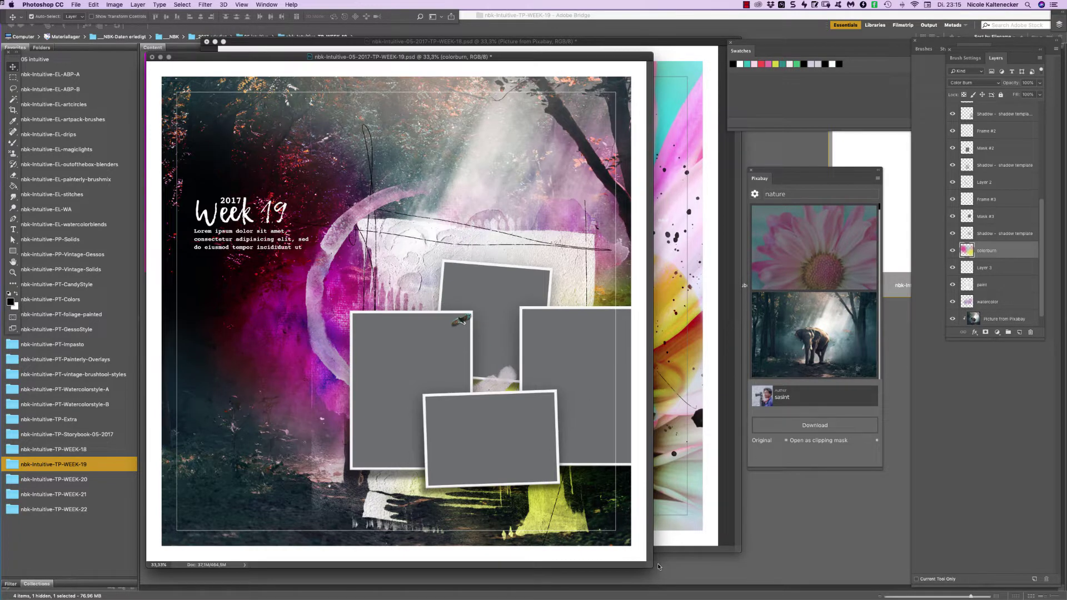
drag(652, 567, 700, 598)
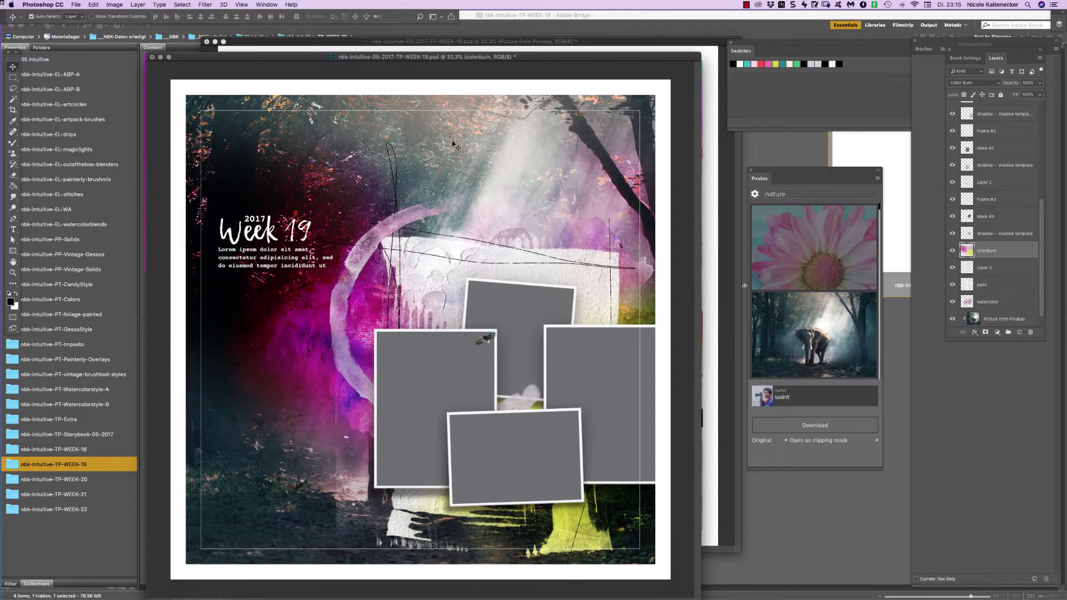
click(1002, 319)
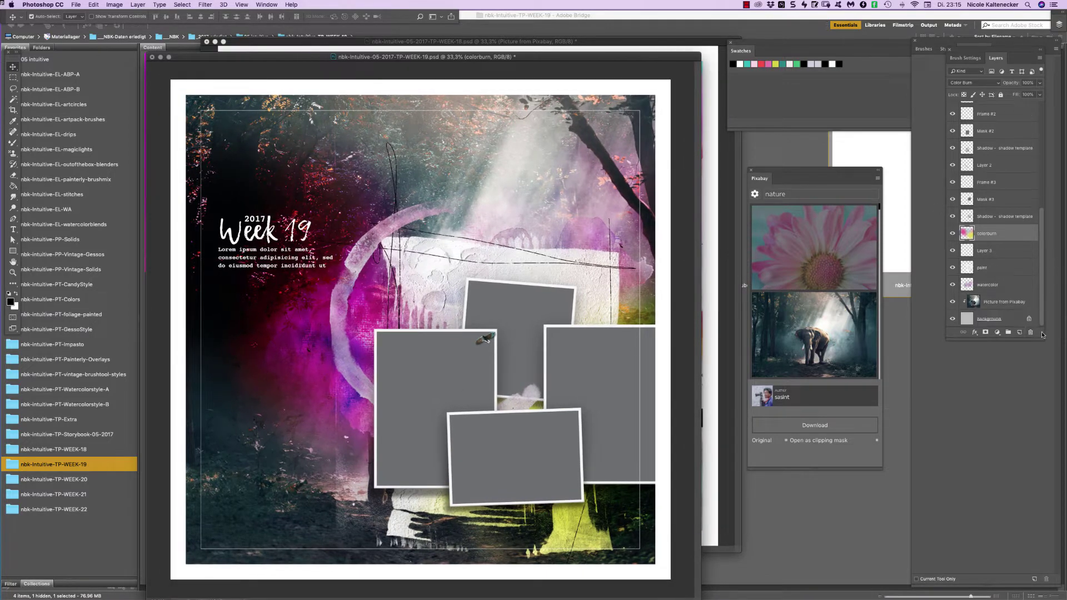
scroll(1043, 333, down, 1)
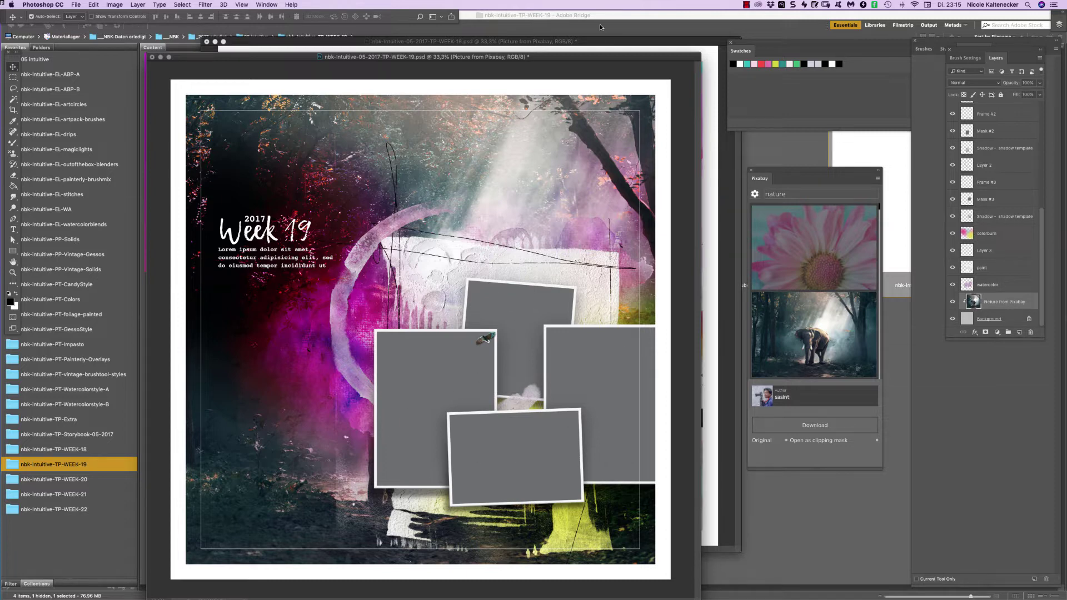
Duplicate the Picture from Pixabay layer and lengthen the Layers panel to fit the whole Week 19 layer stack.
key(super+j)
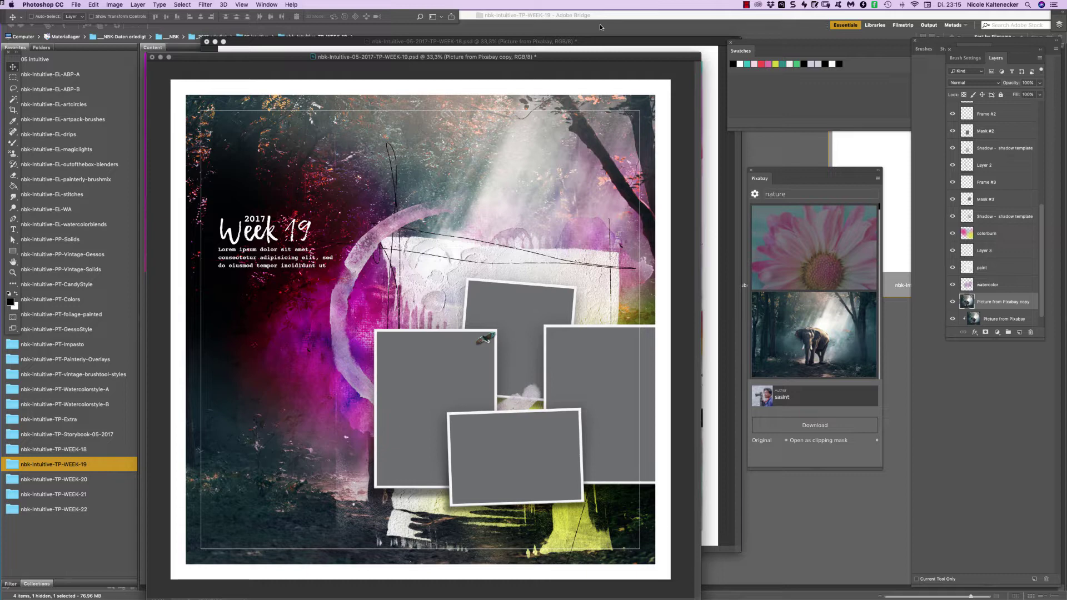
key(F7)
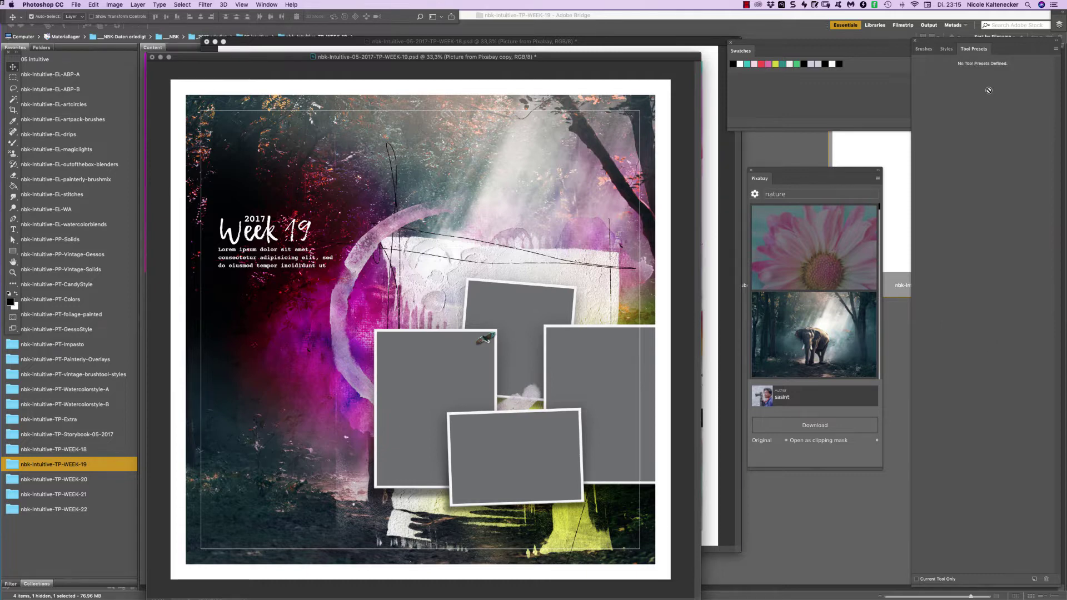
key(F7)
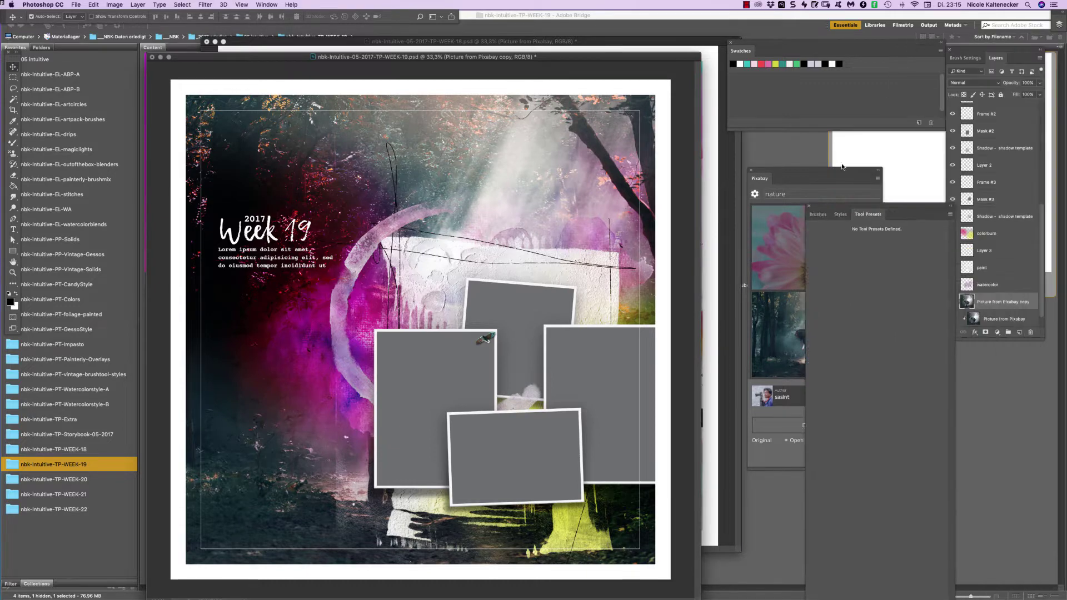
drag(999, 59, 778, 62)
drag(860, 341, 963, 344)
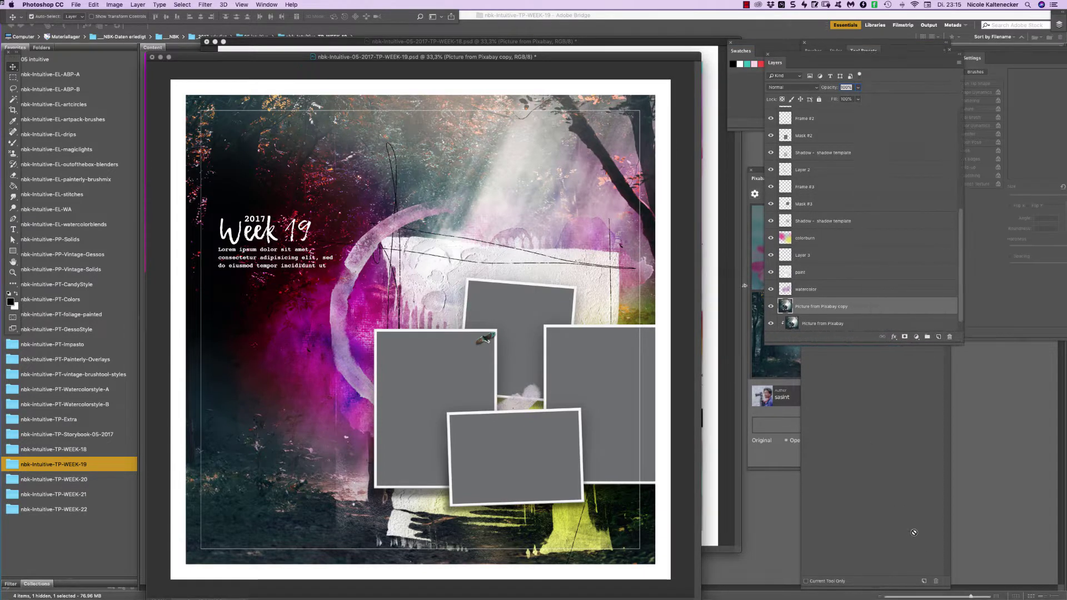
drag(863, 343, 863, 597)
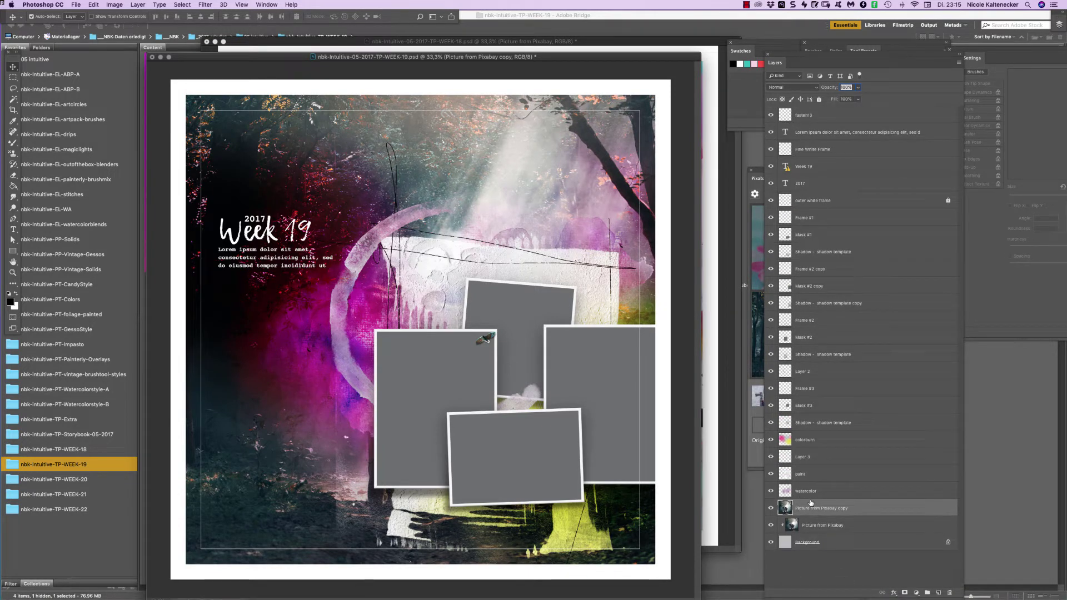
Clip the duplicated elephant picture to the Mask #3 layer, and clip a further duplicate of it to Mask #2.
drag(819, 500, 870, 396)
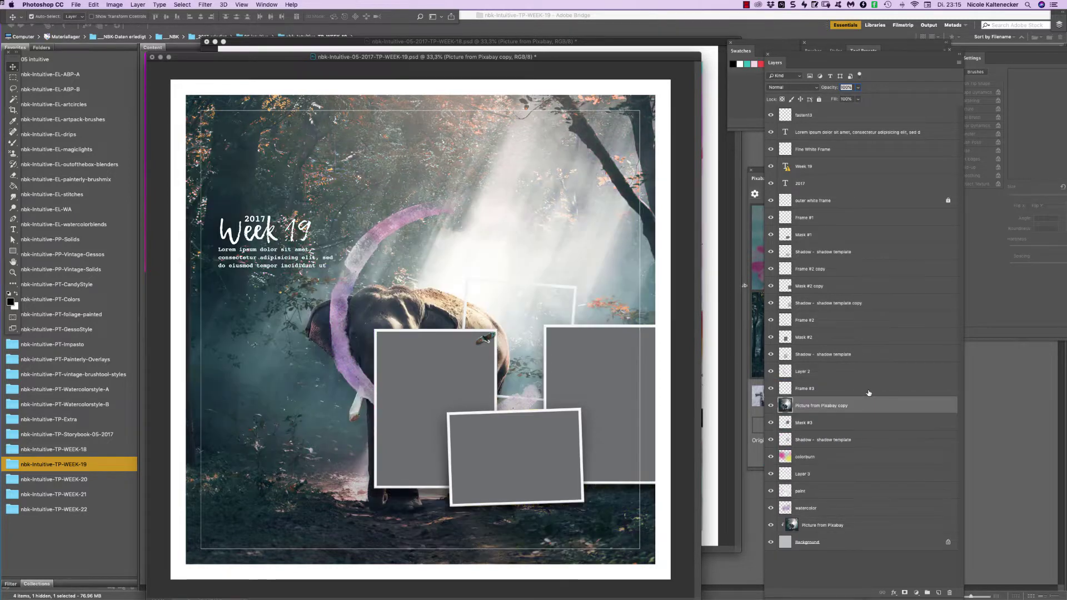
key(super+alt+g)
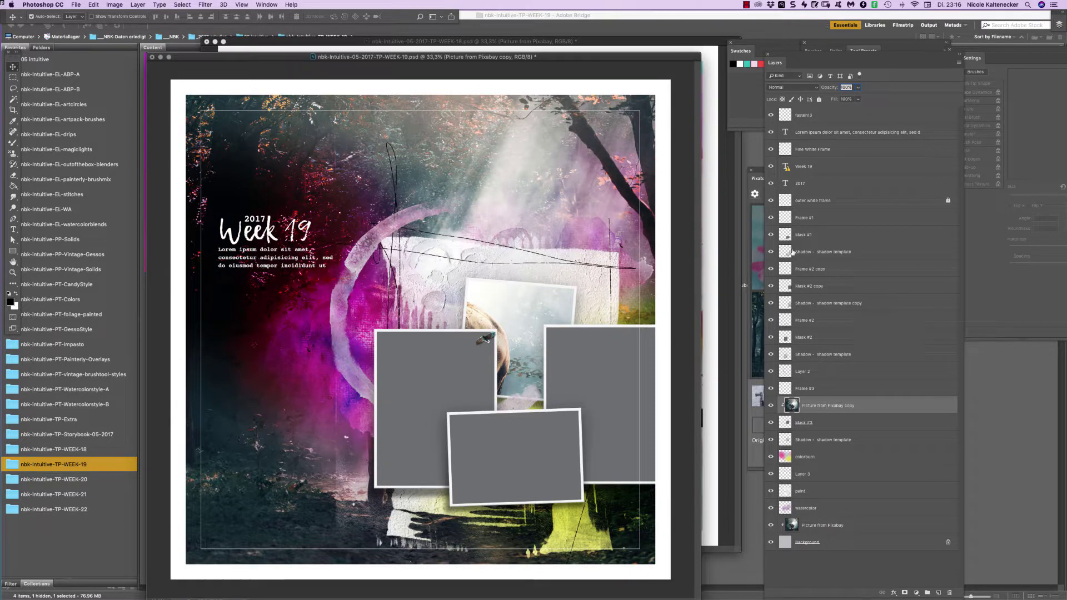
key(super+j)
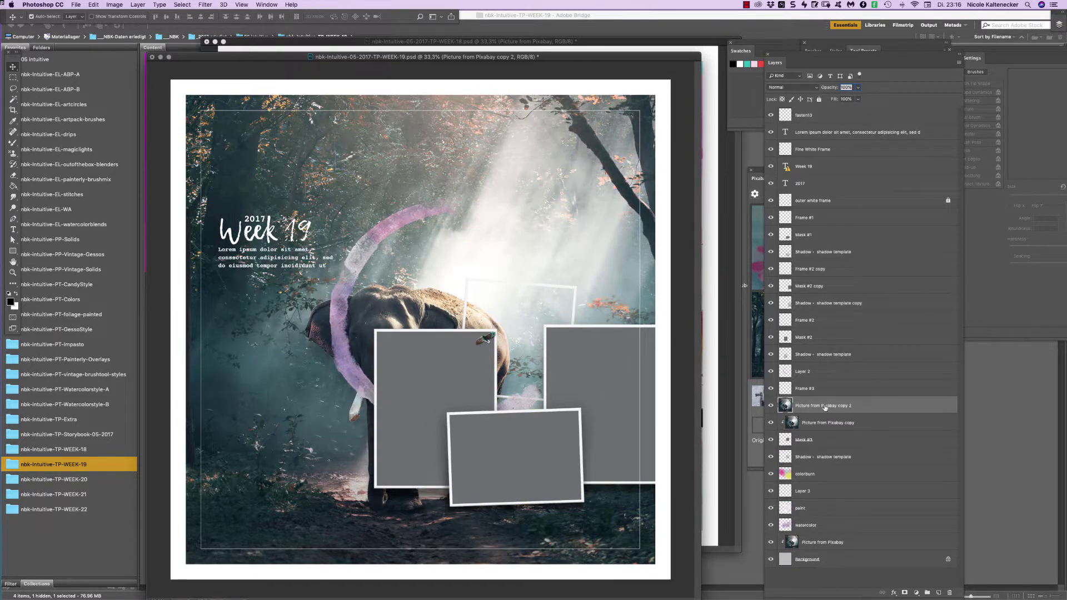
drag(824, 408, 831, 324)
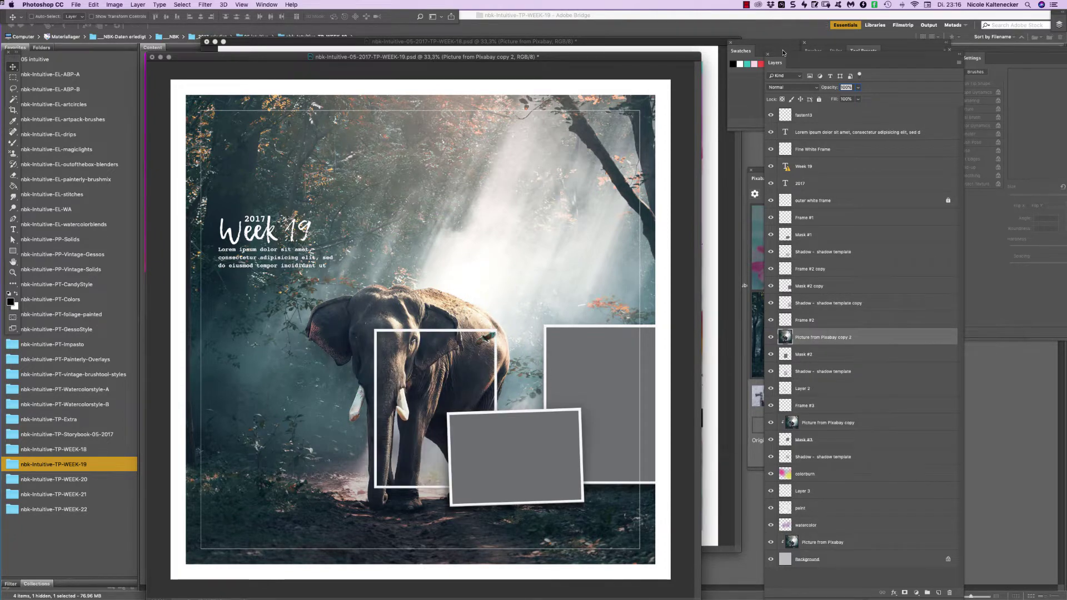
key(ctrl+alt+g)
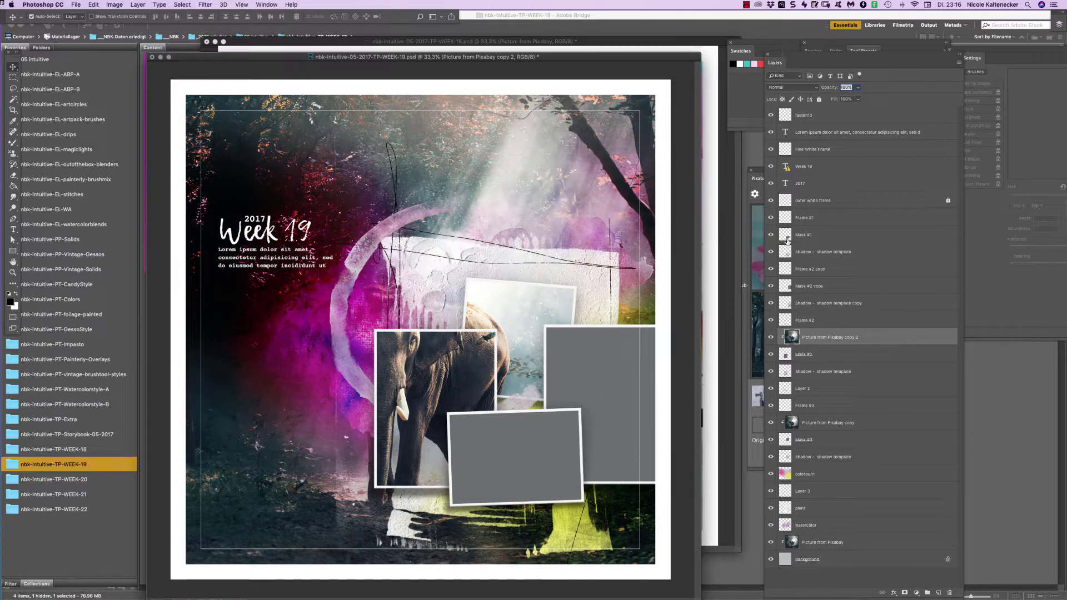
Clip two more duplicates of the elephant picture, one to the mask beneath Frame #2 copy and one to Mask #1.
key(ctrl+j)
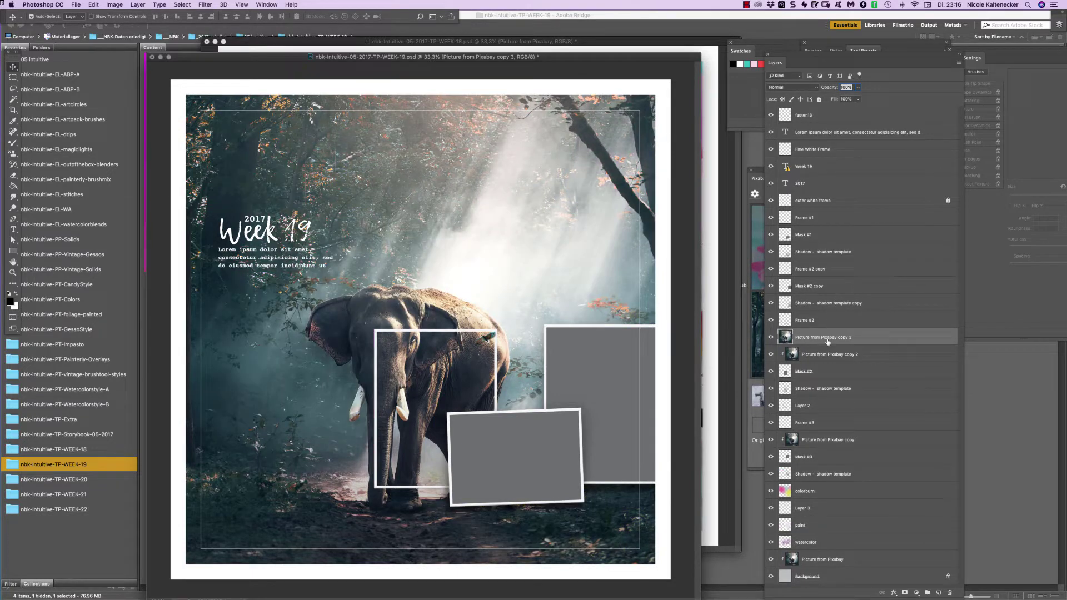
drag(828, 342, 865, 276)
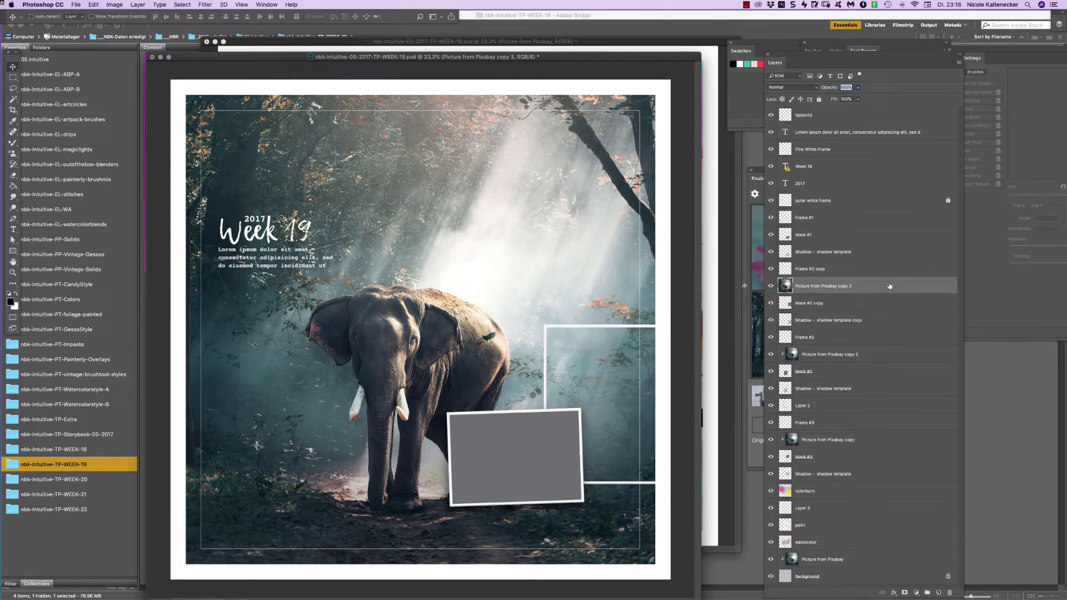
key(super+alt+g)
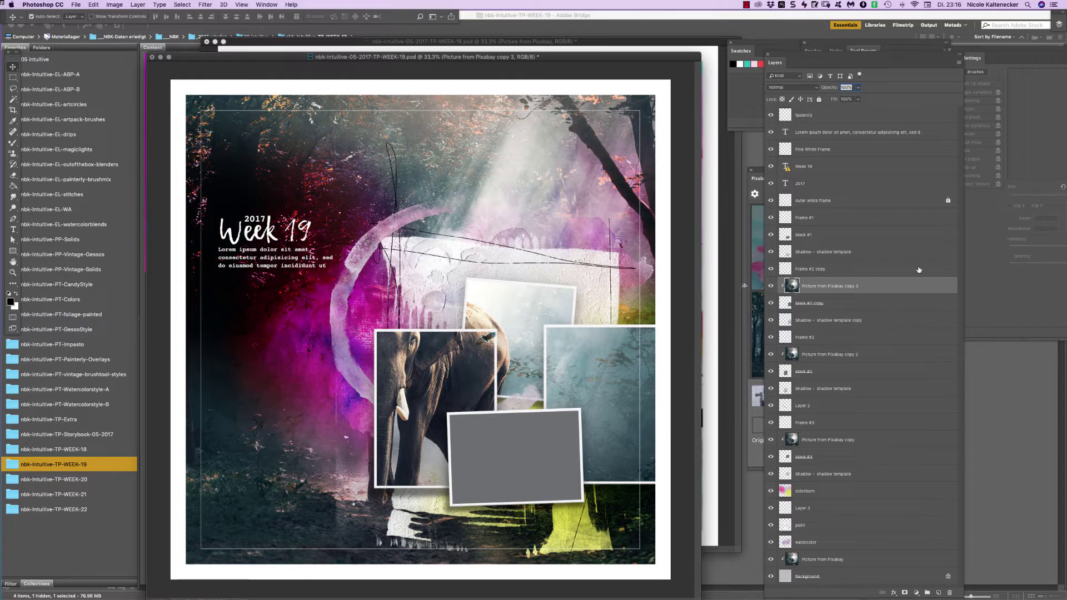
key(super+j)
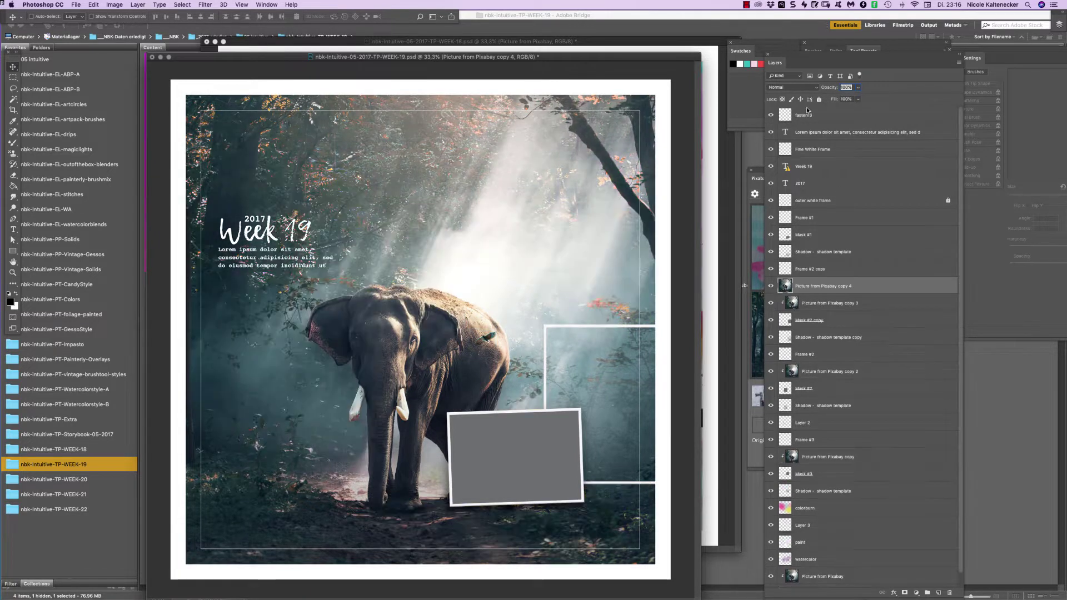
drag(847, 280, 803, 232)
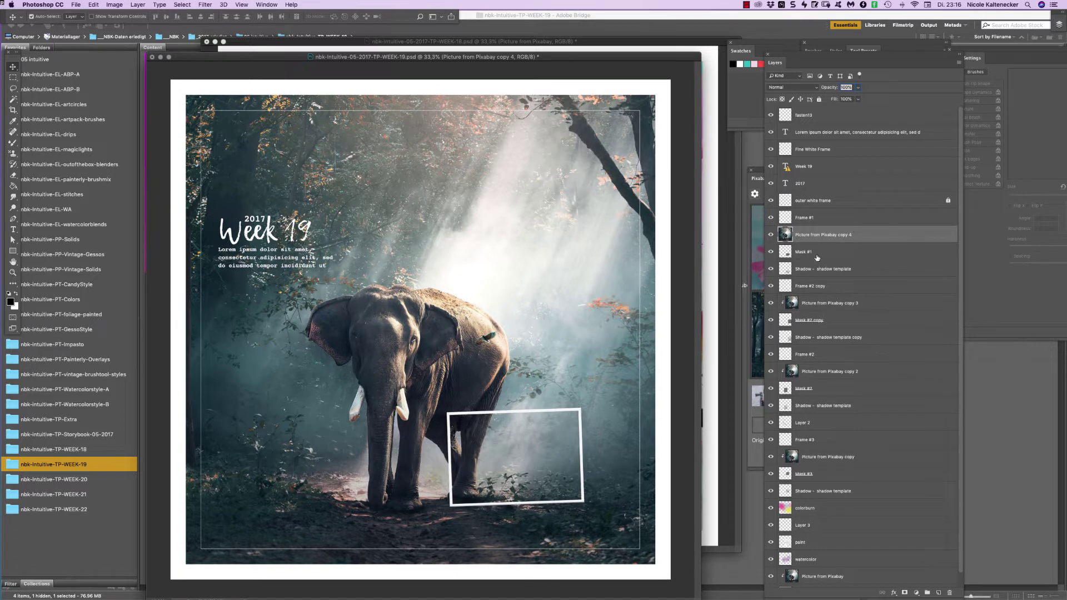
key(super+alt+g)
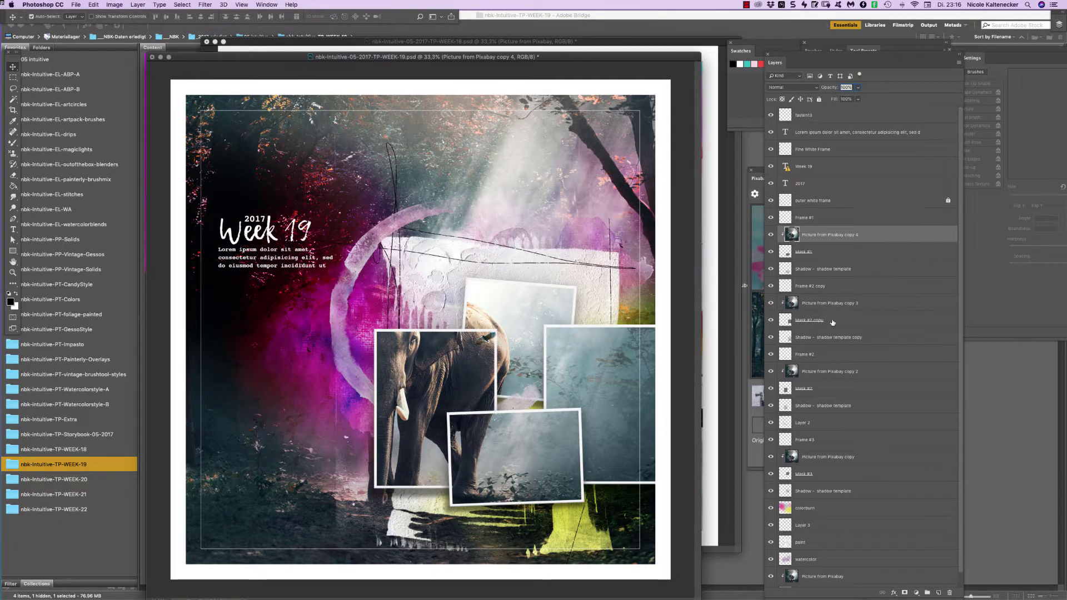
Select all five Picture from Pixabay layers, including the one clipped to the background, and link them together.
key(super+minus)
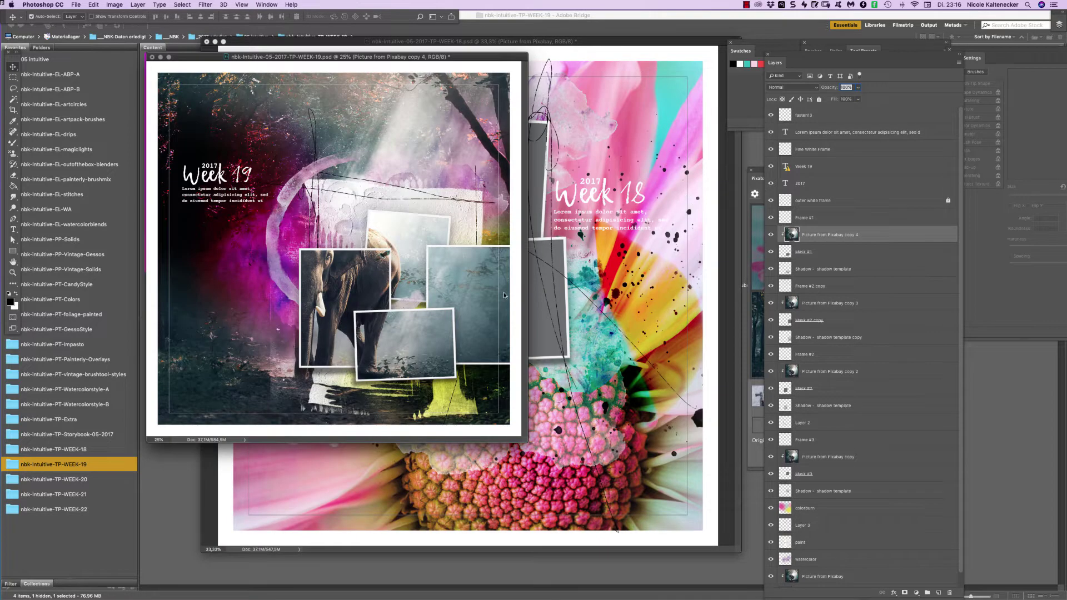
drag(522, 439, 694, 597)
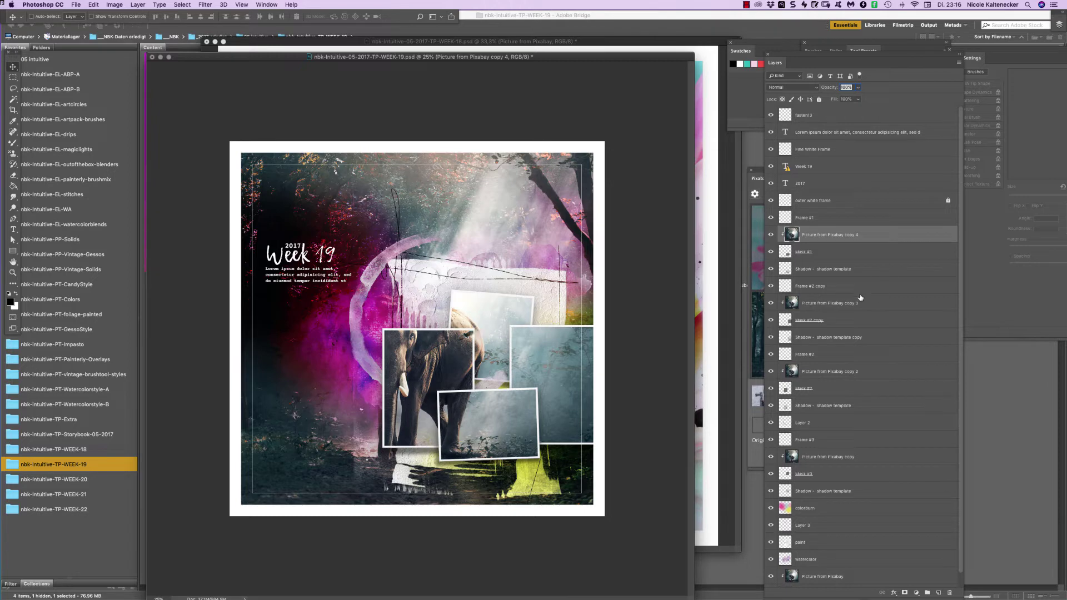
key(super)
super+click(869, 307)
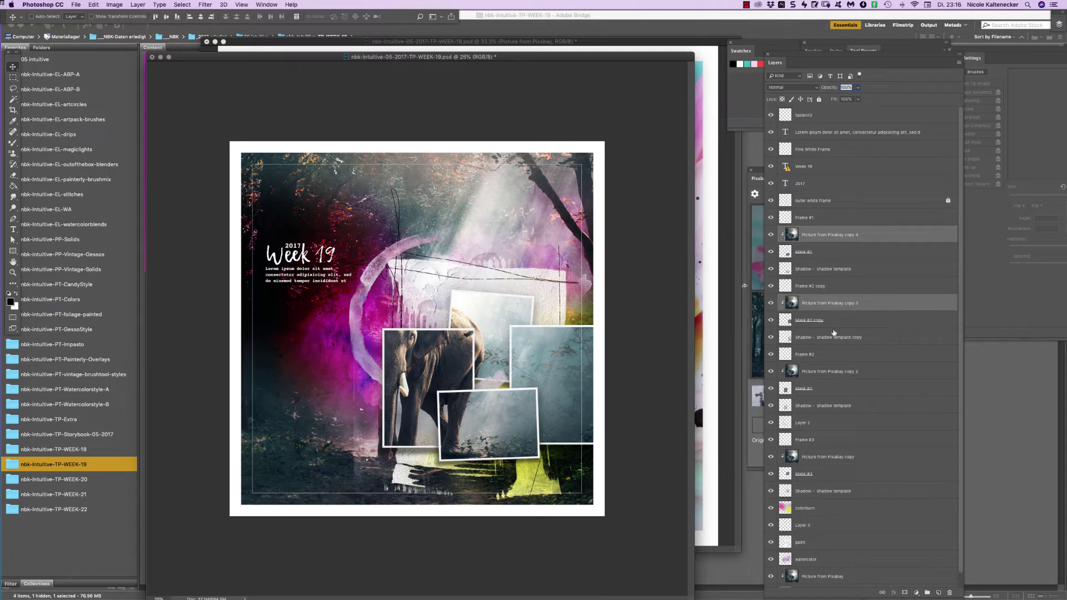
super+click(870, 373)
super+click(846, 462)
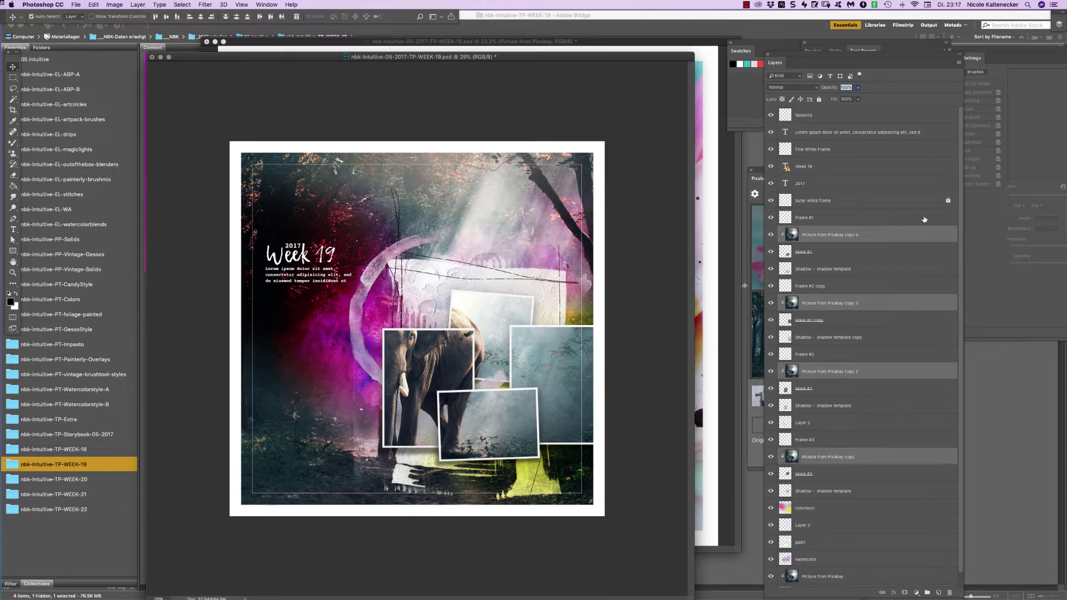
scroll(960, 259, down, 1)
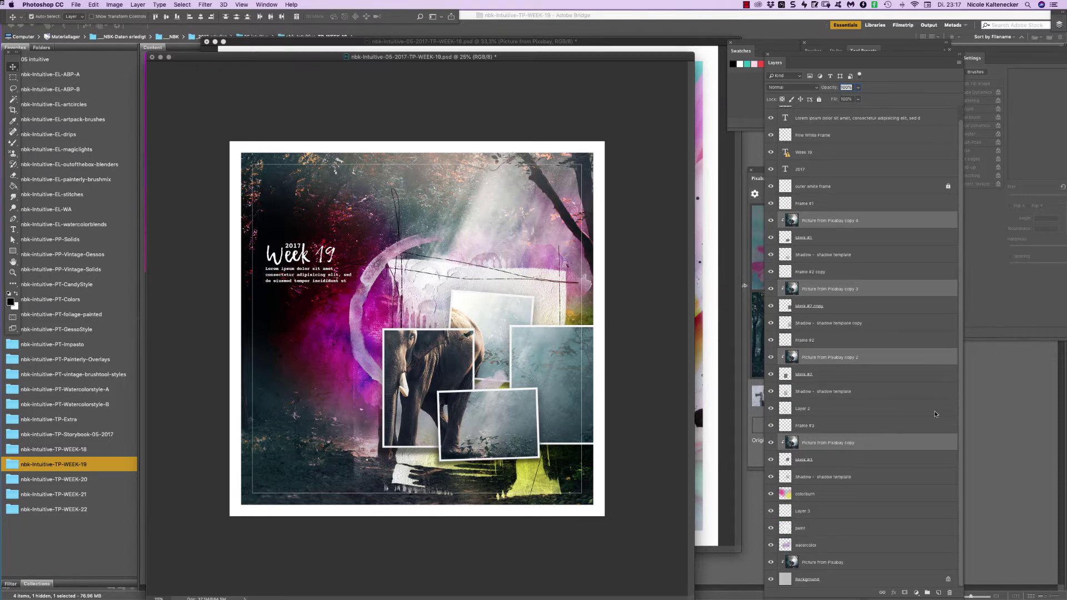
super+click(856, 562)
key(super)
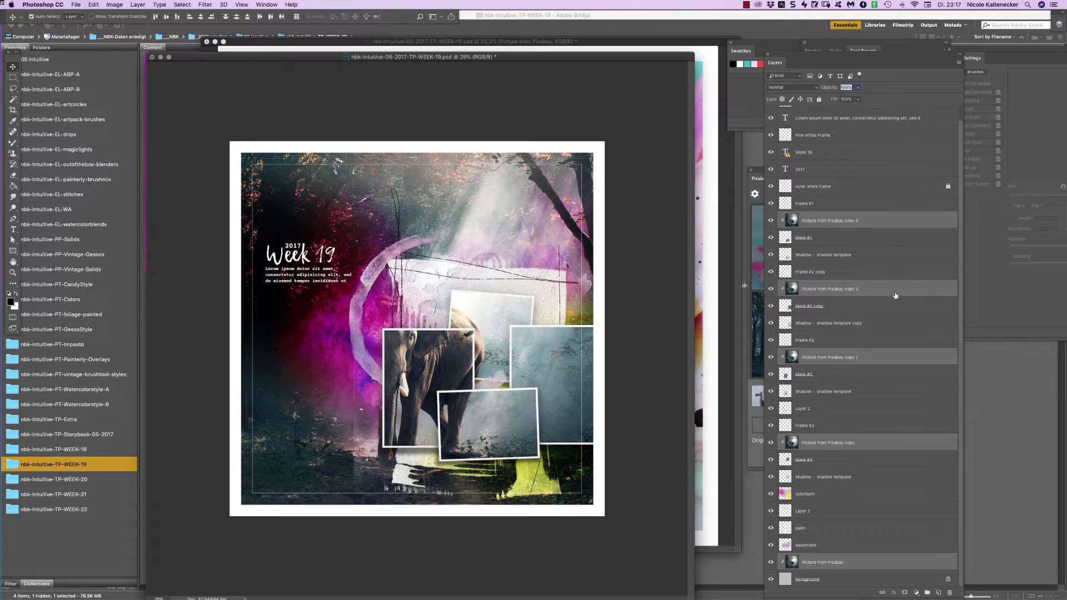
click(882, 593)
Undo the accidental shift of the colorburn layer and move the linked pictures so the elephant spans the four photo frames.
drag(433, 202, 433, 203)
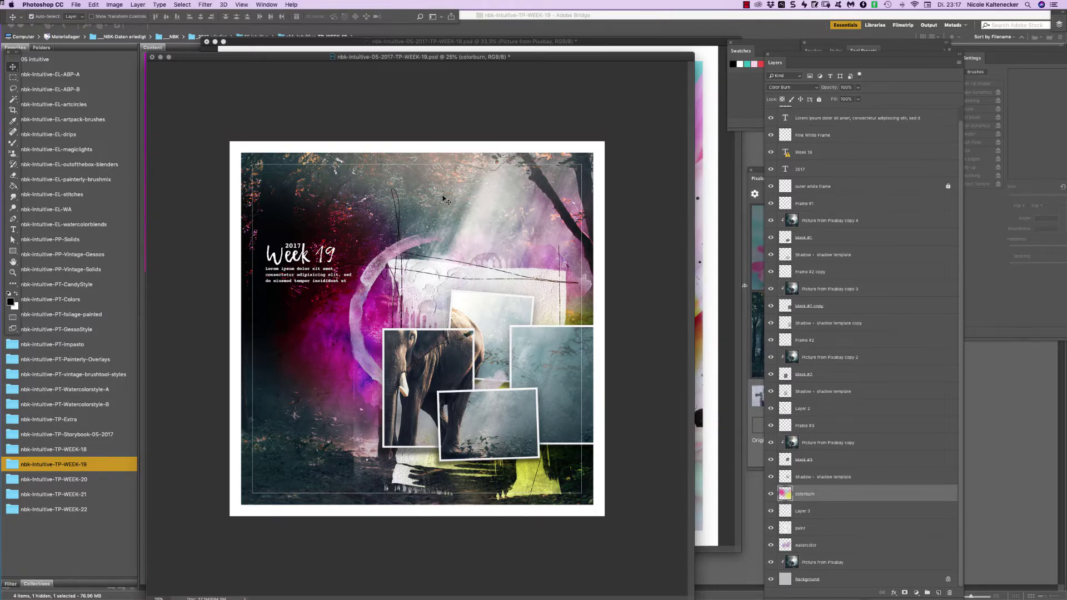
key(super+z)
click(831, 442)
drag(365, 261, 449, 246)
Scale the linked elephant pictures down slightly, fitting their upper and lower edges to the page area inside the white border.
key(super+minus)
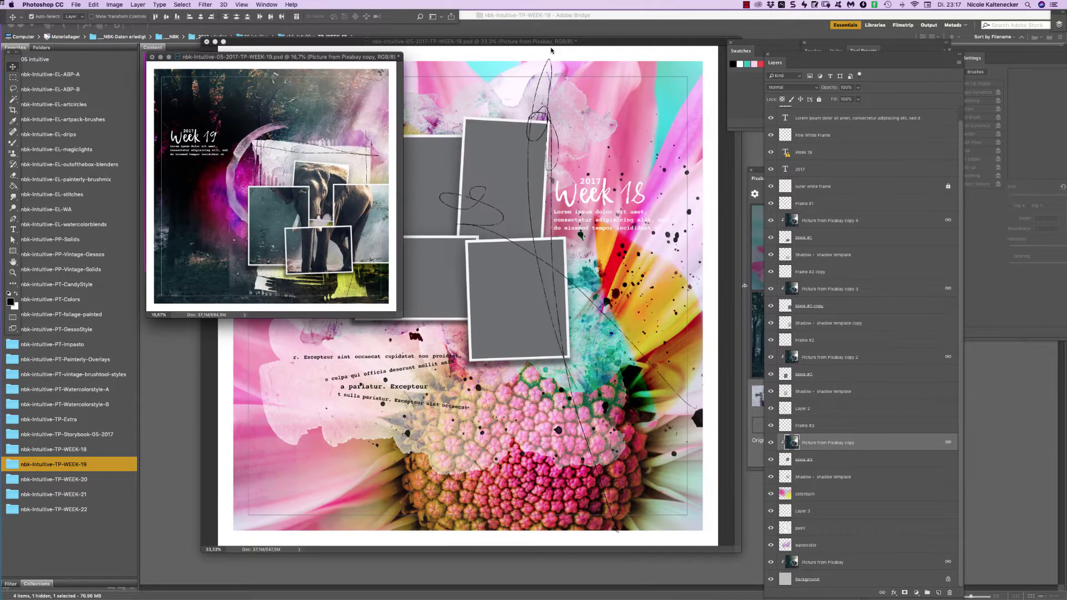
drag(403, 316, 751, 599)
key(super+t)
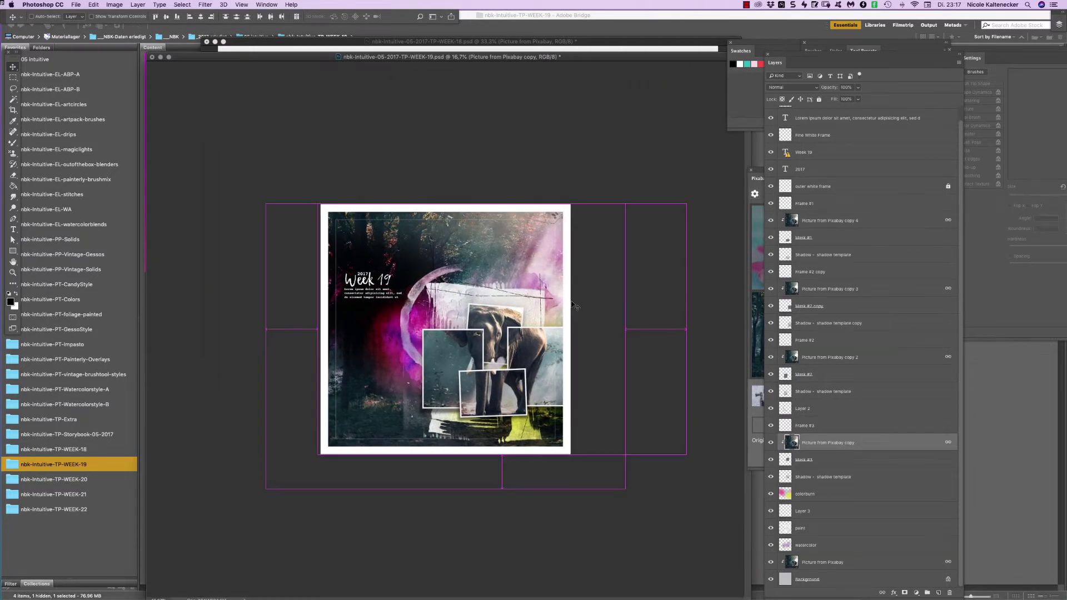
drag(687, 201, 673, 211)
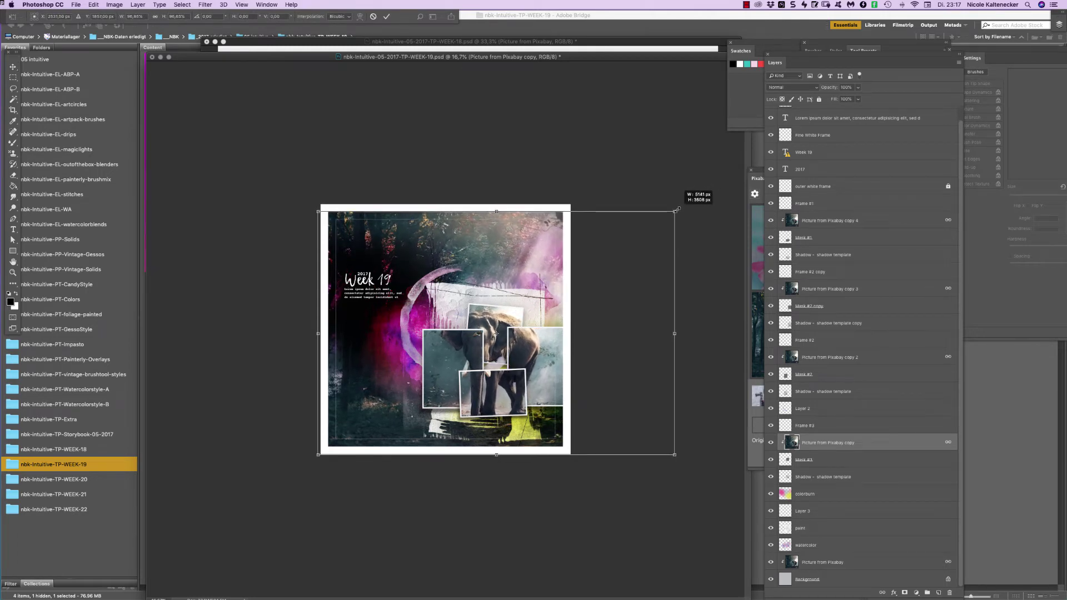
drag(673, 455, 664, 447)
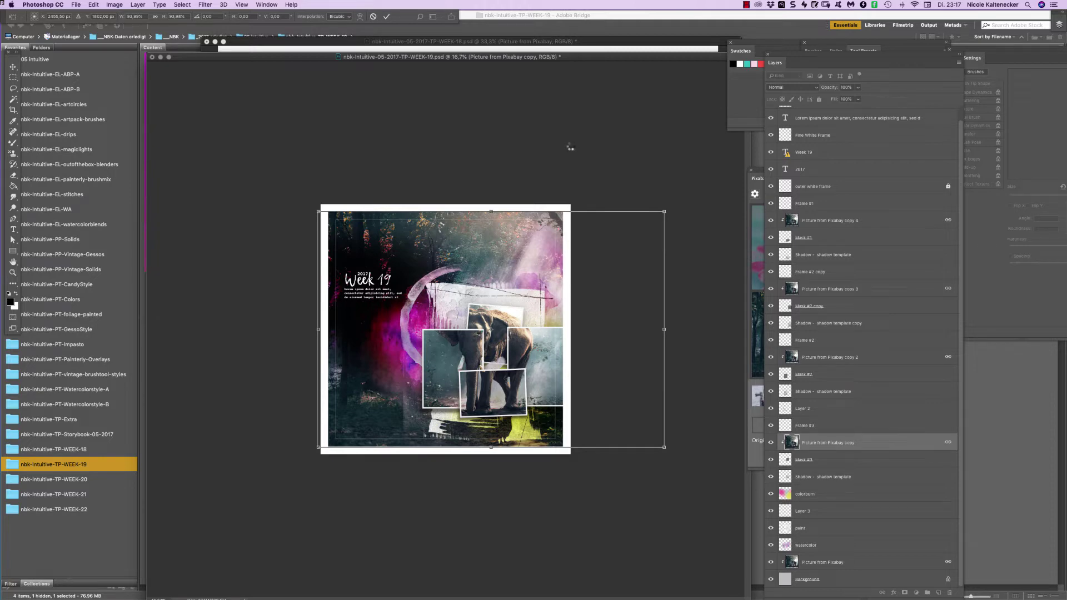
key(Return)
key(super+plus)
key(super+plus)
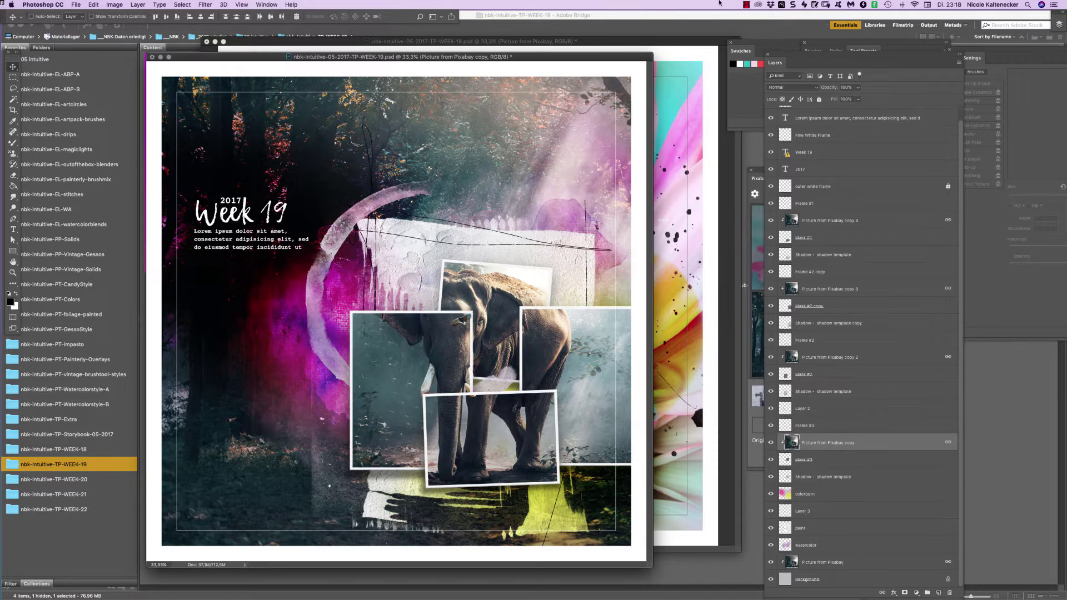
Duplicate the elephant picture once more and clip the duplicate to the paint layer.
key(super+j)
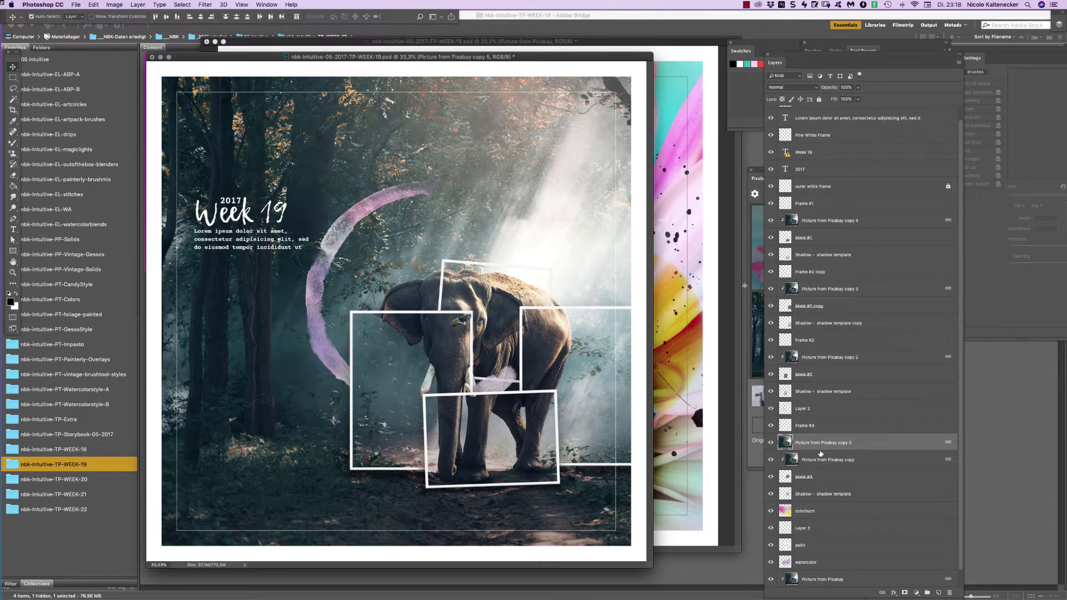
drag(820, 454, 801, 552)
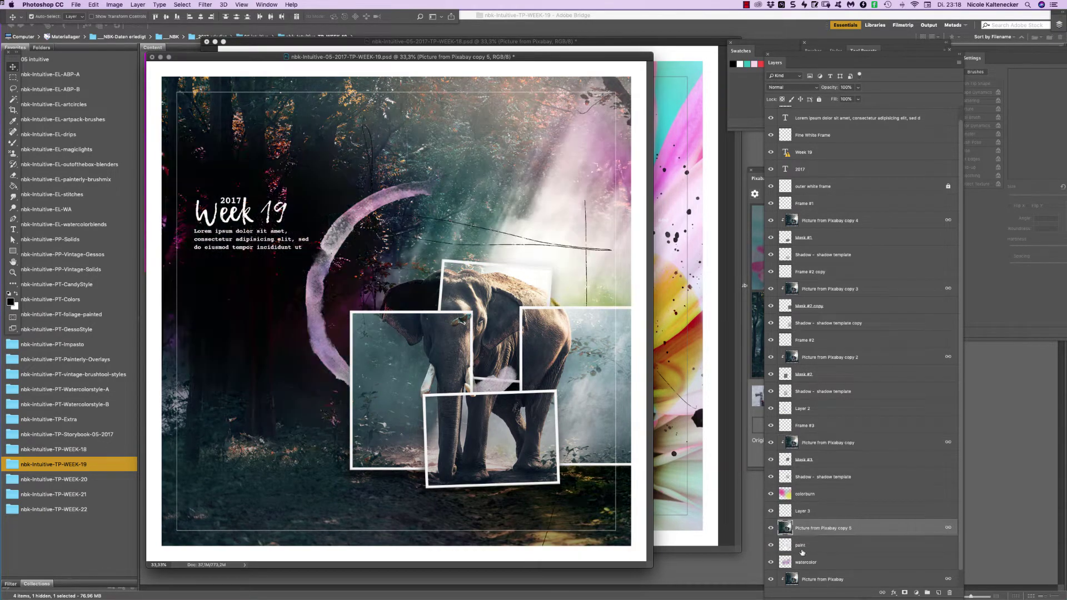
key(super+alt+g)
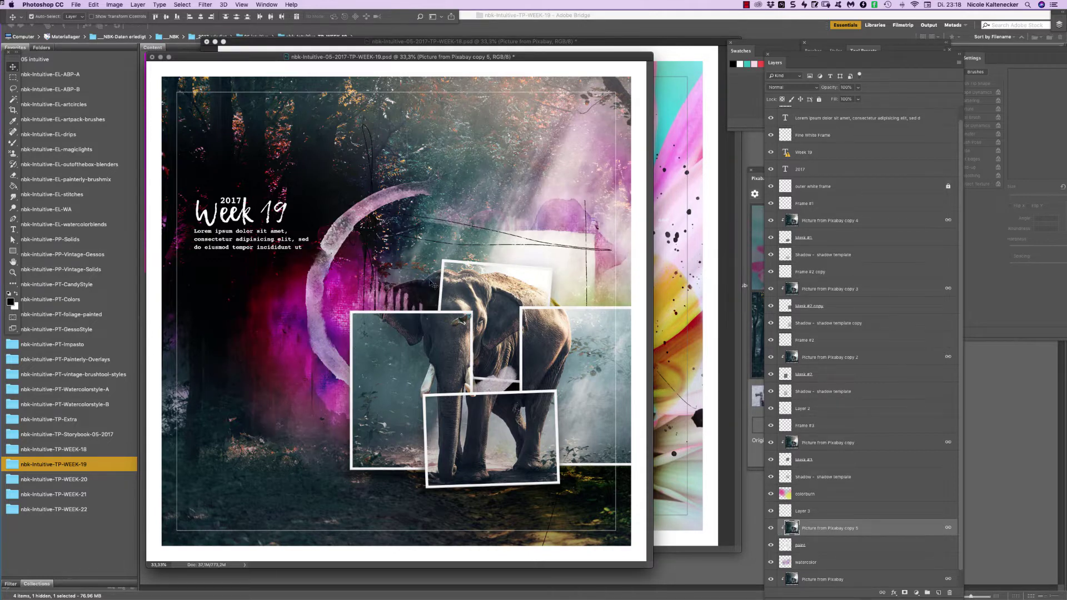
Try the Color Burn and Multiply blend modes on the picture clipped to the paint layer, and set it to Lighten.
click(784, 88)
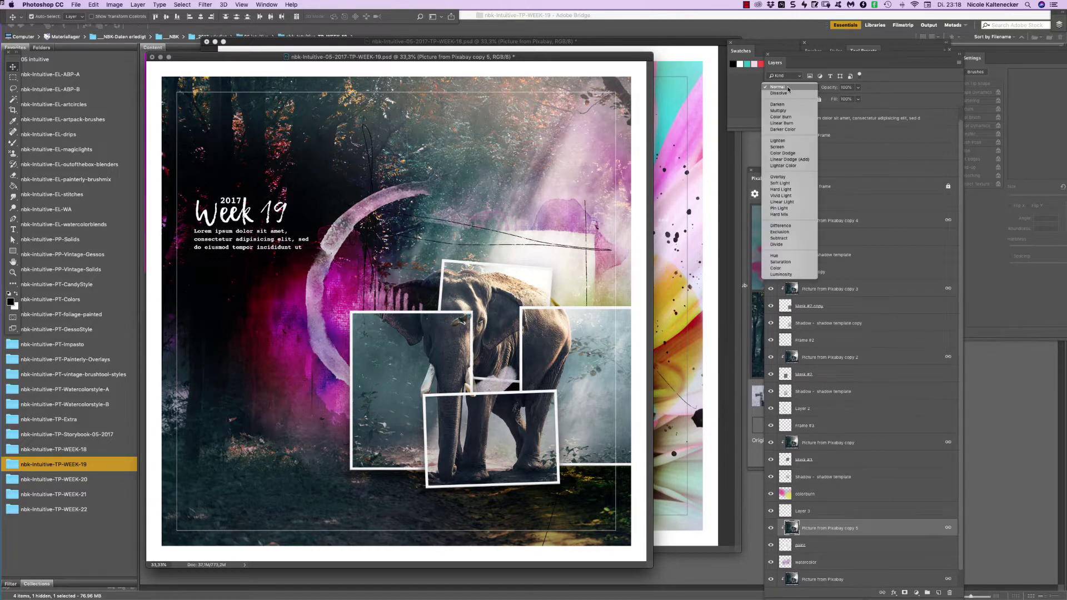
click(795, 116)
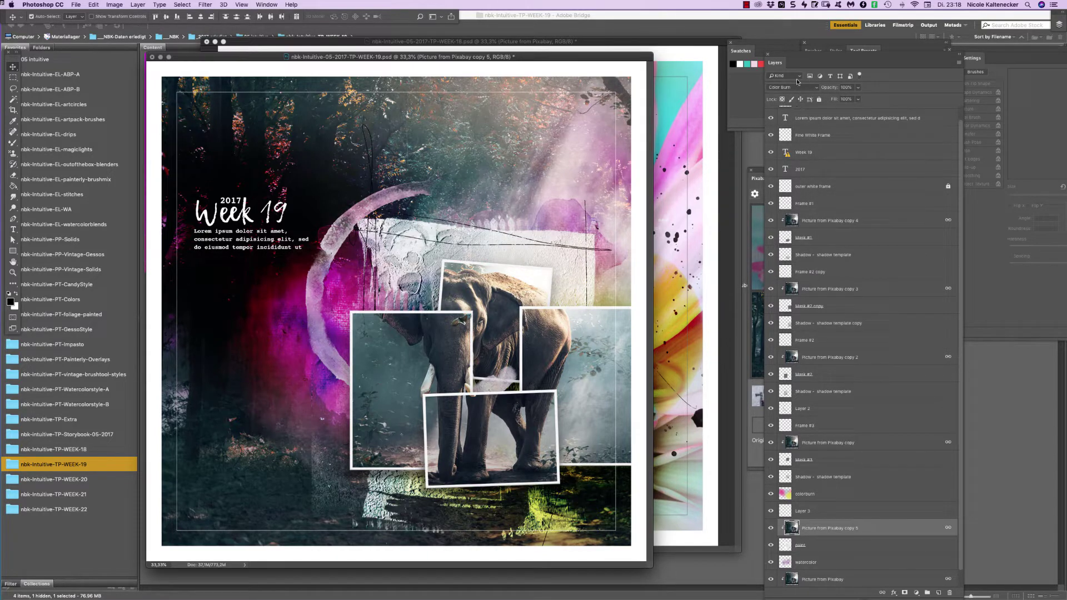
click(795, 86)
click(794, 81)
click(792, 87)
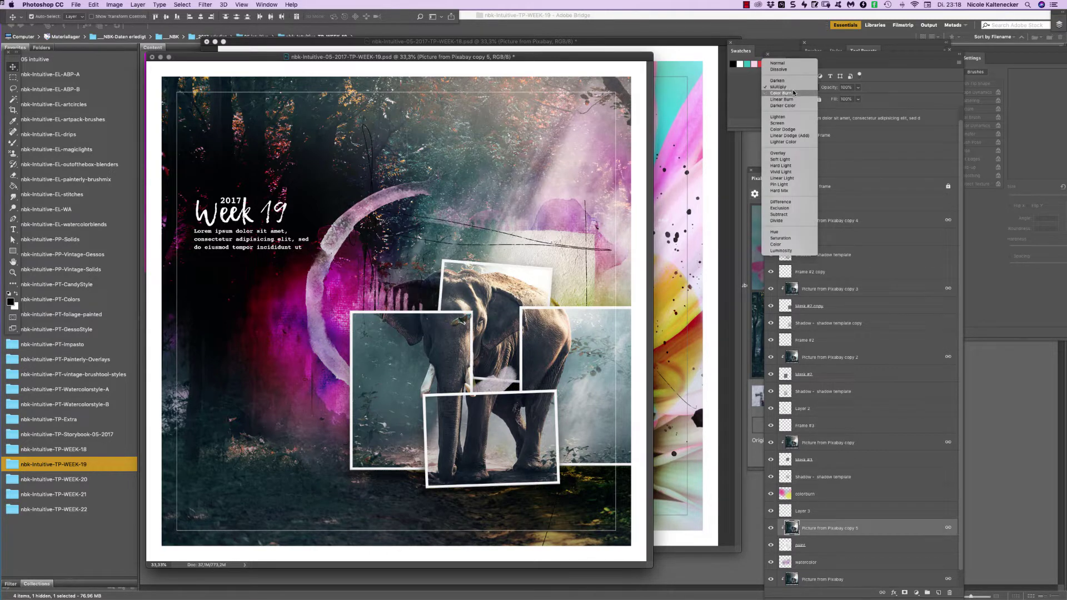
click(794, 117)
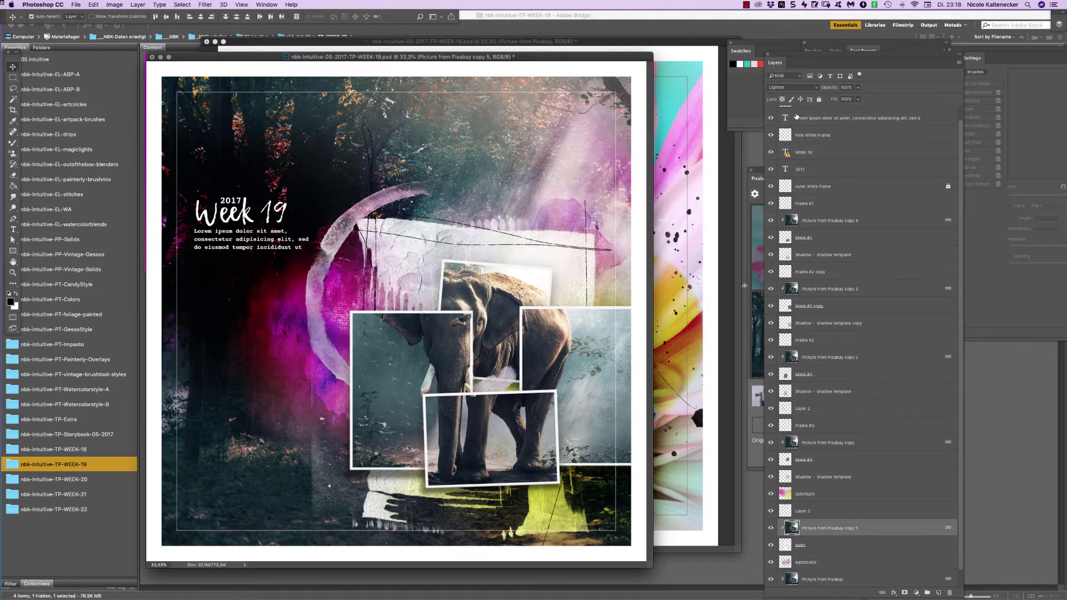
Try the Overlay, Color Burn and Multiply blend modes on the picture clipped to the paint layer, and set it to Linear Burn.
click(793, 87)
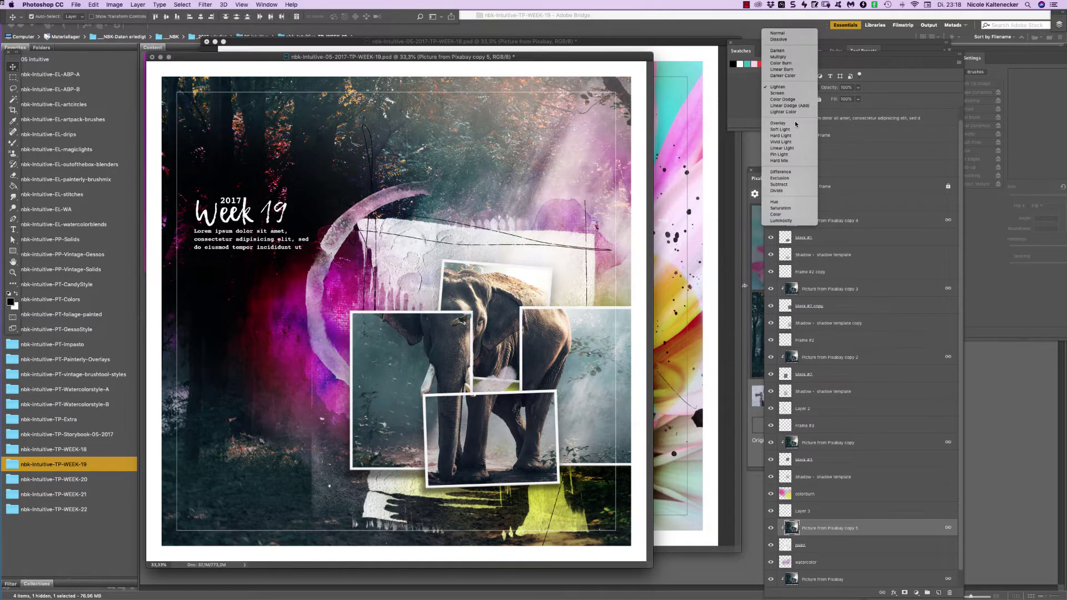
click(794, 122)
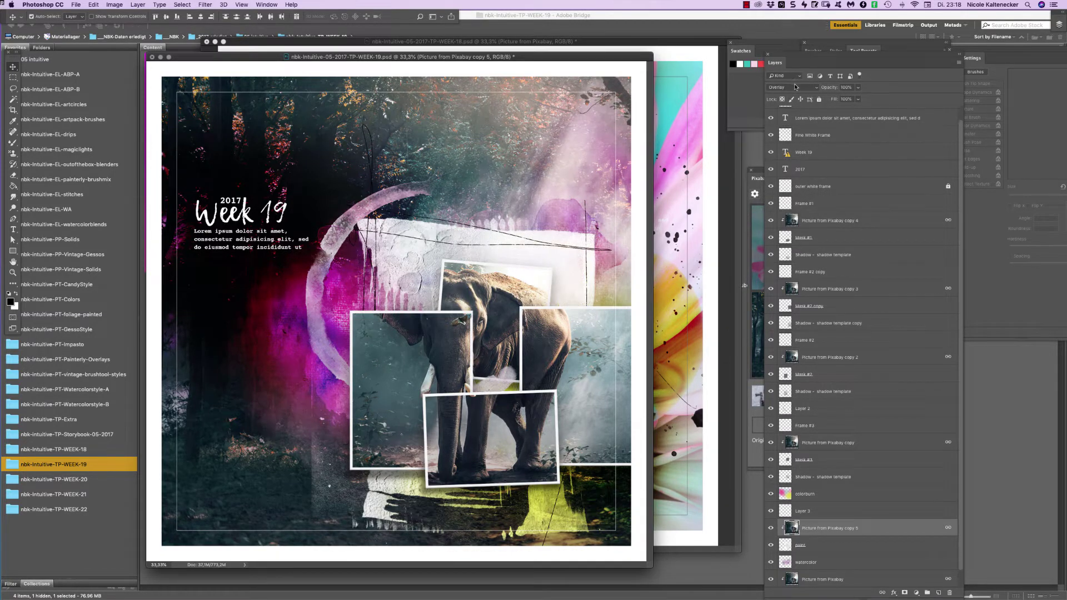
click(794, 87)
click(797, 35)
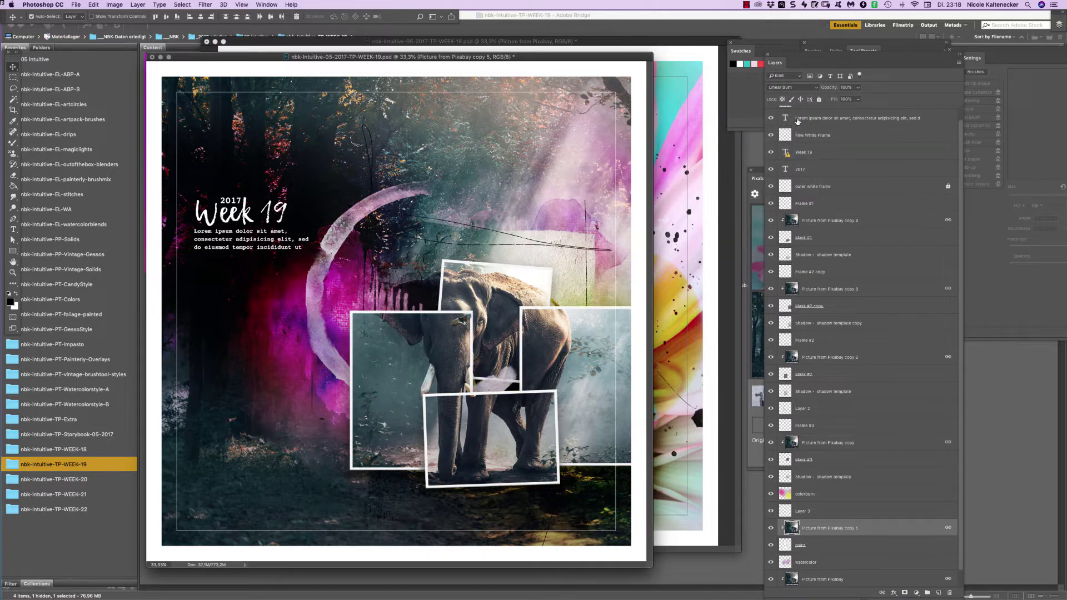
click(795, 87)
click(795, 82)
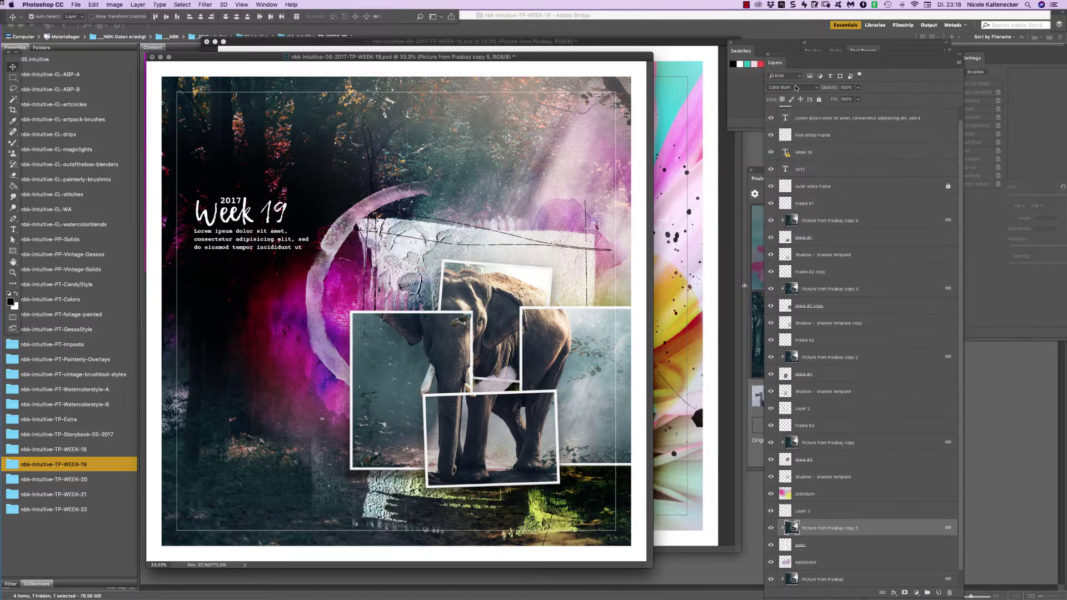
click(794, 87)
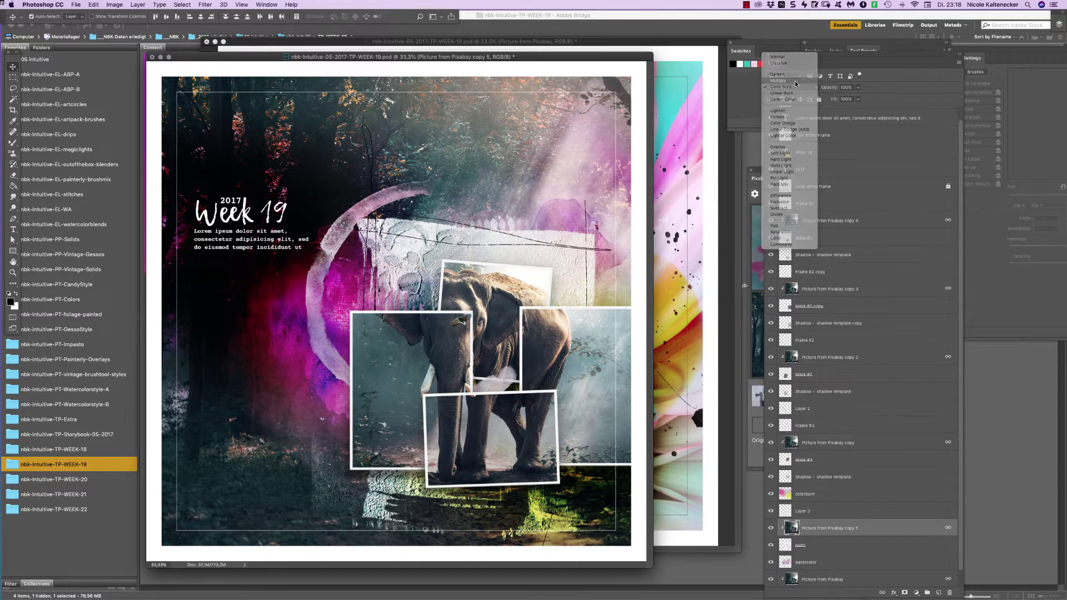
click(795, 83)
click(792, 87)
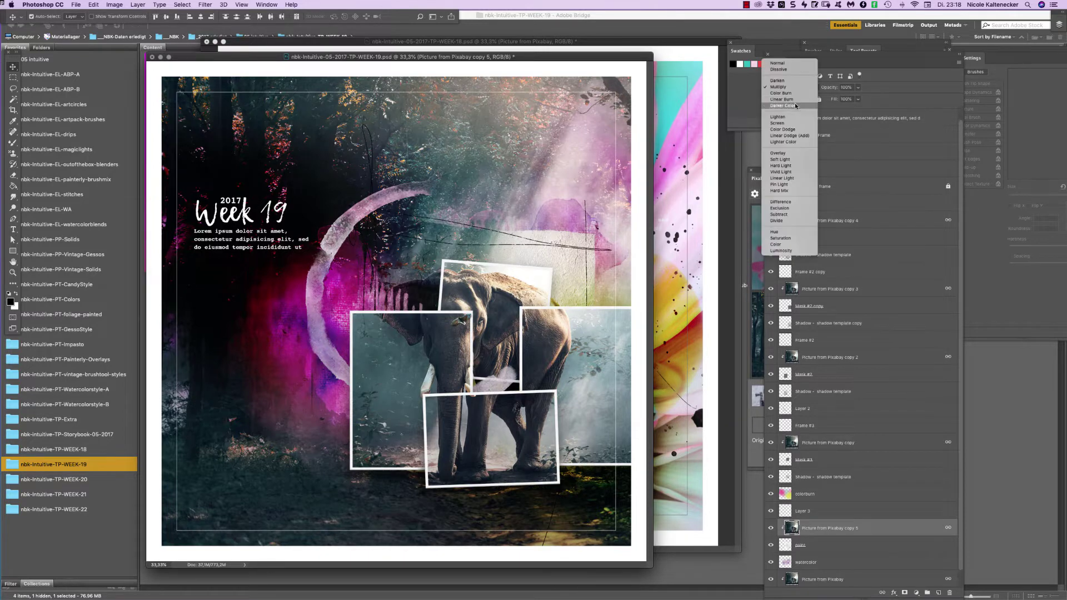
click(797, 99)
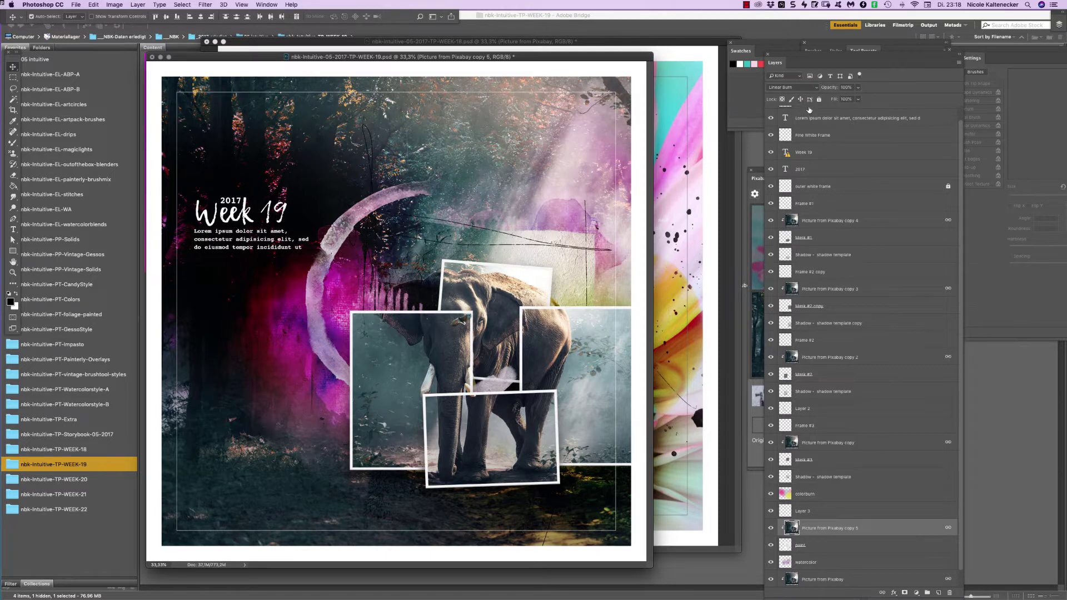
Try lightening the picture clipped to the paint layer with Hue/Saturation at a Lightness of about +51, and undo the adjustment.
key(super+u)
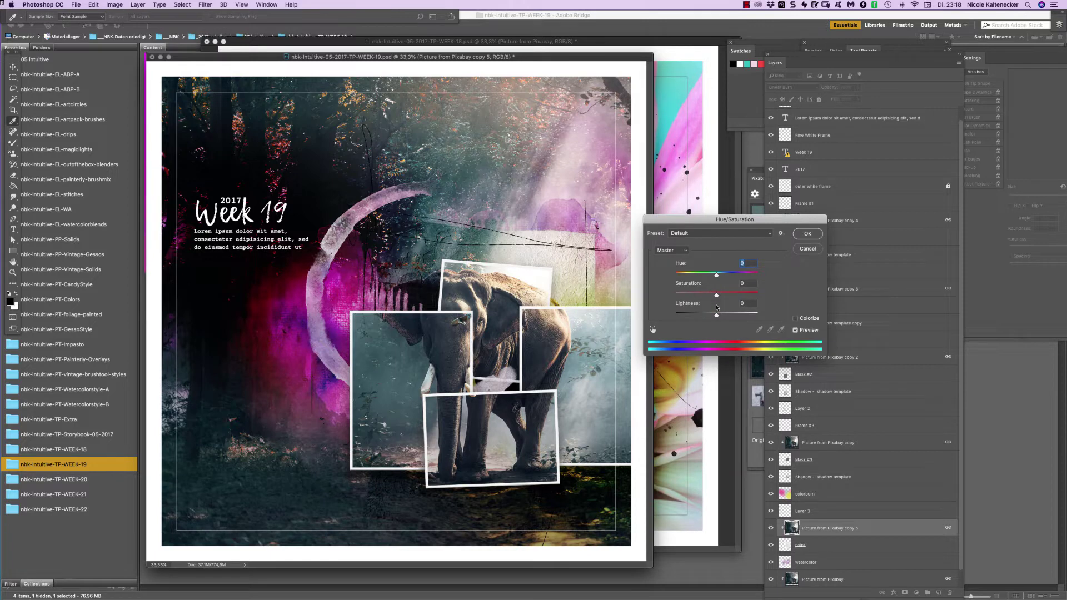
drag(715, 316, 737, 318)
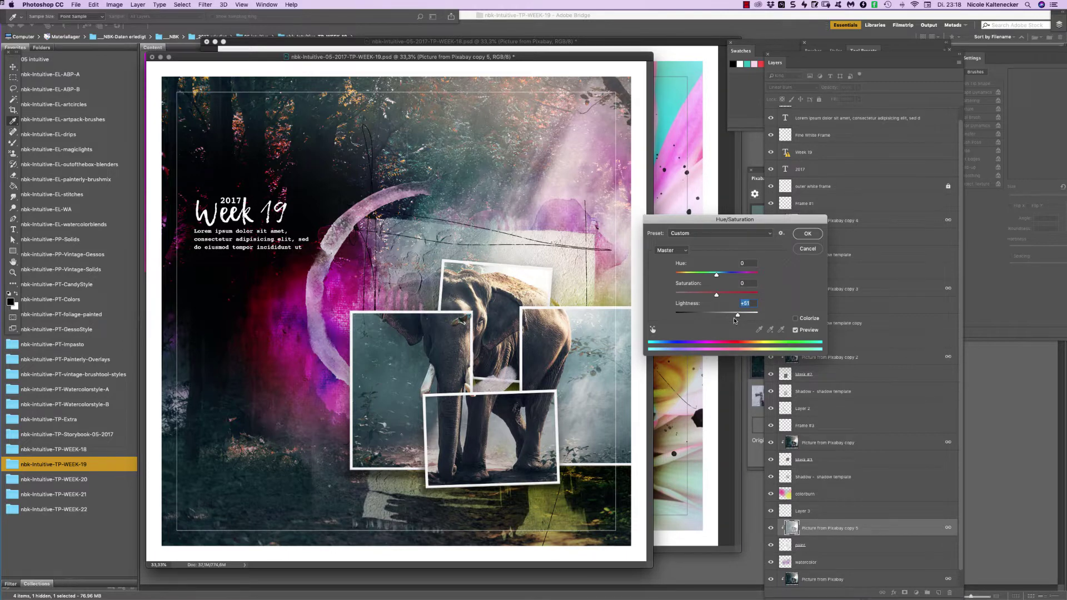
click(805, 234)
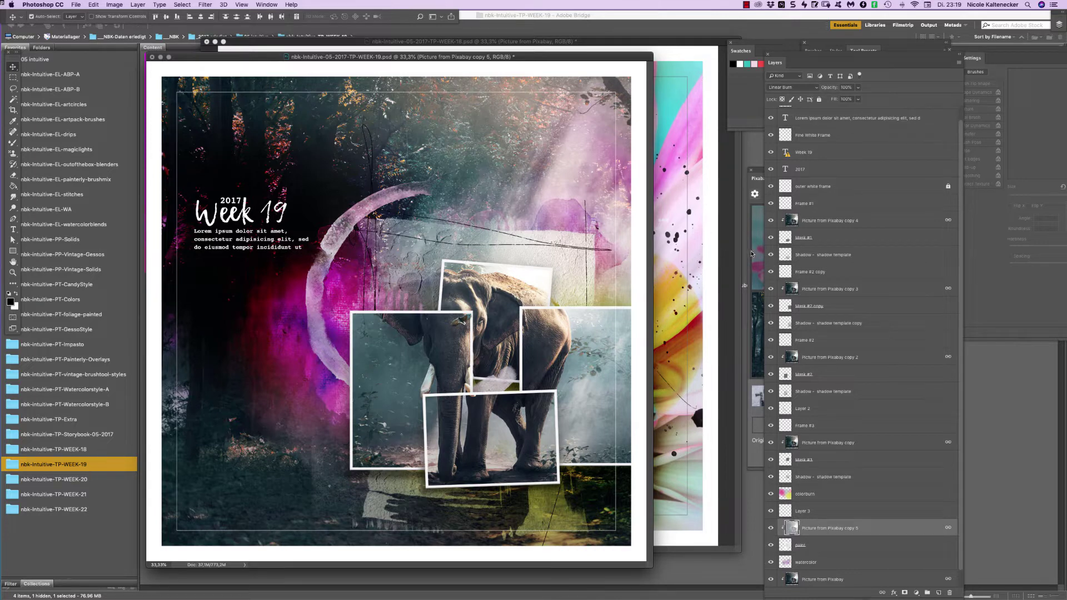
key(super+z)
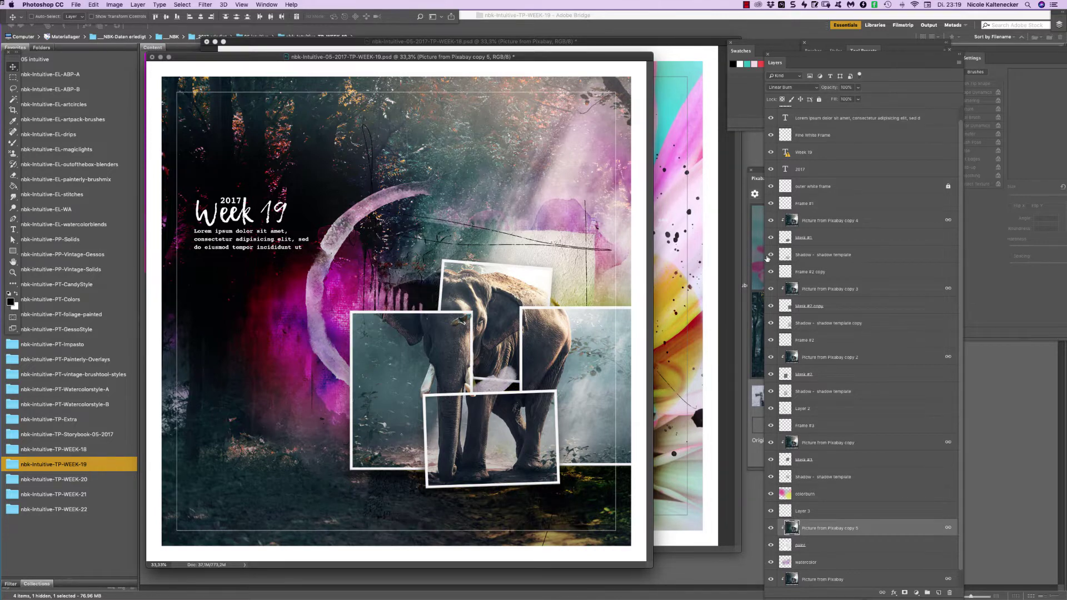
Bring the duplicated elephant picture in front of all other layers and set its blend mode to Normal.
key(super+shift+bracketleft)
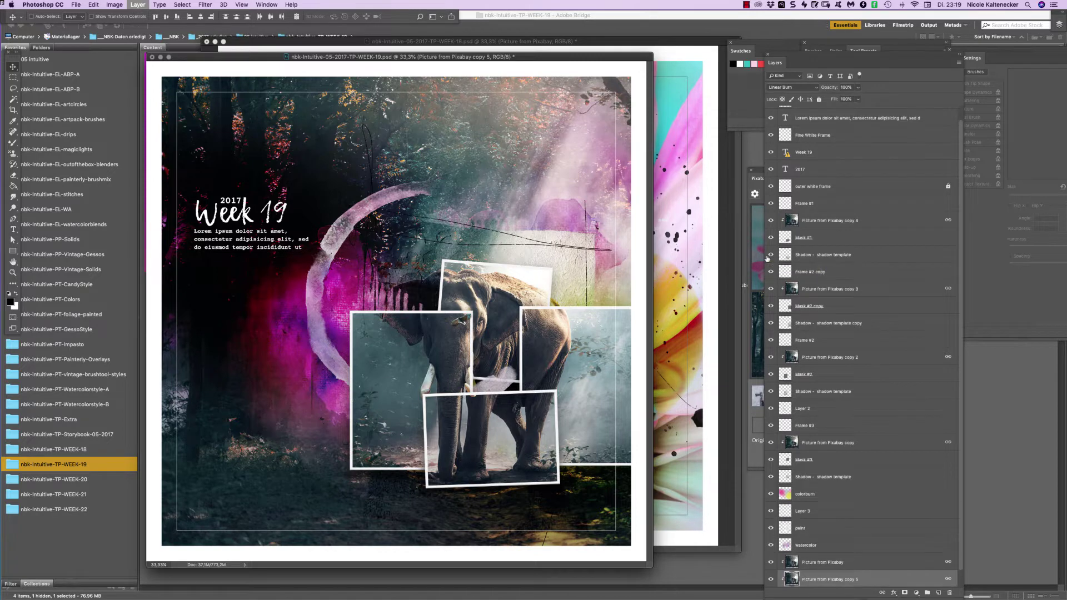
key(super+shift+bracketright)
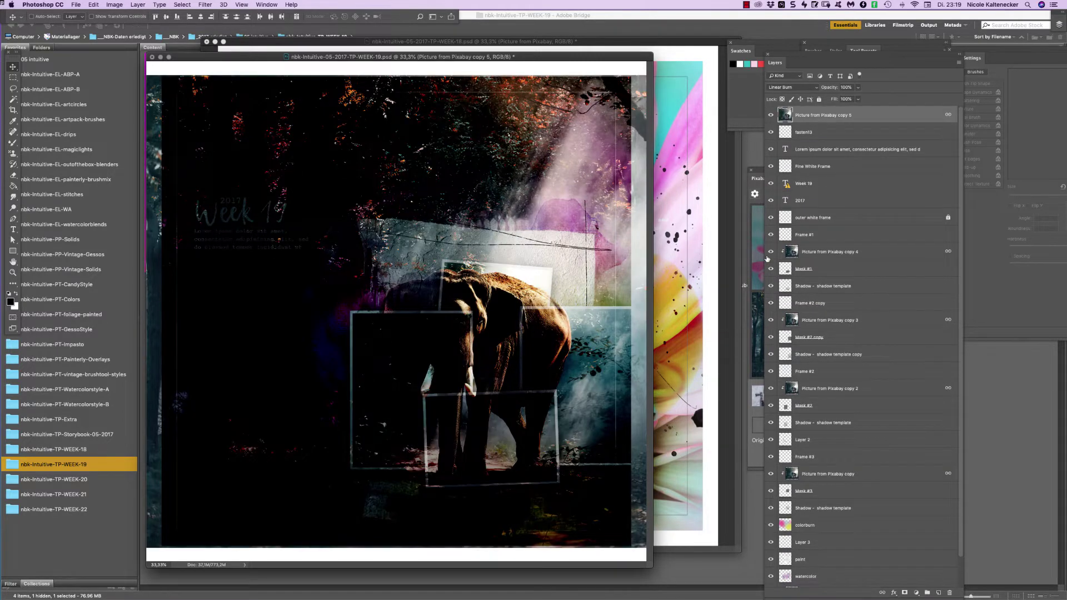
click(790, 83)
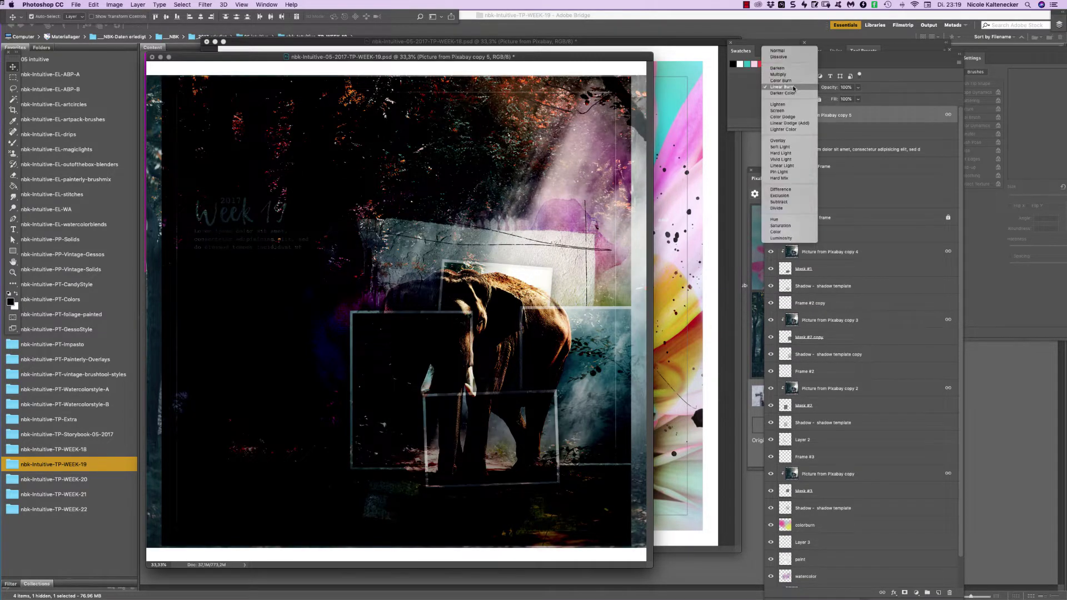
click(832, 101)
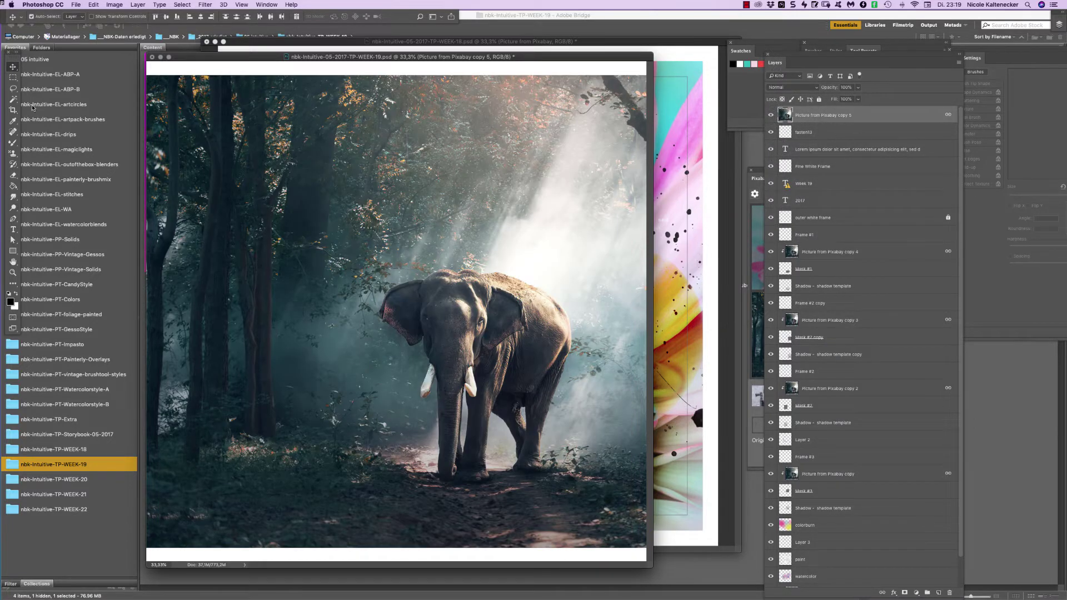
Select the elephant's head, ears and trunk with the Quick Selection tool and mask the front picture to that selection.
click(12, 99)
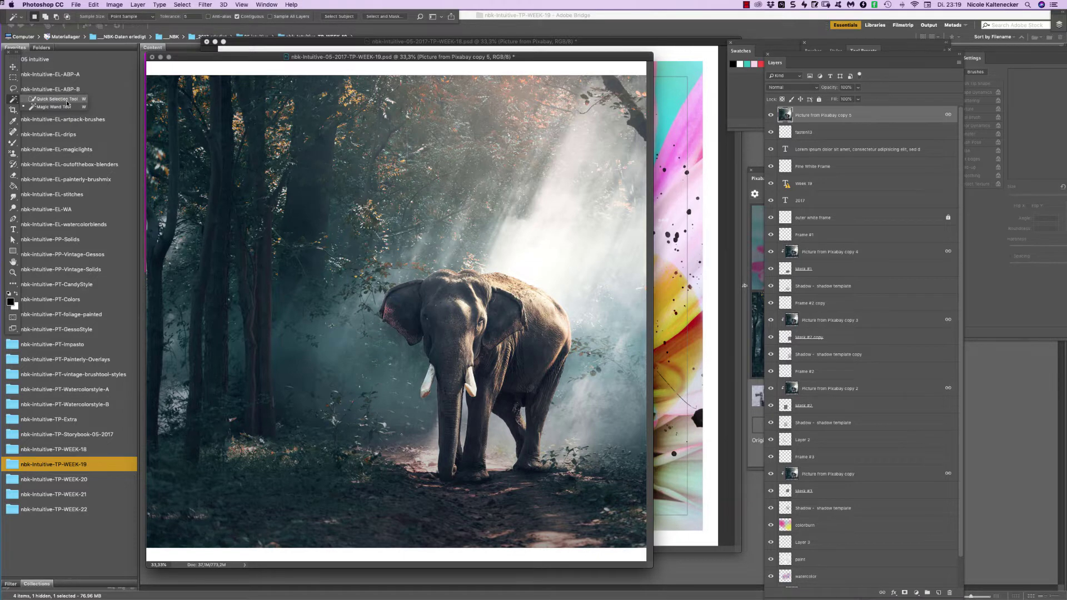
click(66, 101)
click(406, 292)
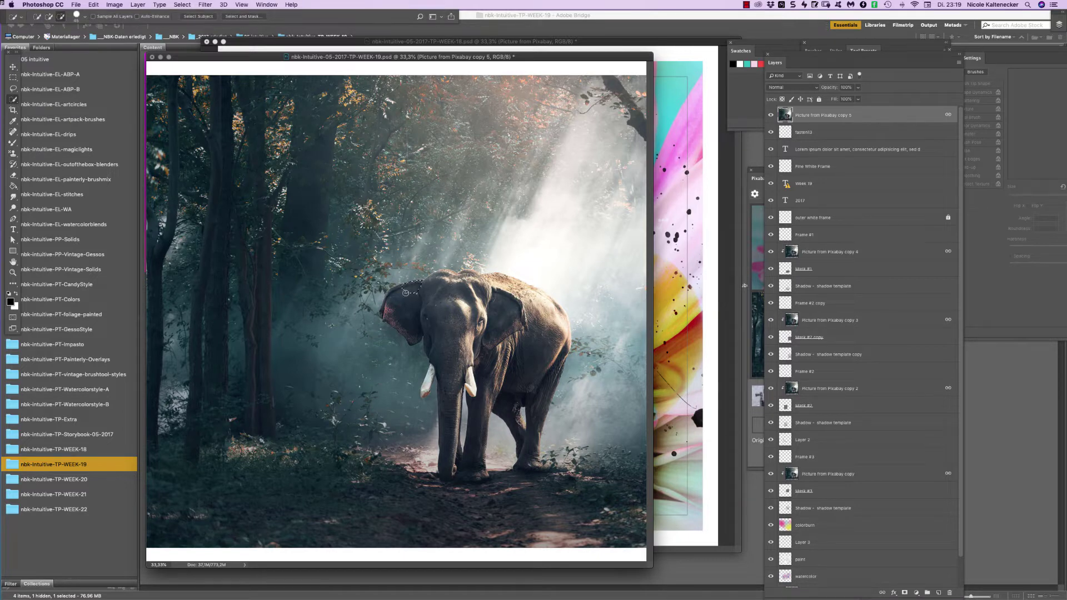
mouse_move(406, 292)
mouse_down()
mouse_move(382, 314)
mouse_move(402, 326)
mouse_move(436, 277)
mouse_move(450, 321)
mouse_up()
drag(470, 277, 469, 273)
mouse_move(489, 297)
mouse_down()
mouse_move(456, 391)
mouse_move(450, 472)
mouse_up()
alt+click(491, 293)
click(904, 592)
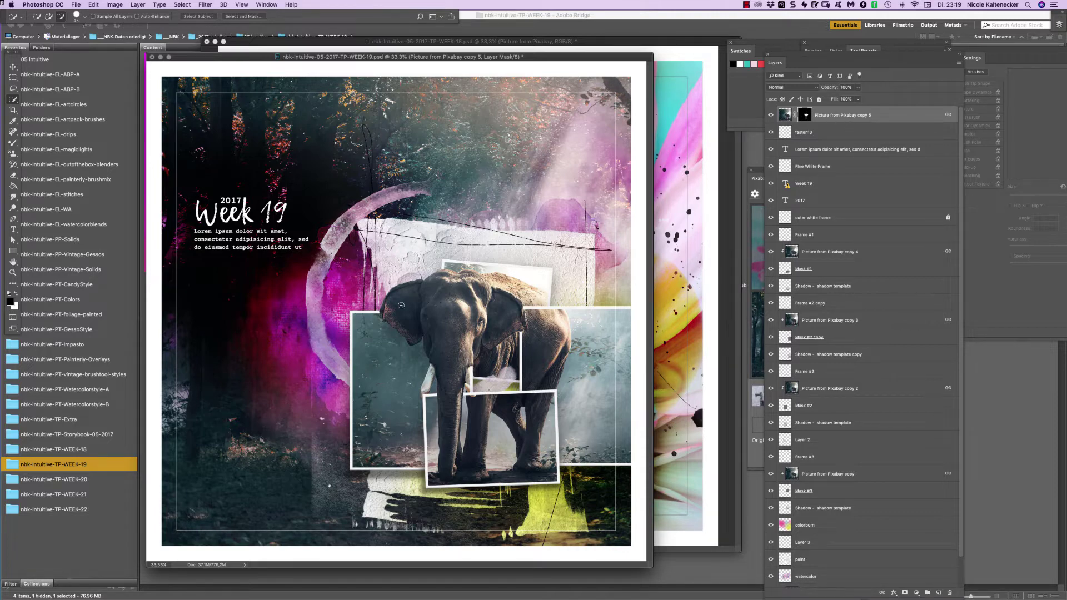
Select both tusks on the front elephant picture with the Quick Selection tool, reveal them in its layer mask, and deselect.
key(ctrl+space)
drag(440, 389, 487, 323)
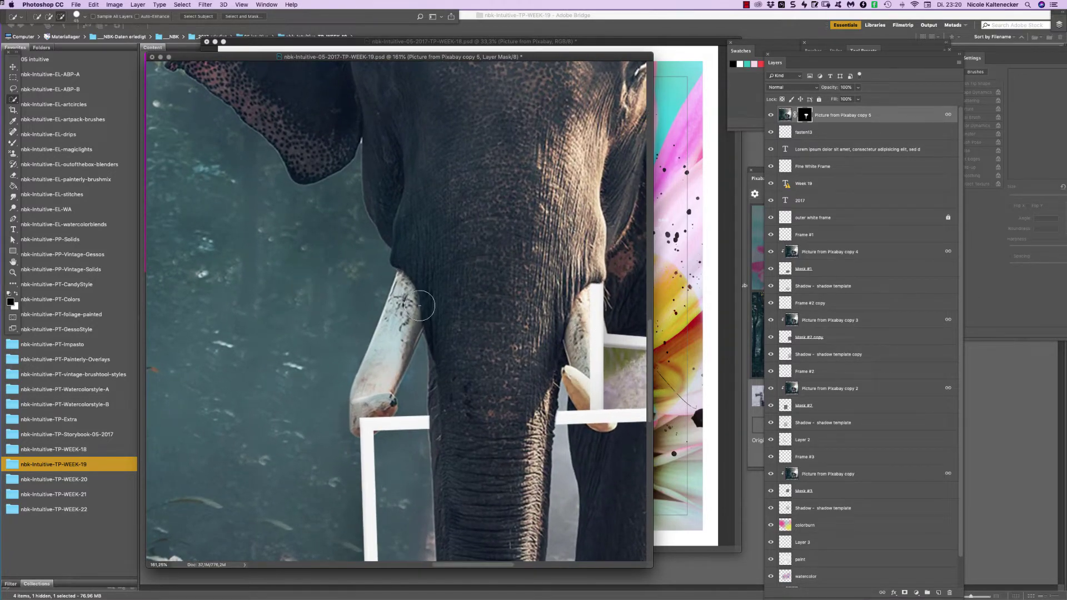
ctrl+click(372, 404)
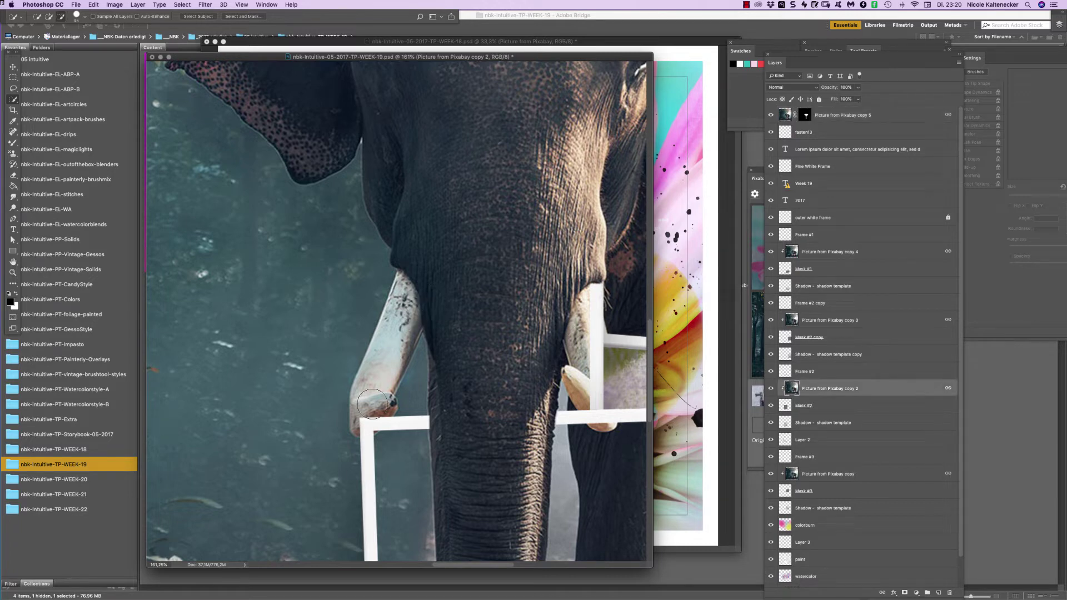
click(807, 115)
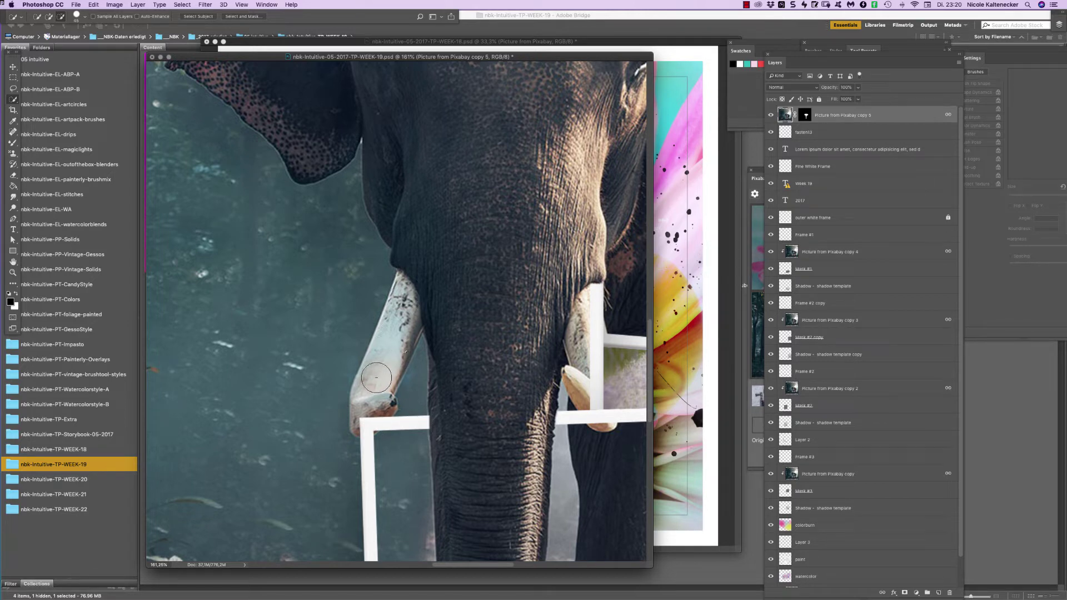
mouse_move(376, 378)
mouse_down()
mouse_move(406, 299)
mouse_move(384, 356)
mouse_up()
mouse_move(367, 409)
mouse_down()
mouse_move(364, 427)
mouse_move(395, 328)
mouse_move(409, 342)
mouse_move(429, 305)
mouse_move(431, 266)
mouse_move(405, 305)
mouse_move(383, 389)
mouse_move(391, 344)
mouse_move(433, 280)
mouse_move(428, 300)
mouse_up()
key(super+d)
alt+click(438, 334)
drag(588, 335, 602, 394)
click(805, 117)
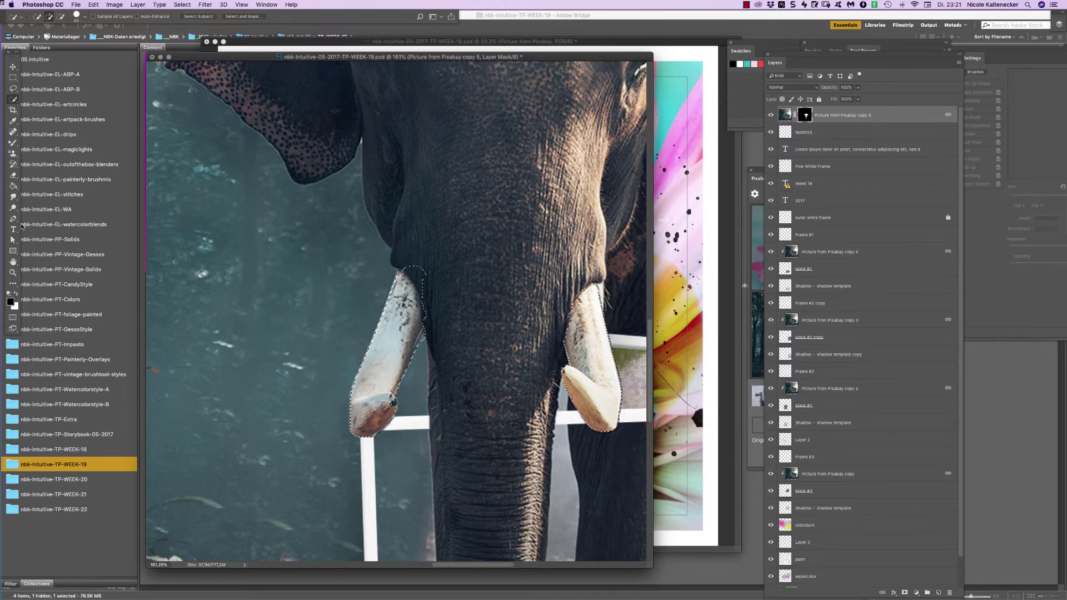
key(super+d)
Add a drop shadow to the cut-out elephant head, increasing the shadow's distance, size and opacity.
key(super+minus)
key(super+minus)
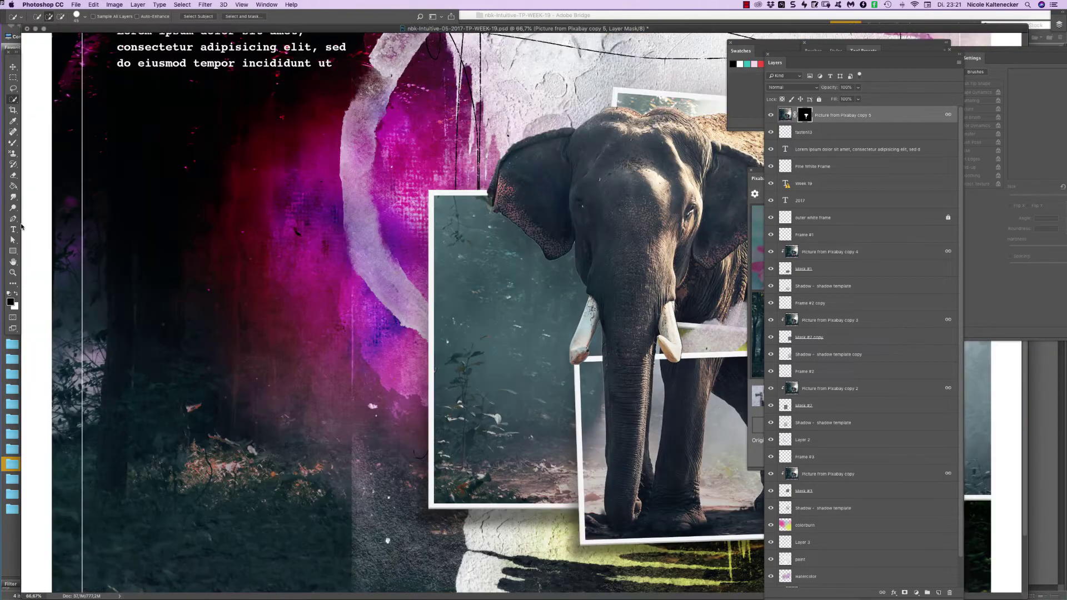
key(super+minus)
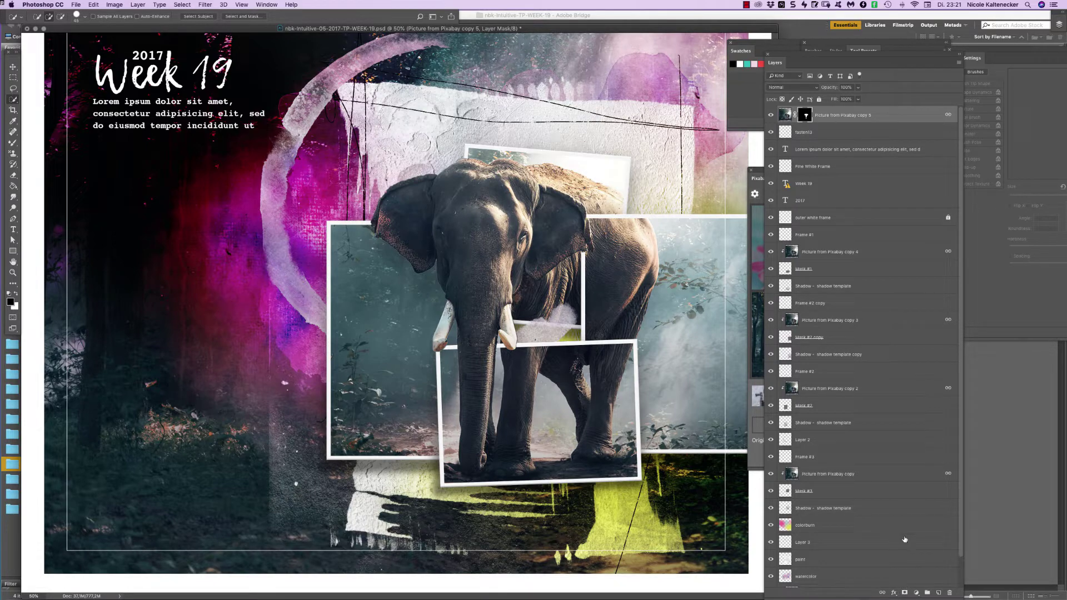
click(894, 593)
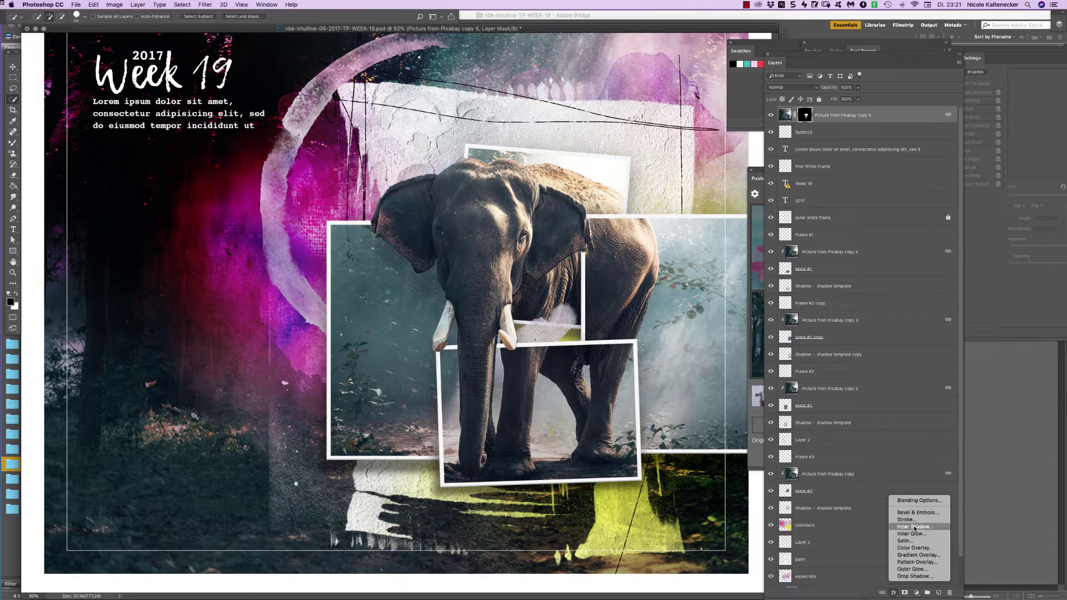
click(922, 577)
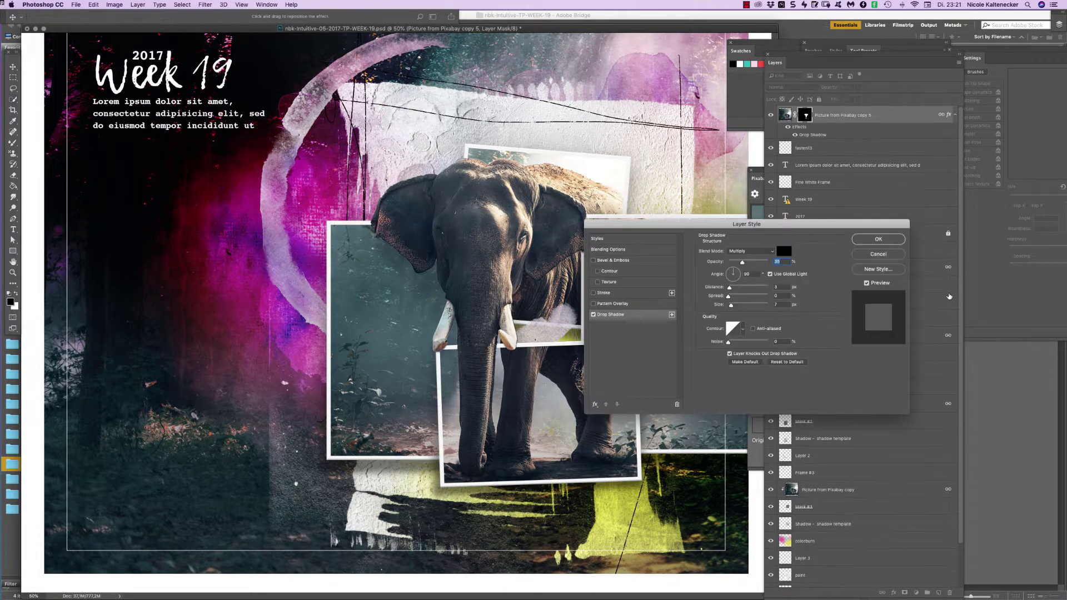
drag(785, 223, 898, 219)
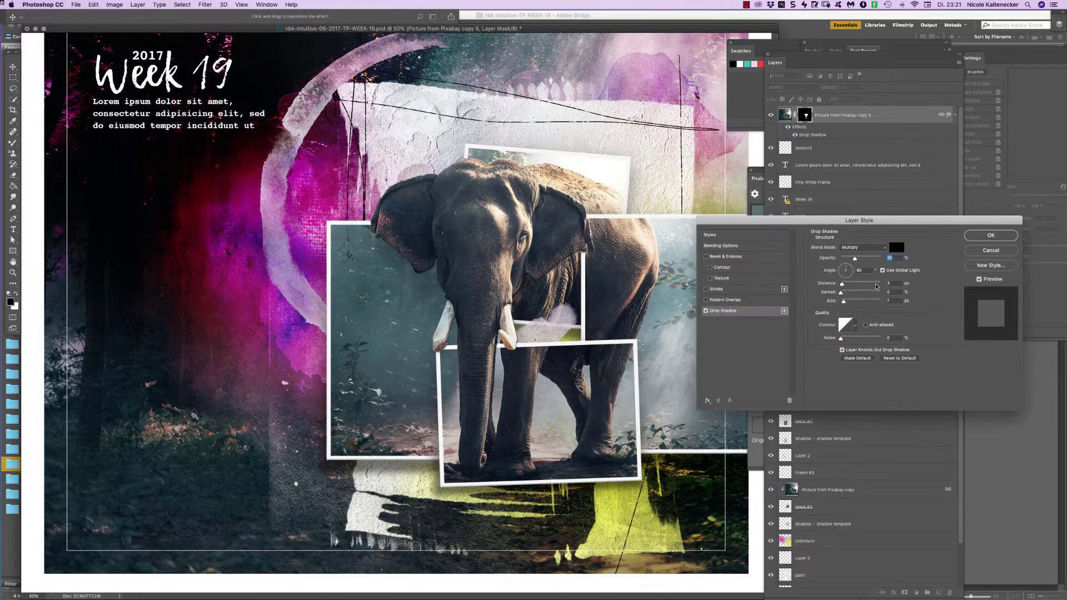
mouse_move(841, 283)
mouse_down()
mouse_move(855, 284)
mouse_move(850, 301)
mouse_up()
mouse_move(855, 258)
mouse_down()
mouse_move(872, 262)
mouse_move(863, 259)
mouse_up()
key(Return)
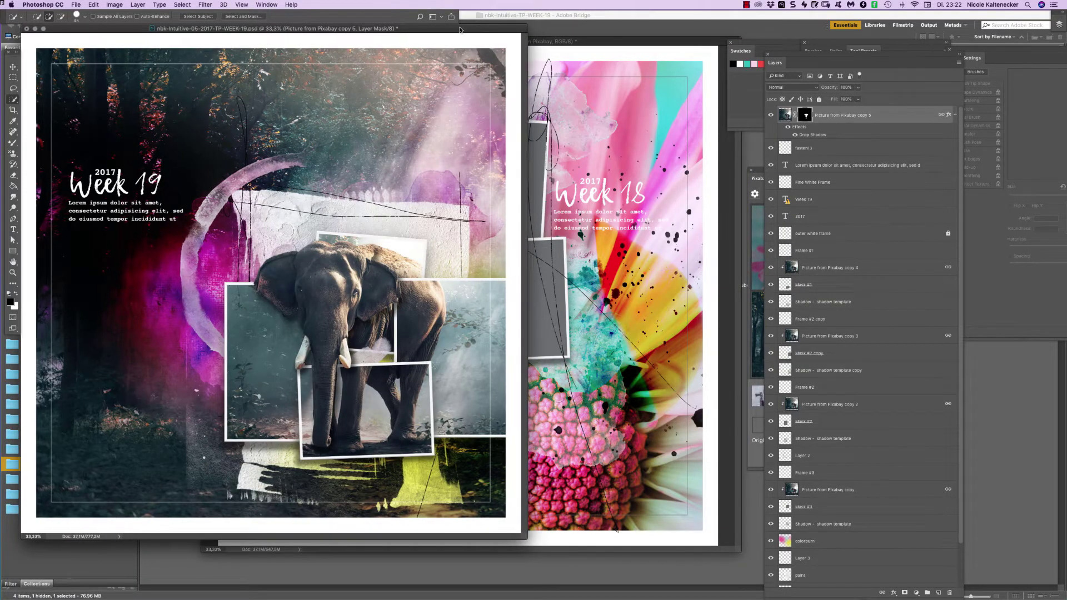
drag(472, 30, 654, 64)
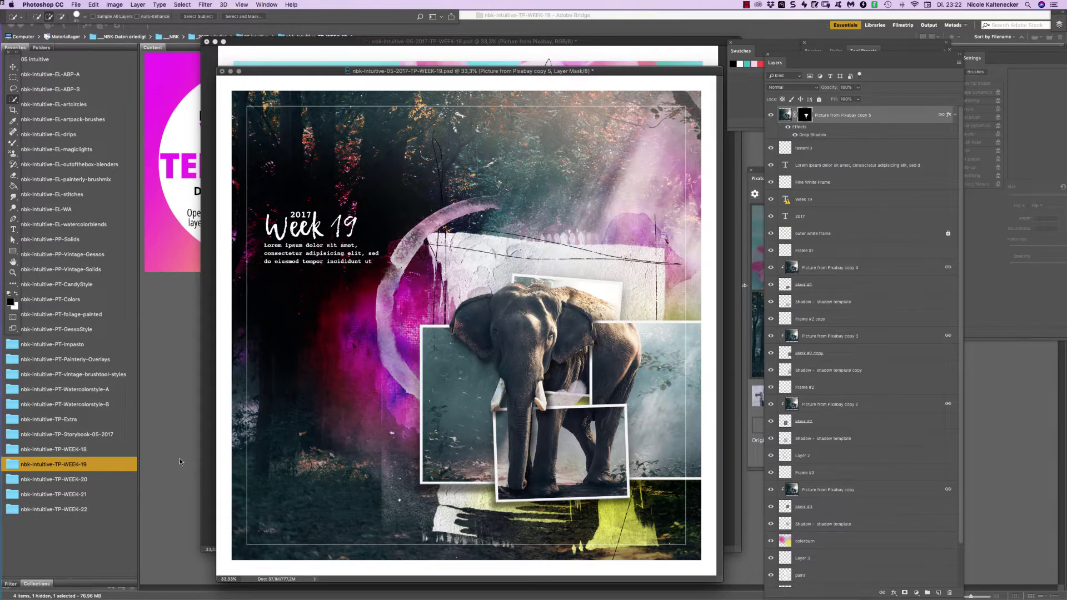
Switch to Bridge and open nbk-intuitive-05-2017-TP-WEEK-20.psd from the WEEK-20 folder in Photoshop, leaving the missing font unresolved.
click(163, 424)
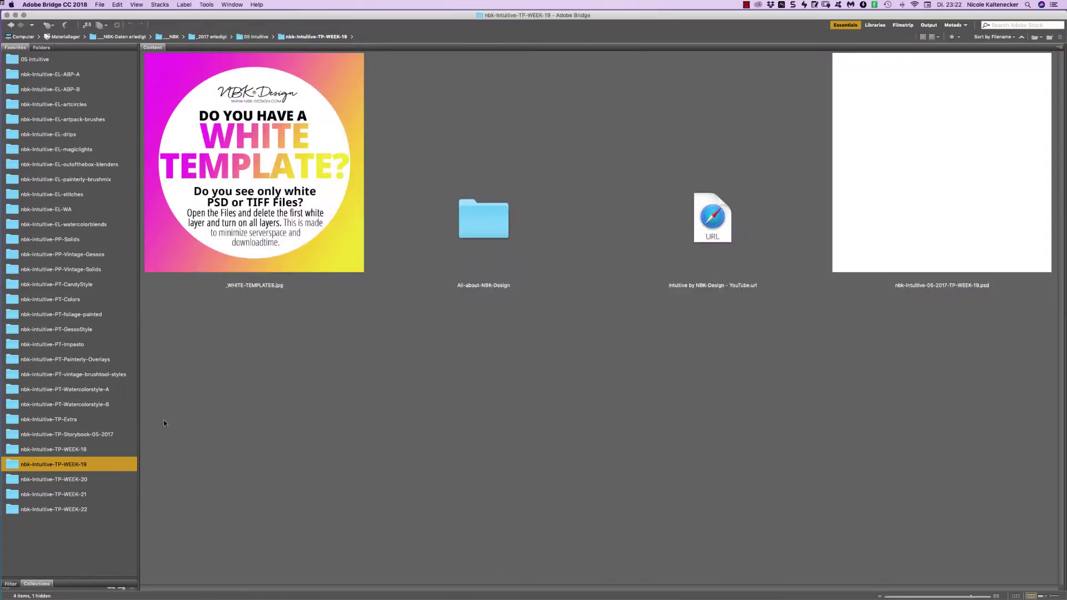
click(104, 479)
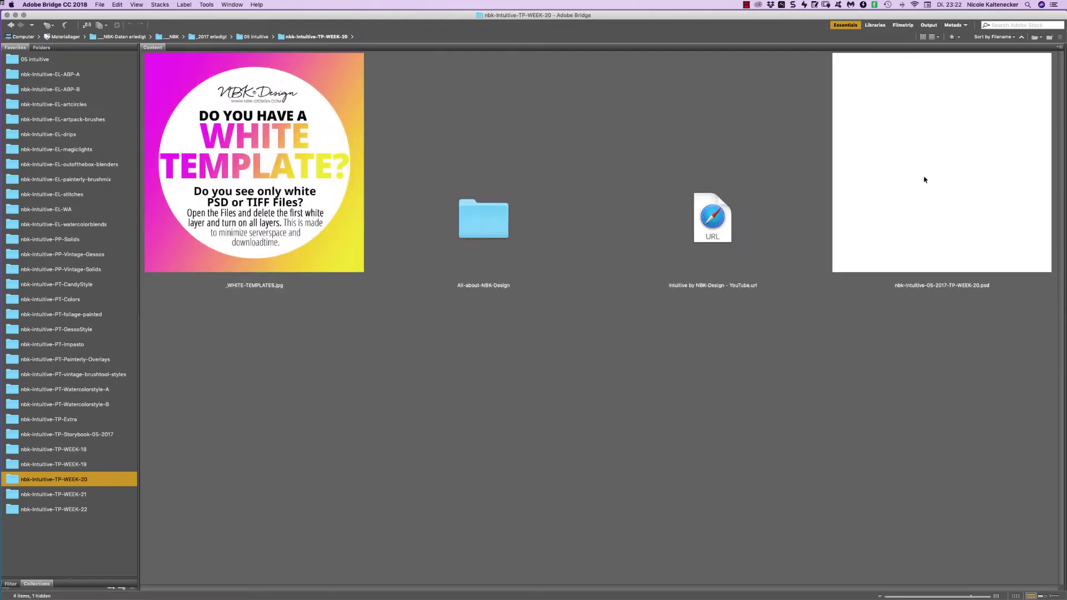
double_click(925, 179)
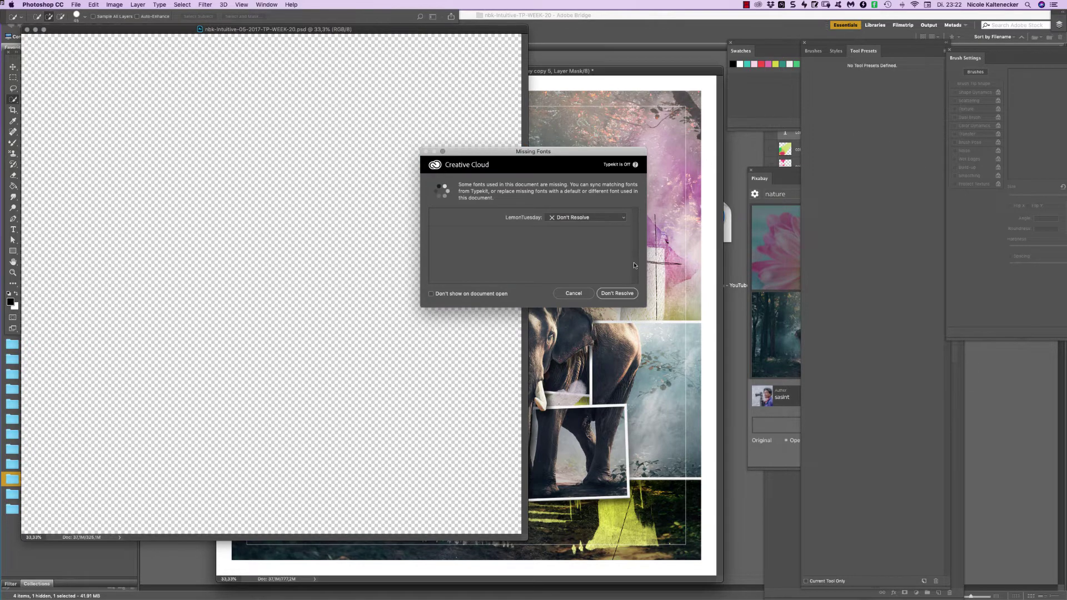
key(Return)
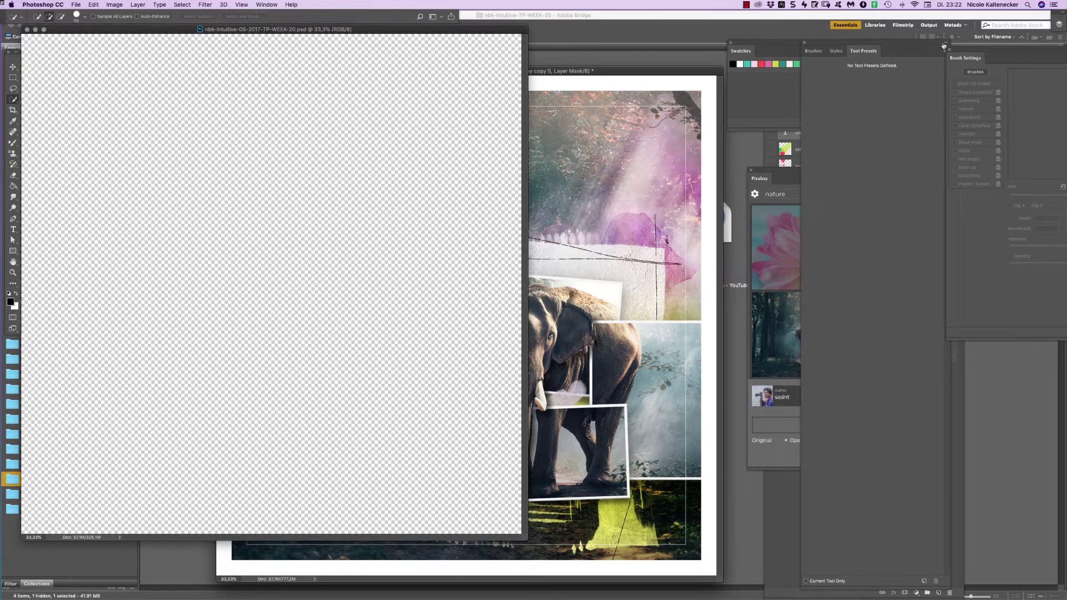
Move the floating panels off the layer list and make all layers of the Week 20 template visible.
click(952, 49)
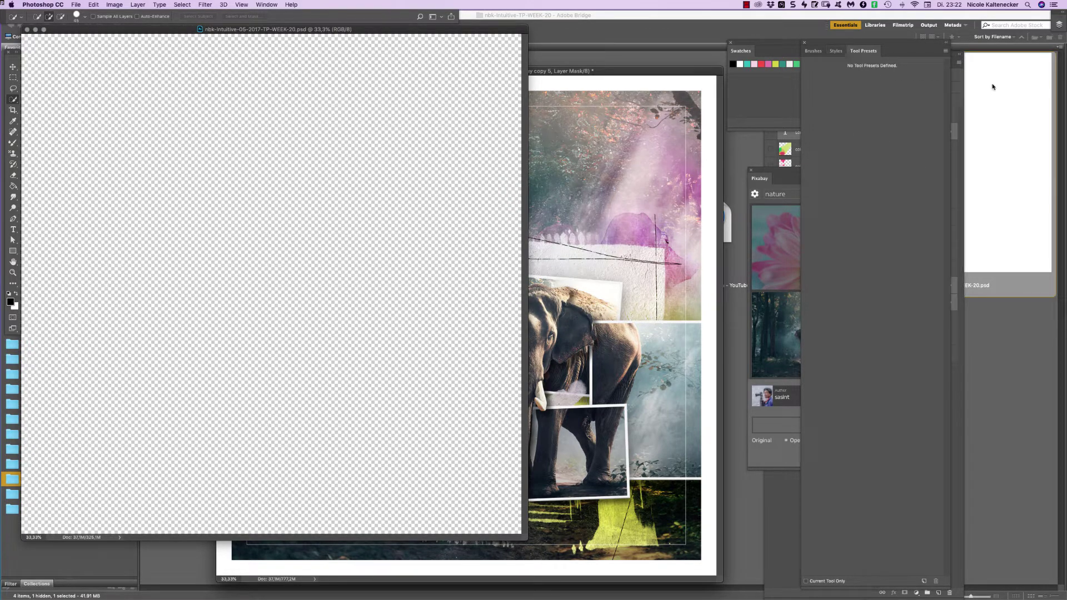
drag(918, 43, 816, 37)
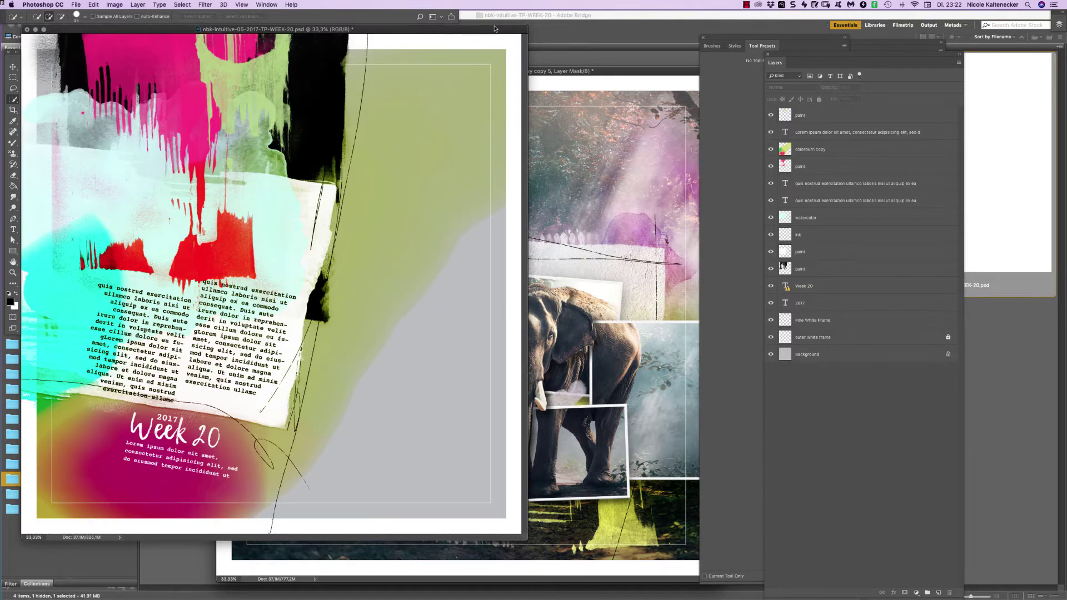
drag(509, 35, 666, 52)
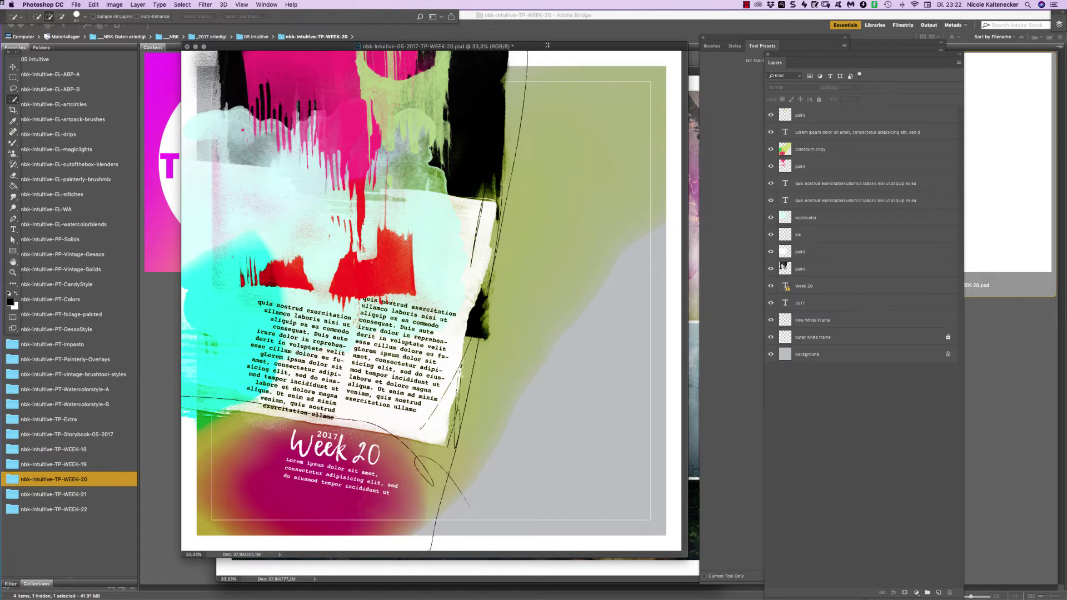
drag(546, 48, 579, 64)
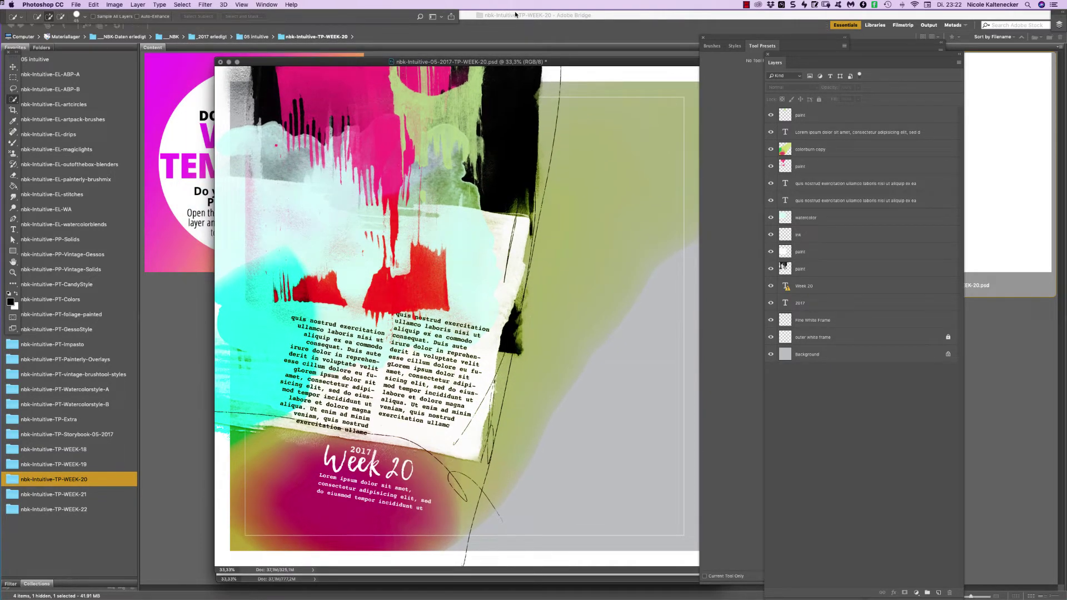
Toggle the visibility of the "colorburn copy" layer to compare the Week 20 template with and without its color effect.
click(770, 149)
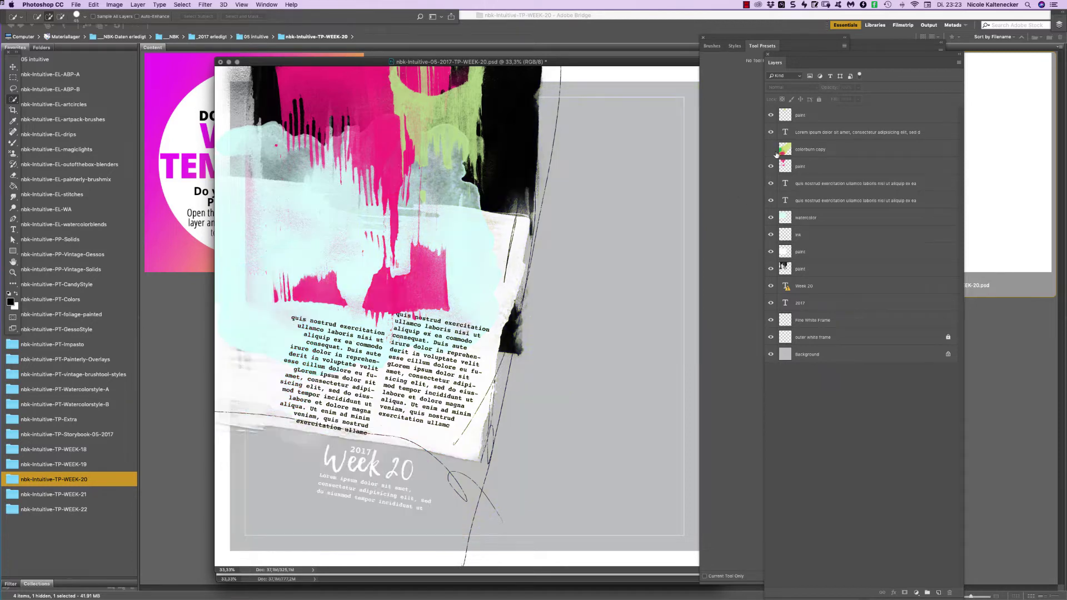
click(770, 149)
click(771, 150)
click(773, 150)
click(771, 149)
click(771, 148)
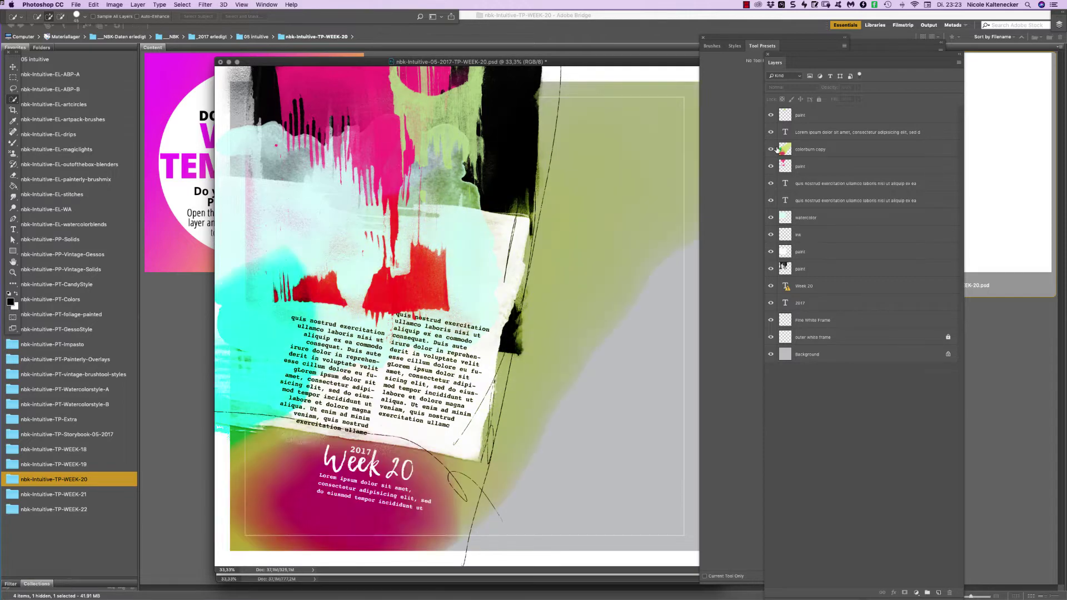
From Bridge, open nbk-intuitive-05-2017-TP-WEEK-21.psd in Photoshop with its missing font unresolved, and make all its layers visible.
click(155, 446)
click(62, 493)
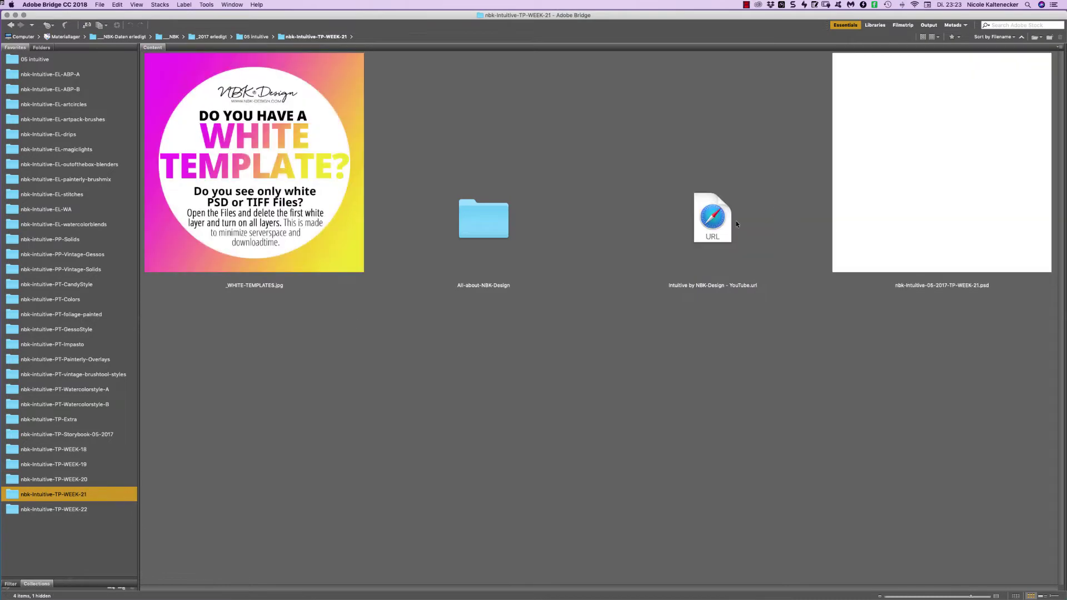
click(878, 164)
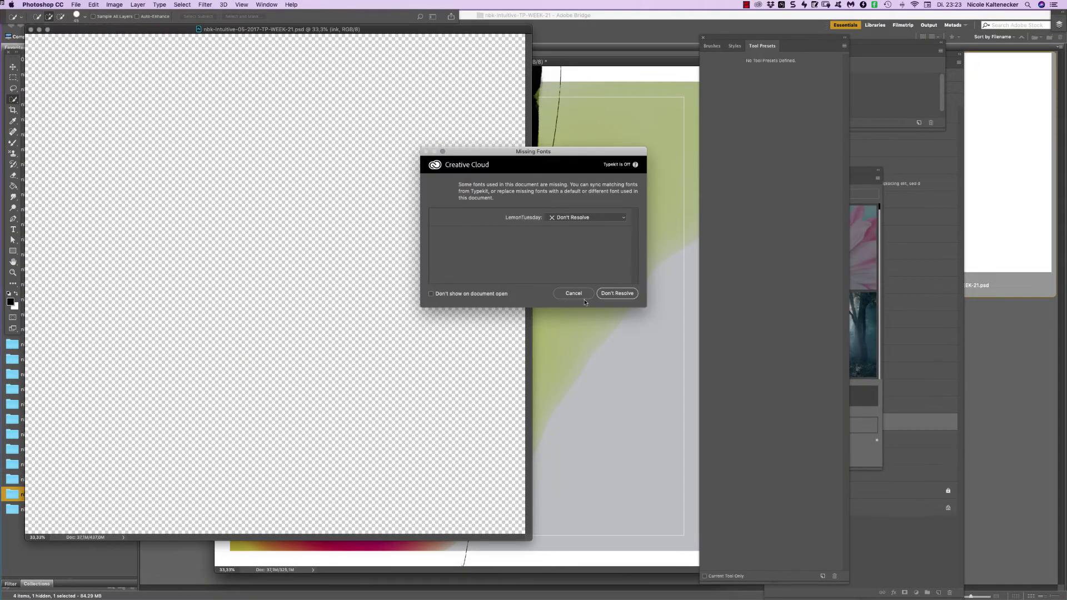
click(616, 294)
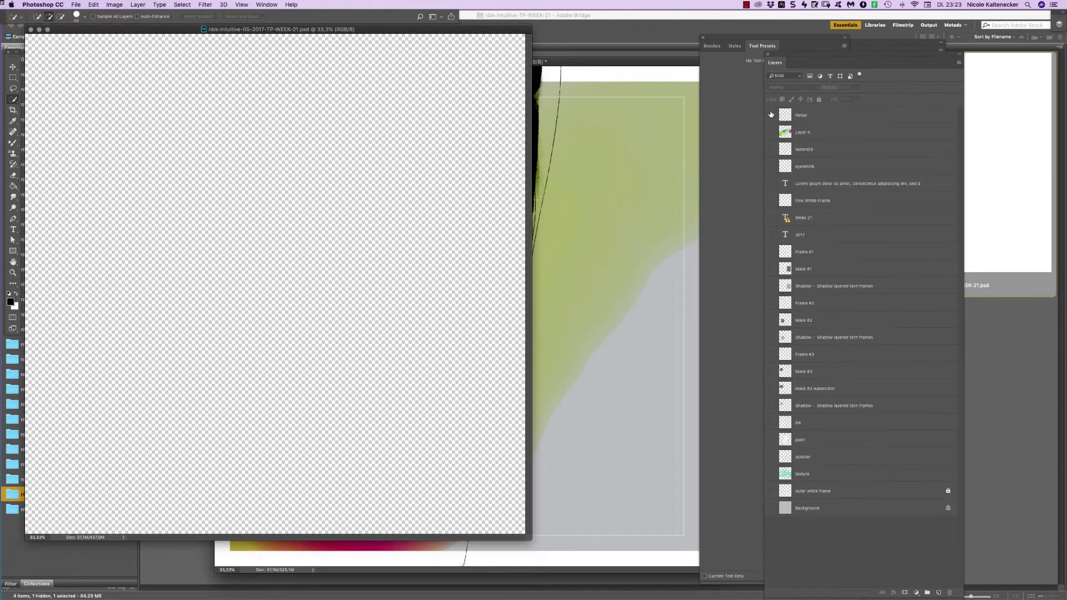
drag(771, 114, 770, 576)
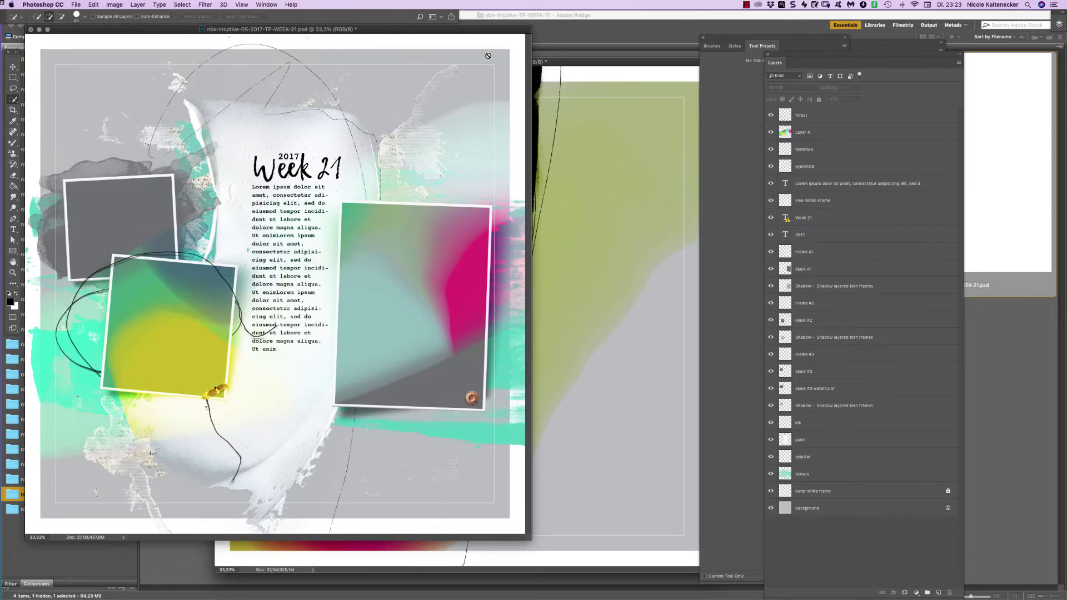
drag(473, 33, 624, 39)
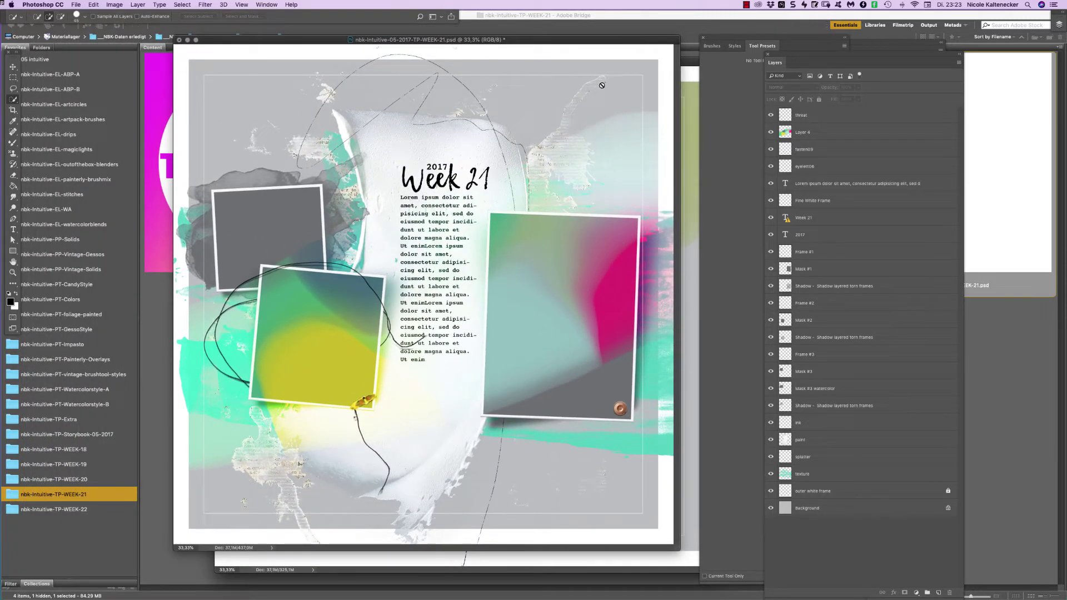
From Bridge, open nbk-intuitive-05-2017-TP-WEEK-22.psd in Photoshop without resolving the missing font, and turn on every layer.
click(53, 509)
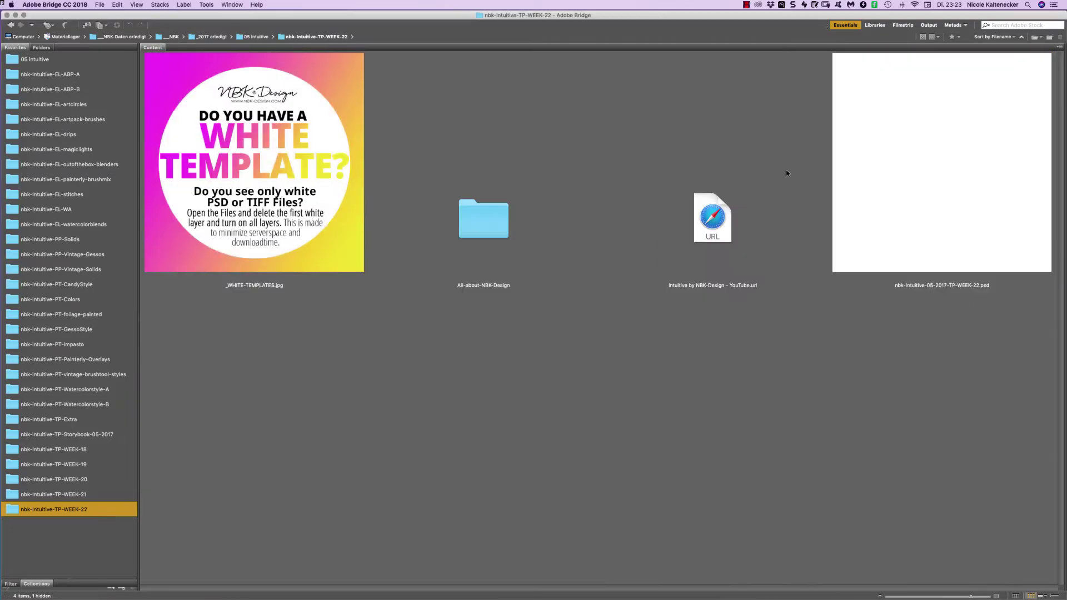
double_click(913, 160)
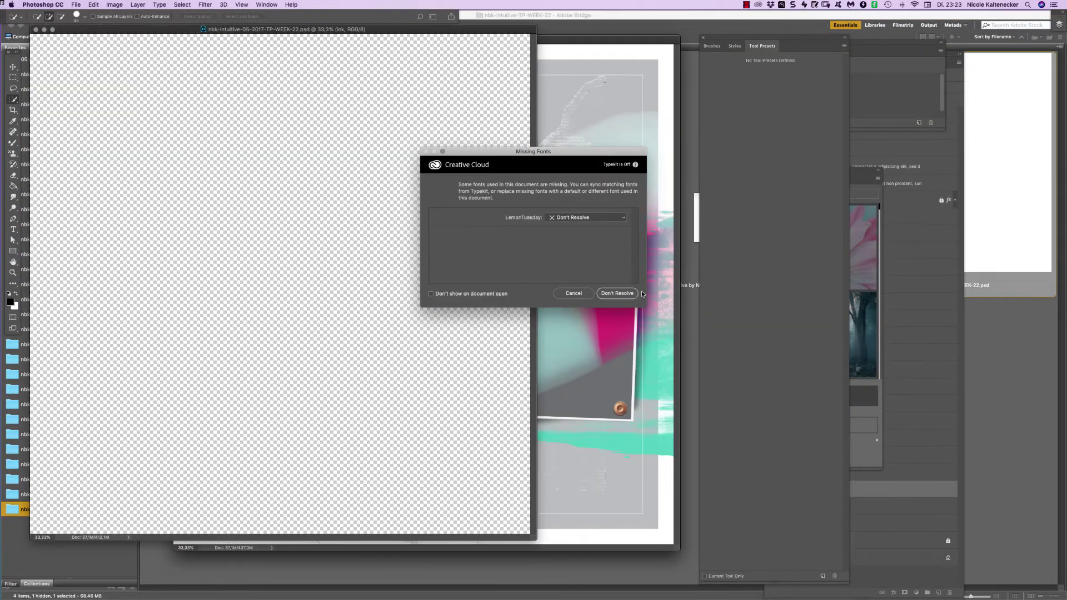
click(641, 294)
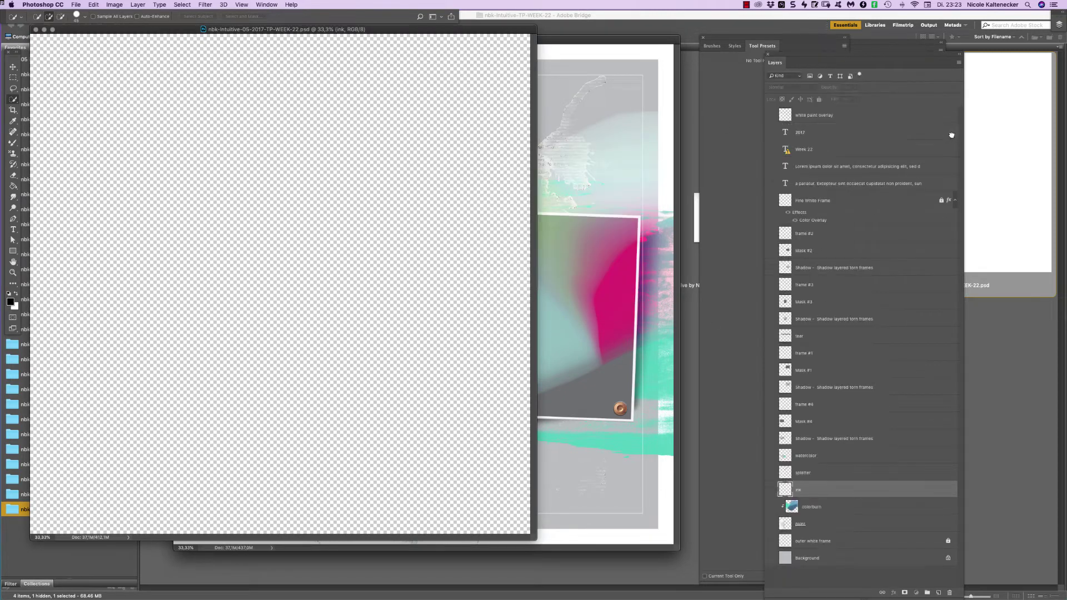
click(952, 135)
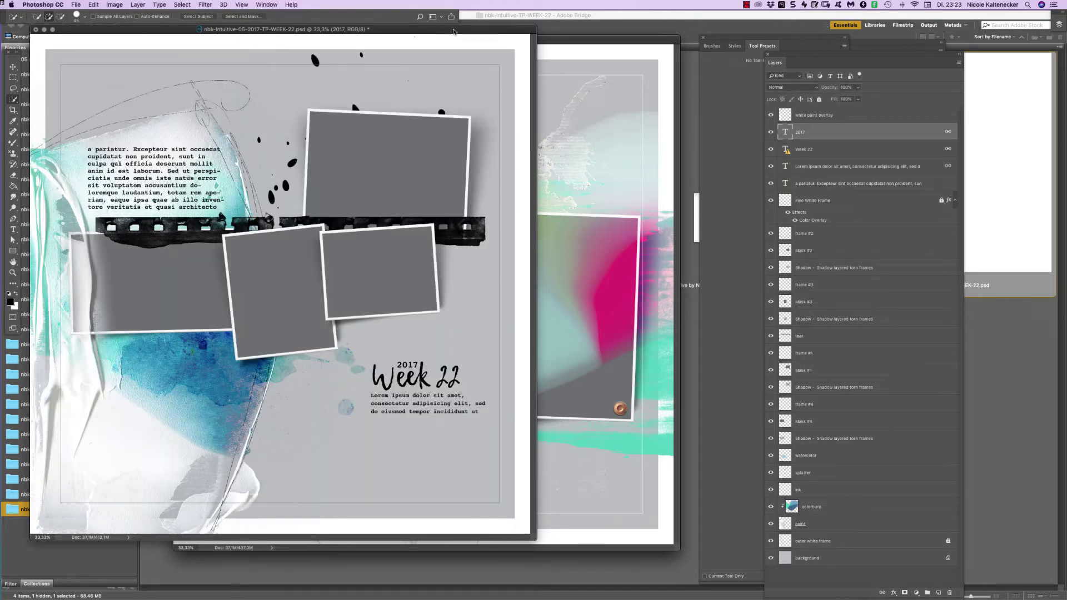
drag(377, 30, 598, 59)
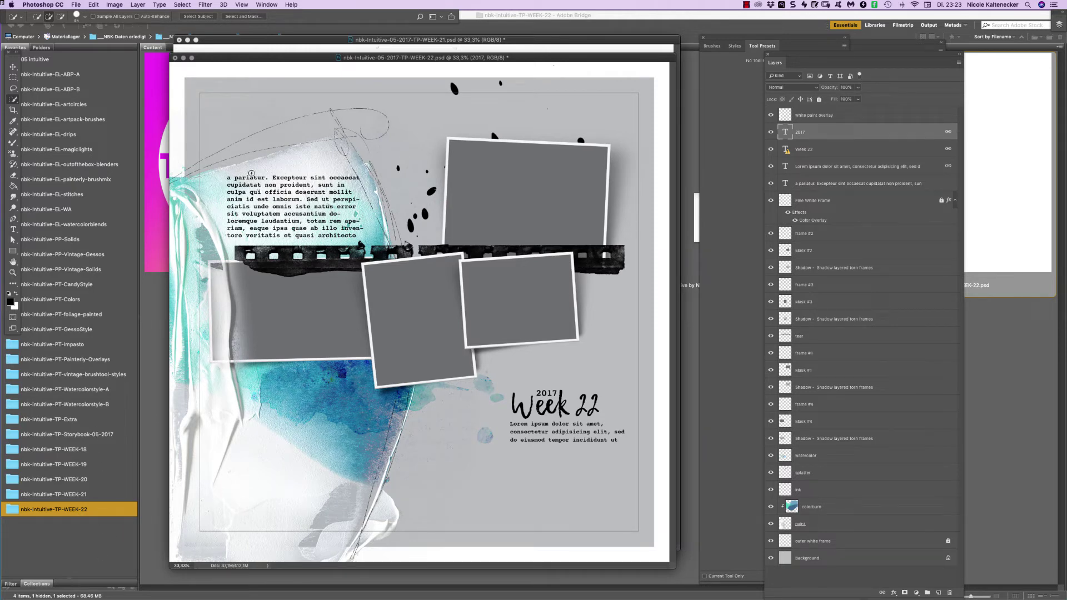
From Bridge's nbk-intuitive-TP-Storybook-05-2017 folder, open the Storybook-TP-01 template in Photoshop and make all its layers visible.
click(63, 559)
click(66, 434)
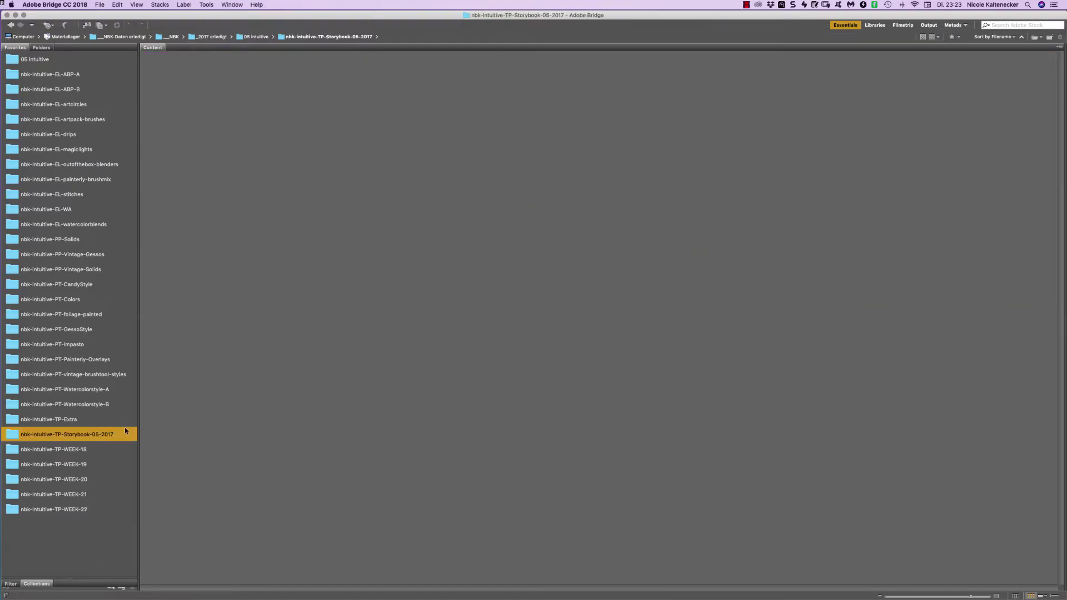
click(964, 150)
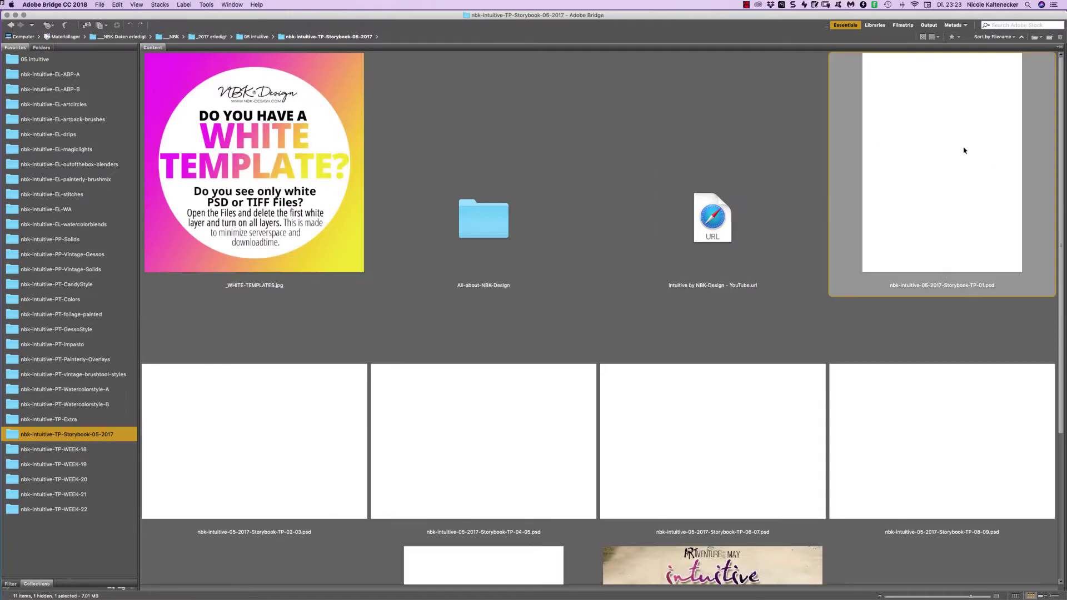
double_click(947, 152)
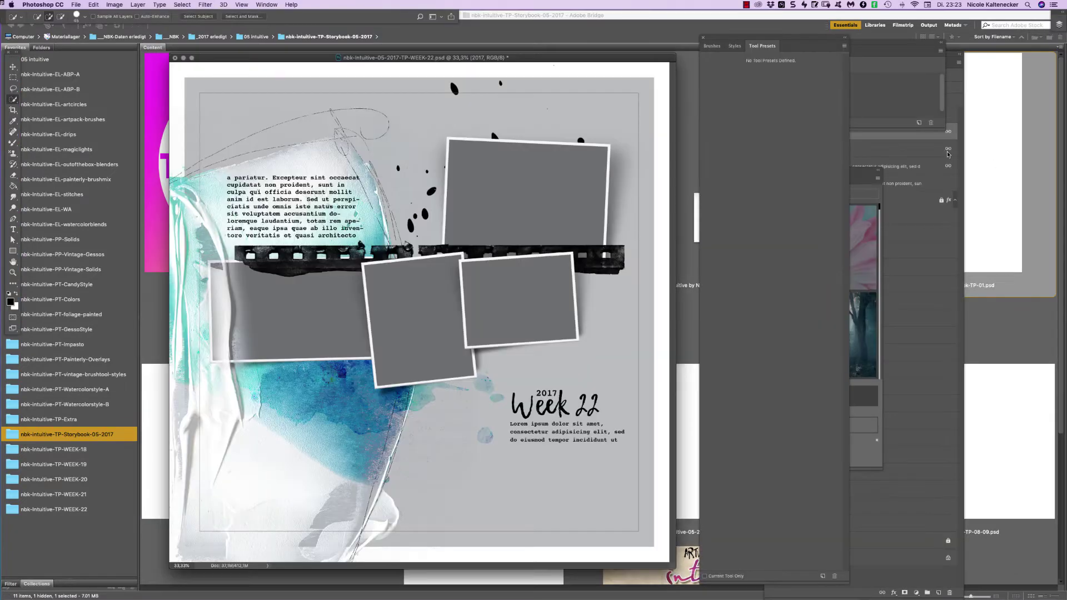
key(Return)
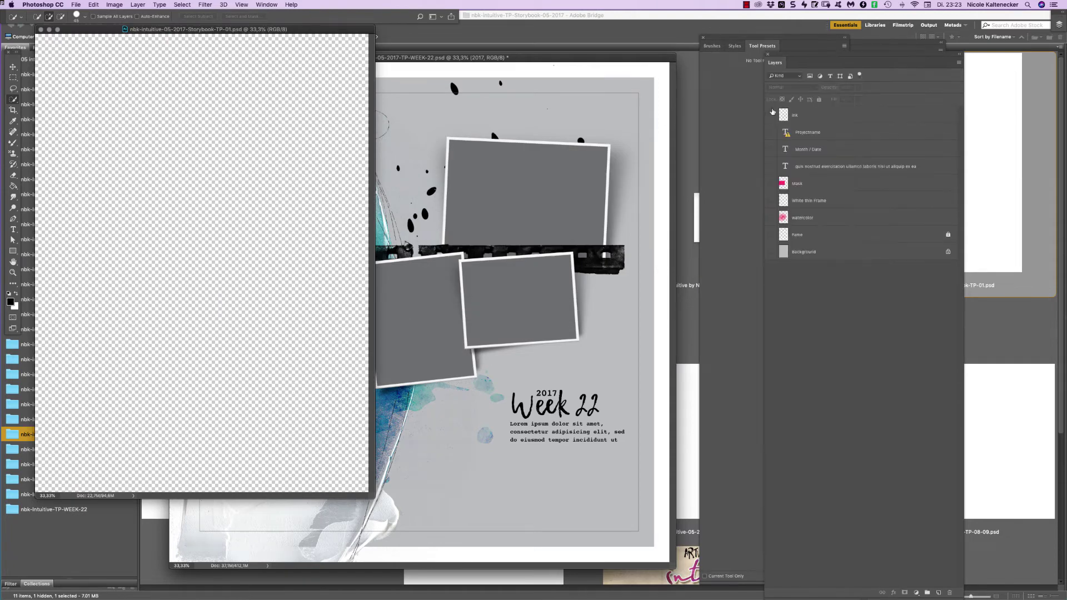
drag(770, 115, 772, 286)
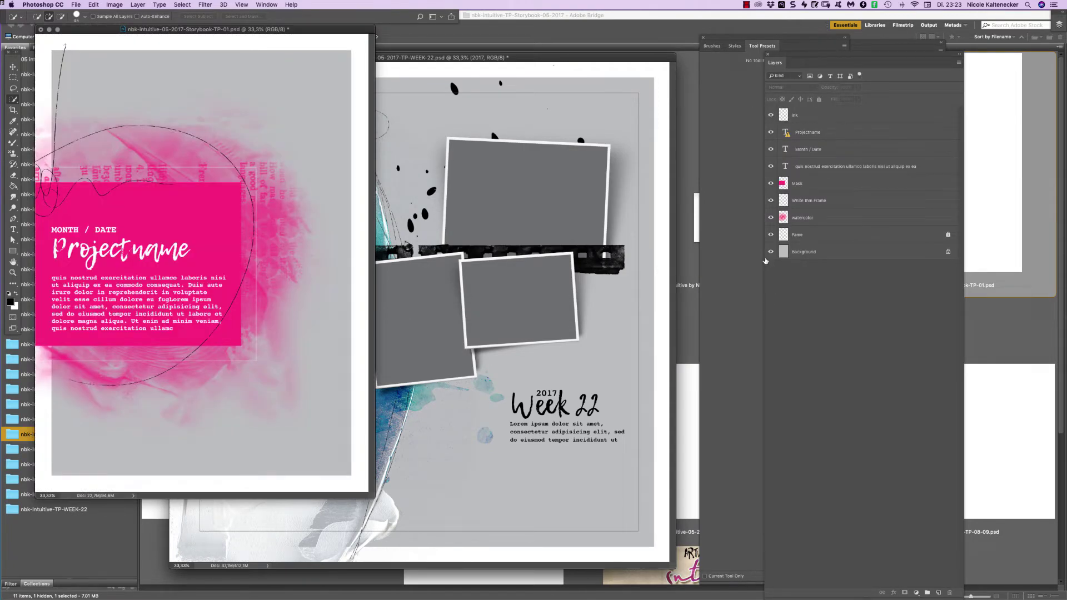
Return to Bridge, open the Storybook-TP-02-03 template in Photoshop without resolving its missing font, and turn on all its layers.
click(127, 548)
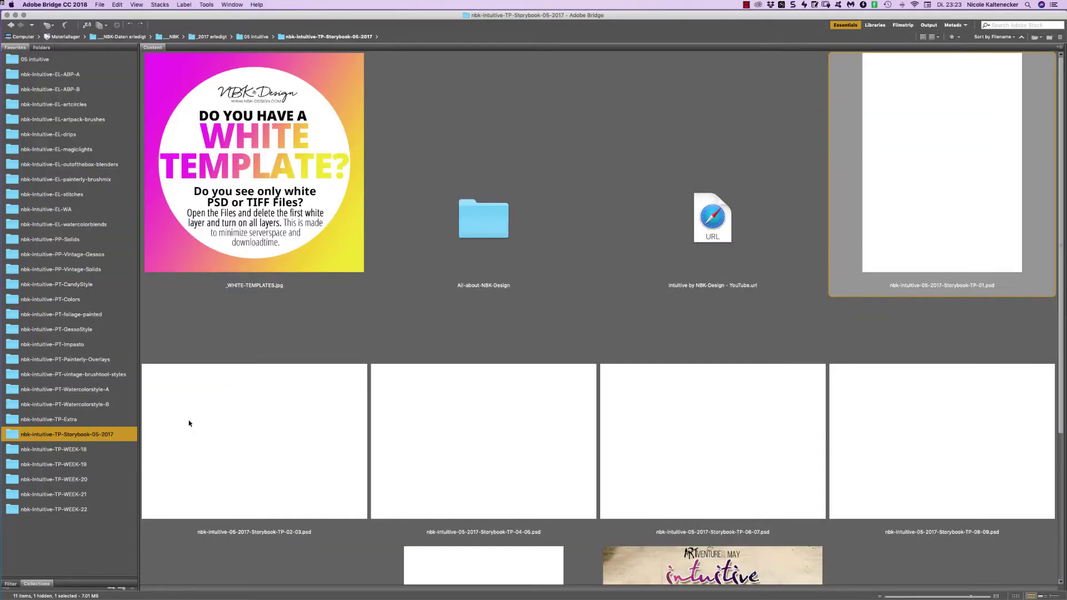
double_click(277, 439)
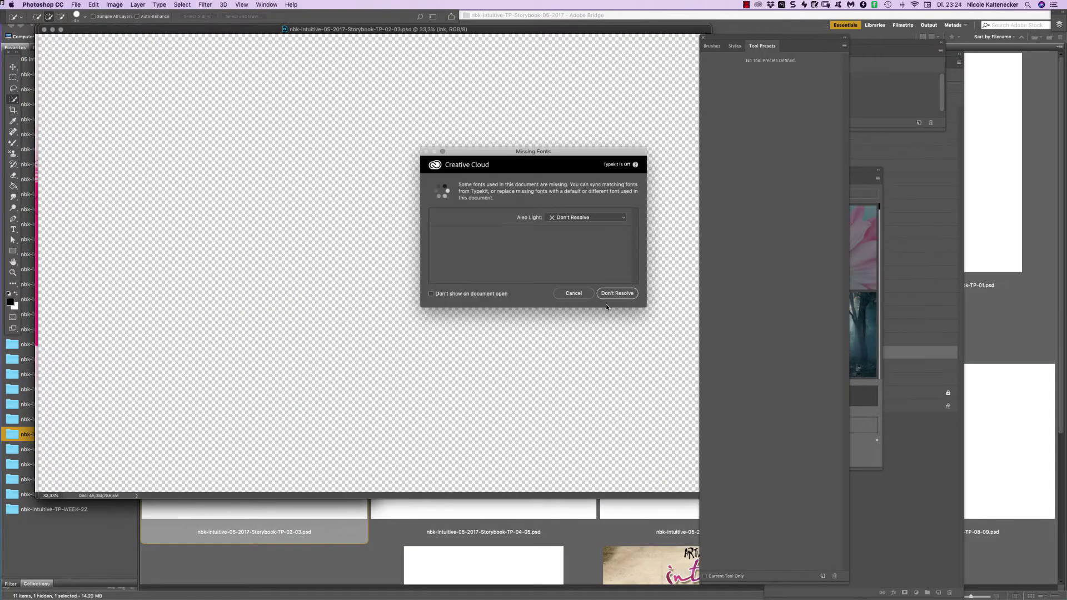
click(613, 291)
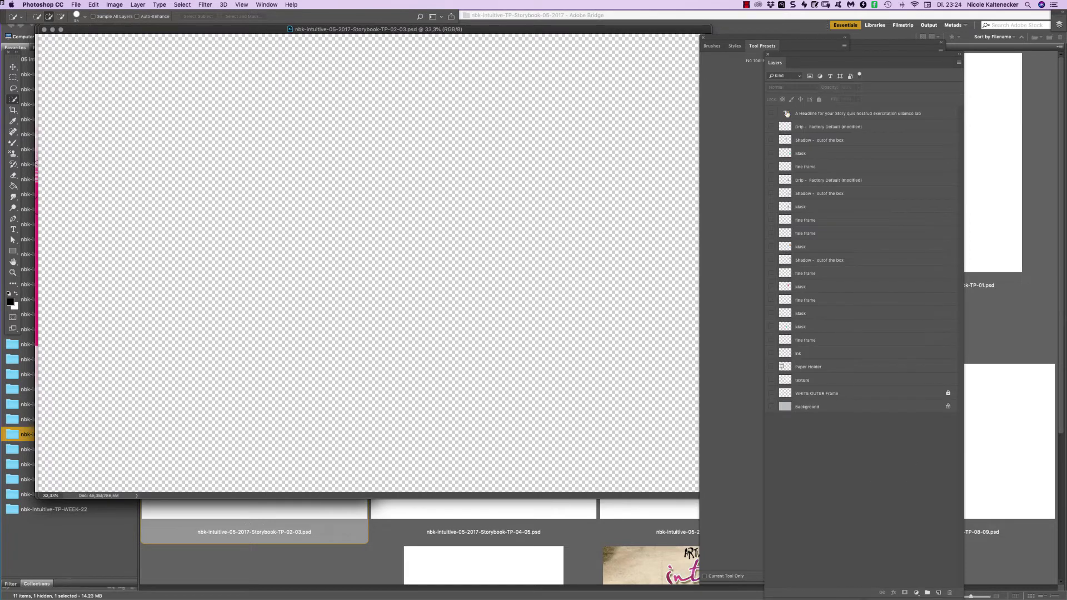
drag(770, 114, 765, 469)
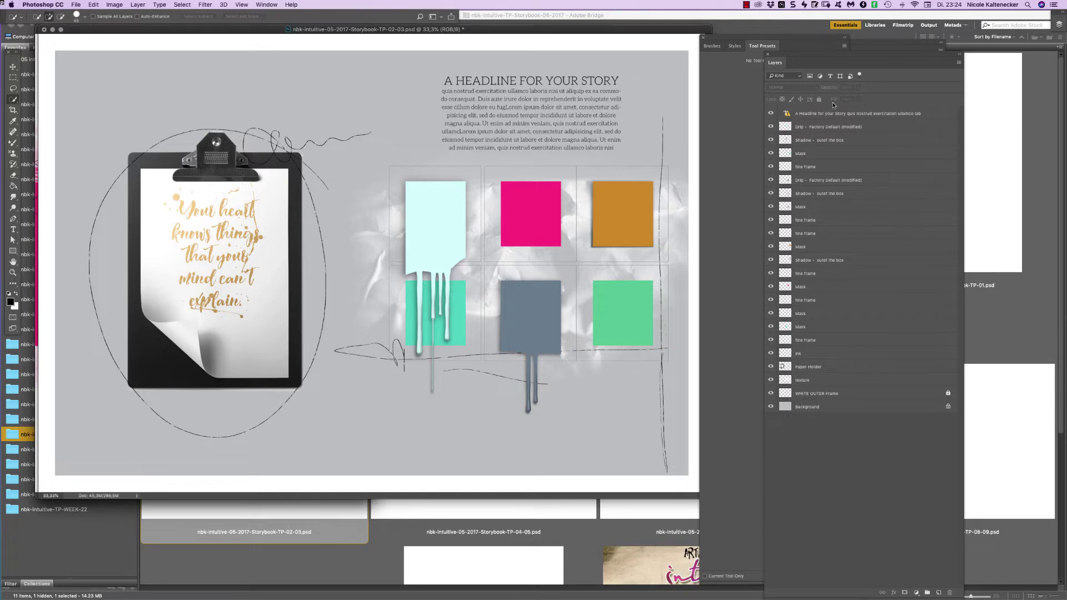
Return to Bridge, open the Storybook-TP-04-05 template in Photoshop without resolving its two missing fonts, and show all its layers.
click(53, 559)
click(527, 406)
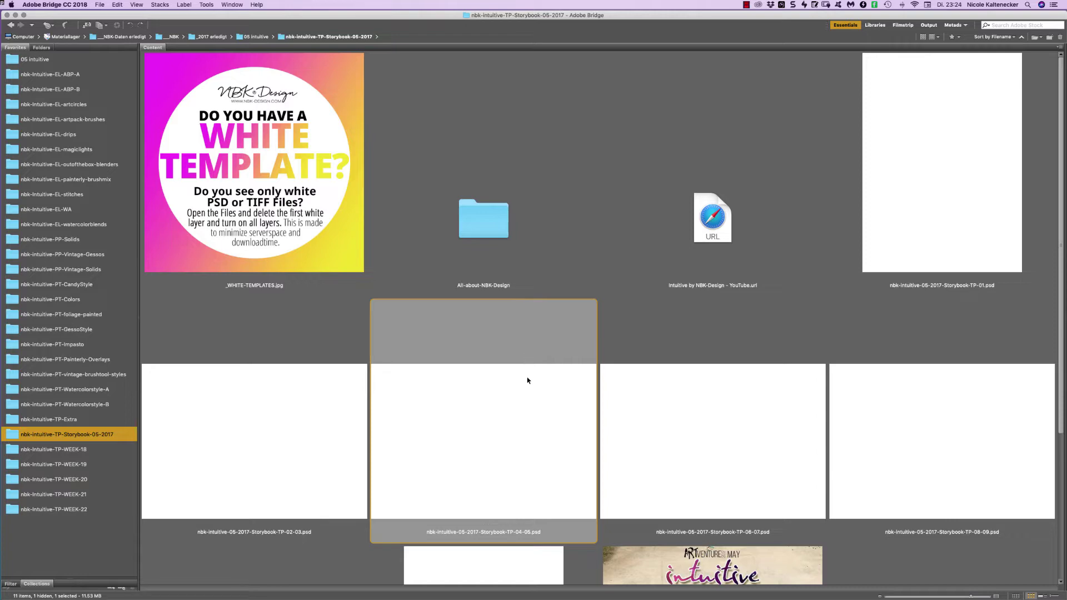
double_click(528, 381)
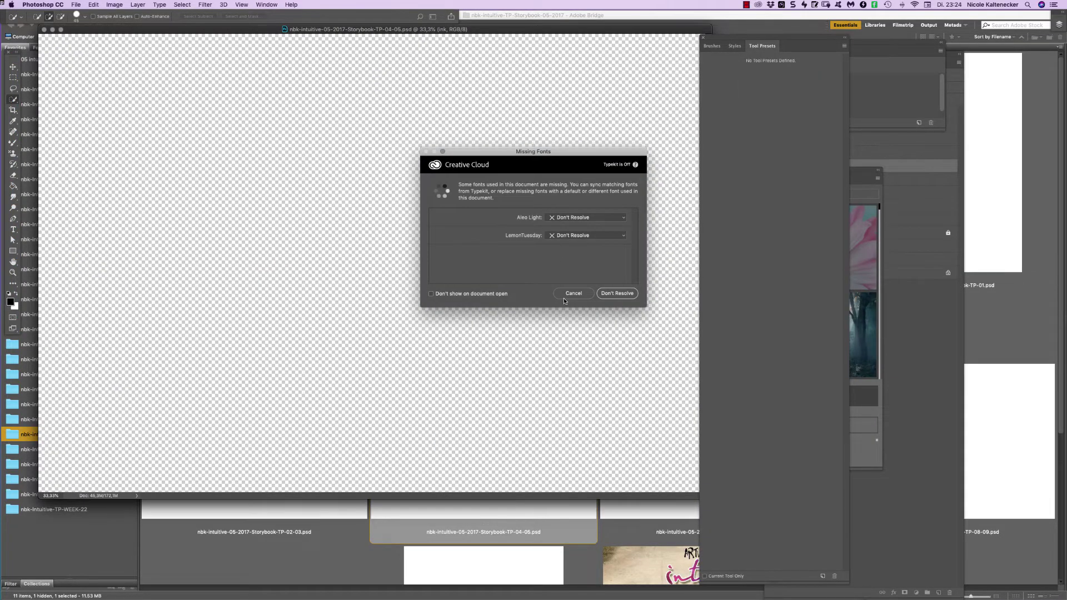
click(621, 294)
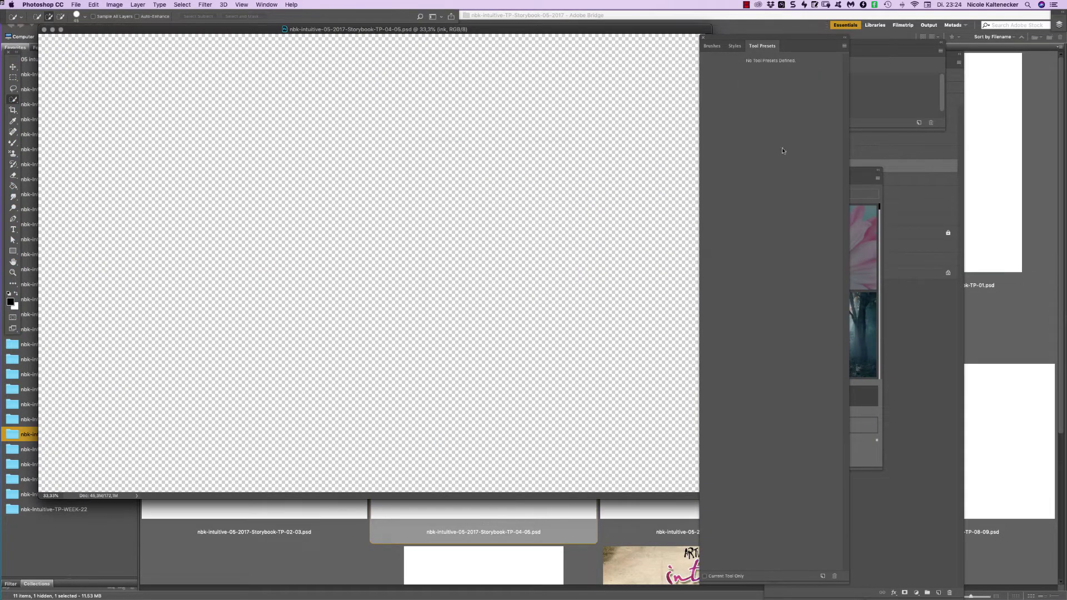
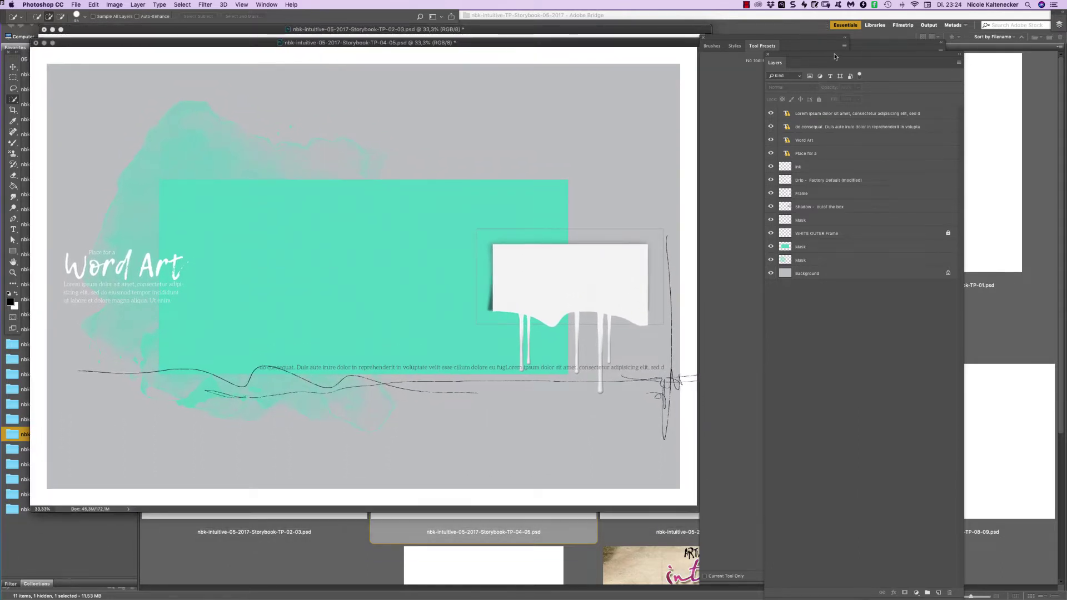
Move the Layers panel away from the document and shrink the Tool Presets panel to free up workspace.
drag(835, 55, 919, 57)
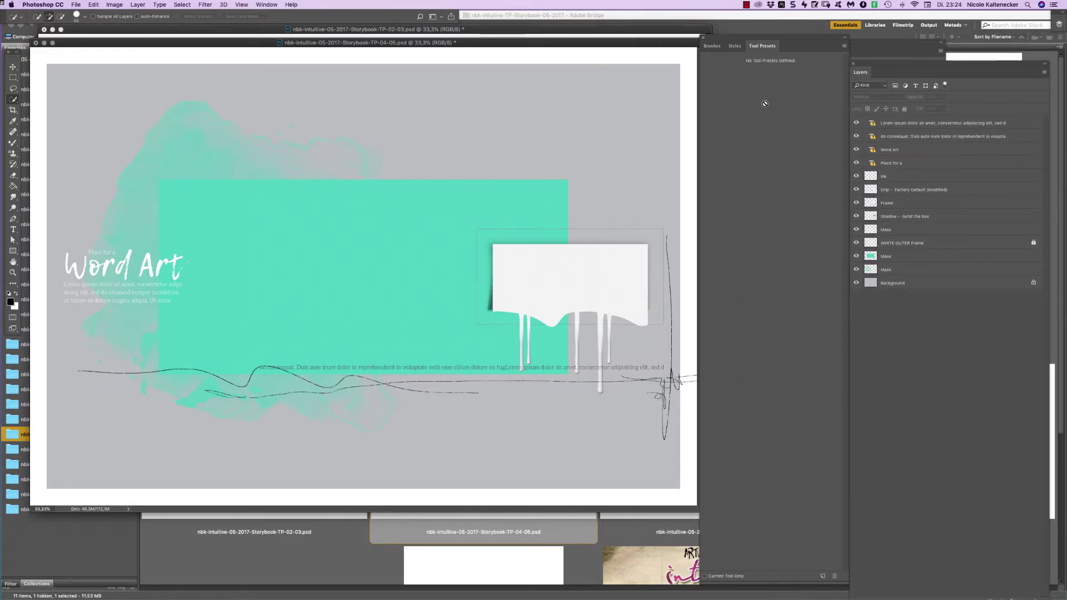
drag(844, 581, 817, 421)
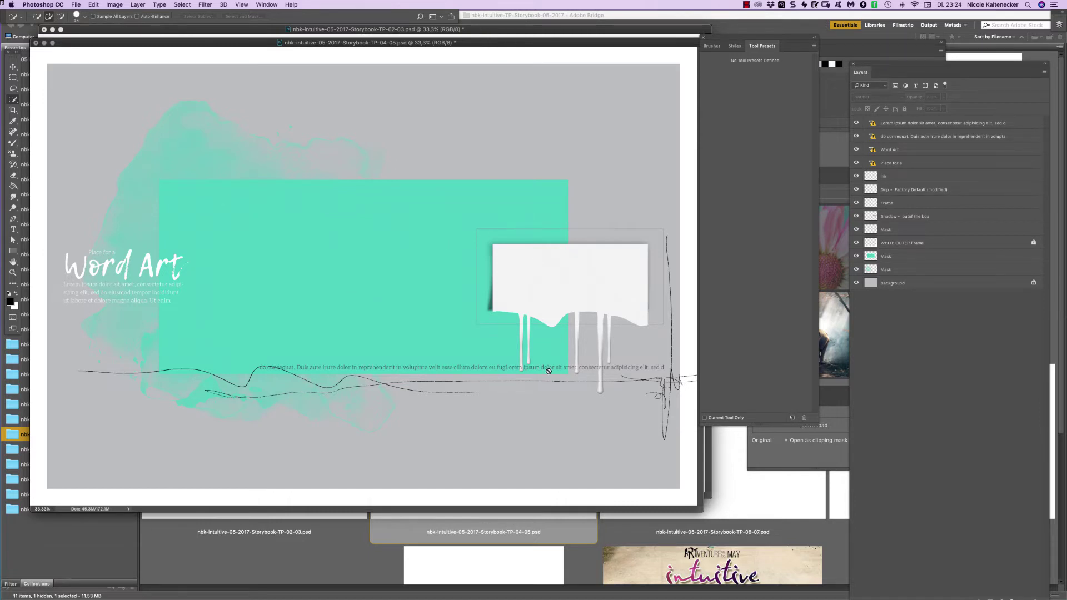
Download the autumn forest path photo from Pixabay as a clipping mask on the large rectangular mask layer.
click(934, 261)
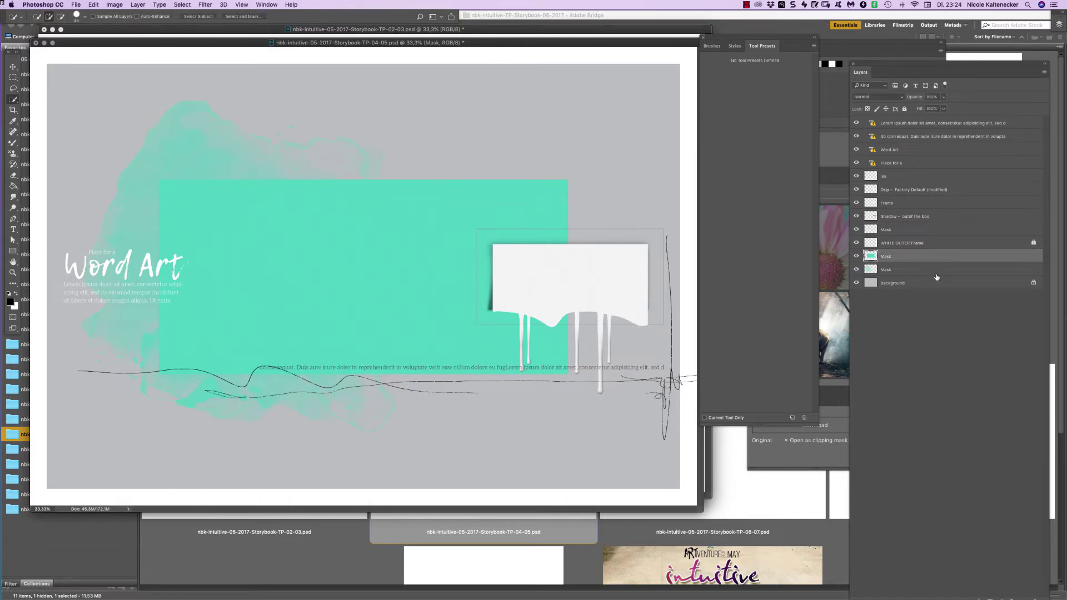
click(776, 446)
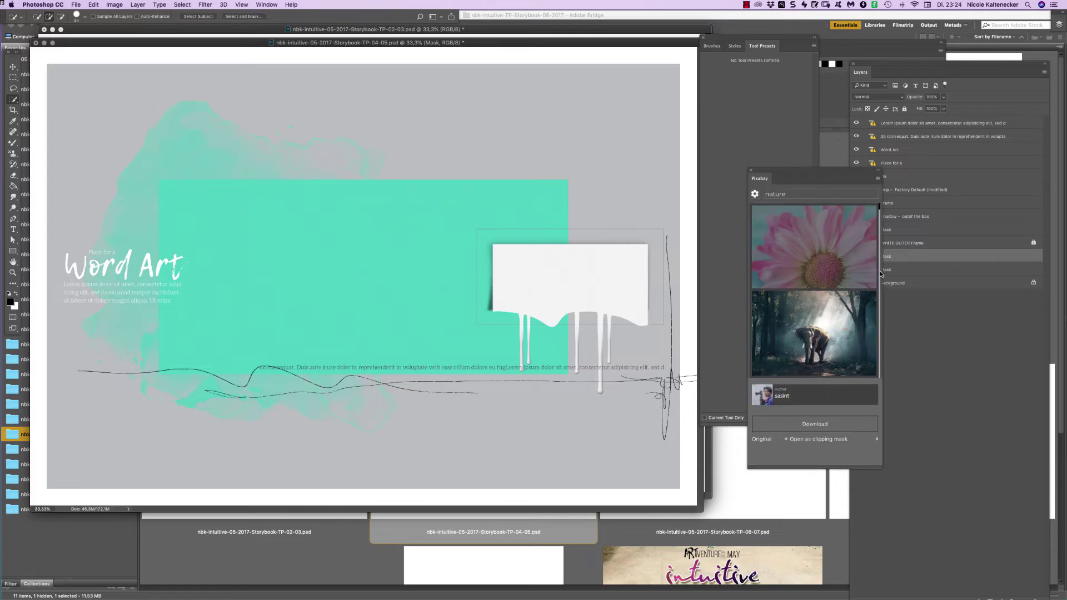
click(814, 424)
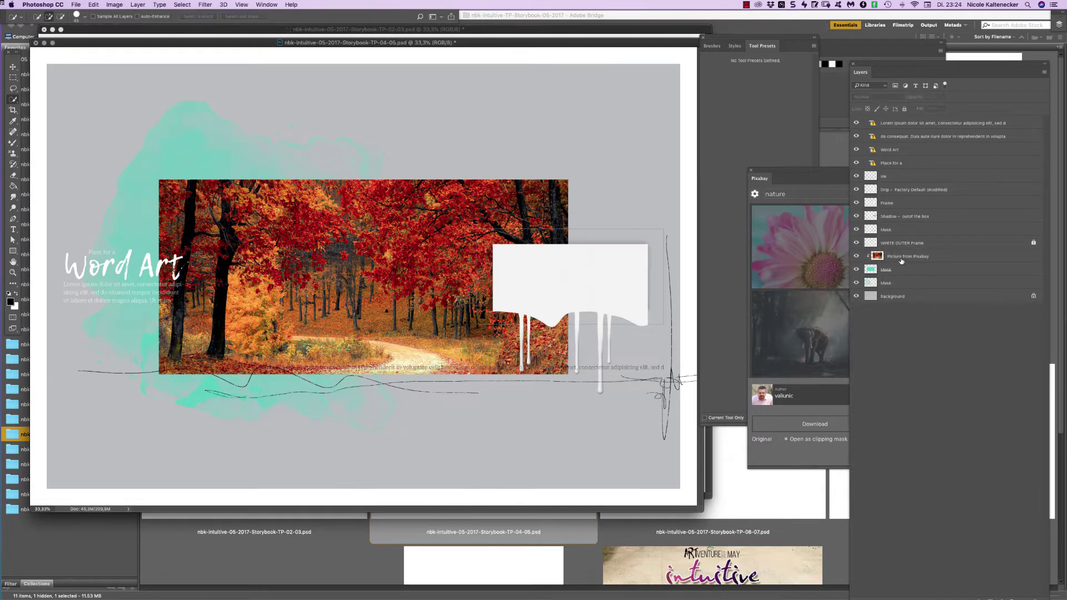
Enlarge the clipped autumn forest photo from its centre to about 129% so it nearly spans the gray background.
click(901, 259)
key(super+t)
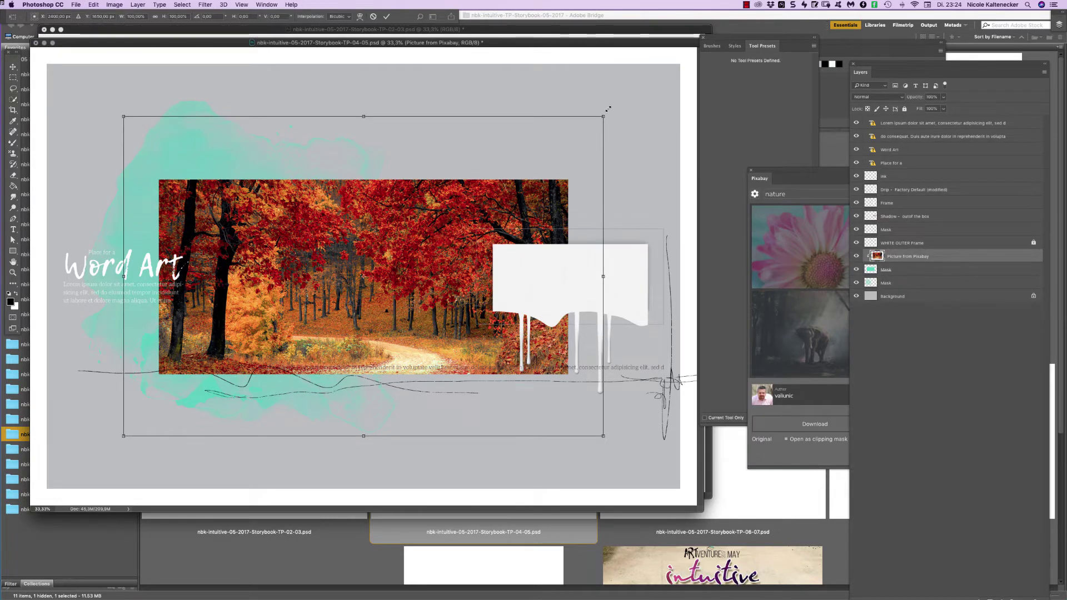
drag(602, 105, 672, 70)
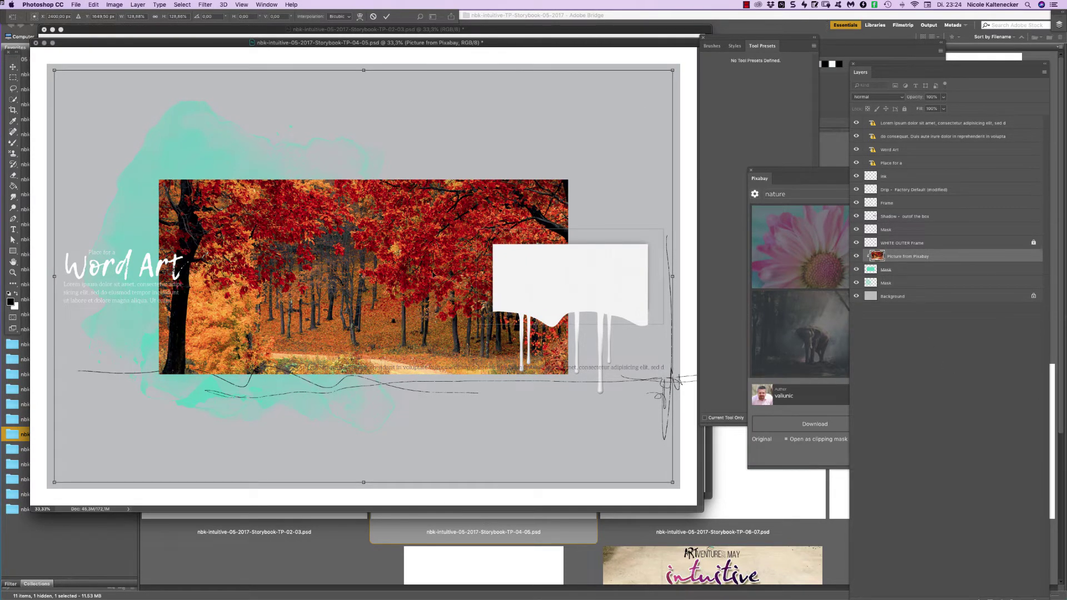
key(Return)
key(w)
Duplicate the autumn forest photo and clip the copy to the watercolor splash mask beneath the rectangle.
key(super+j)
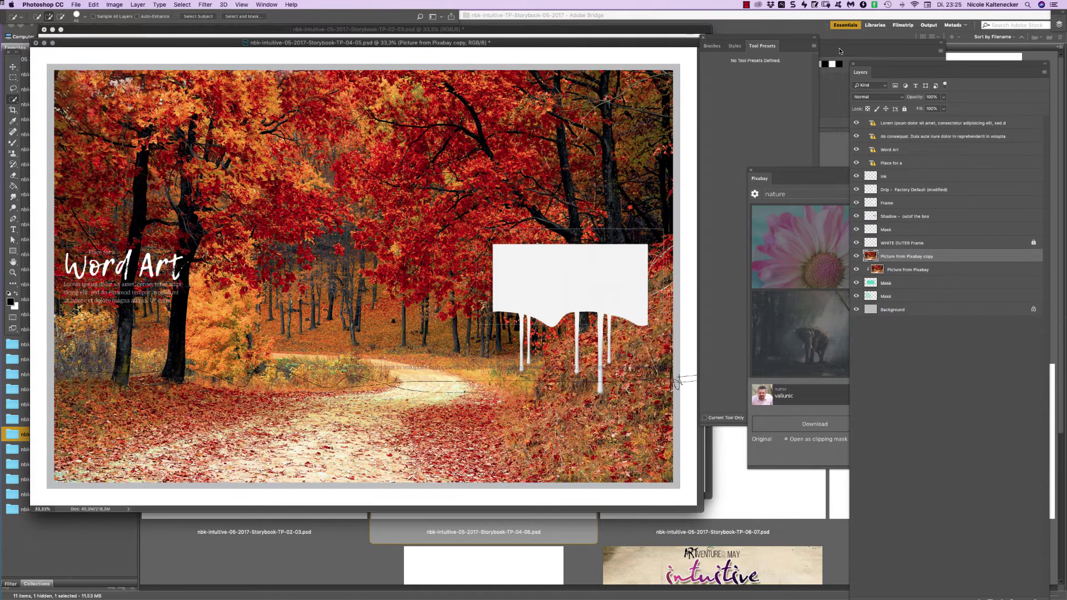
drag(892, 251, 889, 289)
key(alt+super+g)
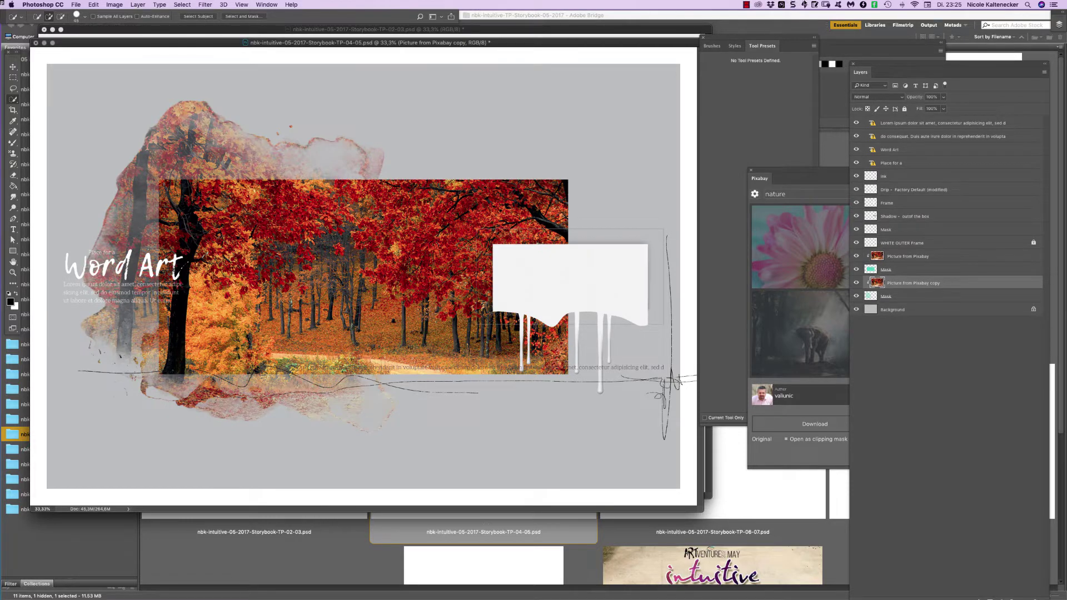
From Bridge's nbk-intuitive-PP-Solids folder, open nbk-intuitive-PP-Solids4.jpg and paste its texture directly above the storybook's Background layer.
click(916, 309)
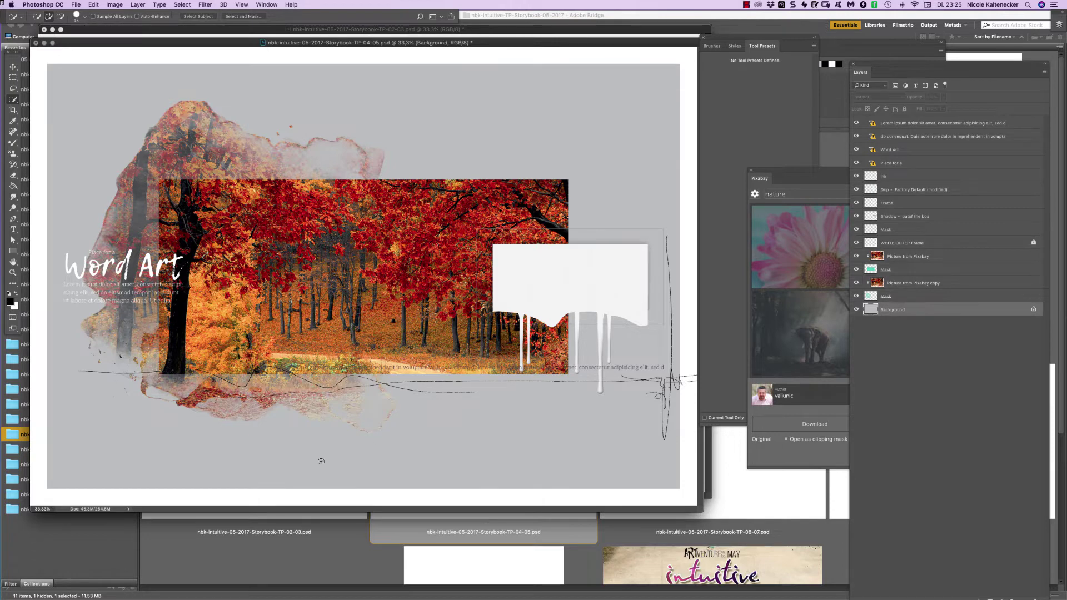
click(318, 562)
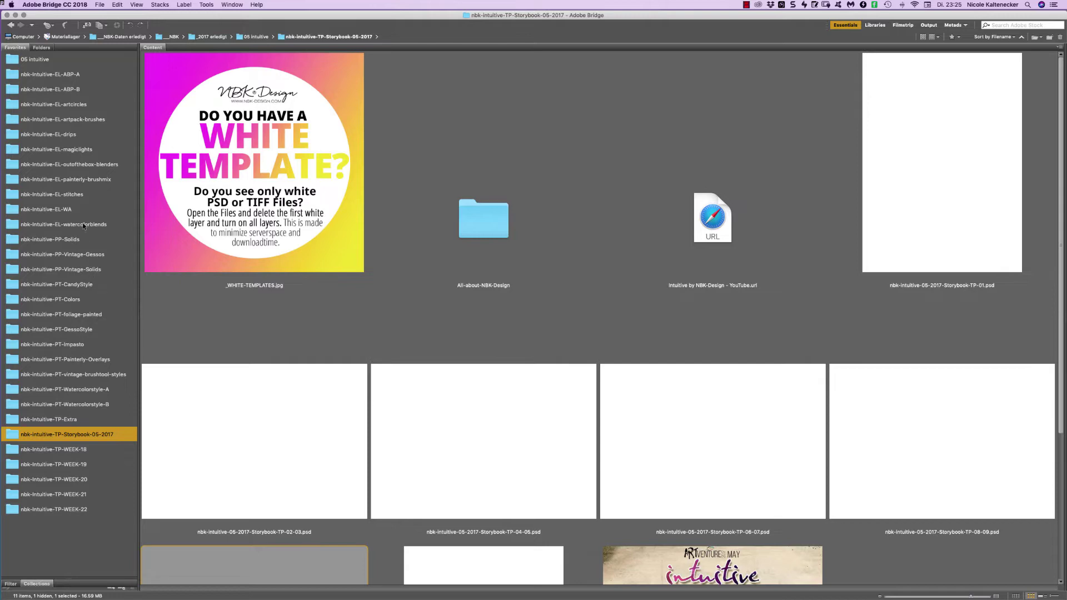
click(129, 236)
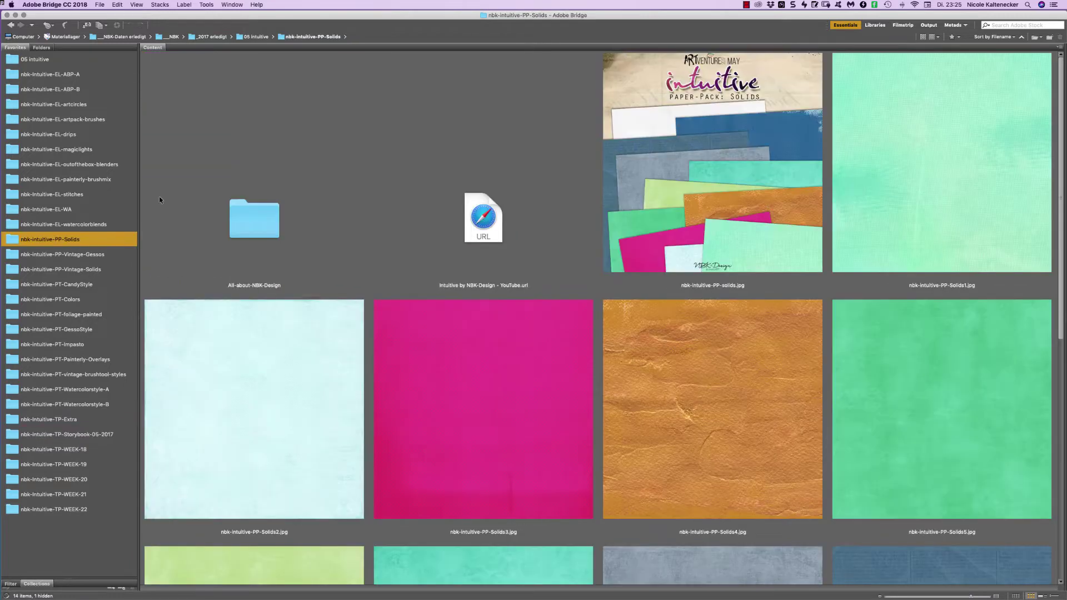
click(726, 383)
double_click(725, 374)
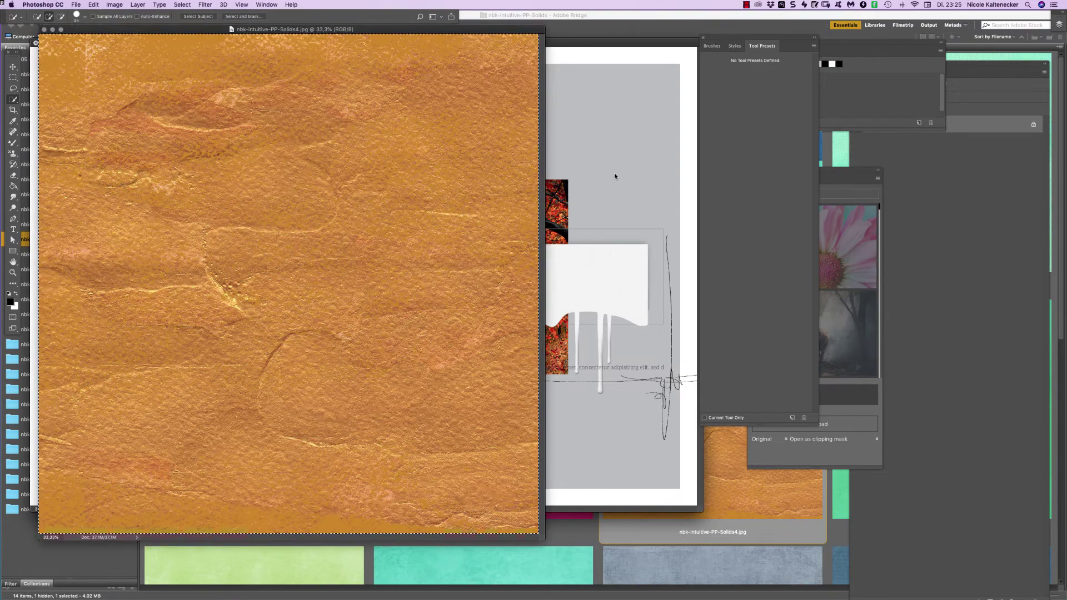
click(614, 176)
key(super+v)
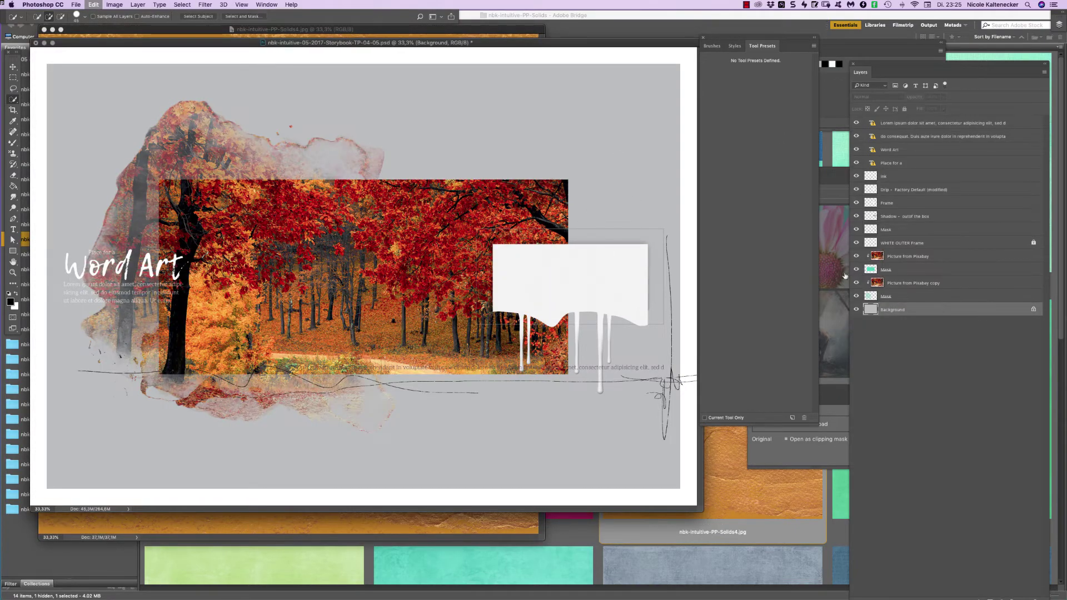
Scale the pasted orange paper to about 128% and position it to cover the whole gray background.
key(super+t)
drag(589, 102, 576, 210)
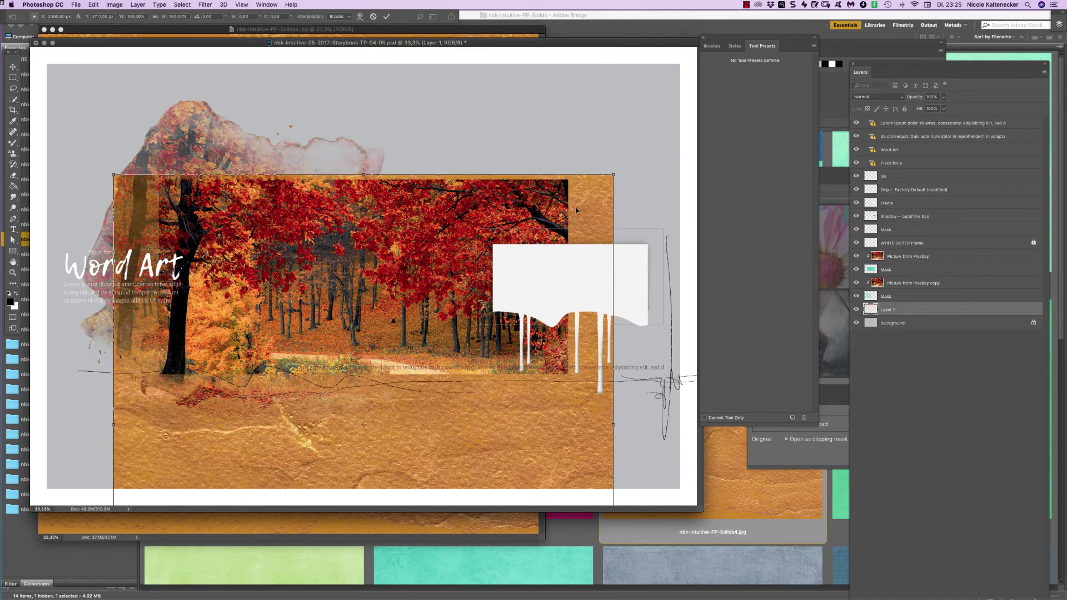
drag(622, 160, 692, 90)
drag(651, 129, 650, 95)
key(Return)
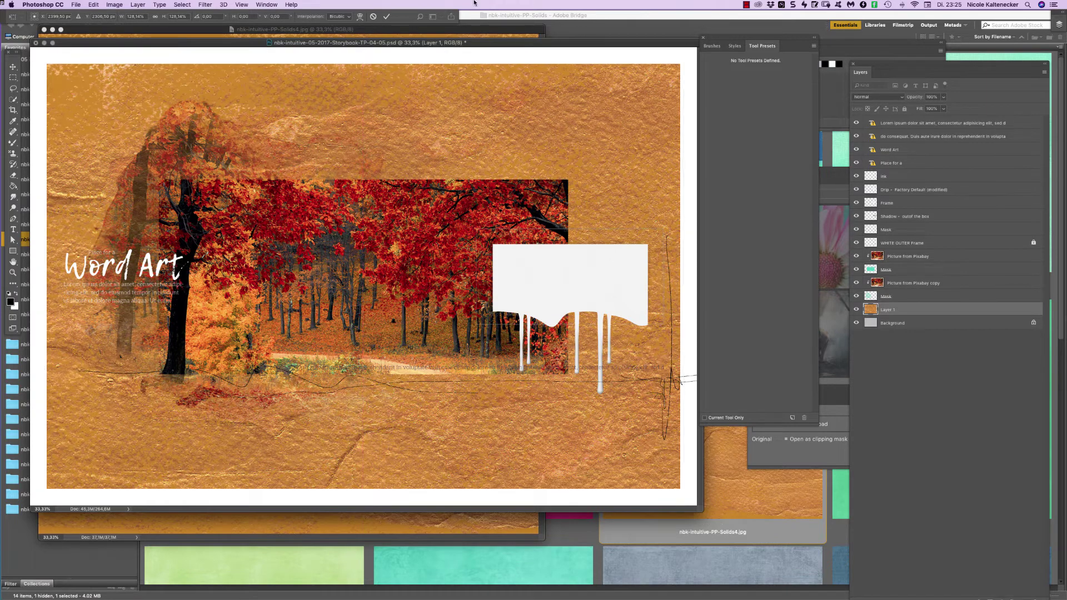
key(w)
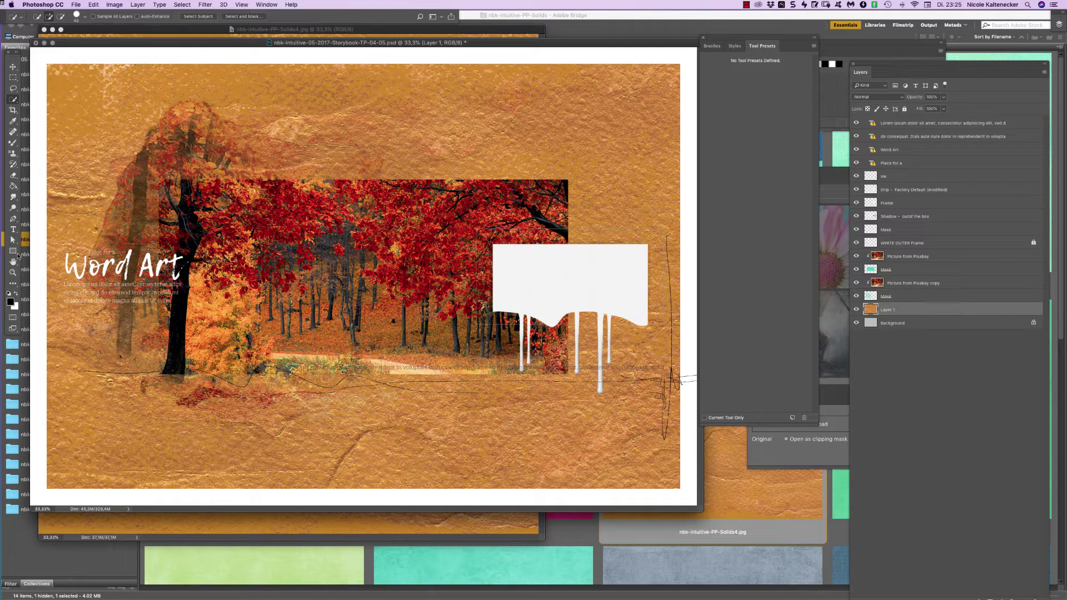
Search Pixabay for "fall" and make the white drip shape's layer the target for the picture.
click(13, 67)
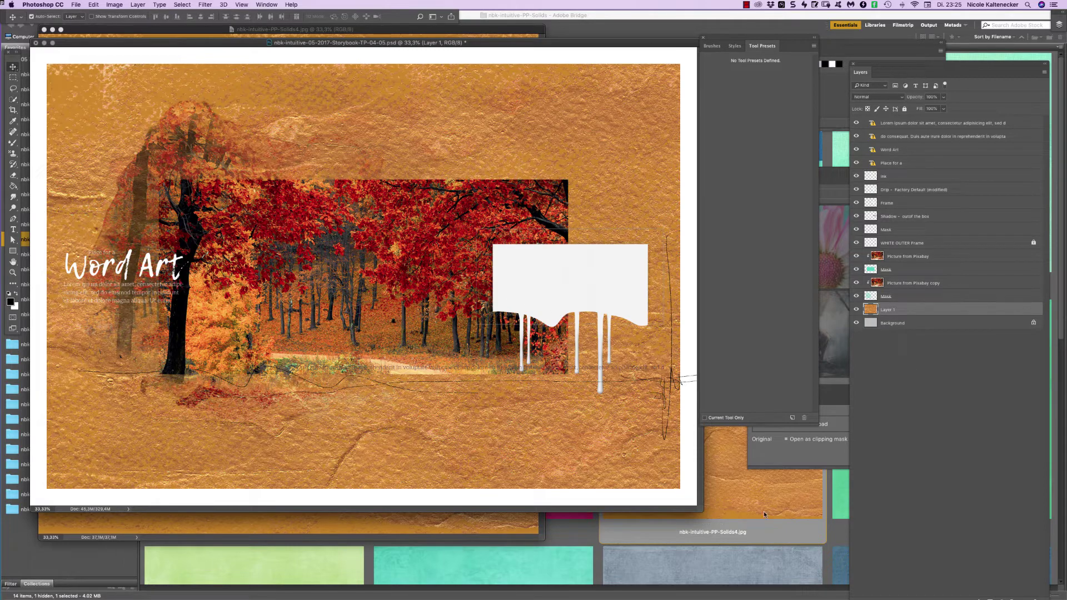
click(808, 519)
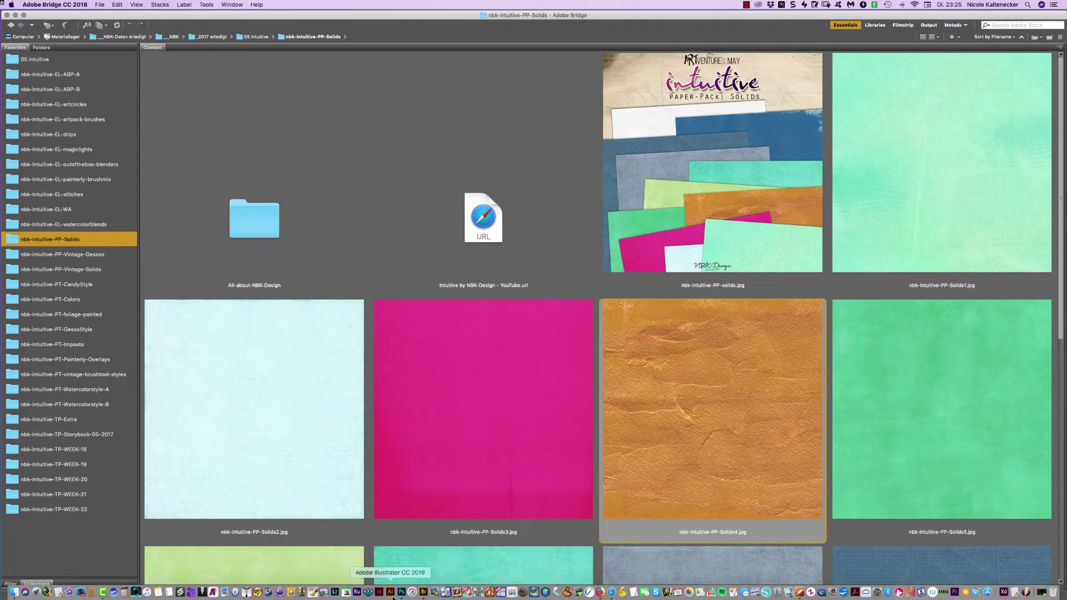
click(389, 590)
click(857, 447)
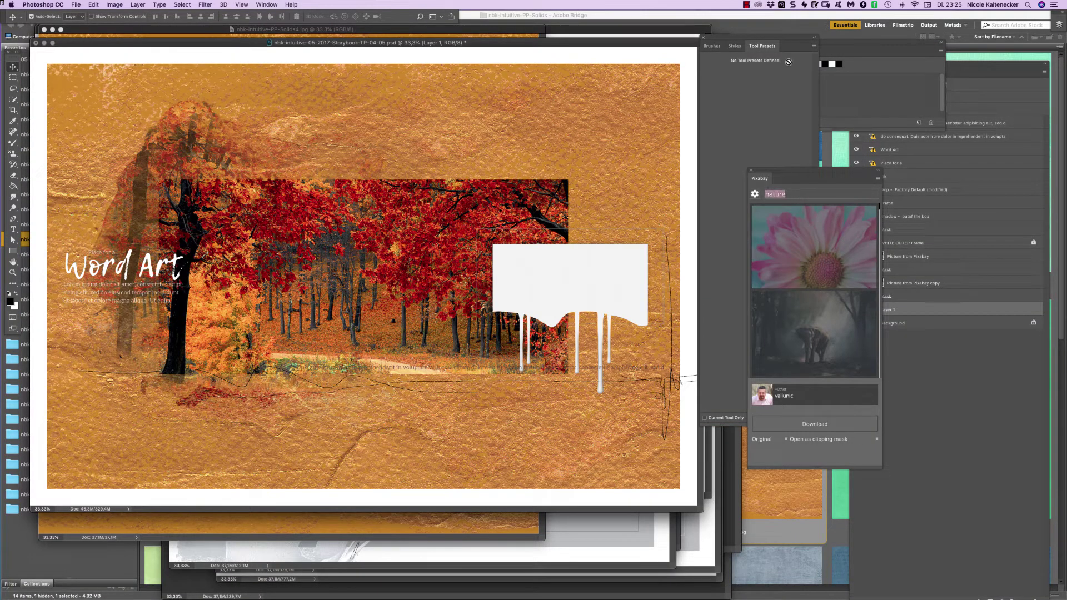
text(fall)
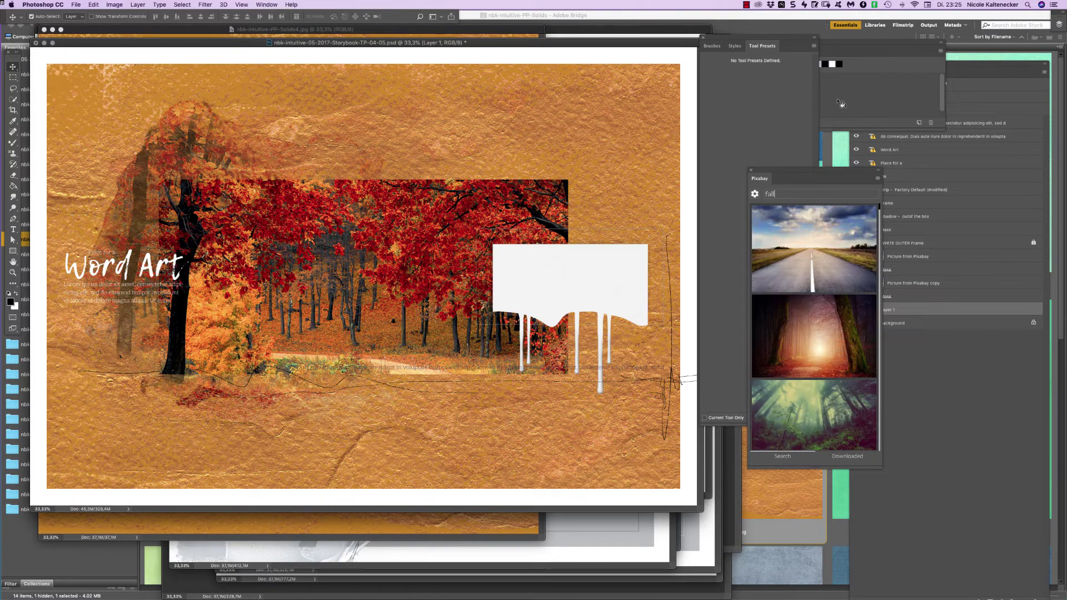
click(614, 281)
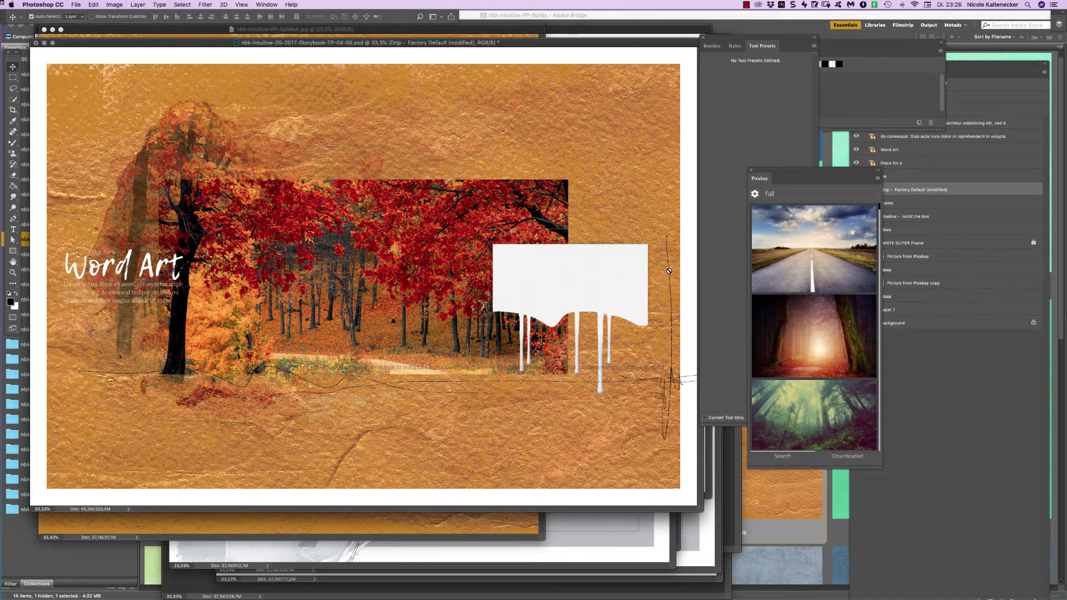
Try the glowing forest photo from Pixabay, shrunk and clipped to the drip shape, and remove it again.
click(823, 335)
click(815, 423)
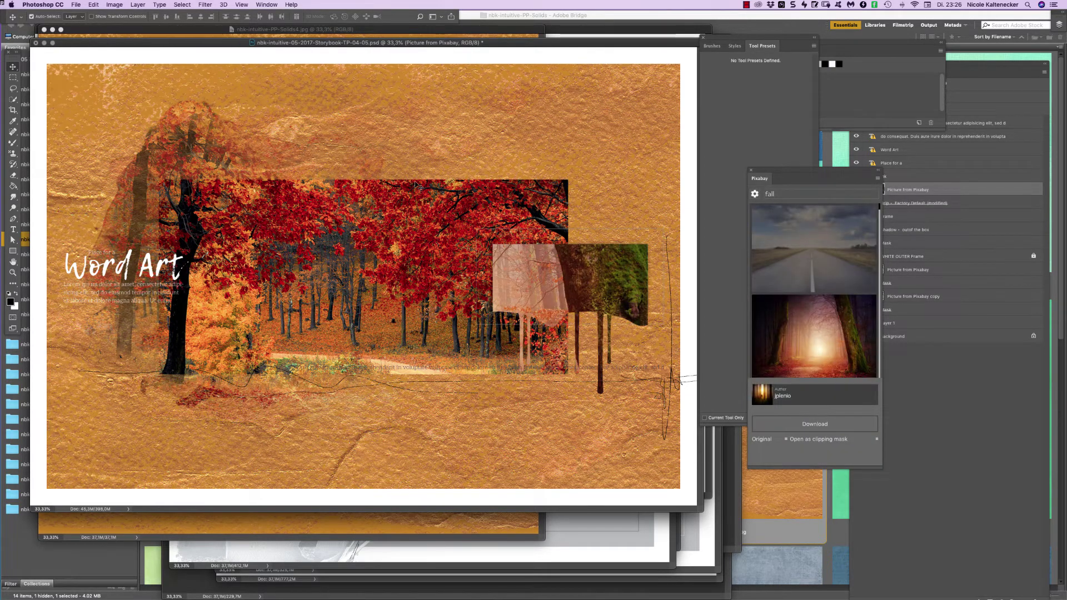
key(super+t)
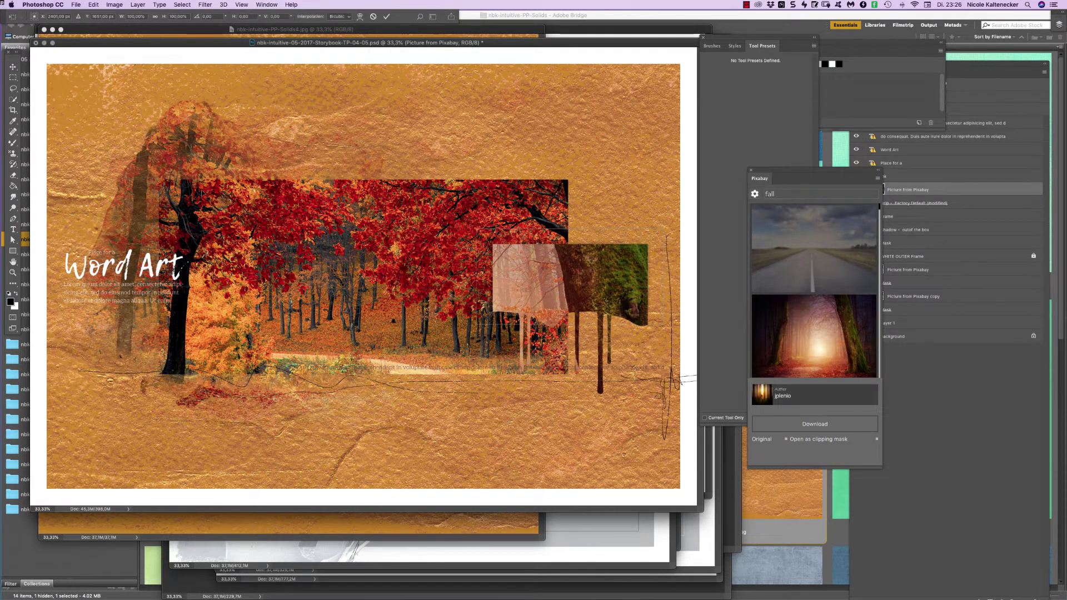
key(super+minus)
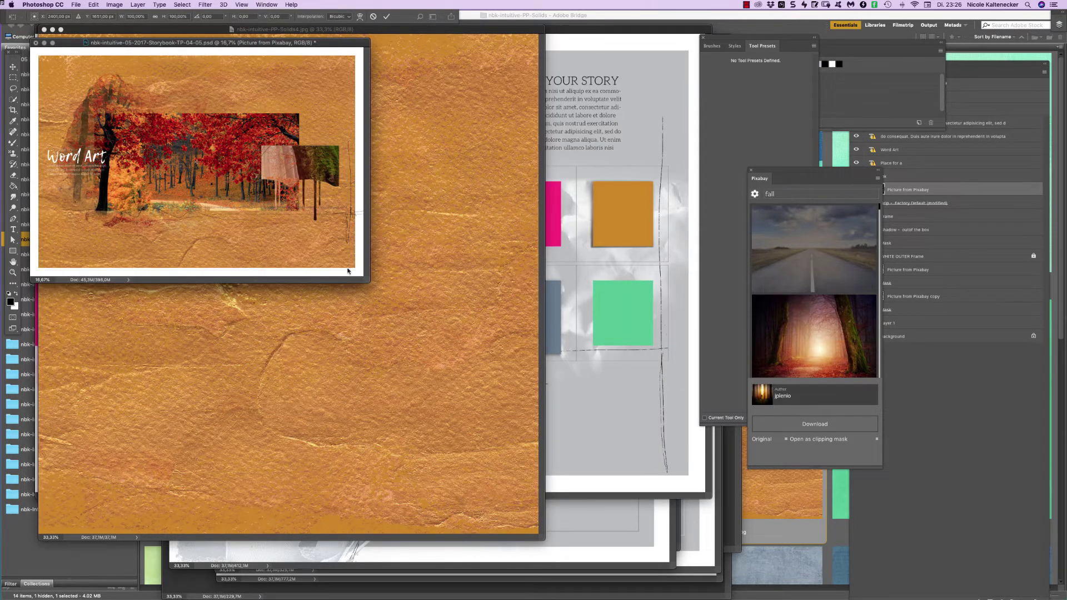
drag(367, 281, 759, 598)
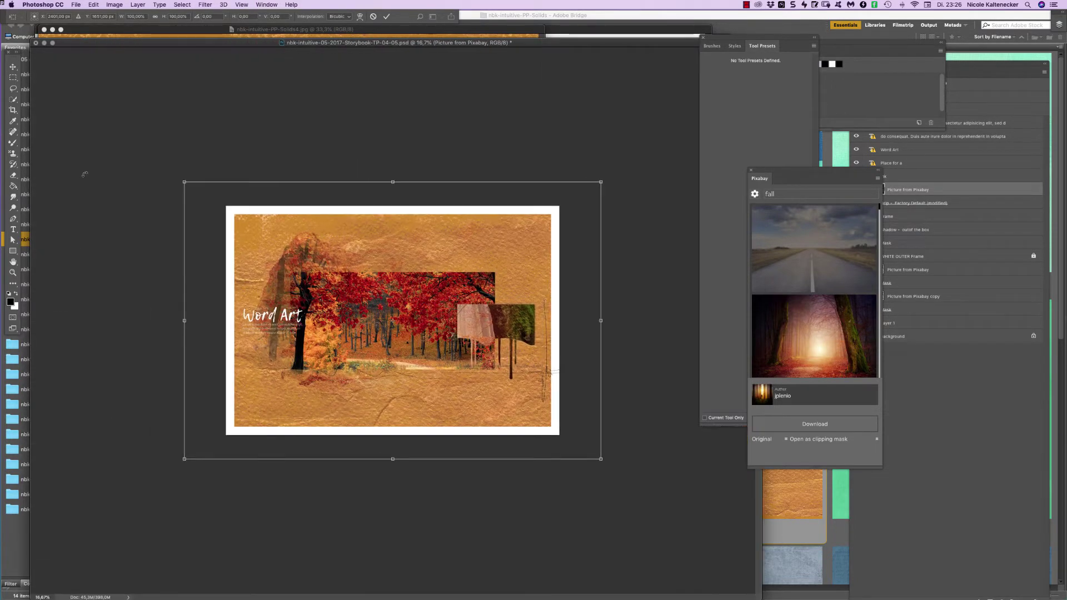
drag(185, 180, 569, 294)
key(Return)
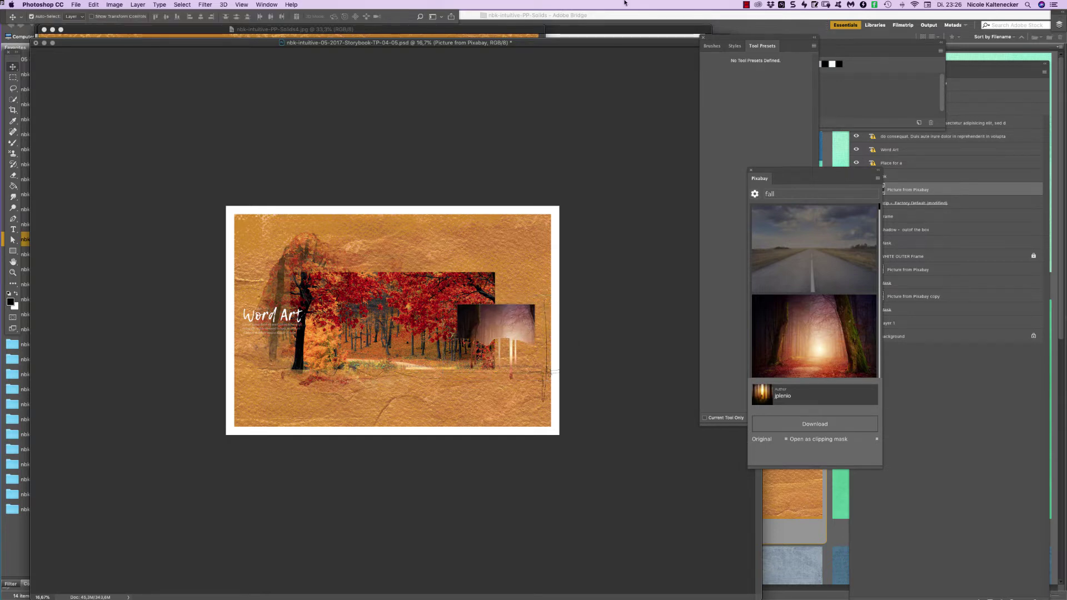
key(super+0)
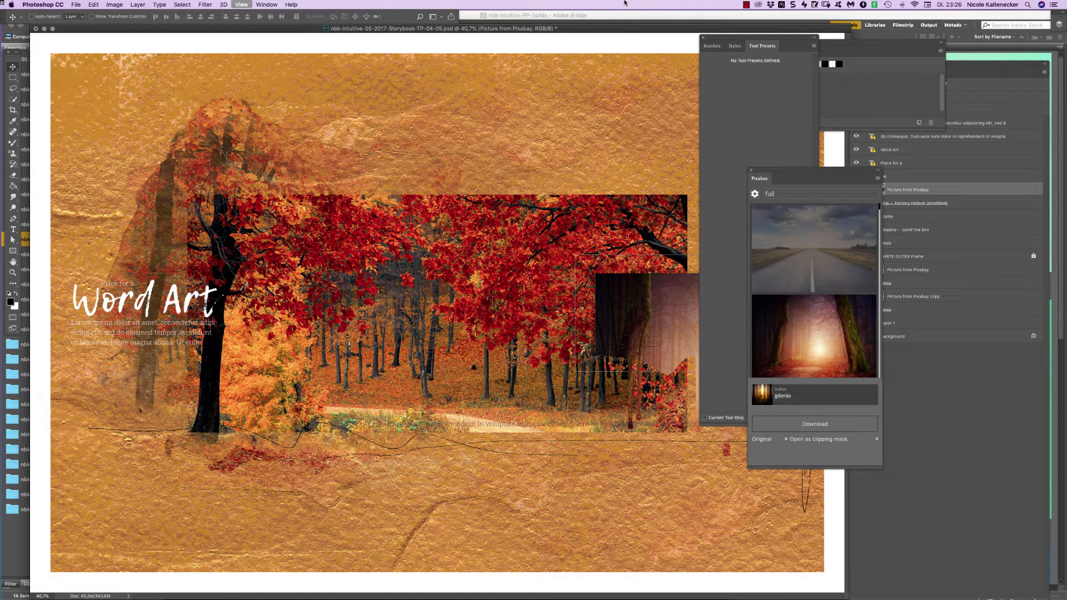
key(super+minus)
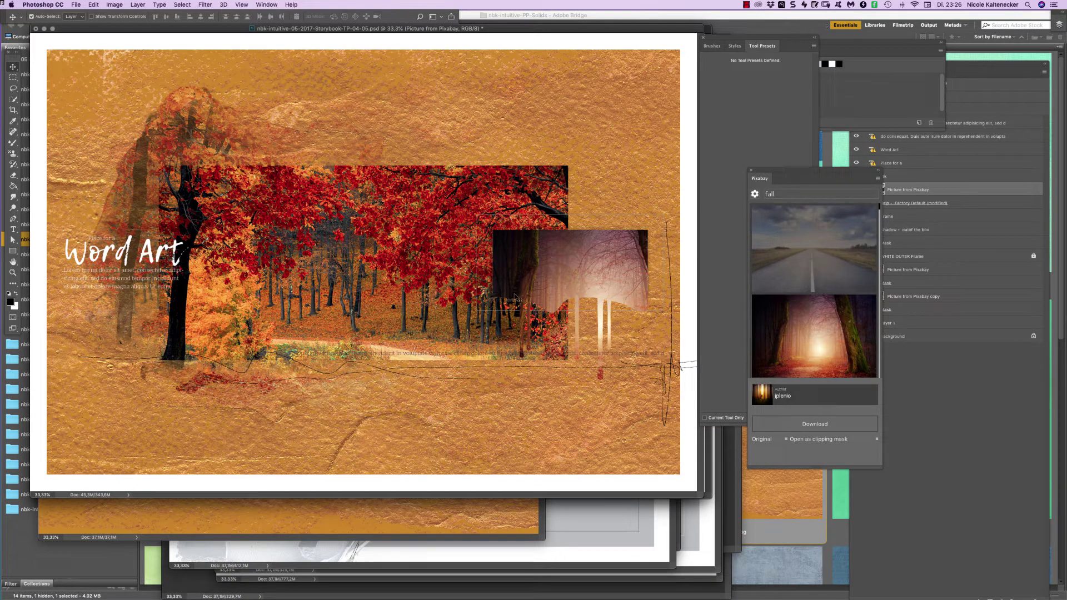
key(super+e)
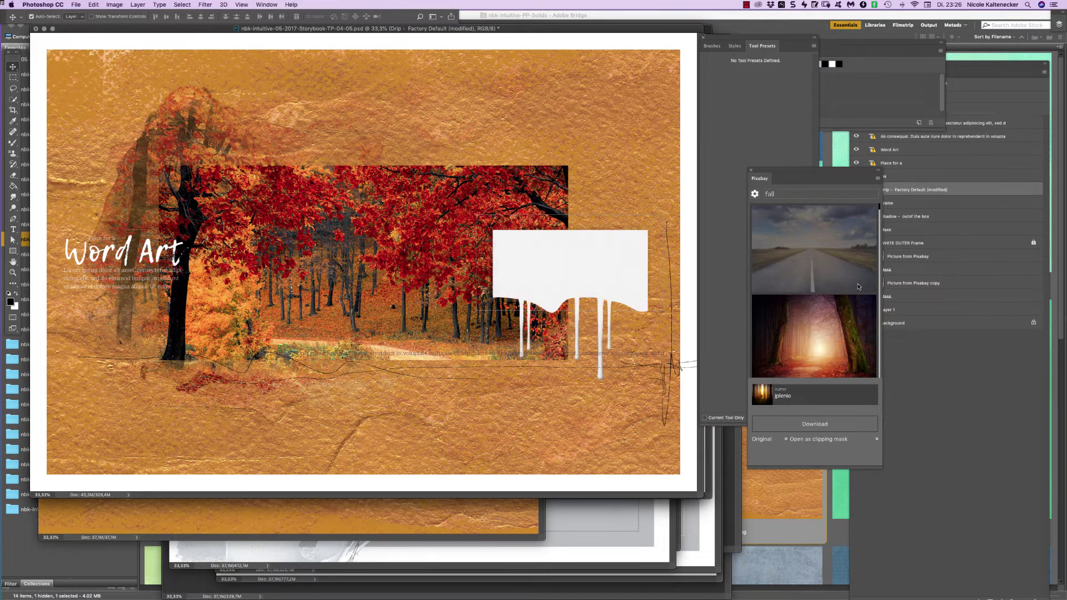
Download Pixabay's photo of red autumn leaves on a branch as a clipping mask on the drip layer.
drag(878, 207, 878, 216)
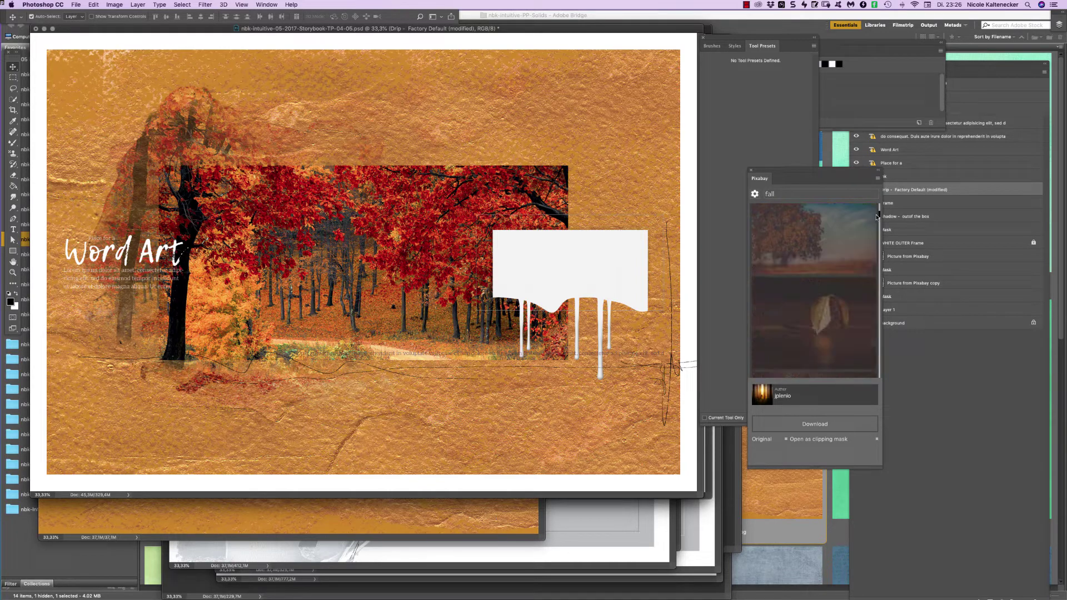
click(839, 357)
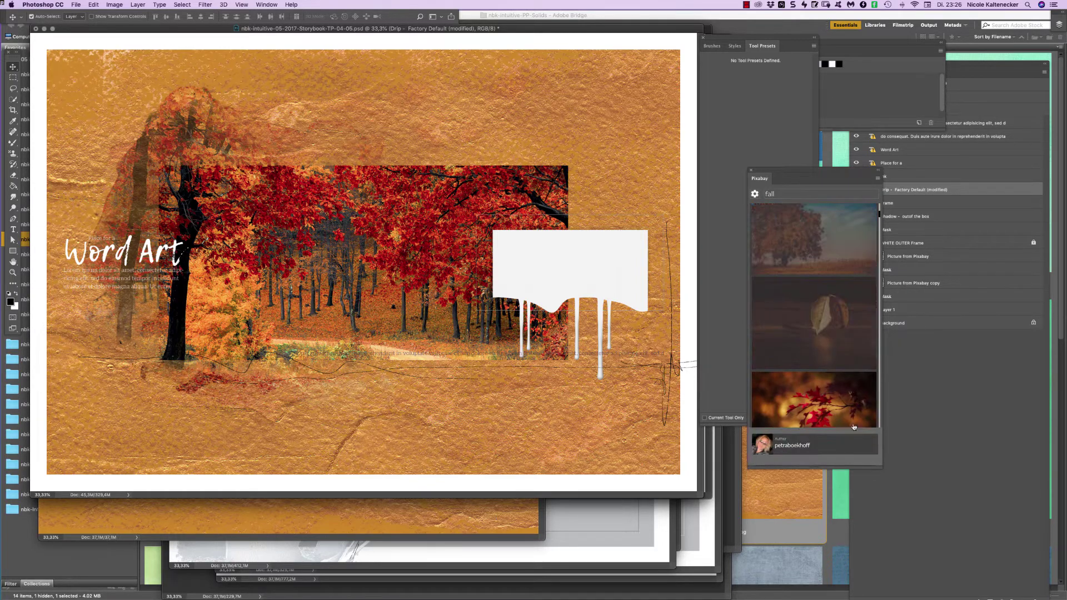
click(815, 424)
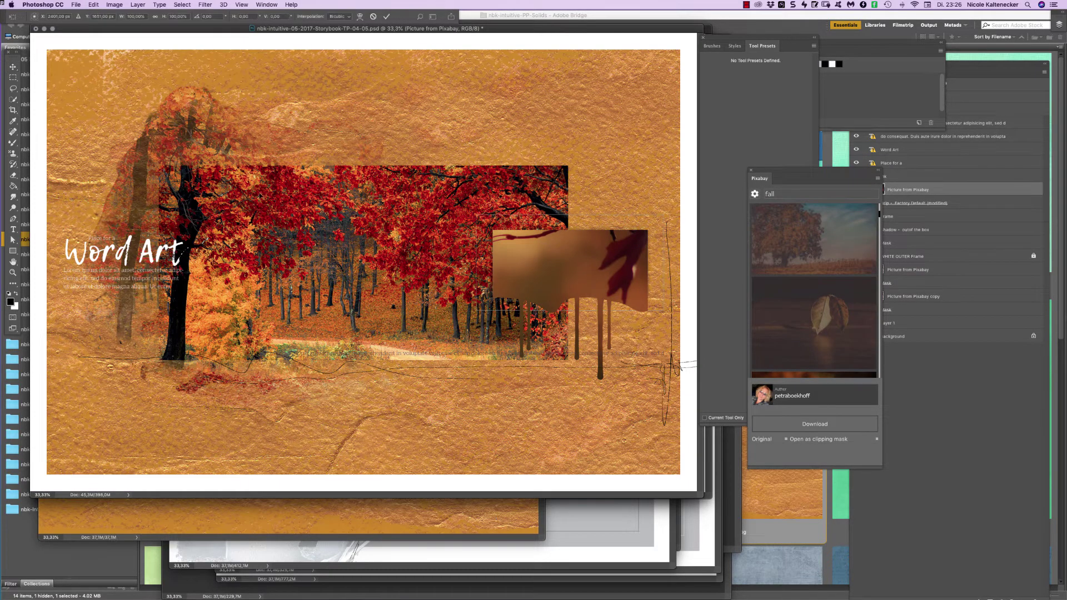
Shrink the clipped leaves photo to about 30% to fill the drip shape, and nudge the text line at the forest photo's lower edge.
key(super+minus)
key(super+minus)
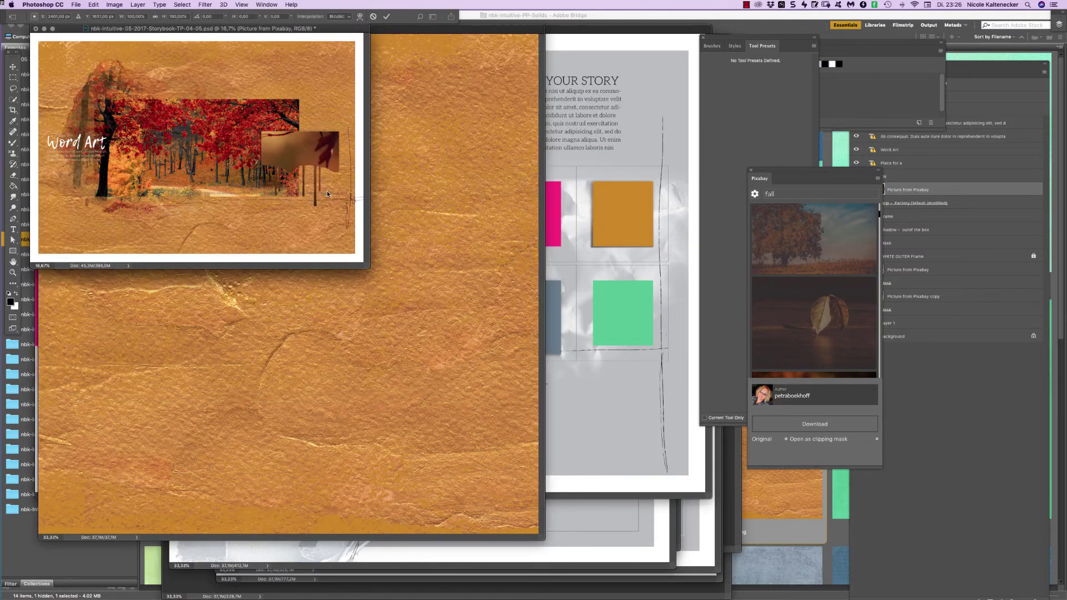
drag(369, 268, 750, 598)
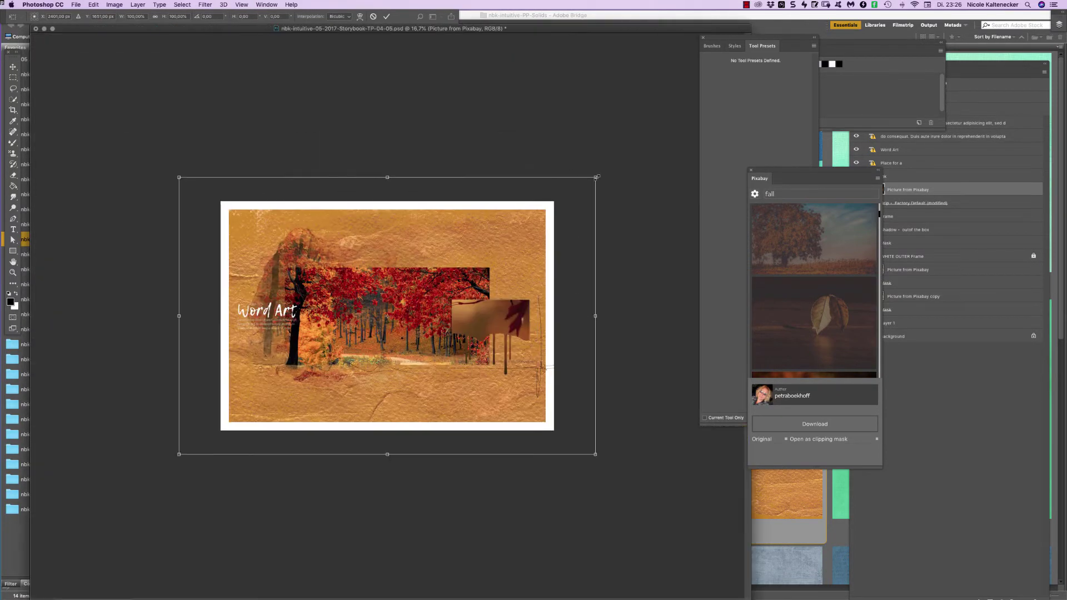
drag(596, 177, 479, 378)
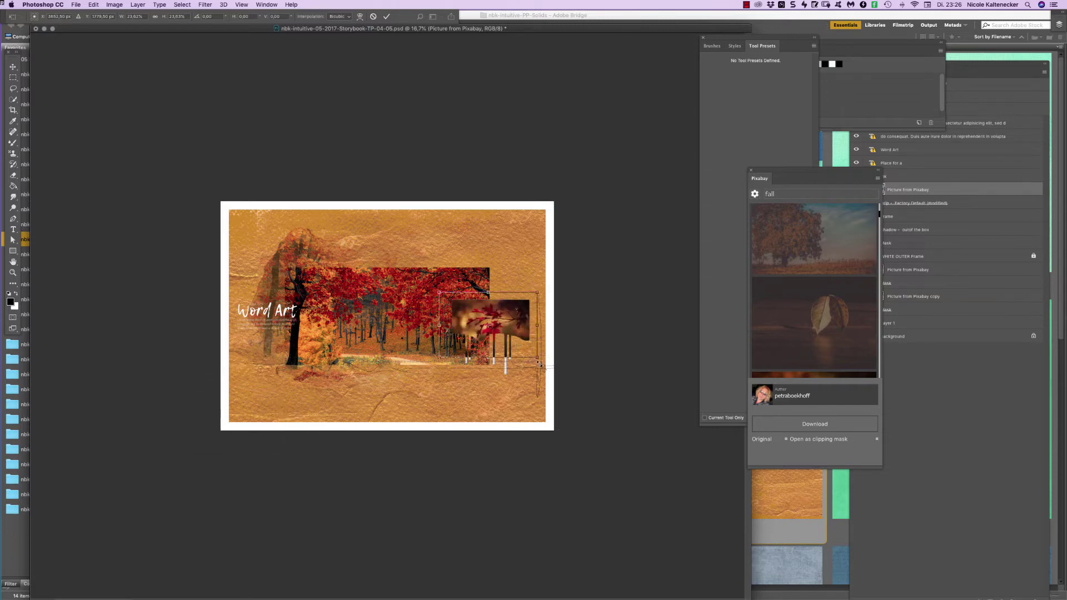
drag(539, 364, 562, 374)
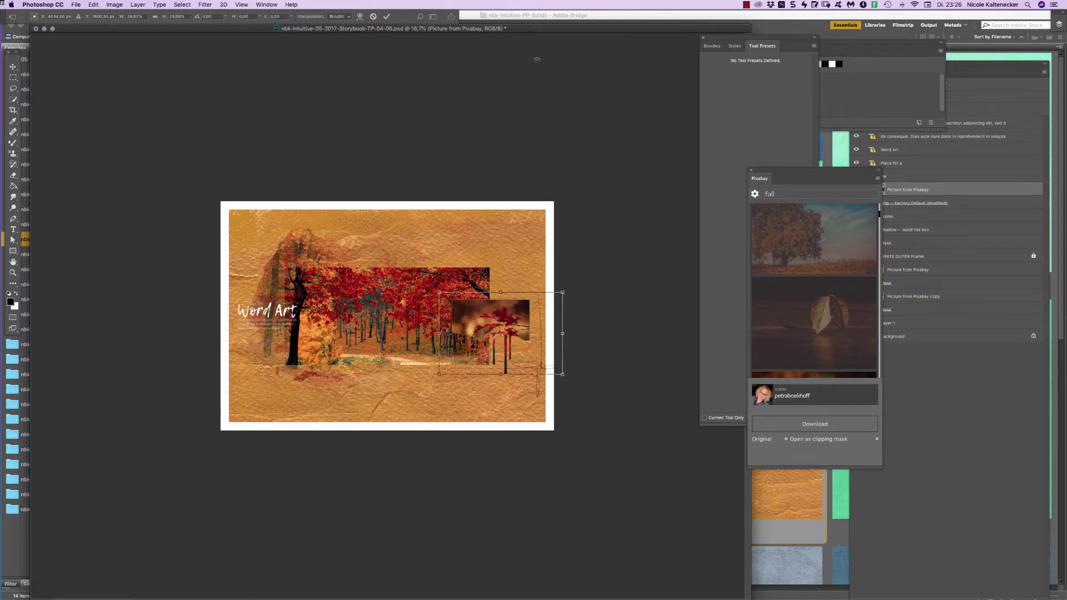
key(super+plus)
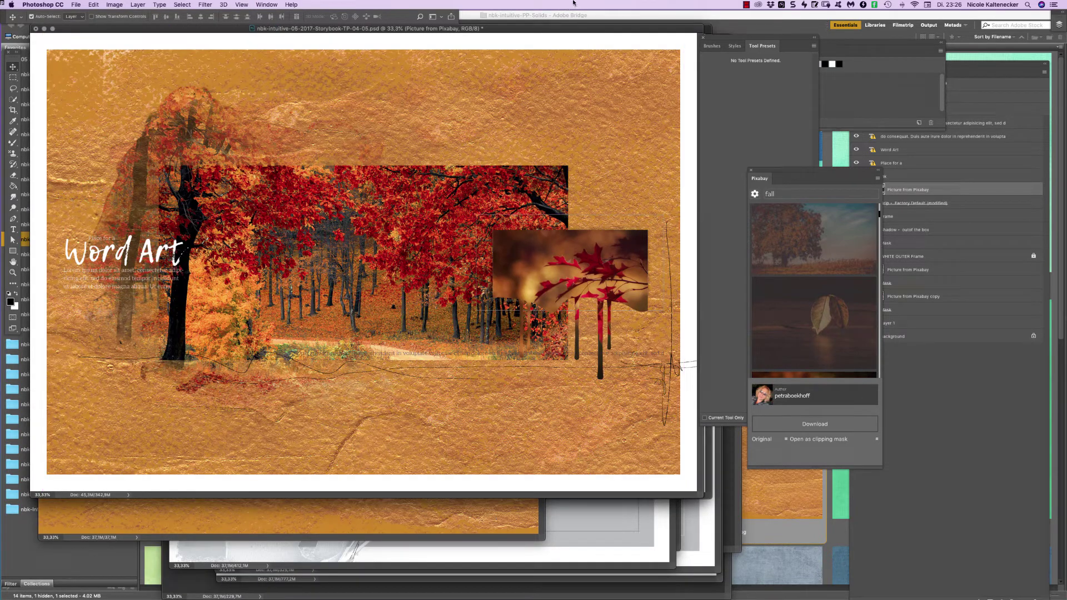
click(473, 354)
mouse_move(479, 355)
mouse_down()
mouse_move(497, 414)
mouse_move(469, 414)
mouse_move(463, 456)
mouse_move(475, 371)
mouse_move(464, 332)
mouse_move(489, 173)
mouse_move(486, 361)
mouse_move(507, 121)
mouse_move(475, 418)
mouse_move(461, 355)
mouse_move(482, 356)
mouse_up()
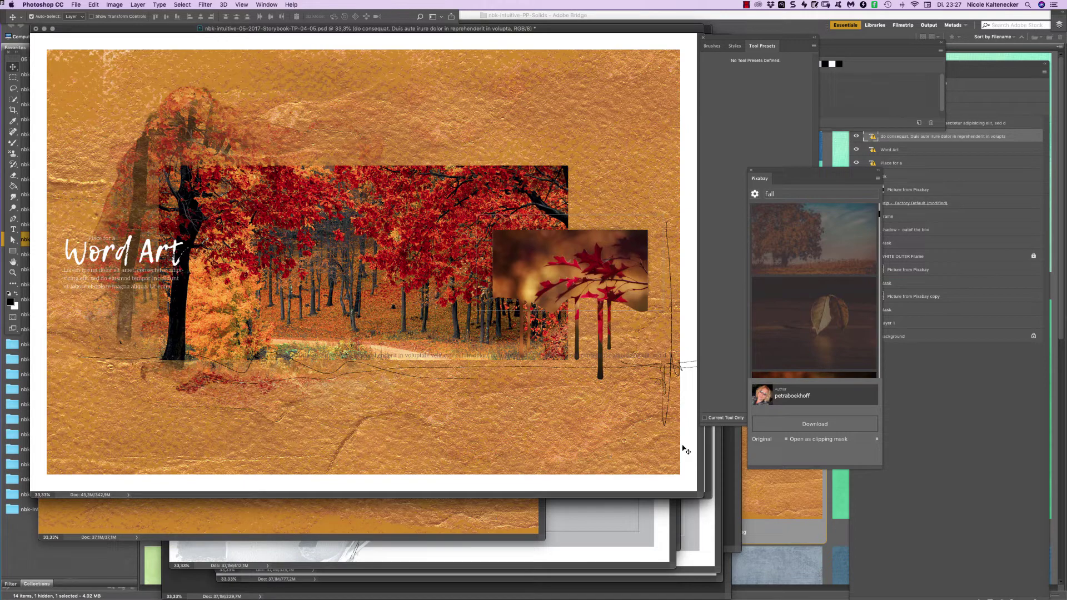
Switch to Adobe Bridge and open nbk-intuitive-05-2017-Storybook-TP-06-07.psd from the nbk-intuitive-TP-Storybook-05-2017 folder, leaving the missing fonts unresolved.
click(801, 583)
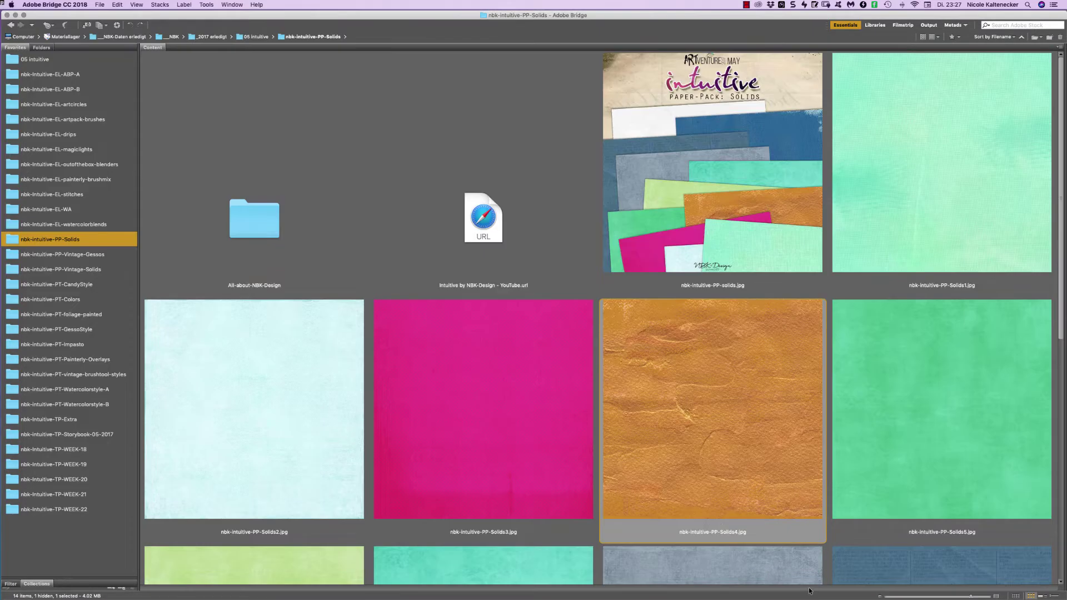
click(84, 435)
double_click(689, 442)
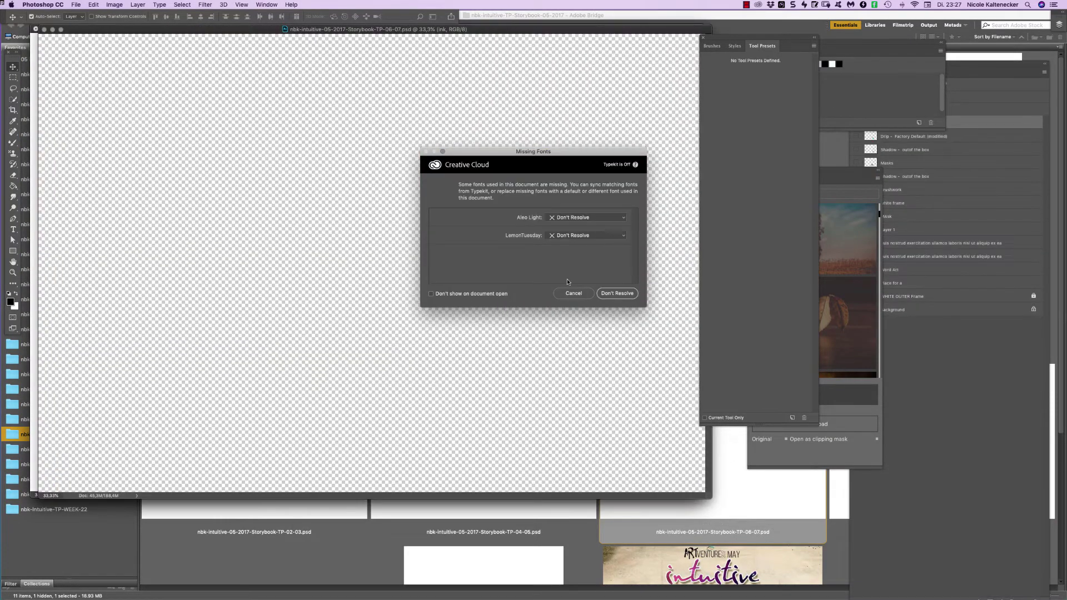
click(573, 293)
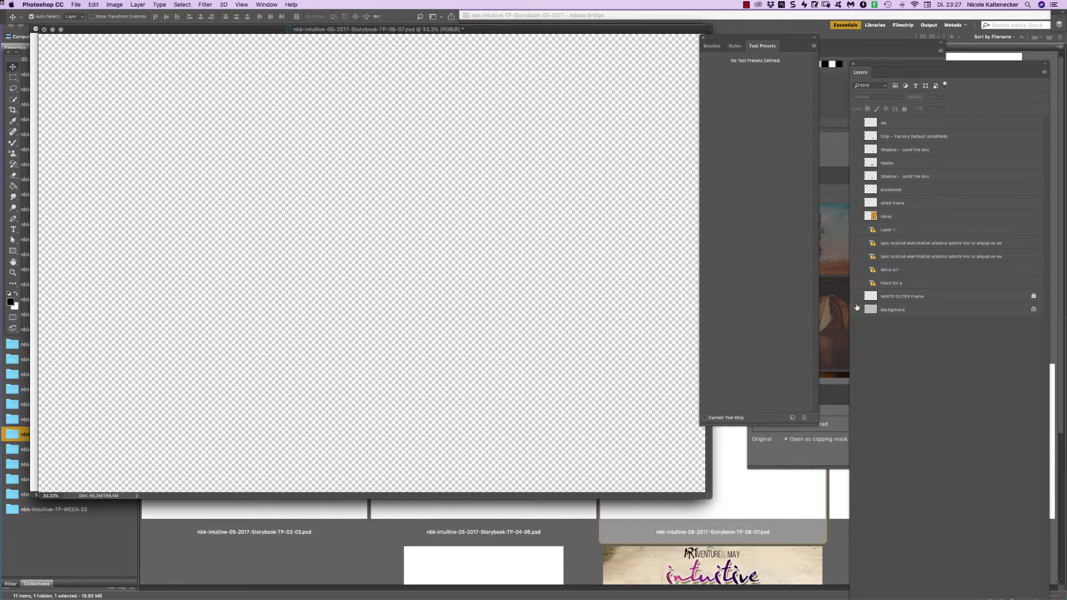
Make all layers of the Storybook-TP-06-07 template visible, from the ink layer down to the background.
drag(859, 135, 856, 123)
drag(857, 164, 858, 180)
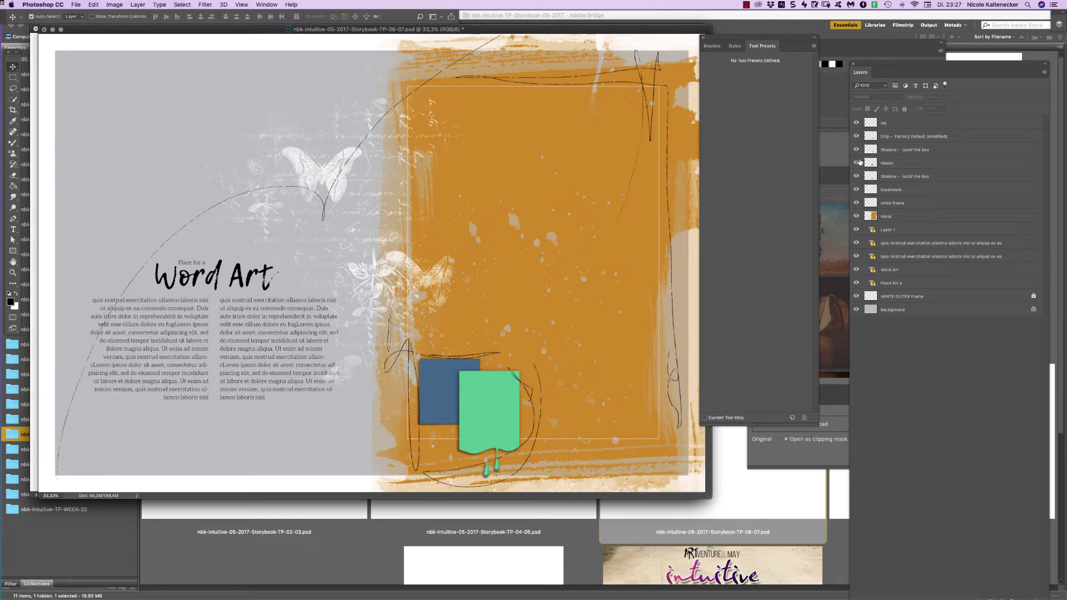
drag(637, 32, 630, 36)
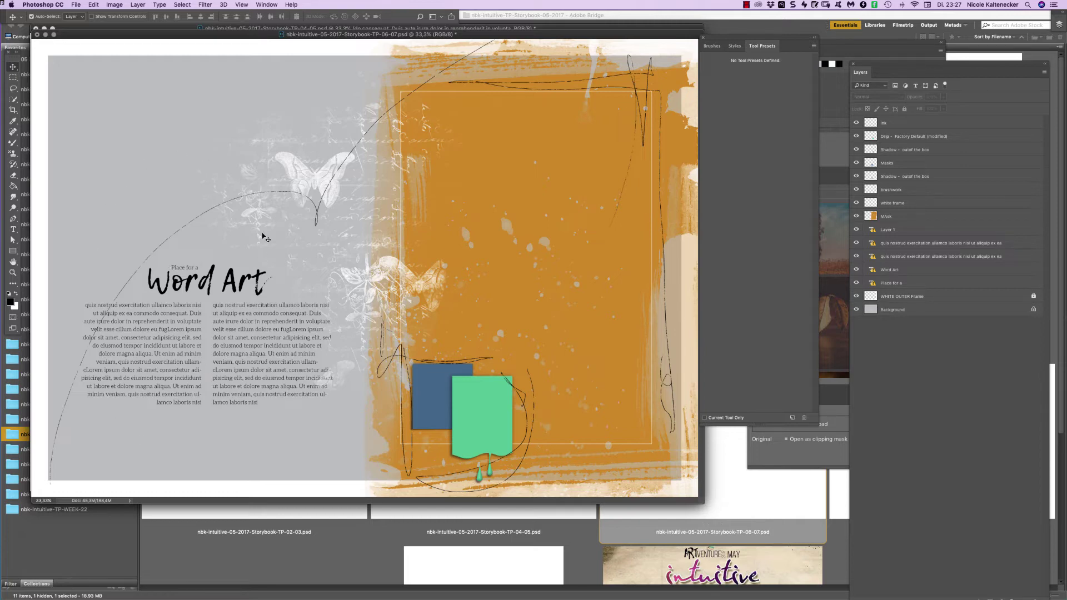
Target the large orange mask layer, search Pixabay for "color" and download the paint-covered face photo as a clipping mask.
click(615, 281)
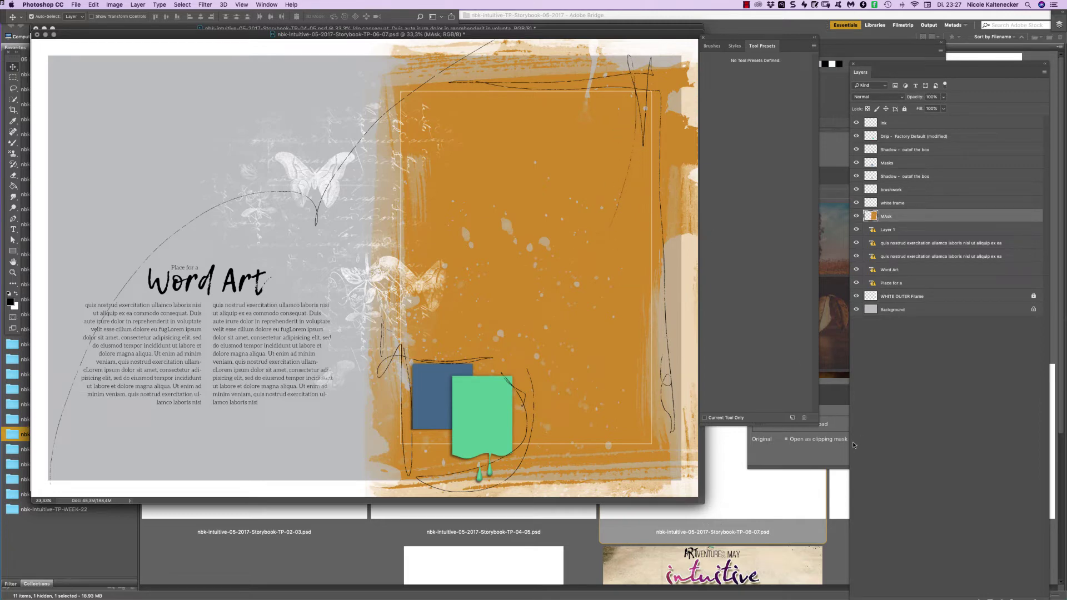
click(831, 461)
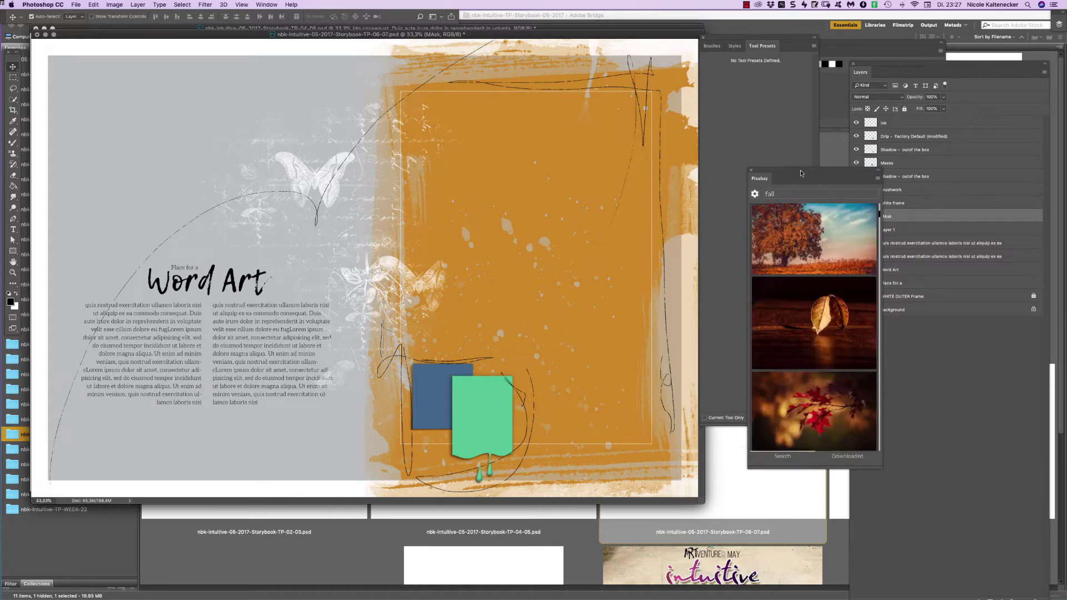
double_click(800, 192)
text(color)
key(Return)
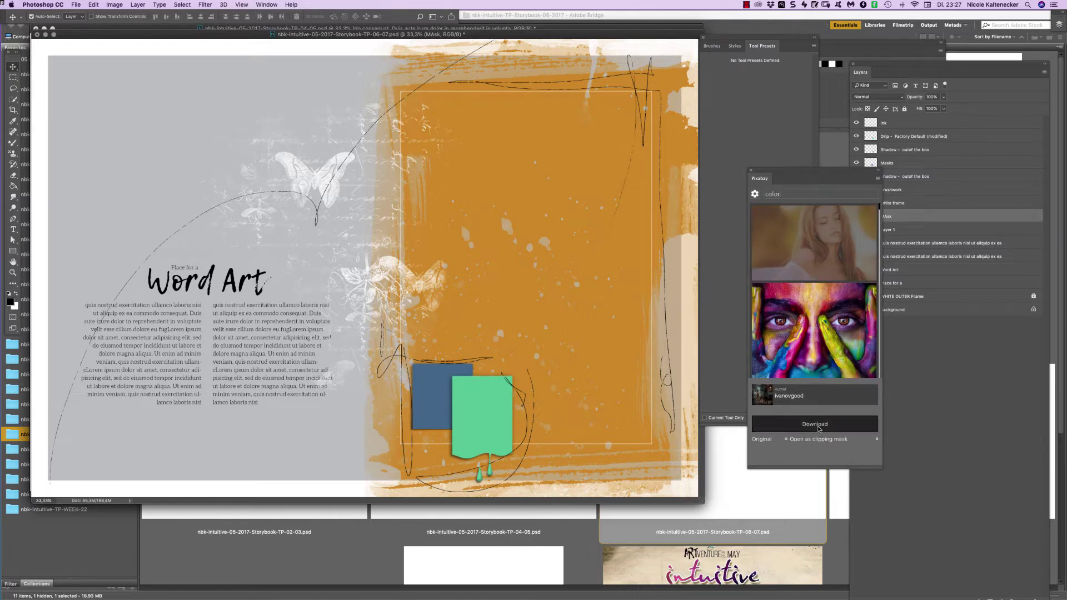
click(812, 222)
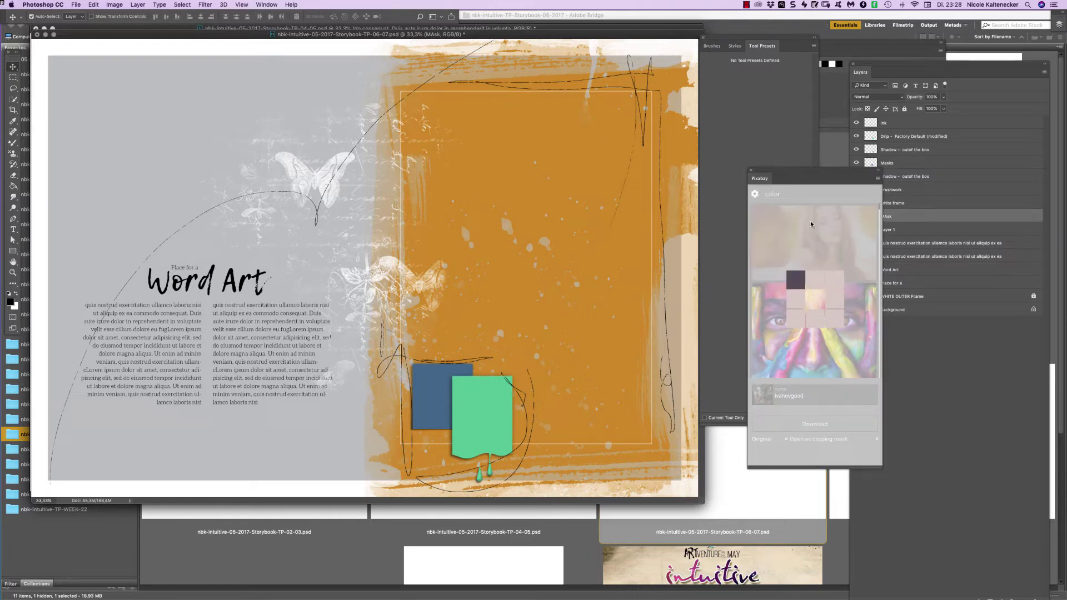
Enlarge the clipped face photo and position it so both eyes and the mouth fill the brushed mask area.
drag(461, 239, 666, 141)
drag(414, 333, 248, 516)
drag(397, 291, 485, 282)
drag(538, 253, 523, 255)
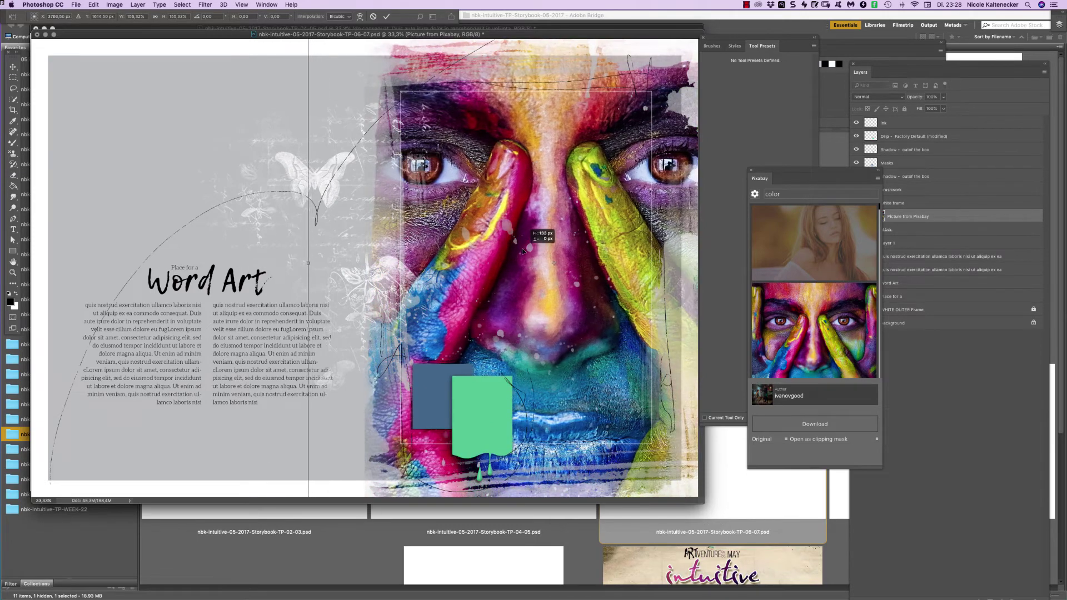
key(Return)
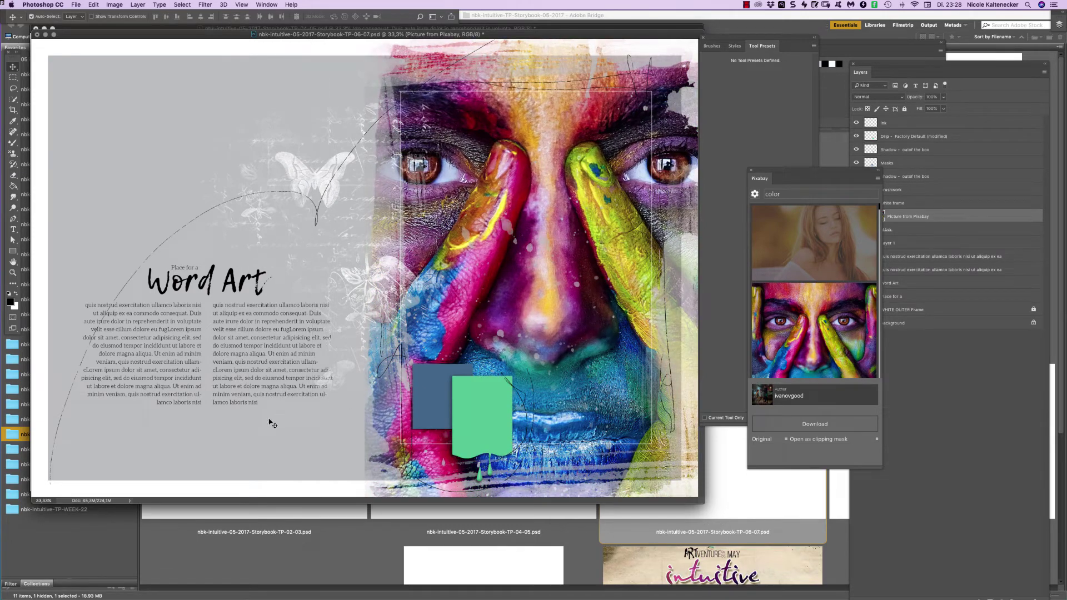
Select the template's Background layer, switch to Adobe Bridge and open nbk-intuitive-PP-Vintage-Solids5.jpg from the nbk-intuitive-PP-Vintage-Solids folder.
click(978, 323)
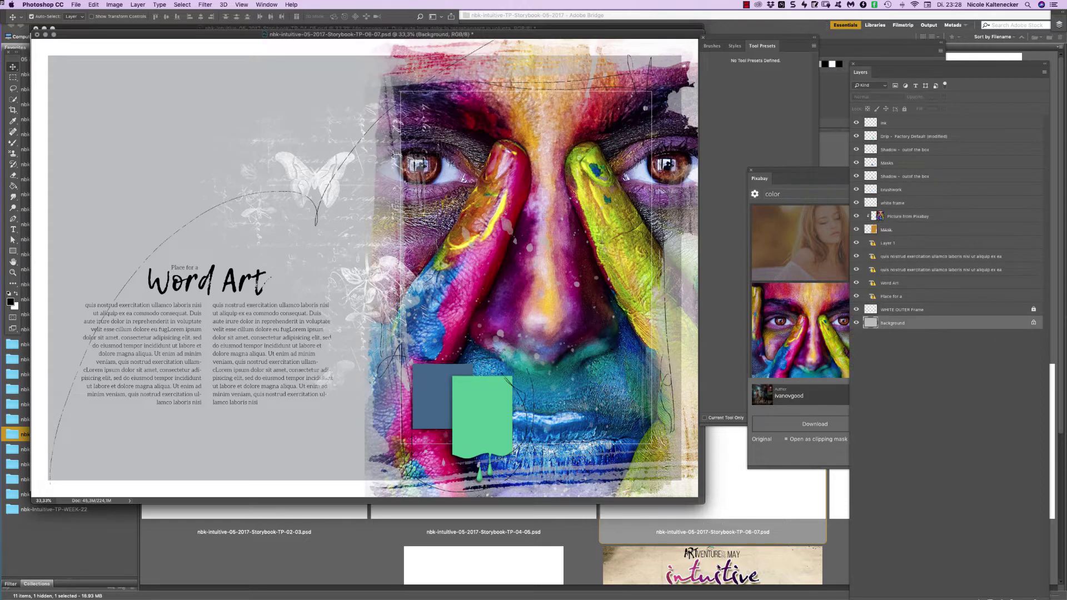
click(824, 550)
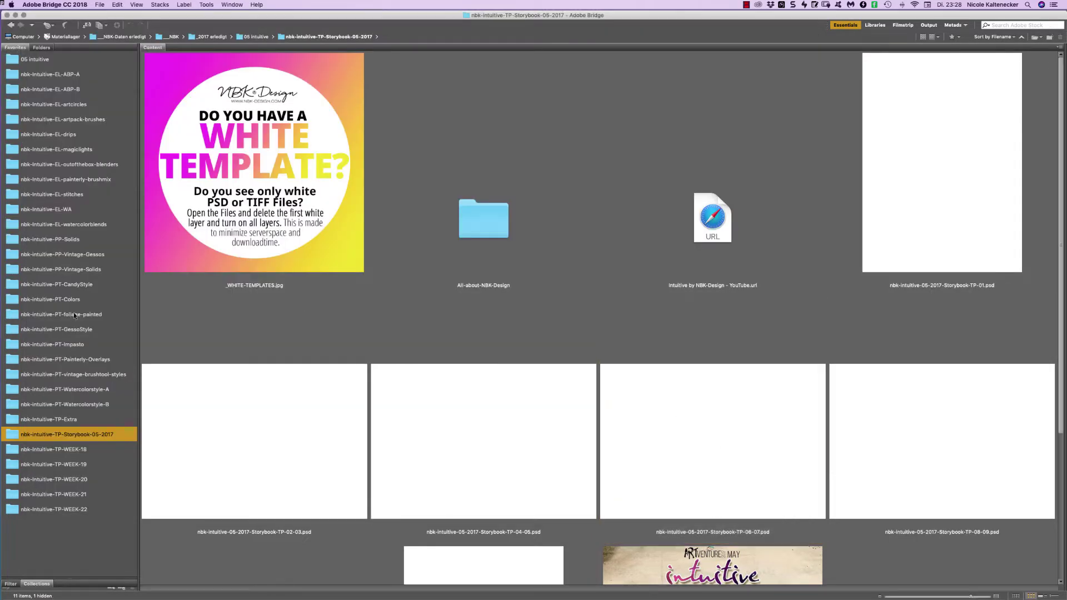
click(92, 270)
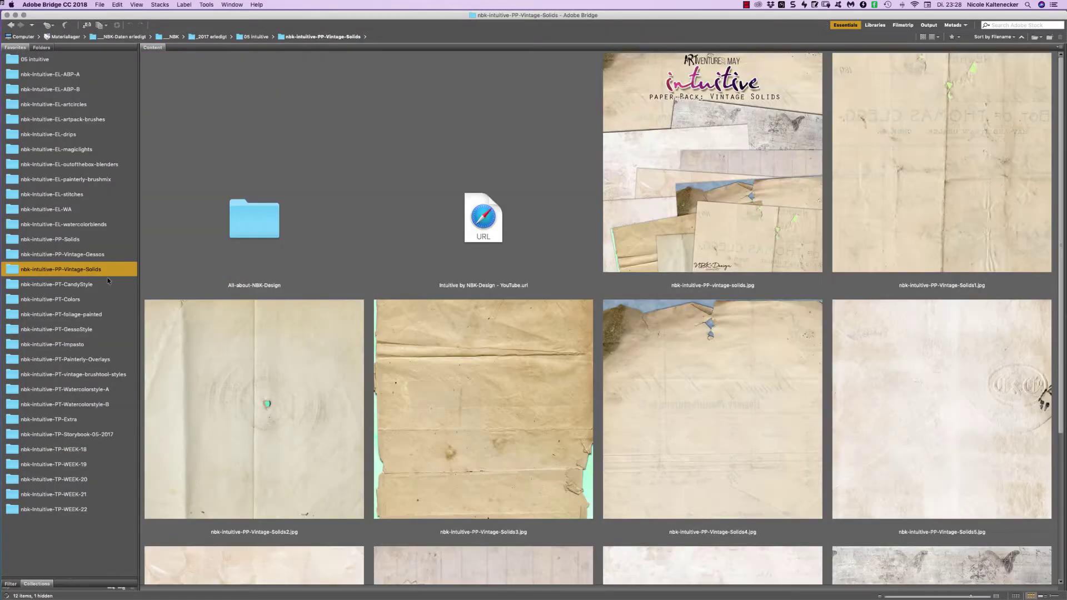
click(948, 454)
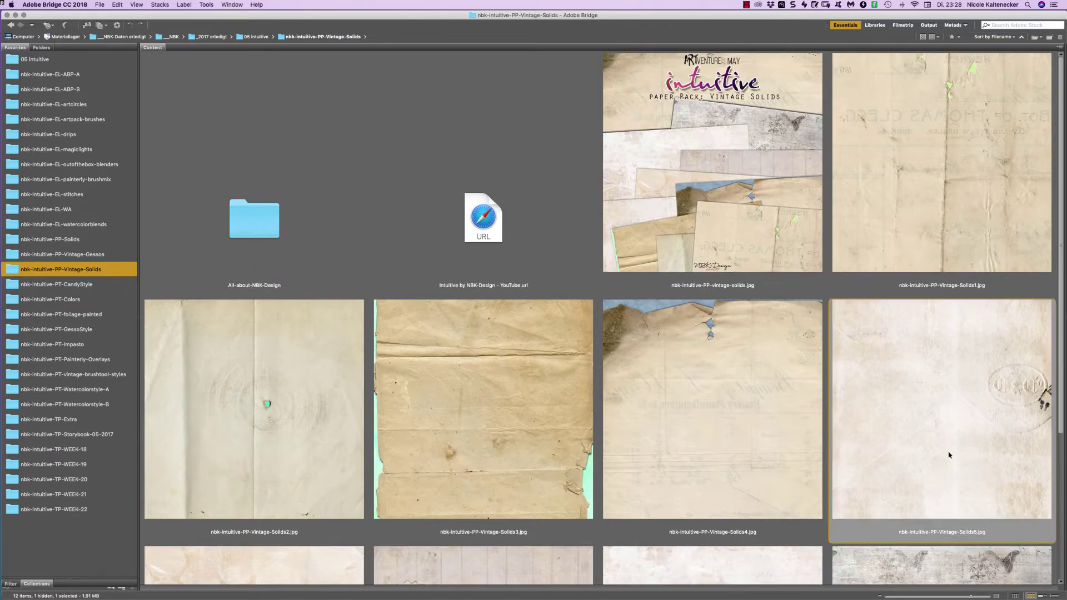
double_click(938, 461)
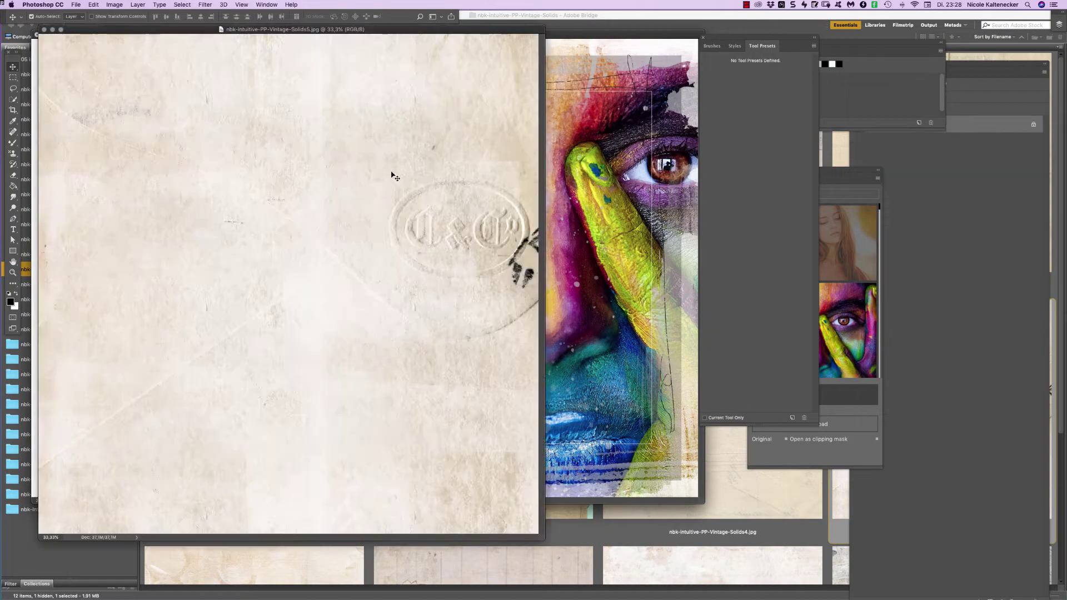
Copy the vintage paper into the template above the Background layer and move it to cover the gray page behind the text.
drag(395, 175, 532, 261)
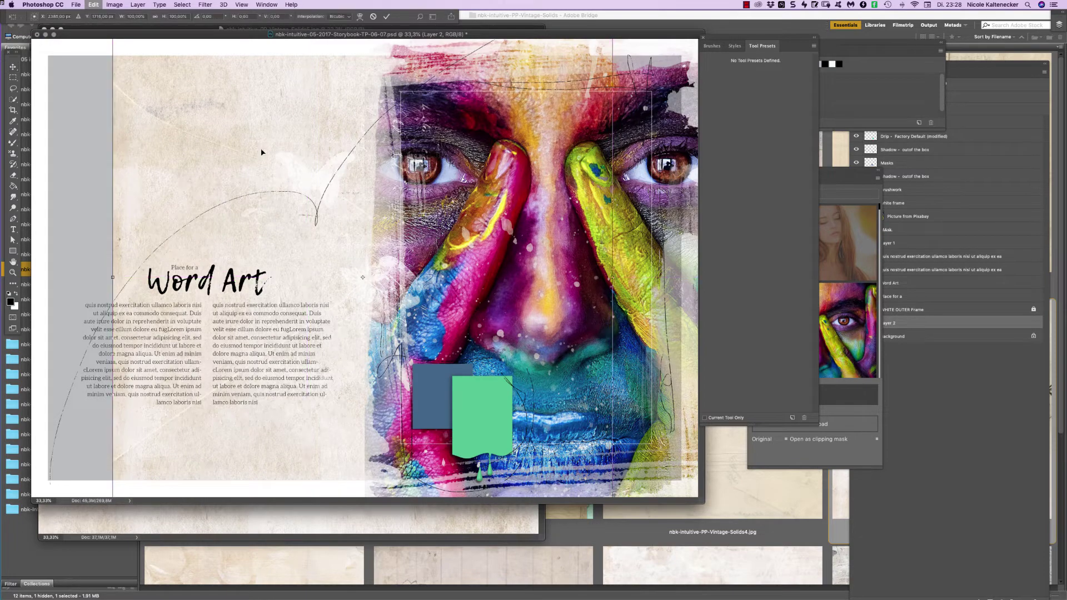
drag(260, 151, 172, 143)
key(super+t)
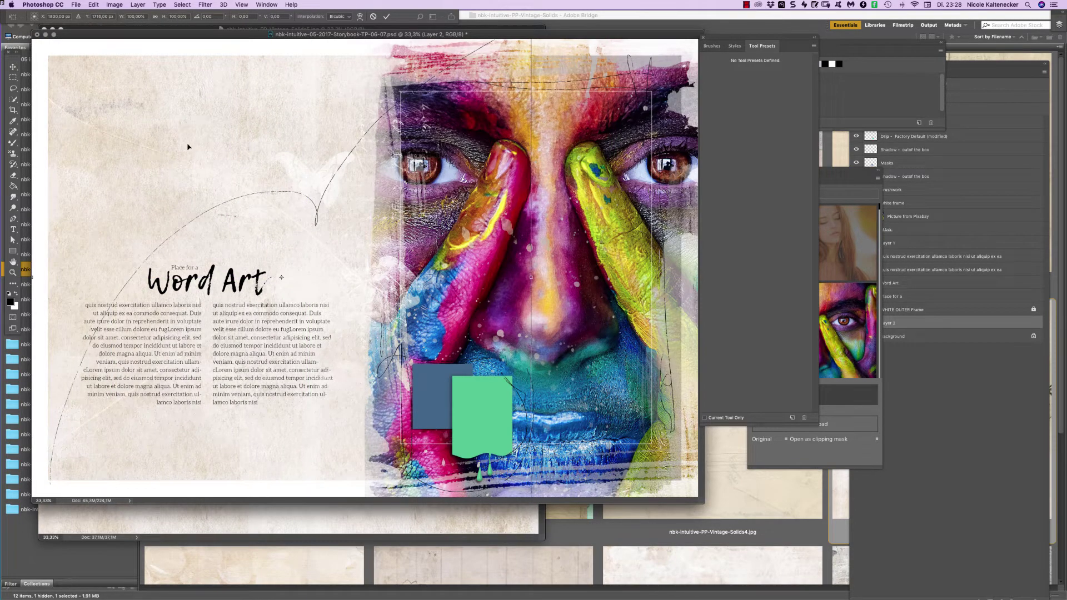
key(Return)
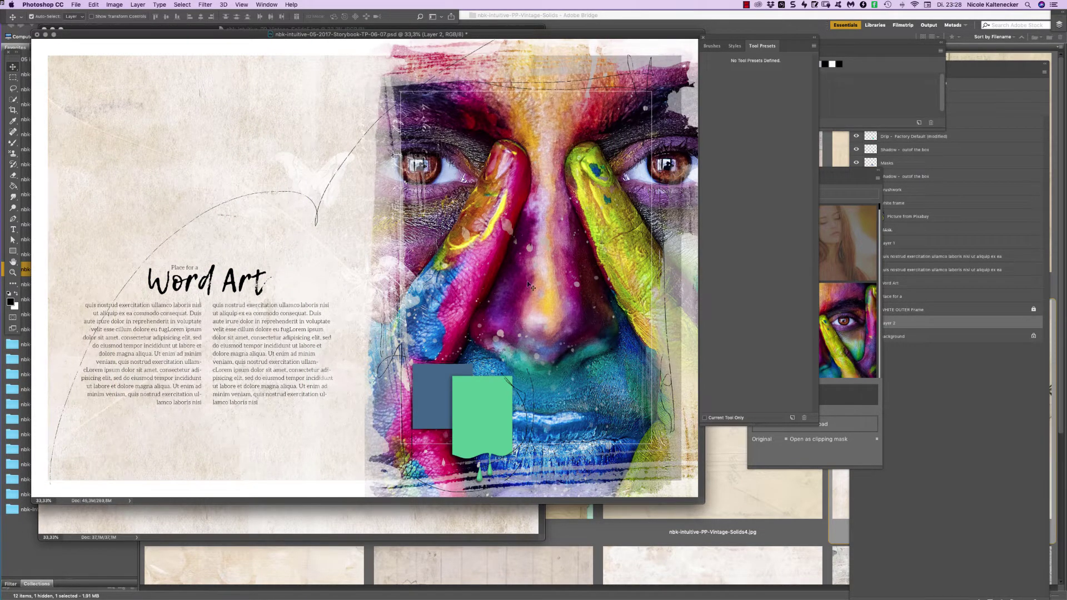
Move the linked title and text columns slightly down the page and hide the Word Art text layer.
click(217, 272)
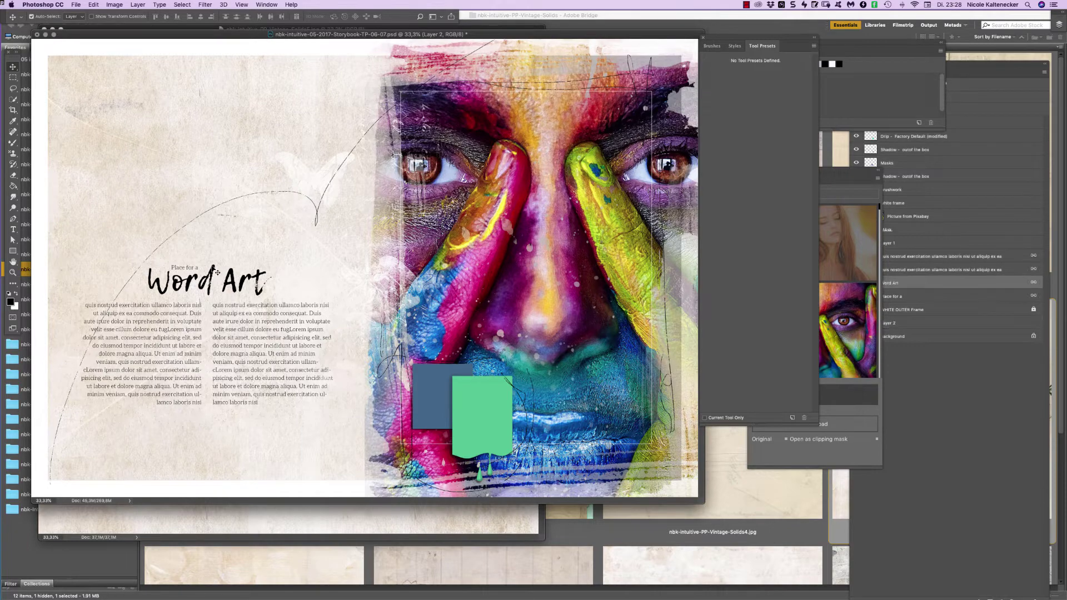
mouse_move(217, 272)
mouse_down()
mouse_move(216, 258)
mouse_move(218, 280)
mouse_up()
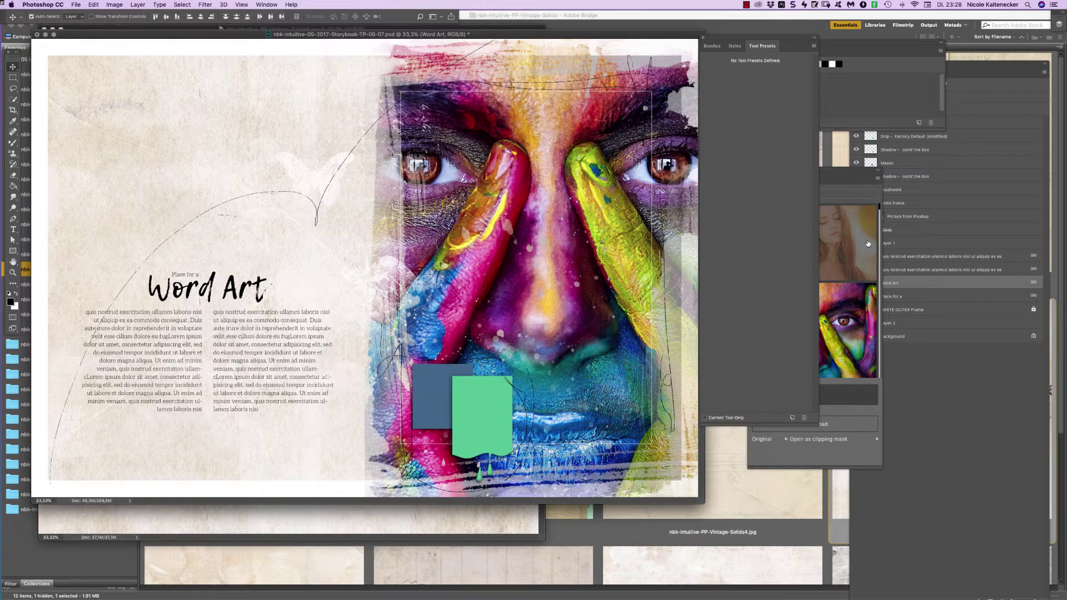
click(889, 296)
click(856, 283)
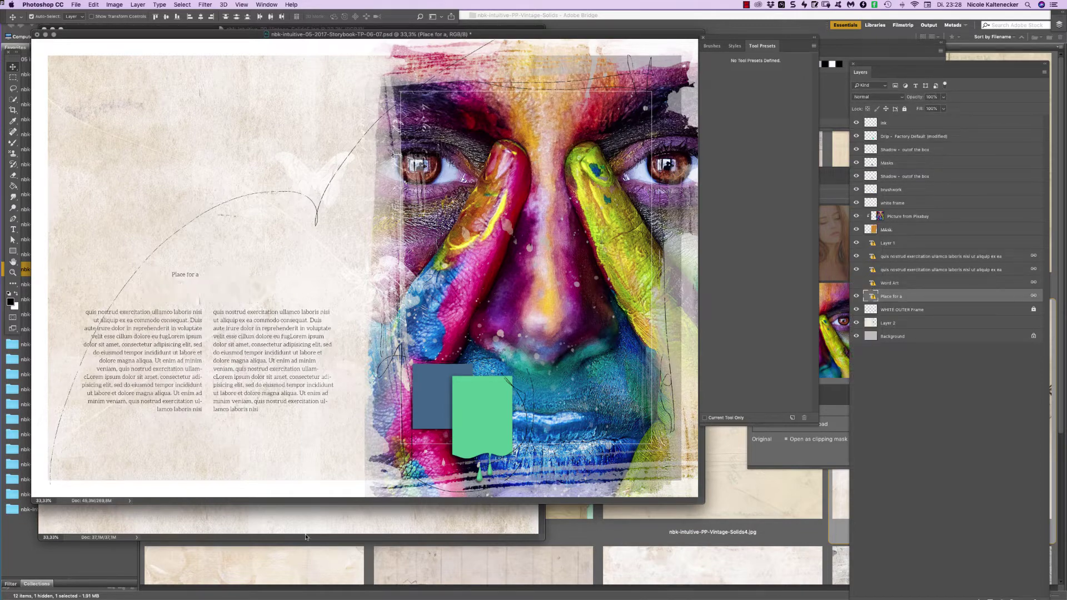
Bring the handwritten "intuitive" word art from Adobe Bridge's nbk-intuitive-EL-WA folder into the template above the text columns.
click(128, 560)
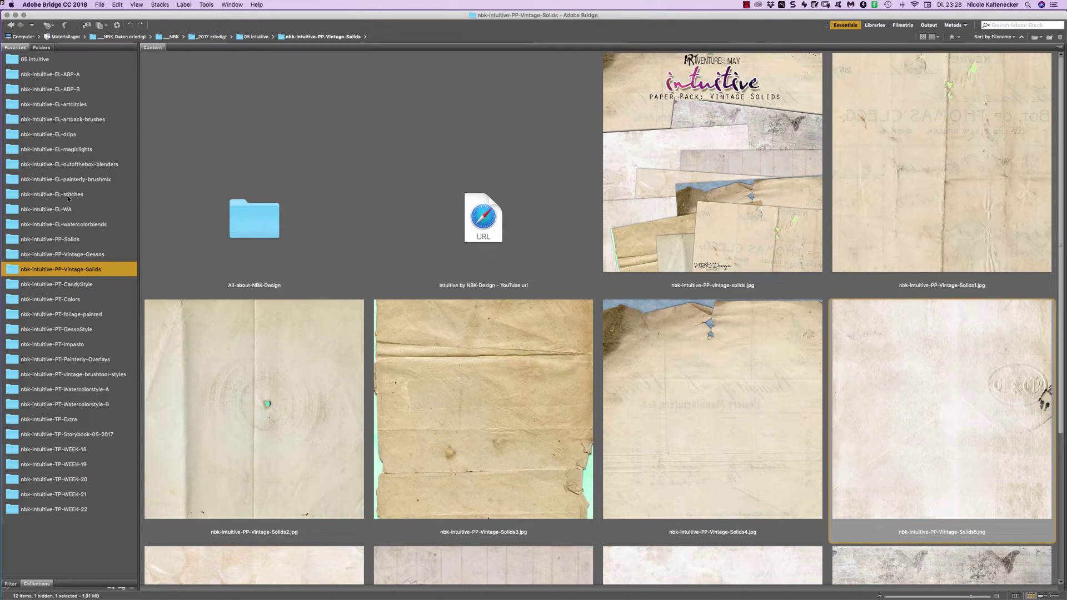
click(108, 210)
double_click(742, 243)
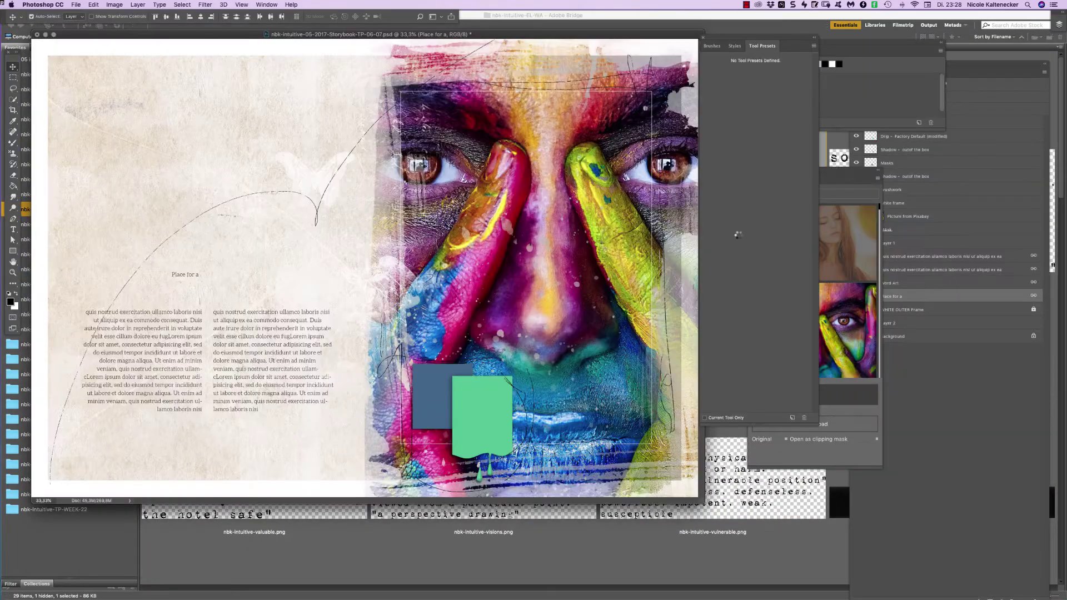
drag(262, 452, 162, 281)
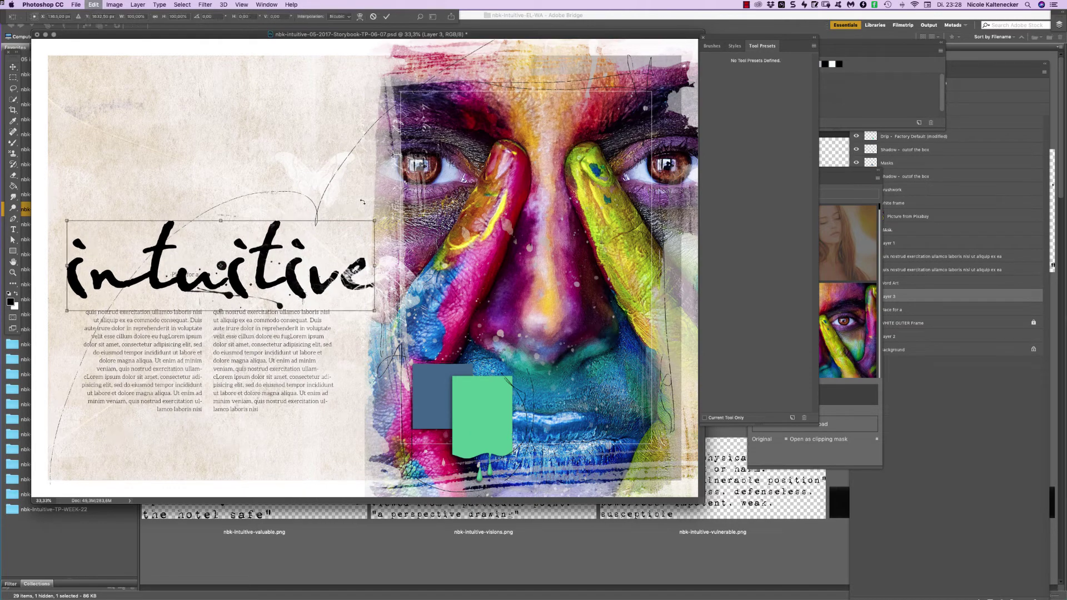
Scale the "intuitive" word art to about 70% and set it just above the two text columns as the title.
key(super+t)
drag(374, 219, 330, 232)
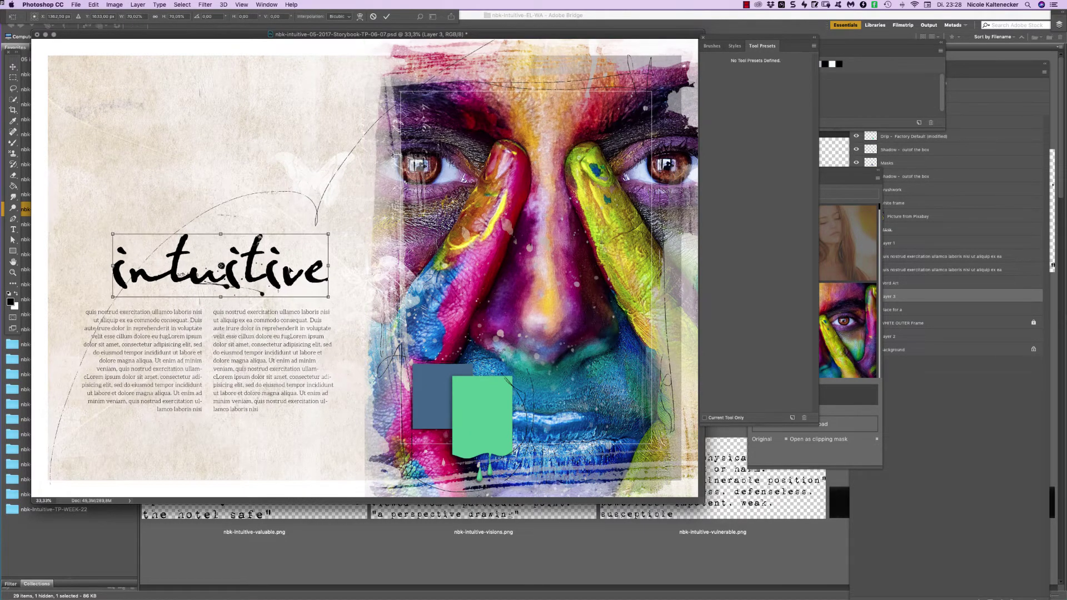
key(Return)
drag(298, 274, 293, 287)
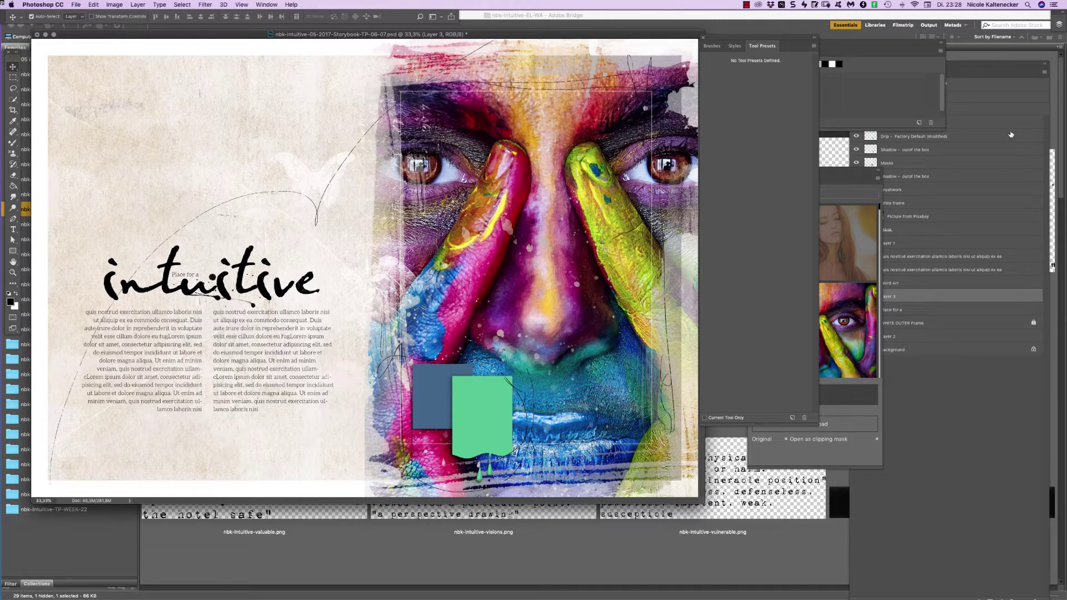
Hide the two placeholder text column layers beneath the "intuitive" title.
click(339, 341)
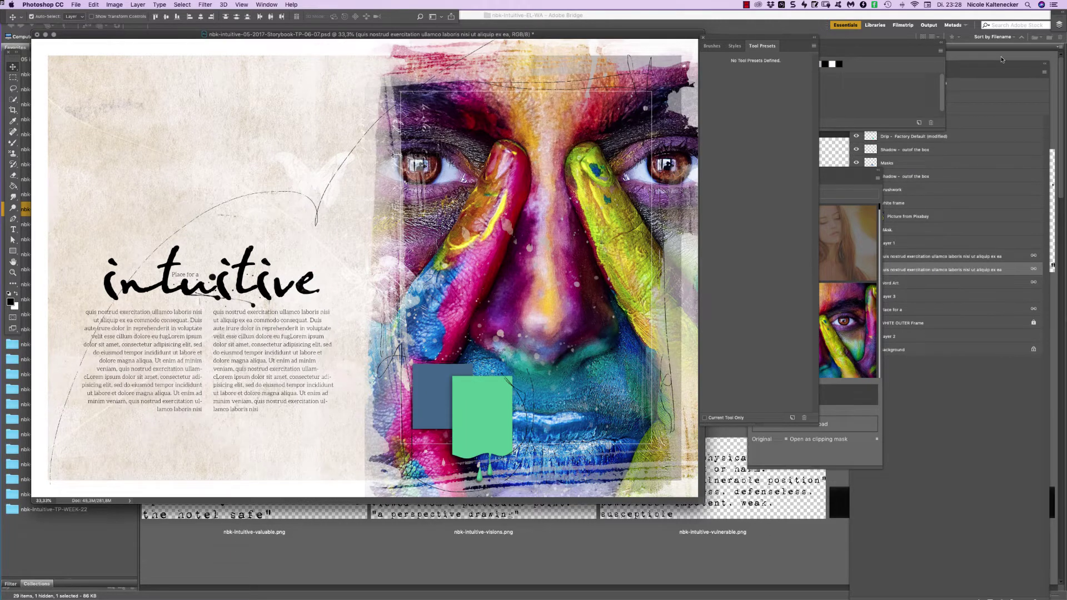
click(856, 269)
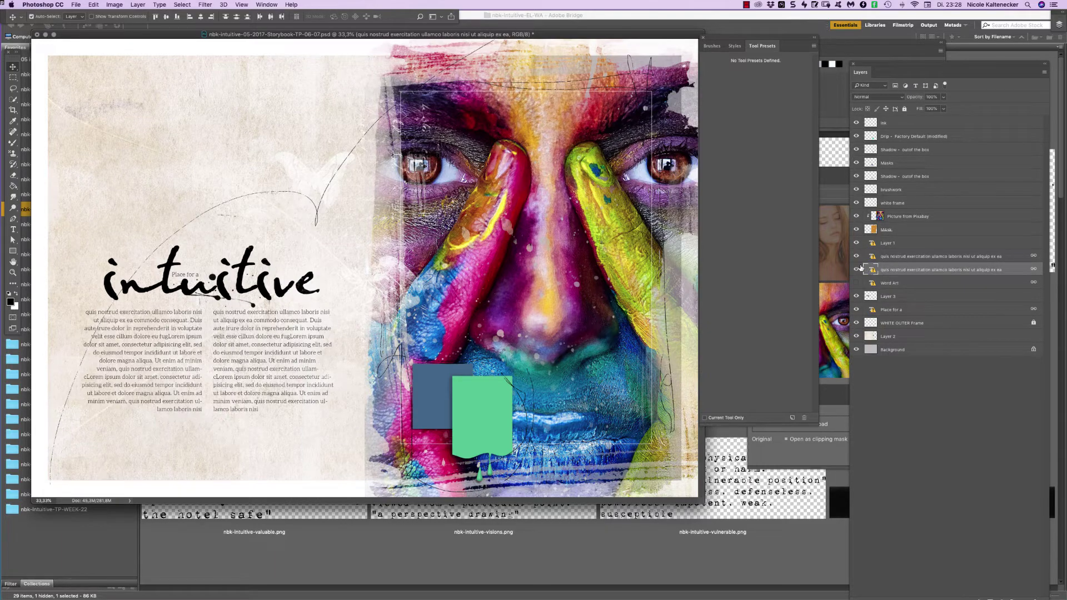
click(856, 256)
Bring nbk-intuitive-soul.png from Adobe Bridge into the template, scale it down and set it below the "intuitive" title in place of the text columns.
click(761, 566)
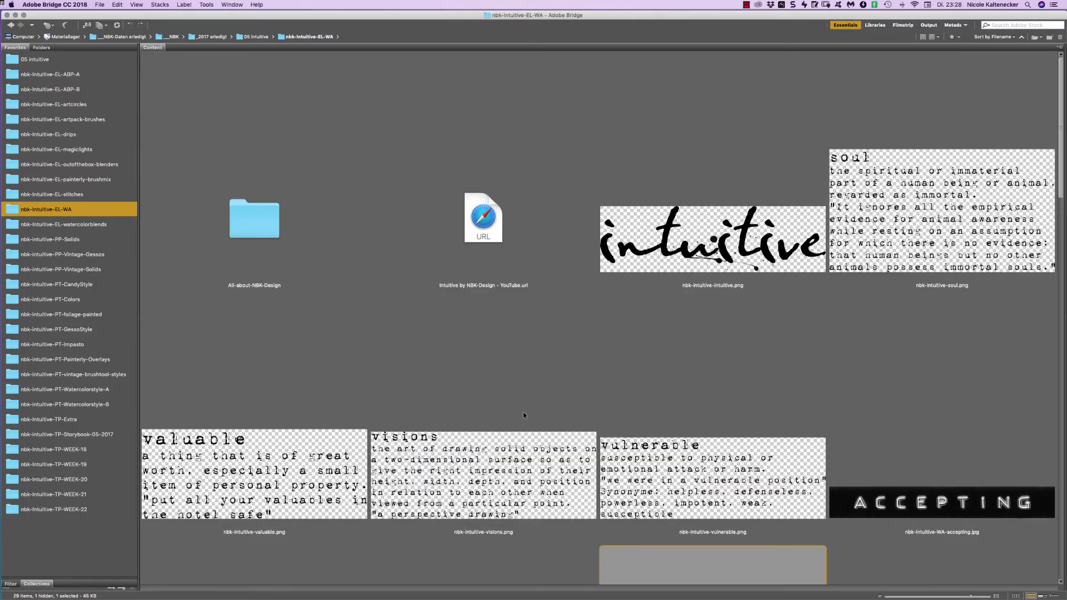
double_click(973, 185)
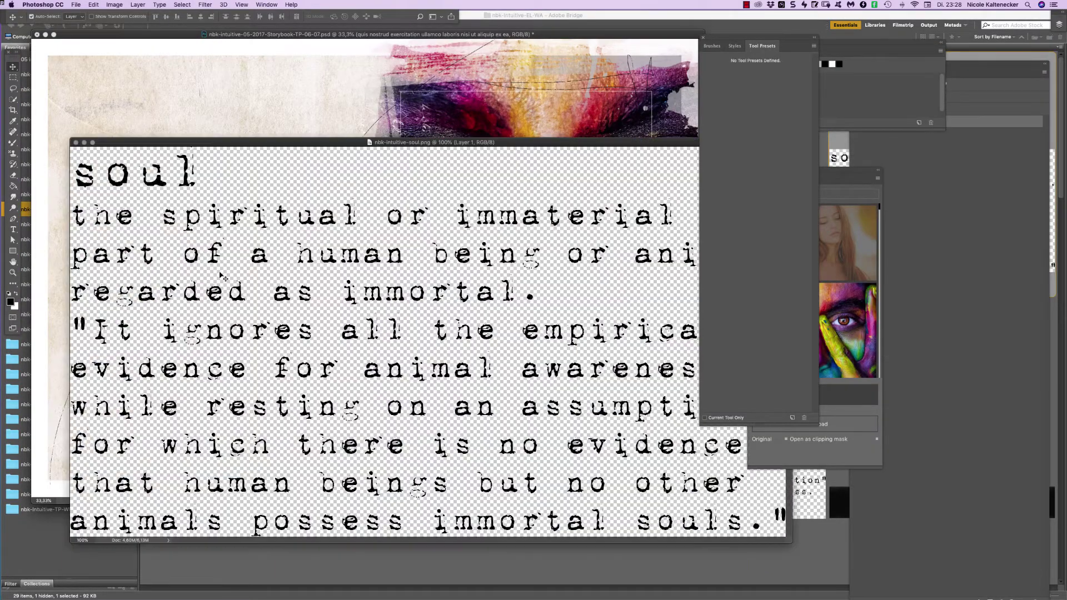
drag(354, 286, 211, 403)
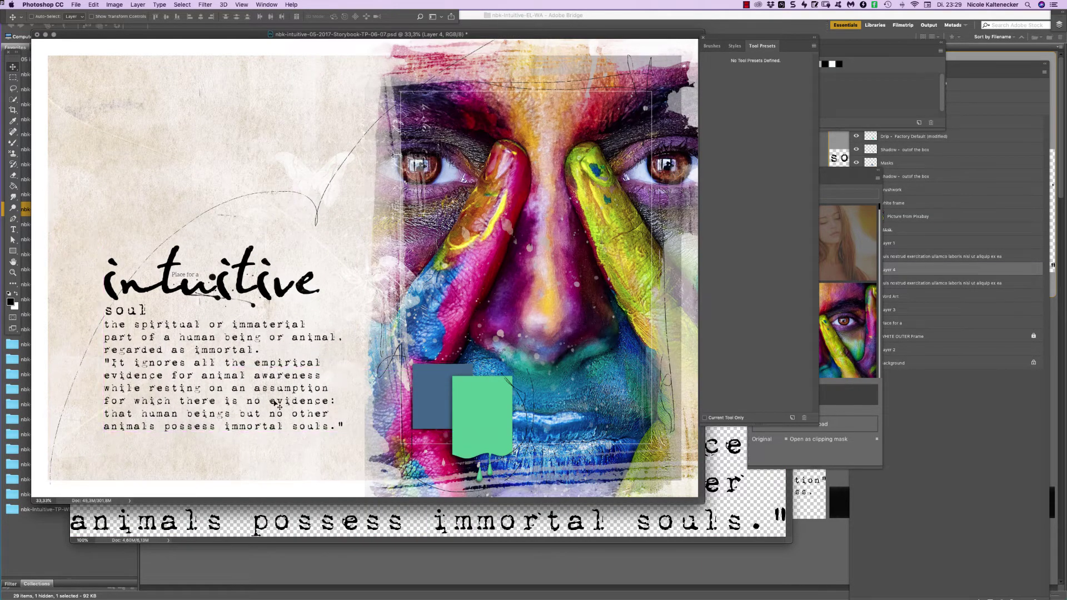
key(ctrl+t)
drag(339, 427, 246, 401)
key(Return)
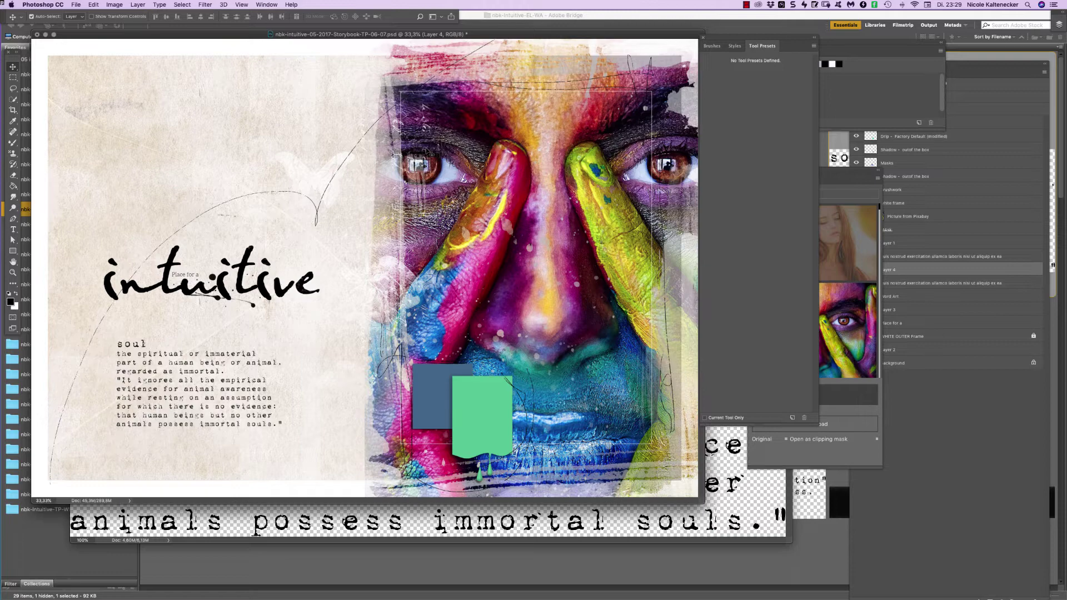
Open Storybook-TP-08-09.psd from Bridge's nbk-intuitive-TP-Storybook-05-2017 folder, leave its missing fonts unresolved, show all layers and enlarge its window.
click(508, 549)
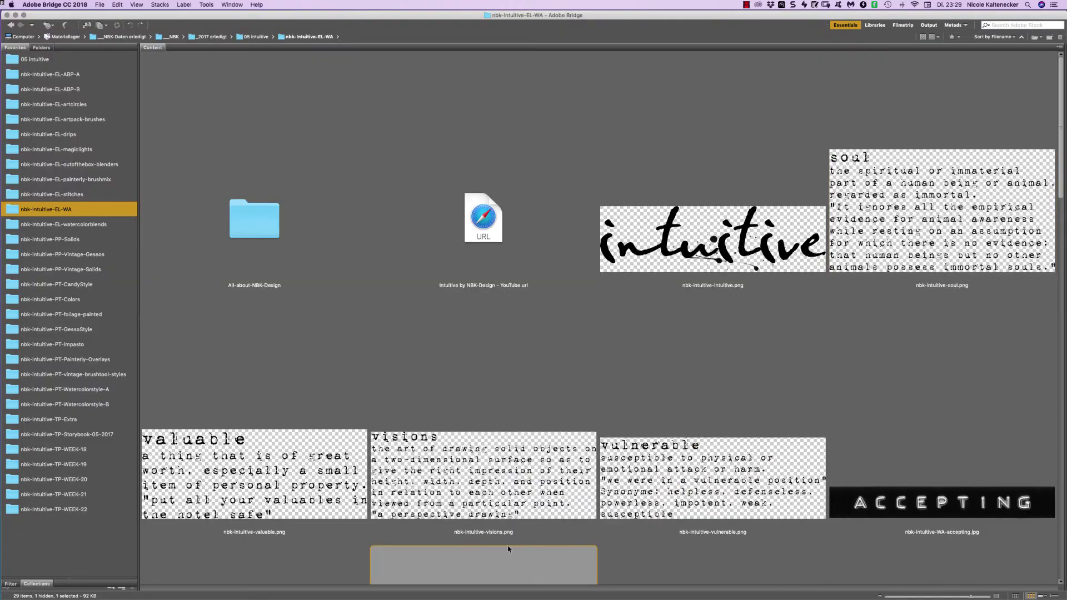
click(97, 434)
double_click(900, 428)
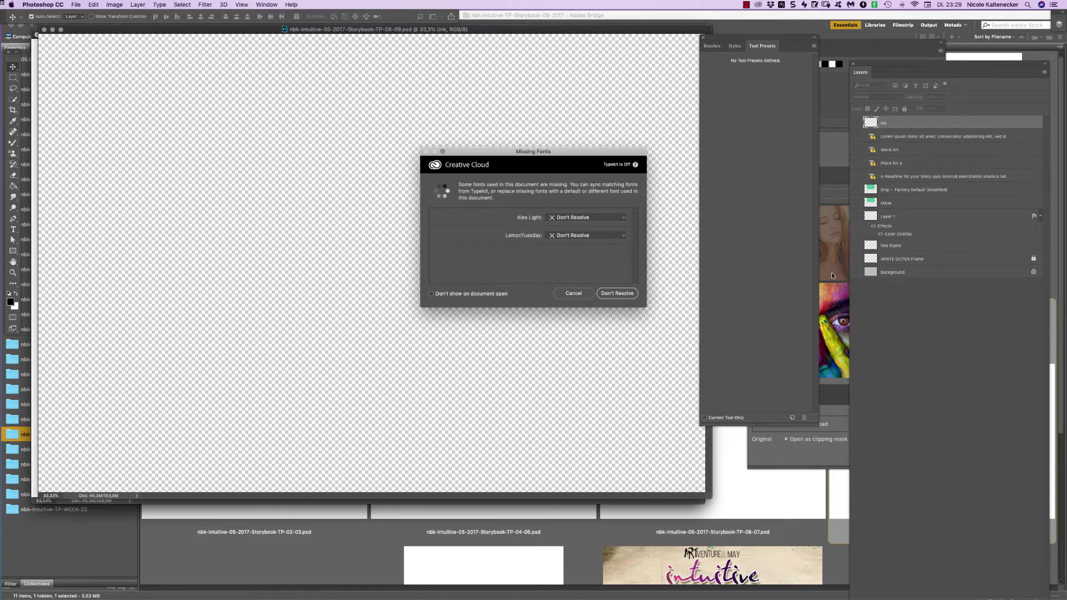
click(578, 293)
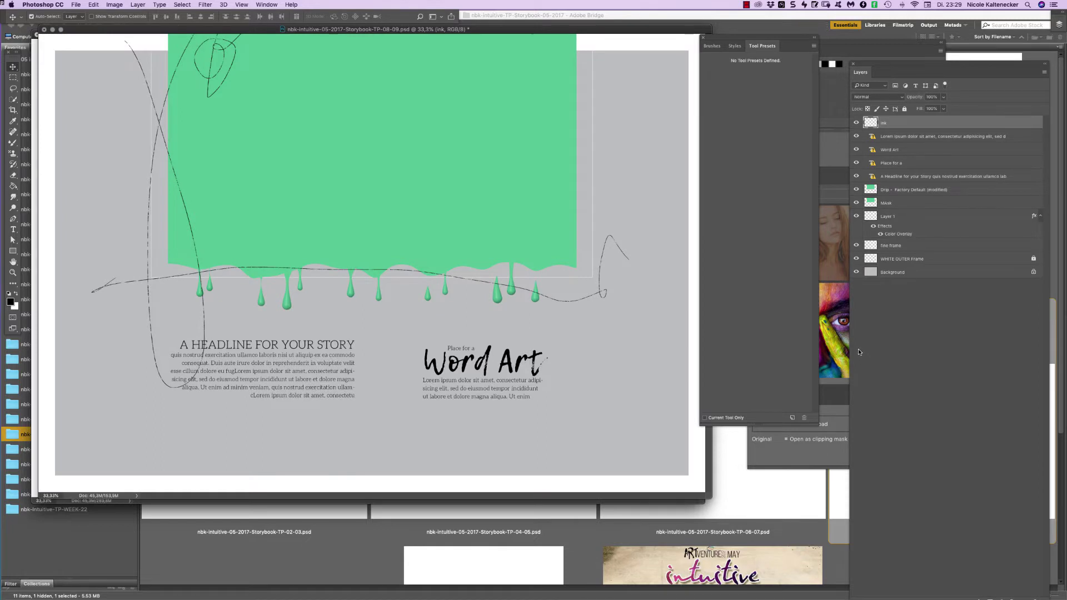
drag(709, 497, 725, 543)
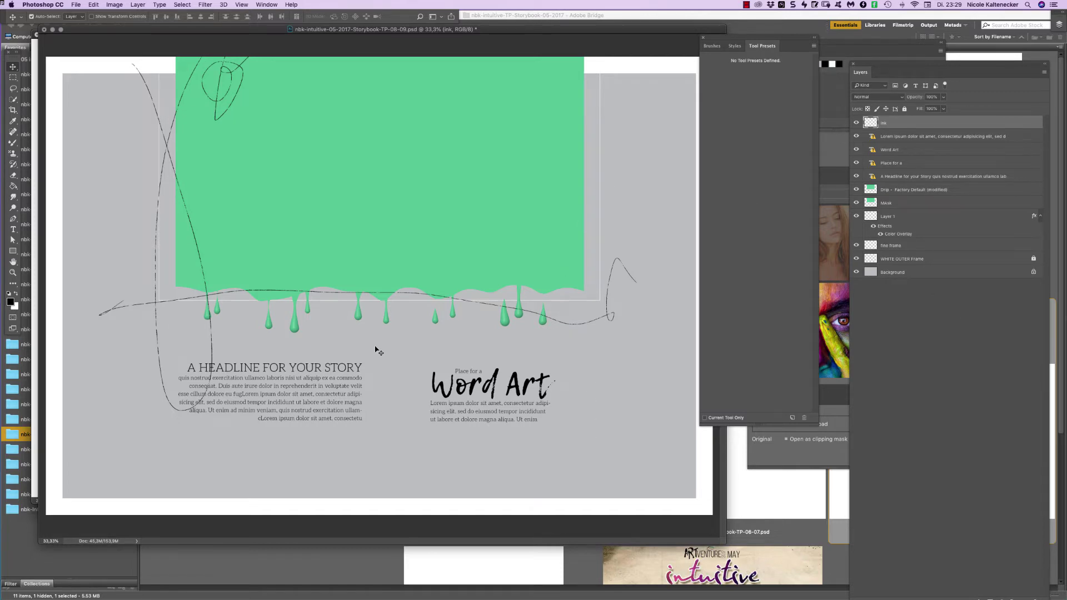
Open Storybook-TP-10-11.psd from Bridge without resolving its missing font and turn on its hidden layers.
click(112, 571)
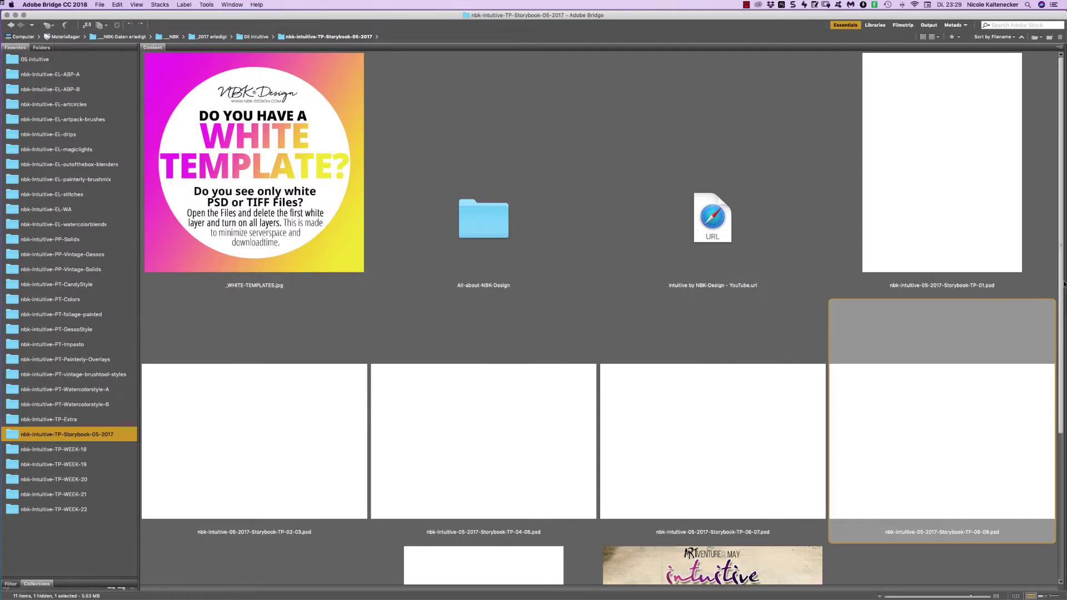
scroll(1038, 352, down, 5)
double_click(323, 498)
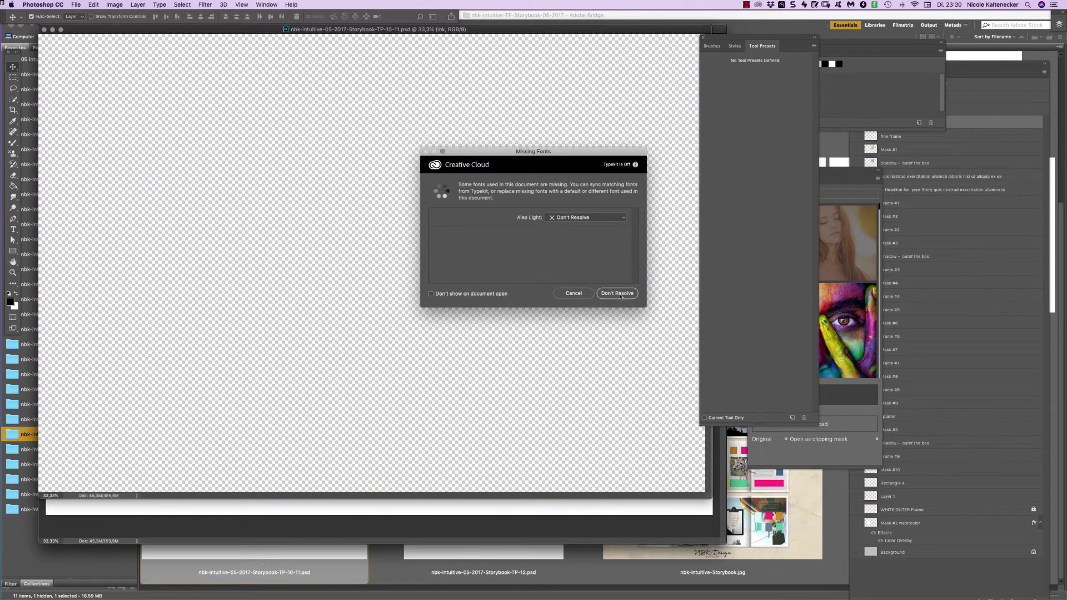
click(616, 295)
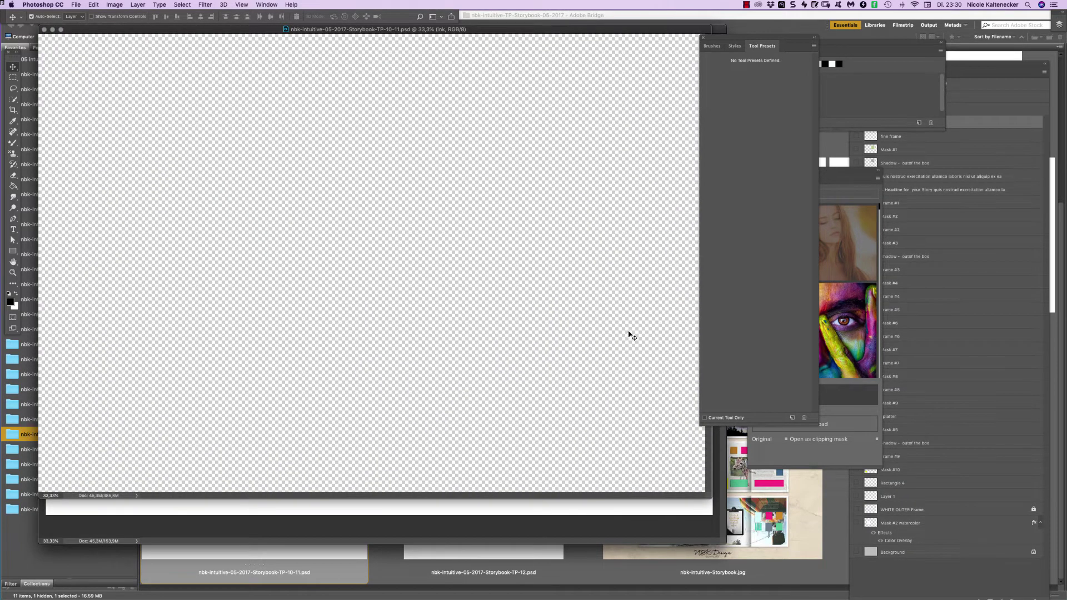
click(997, 71)
drag(864, 124, 856, 522)
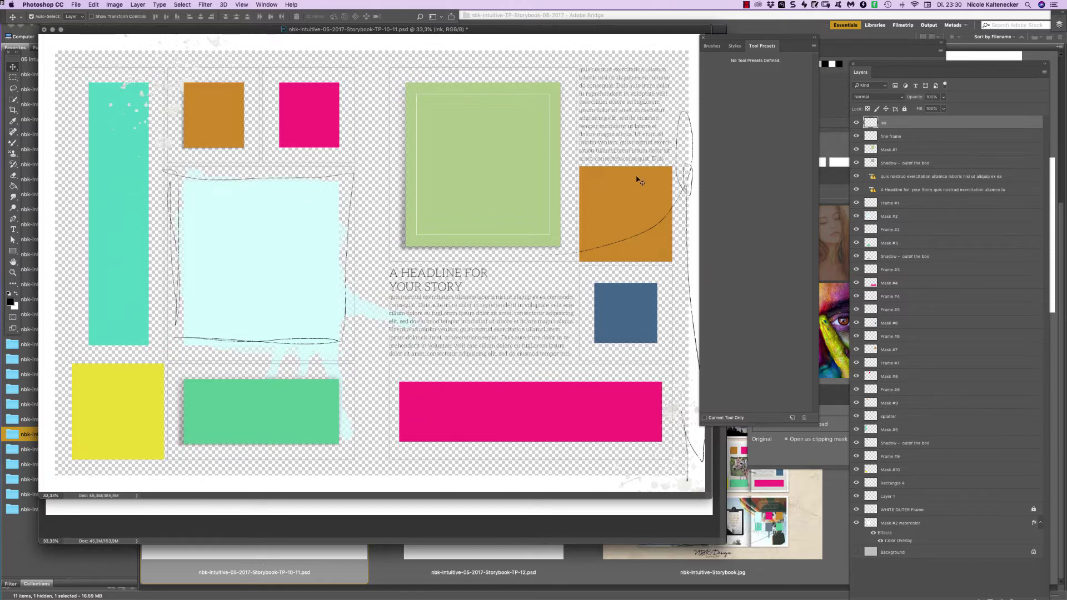
Open Storybook-TP-12.psd from Bridge without resolving its missing font, turn on all its layers and move its window slightly down.
click(544, 526)
double_click(517, 468)
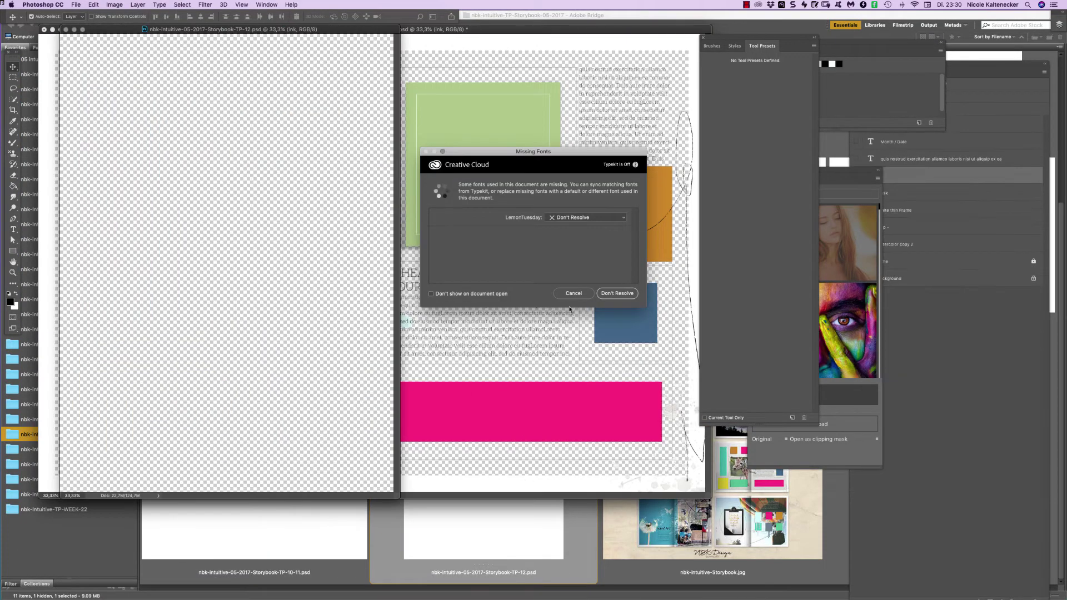
click(611, 293)
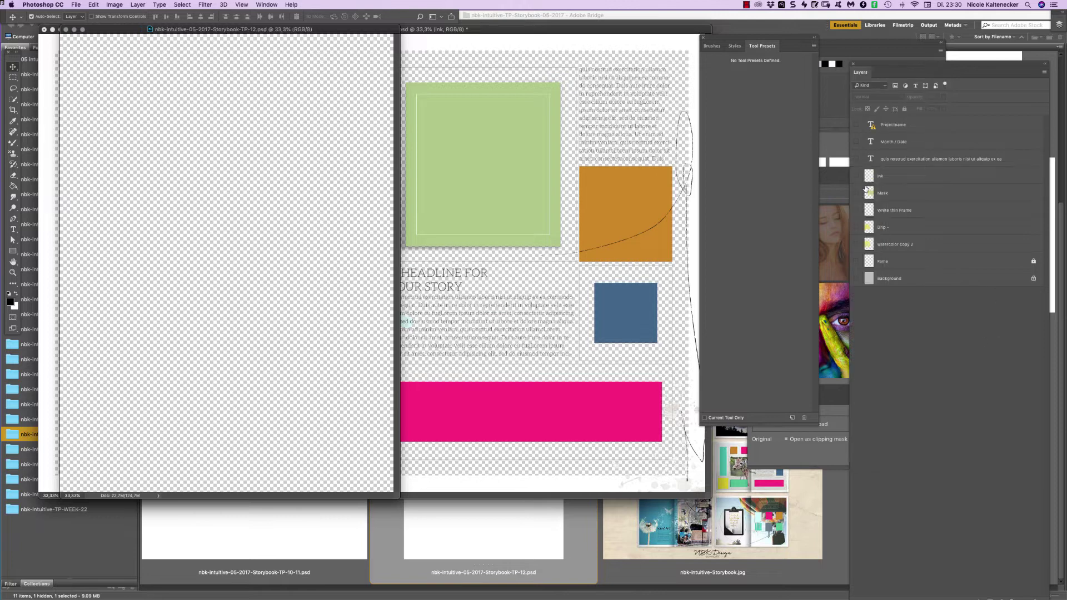
drag(857, 122, 858, 302)
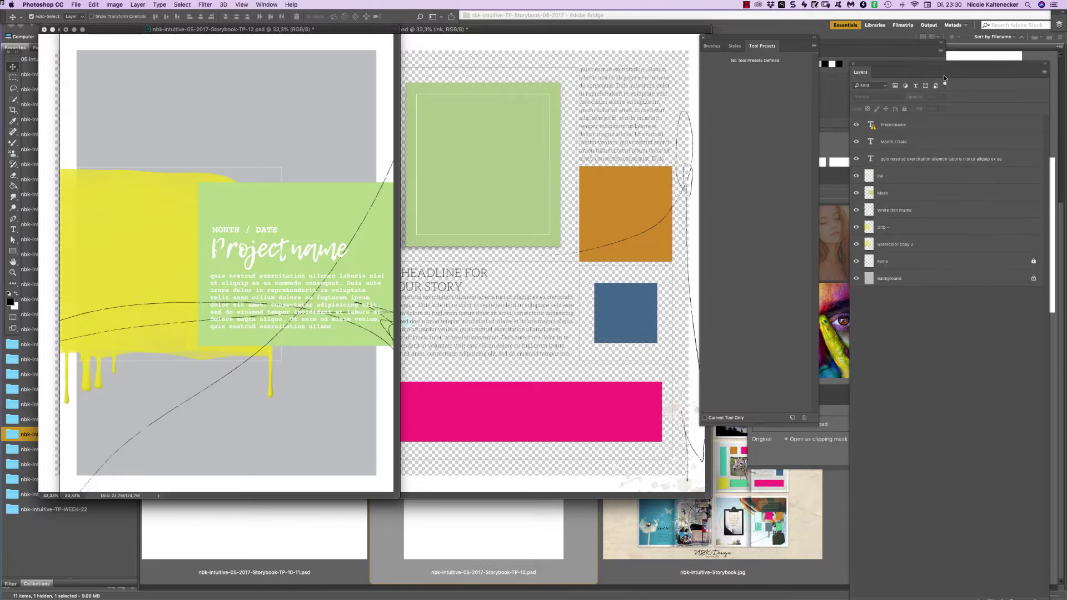
drag(362, 28, 363, 63)
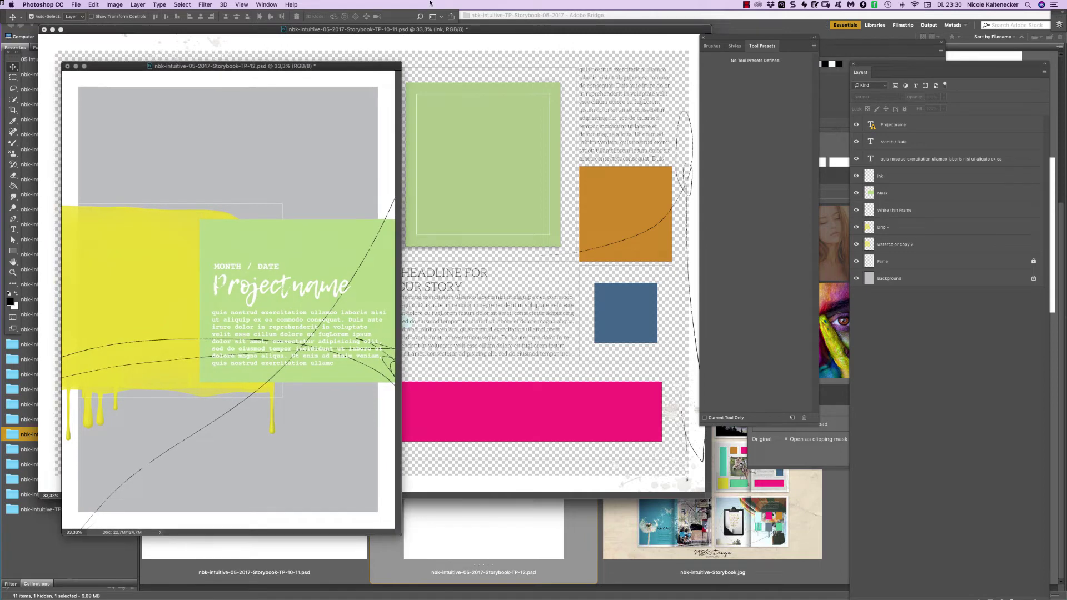
Save and close the Storybook templates TP-12, TP-10-11, TP-08-09 and TP-06-07.
key(super+s)
key(super+w)
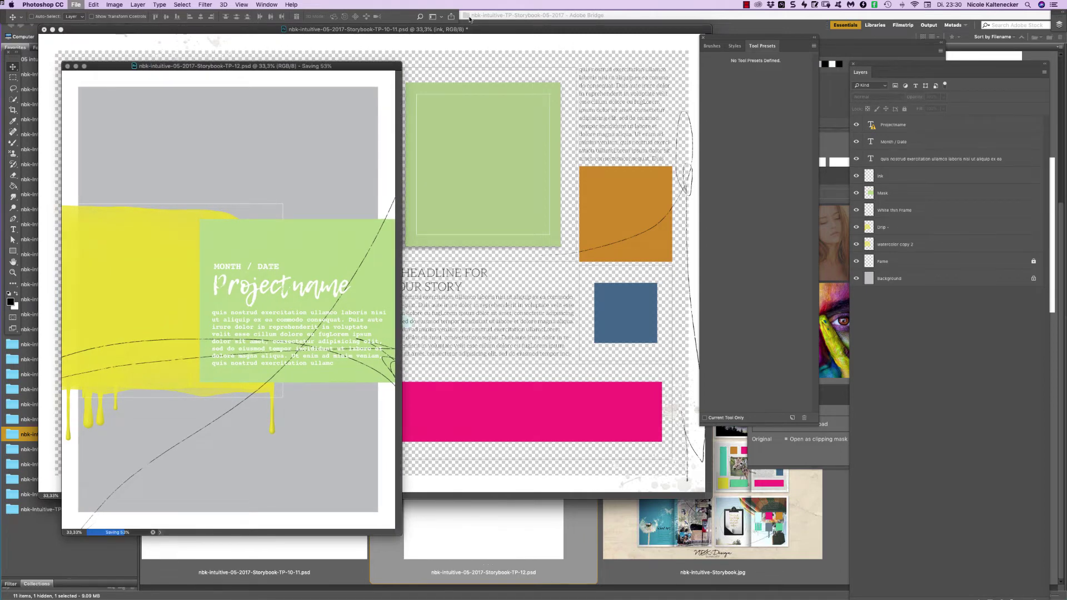
key(super+s)
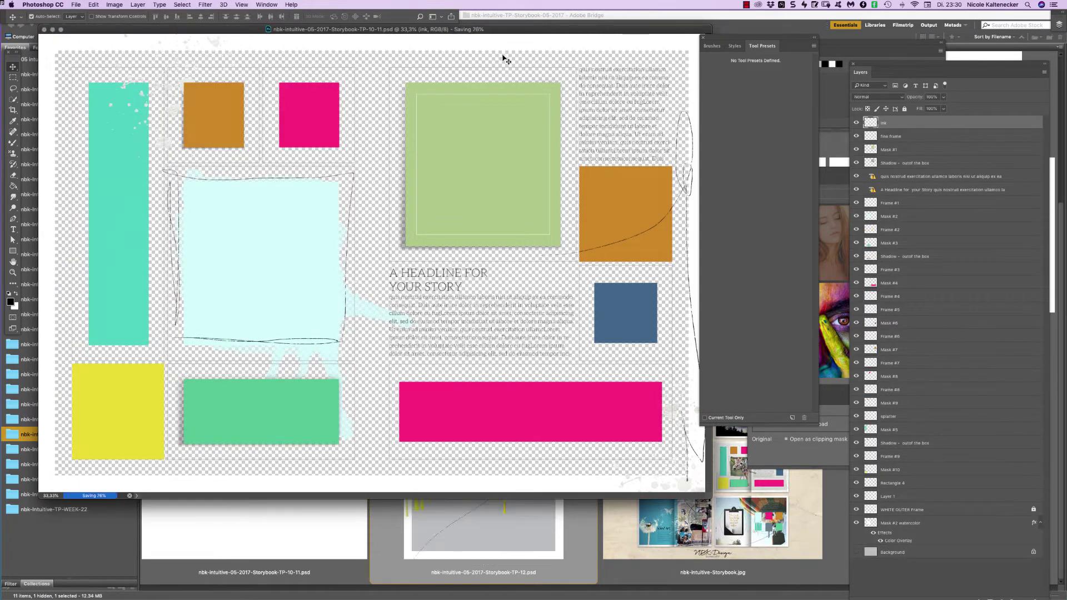
key(super+w)
key(super+s)
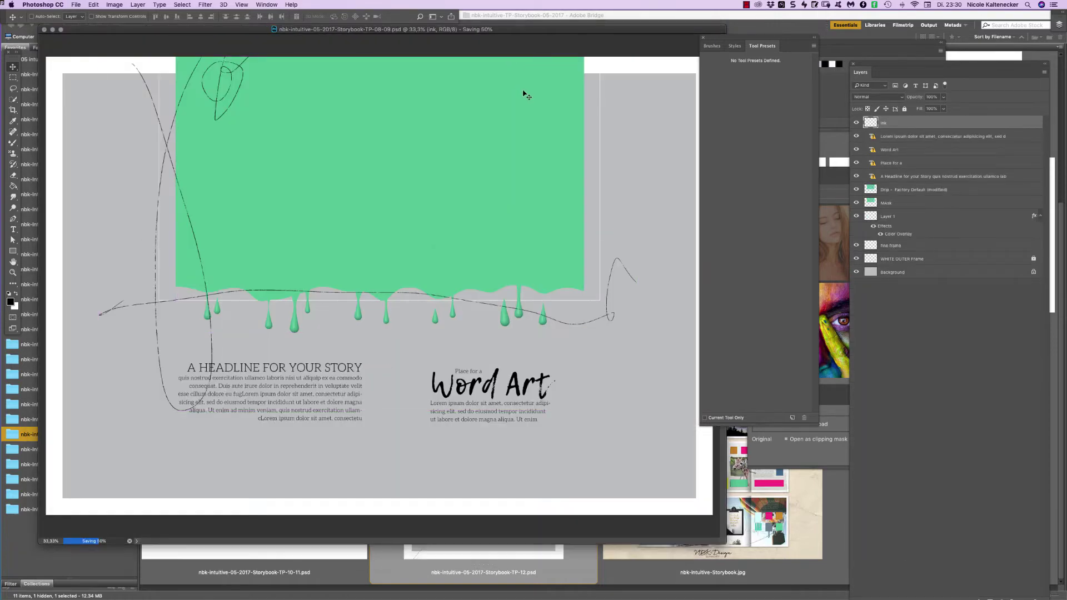
key(super+w)
key(super+s)
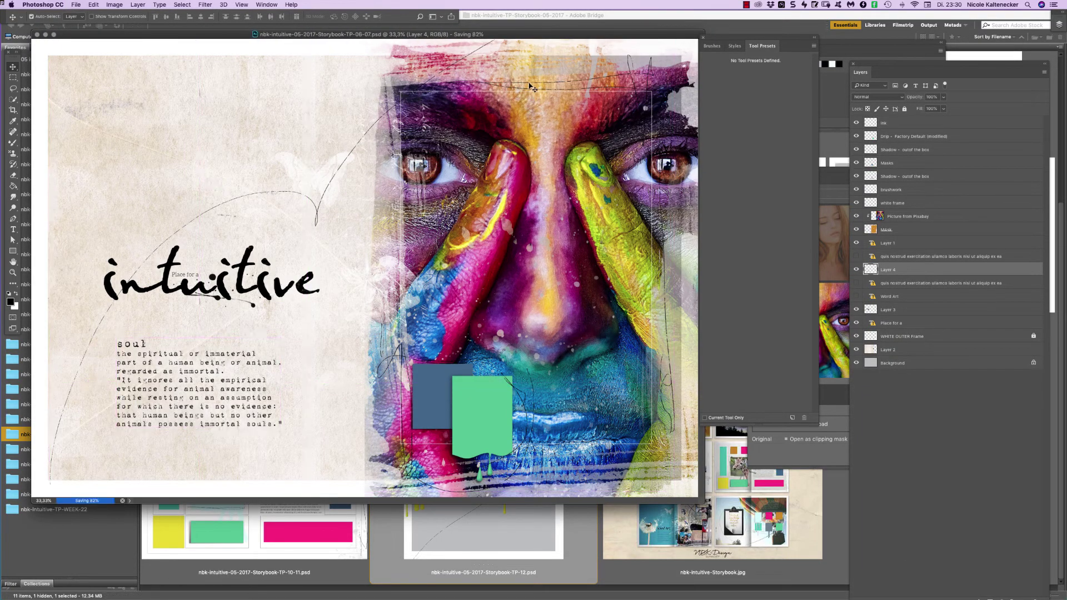
key(super+w)
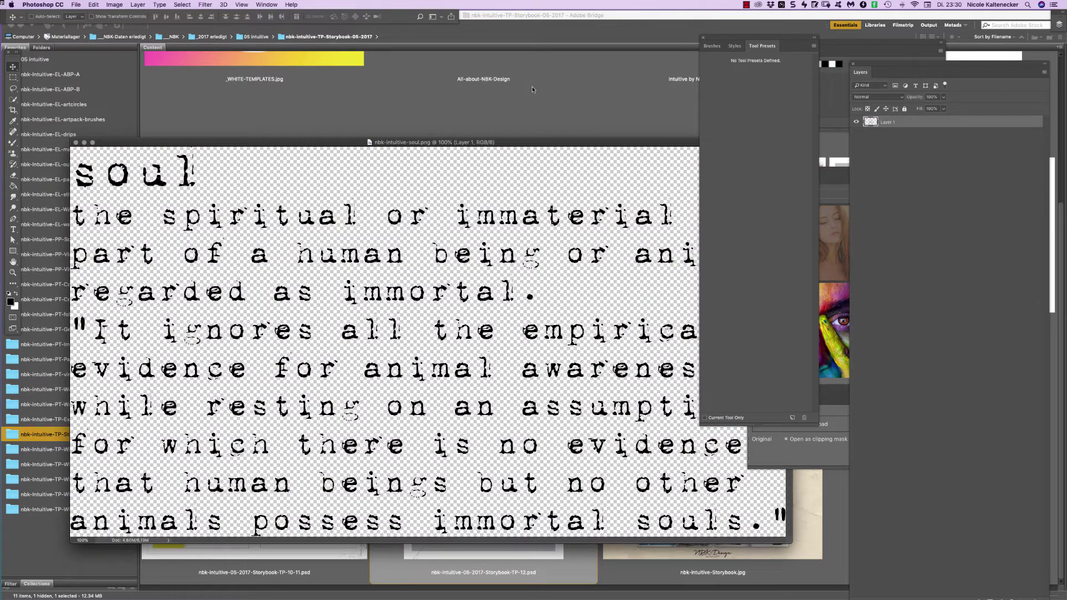
Close the word art images and the vintage paper, and save and close the TP-04-05 template.
key(super+w)
key(super+w)
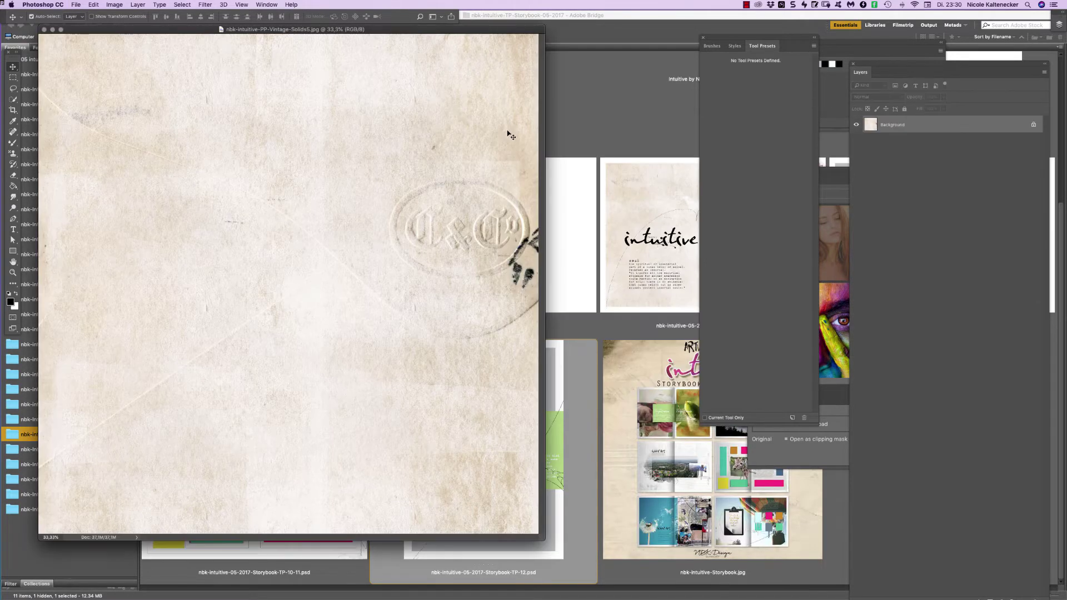
key(super+w)
key(super+s)
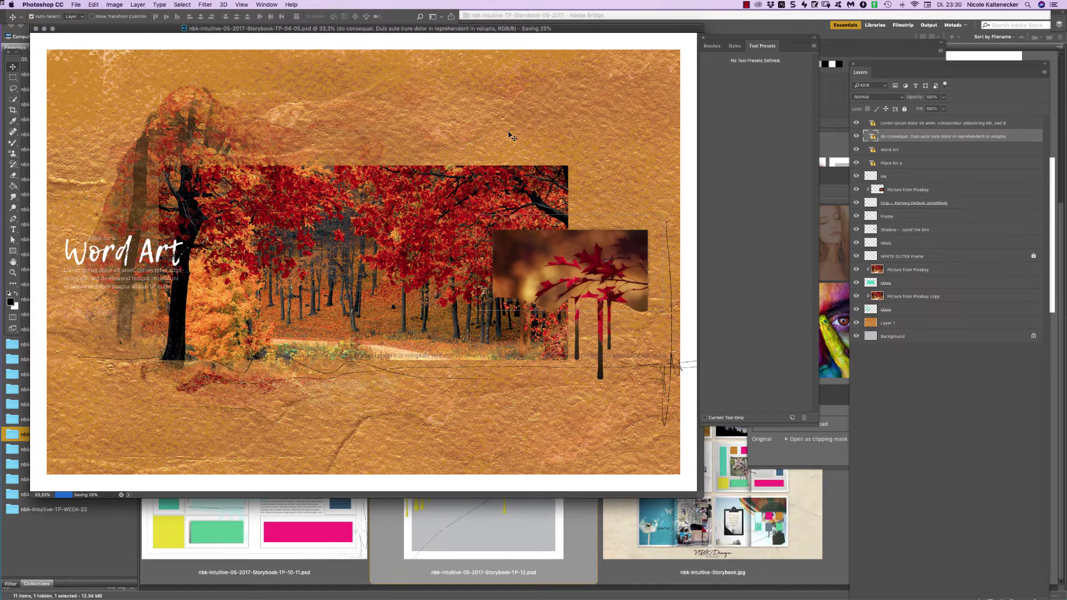
key(super+w)
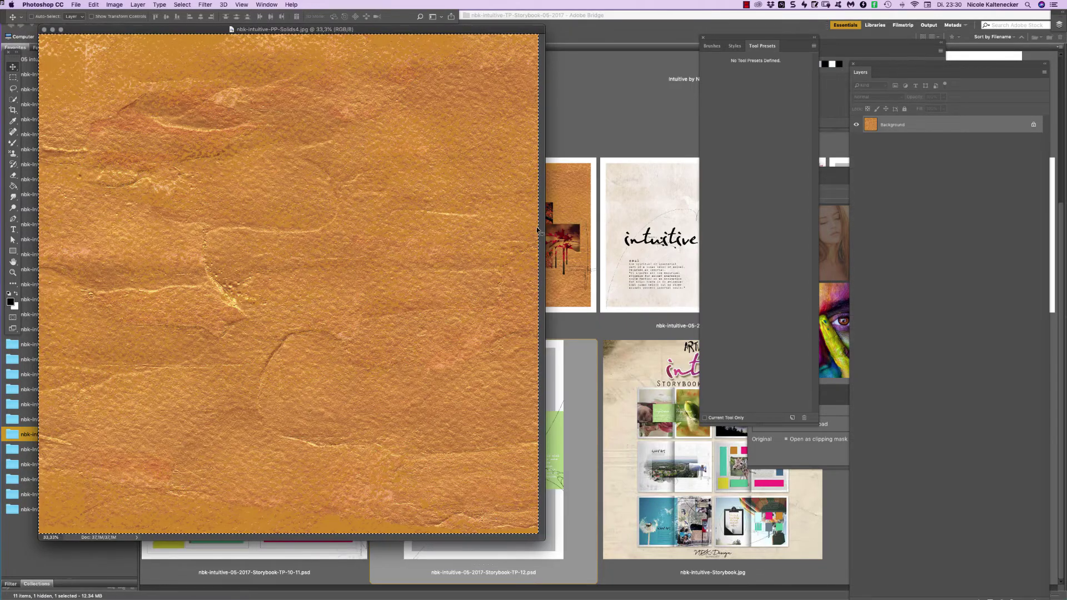
Close the orange Solids4 paper, and save and close TP-02-03 and the remaining open Storybook template.
key(super+w)
key(super+s)
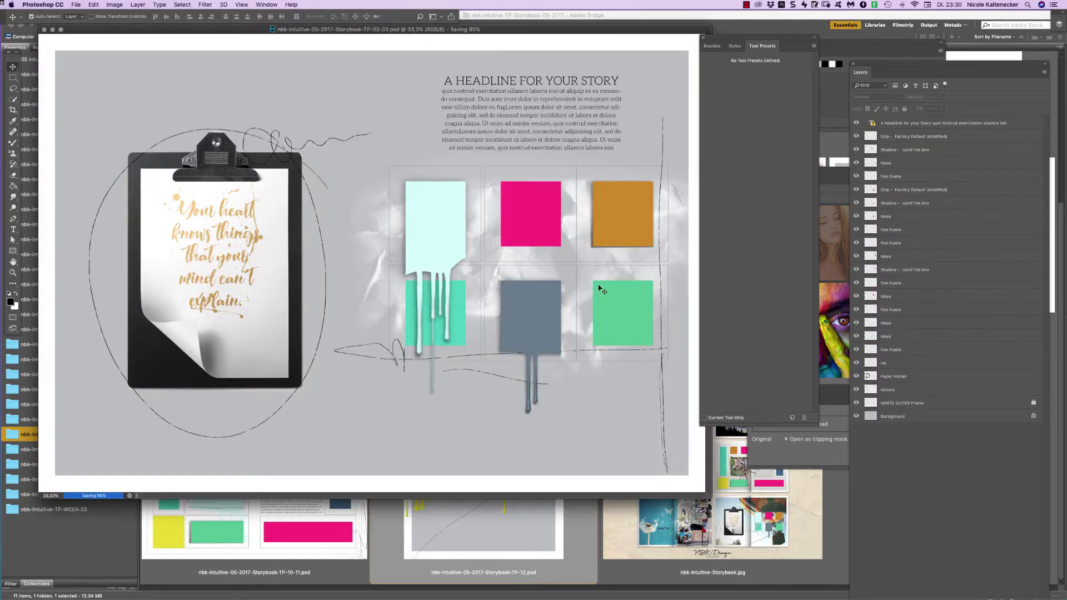
key(super+w)
key(super+s)
key(super+w)
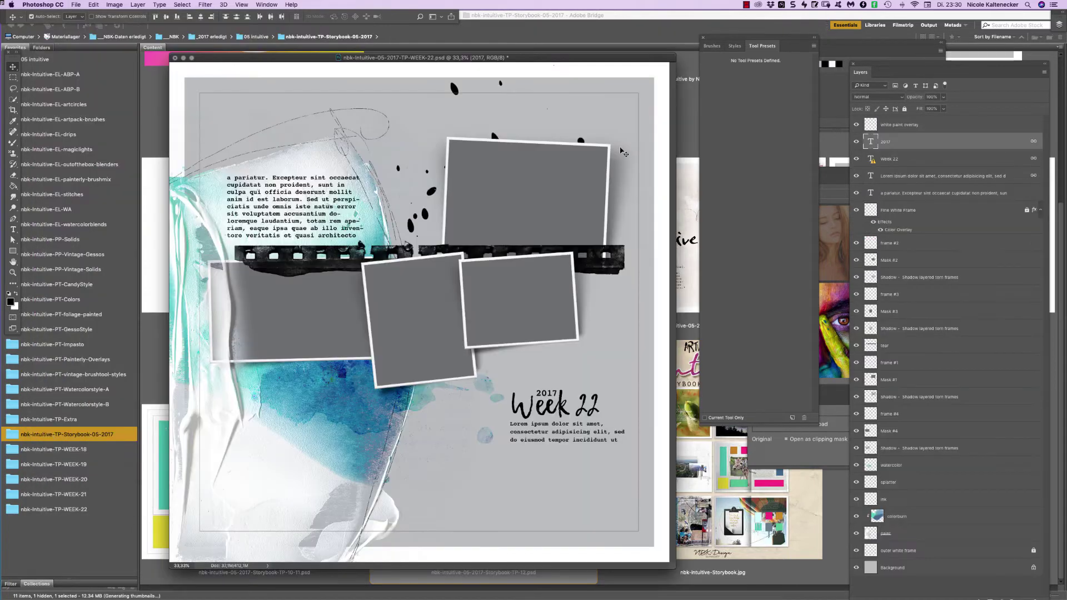
Close the open weekly templates from TP-WEEK-22 down to TP-WEEK-18, saving the changes to each.
key(super+w)
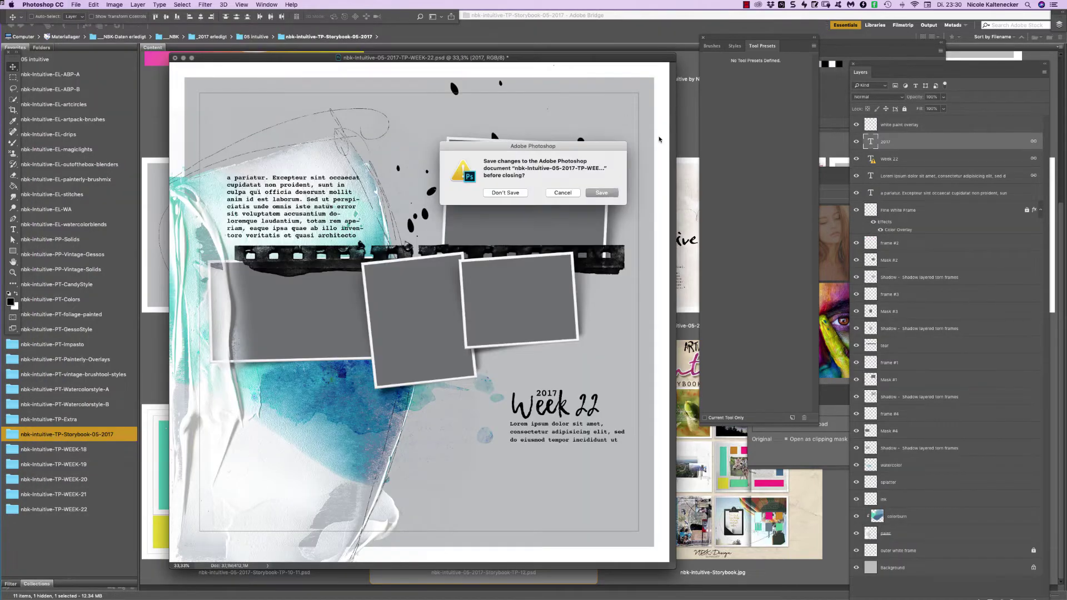
click(610, 199)
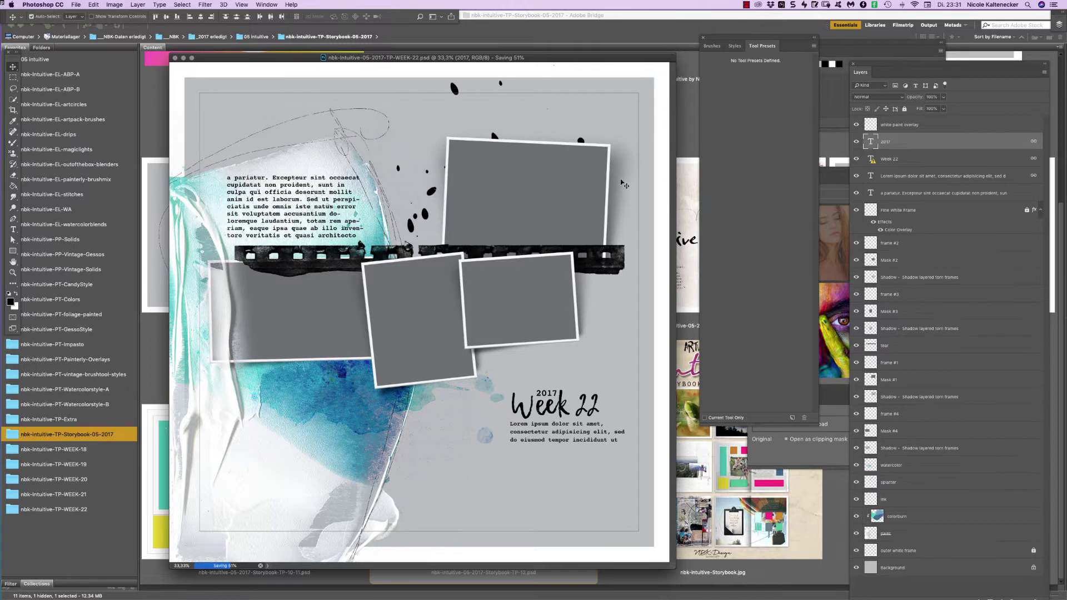
key(super+w)
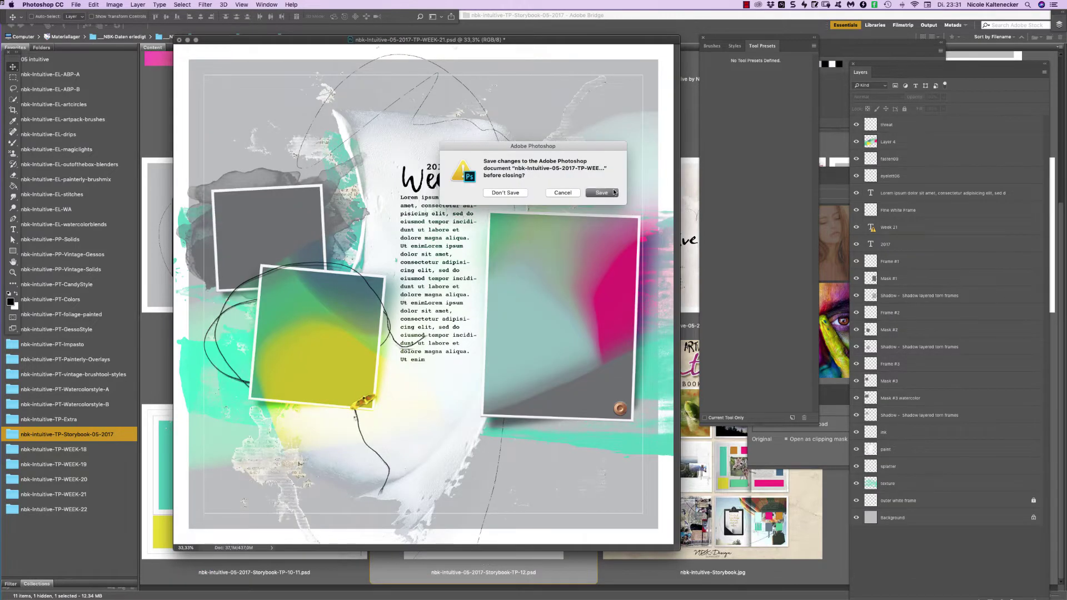
click(602, 193)
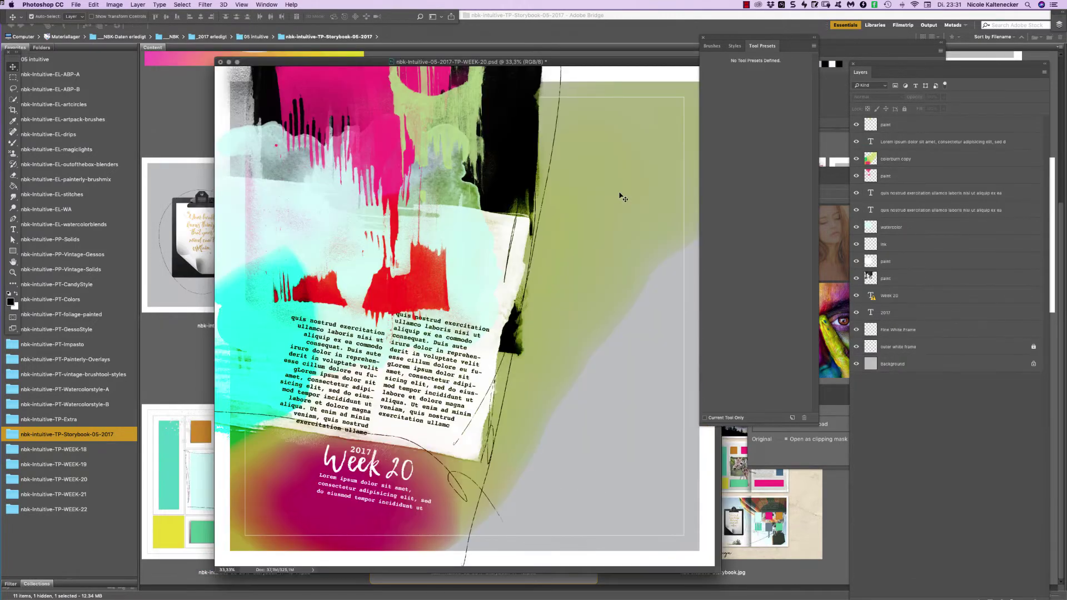
key(super+w)
click(611, 196)
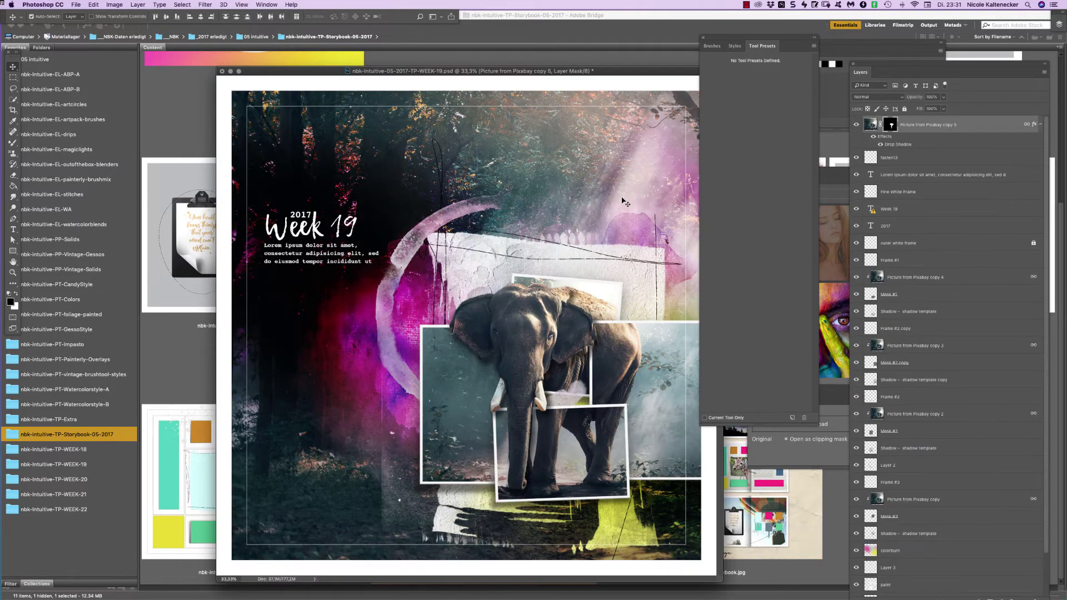
key(super+w)
click(625, 201)
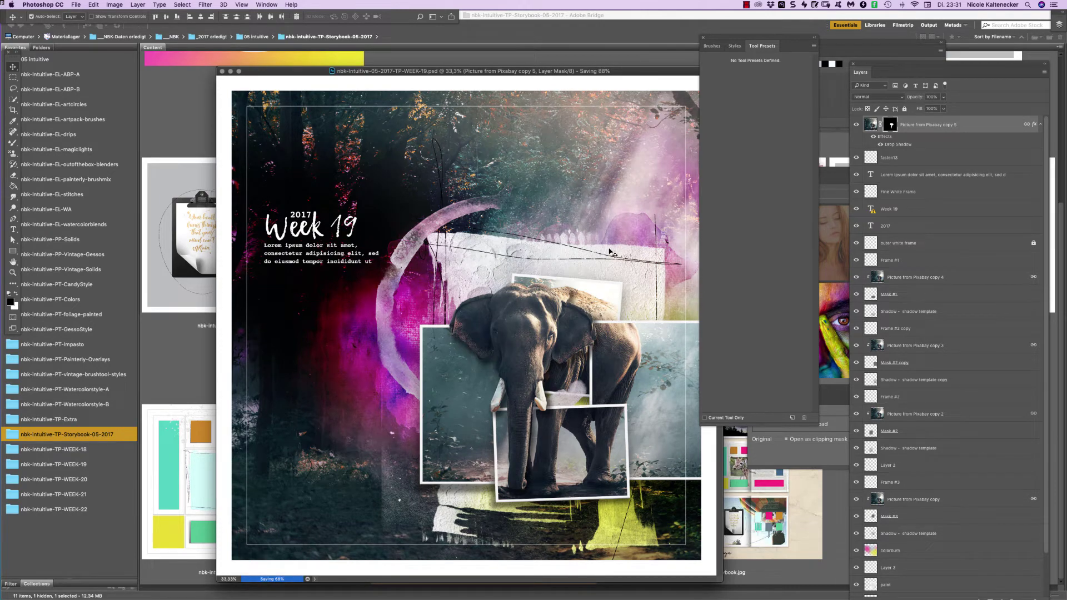
drag(626, 84, 623, 83)
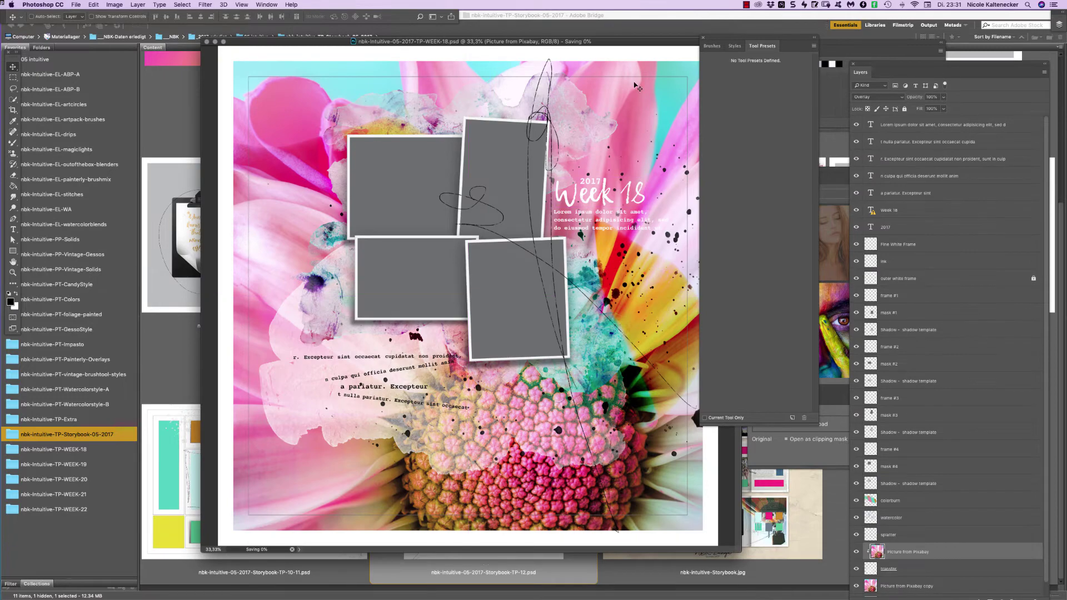
Close the TP-Frame template, and save and close the TP-Extra-03 template.
drag(617, 274, 615, 272)
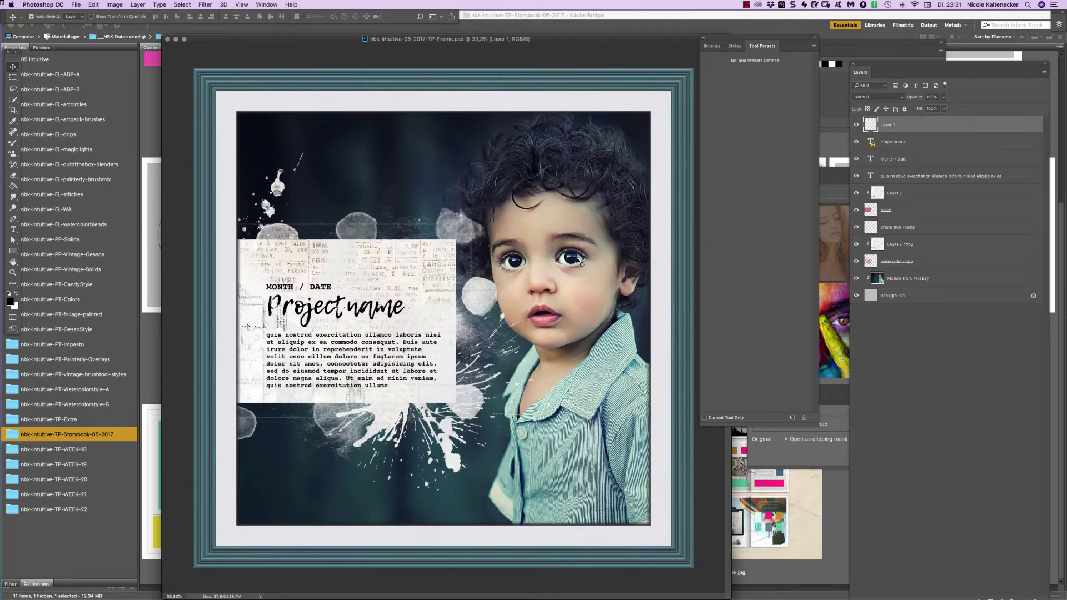
key(super+w)
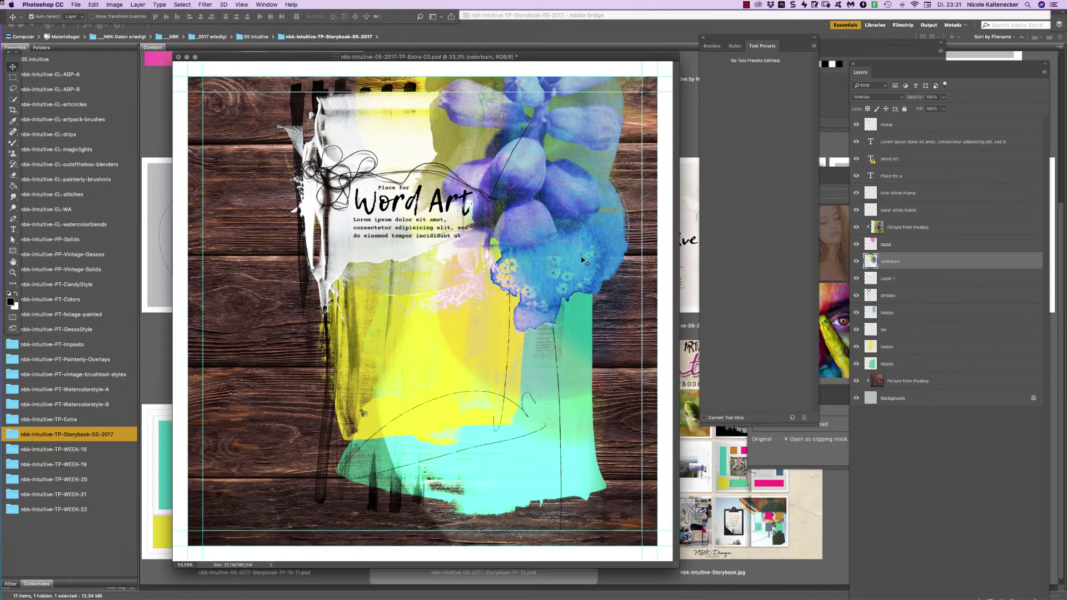
key(super+s)
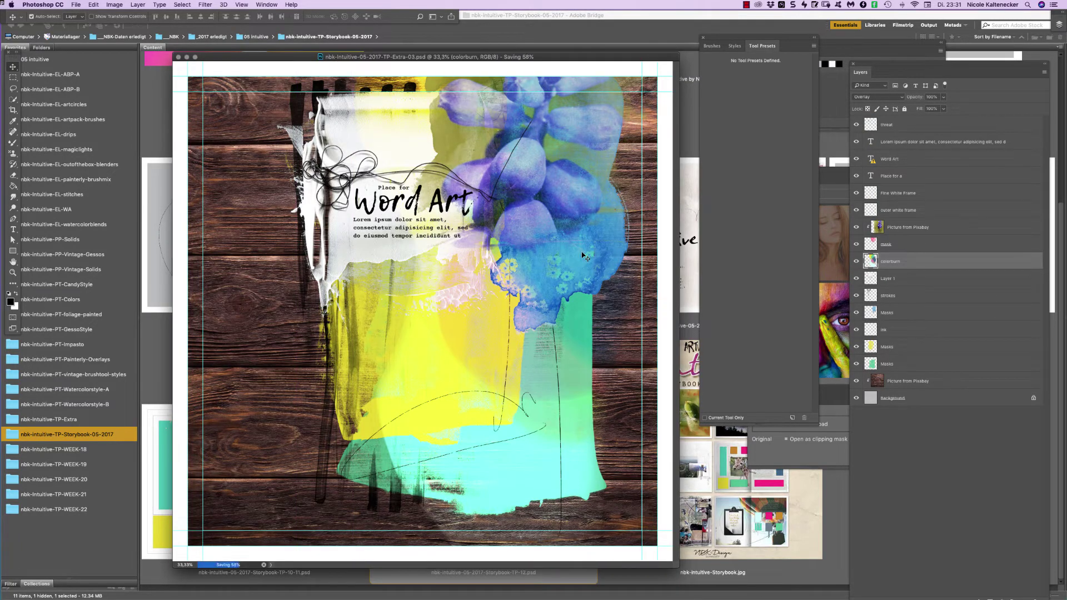
key(super+w)
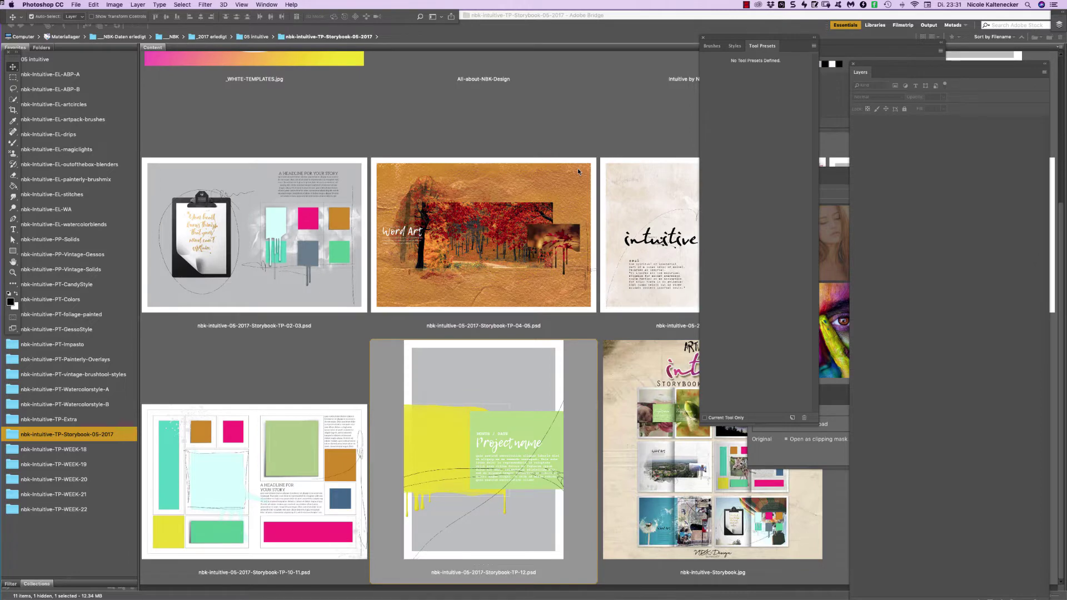
Switch to Adobe Bridge and load nbk-intuitive-PT-CandyStyle.asl from the PT-CandyStyle folder into Photoshop.
click(236, 364)
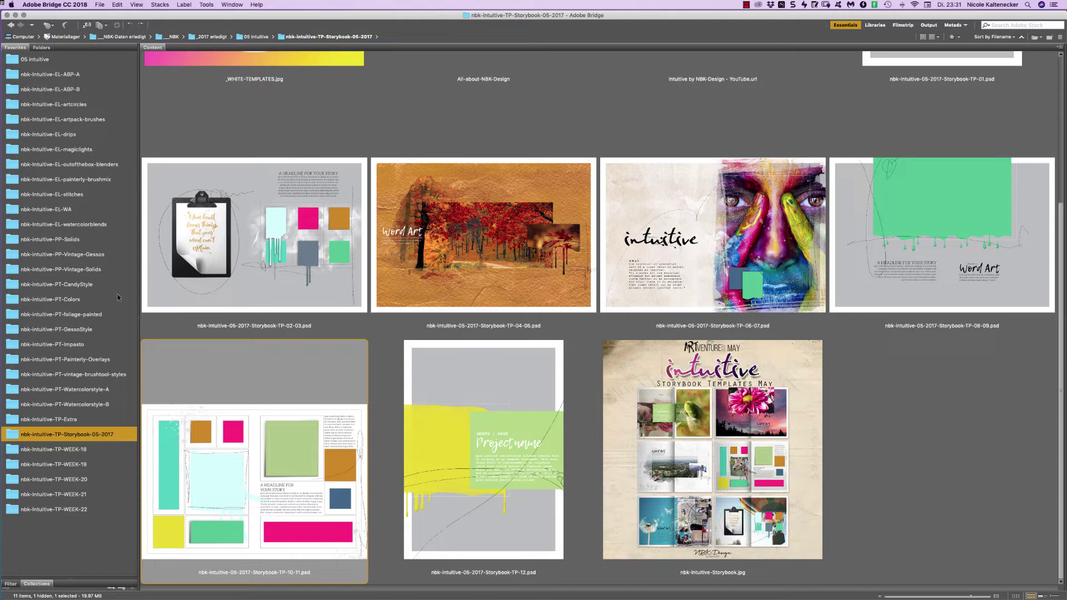
click(89, 285)
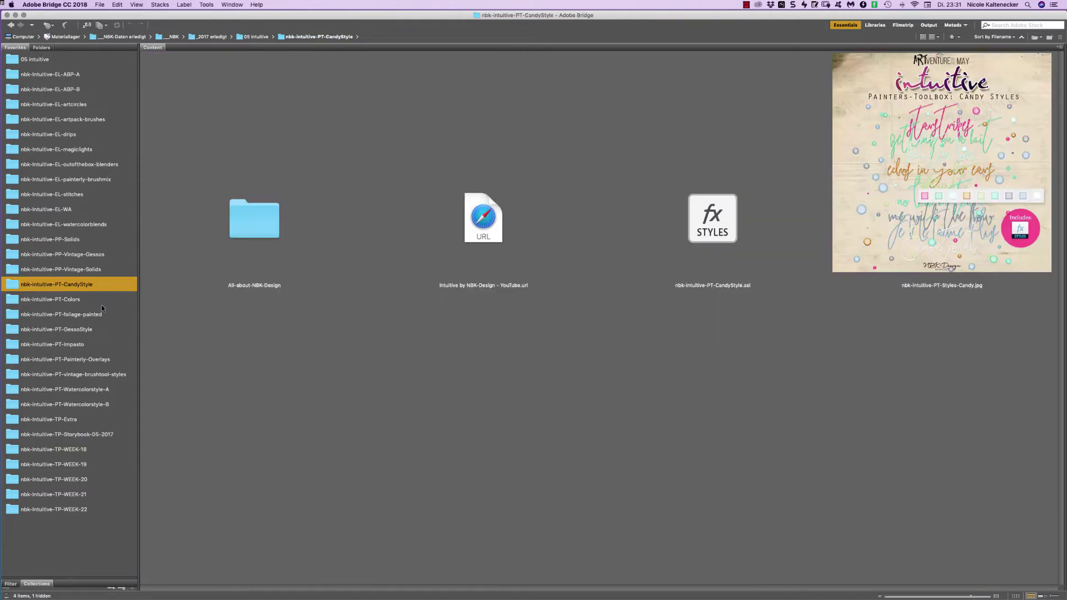
click(894, 191)
double_click(713, 223)
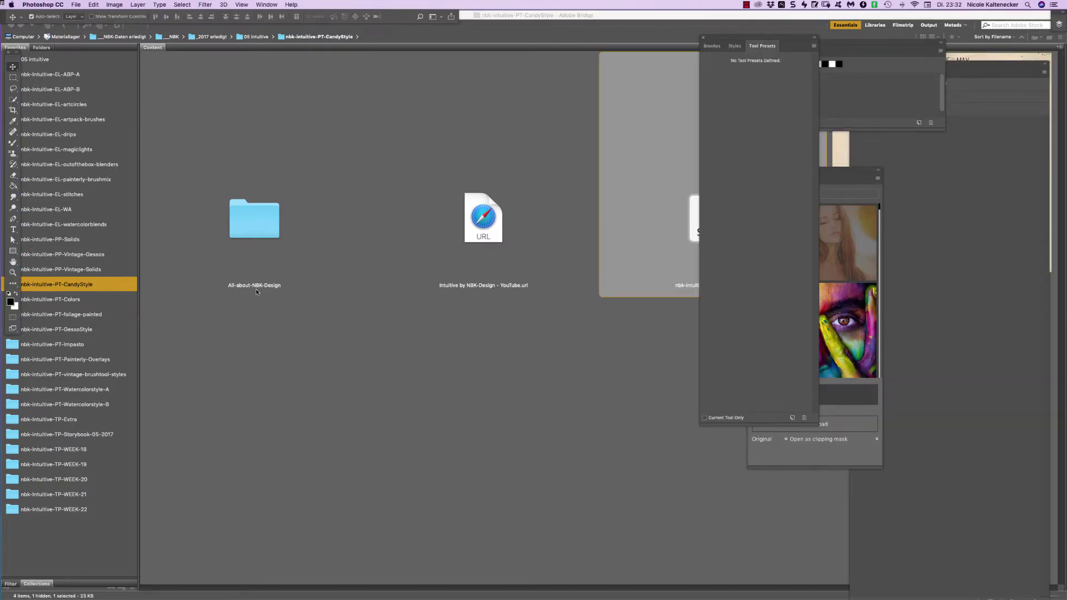
Return to Adobe Bridge and view the Candy Styles preview image at full screen, then close the preview.
click(226, 330)
click(894, 191)
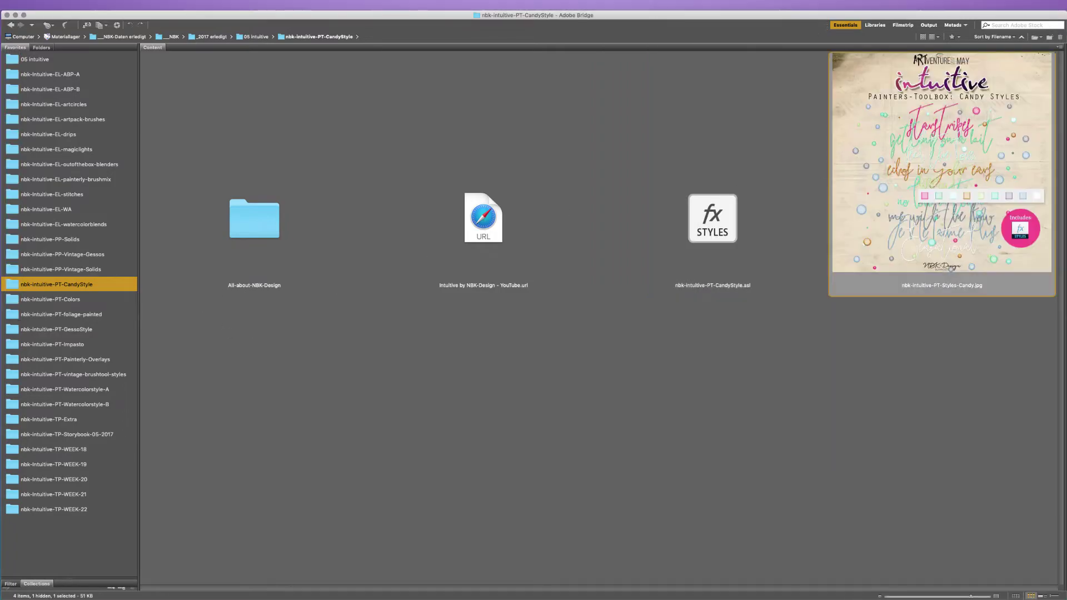
key(space)
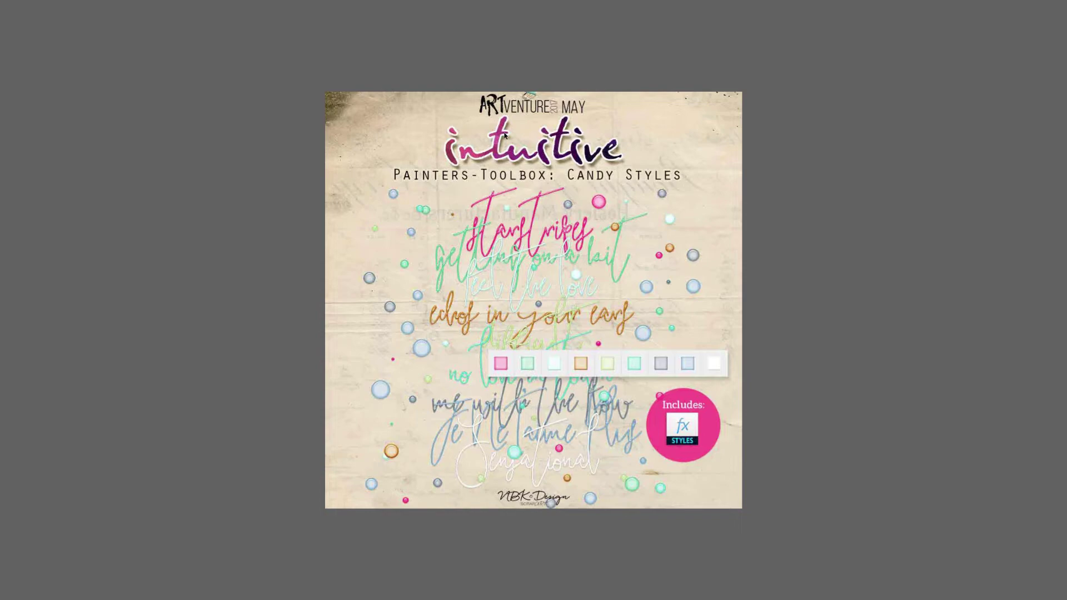
key(space)
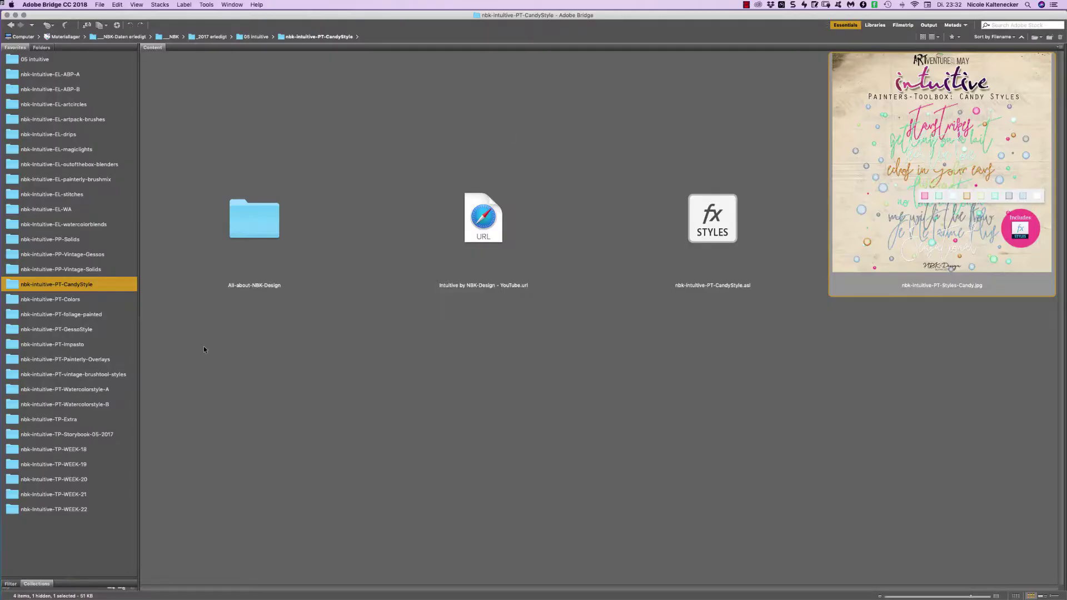
Load the colour style and colour swatch files from the nbk-intuitive-PT-Colors folder into Photoshop, and return to Adobe Bridge.
click(68, 300)
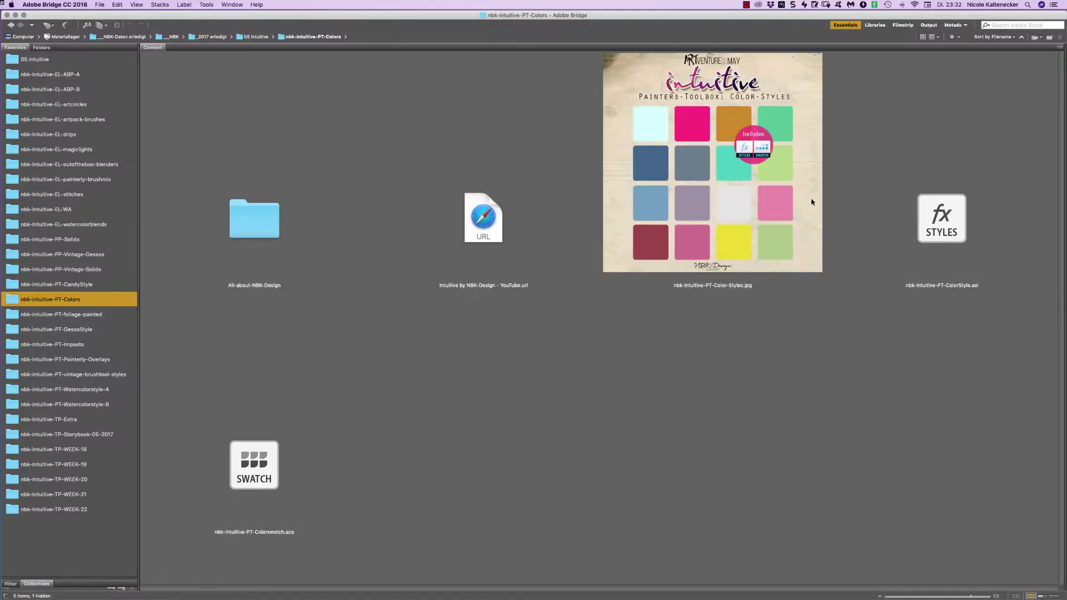
click(958, 214)
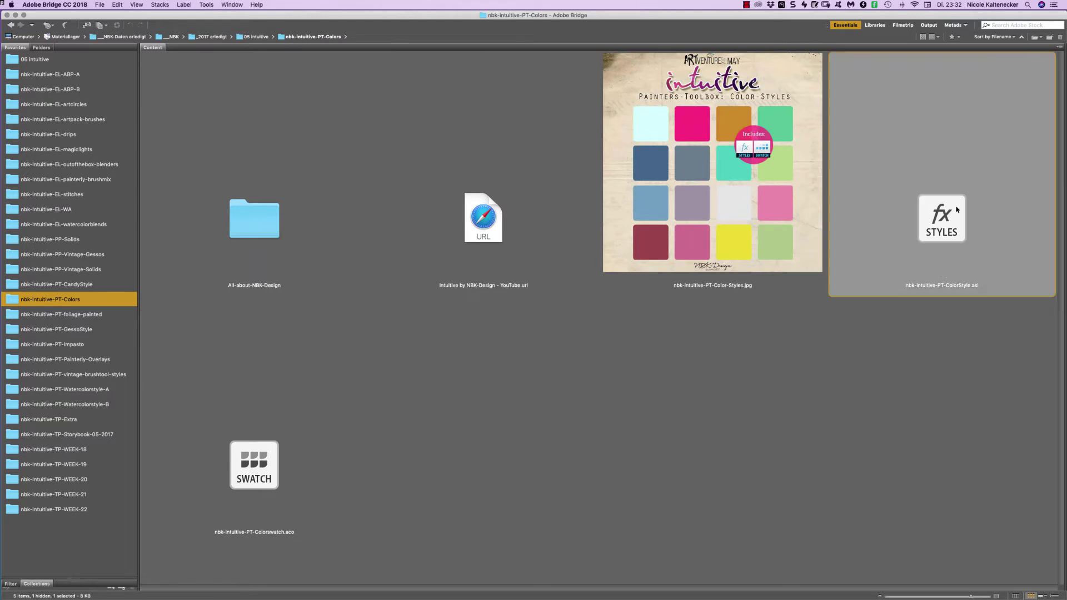
super+click(279, 462)
double_click(279, 462)
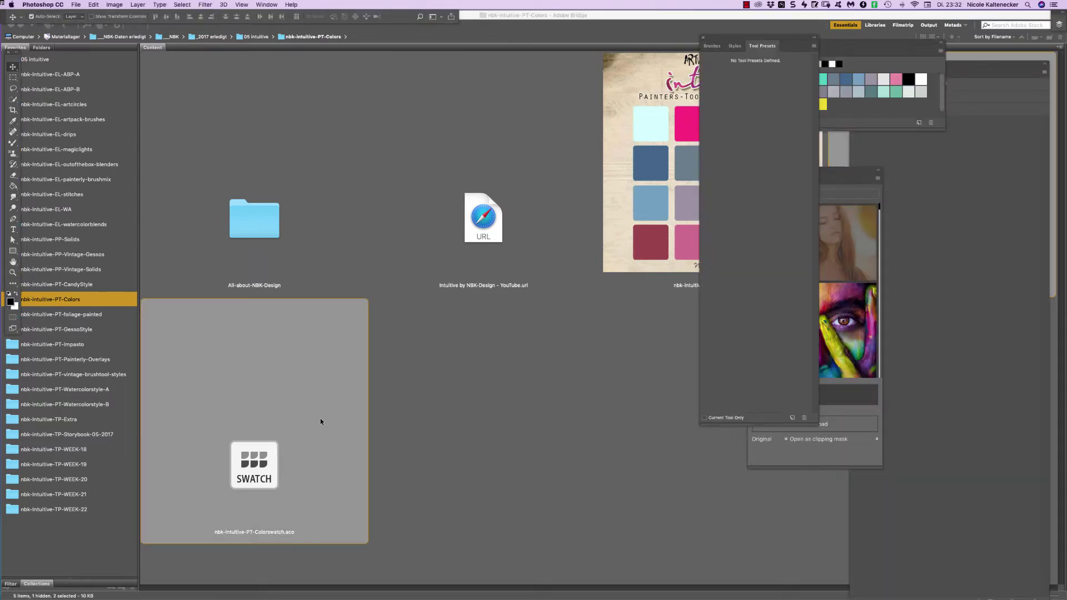
click(480, 457)
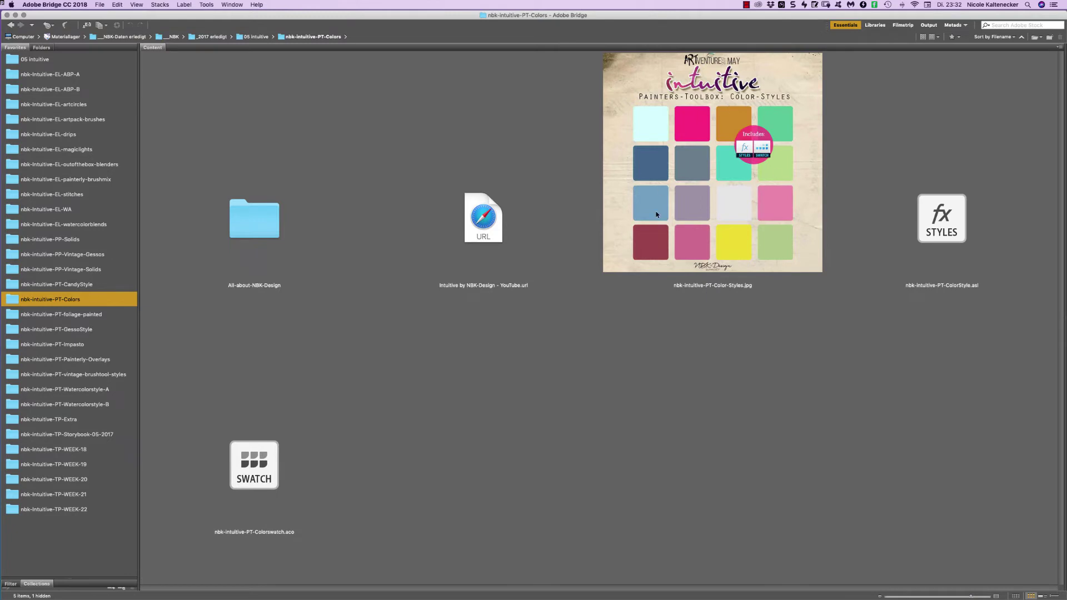
click(964, 231)
click(834, 333)
Open the nbk-intuitive-PT-foliage-painted folder and examine its painted stem, blossom and tree PNG shapes.
click(77, 315)
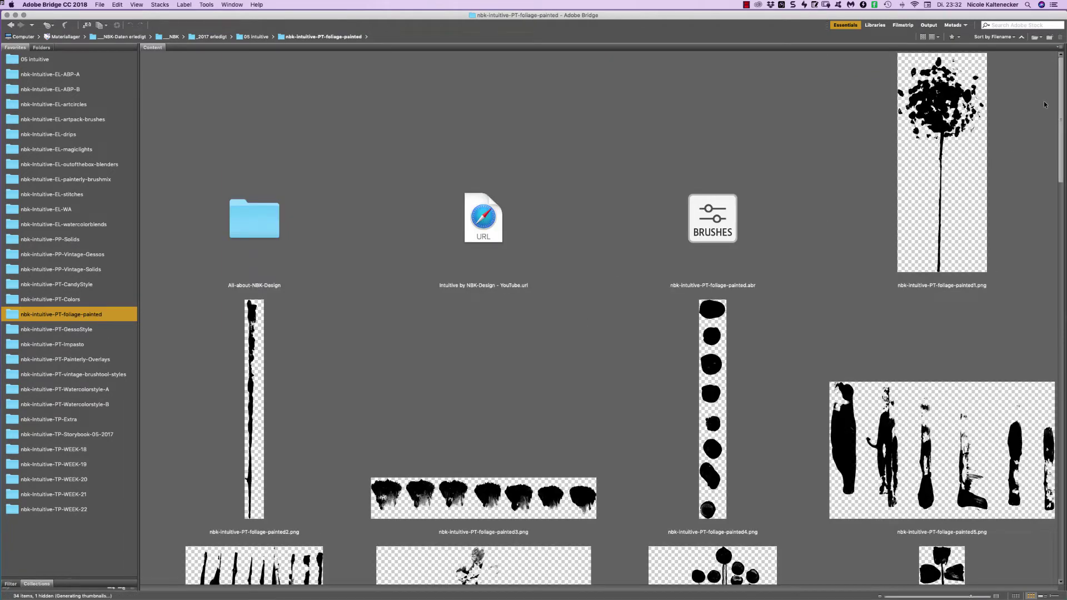
scroll(1022, 138, down, 6)
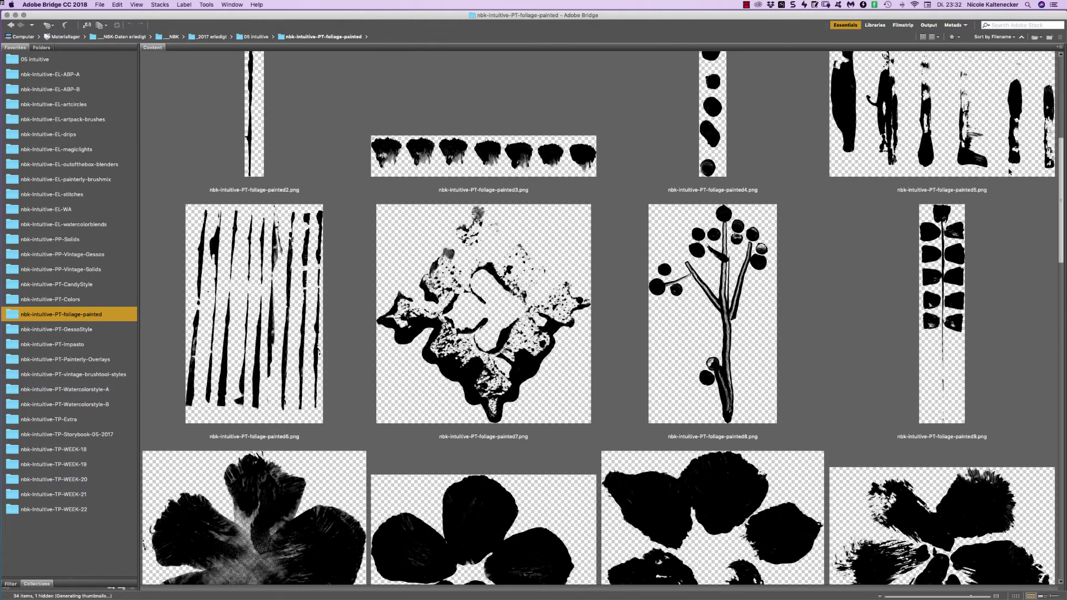
scroll(987, 197, down, 2)
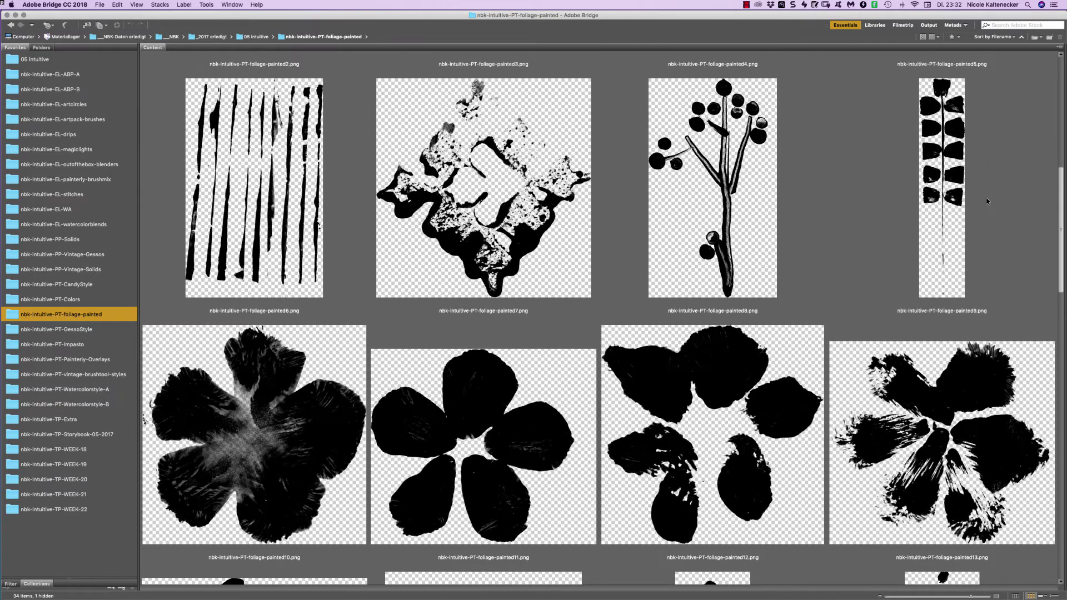
scroll(985, 199, down, 1)
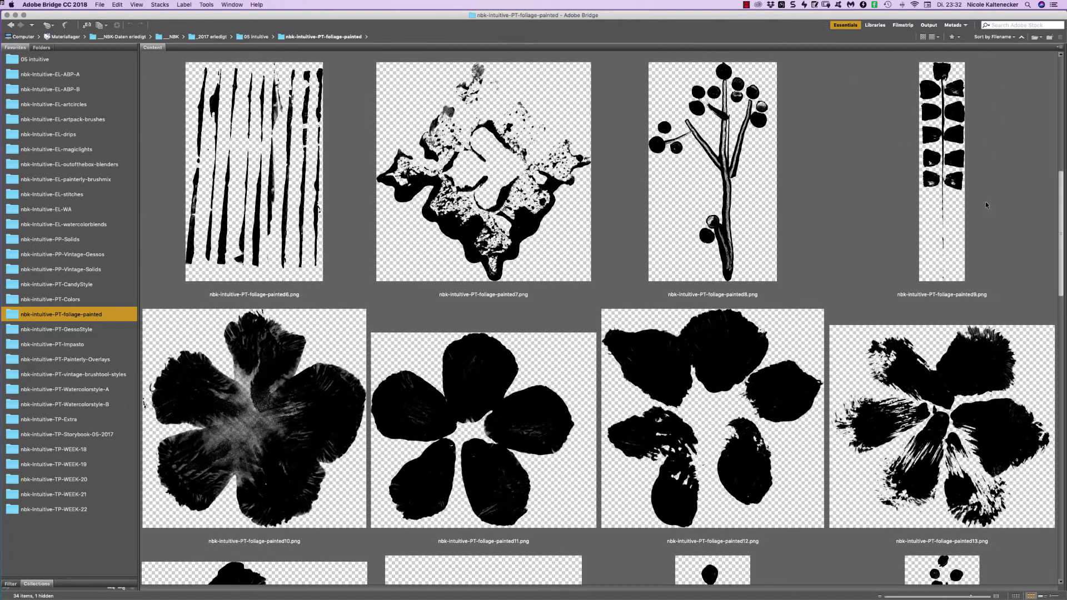
scroll(985, 201, down, 5)
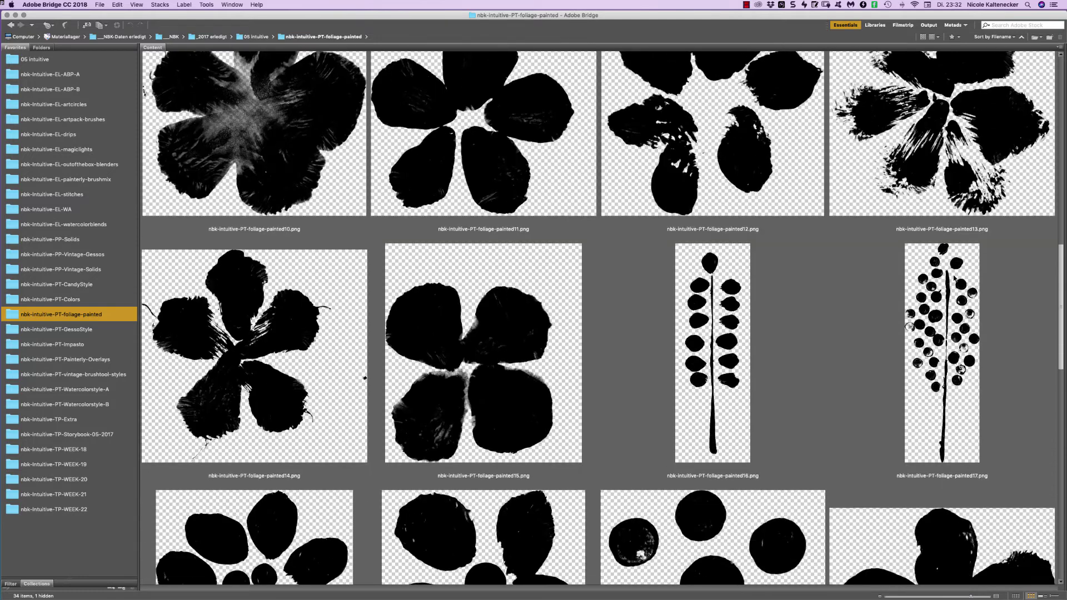
scroll(602, 317, down, 1)
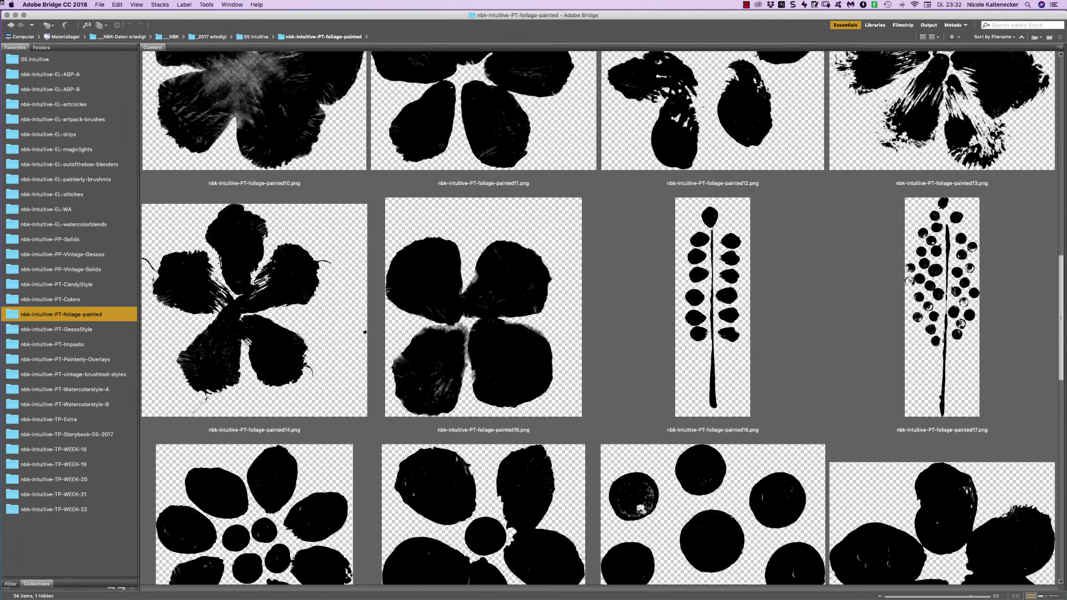
scroll(934, 350, down, 5)
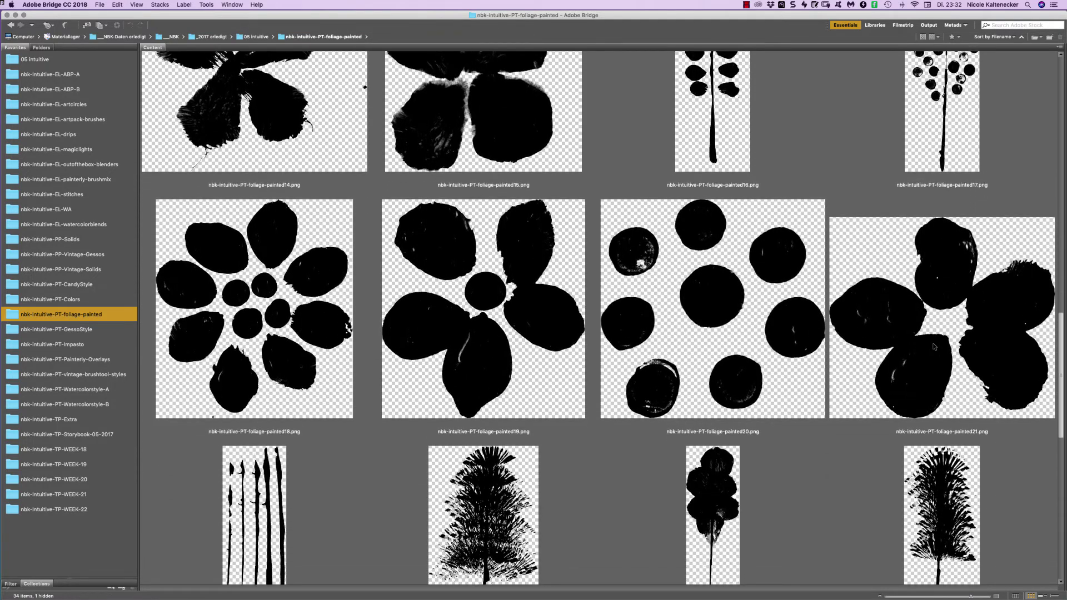
scroll(934, 351, down, 5)
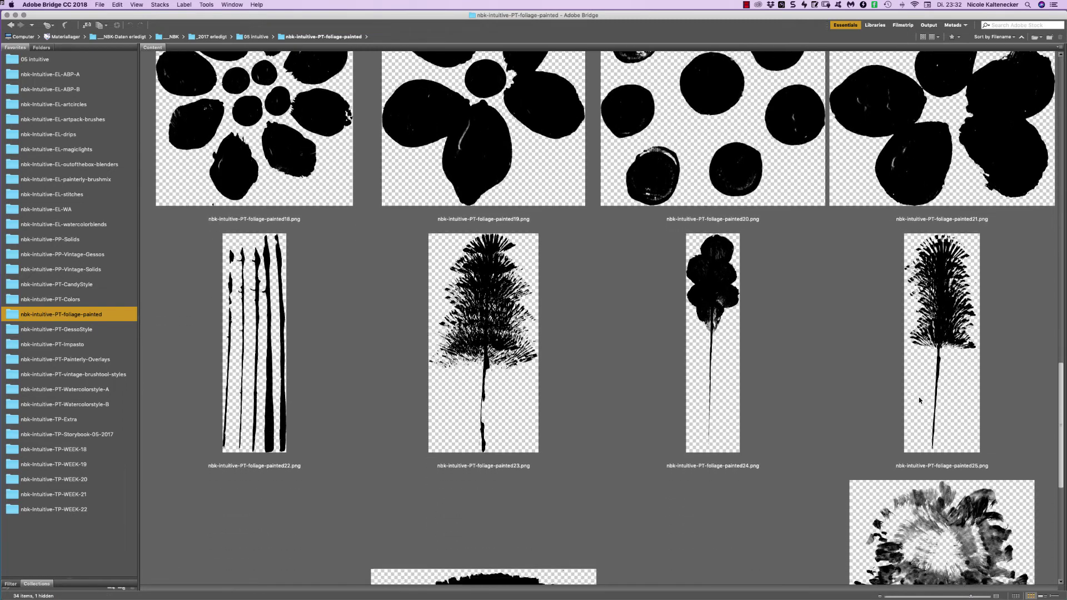
scroll(919, 407, down, 1)
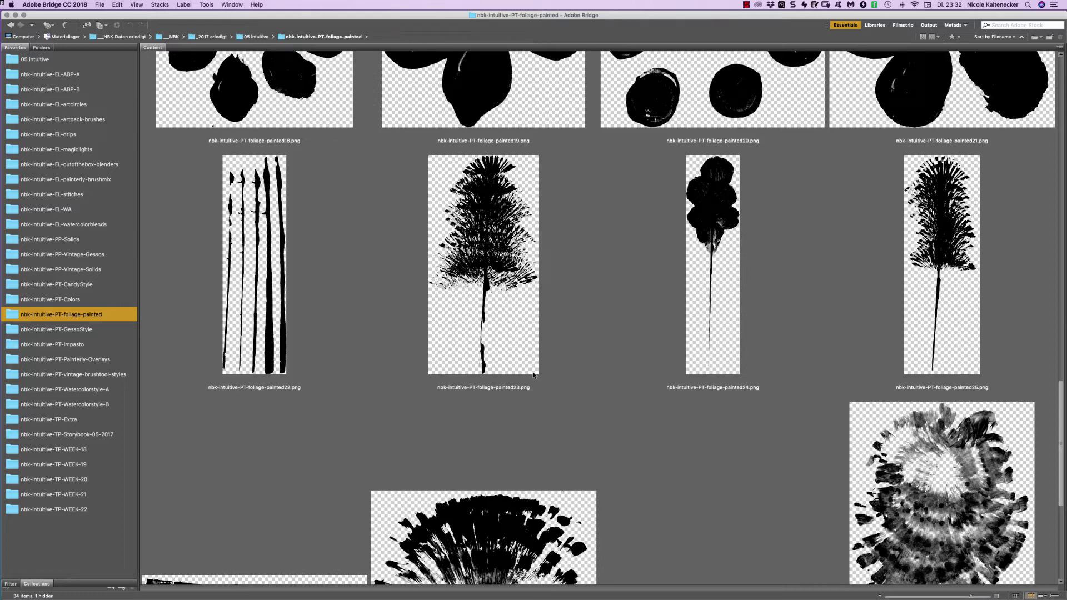
Point out foliage shapes painted23, painted24 and painted21, and look through the remaining shapes to the end of the folder.
click(520, 344)
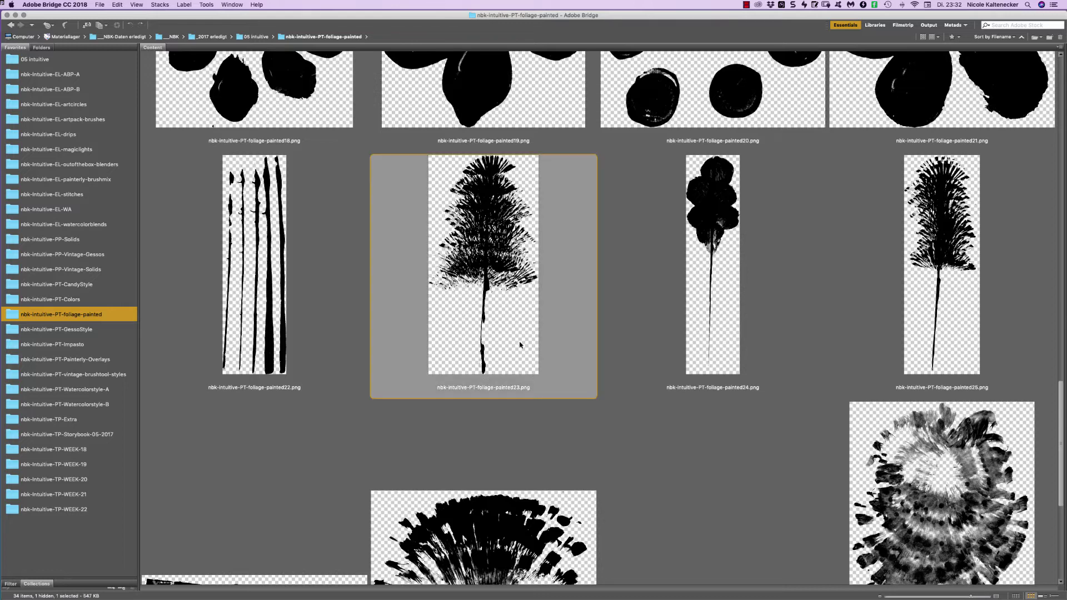
click(621, 307)
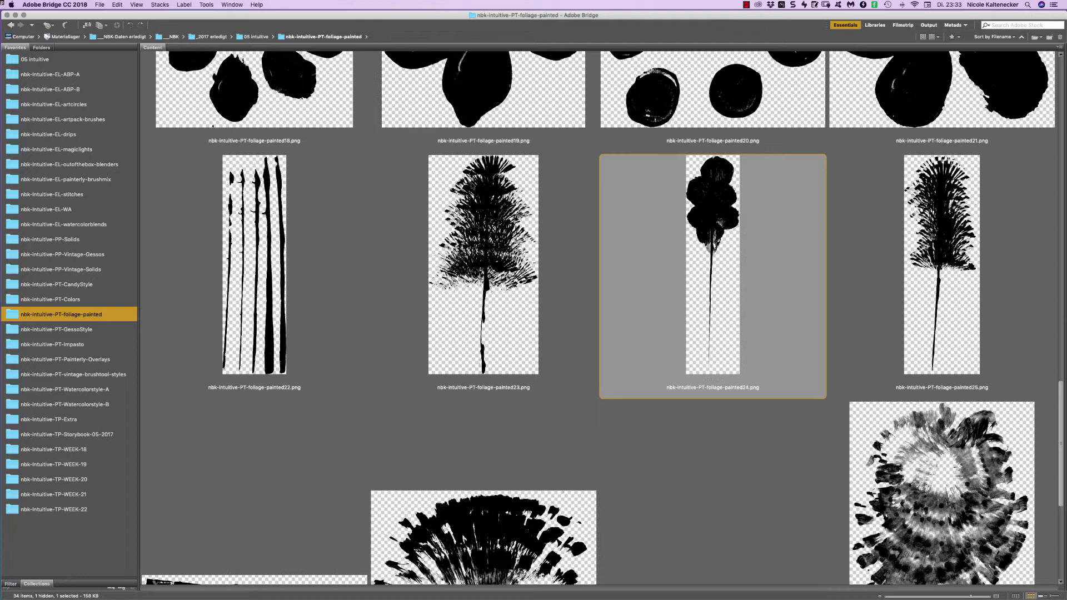
scroll(1029, 281, up, 5)
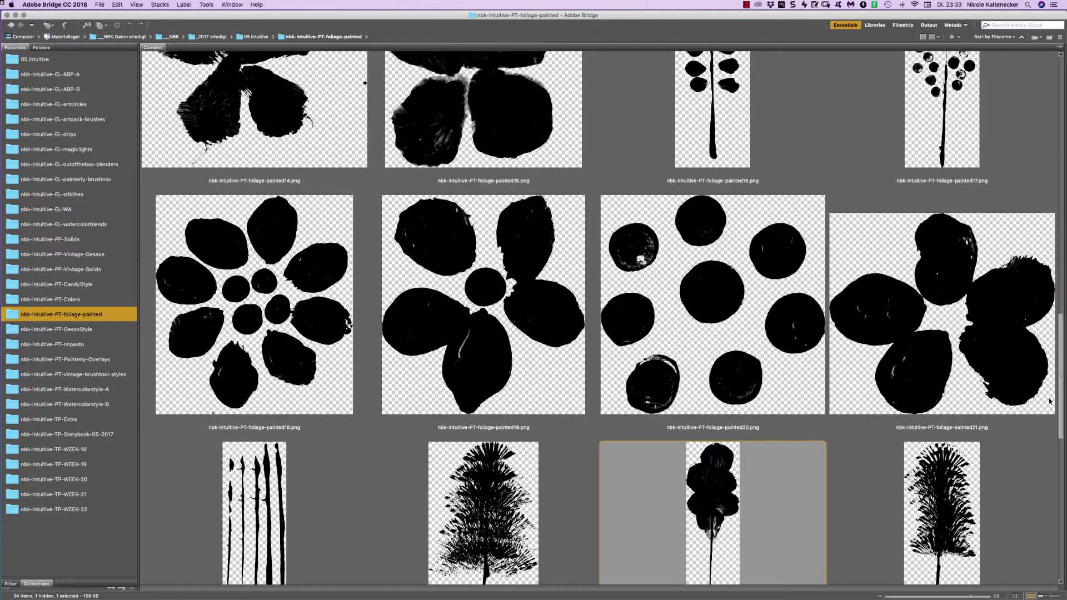
click(1028, 281)
scroll(1024, 429, down, 6)
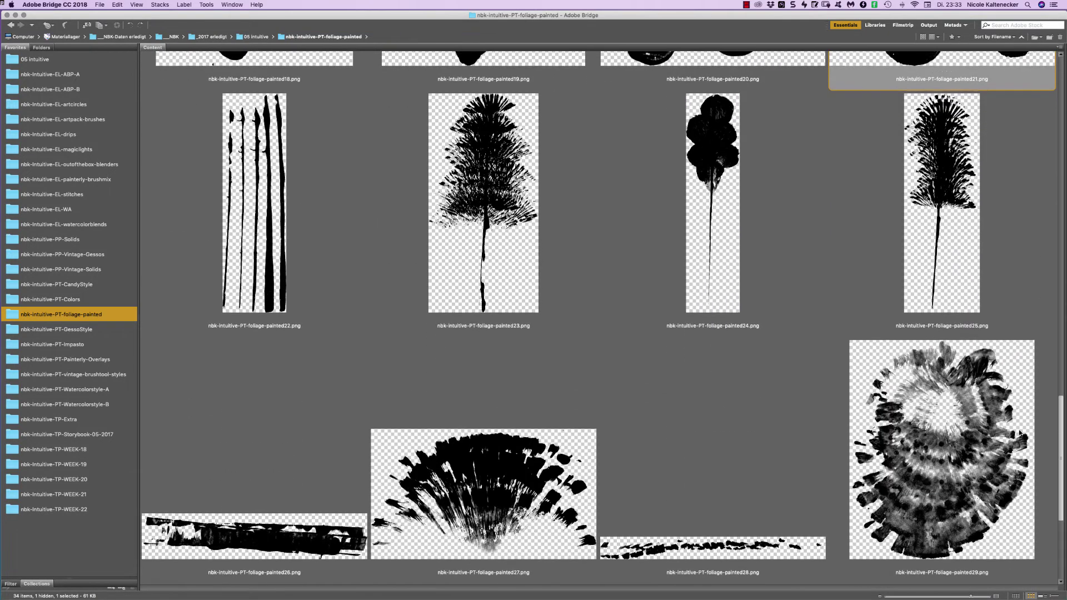
scroll(983, 479, down, 5)
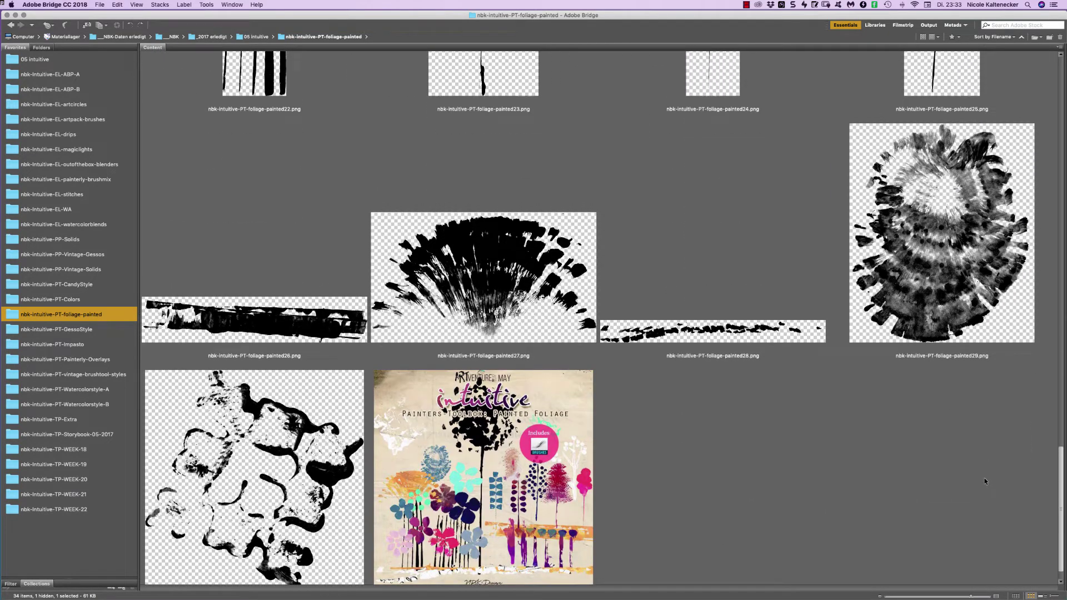
View the Painted Foliage preview image at full screen, close it, and return to the beginning of the folder.
click(578, 467)
key(space)
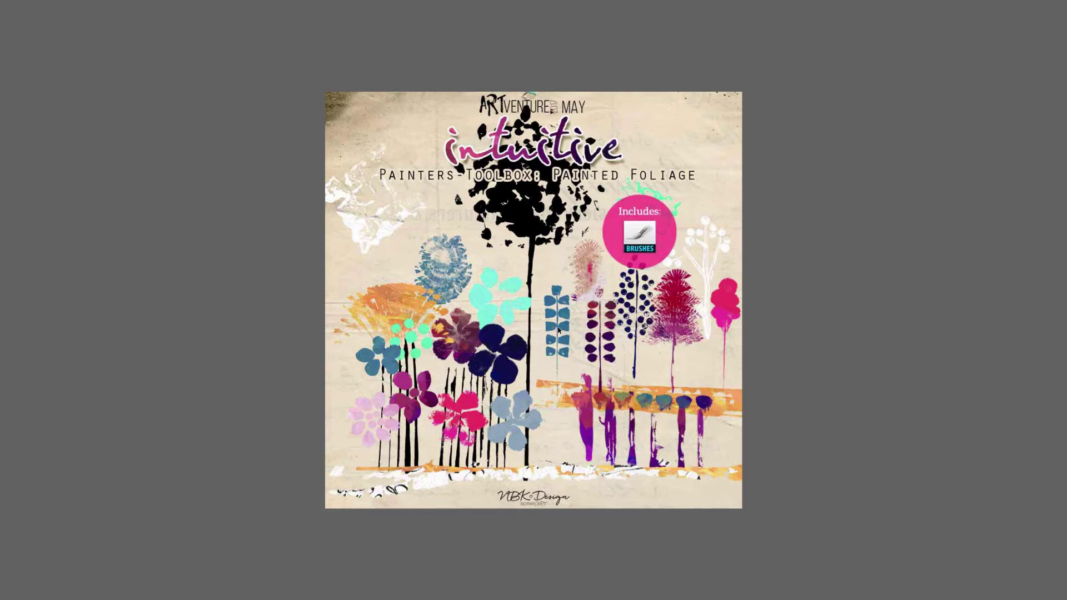
key(space)
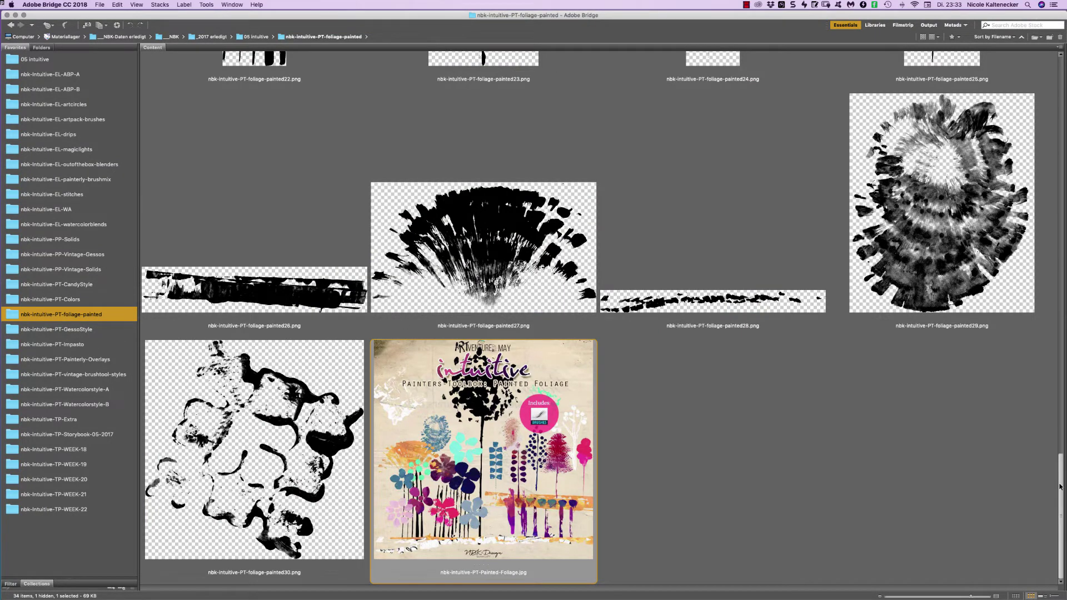
scroll(1052, 514, up, 1)
scroll(1052, 513, down, 1)
scroll(1056, 489, up, 20)
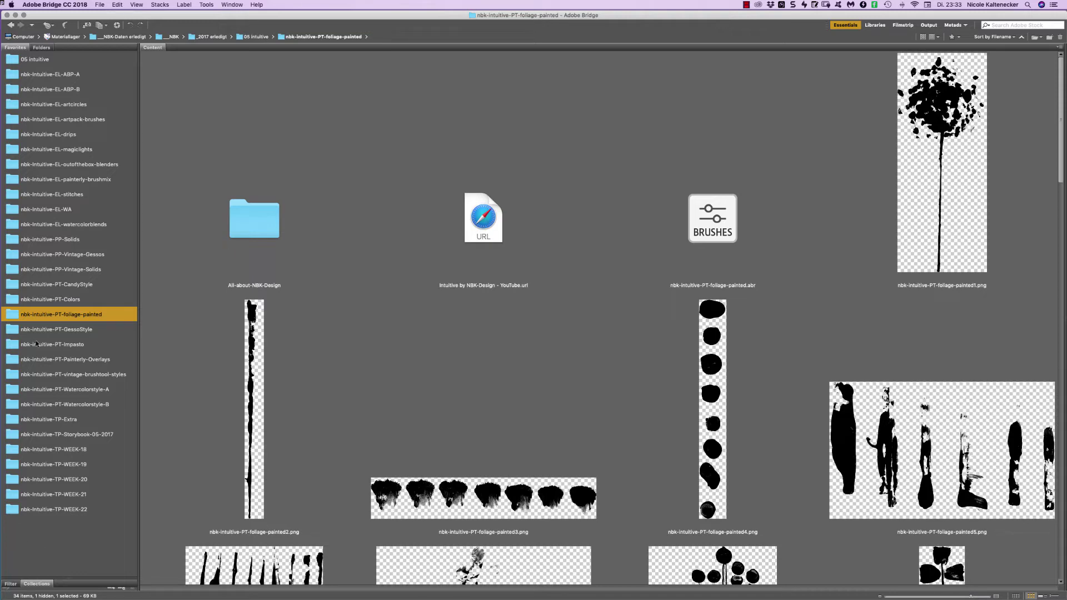
Open the nbk-intuitive-PT-GessoStyle folder and view the Gesso Styles preview image at full screen before closing it.
click(84, 330)
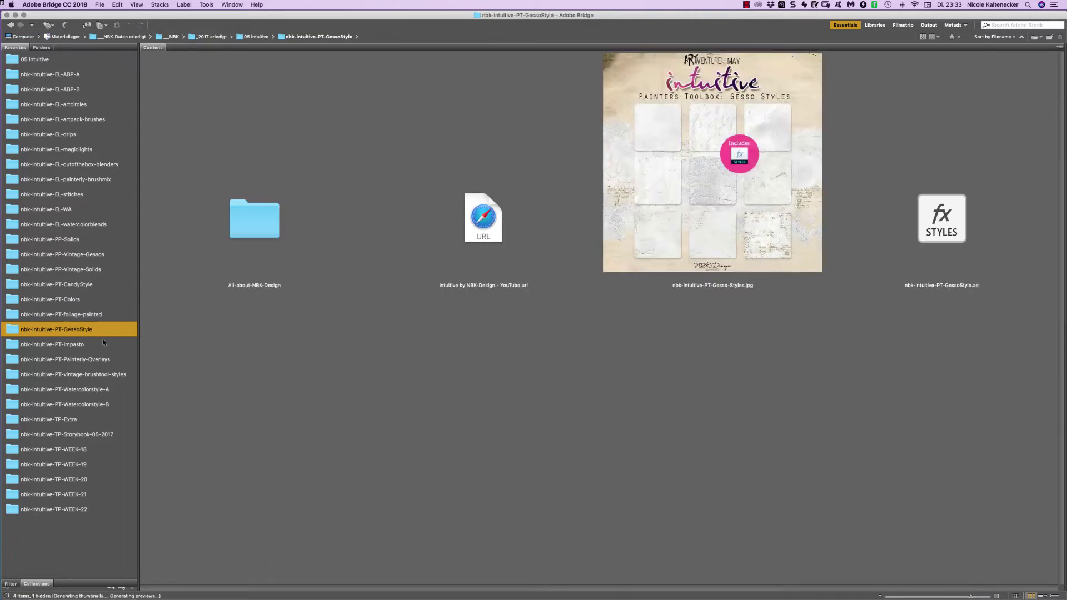
click(941, 221)
click(827, 218)
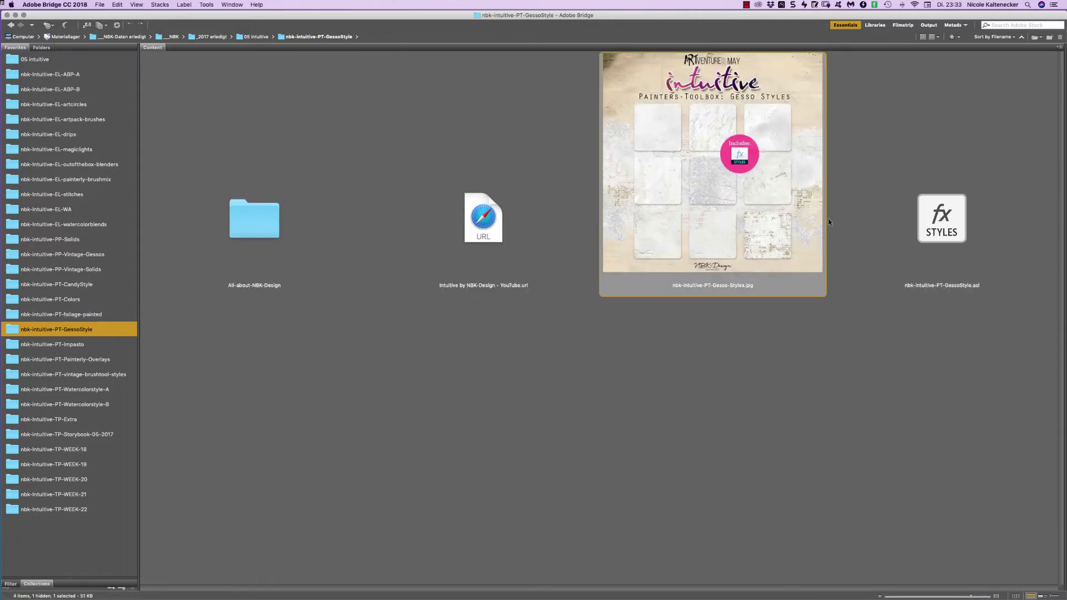
key(space)
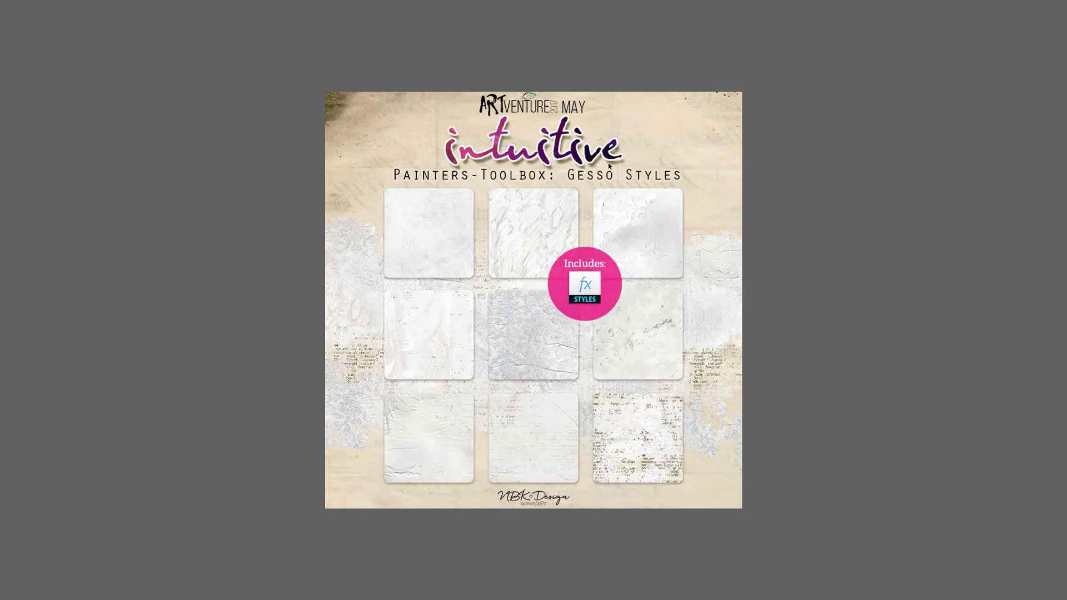
key(space)
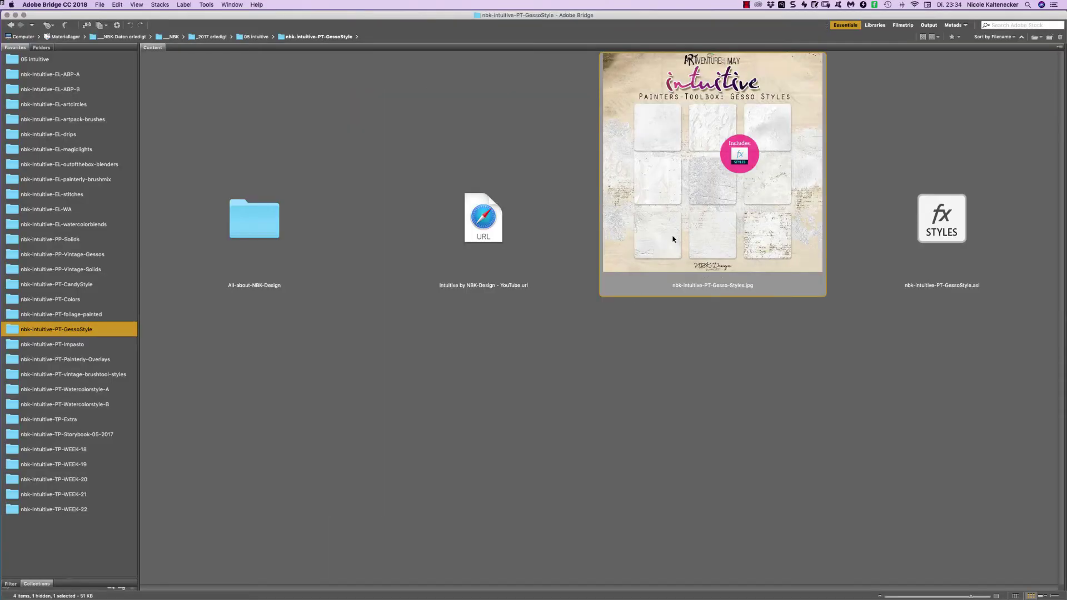
Open the nbk-intuitive-PT-Impasto folder, view the Impasto Styles preview at full screen, and load nbk-intuitive-PT-Impasto.asl into Photoshop.
click(67, 345)
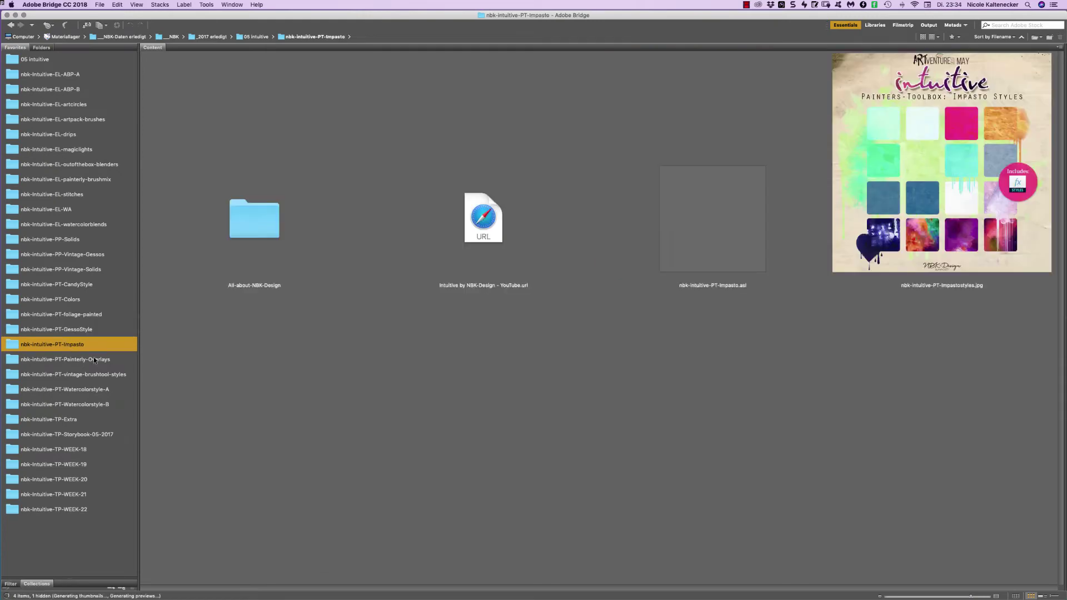
click(916, 192)
key(space)
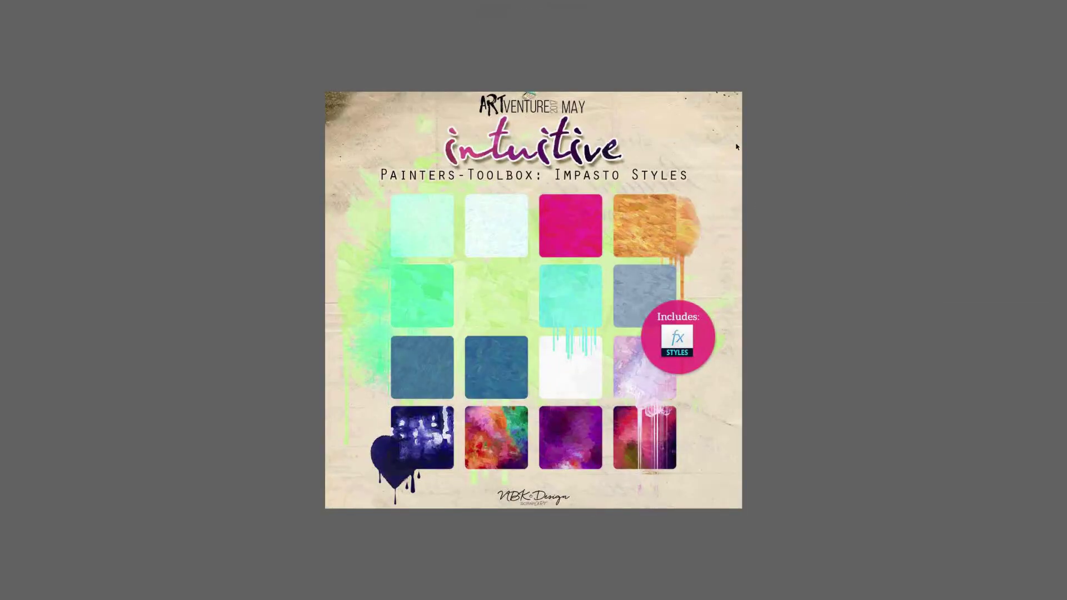
key(space)
double_click(704, 214)
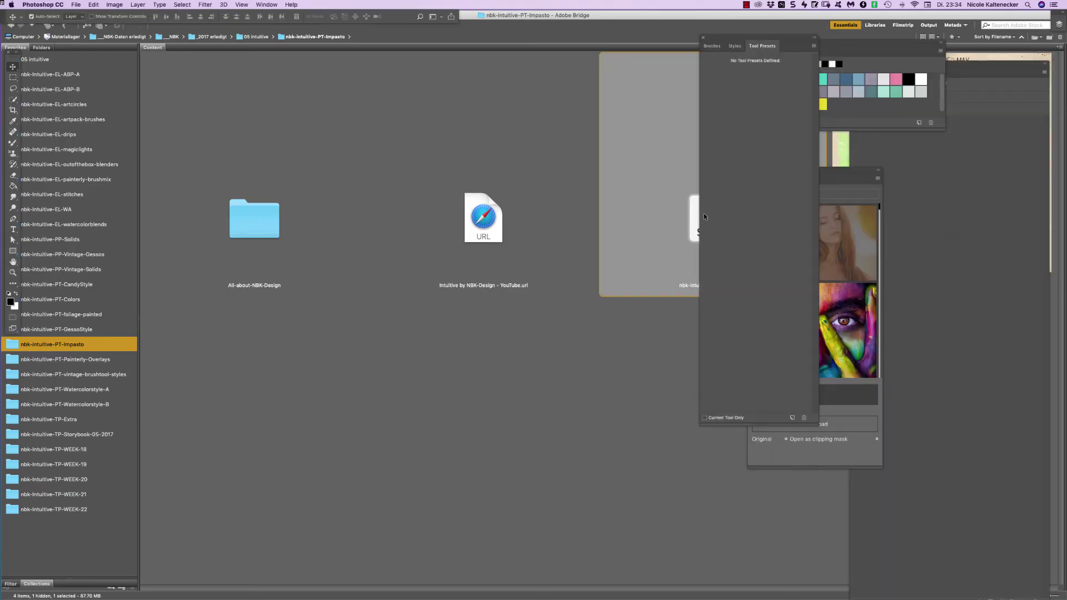
Open the nbk-intuitive-PT-Painterly-Overlays folder and view the first overlay PNG, Painterly-Overlays1, at full screen.
click(91, 361)
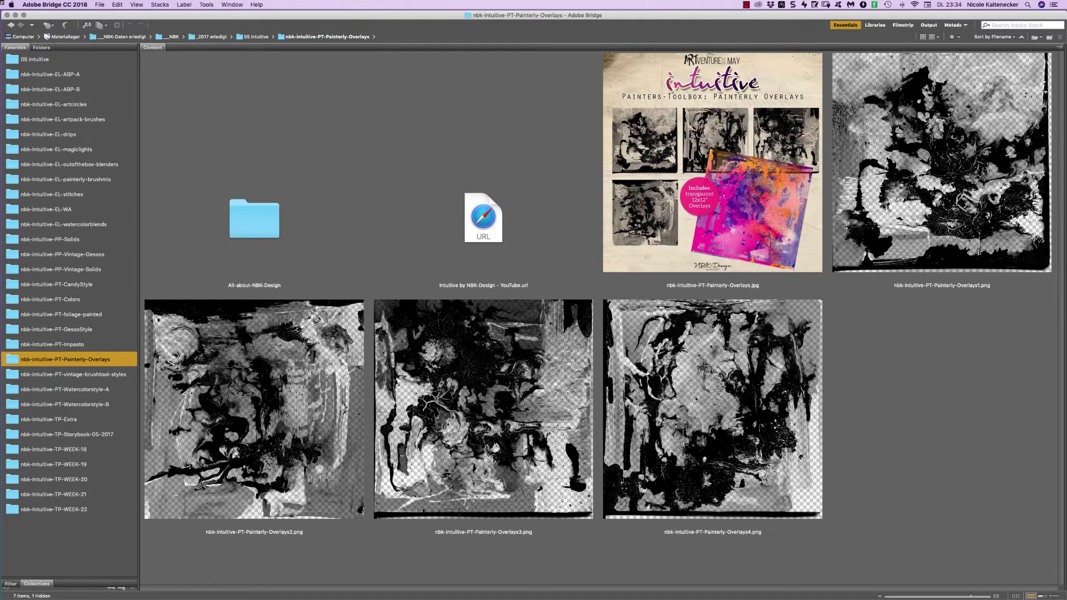
click(872, 197)
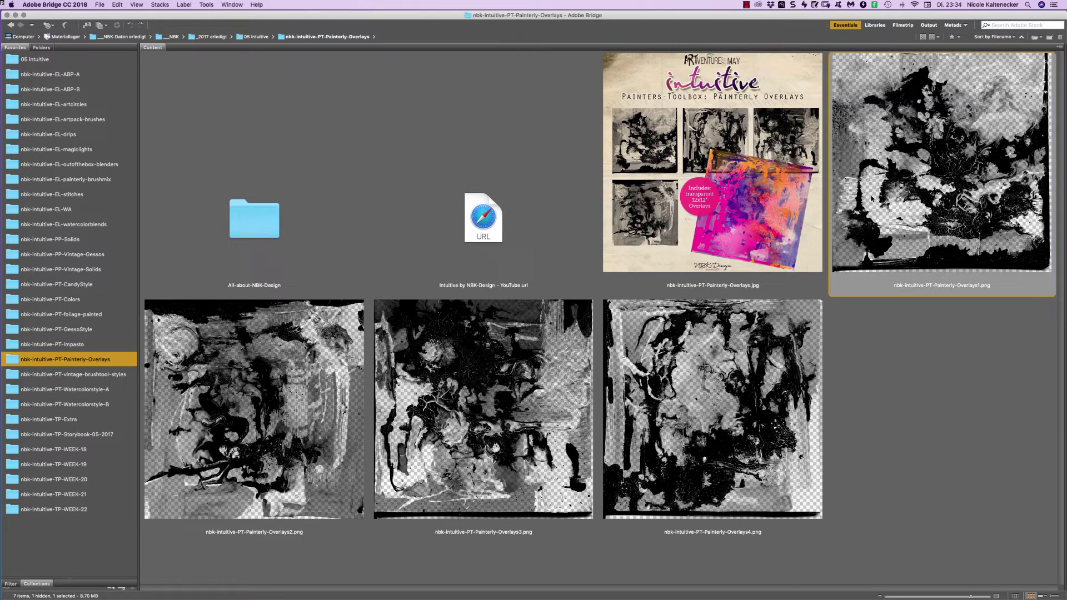
key(space)
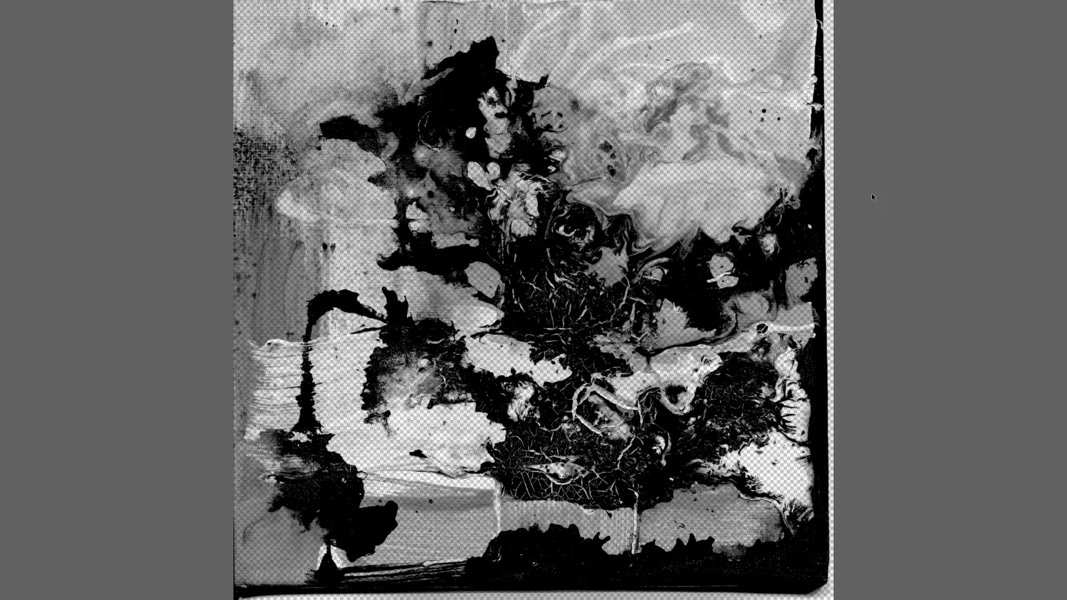
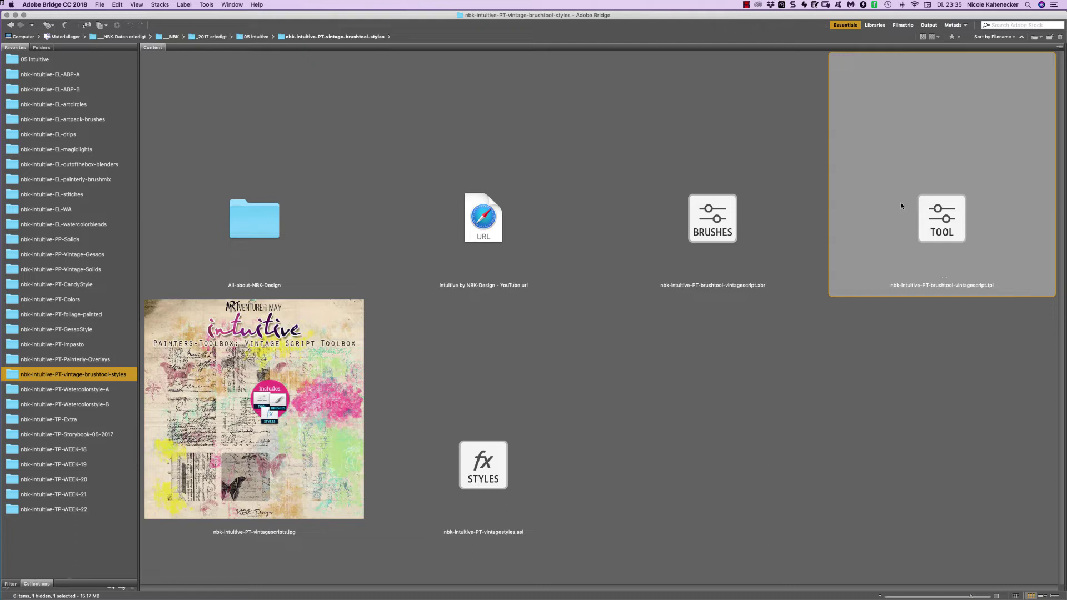
Point out the vintagescript brush (.abr) and tool preset (.tpl) files in the vintage-brushtool-styles folder.
click(758, 338)
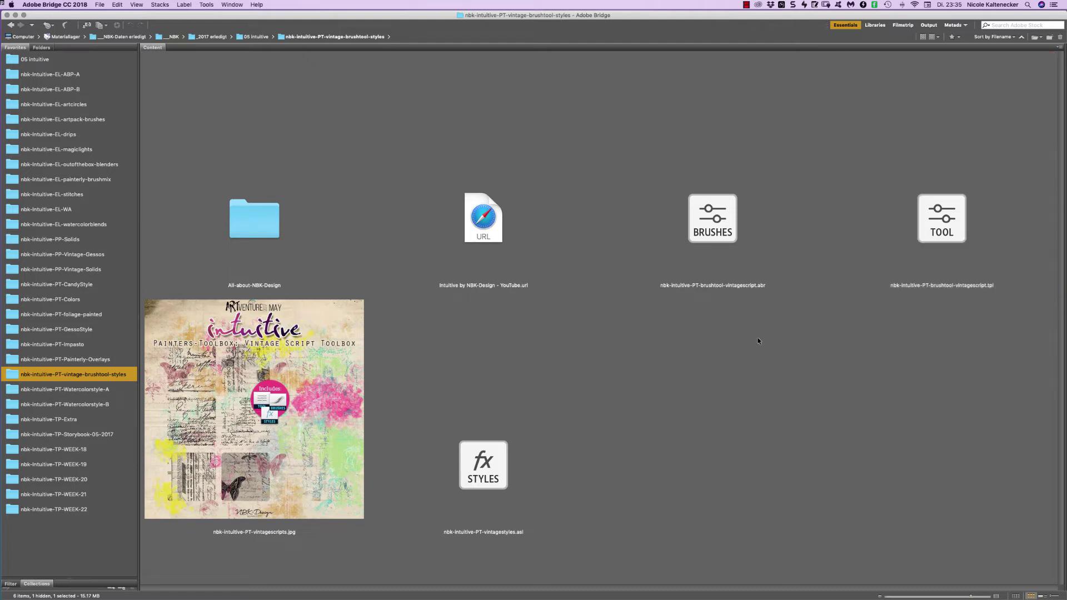
click(739, 217)
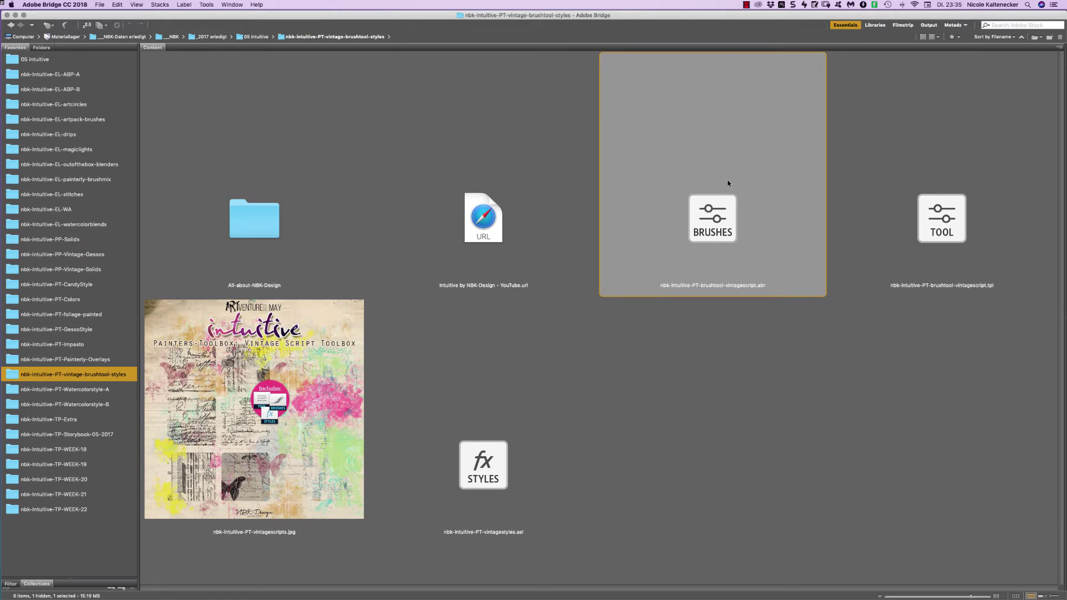
key(super+shift+a)
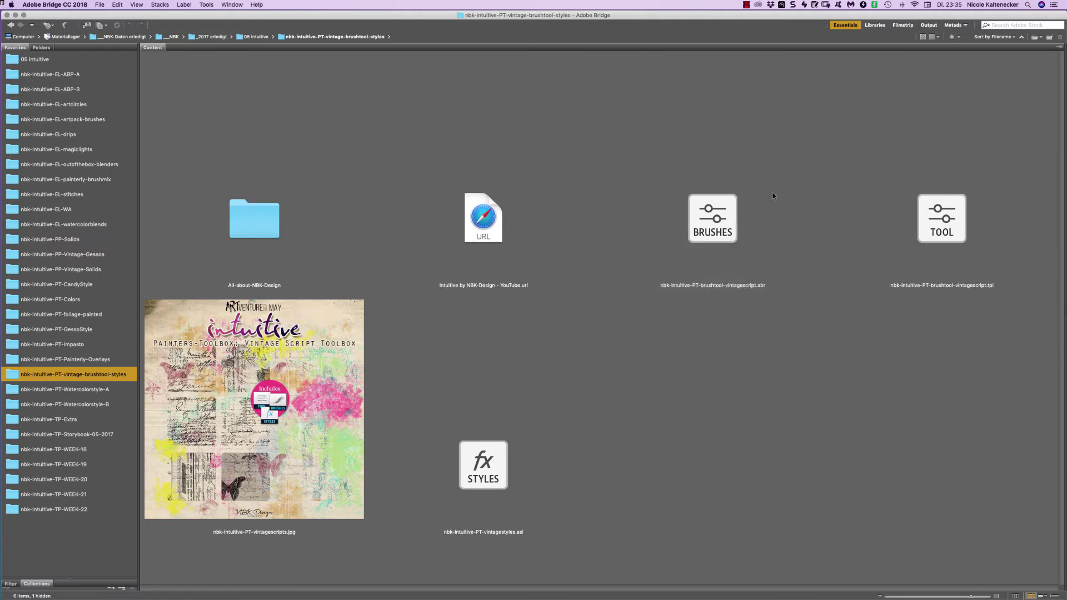
click(956, 231)
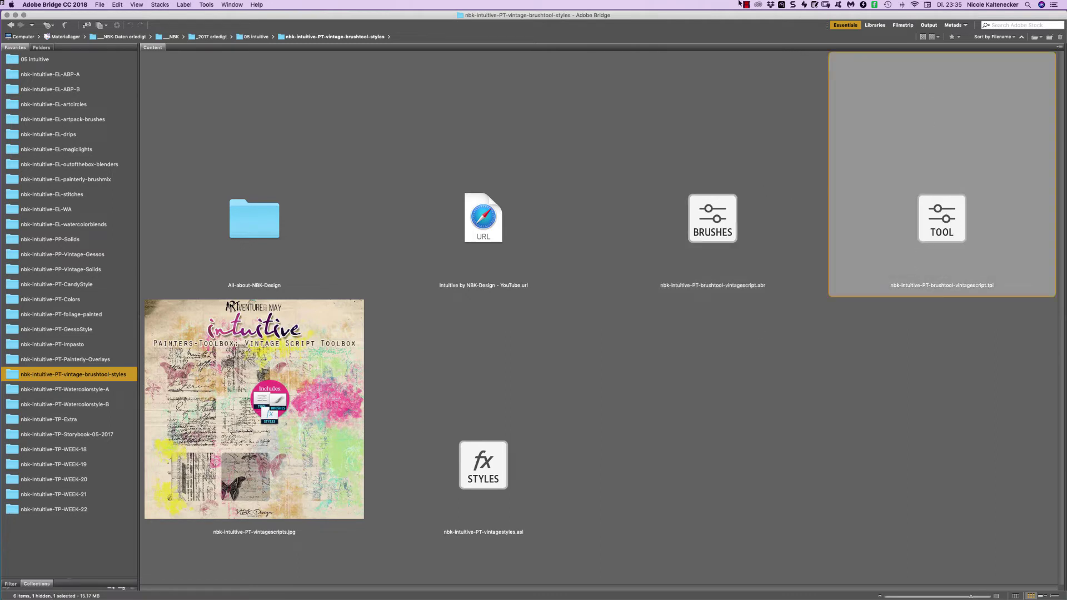
click(749, 203)
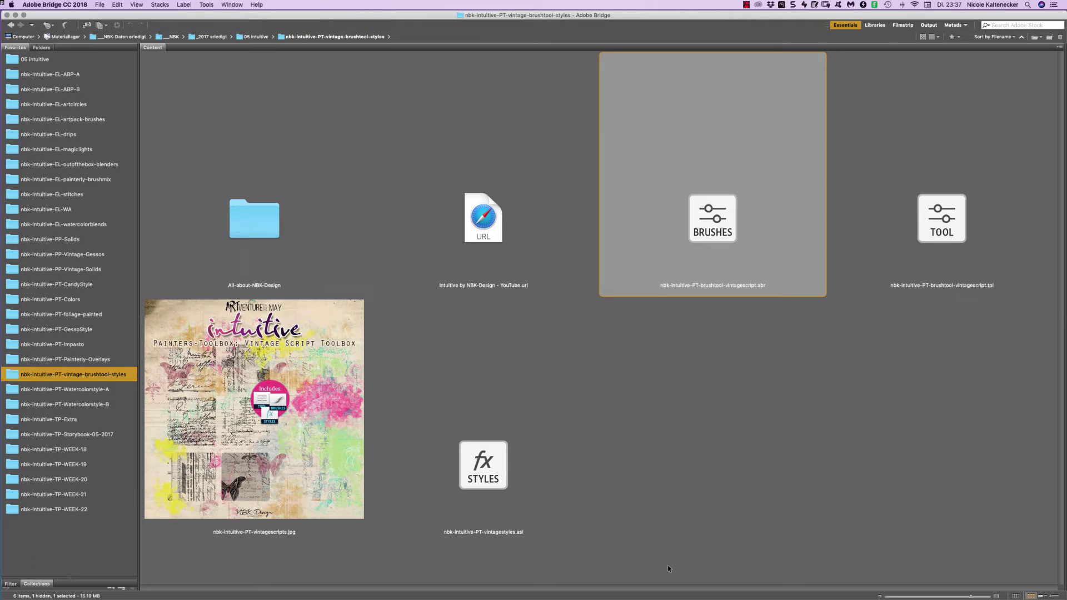
click(954, 206)
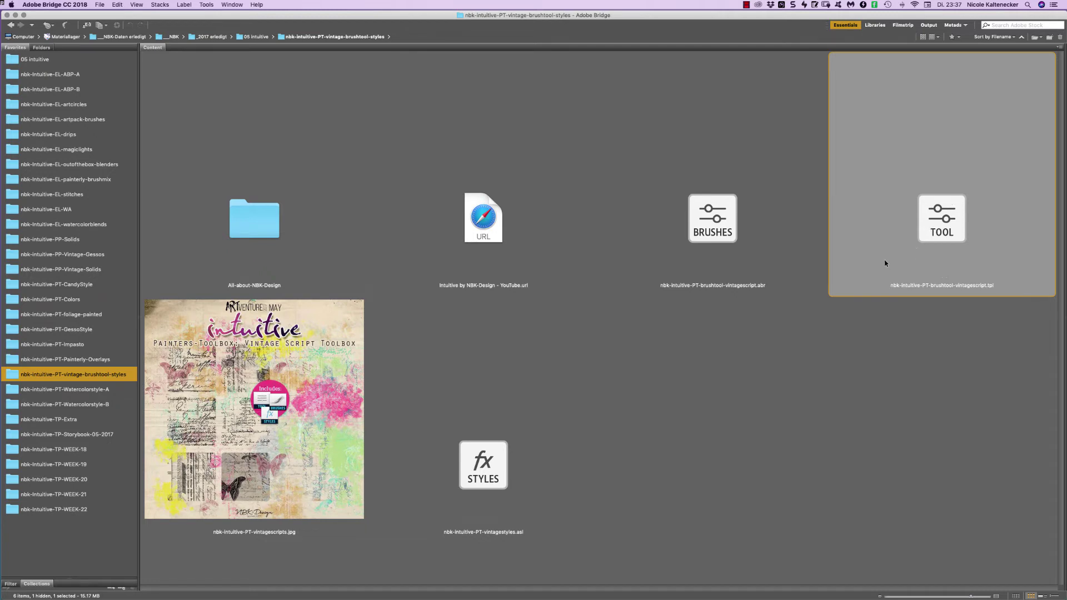
click(802, 444)
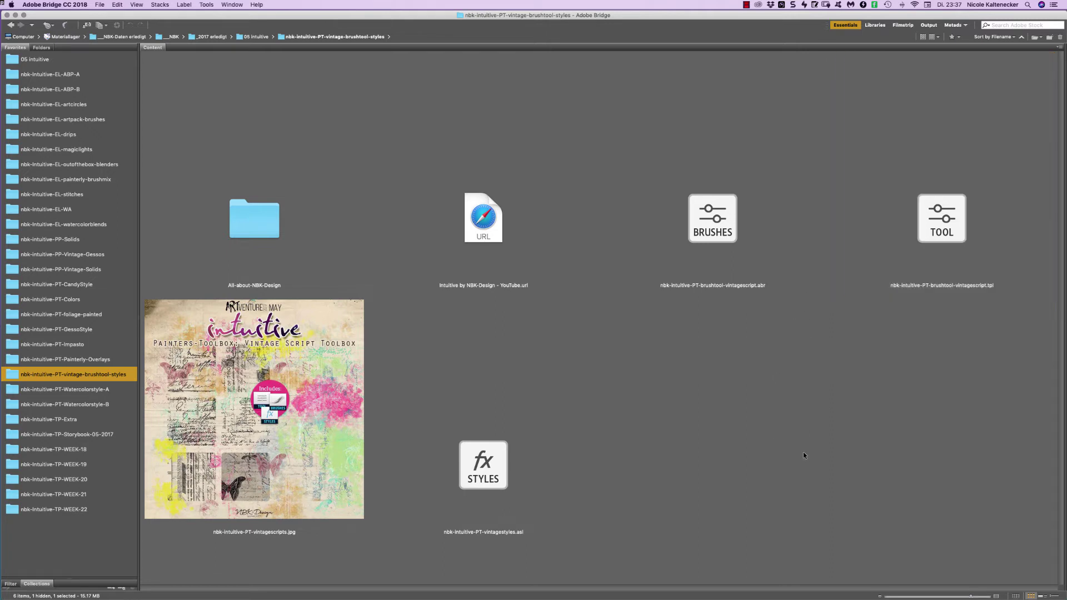
click(958, 205)
click(815, 418)
Open the nbk-intuitive-PT-Watercolorstyle-A folder, load its .asl styles file into Photoshop, and return to Bridge.
click(112, 390)
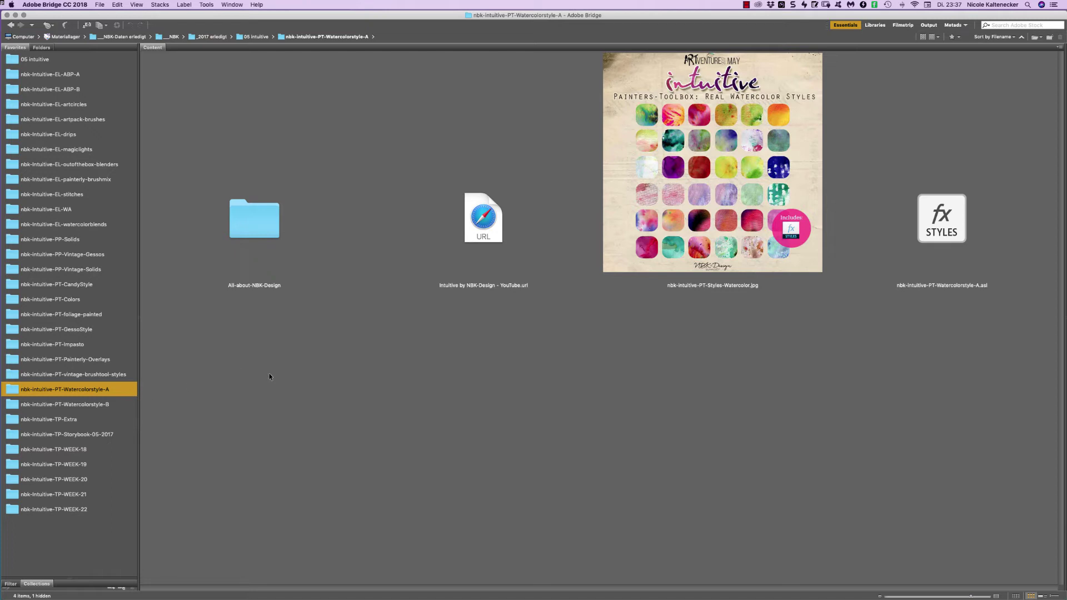
double_click(955, 170)
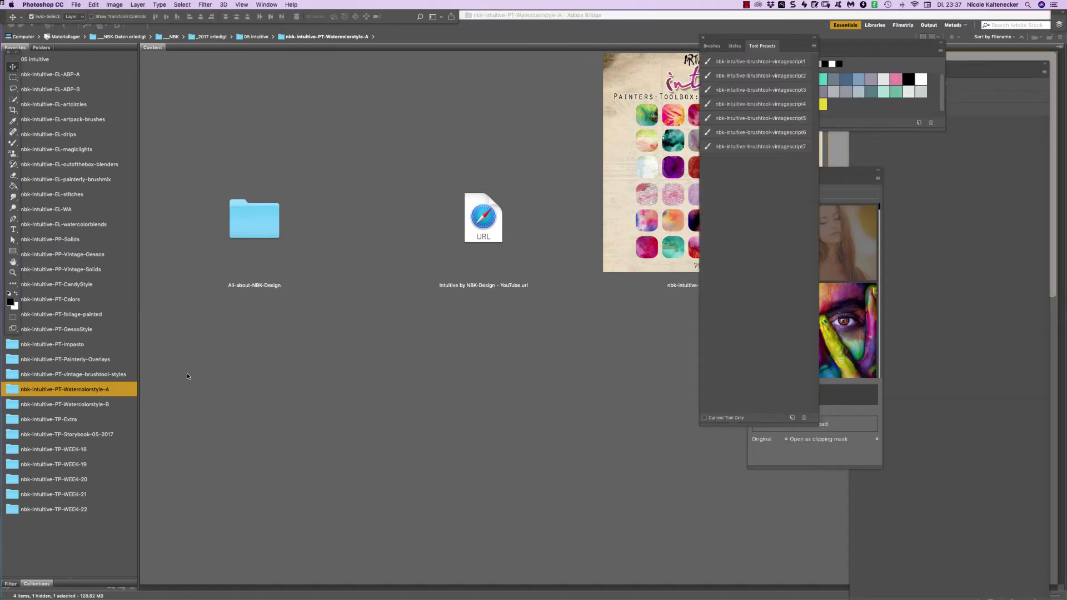
click(220, 403)
View the Real Watercolor Styles preview image at full screen and close it.
click(745, 208)
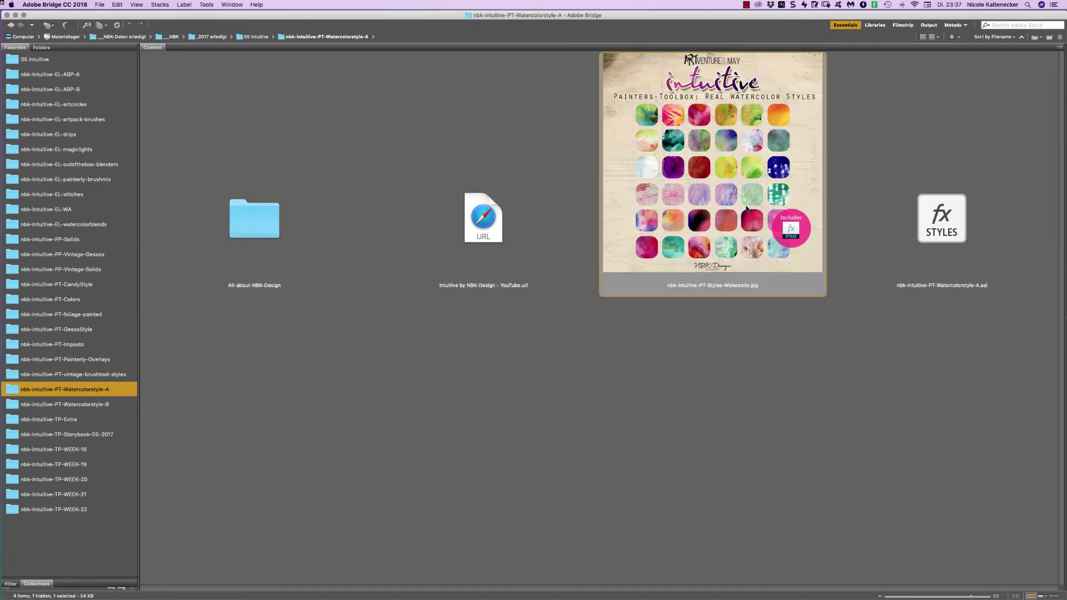
key(space)
key(space)
key(space)
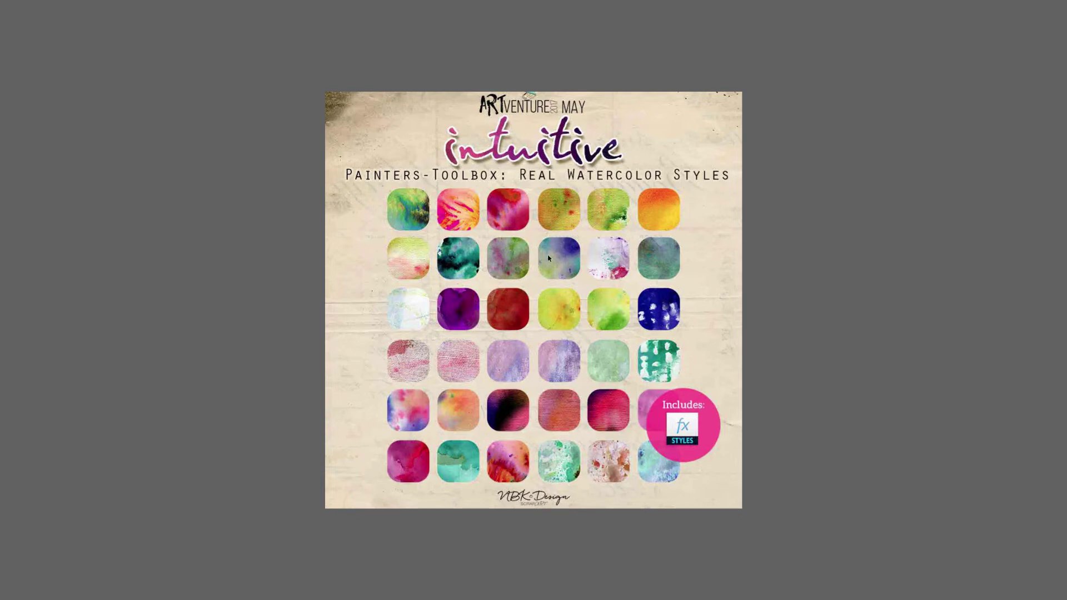
key(space)
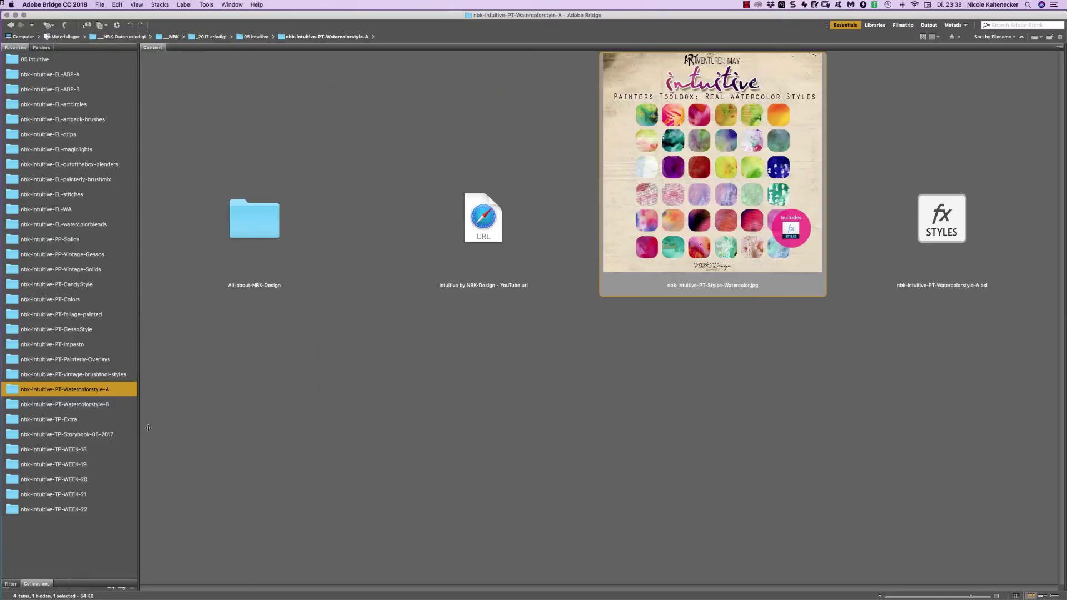
Load nbk-intuitive-PT-Watercolorstyle-B.asl into Photoshop and detach the Styles panel from its panel group.
click(120, 405)
double_click(469, 233)
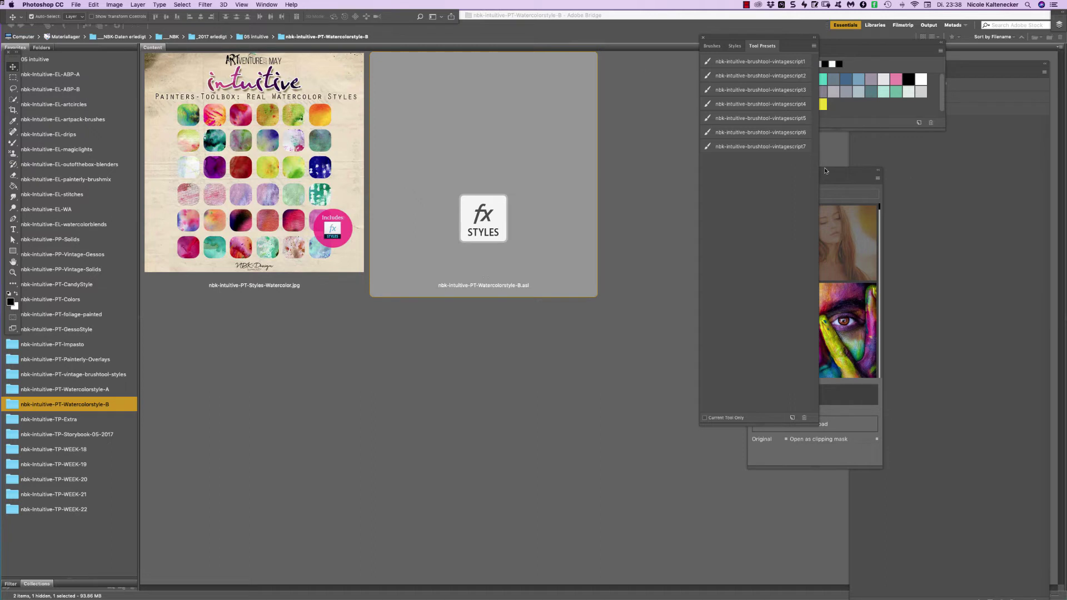
mouse_move(734, 44)
mouse_down()
mouse_move(722, 183)
mouse_move(680, 263)
mouse_move(777, 207)
mouse_up()
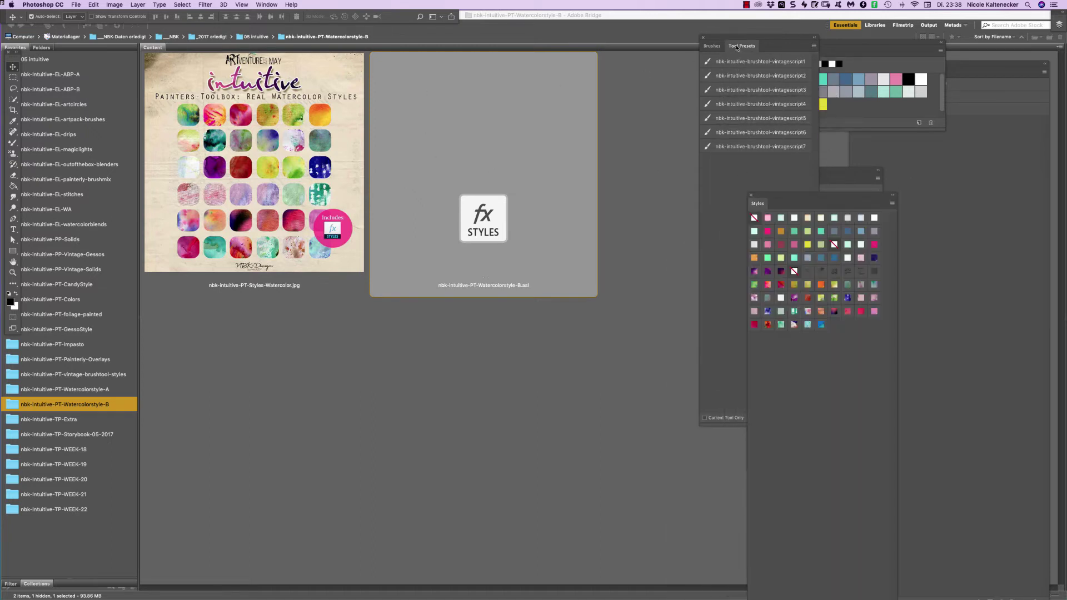
Display the loaded styles as large thumbnails and move the Styles panel up so the full set fits on screen.
click(893, 203)
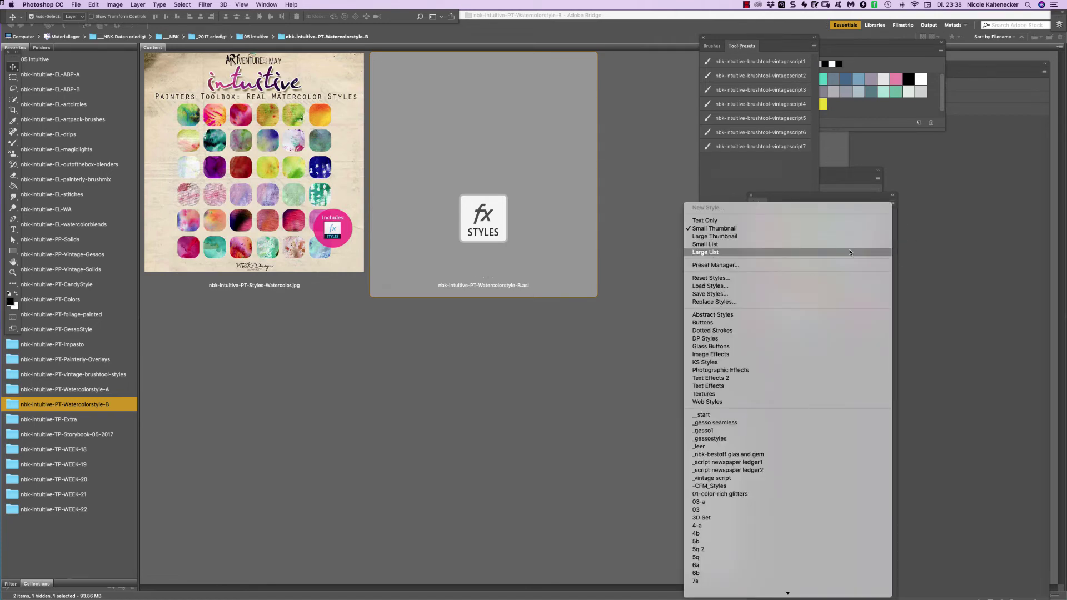
click(849, 251)
click(892, 203)
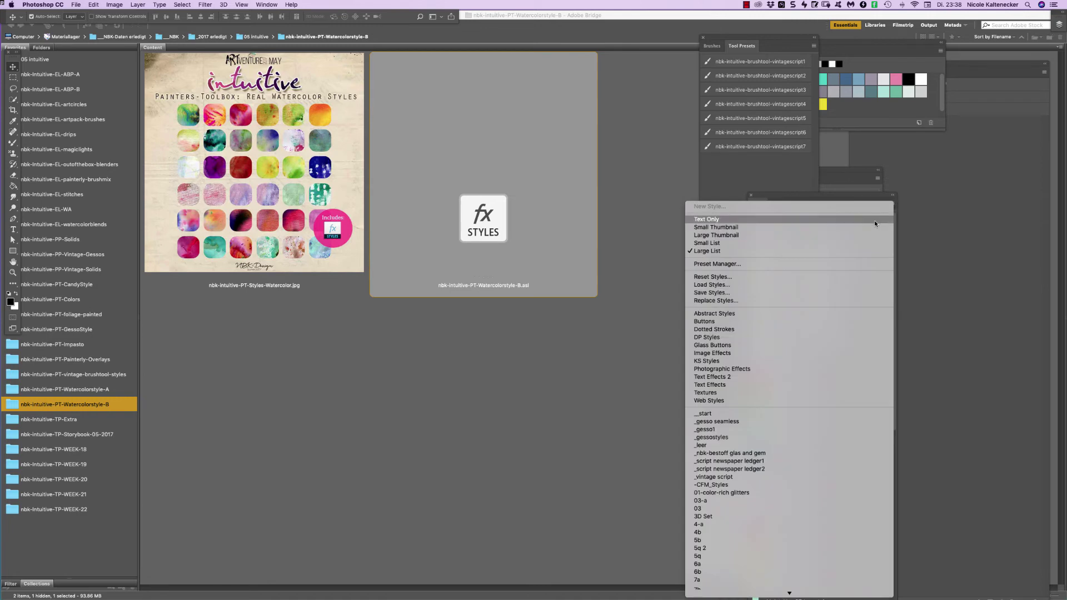
click(866, 234)
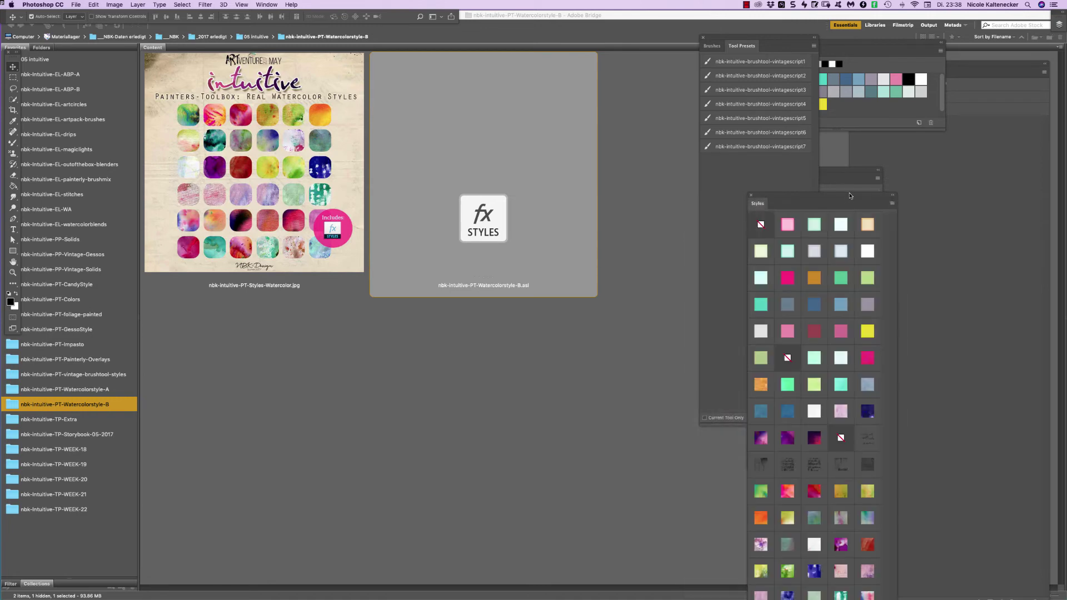
drag(847, 198, 900, 24)
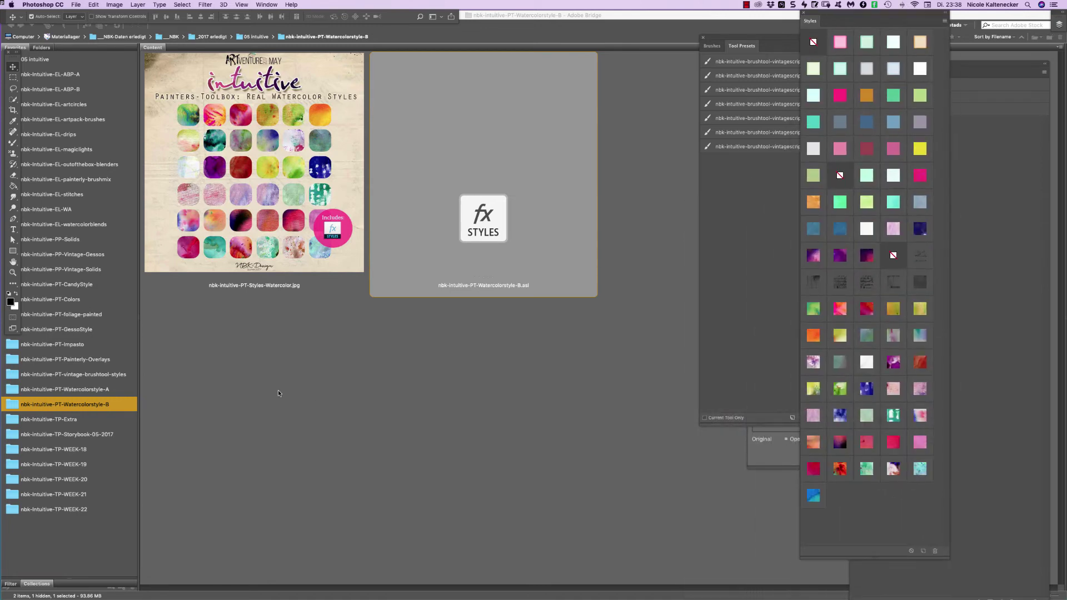
Return to Bridge and look through the nbk-intuitive-EL-watercolorblends and nbk-intuitive-EL-WA folders.
click(160, 428)
click(105, 419)
click(109, 400)
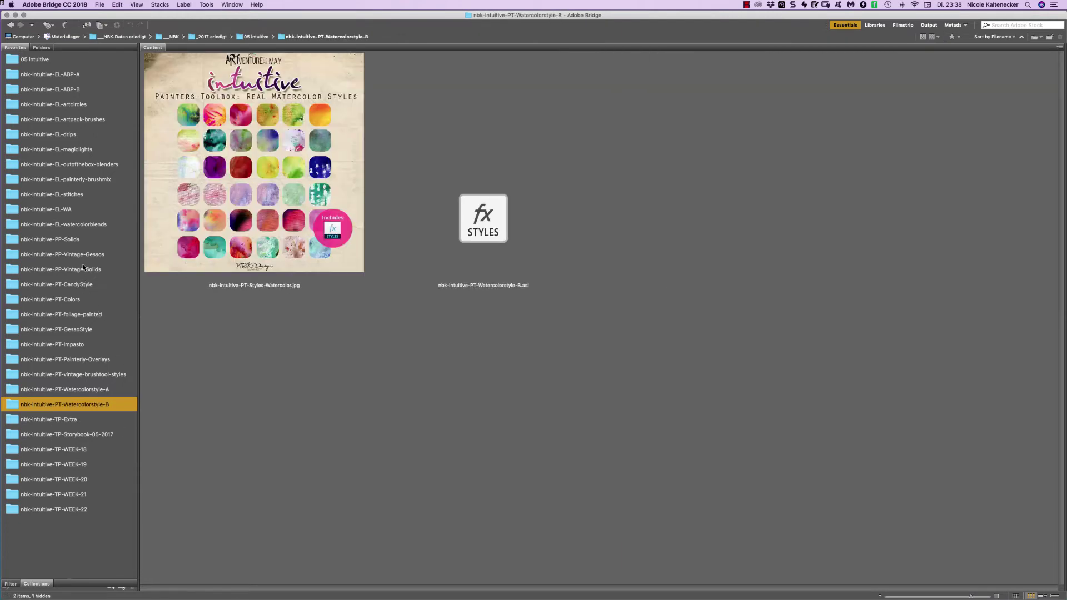
click(84, 221)
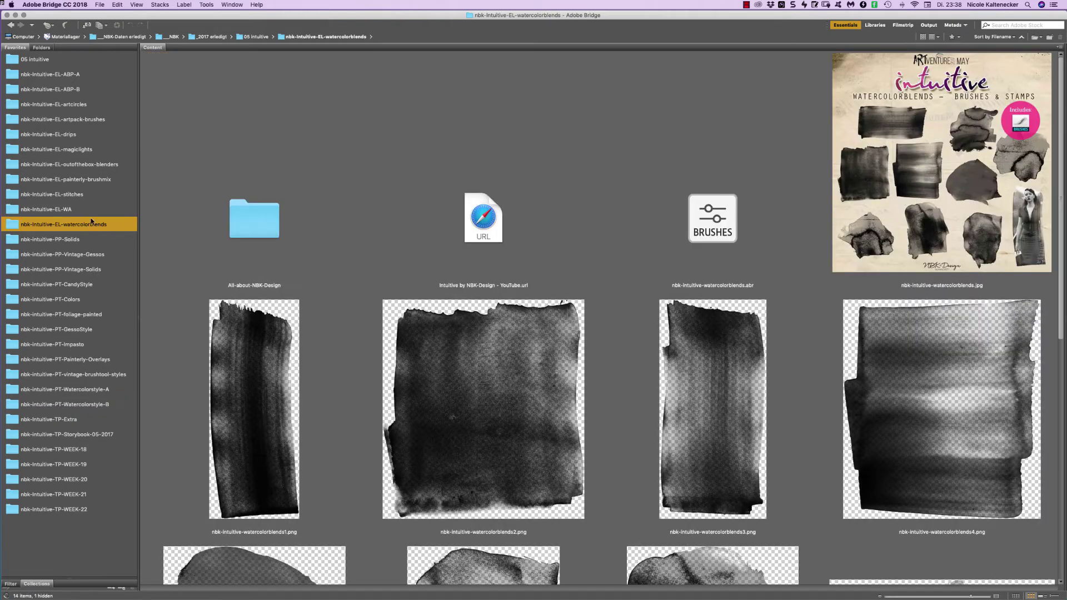
click(87, 210)
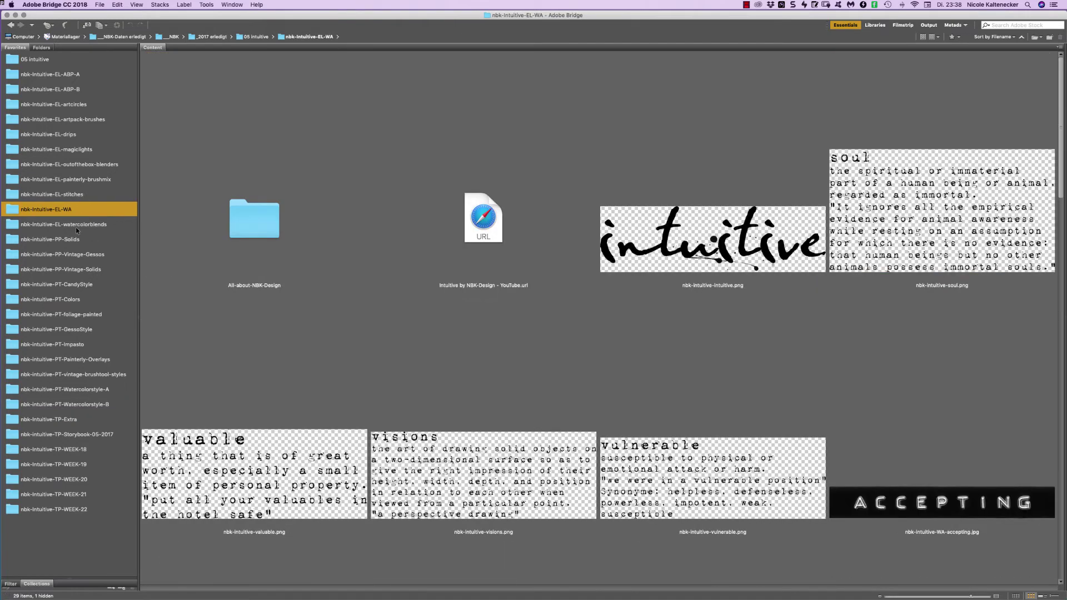
Open the white paper nbk-intuitive-PP-Solids11.jpg from the PP-Solids folder in Photoshop and move its window toward the middle of the workspace.
click(106, 242)
click(274, 373)
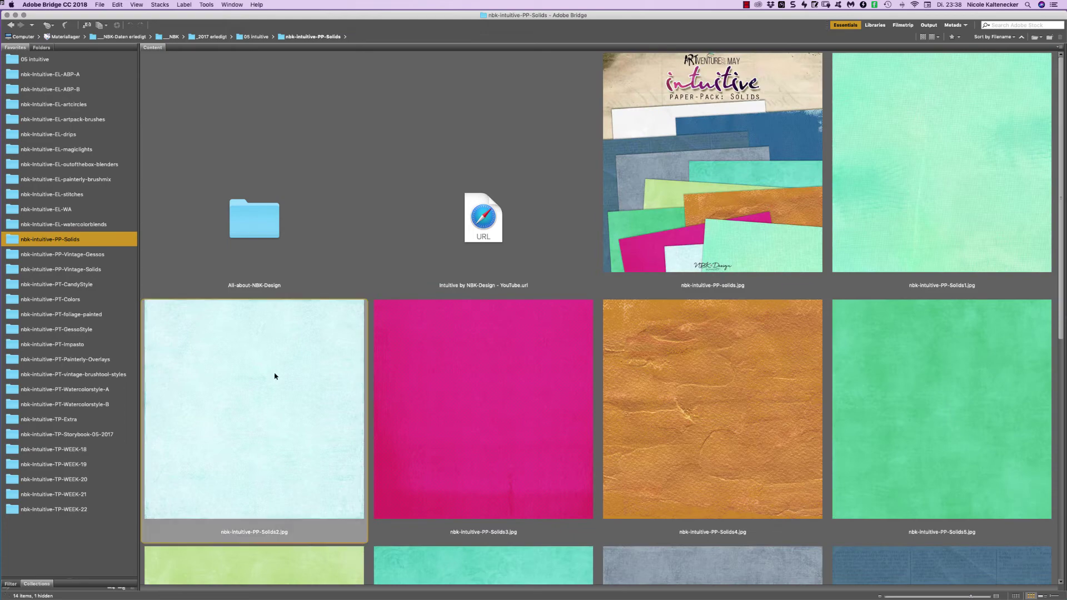
scroll(675, 388, down, 8)
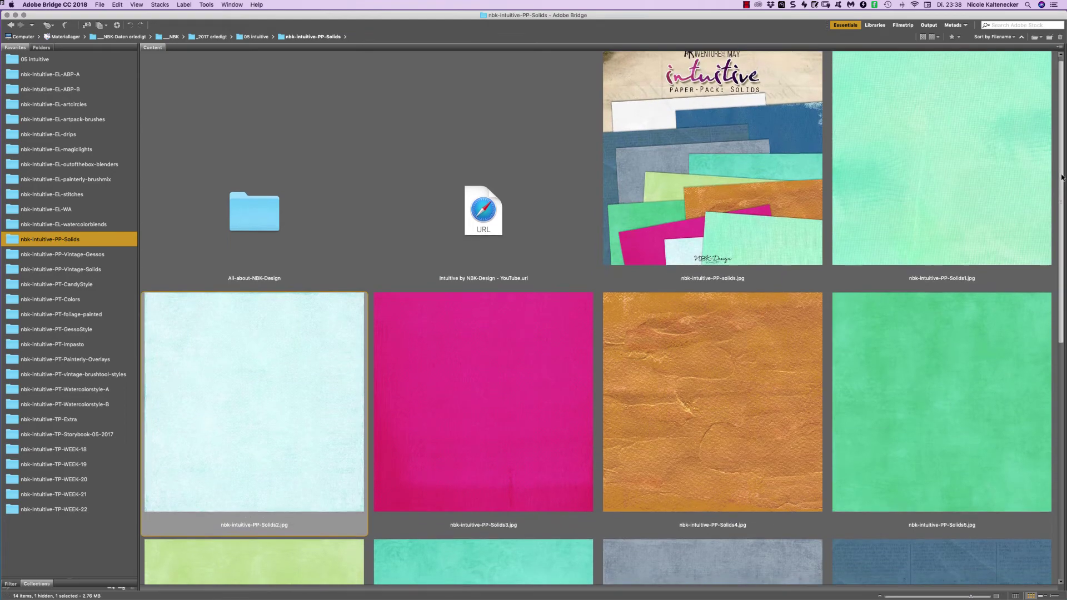
double_click(536, 442)
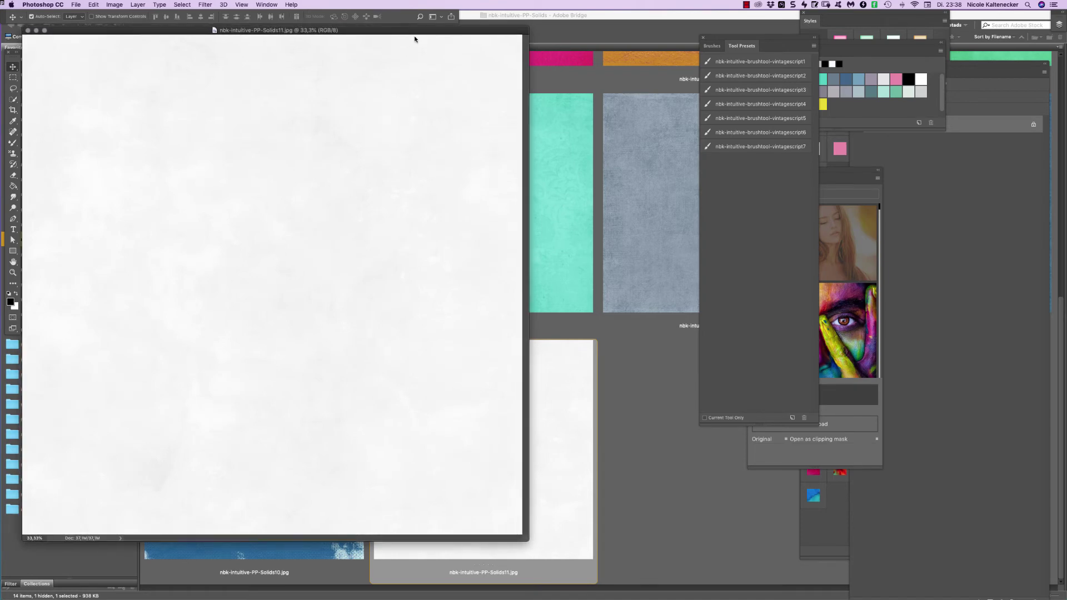
drag(416, 28, 606, 94)
Open nbk-intuitive-painterly-brushmix3.PNG from the EL-painterly-brushmix folder, copy its painted frame onto the Solids11 paper, and close the source image.
click(103, 185)
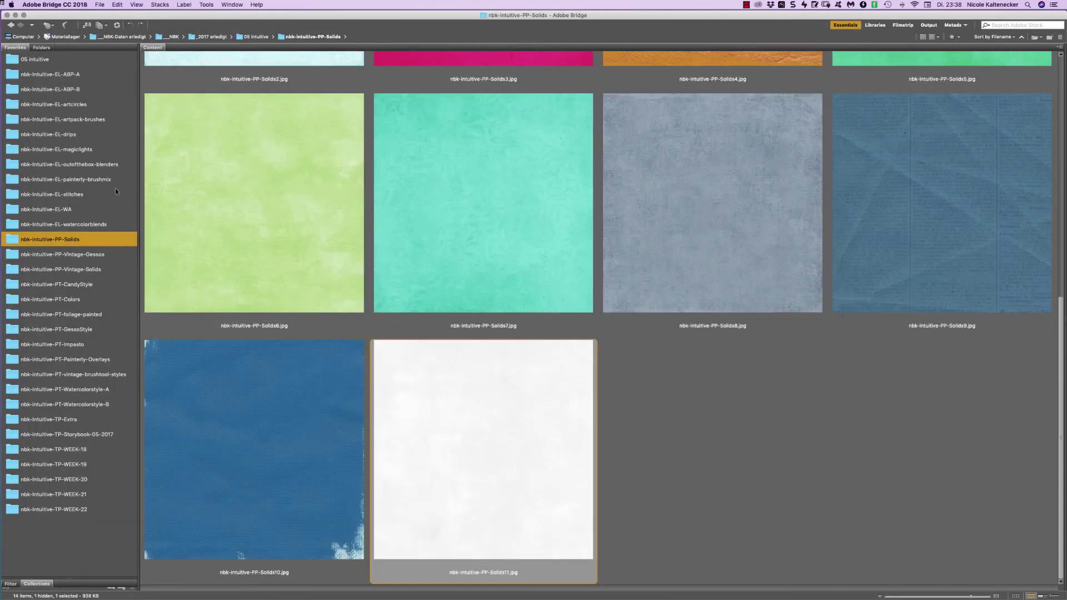
click(102, 186)
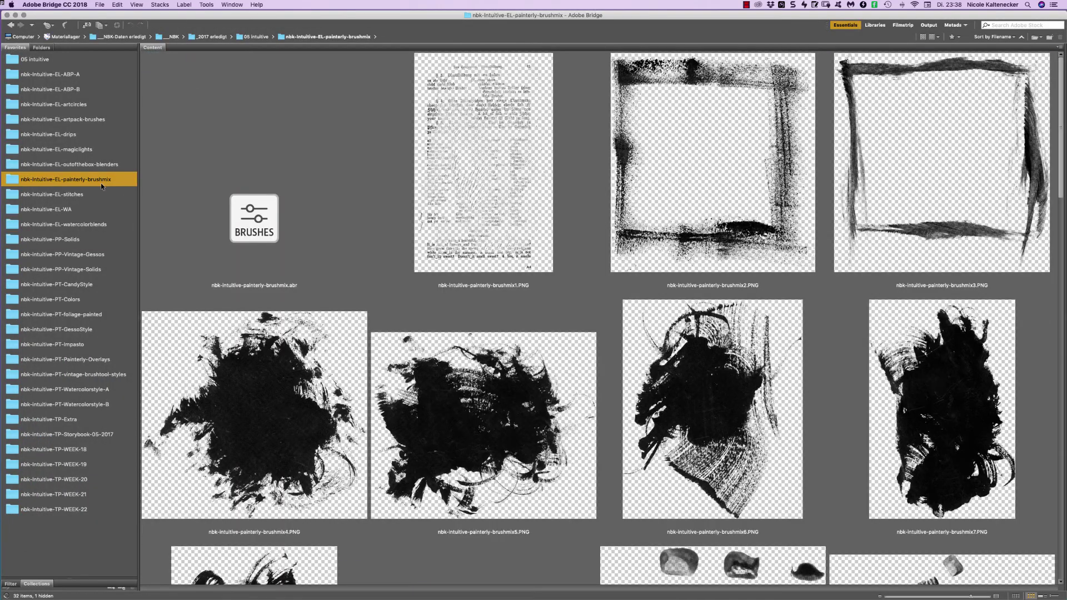
double_click(1033, 162)
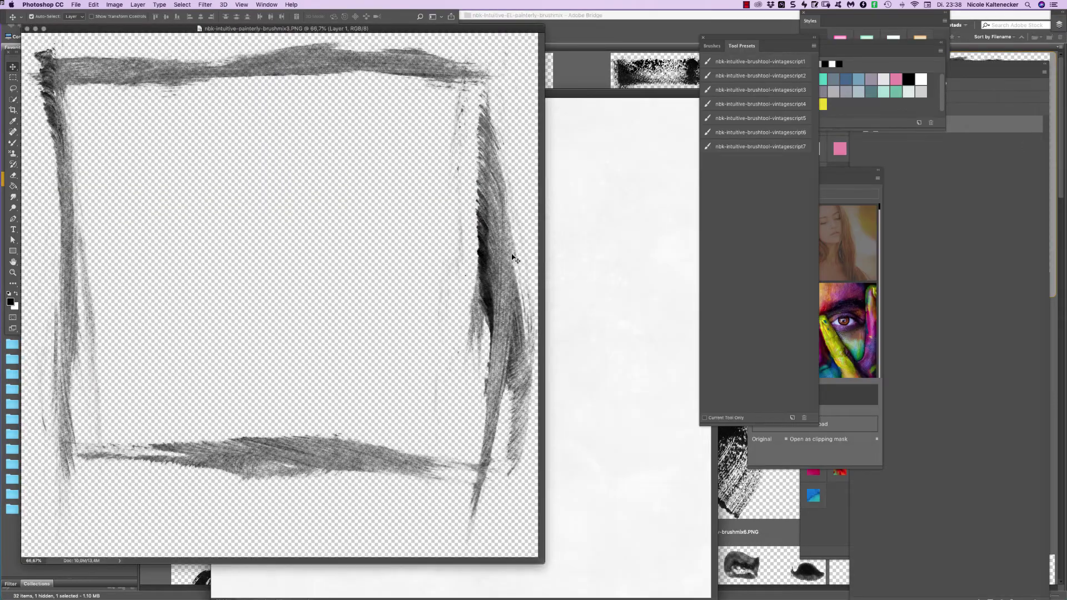
mouse_move(515, 259)
mouse_down()
mouse_move(543, 240)
mouse_move(567, 255)
mouse_move(538, 343)
mouse_up()
key(super+w)
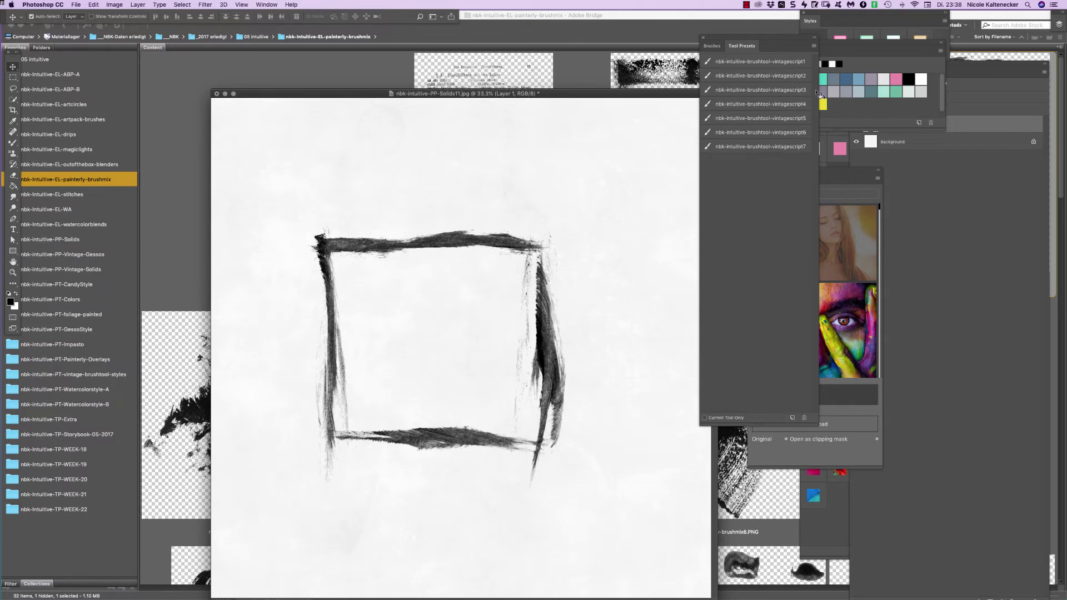
Move the Pixabay panel clear of the style thumbnails and try several styles on the painted frame, finishing with a black script-text pattern.
drag(850, 170, 928, 237)
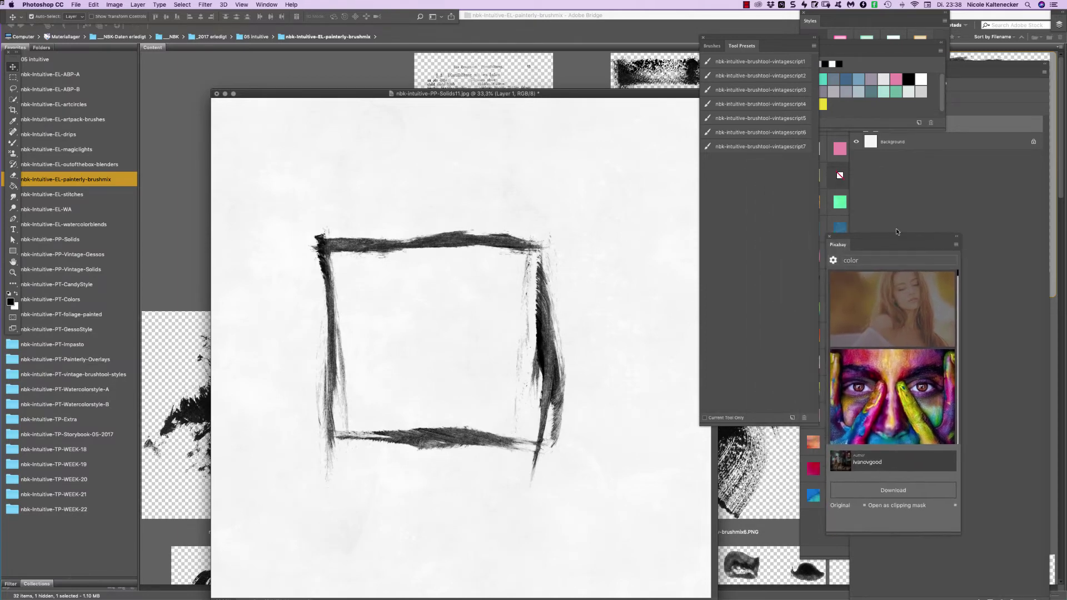
click(839, 201)
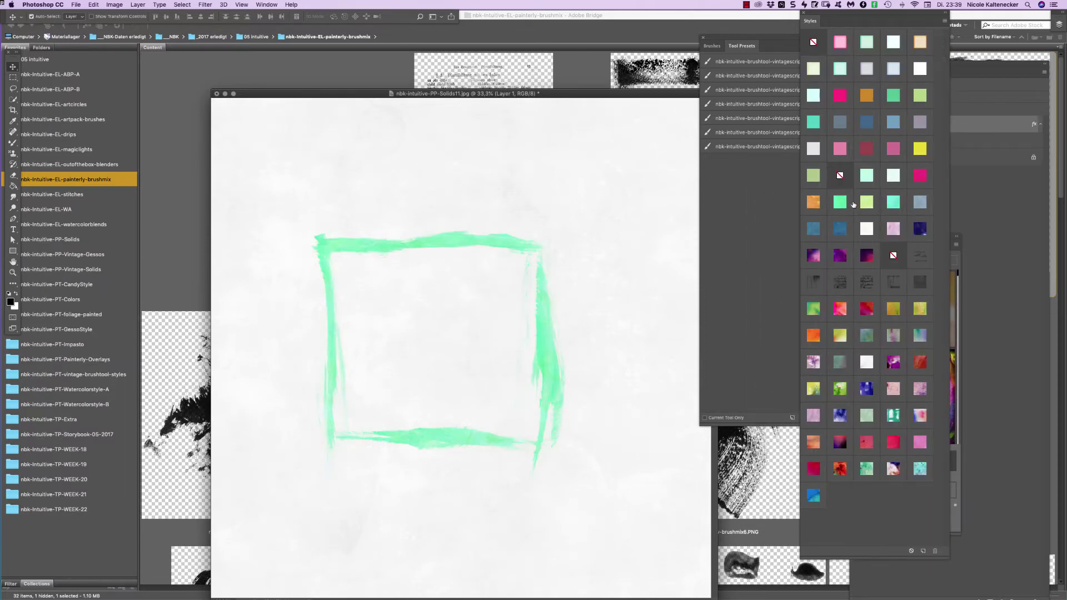
click(847, 282)
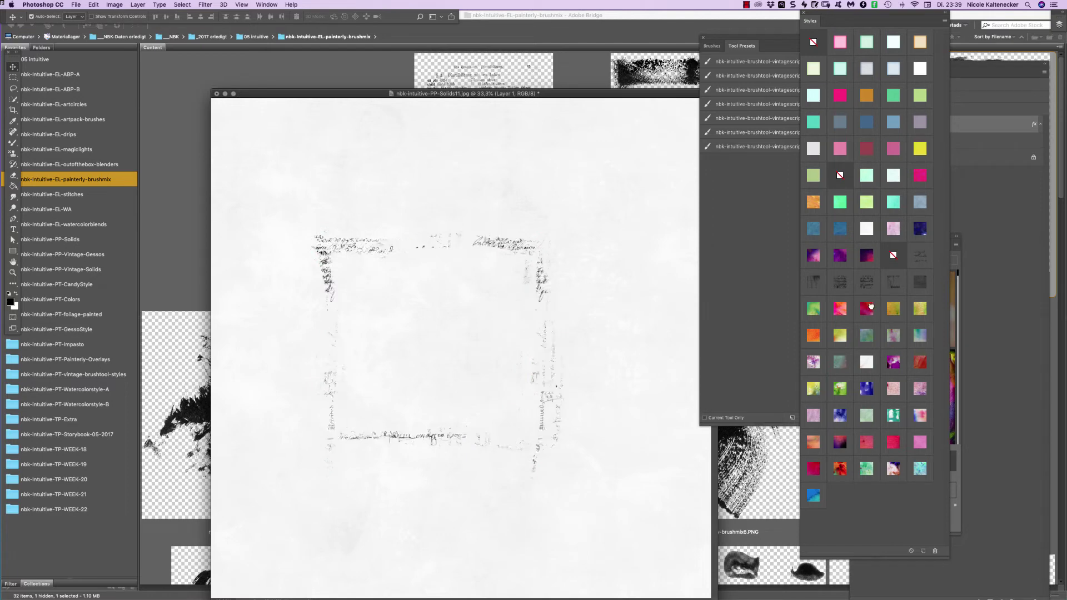
click(870, 307)
click(867, 278)
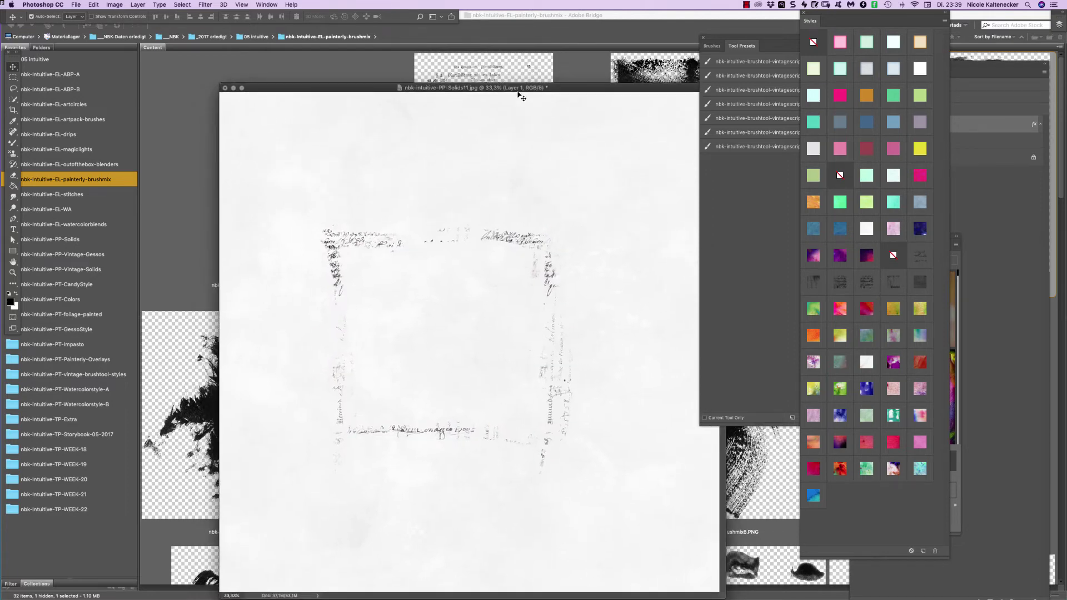
Copy the black paint blotch from nbk-intuitive-painterly-brushmix4.PNG onto the Solids11 paper and place its layer beneath the frame layer.
click(186, 209)
click(290, 409)
double_click(289, 408)
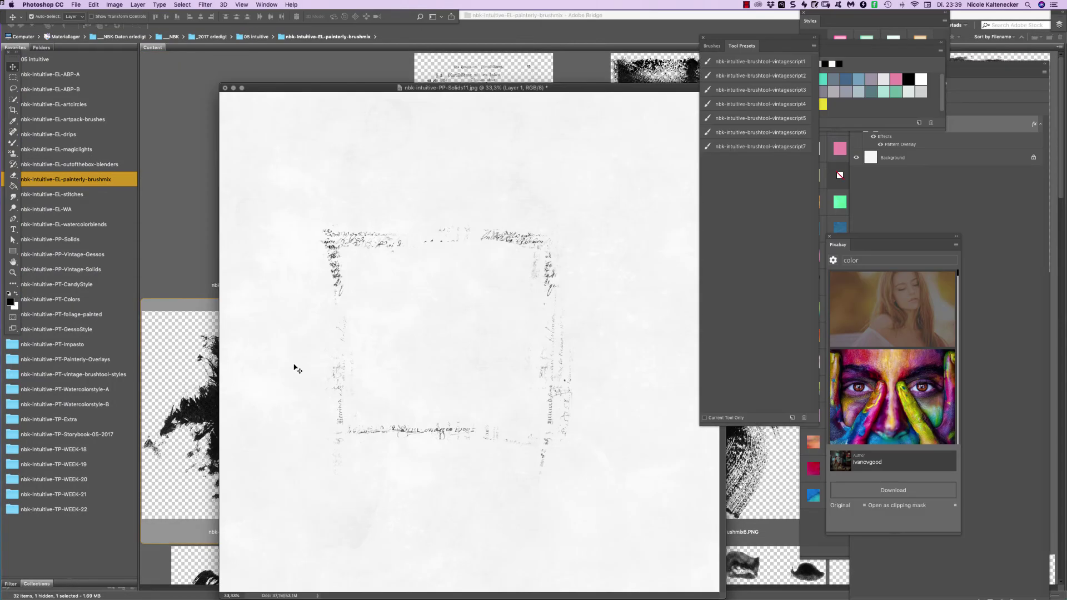
mouse_move(289, 408)
mouse_down()
mouse_move(604, 318)
mouse_move(467, 393)
mouse_move(498, 401)
mouse_up()
double_click(977, 121)
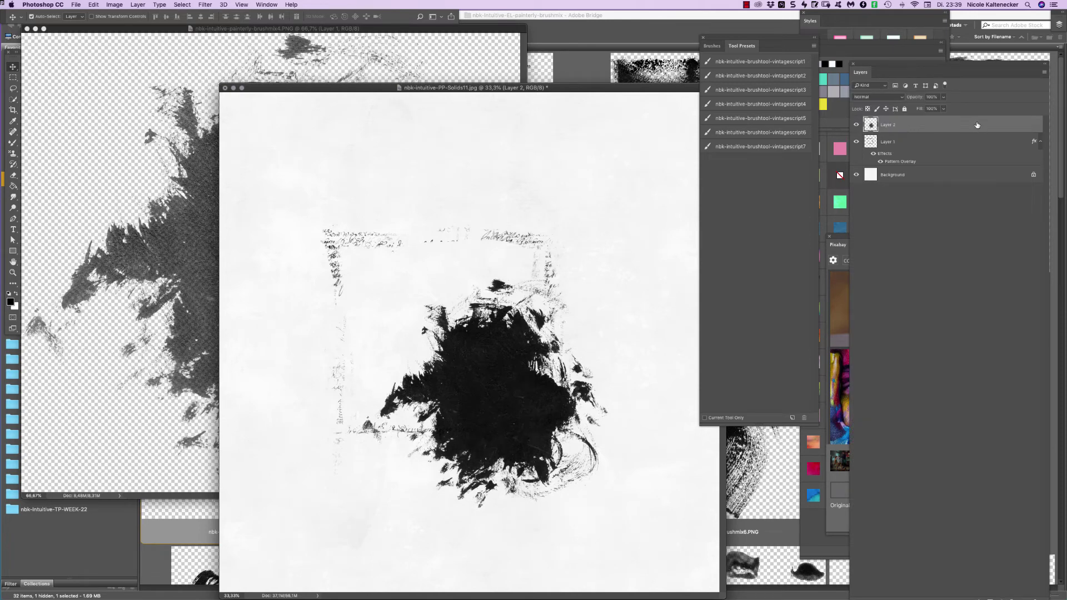
click(1003, 253)
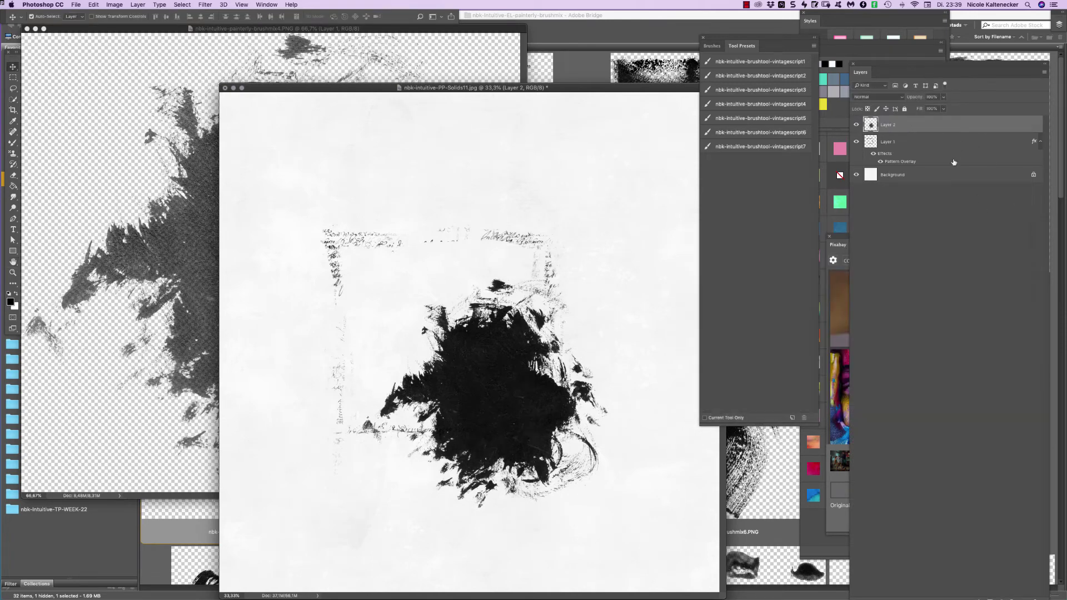
drag(927, 118, 900, 167)
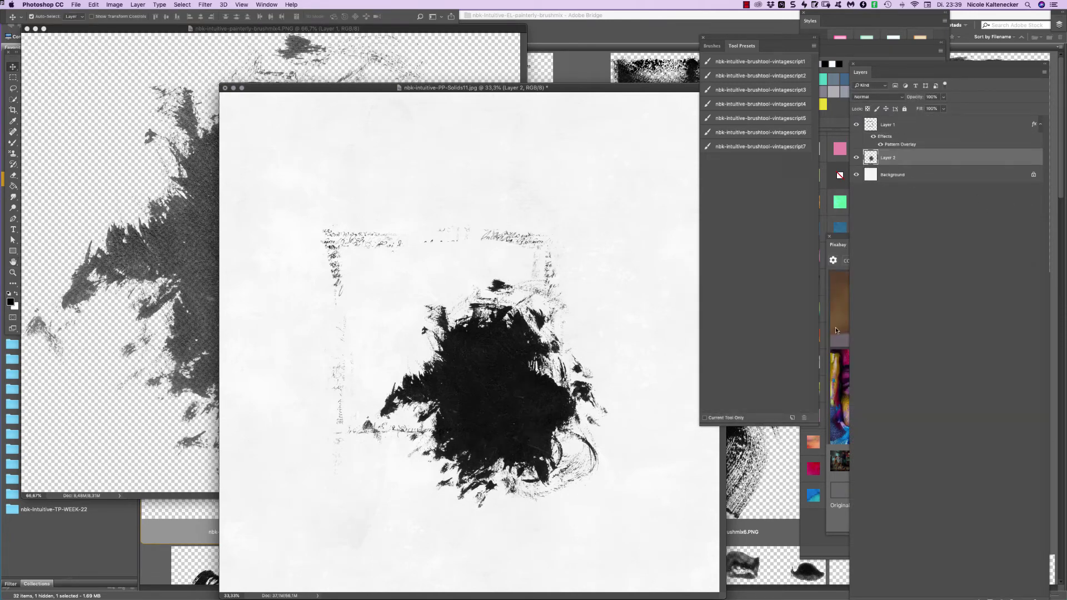
Bring the full set of styles into view beside the layers and try watercolor styles on the blotch, finishing with the crimson one.
drag(854, 13, 763, 13)
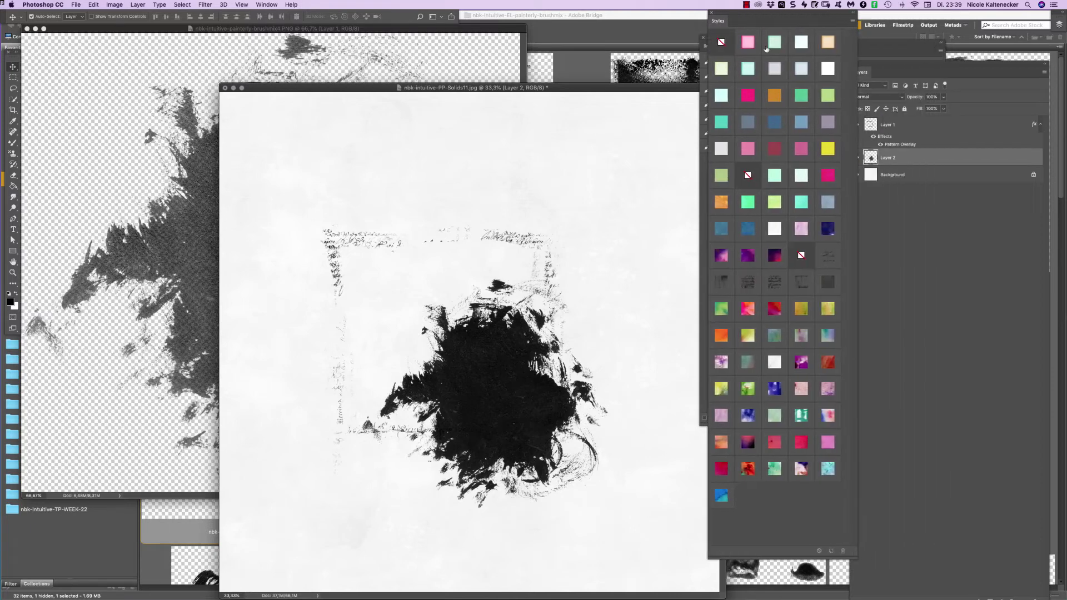
click(803, 360)
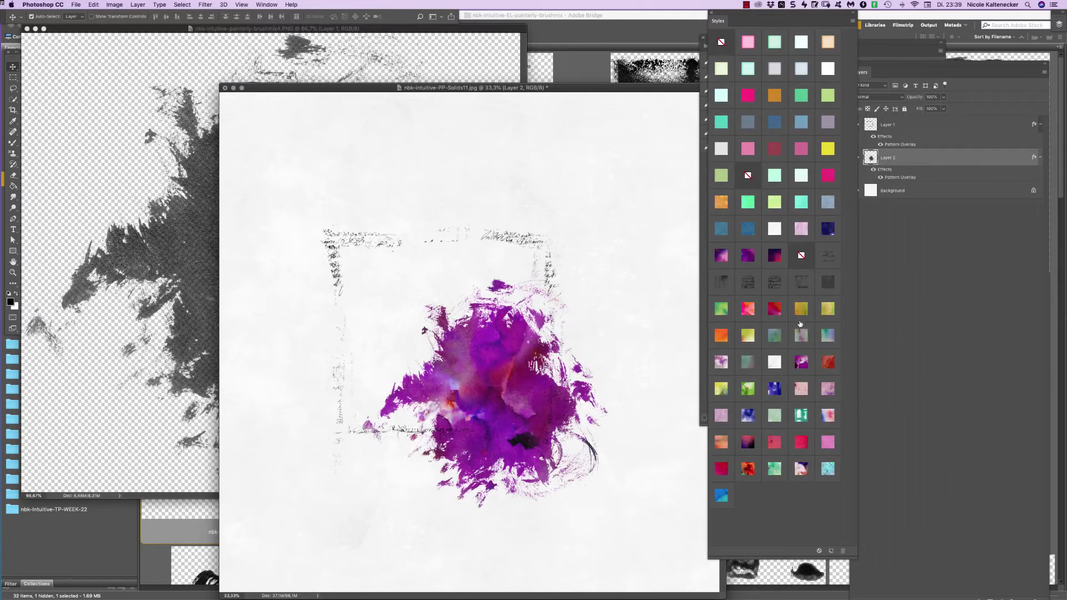
click(798, 332)
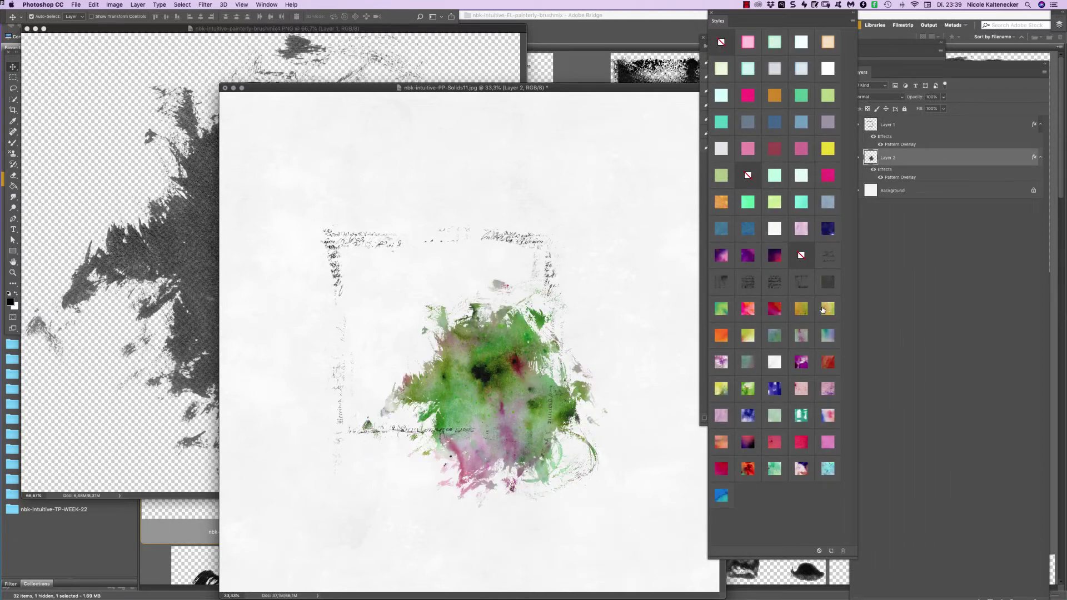
click(823, 310)
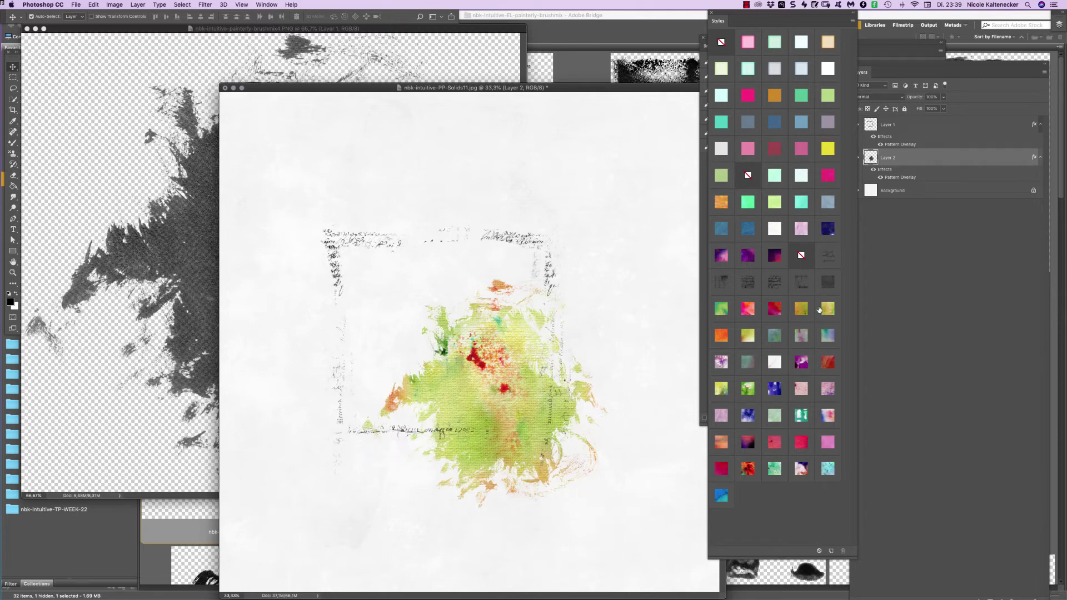
click(778, 308)
Close the brushmix4 image and copy the paint dabs from nbk-intuitive-painterly-brushmix10.PNG onto the Solids11 paper over the blotch.
click(98, 360)
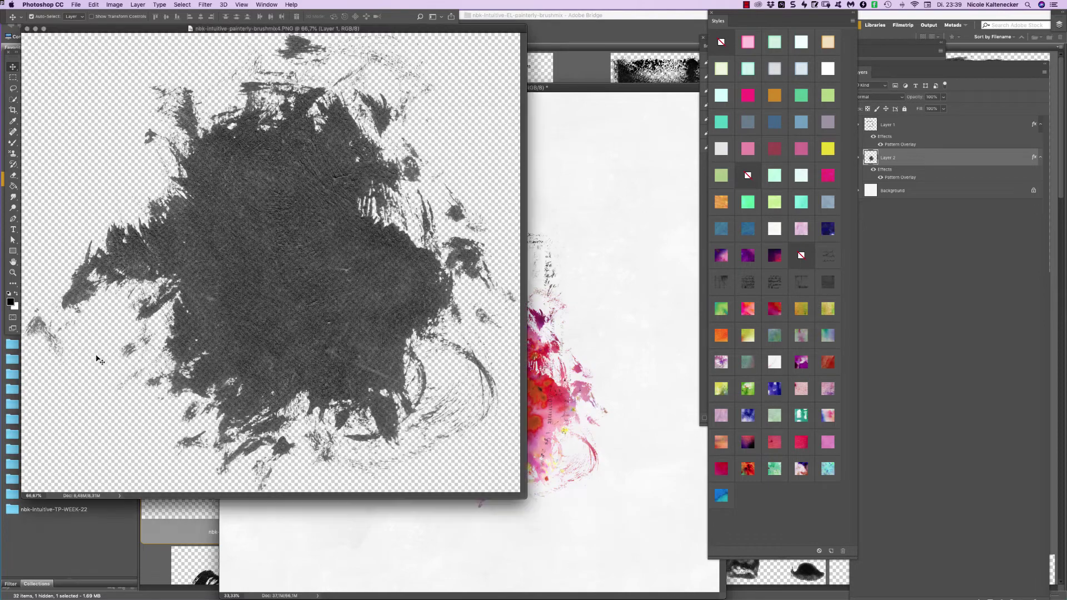
key(super+w)
click(159, 434)
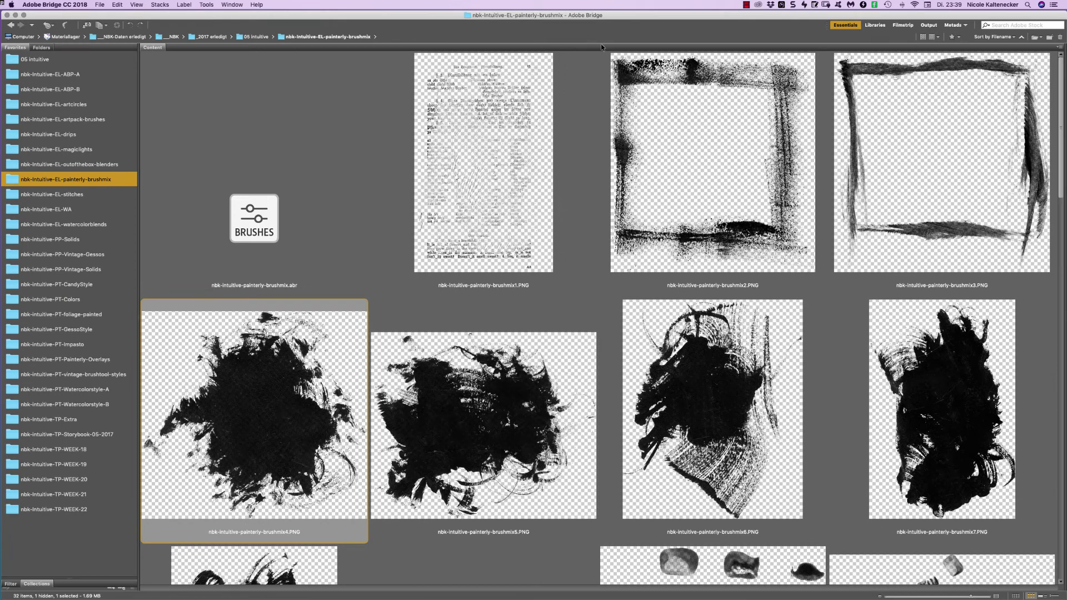
scroll(601, 47, down, 5)
double_click(699, 321)
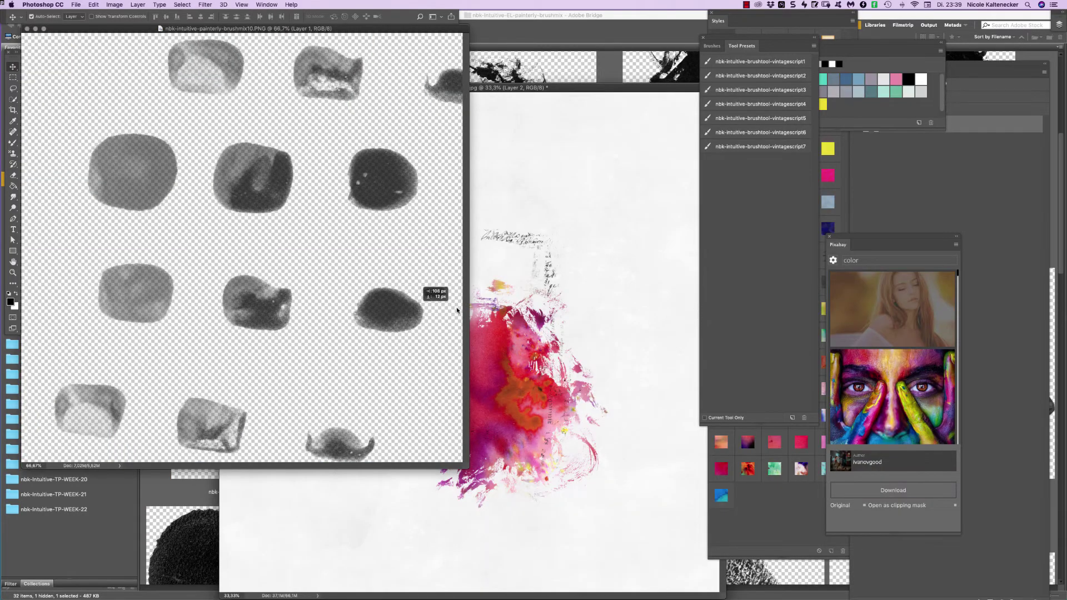
mouse_move(456, 310)
mouse_down()
mouse_move(561, 321)
mouse_move(595, 462)
mouse_up()
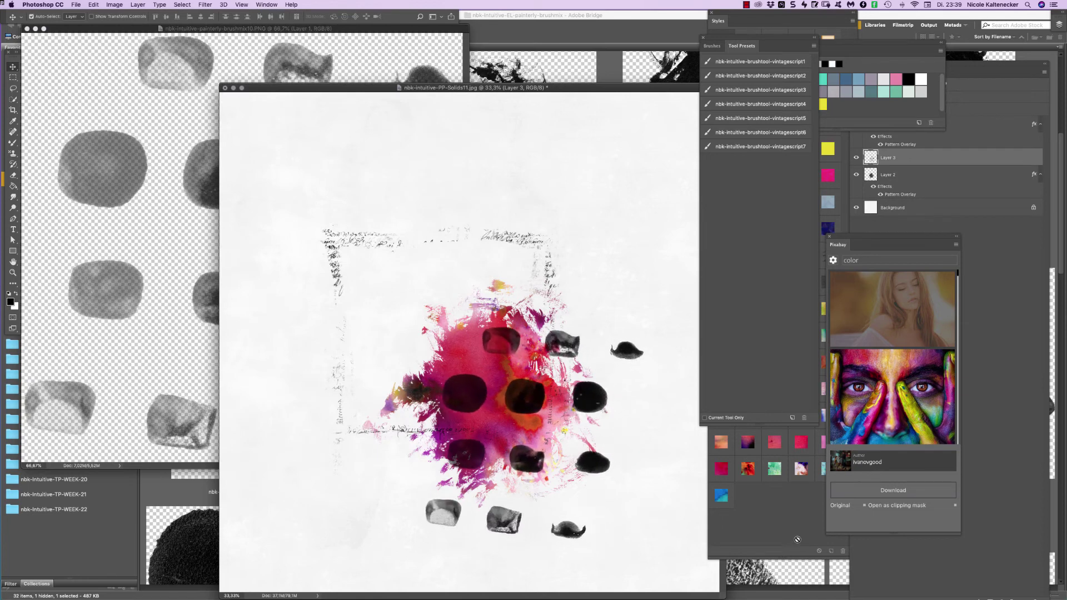
Try pink, golden, orange, green, ochre and purple styles on the paint dabs, finishing with the dark blue watercolor style.
click(775, 443)
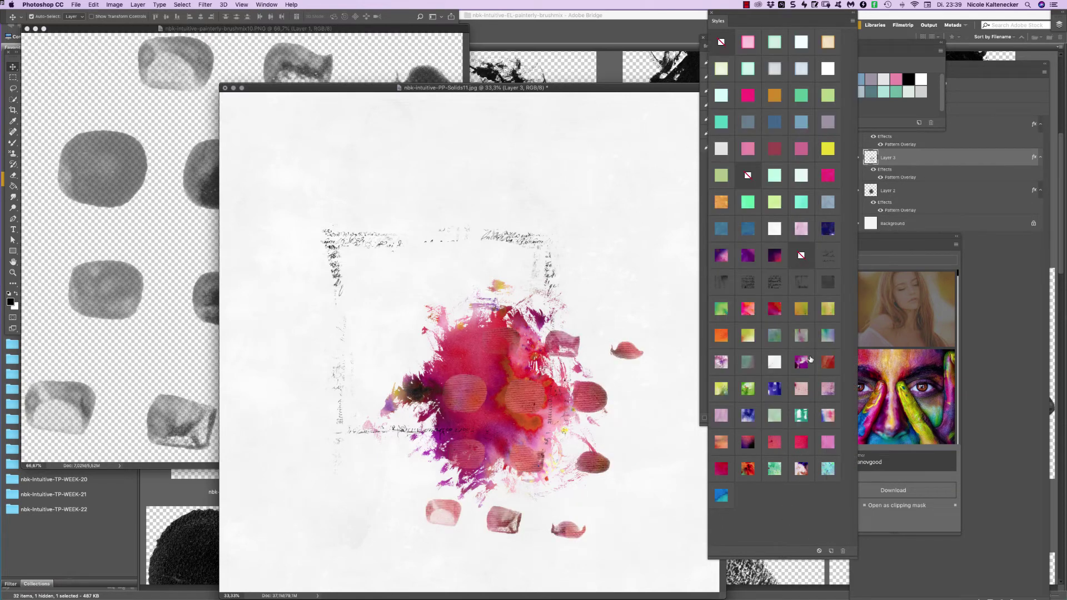
click(802, 308)
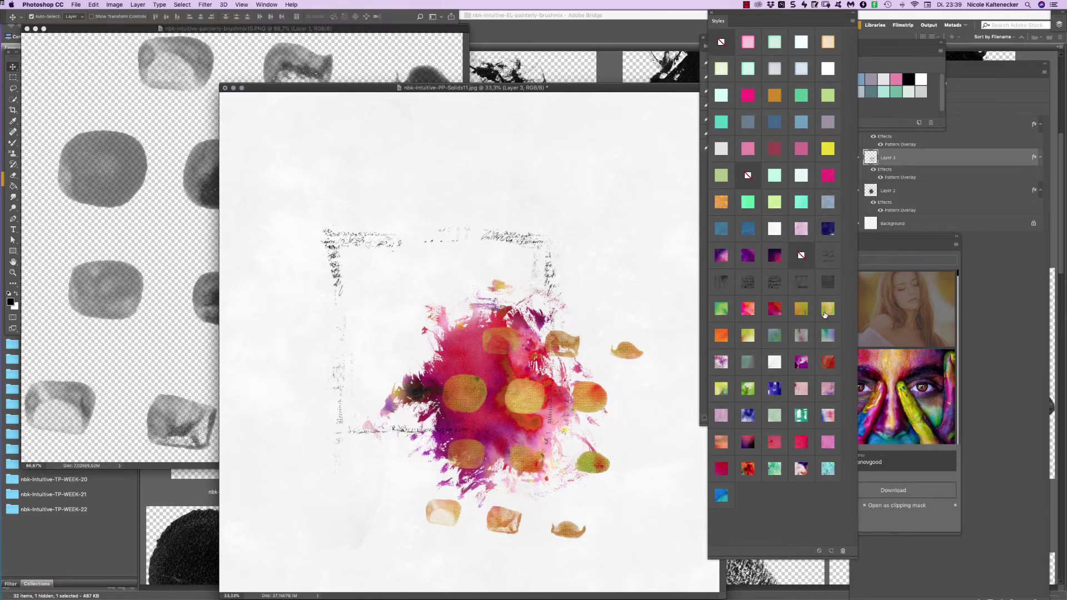
click(824, 314)
click(722, 201)
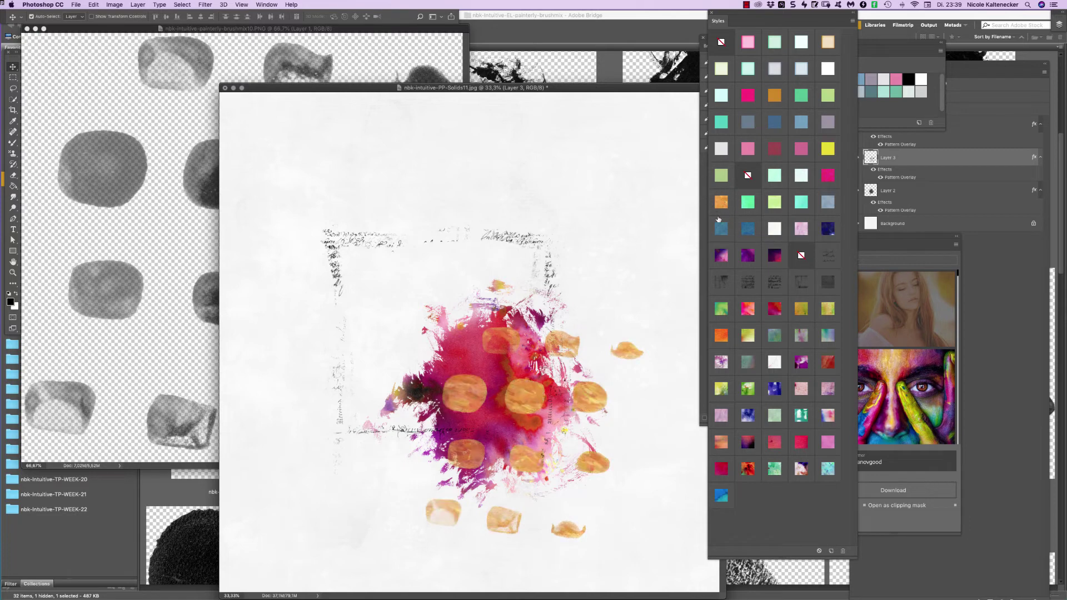
click(748, 201)
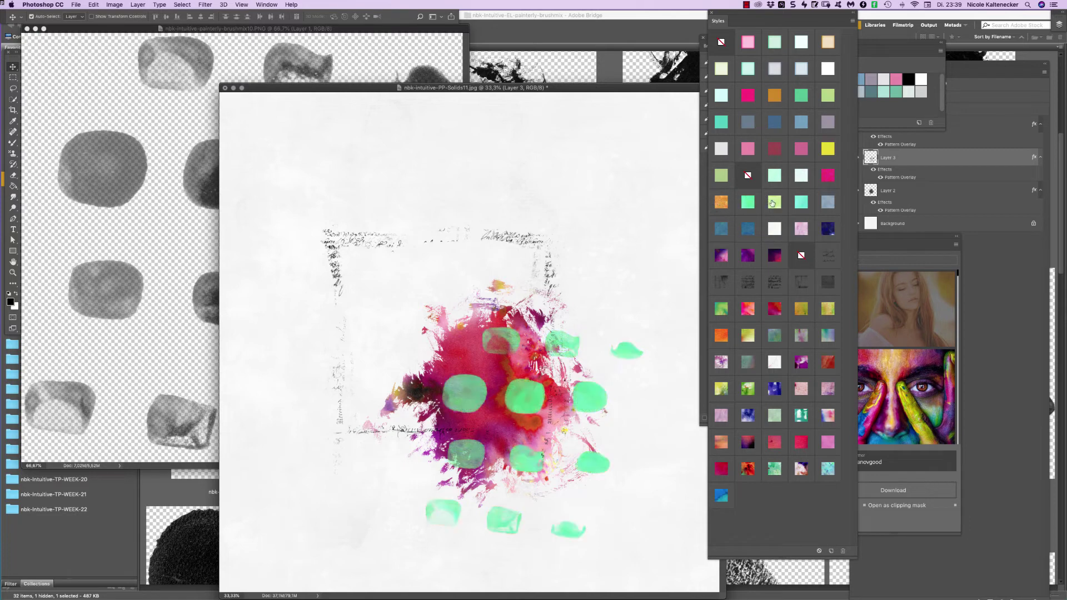
click(774, 95)
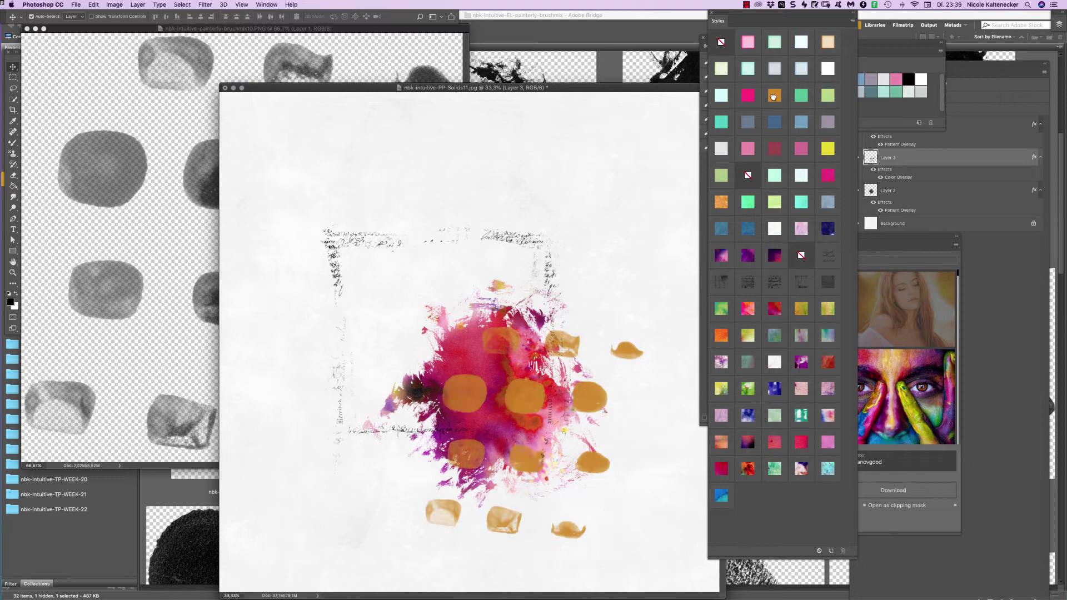
click(775, 227)
click(774, 257)
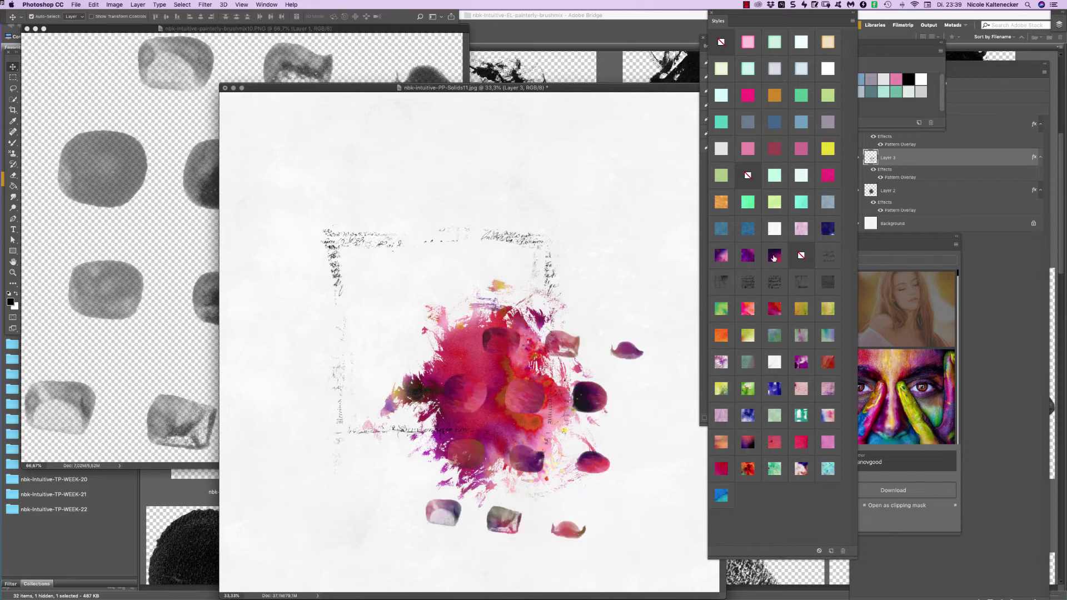
click(809, 235)
click(830, 230)
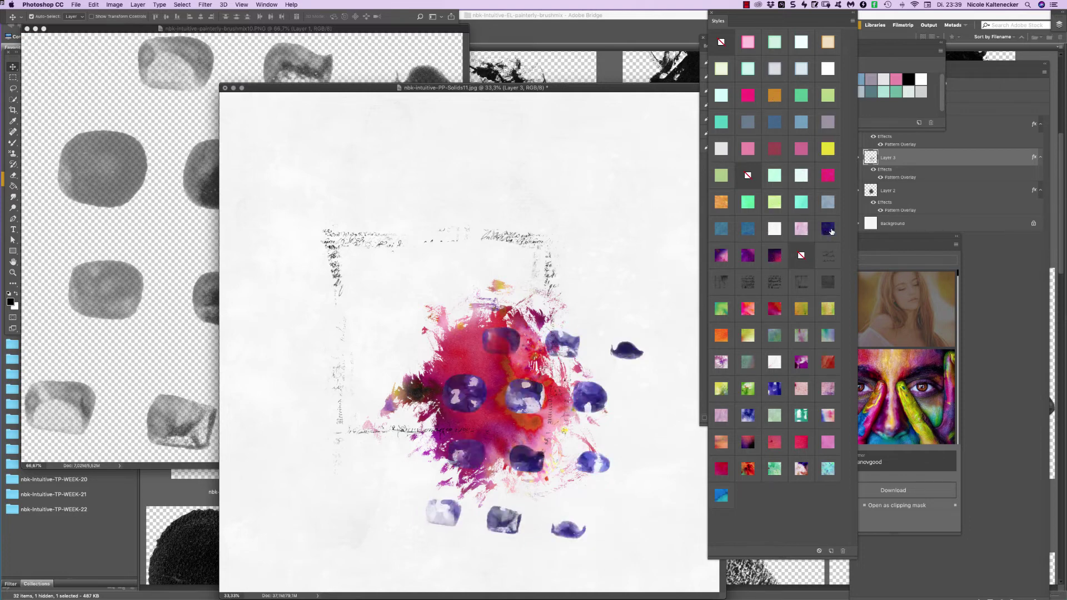
Close the brushmix10 image and copy the orange paper nbk-intuitive-PP-Solids4.jpg from the PP-Solids folder over the Solids11 artwork.
click(109, 320)
key(super+w)
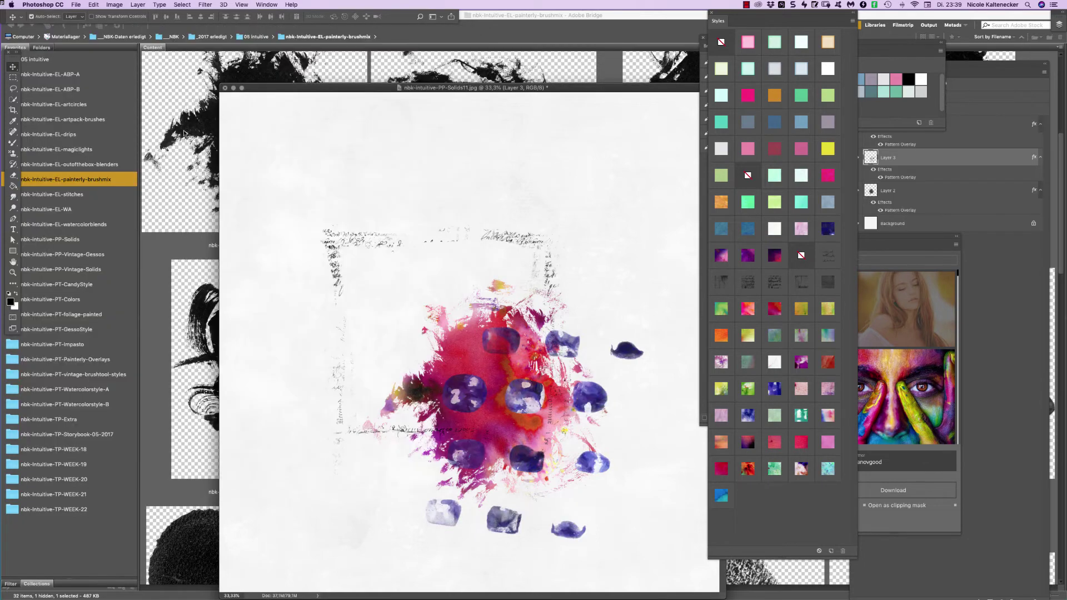
click(180, 202)
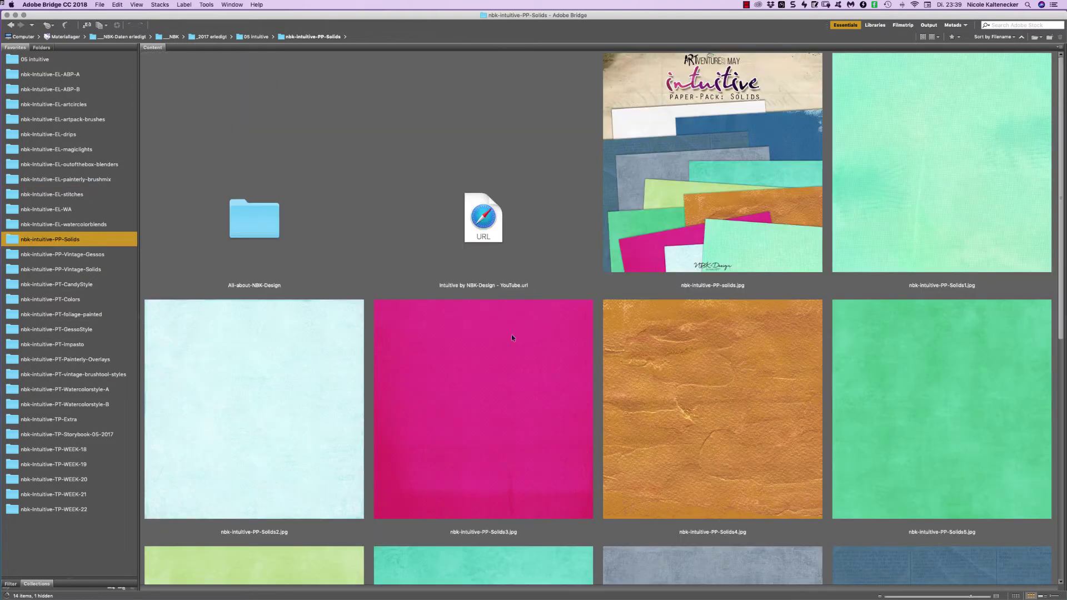
double_click(769, 411)
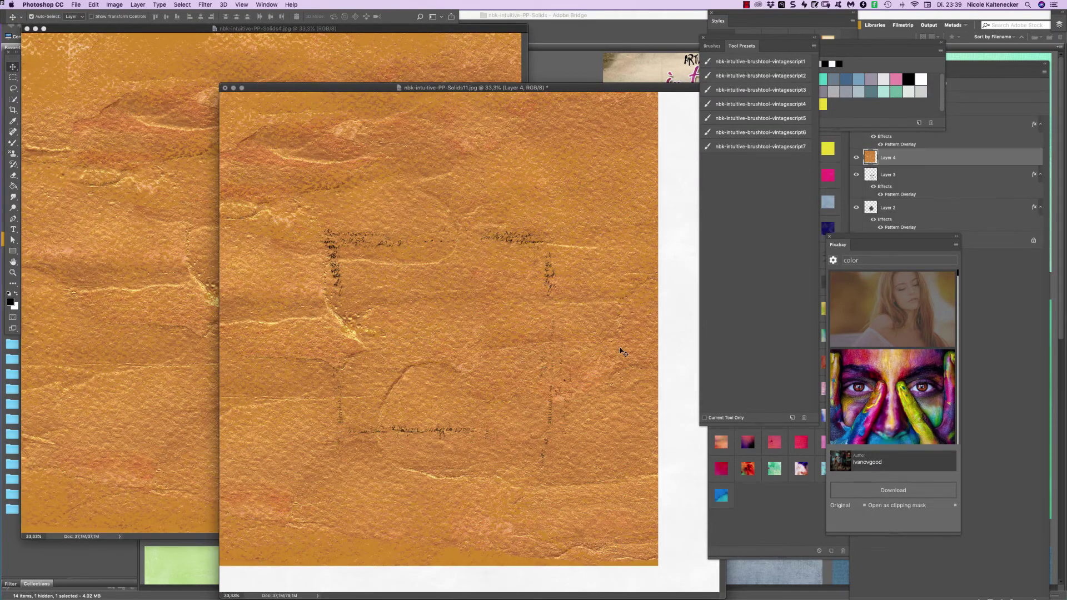
mouse_move(563, 324)
mouse_down()
mouse_move(635, 368)
mouse_move(606, 367)
mouse_move(553, 335)
mouse_up()
drag(584, 177, 653, 173)
drag(634, 86, 574, 79)
Clear the layer style from the paint dabs on Layer 3.
click(927, 177)
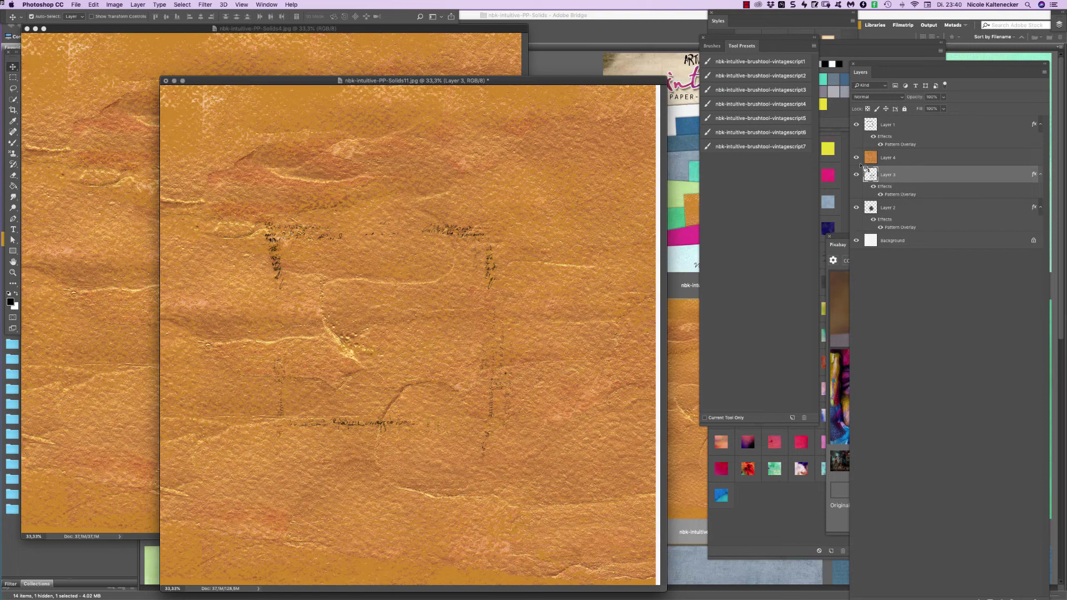
click(774, 548)
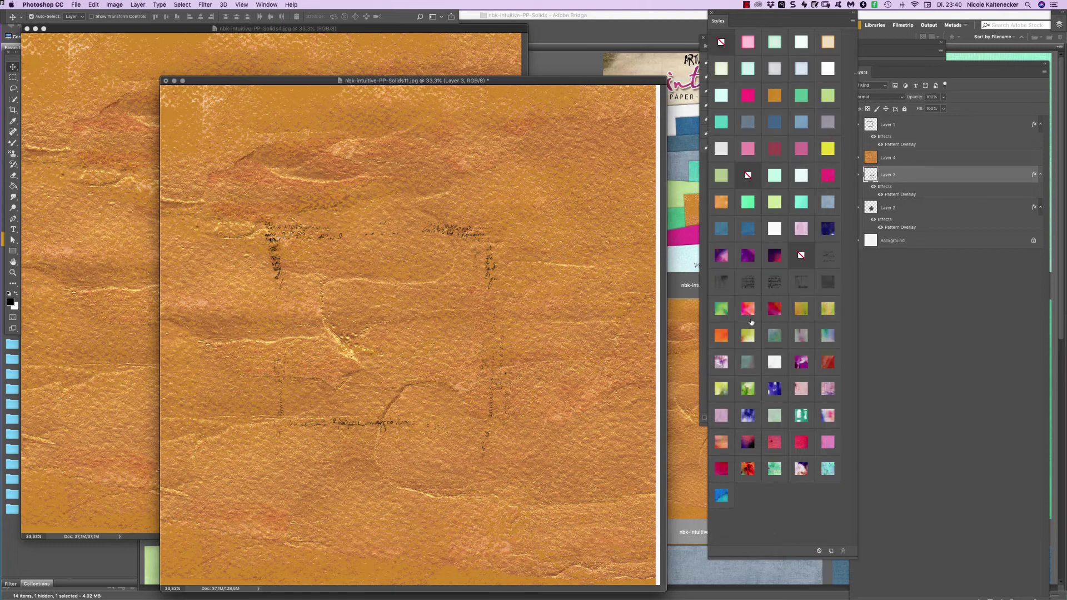
click(802, 253)
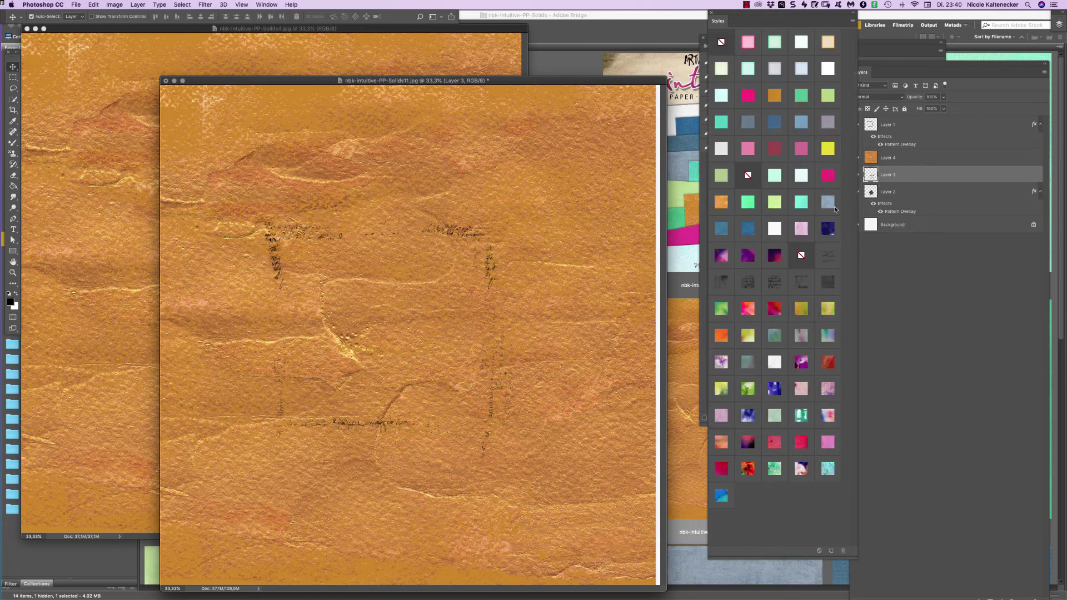
Clip the orange paper layer to the paint dabs layer and close the Solids4 source image.
click(894, 179)
click(889, 158)
key(super+alt+g)
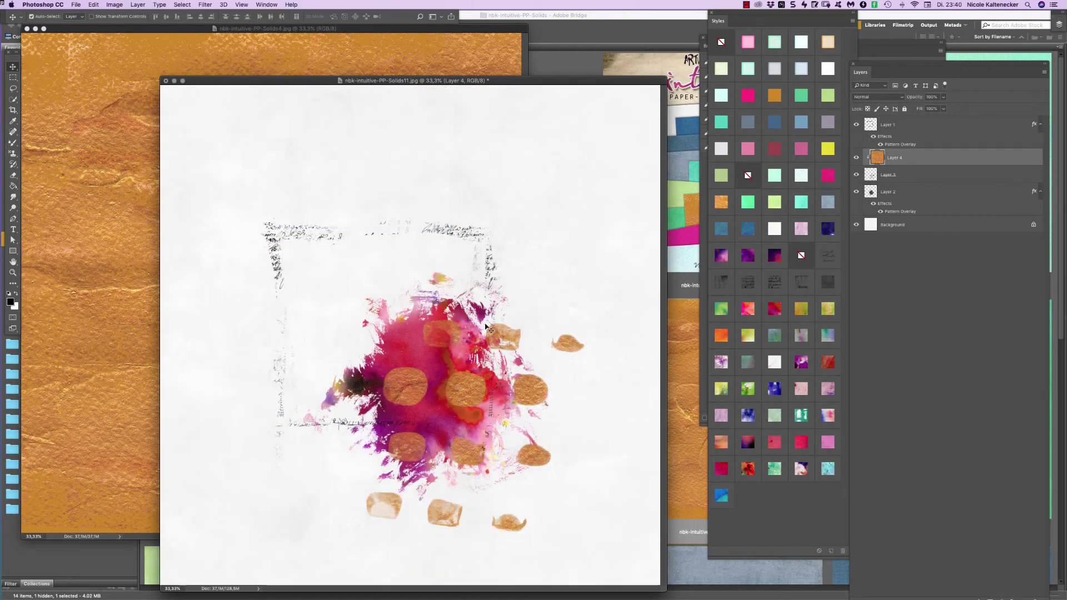
click(378, 30)
key(super+w)
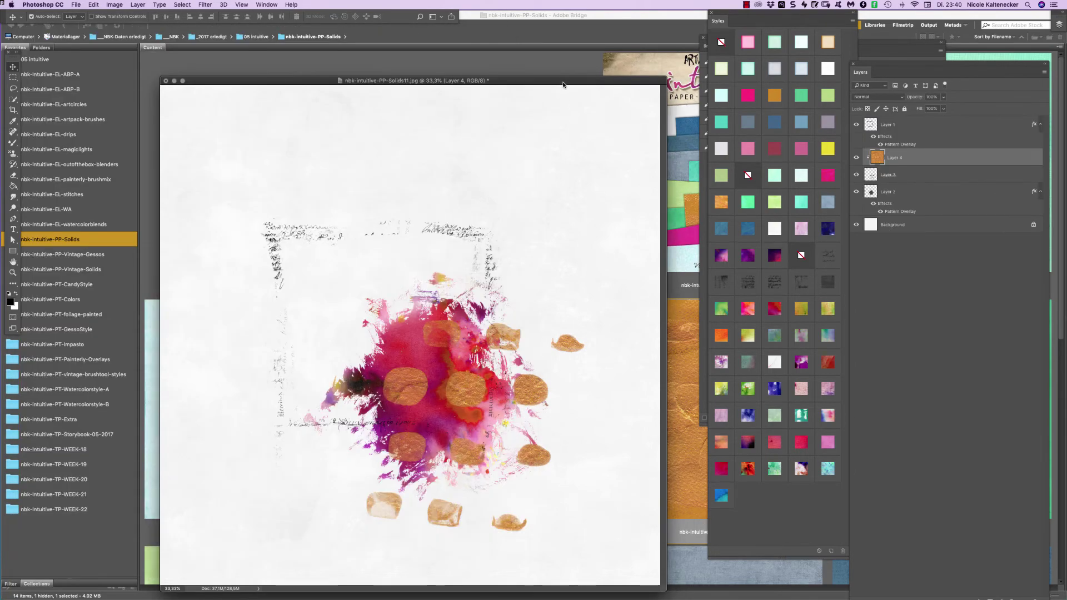
Open nbk-intuitive-PT-Painterly-Overlays2.png from the Painterly-Overlays folder in Bridge, copy the whole image and close it.
drag(561, 83, 558, 33)
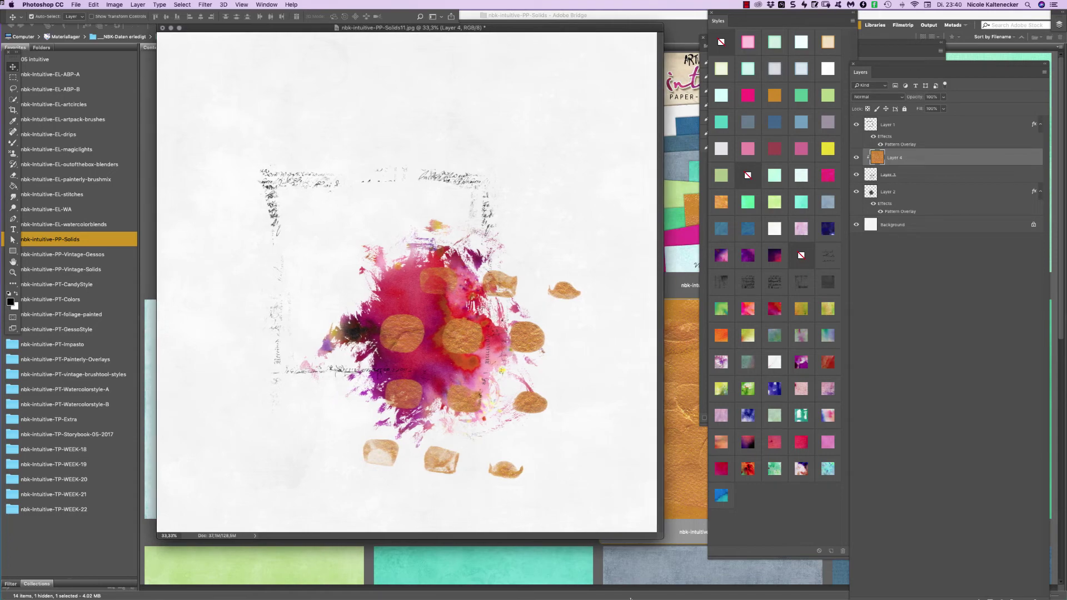
click(77, 358)
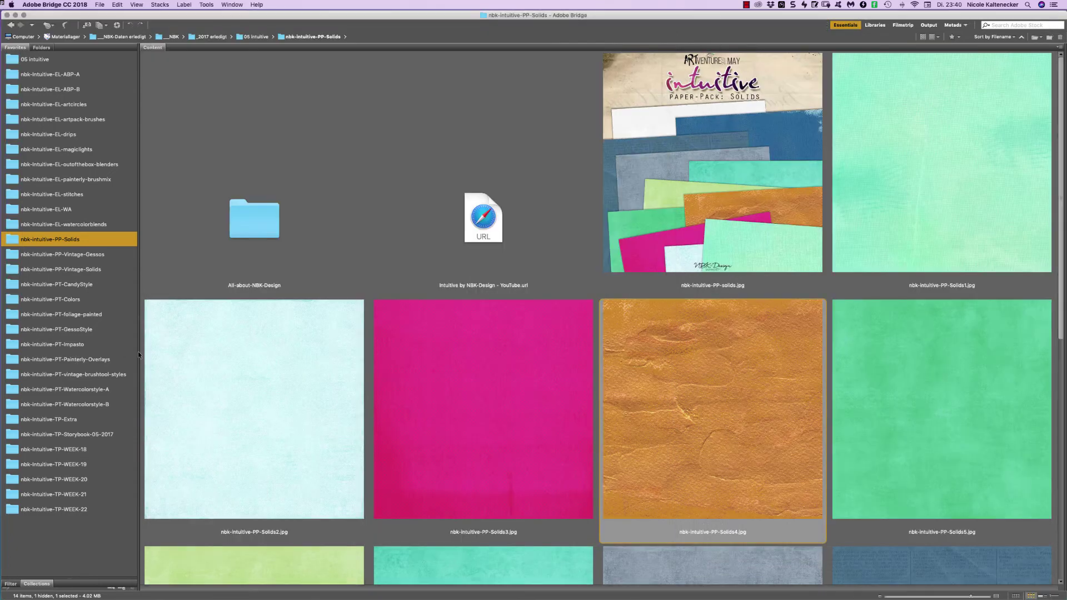
click(83, 359)
double_click(308, 360)
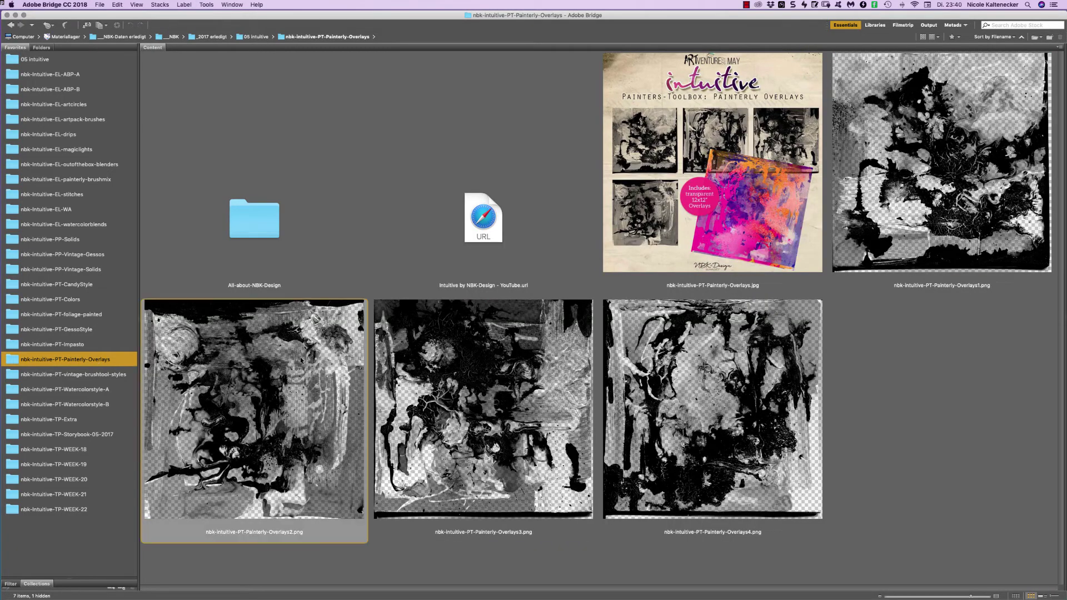
key(super+a)
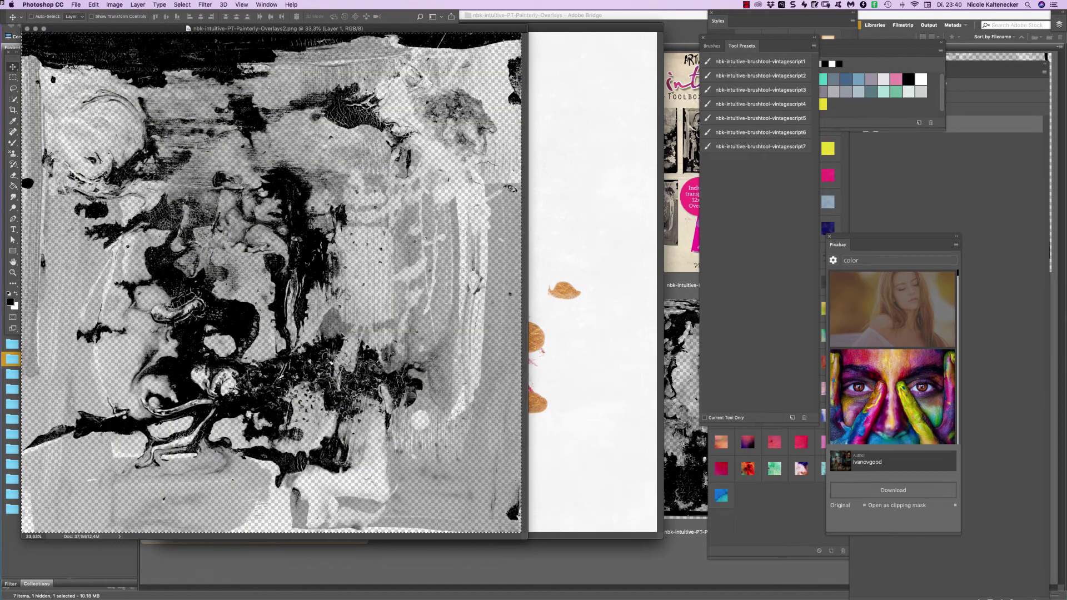
key(super+c)
key(super+w)
Paste the copied painterly overlay into the Solids11 artwork directly above the Background layer.
click(983, 229)
click(983, 229)
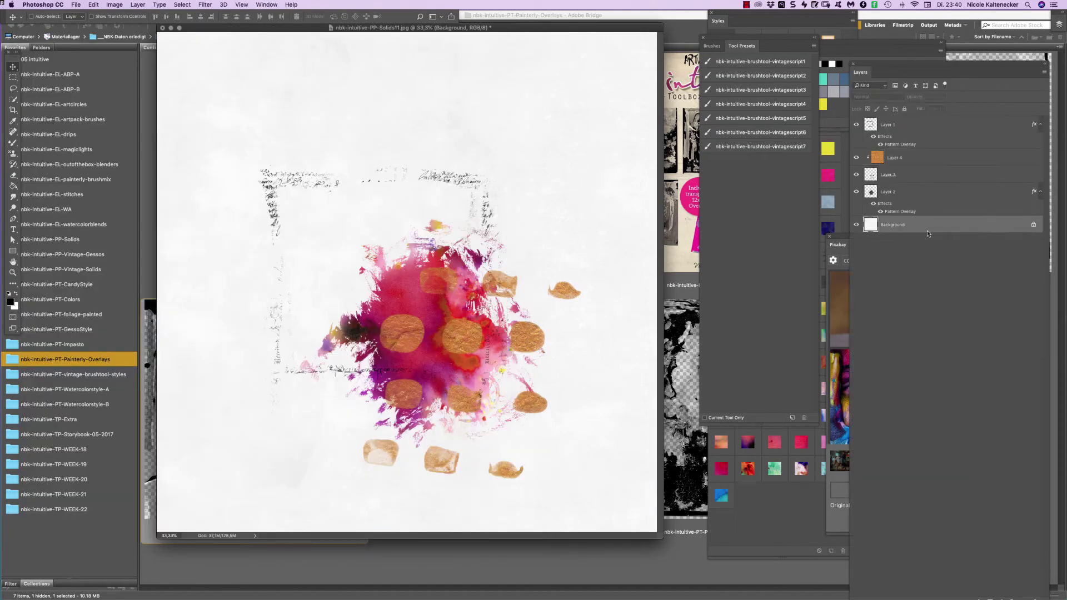
key(super+v)
Try dark blue, pale pink-blue, red and orchid pink styles on the pasted overlay, finishing with the light turquoise watercolor style.
click(833, 228)
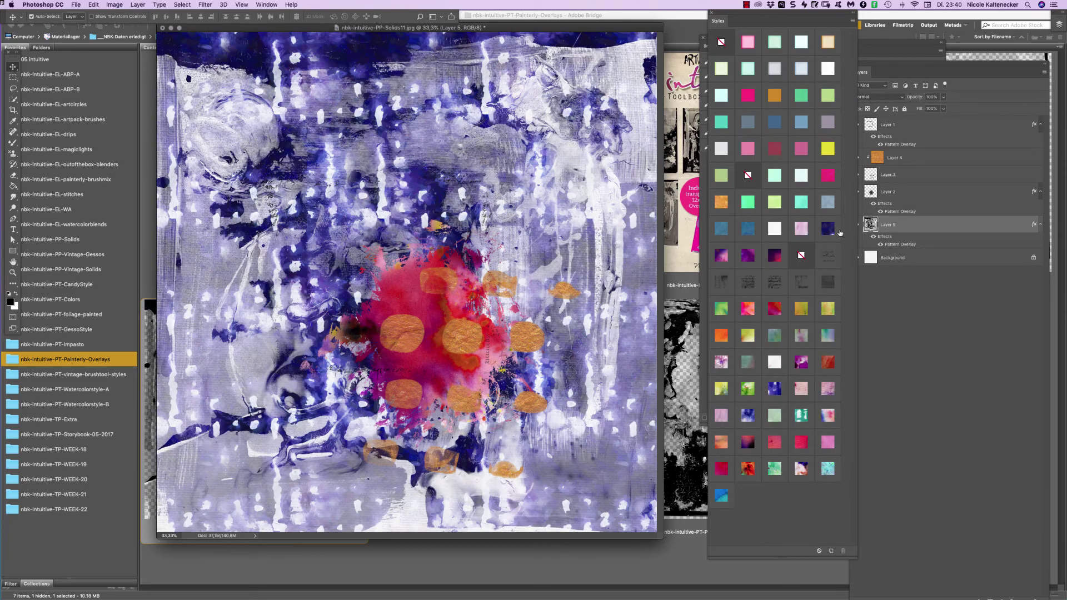
click(803, 225)
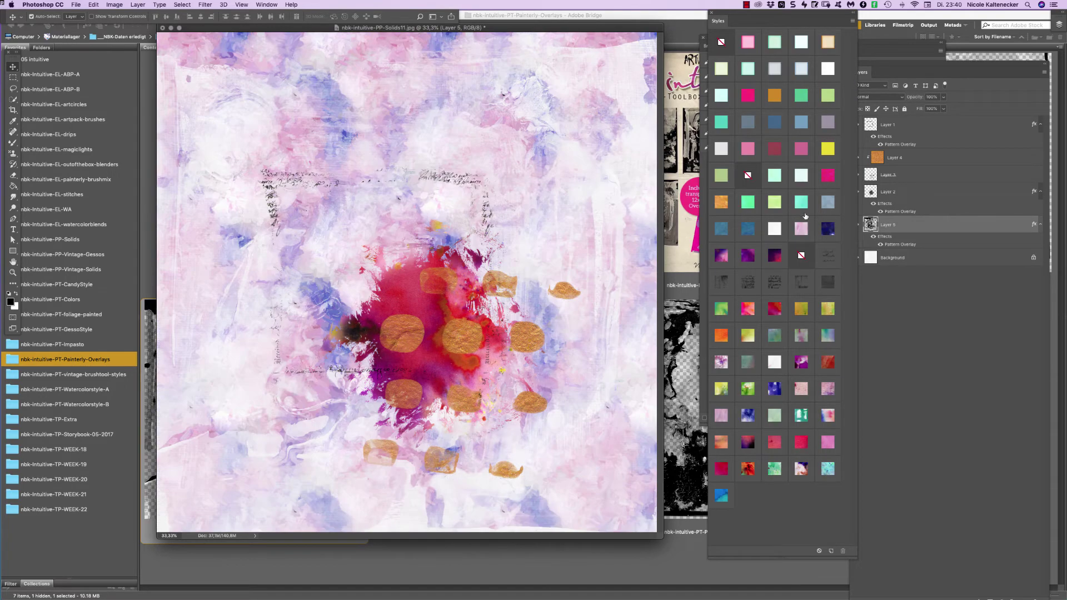
click(827, 228)
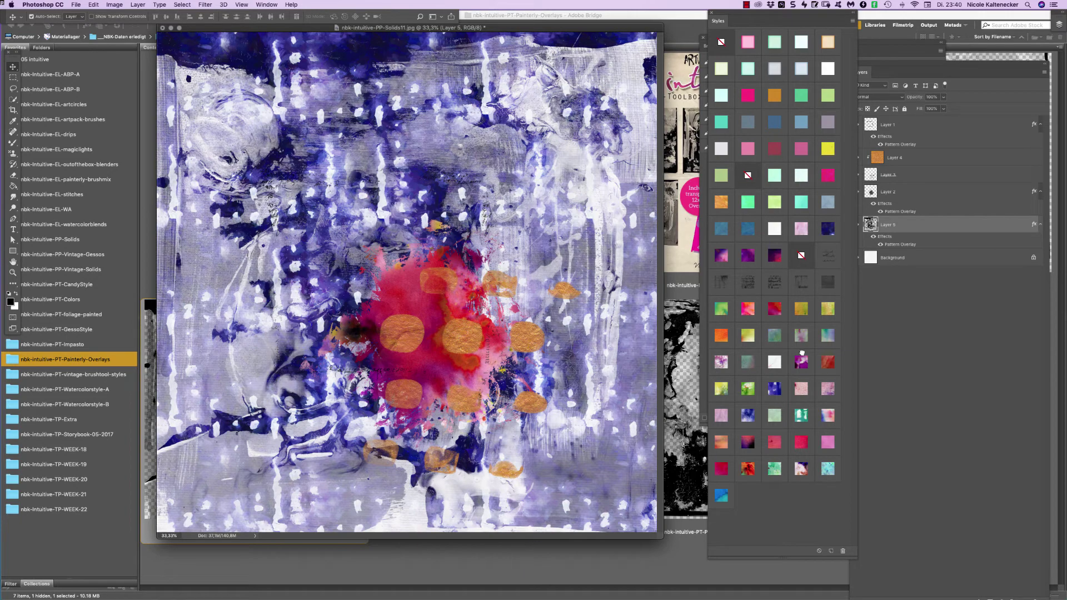
click(803, 356)
click(825, 360)
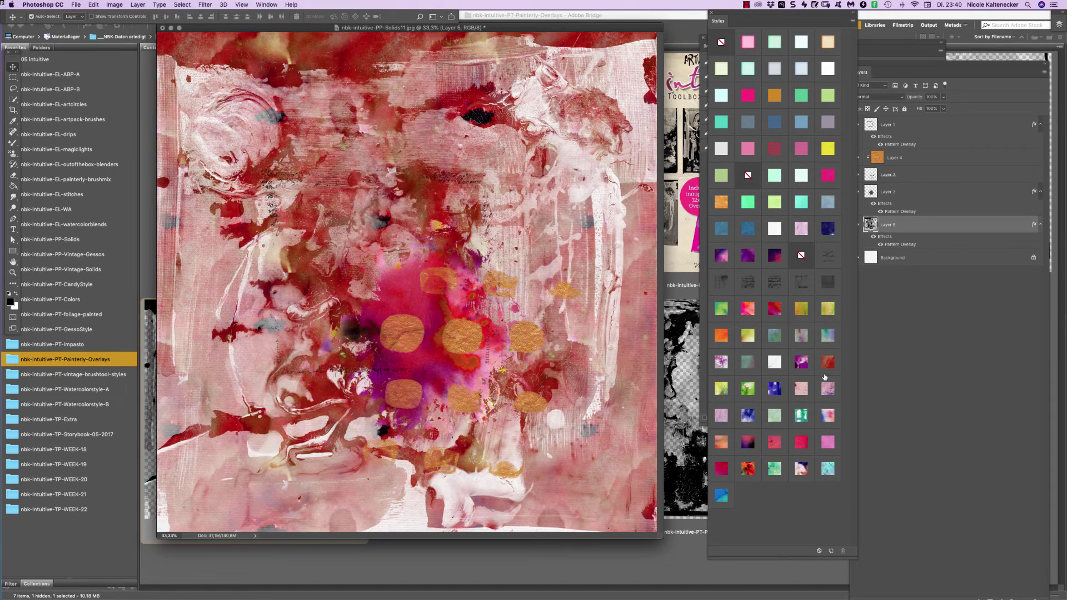
click(828, 443)
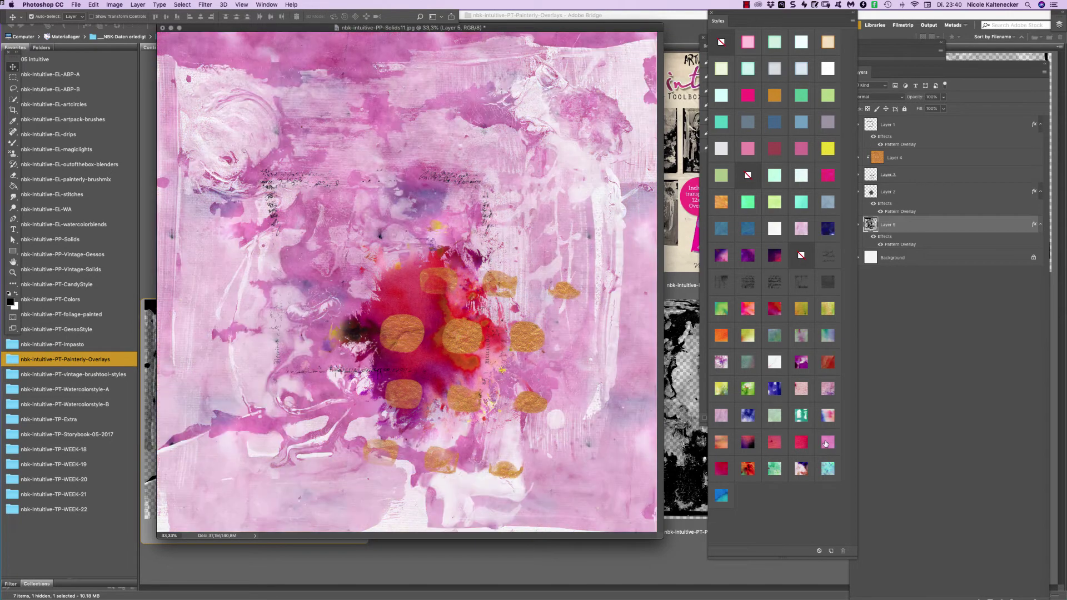
click(829, 468)
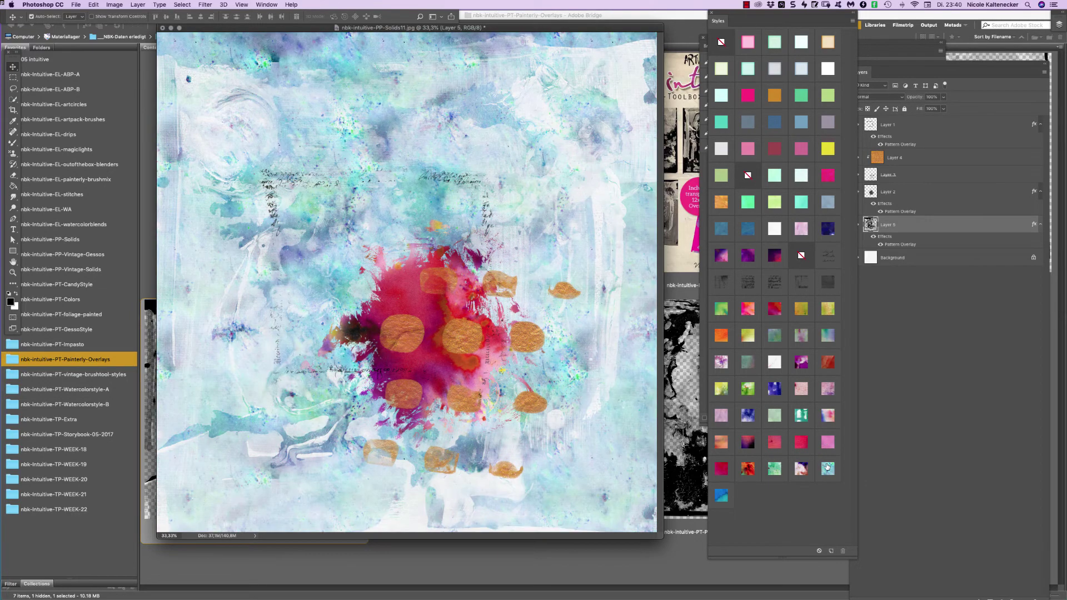
Copy nbk-intuitive-PT-Painterly-Overlays1.png from Bridge into the artwork as a new layer above the turquoise overlay.
click(644, 588)
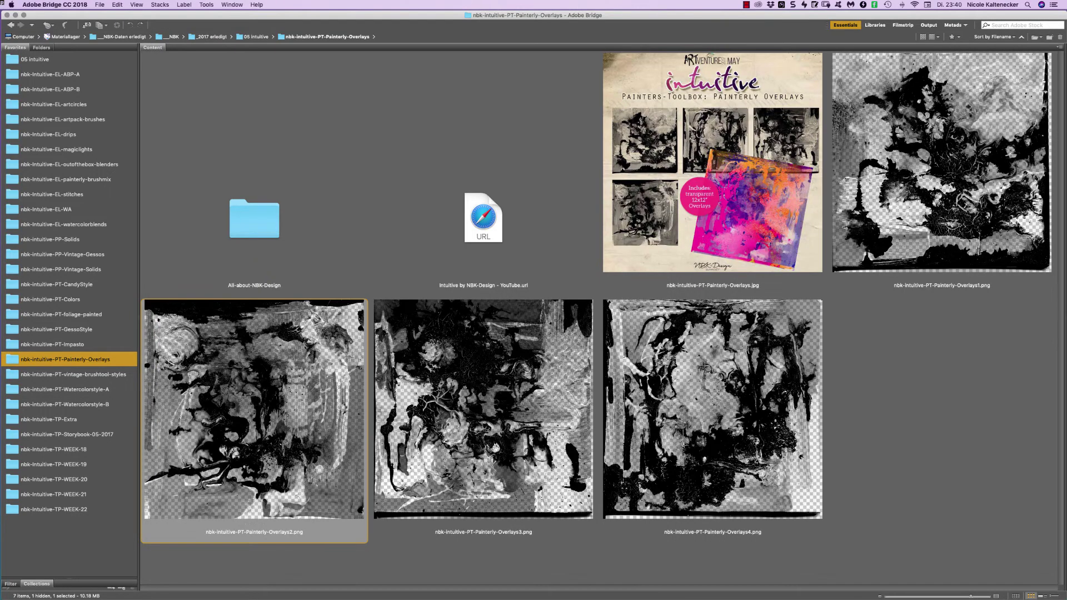
double_click(981, 126)
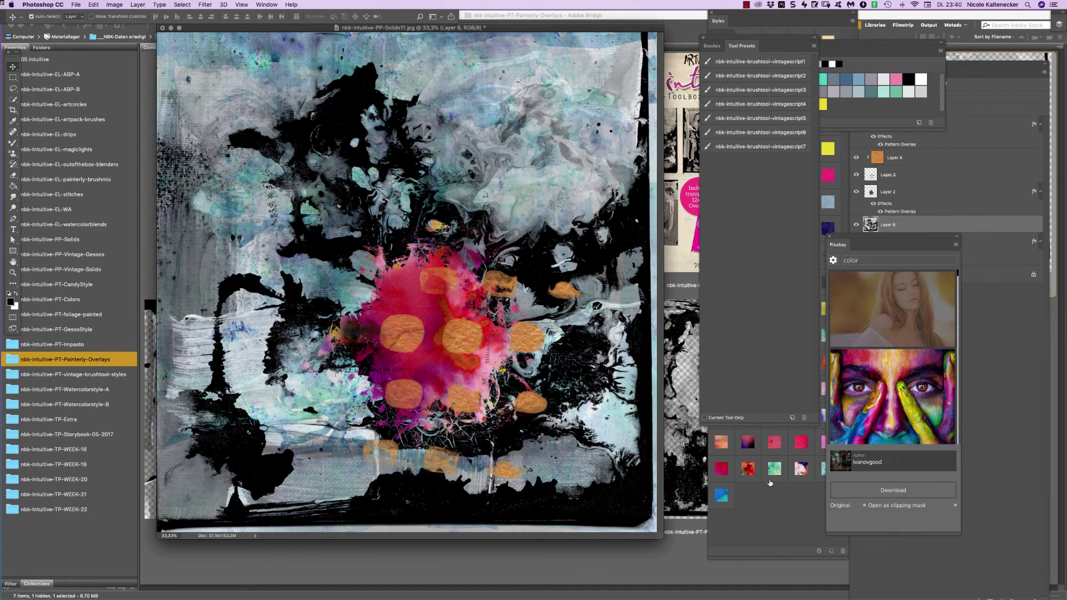
click(775, 443)
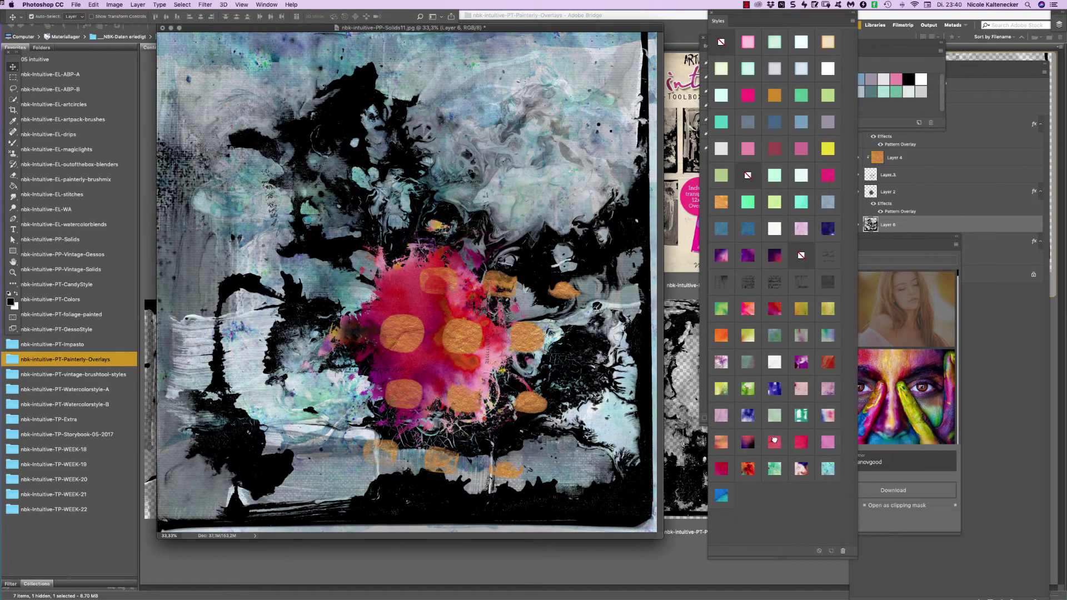
Try green brick, red woven, pink-blue watercolor and solid pink styles on the new overlay layer.
click(809, 392)
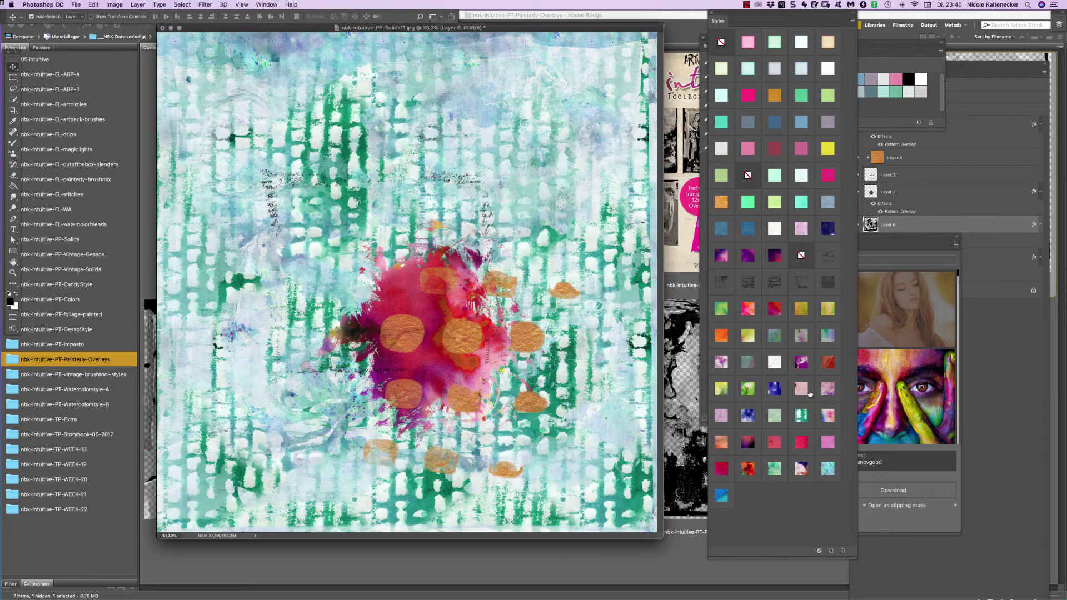
click(808, 358)
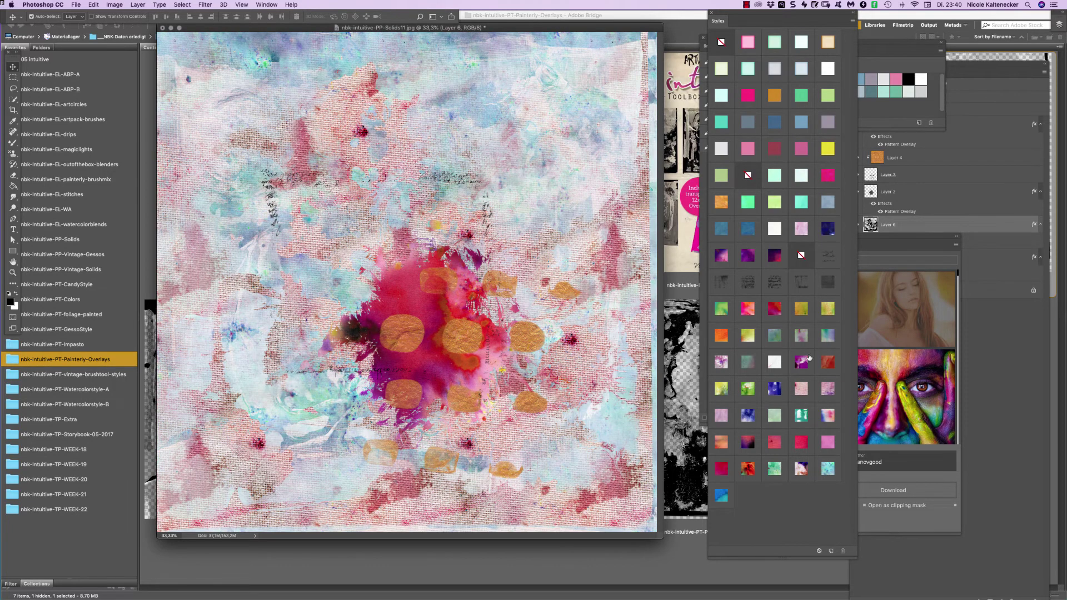
click(758, 280)
click(804, 222)
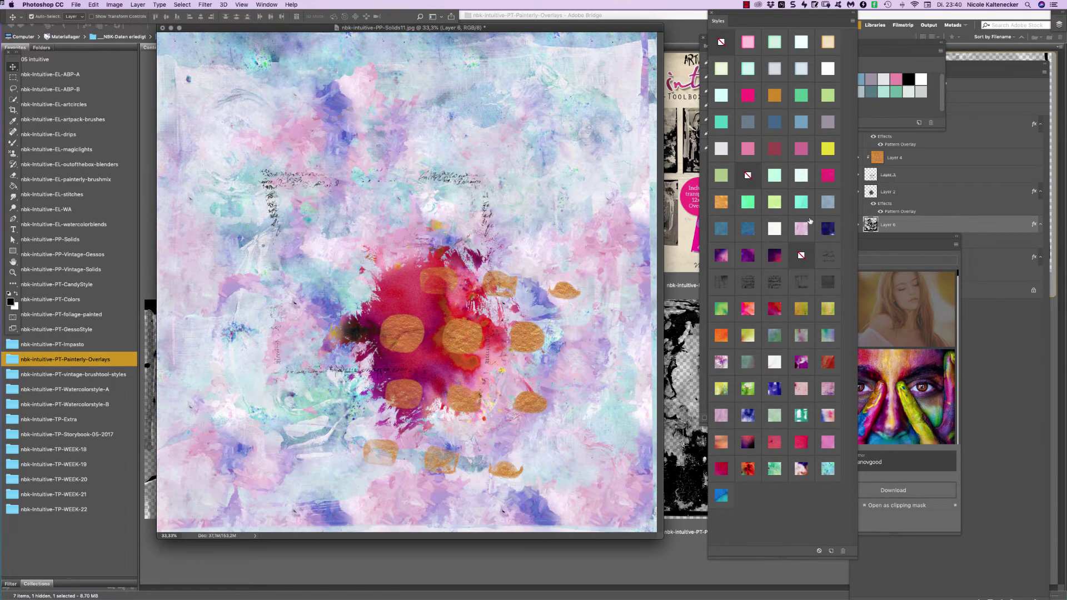
click(802, 177)
click(801, 142)
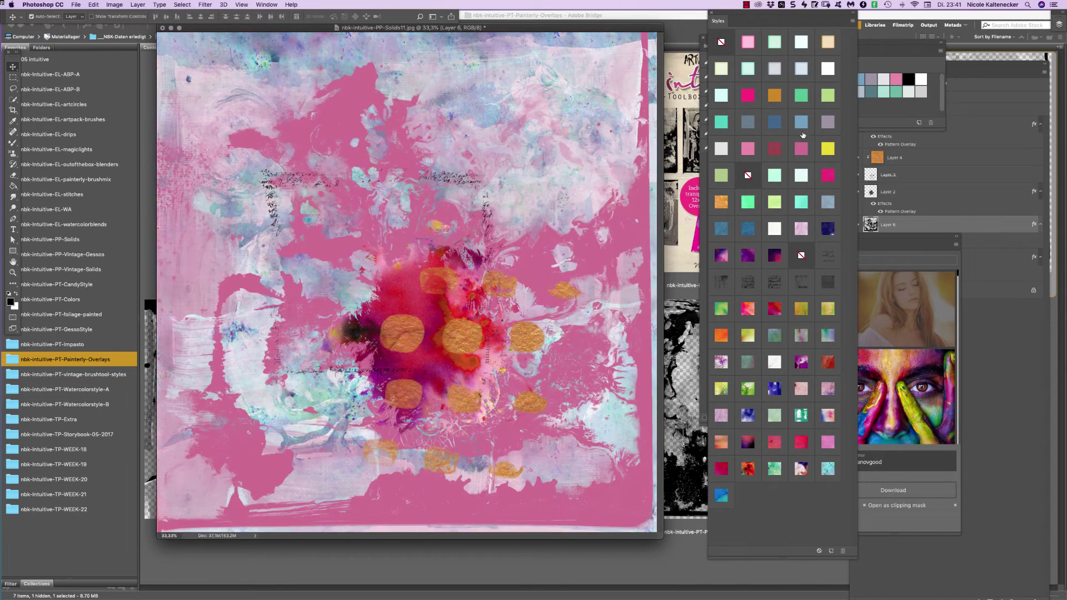
Try mauve, purple-pink woven, marbled red and grey-blue styles on the Layer 6 overlay.
click(827, 129)
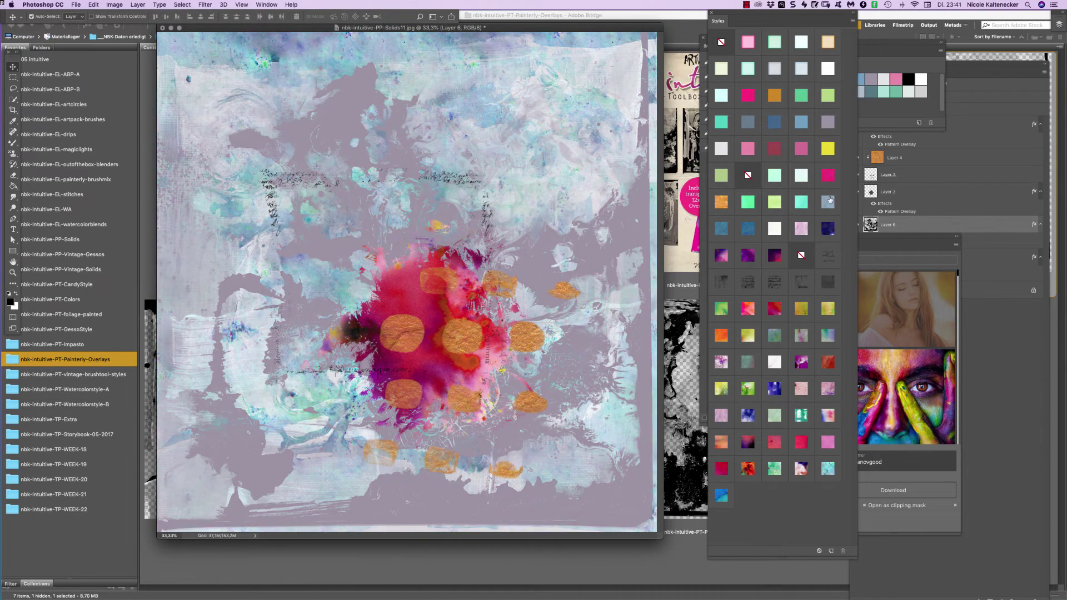
click(828, 200)
click(830, 391)
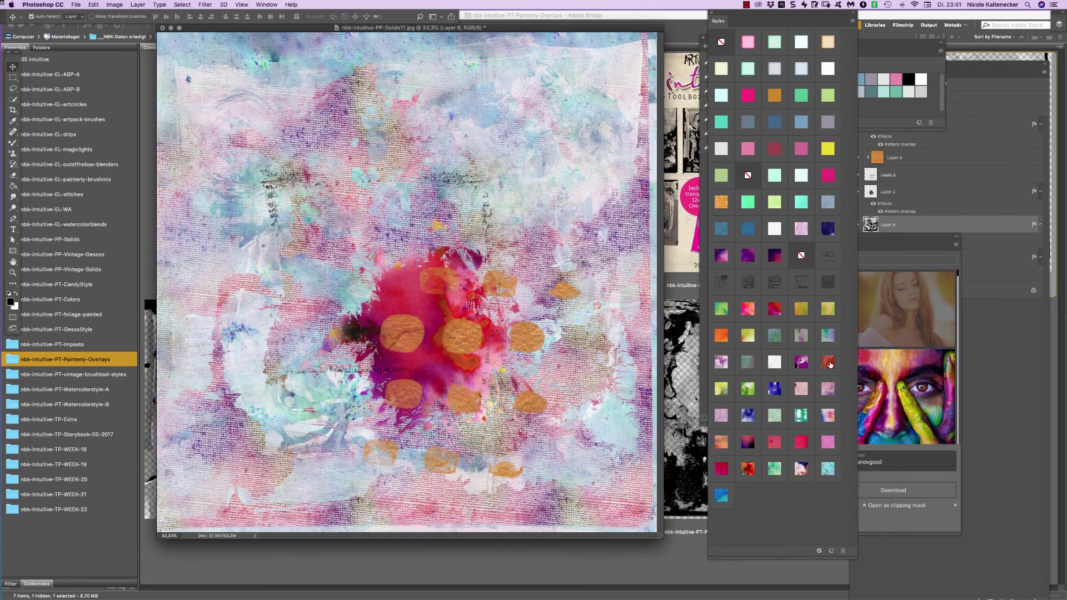
click(829, 364)
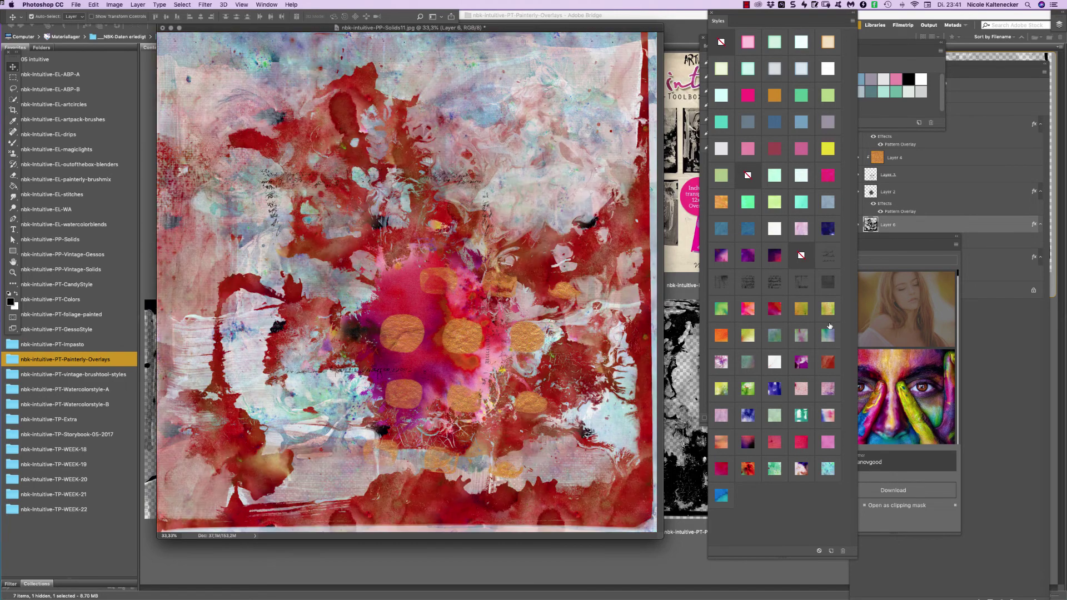
click(828, 227)
click(828, 196)
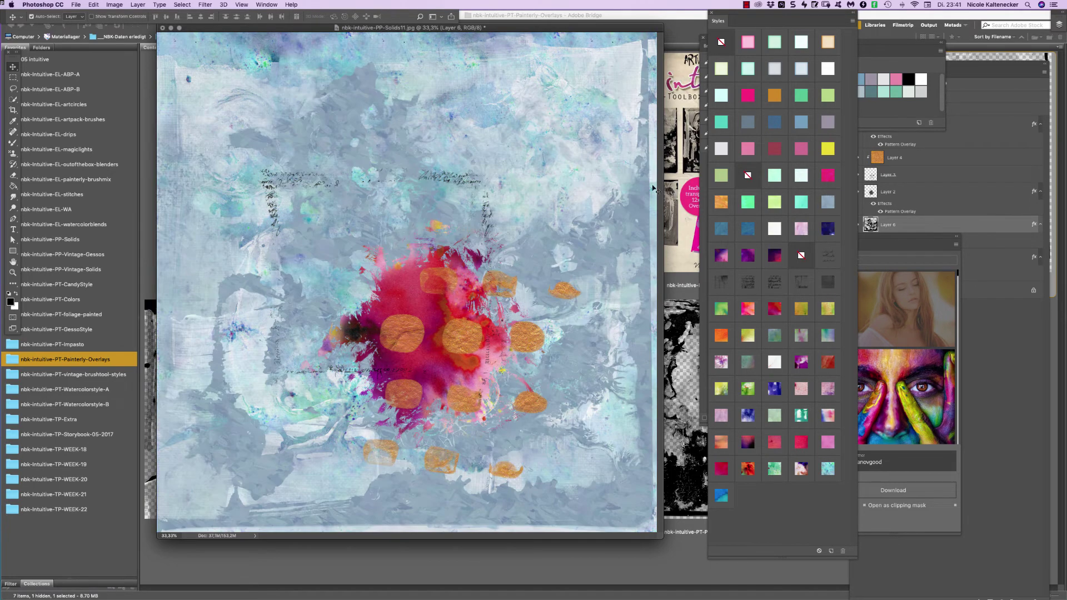
Try teal-blue, violet-pink, speckled green, yellow-green and turquoise-blue styles on the Layer 6 overlay.
click(725, 227)
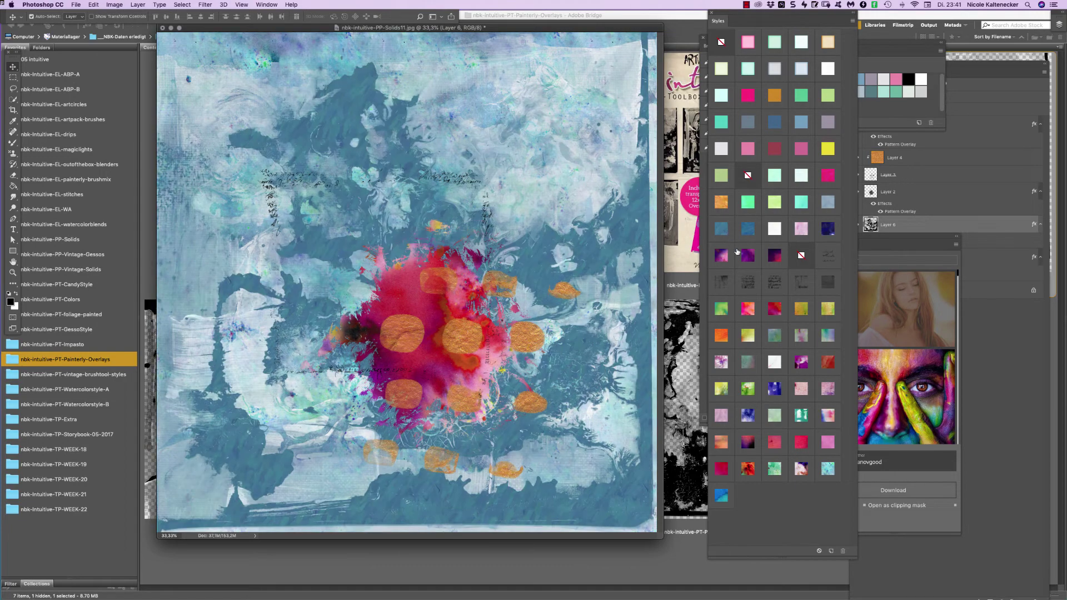
click(747, 414)
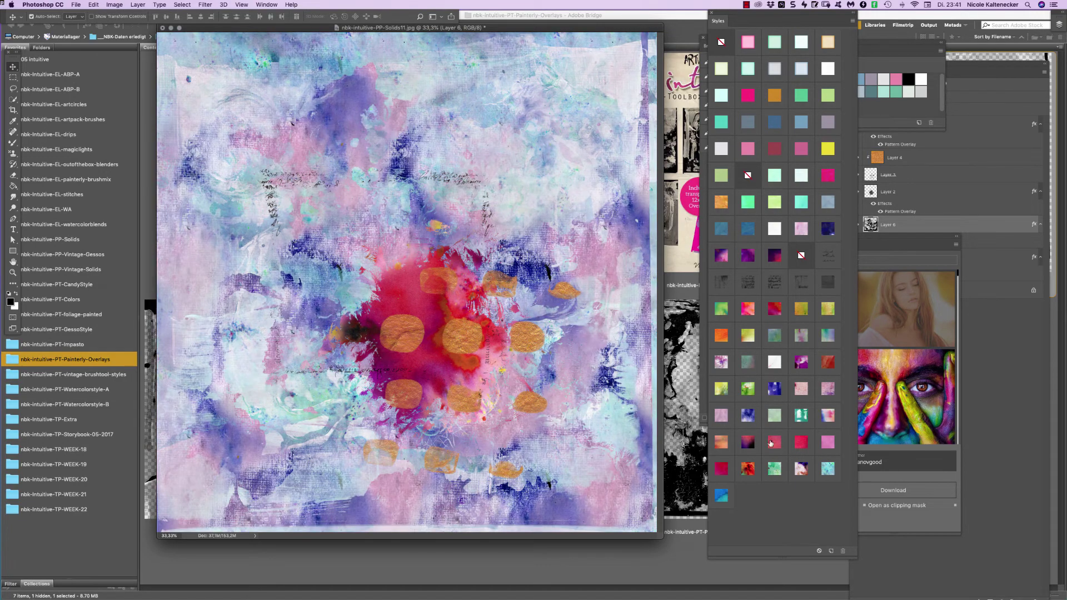
click(773, 444)
click(775, 470)
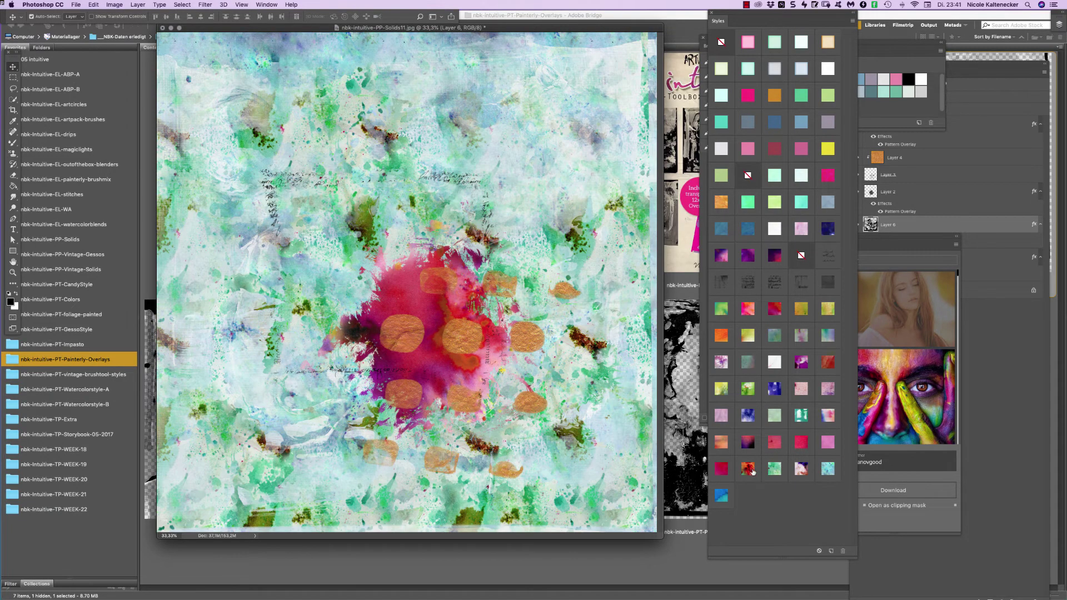
click(752, 472)
click(754, 392)
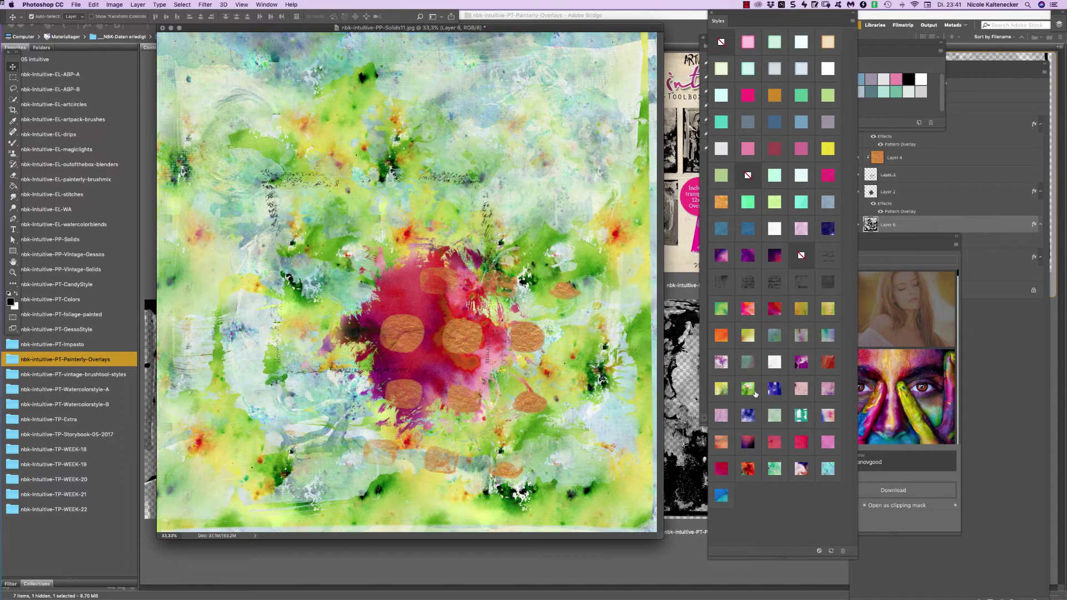
click(721, 492)
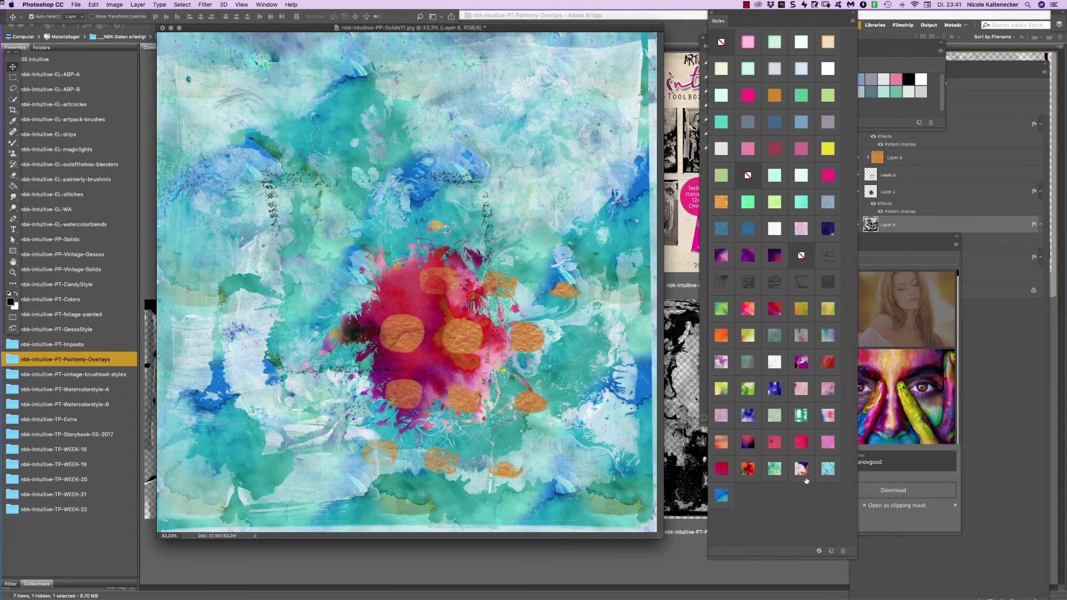
Try light turquoise, hot pink and embossed pink styles on Layer 6, clear the style, and apply the pale mint paper style.
click(803, 465)
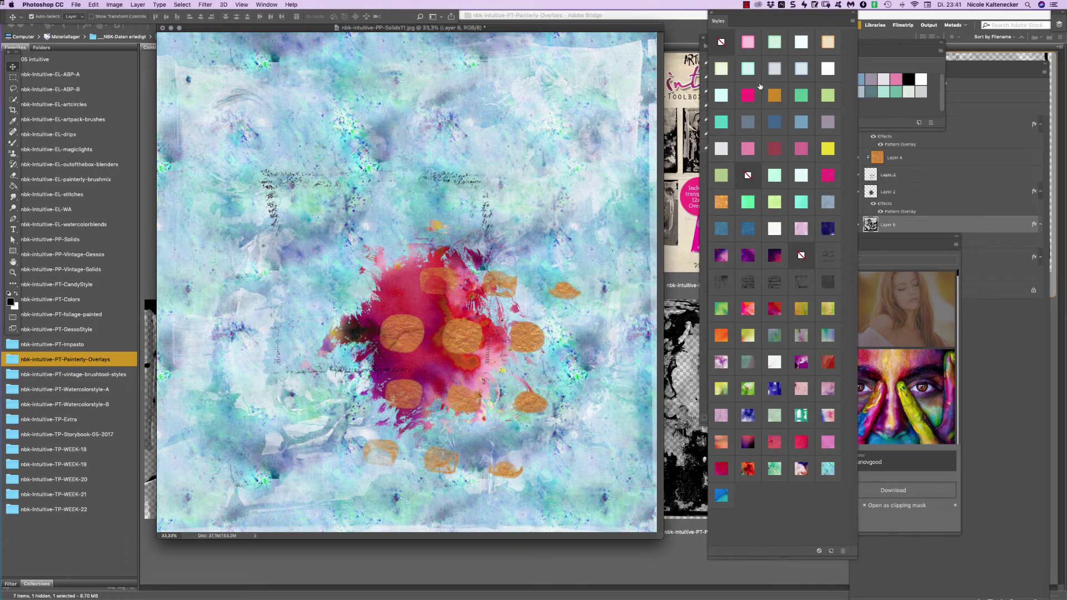
click(748, 146)
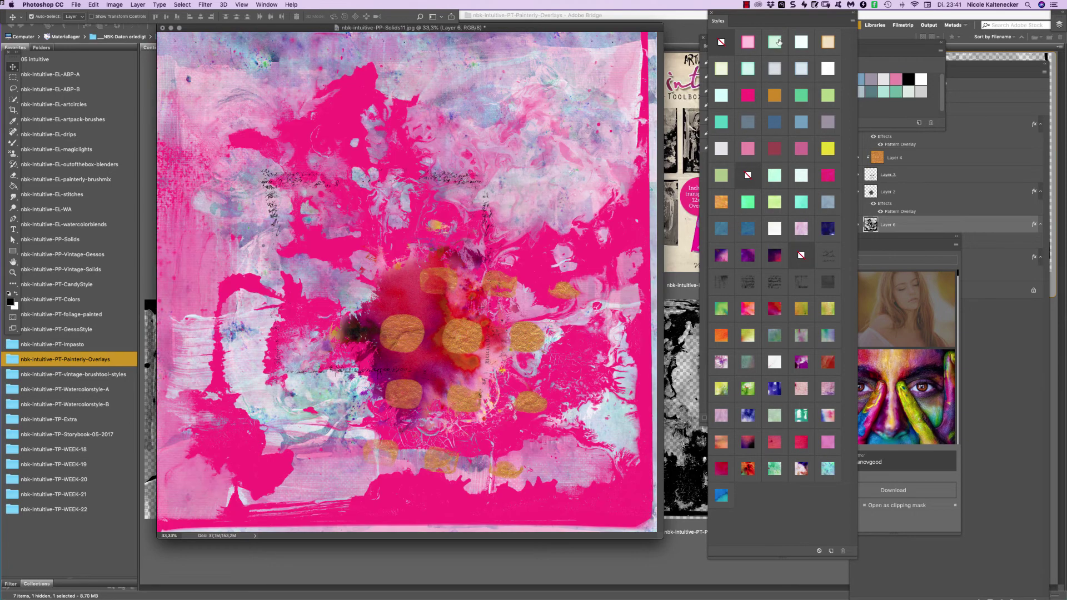
click(748, 41)
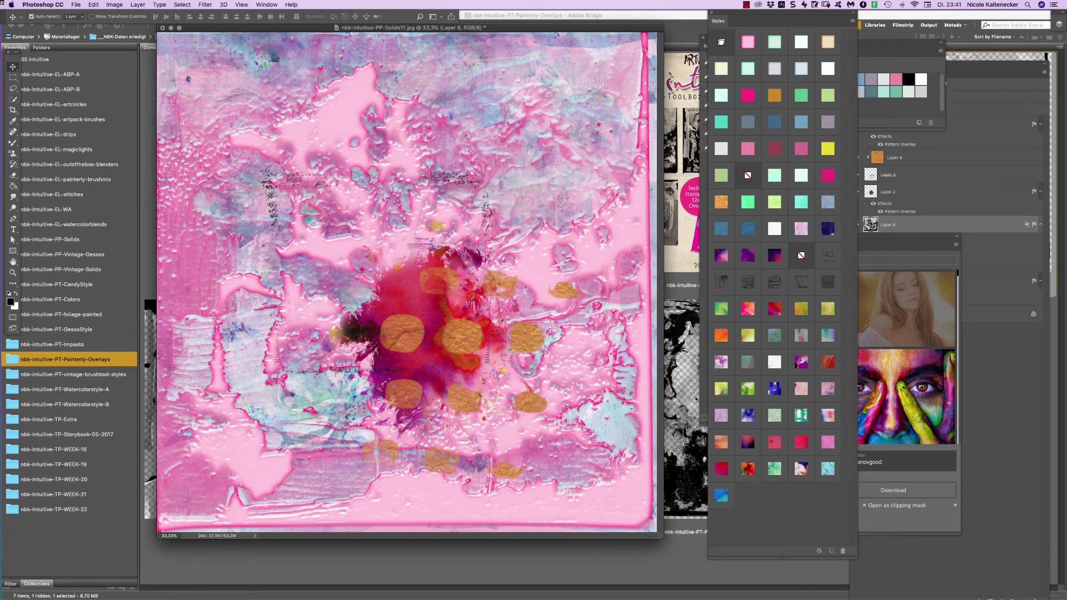
click(721, 41)
click(800, 176)
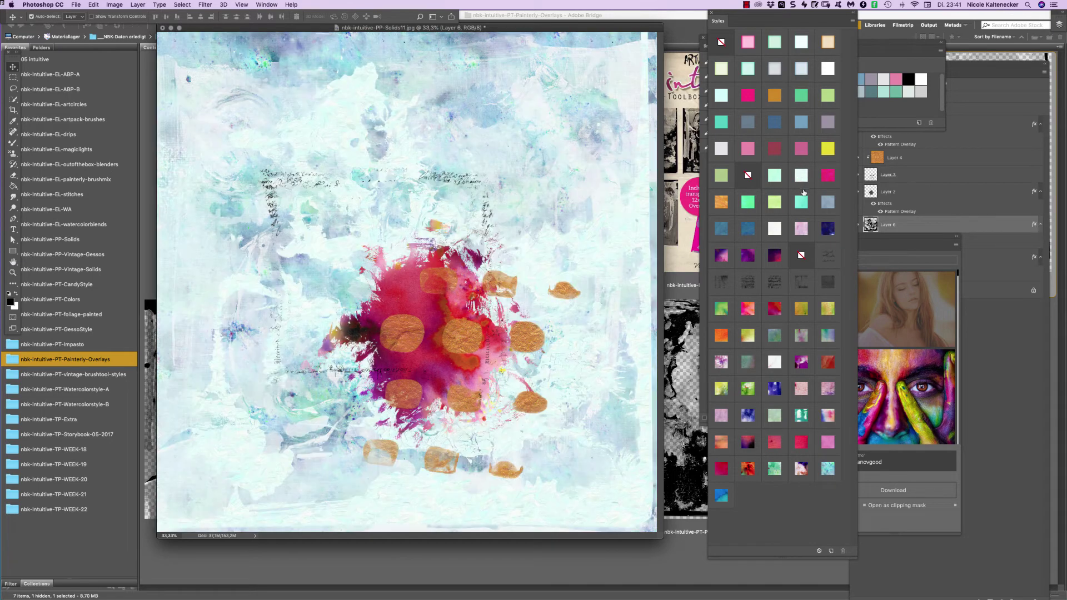
Fully lock the two painterly overlay layers, Layer 6 and Layer 5.
mouse_move(622, 23)
mouse_down()
mouse_move(663, 33)
mouse_move(634, 34)
mouse_up()
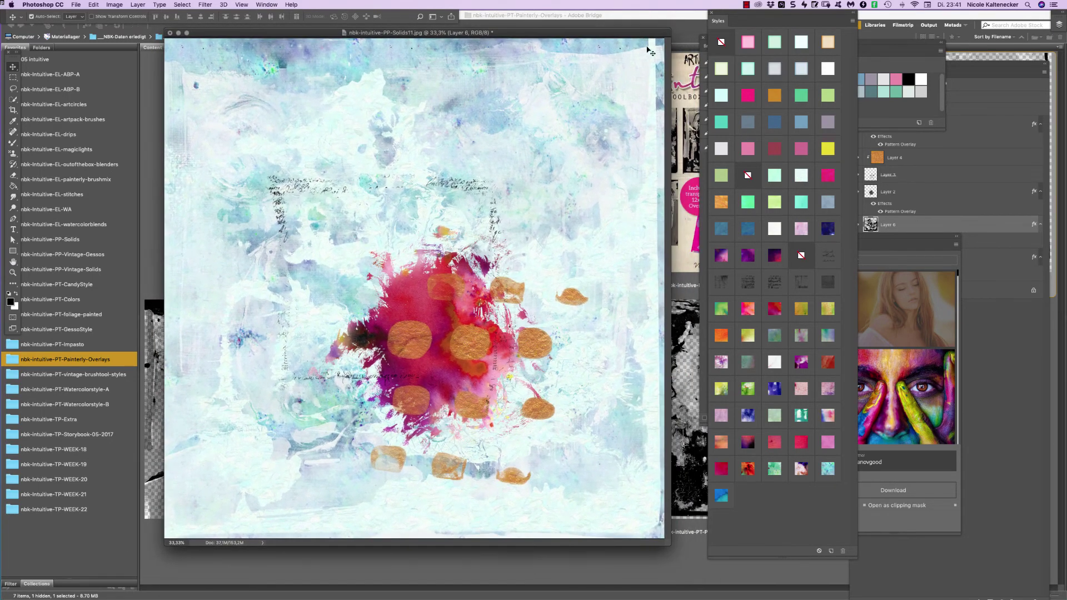
click(1008, 236)
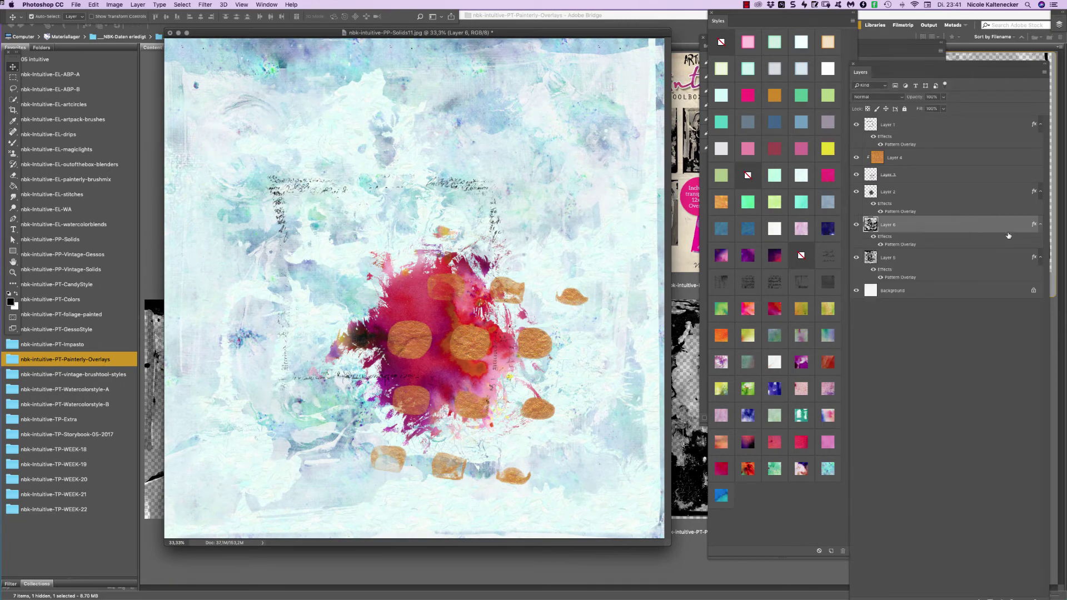
click(905, 109)
click(985, 265)
click(905, 109)
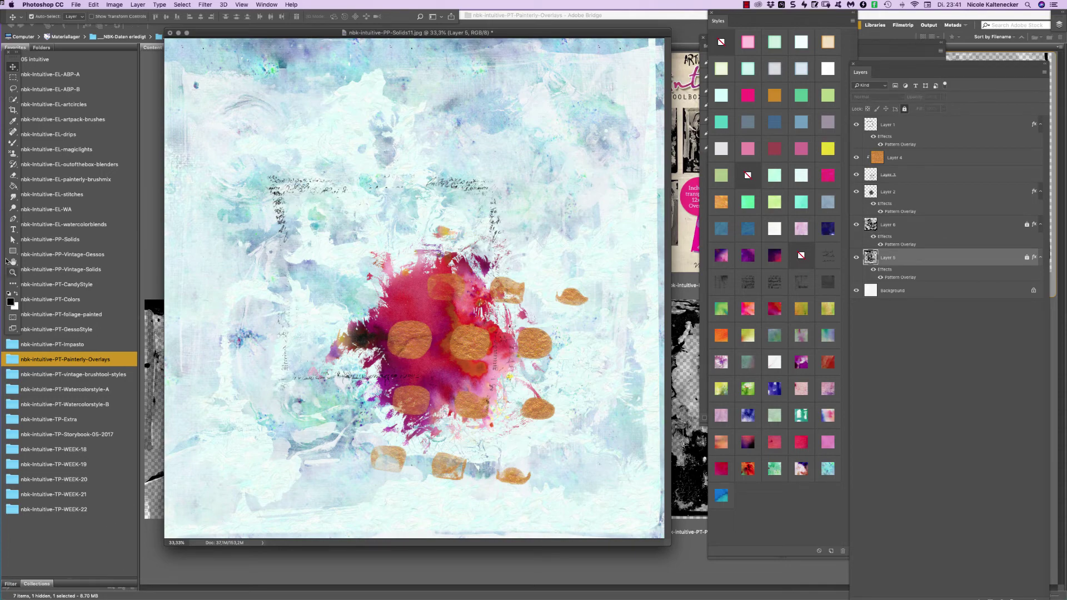
Add a text layer reading "Test" in black Courier Bold on the upper part of the painting.
click(13, 229)
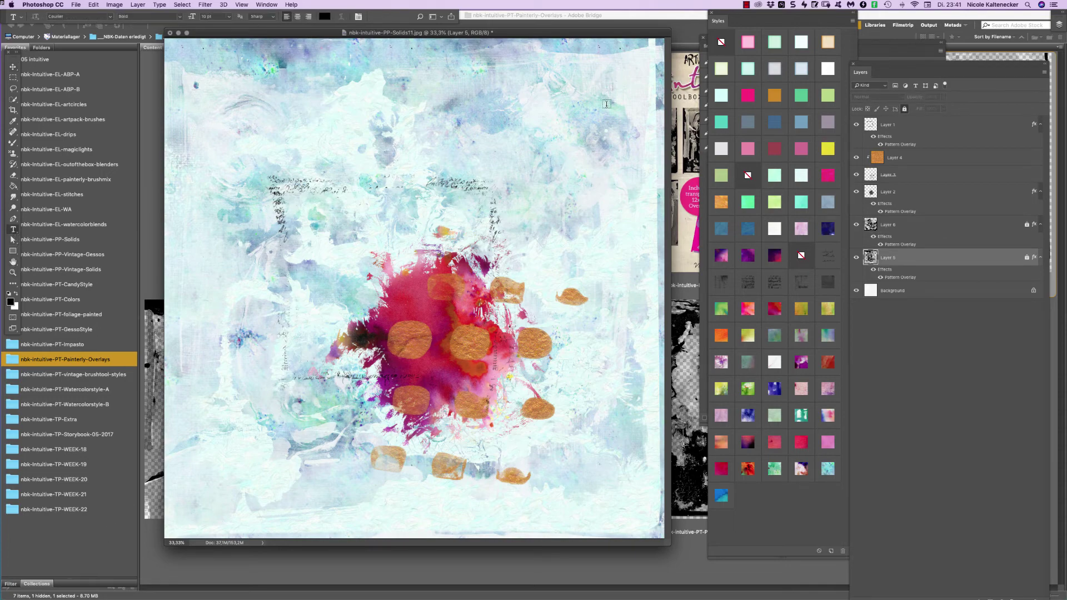
click(387, 332)
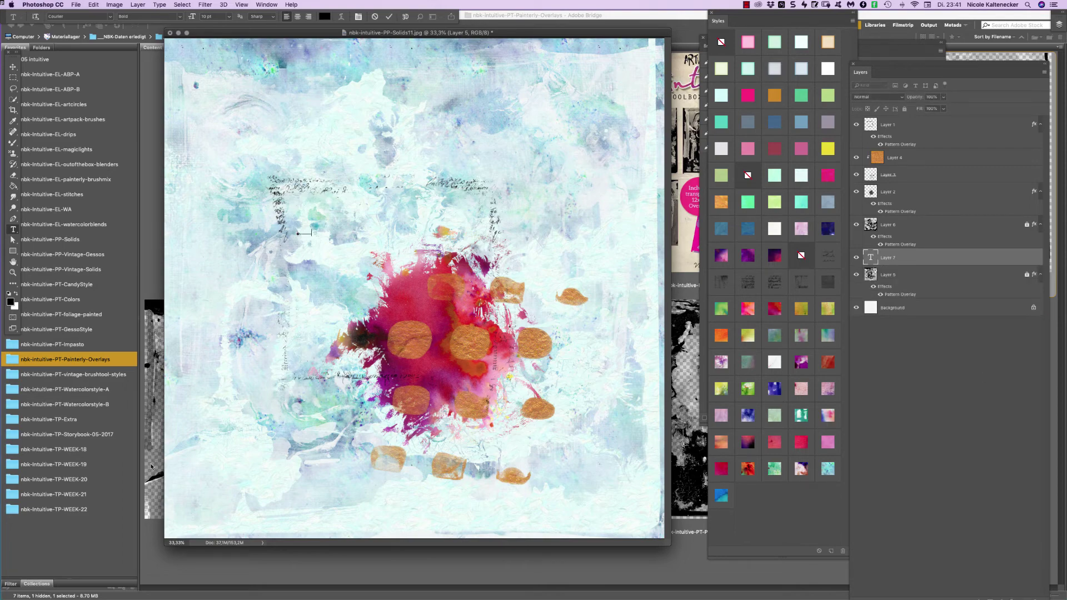
key(super+Return)
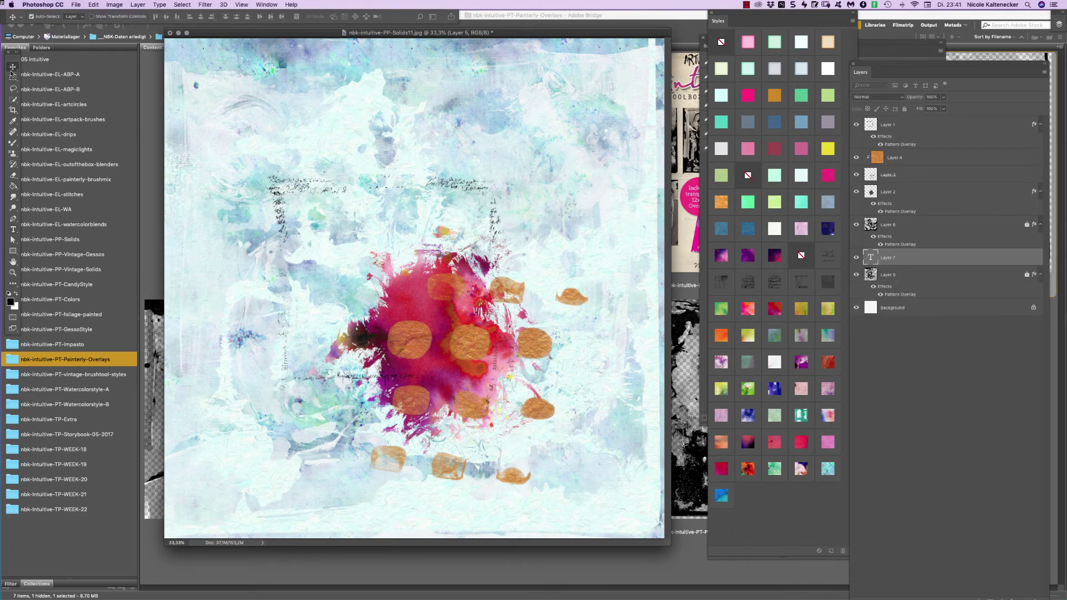
Enlarge the Test text across the upper canvas and bring its layer to the front of all layers.
key(super+t)
drag(315, 228, 583, 95)
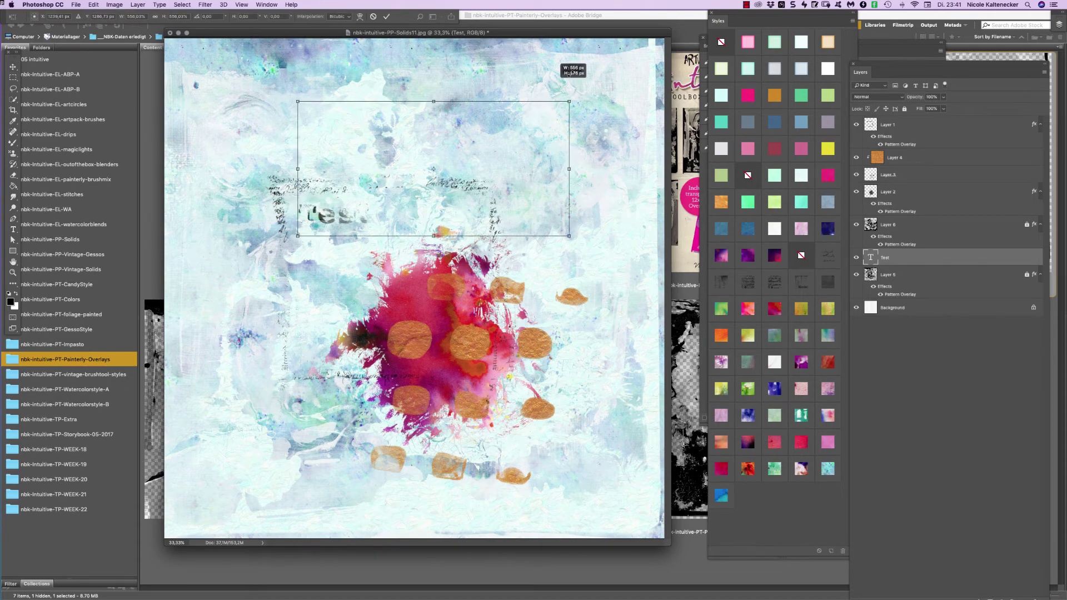
key(Return)
key(super+shift+bracketright)
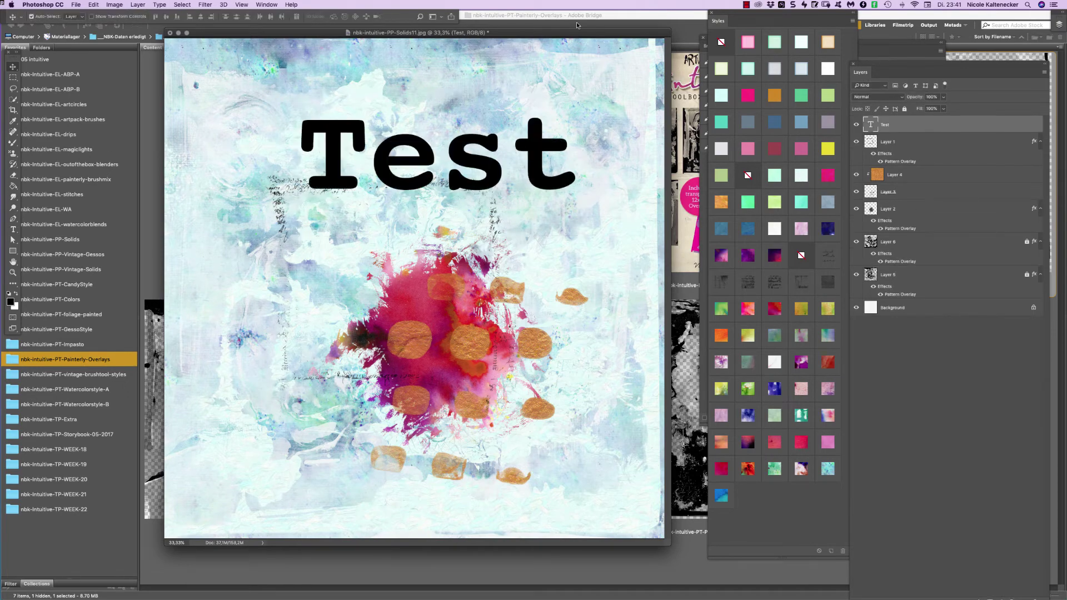
drag(617, 146, 601, 183)
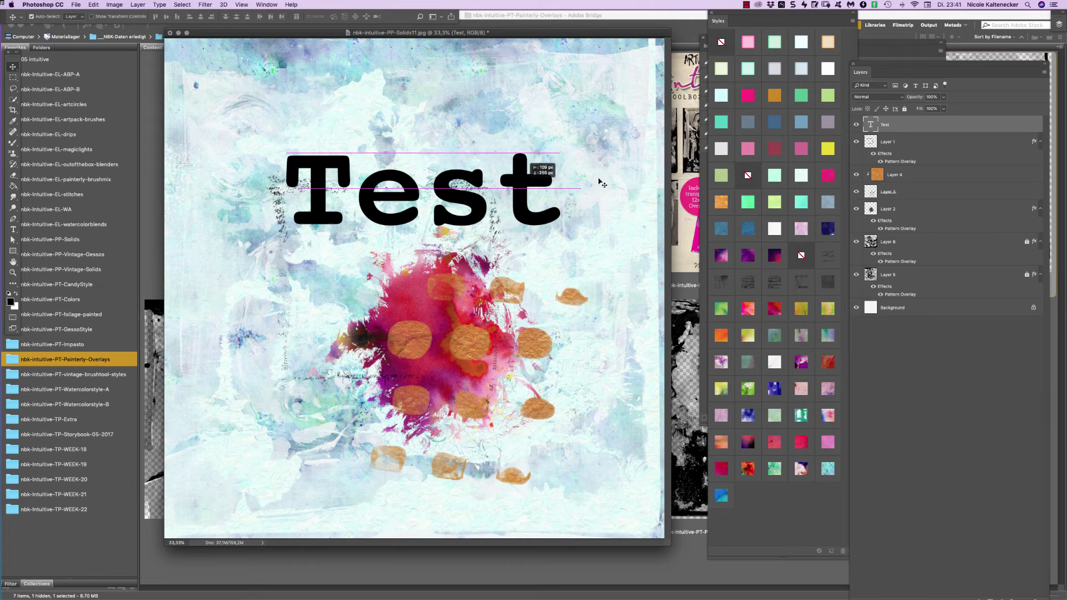
Try the embossed pink, mint, white, peach, light grey and pale yellow-green styles on the Test text.
click(748, 42)
click(774, 42)
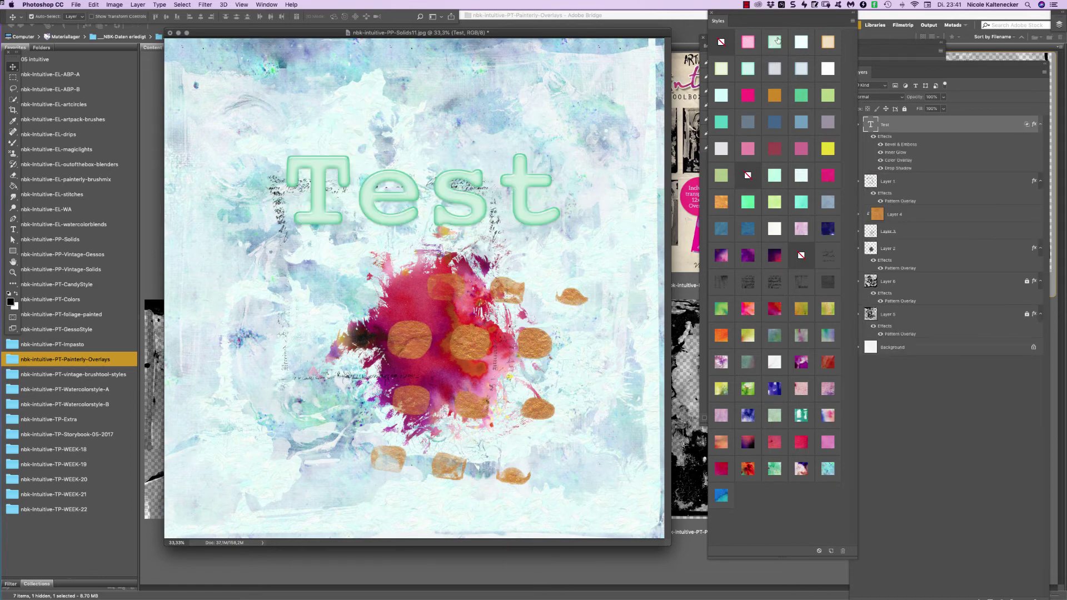
click(801, 44)
click(827, 40)
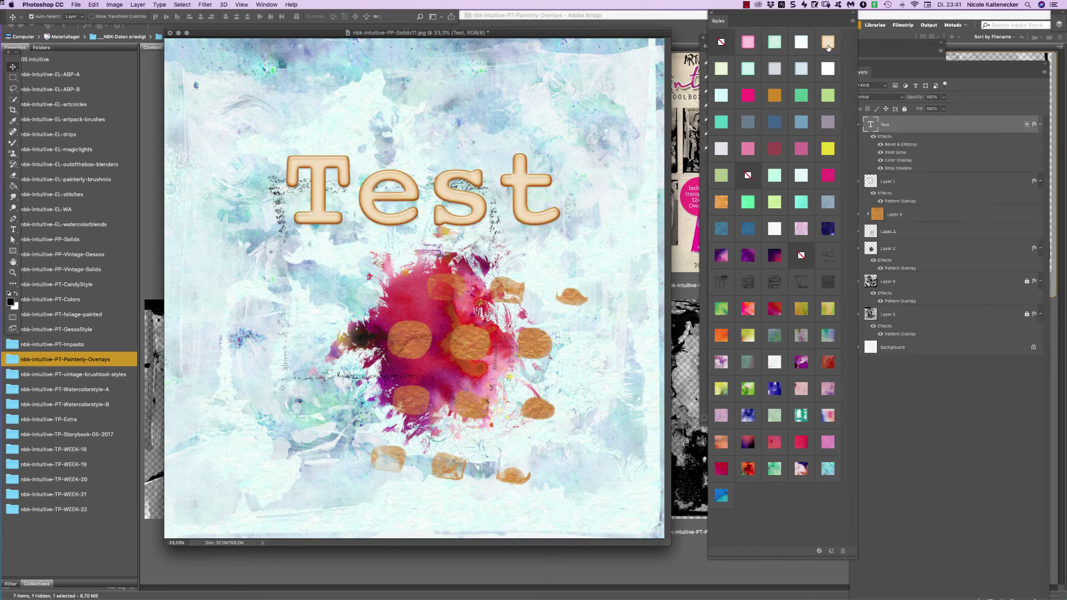
click(829, 68)
click(800, 69)
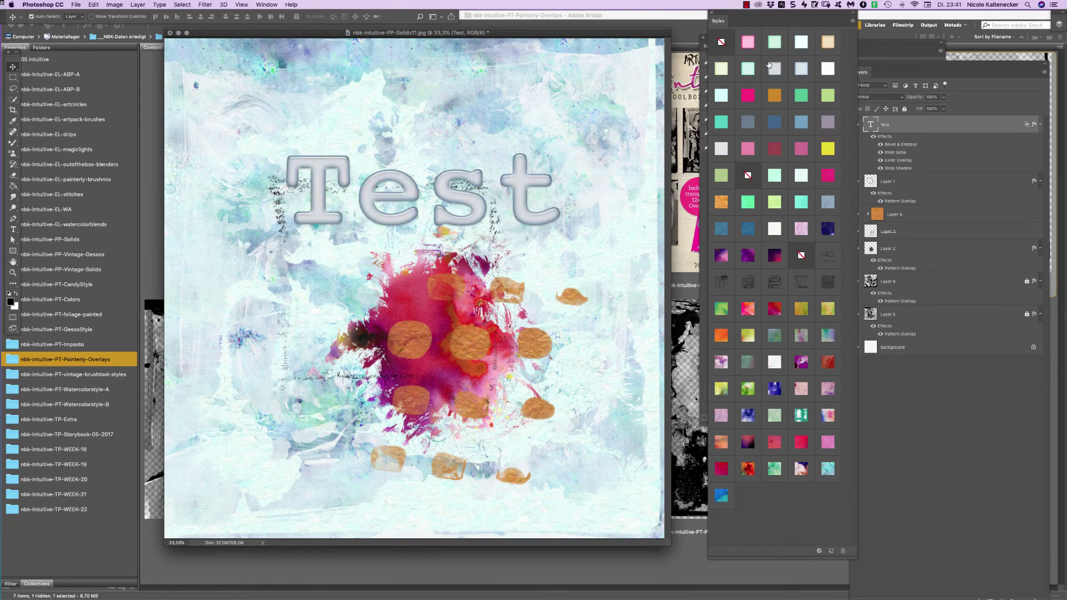
click(774, 68)
click(722, 68)
click(722, 68)
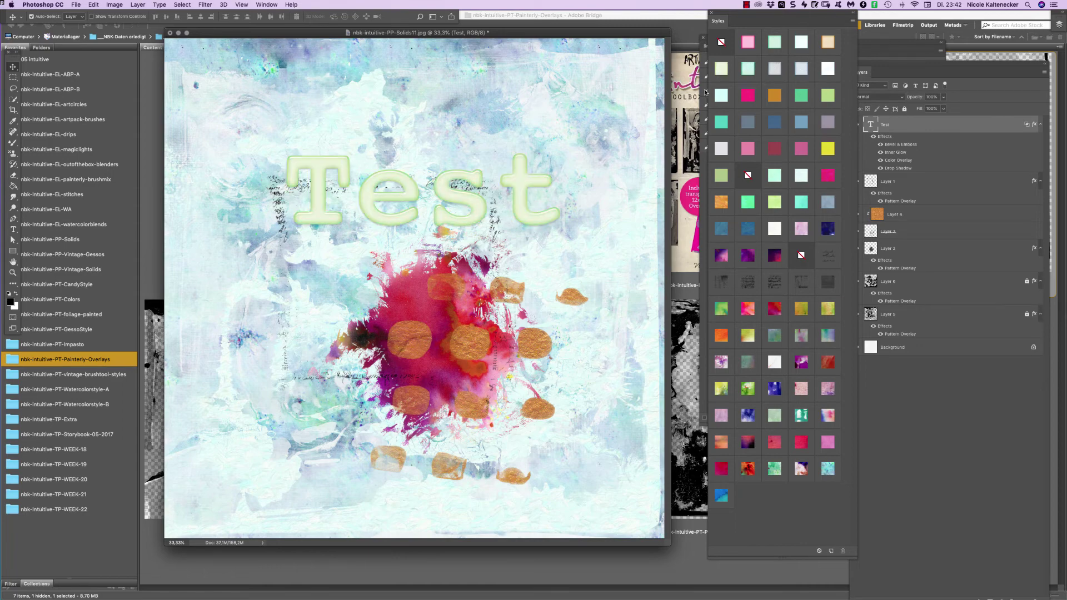
Apply the embossed light turquoise style to the Test text and move the text down over the magenta splatter.
click(724, 97)
click(724, 71)
click(747, 73)
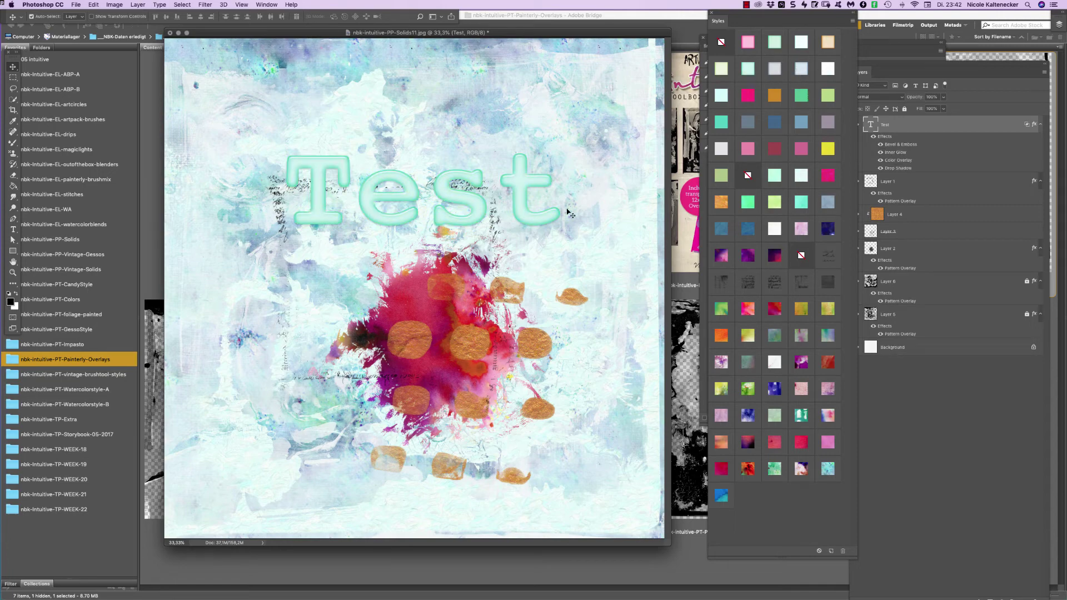
drag(533, 196, 578, 325)
drag(581, 356, 581, 376)
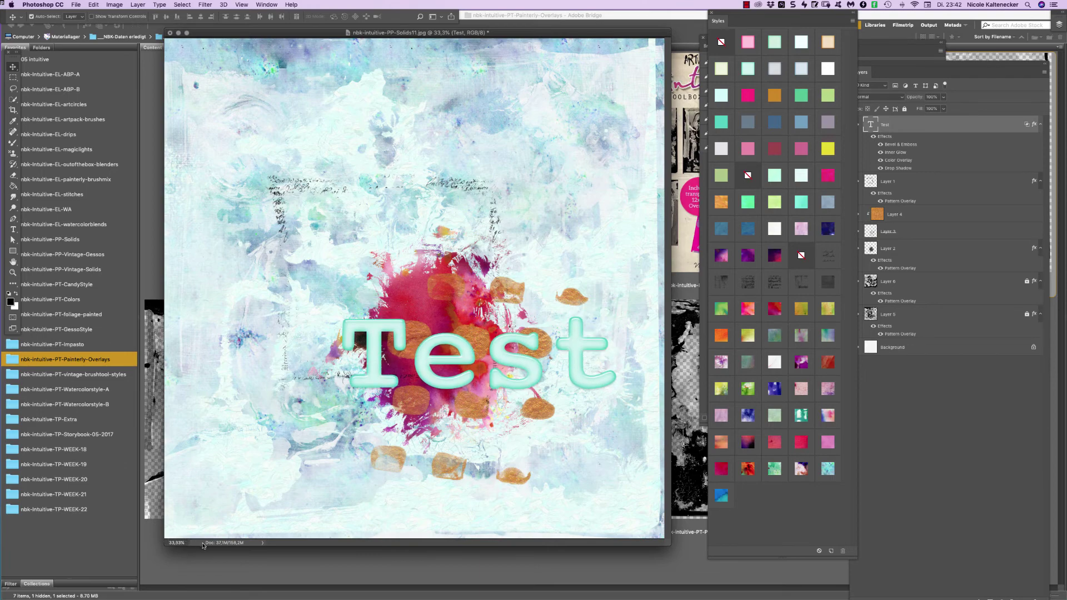
View the nbk-intuitive-PT-vintage-brushtool-styles folder and its vintagescript tool preset file in Bridge, and return to Photoshop.
click(126, 376)
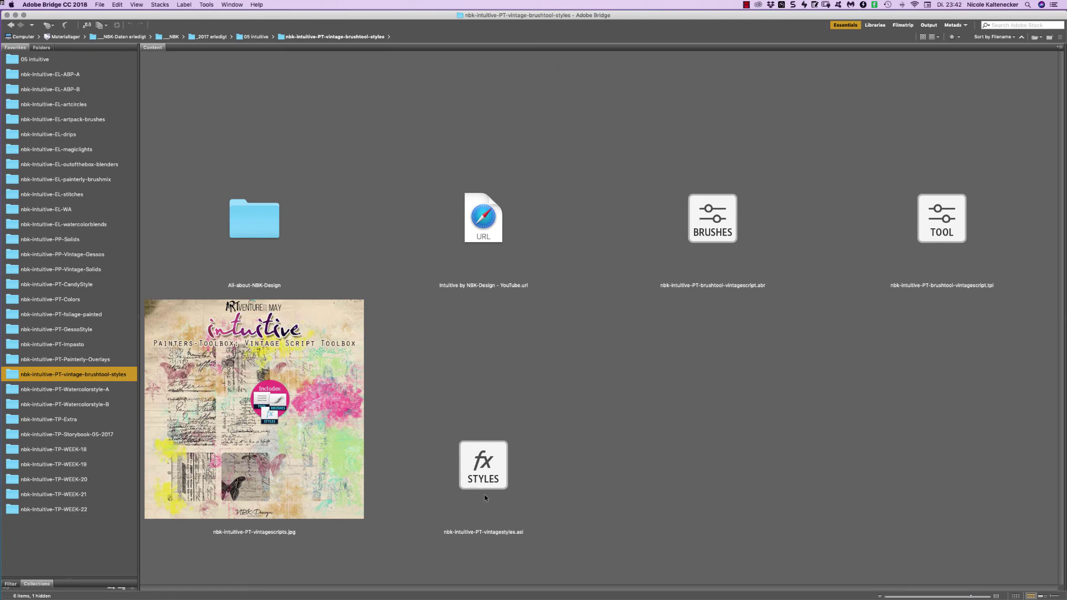
click(965, 271)
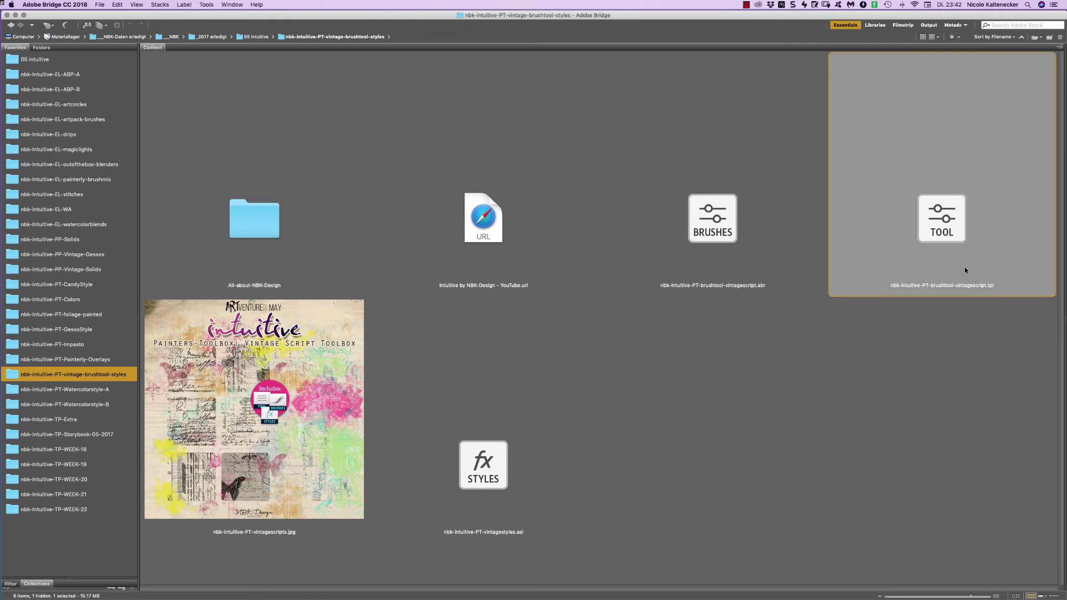
click(787, 420)
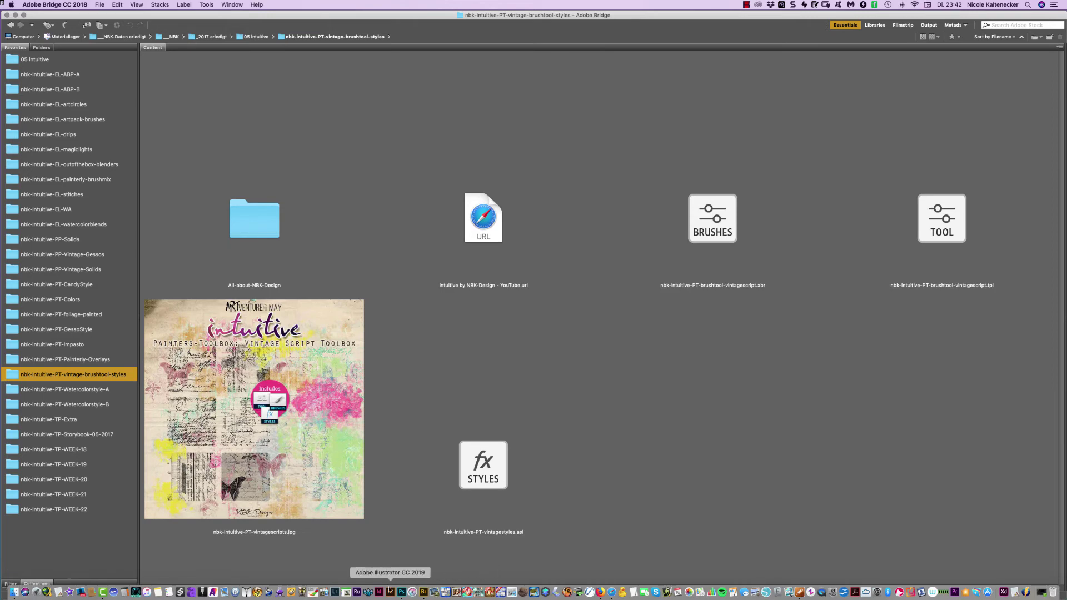
click(401, 592)
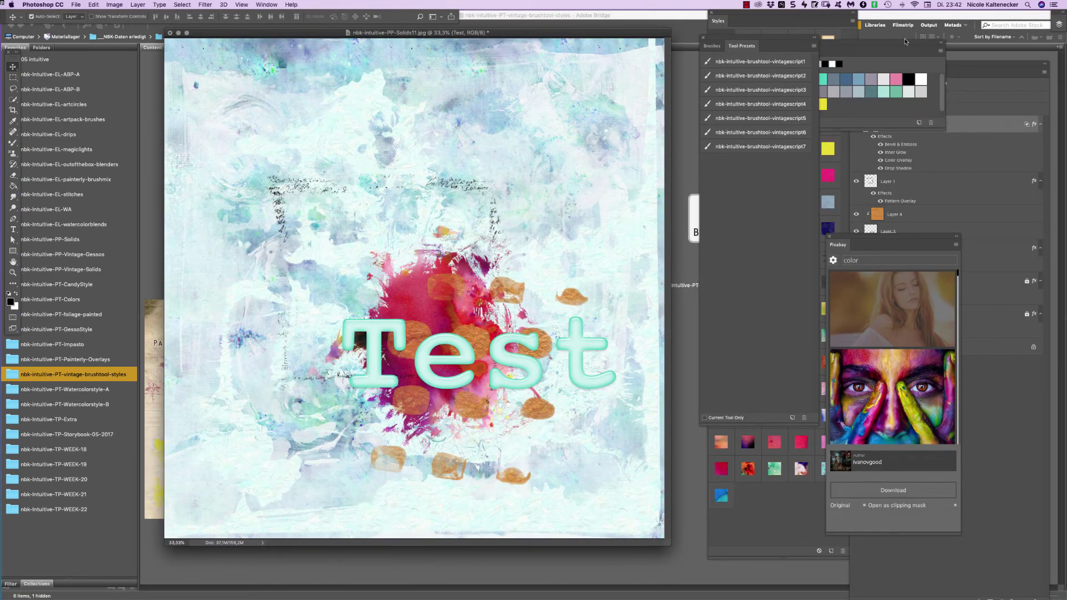
Create a new layer above the Test text and switch from the Mixer Brush to the Brush Tool.
key(super+shift+n)
key(Return)
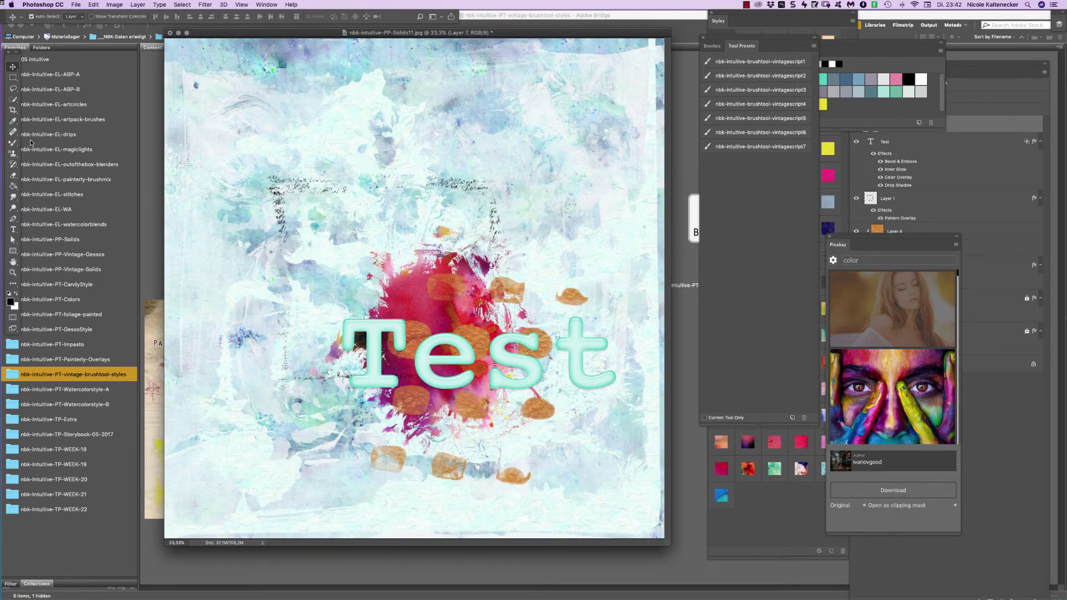
click(13, 142)
right_click(13, 142)
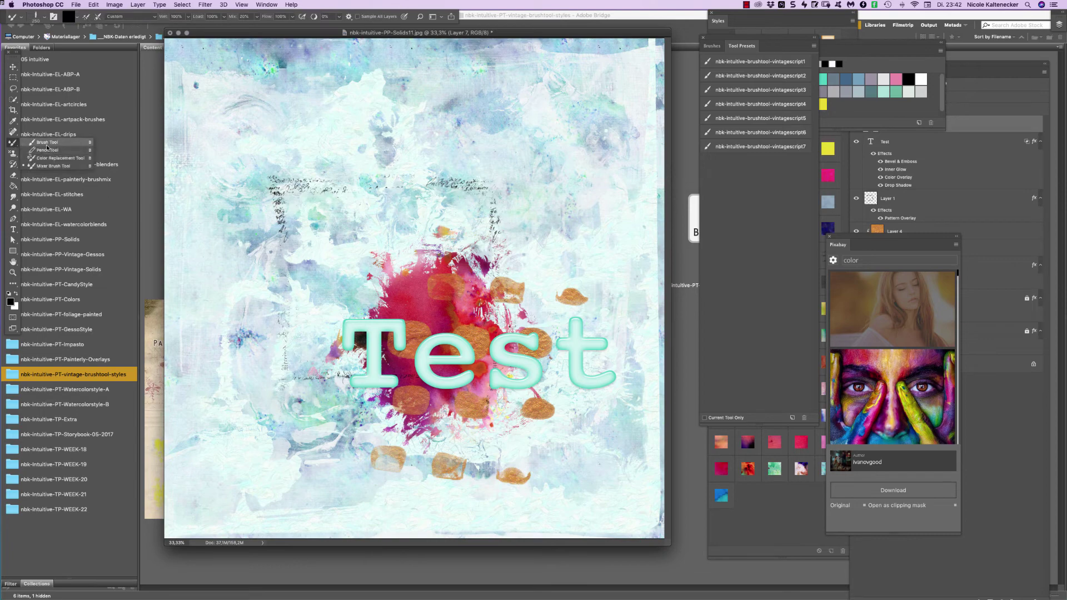
click(50, 142)
Paint script texture across the upper canvas with the nbk-intuitive-brushtool-vintagescript3 brush and apply the green painterly style to it.
right_click(423, 195)
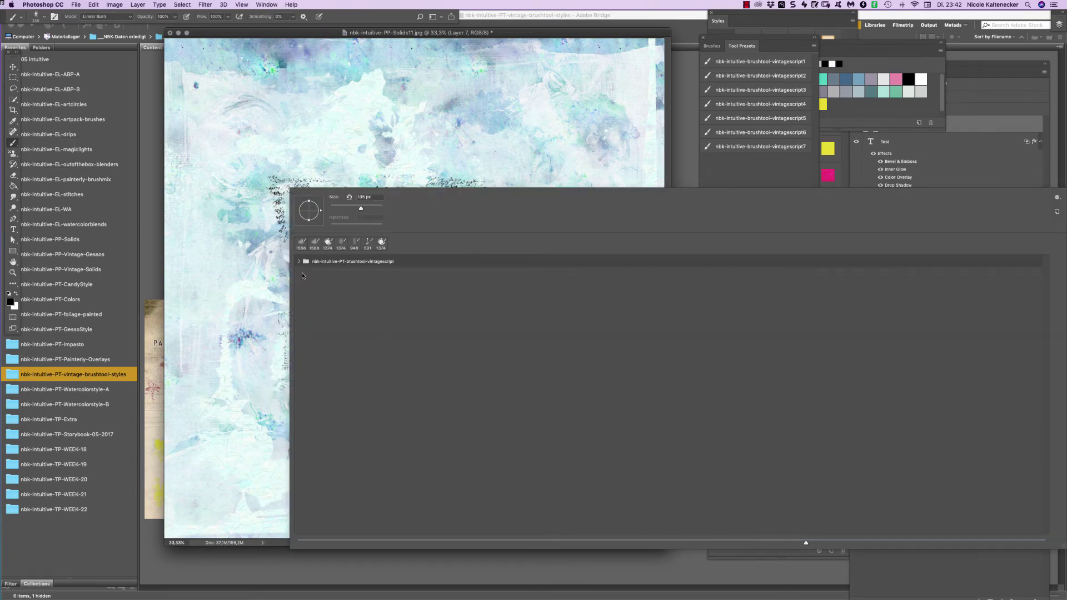
click(300, 264)
click(299, 261)
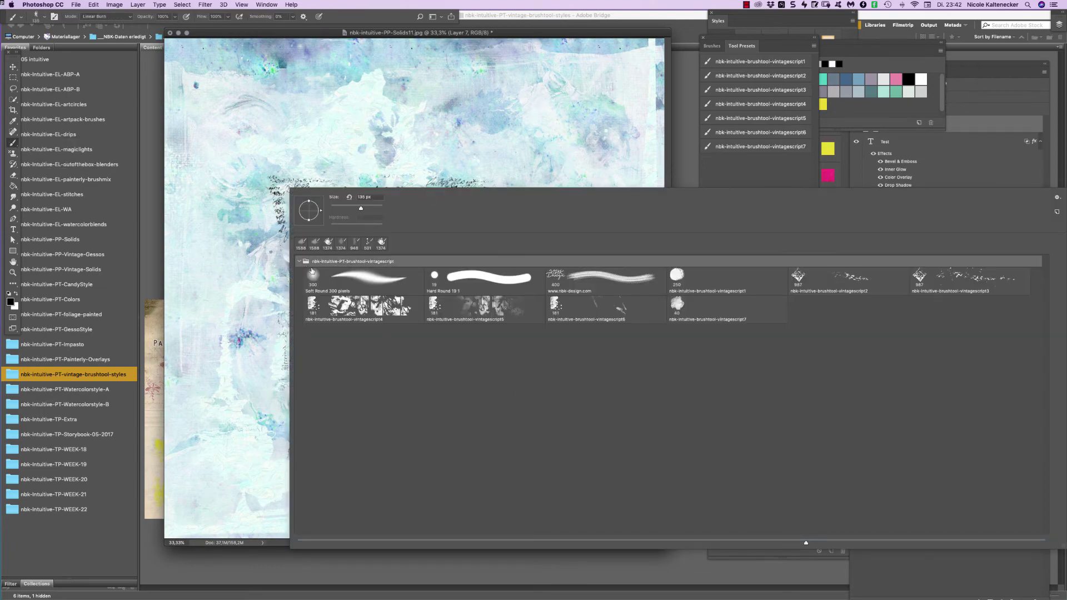
double_click(950, 272)
mouse_move(400, 211)
mouse_down()
mouse_move(444, 139)
mouse_move(527, 211)
mouse_move(533, 181)
mouse_move(567, 192)
mouse_up()
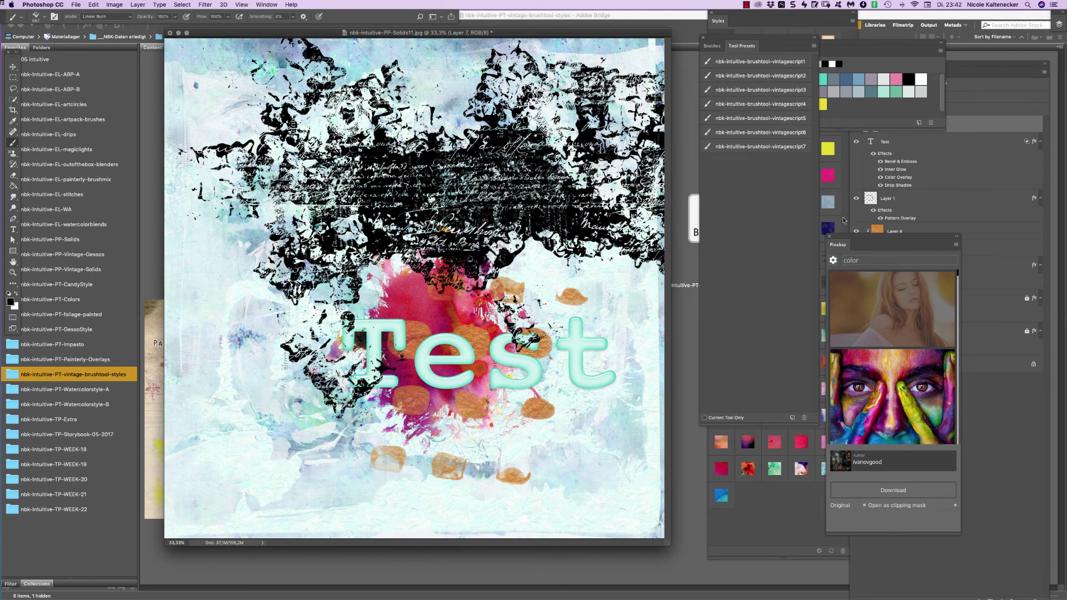
click(777, 464)
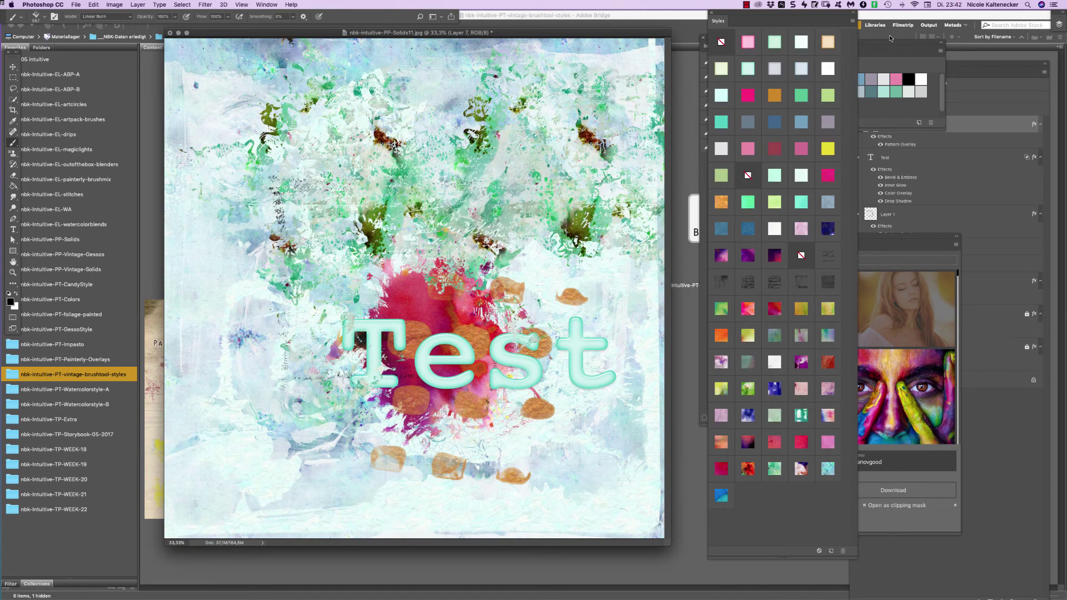
On a new layer, paint a large patch beside the splatter with the vintagescript2 brush and apply the white-violet painterly style.
key(ctrl+shift+n)
key(Return)
right_click(557, 254)
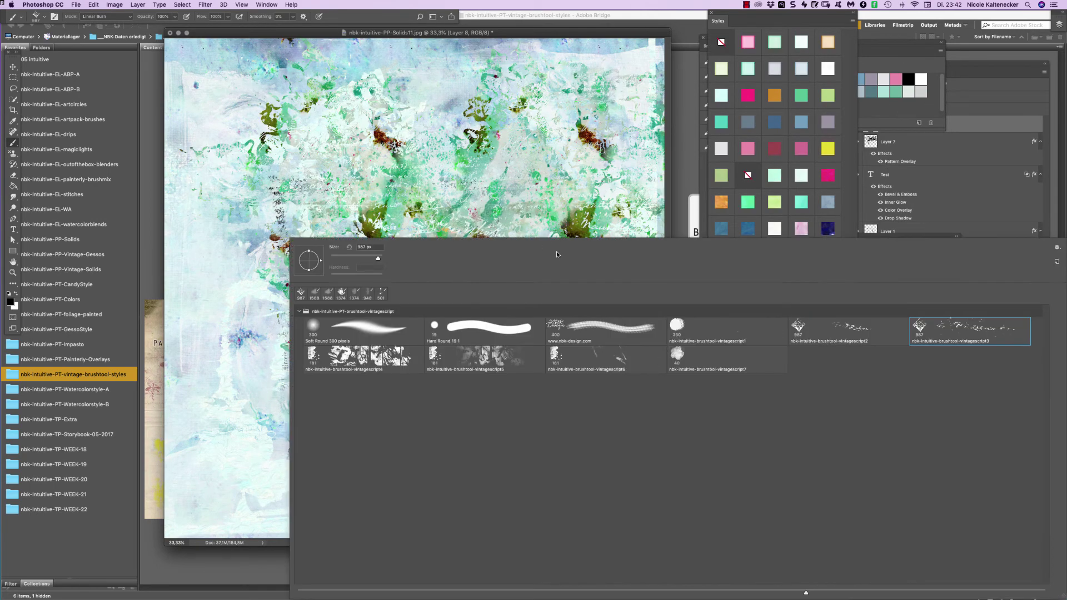
double_click(835, 327)
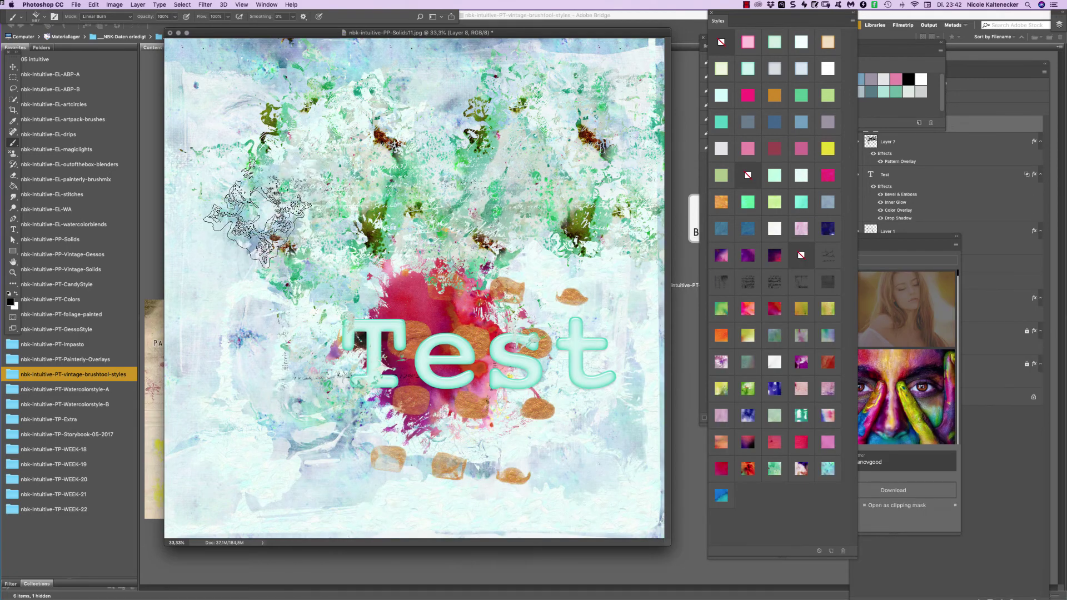
mouse_move(228, 390)
mouse_down()
mouse_move(248, 436)
mouse_move(251, 328)
mouse_move(196, 292)
mouse_move(197, 303)
mouse_move(215, 286)
mouse_move(175, 289)
mouse_move(237, 311)
mouse_move(286, 300)
mouse_move(325, 255)
mouse_move(302, 289)
mouse_move(297, 389)
mouse_move(384, 333)
mouse_up()
click(721, 361)
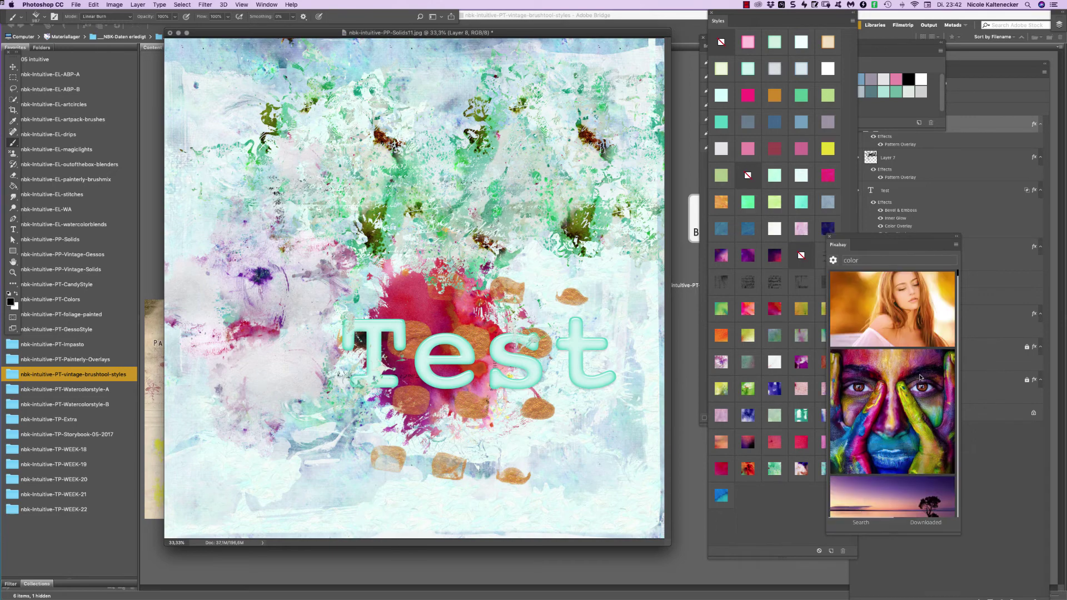
Clear the style from Layer 8 and clip the Pixabay photo of the colorfully painted face onto it.
click(802, 256)
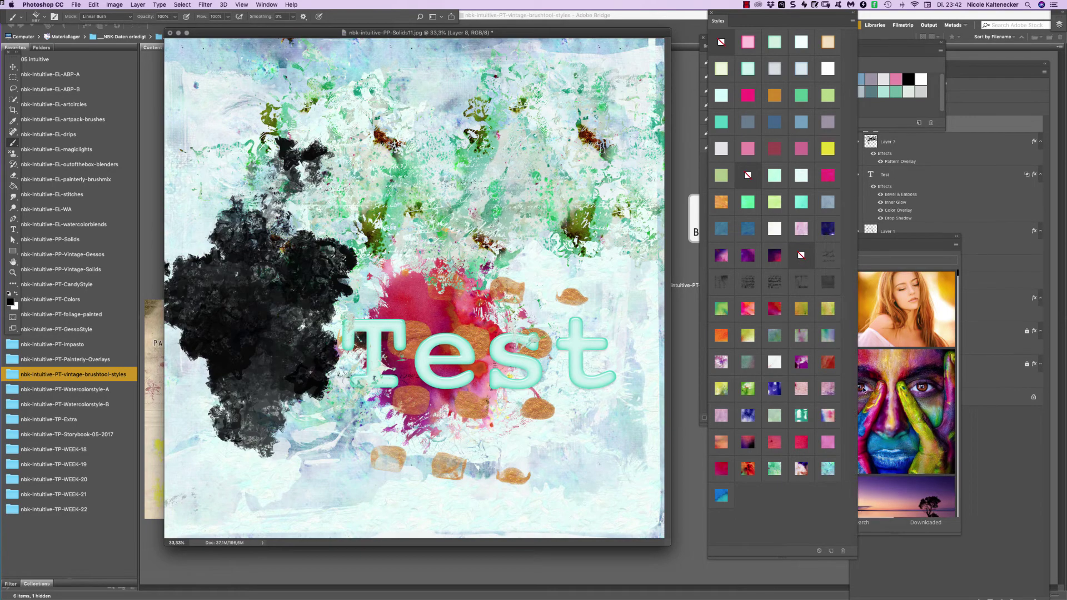
click(895, 423)
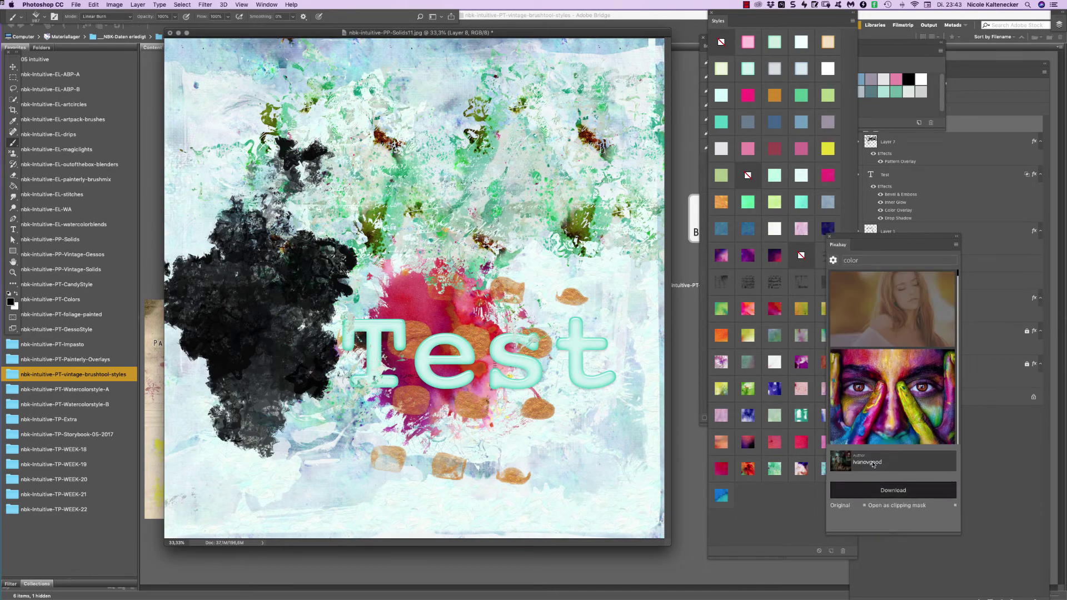
drag(384, 264, 120, 368)
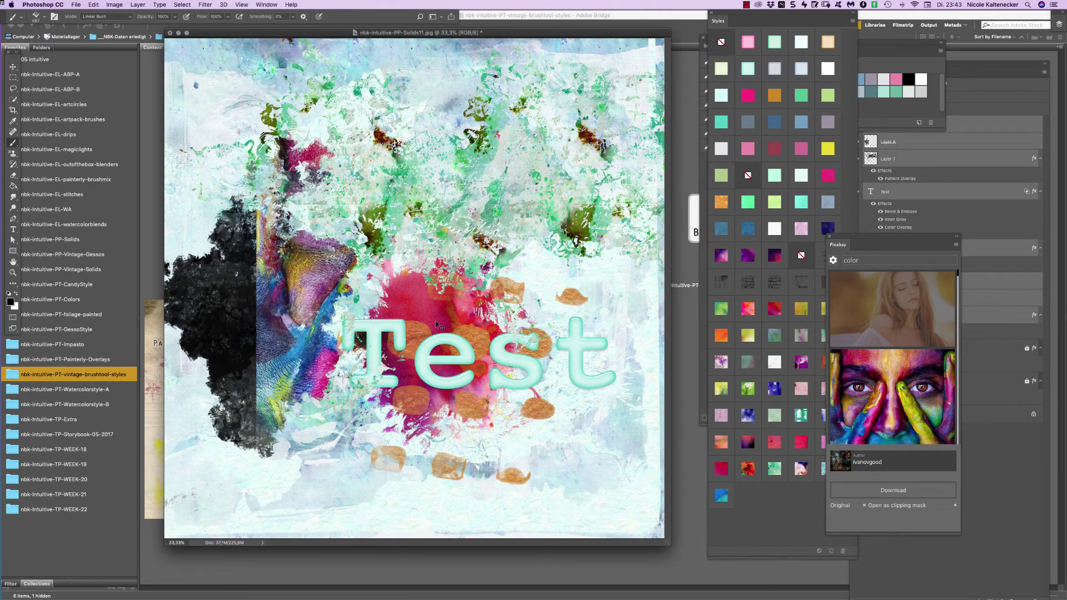
key(ctrl+t)
key(Return)
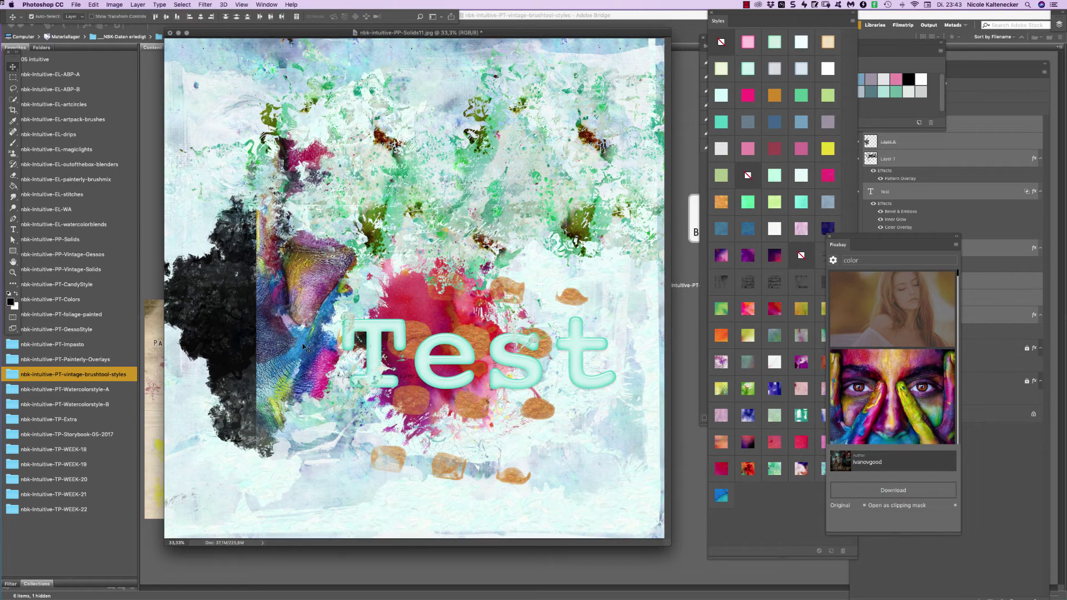
key(super)
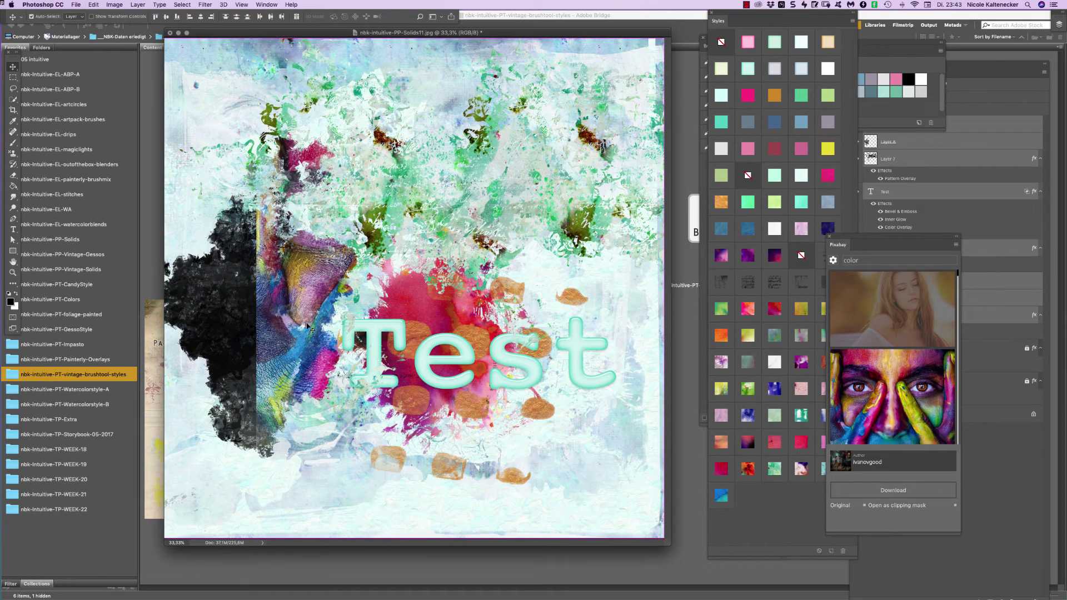
key(super+t)
drag(309, 289, 161, 372)
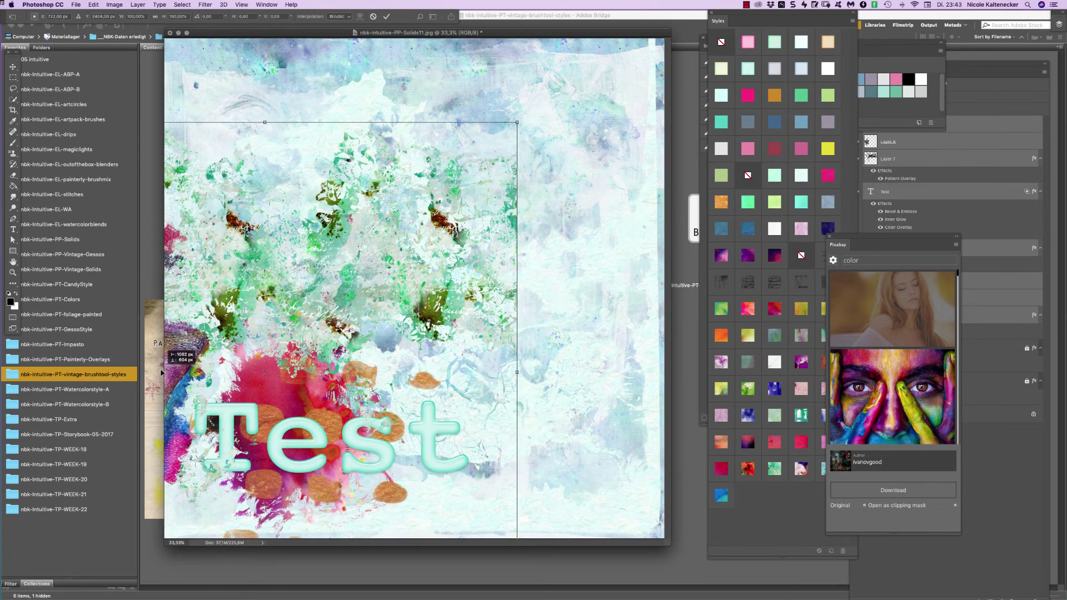
key(super+z)
click(998, 303)
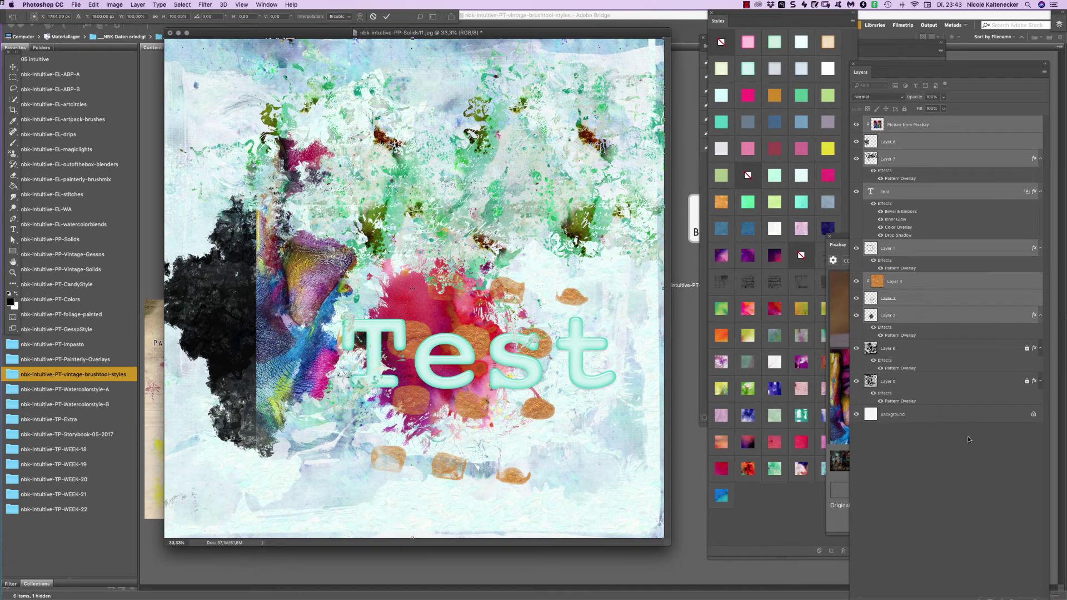
click(385, 16)
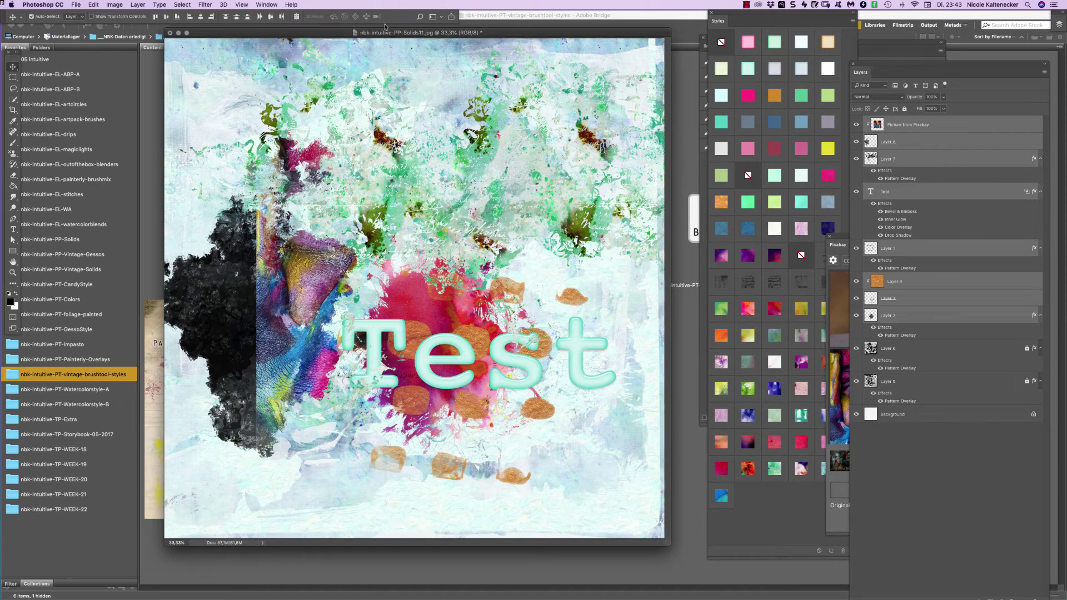
Enlarge the clipped Pixabay photo with Free Transform and reposition it so the painted face fills the patch beside the splatter.
click(940, 428)
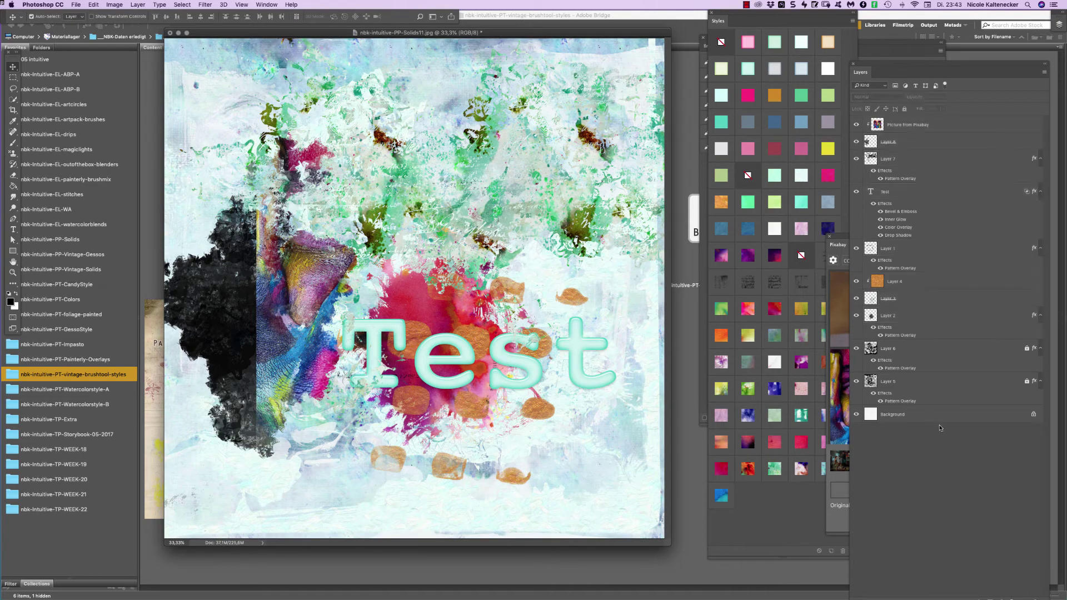
click(926, 119)
key(ctrl+t)
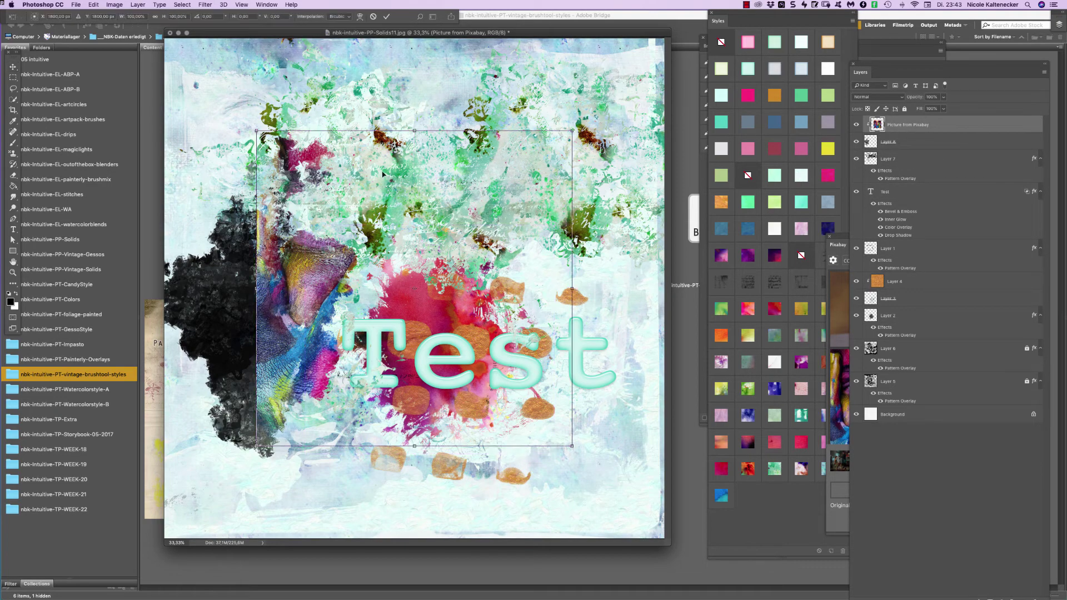
drag(469, 184, 288, 250)
drag(435, 187, 497, 126)
drag(379, 256, 361, 259)
key(Return)
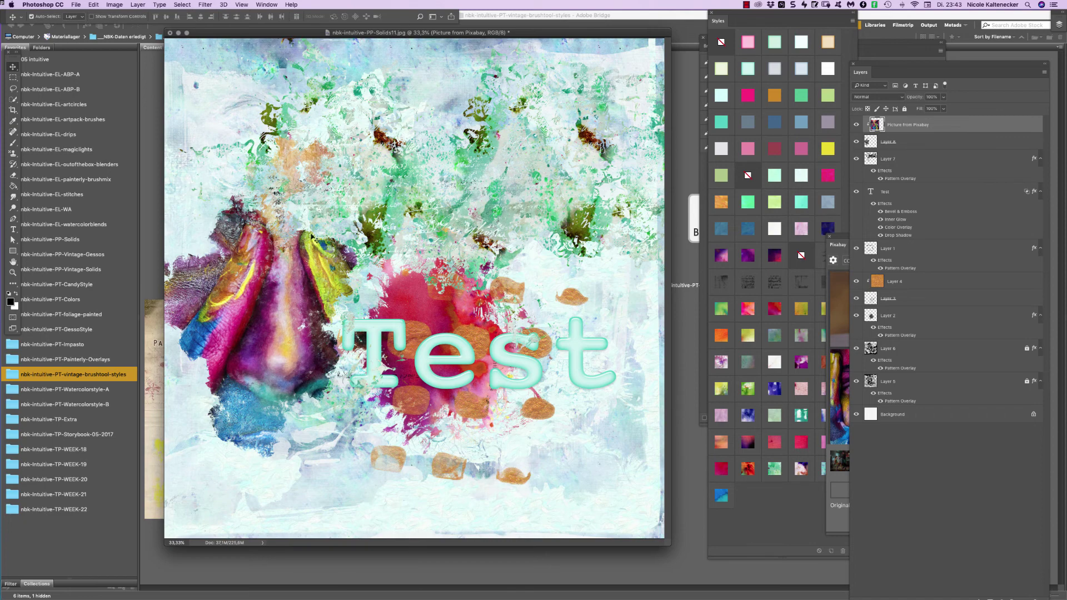
On Layer 8, paint a larger area with the Brush Tool to extend the mask over both eyes and fingers of the face photo.
drag(921, 143, 793, 180)
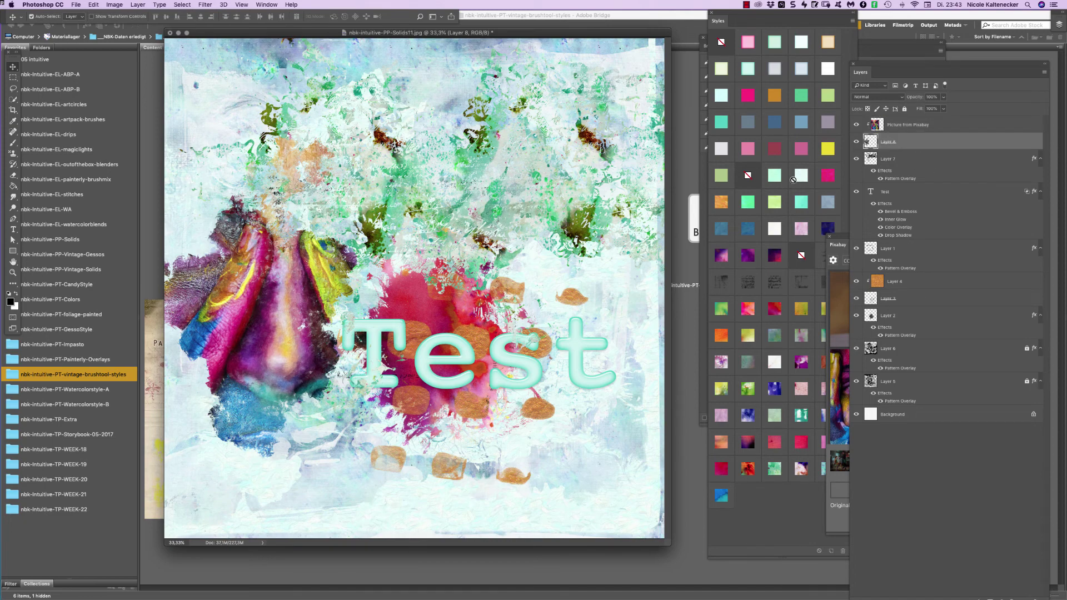
click(13, 143)
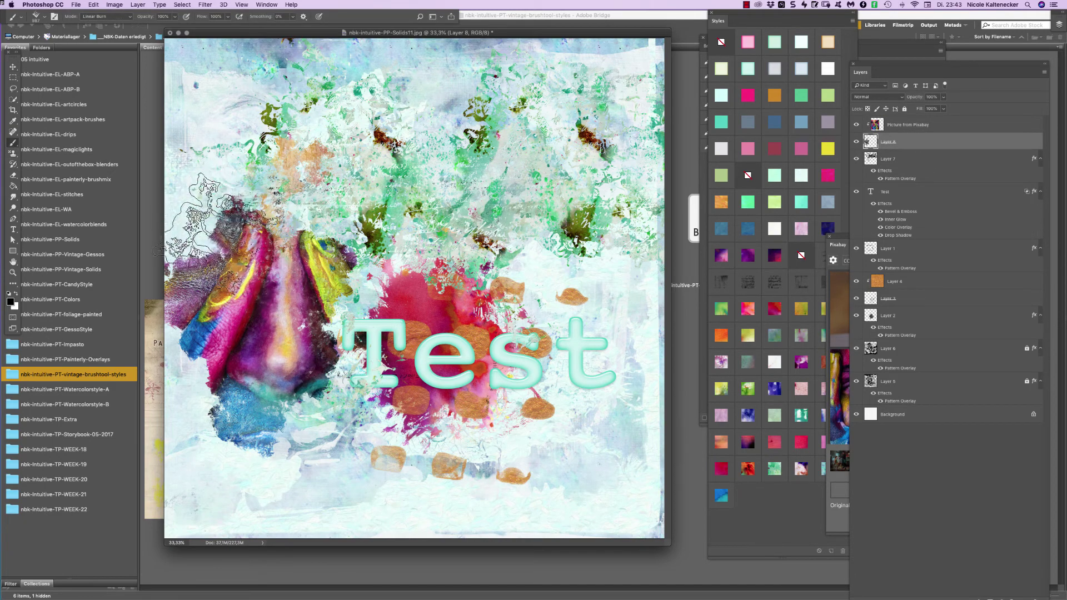
mouse_move(195, 218)
mouse_down()
mouse_move(189, 255)
mouse_move(239, 250)
mouse_move(216, 211)
mouse_move(189, 255)
mouse_move(317, 289)
mouse_move(372, 217)
mouse_move(355, 244)
mouse_move(361, 300)
mouse_move(311, 394)
mouse_move(297, 400)
mouse_move(272, 372)
mouse_move(278, 455)
mouse_move(242, 431)
mouse_move(191, 312)
mouse_move(178, 336)
mouse_move(186, 362)
mouse_move(167, 356)
mouse_move(211, 336)
mouse_move(289, 247)
mouse_move(278, 178)
mouse_move(289, 195)
mouse_move(308, 195)
mouse_move(272, 270)
mouse_move(289, 395)
mouse_move(353, 350)
mouse_move(289, 334)
mouse_up()
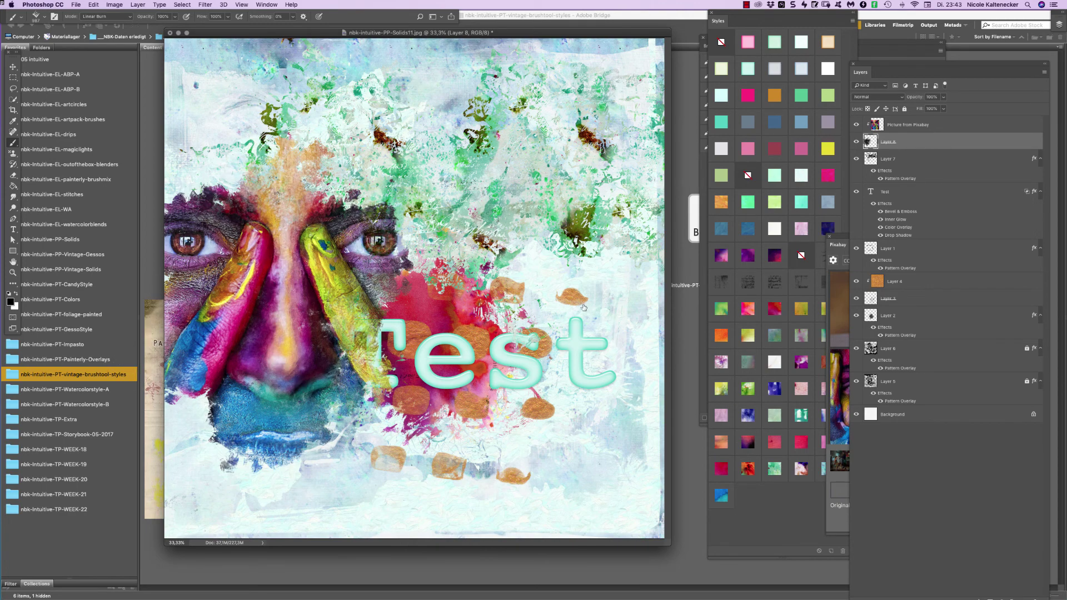
Stamp script marks along the forehead, lower cheek and chin edges of the face on Layer 8 with the vintagescript7 brush.
right_click(292, 242)
click(727, 369)
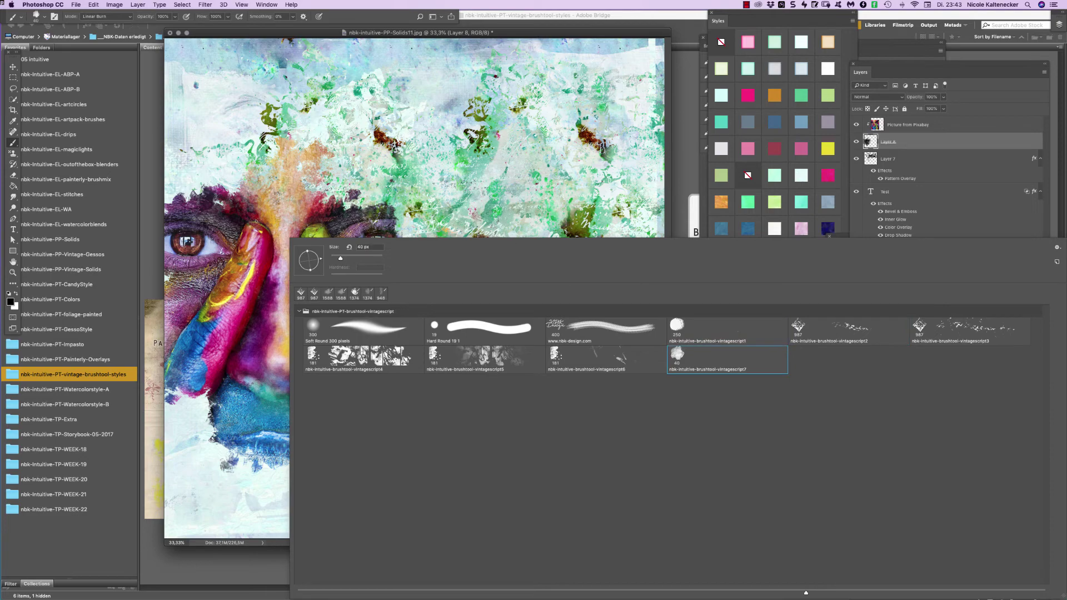
click(354, 174)
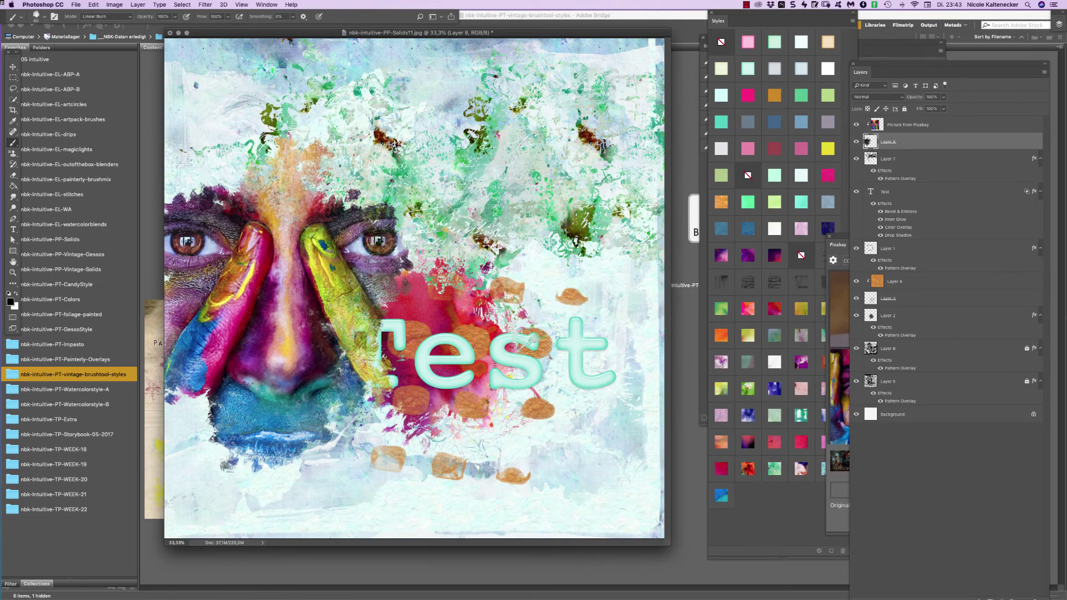
mouse_move(361, 180)
mouse_down()
mouse_move(360, 198)
mouse_move(375, 200)
mouse_move(382, 180)
mouse_move(370, 170)
mouse_up()
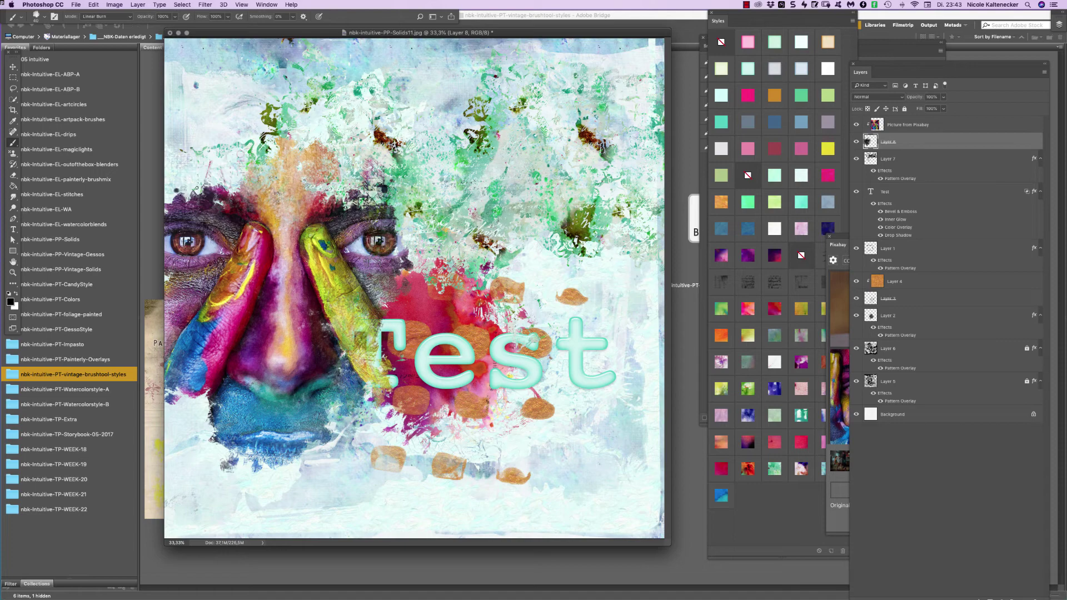
drag(192, 439, 201, 405)
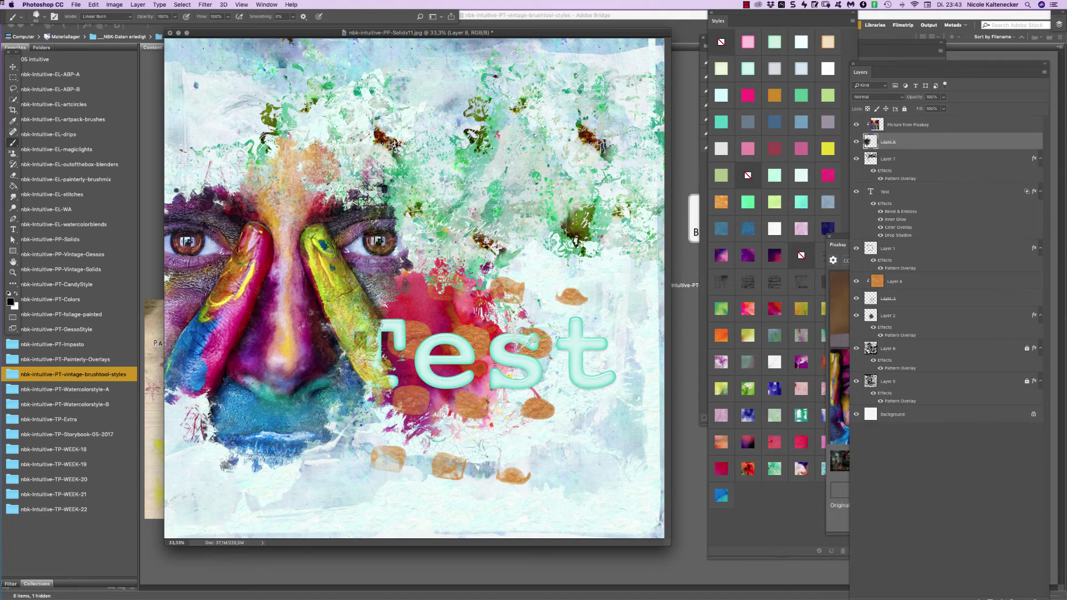
mouse_move(333, 453)
mouse_down()
mouse_move(356, 428)
mouse_move(329, 460)
mouse_move(472, 433)
mouse_move(422, 412)
mouse_move(440, 399)
mouse_up()
key(c)
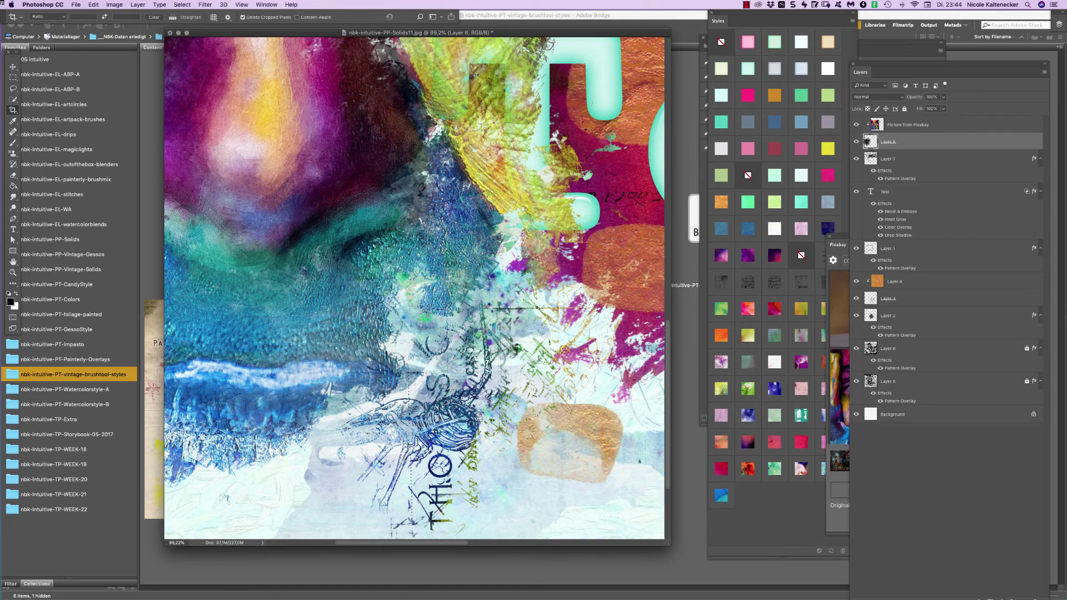
key(super+0)
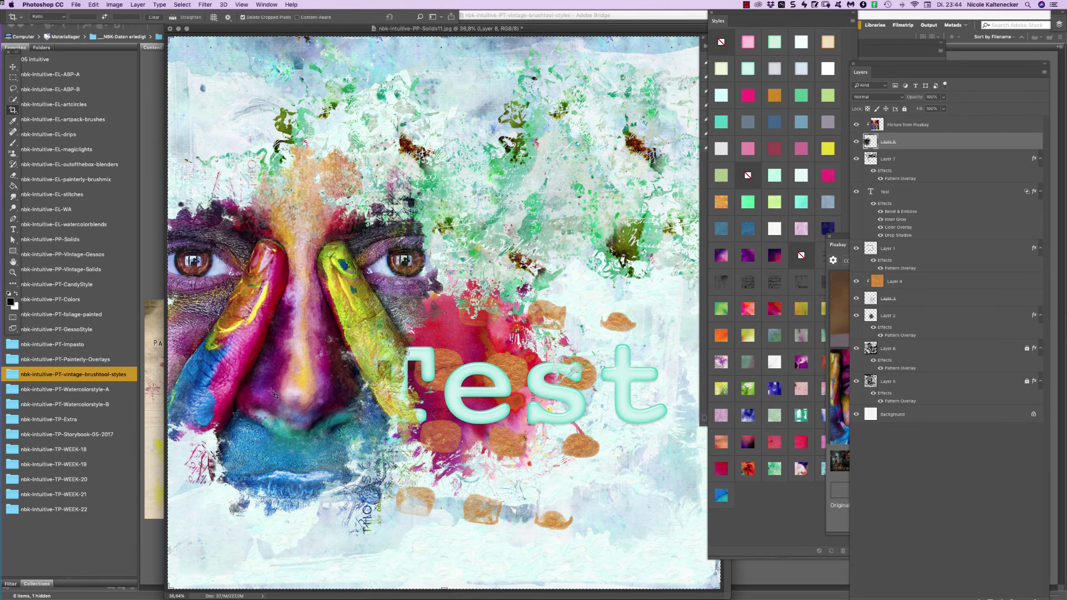
drag(452, 345, 517, 300)
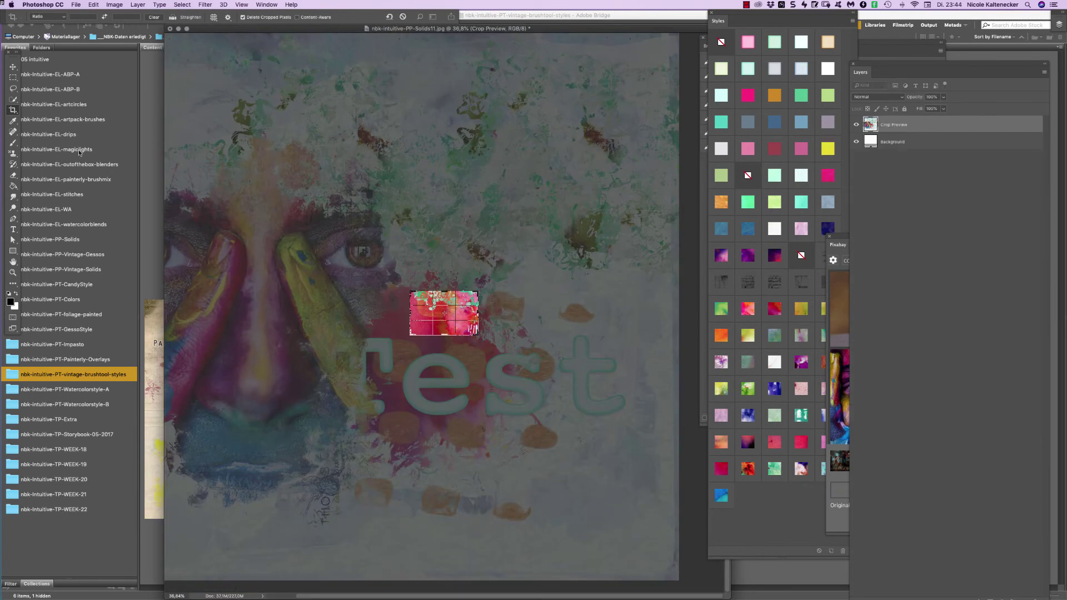
click(402, 17)
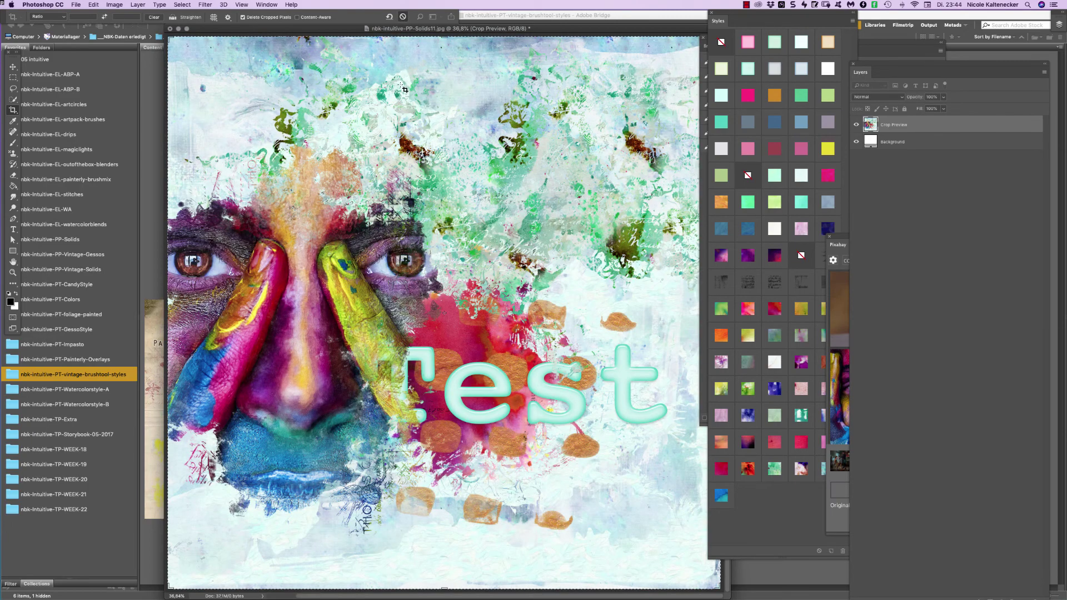
click(13, 143)
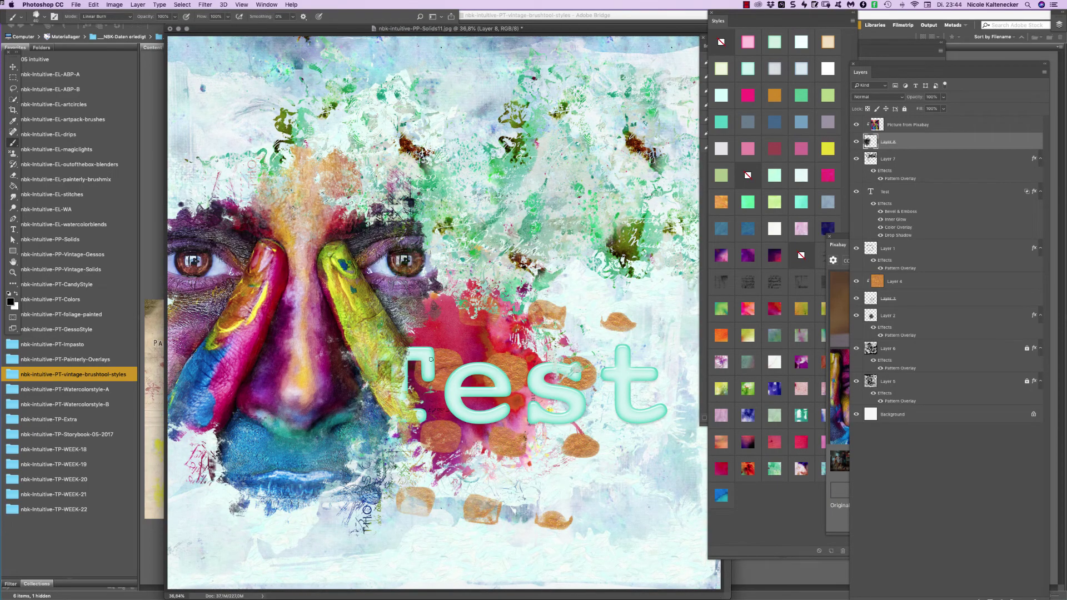
On Layer 8, stamp script above the Test text, and stamp butterfly motifs and script lines across the lower and upper-left canvas with the vintagescript6 brush.
mouse_move(459, 336)
mouse_down()
mouse_move(473, 370)
mouse_move(514, 311)
mouse_move(533, 339)
mouse_move(558, 289)
mouse_move(589, 266)
mouse_move(595, 345)
mouse_move(567, 356)
mouse_move(556, 333)
mouse_up()
right_click(527, 378)
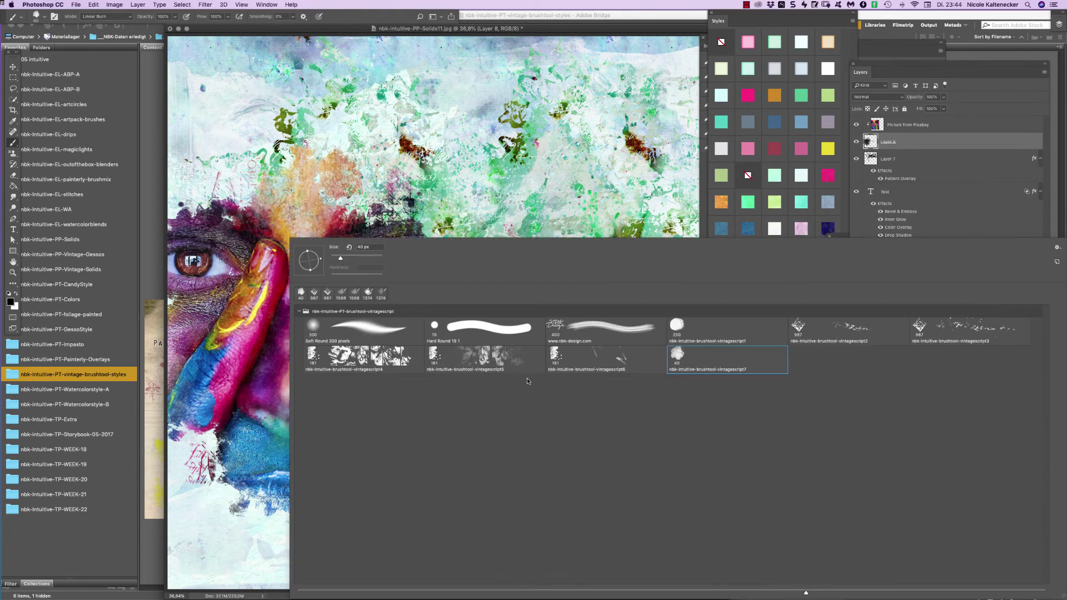
click(575, 356)
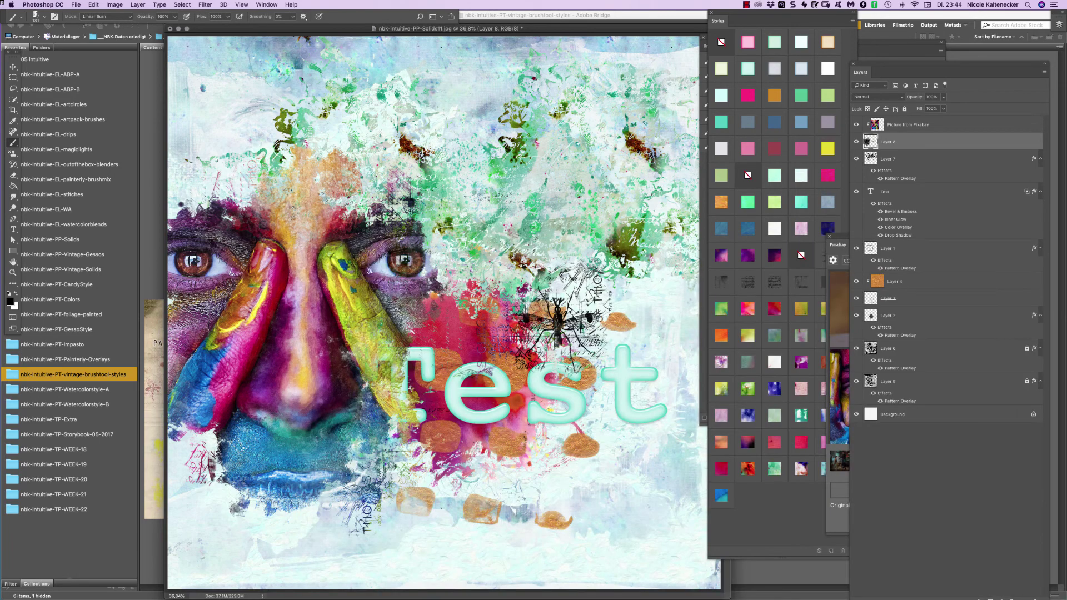
click(234, 434)
mouse_move(356, 511)
mouse_down()
mouse_move(378, 519)
mouse_move(392, 508)
mouse_up()
mouse_move(539, 495)
mouse_down()
mouse_move(624, 496)
mouse_move(608, 528)
mouse_move(520, 545)
mouse_up()
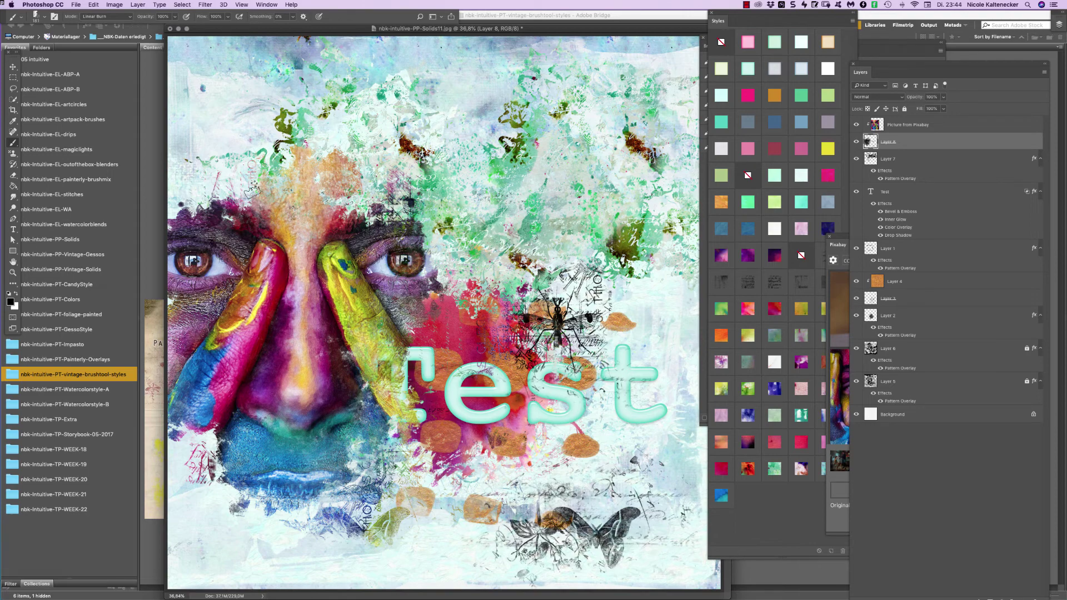
drag(214, 125, 196, 146)
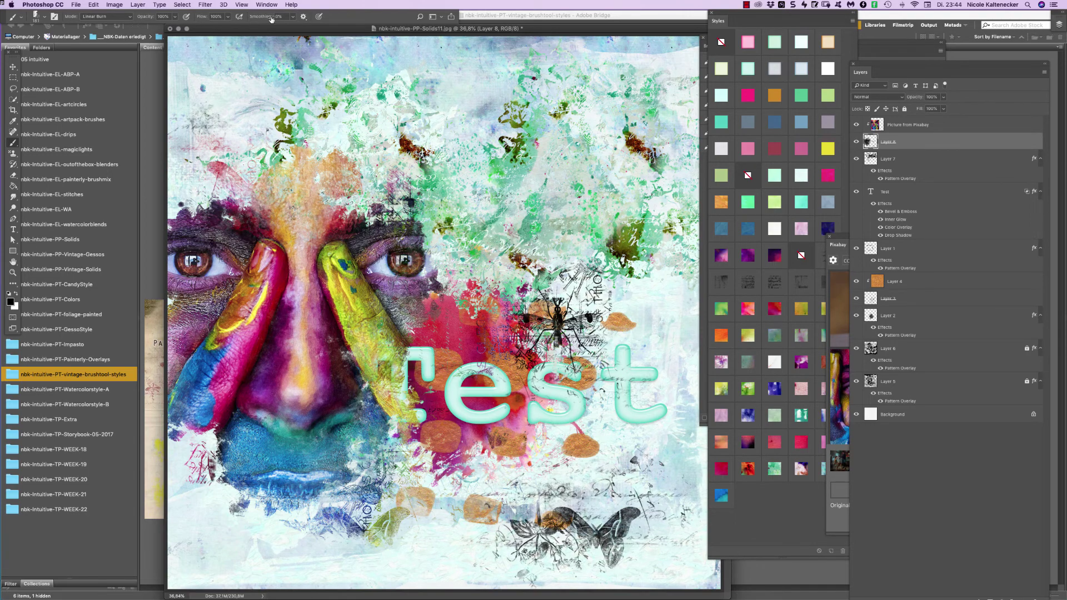
Create a new layer above Layer 8, move it above the Pixabay photo and release it from the clipping mask.
key(super+shift+n)
key(Return)
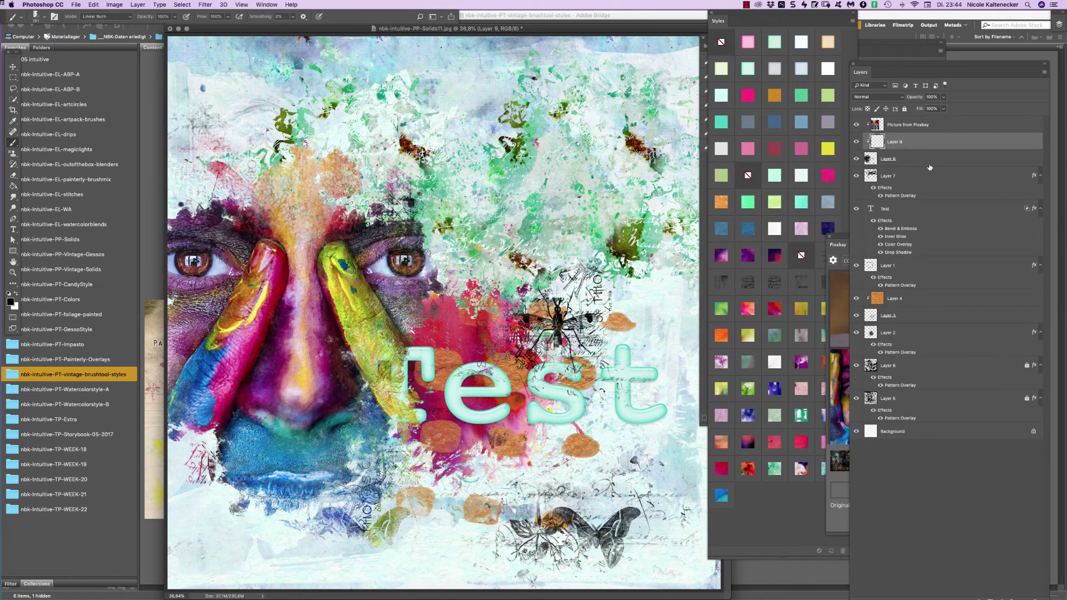
key(super+bracketright)
key(super+alt+g)
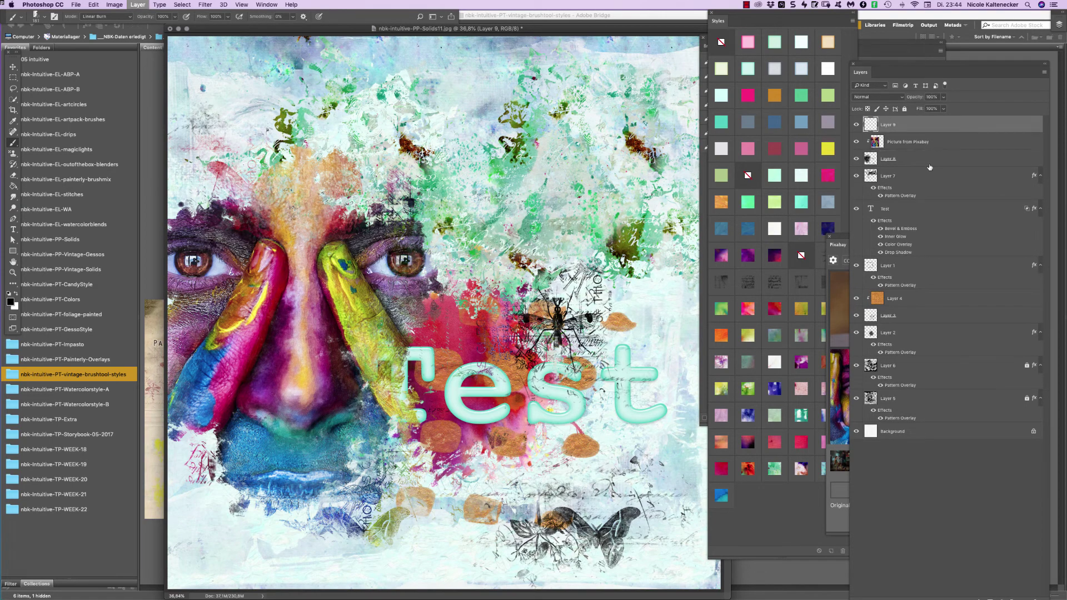
Stamp black butterflies and vintage script over the forehead and upper middle of the canvas on the new unclipped layer.
click(414, 159)
click(445, 178)
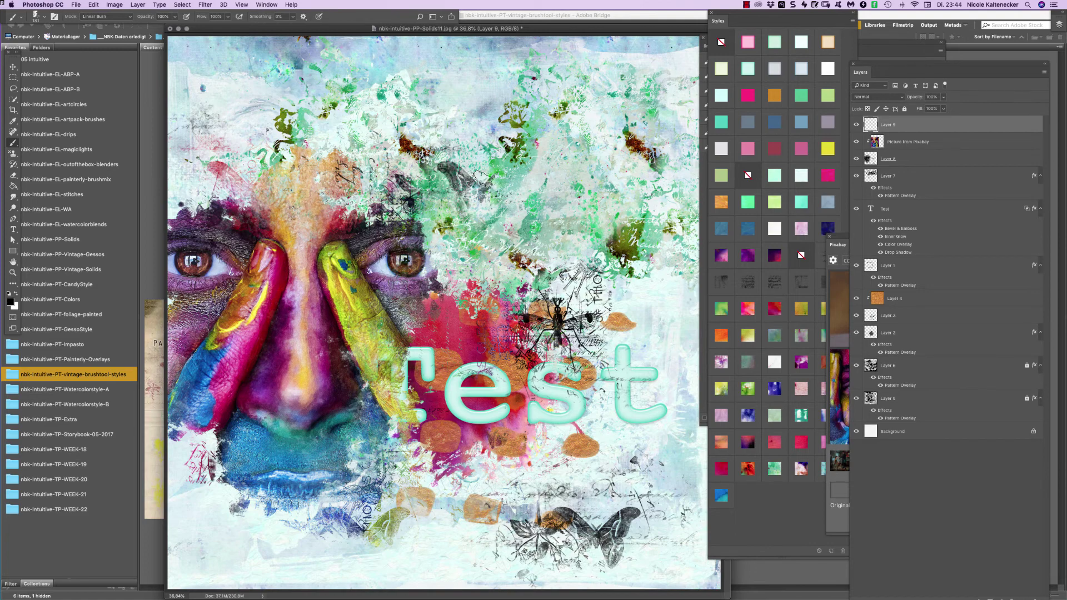
click(477, 139)
click(467, 184)
click(461, 75)
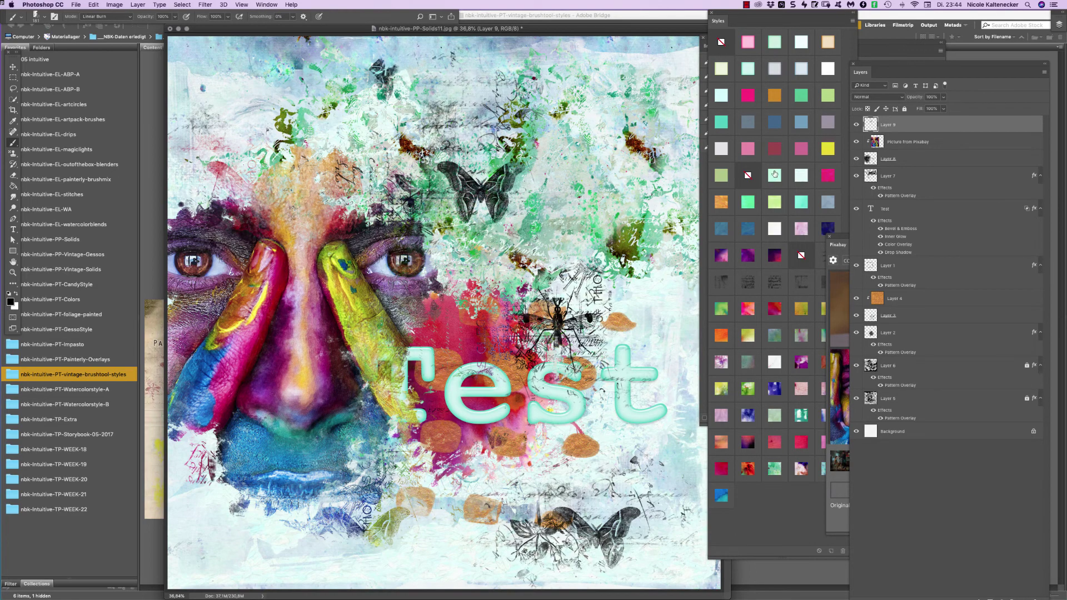
Try the pink and blue styles on the stamp layer, apply the purple-white painterly style, and stamp more butterflies and script across the canvas.
click(827, 175)
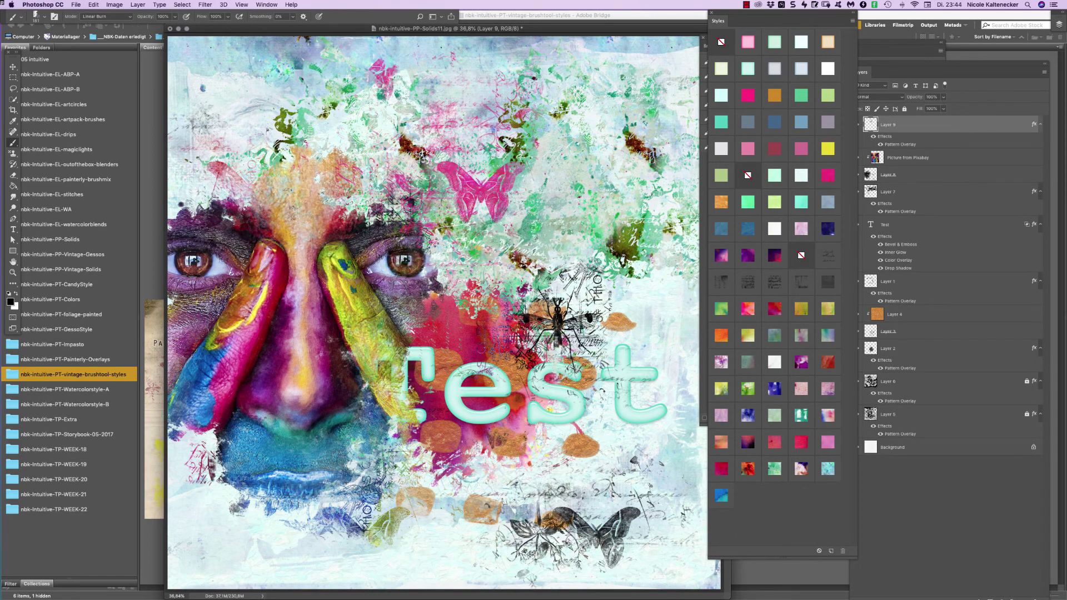
click(774, 388)
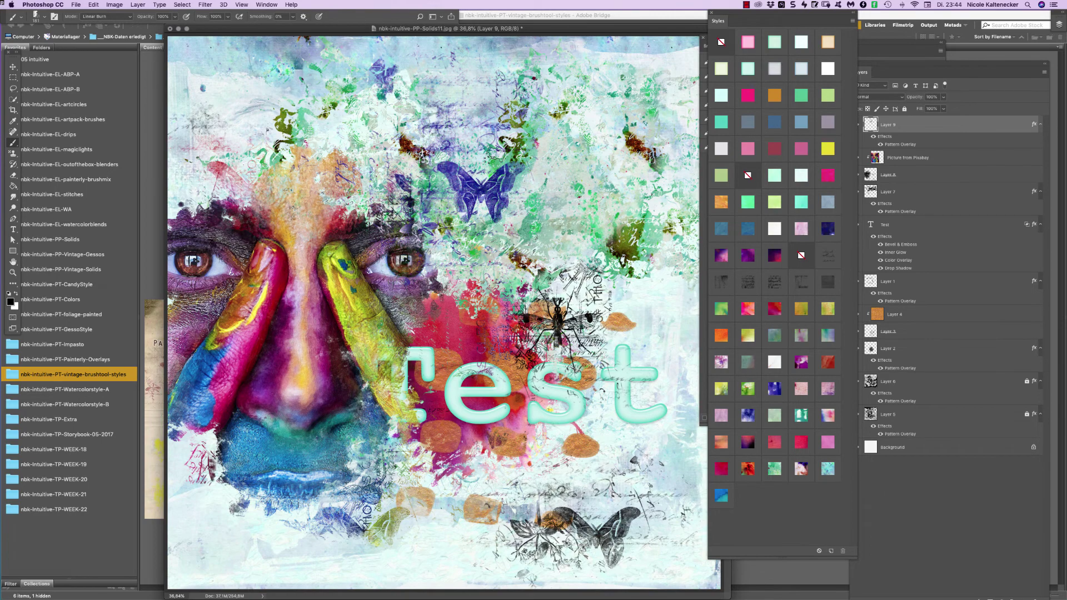
click(497, 75)
click(803, 361)
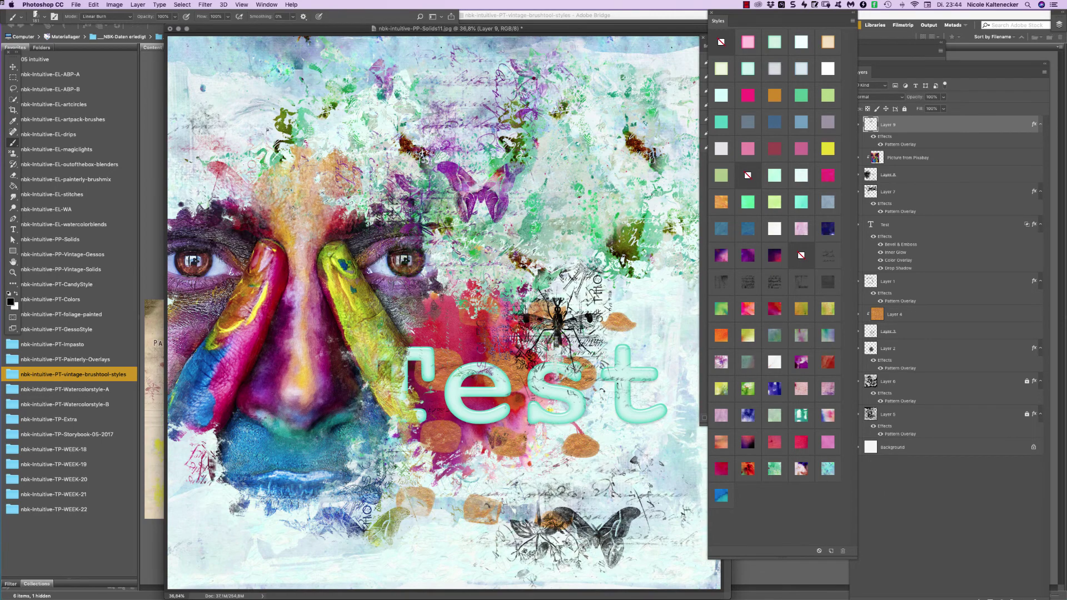
mouse_move(464, 488)
mouse_down()
mouse_move(444, 505)
mouse_move(325, 502)
mouse_move(312, 520)
mouse_move(231, 517)
mouse_up()
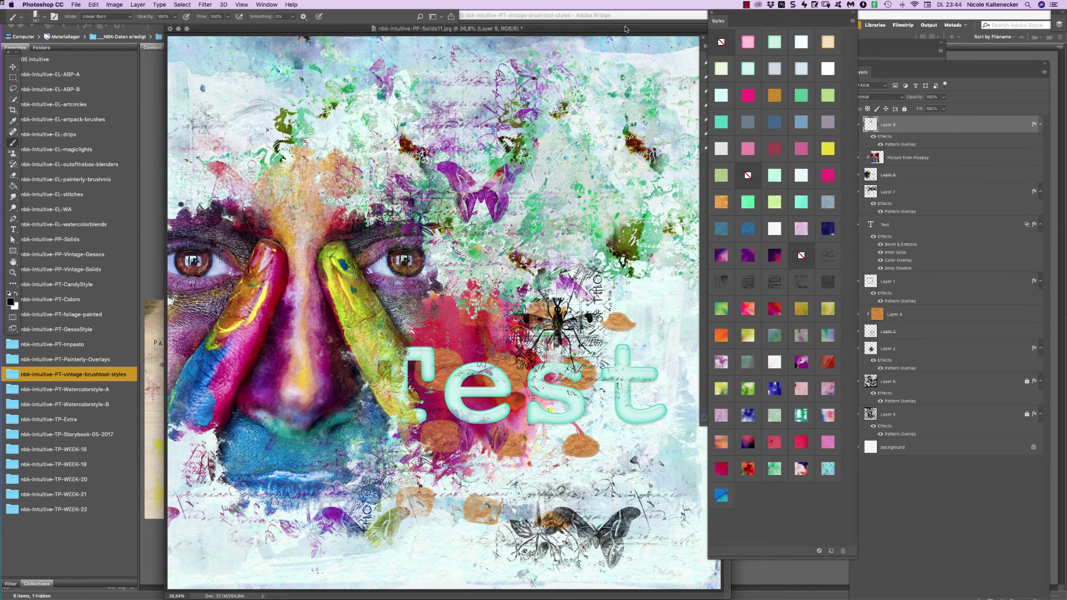
Paint a large textured purple patch over the upper-right canvas on the styled layer with the vintagescript5 brush.
mouse_move(618, 29)
mouse_down()
mouse_move(540, 25)
mouse_move(569, 24)
mouse_up()
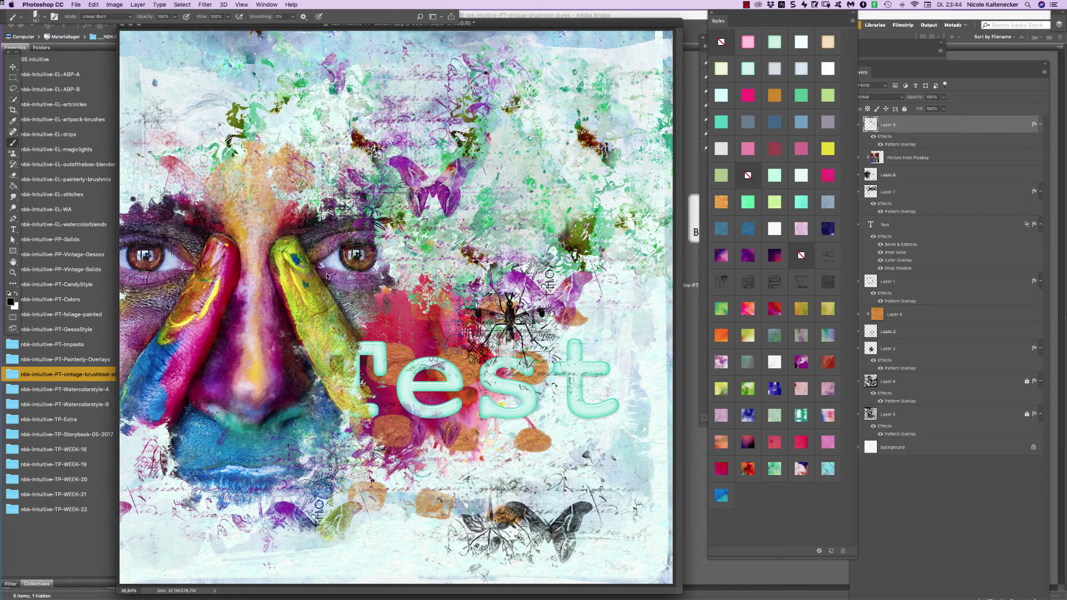
right_click(507, 405)
double_click(460, 361)
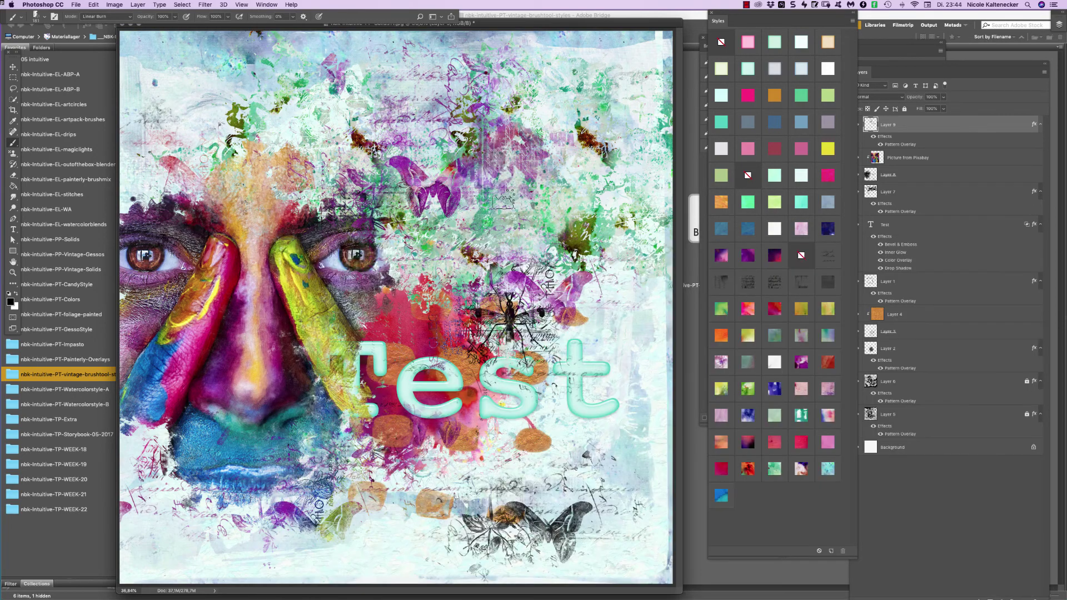
click(603, 185)
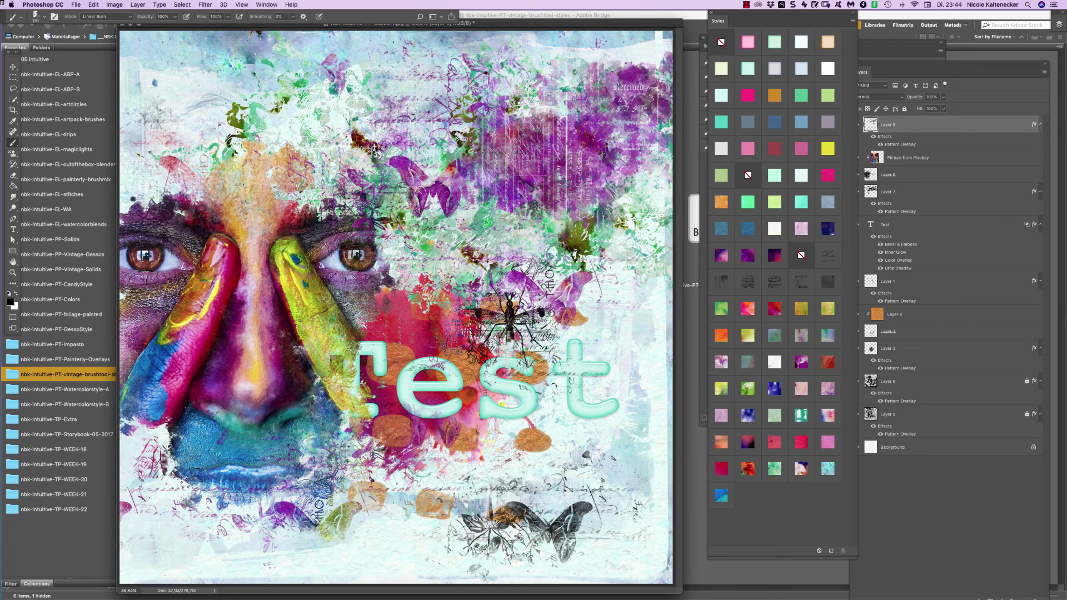
click(111, 374)
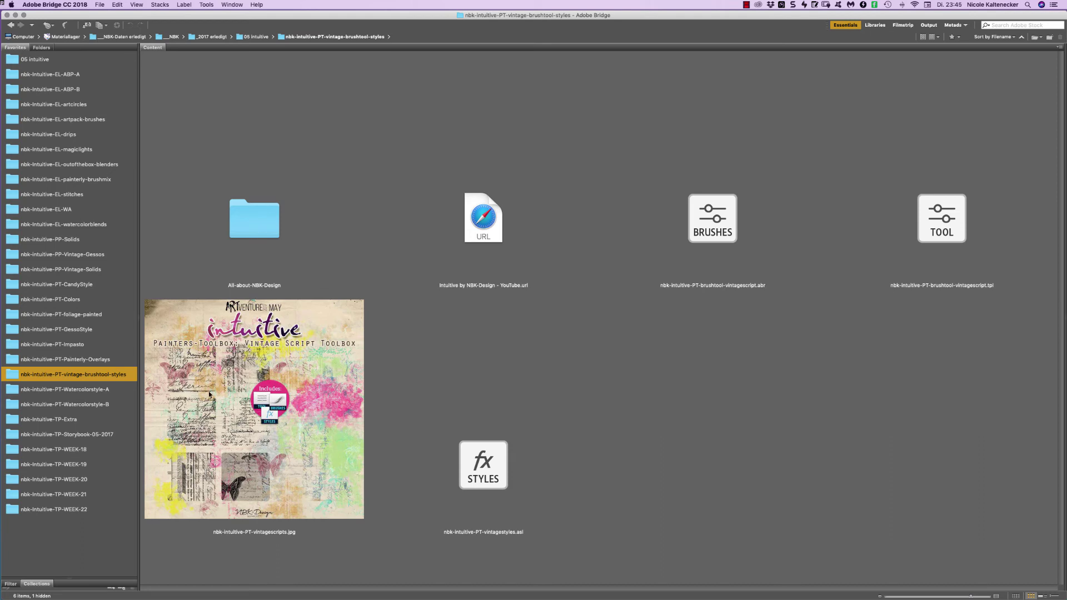
mouse_move(425, 599)
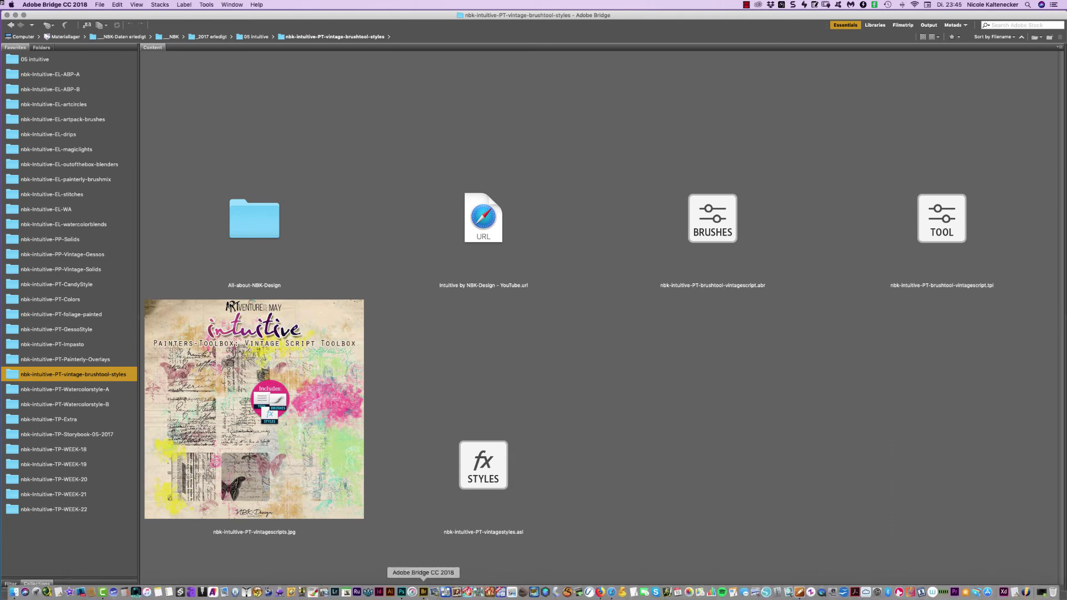
click(402, 593)
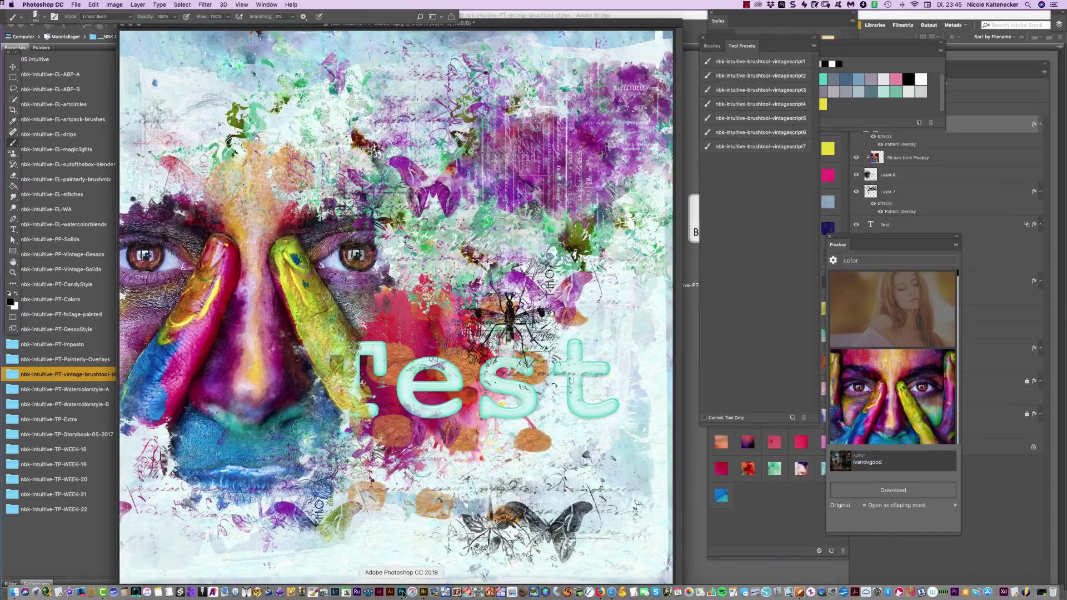
Paint more purple texture over the end of the Test text and the area below it, and add a new layer above.
mouse_move(482, 427)
mouse_down()
mouse_move(577, 495)
mouse_move(583, 430)
mouse_up()
mouse_move(607, 328)
mouse_down()
mouse_move(617, 353)
mouse_move(628, 328)
mouse_up()
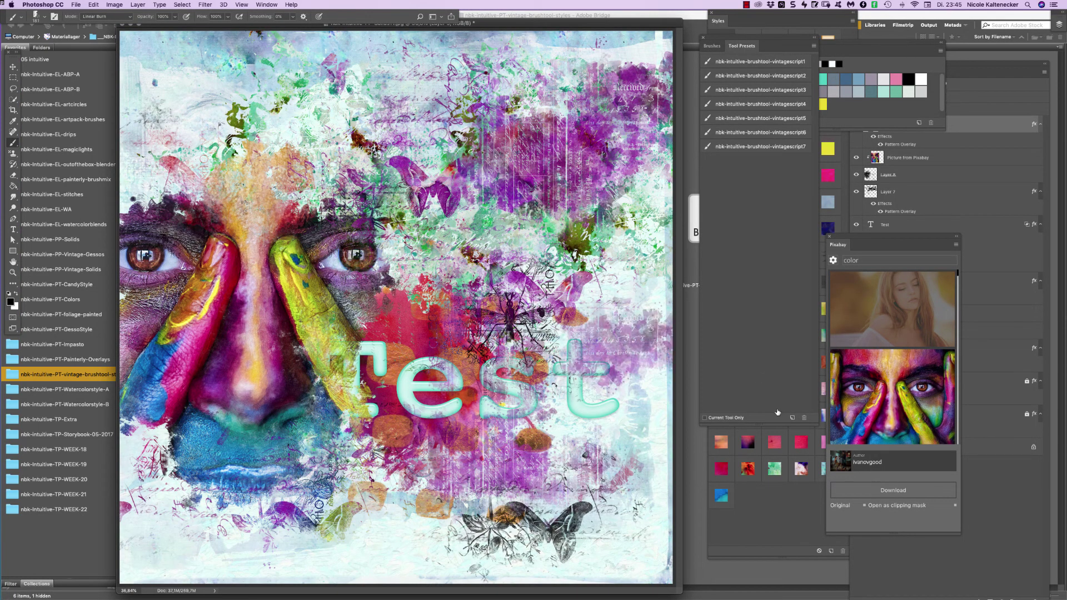
key(super+shift+n)
key(Return)
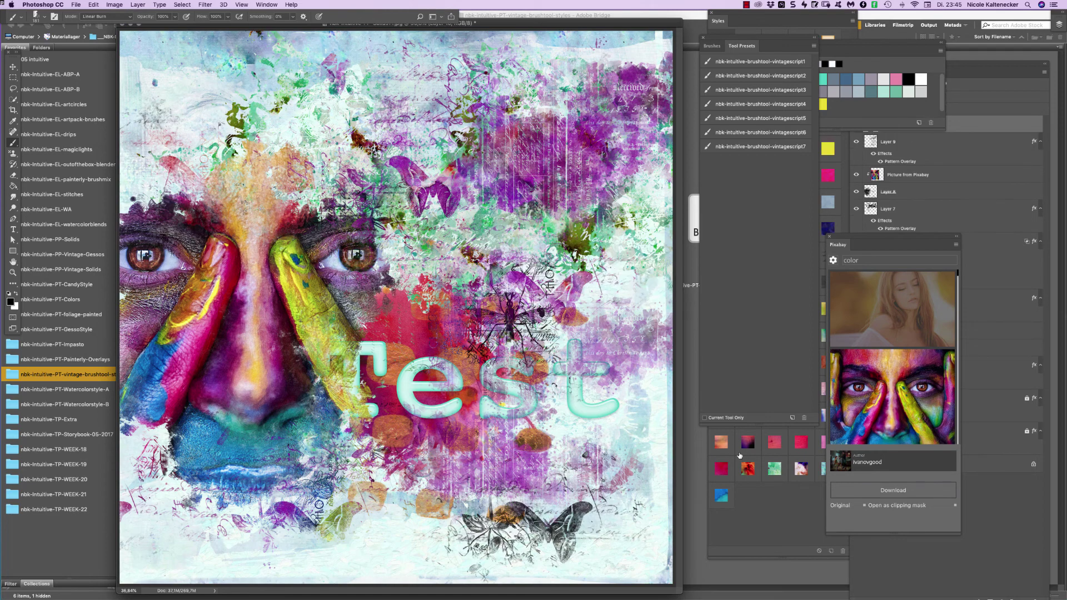
Apply the dark purple style to the new layer, paint a textured patch at the canvas's right edge, and try the green and orange styles.
click(773, 471)
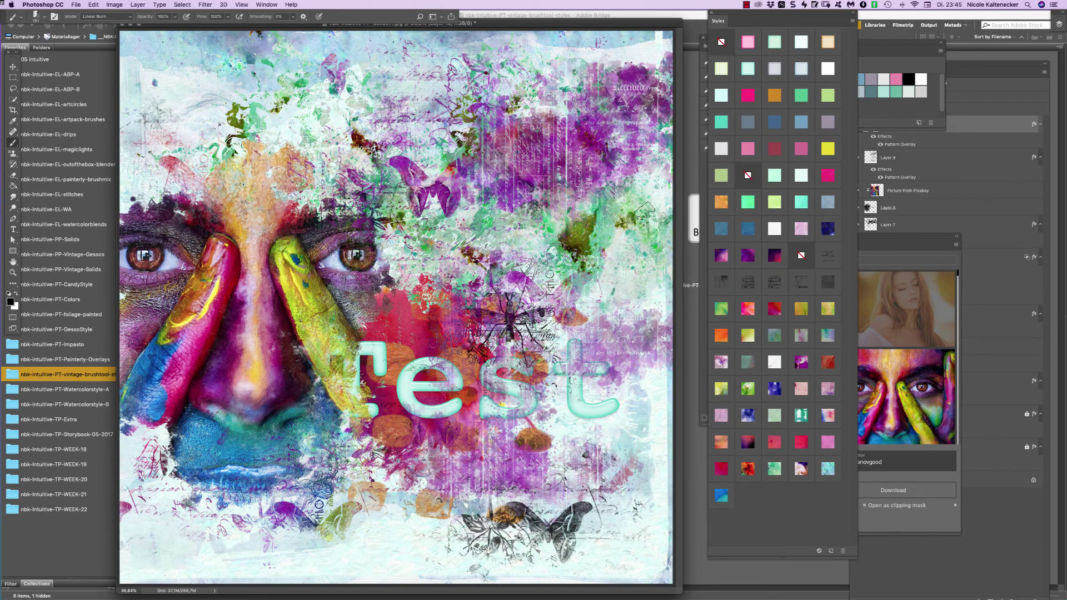
click(774, 253)
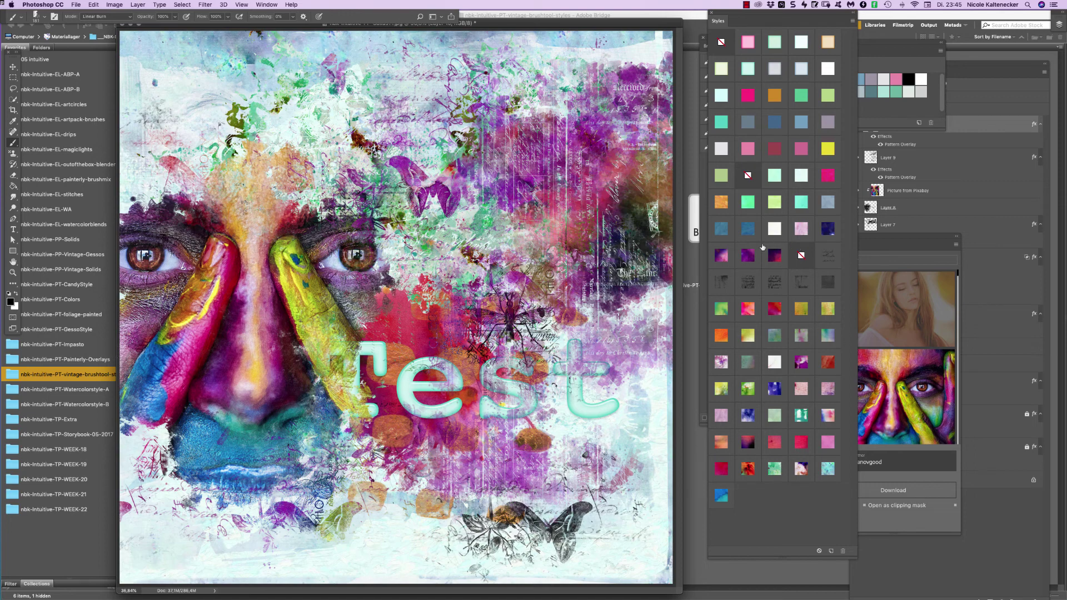
click(745, 205)
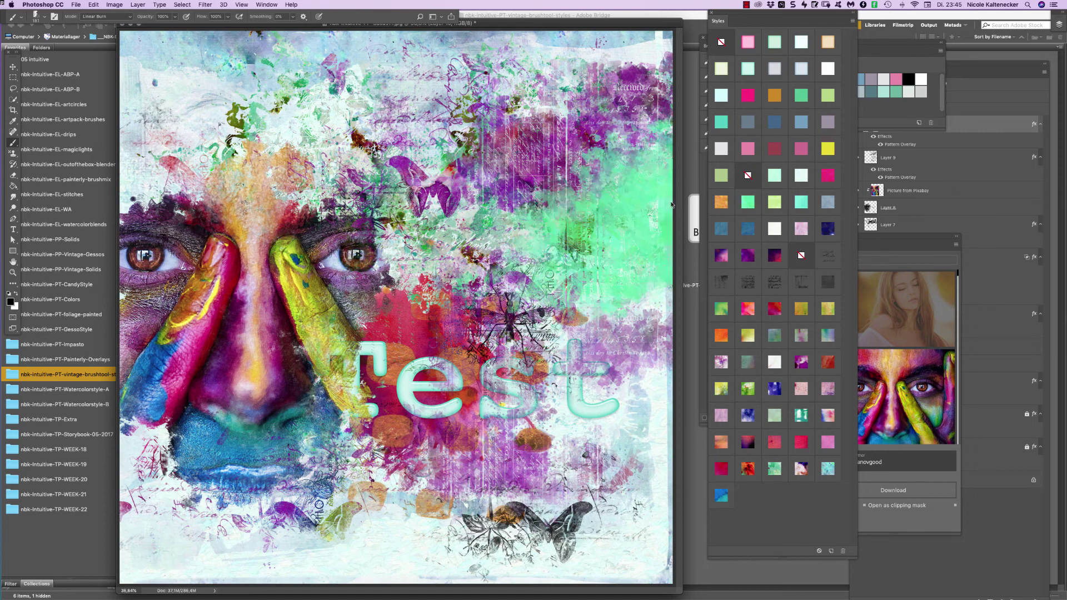
click(720, 203)
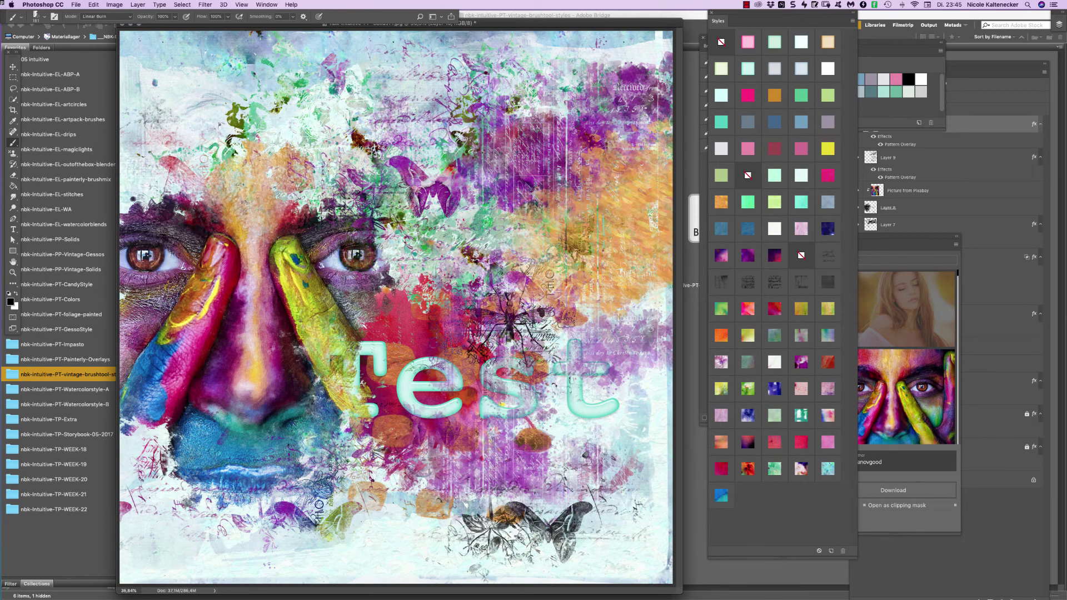
Paint more texture across the upper-right and lower-left canvas, and try the navy, blue and pink styles on the layer.
mouse_move(547, 345)
mouse_down()
mouse_move(445, 314)
mouse_move(430, 191)
mouse_move(445, 150)
mouse_move(500, 102)
mouse_move(414, 63)
mouse_up()
mouse_move(219, 451)
mouse_down()
mouse_move(161, 478)
mouse_move(183, 434)
mouse_move(167, 522)
mouse_move(272, 555)
mouse_up()
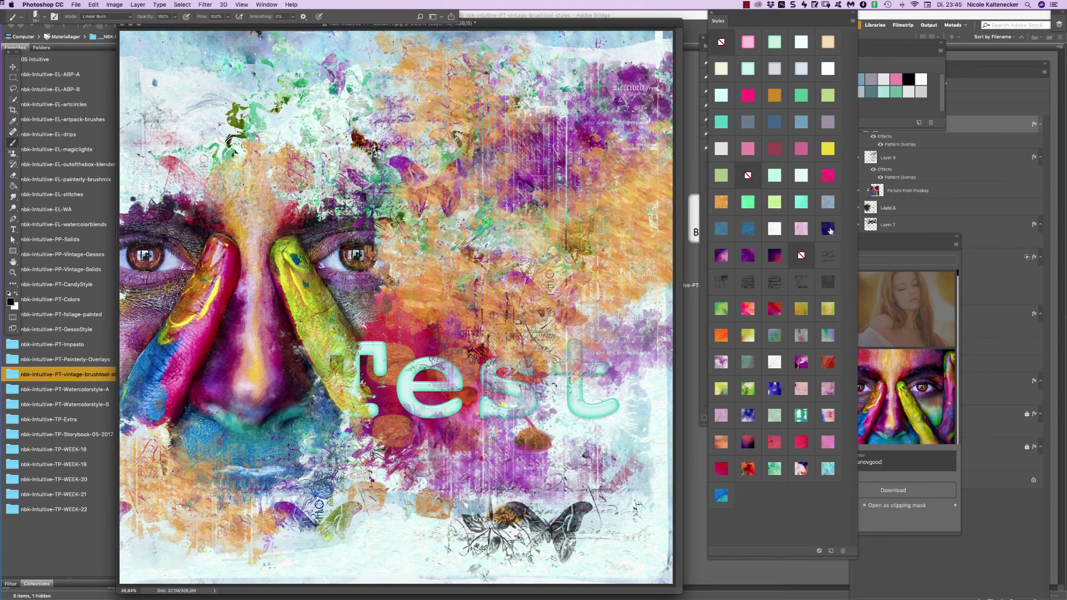
key(super+alt+z)
key(super+alt+z)
key(super+alt+z)
key(super+alt+z)
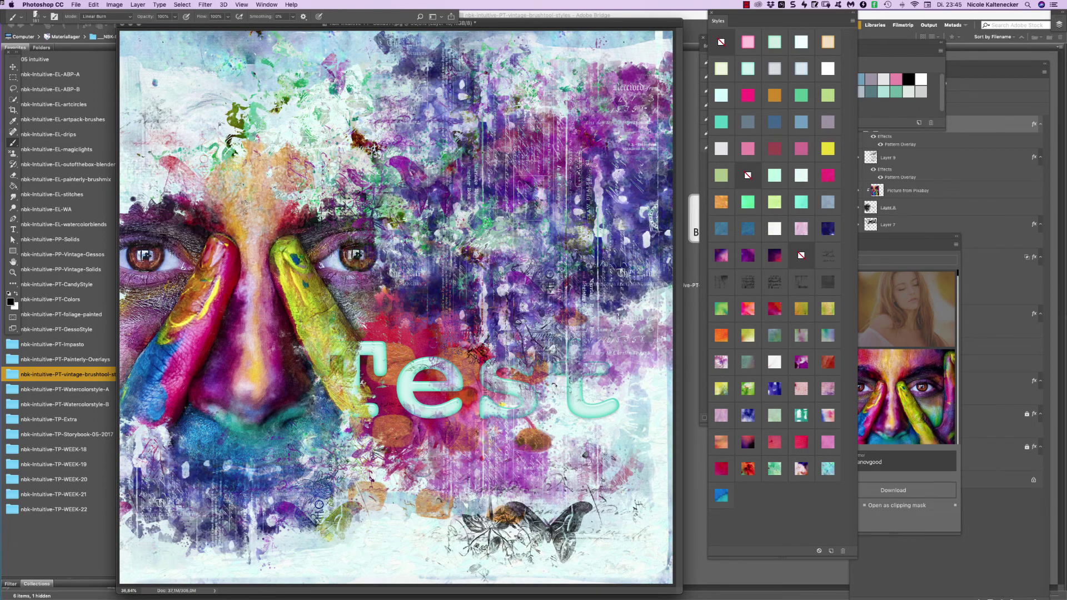
click(747, 228)
click(746, 227)
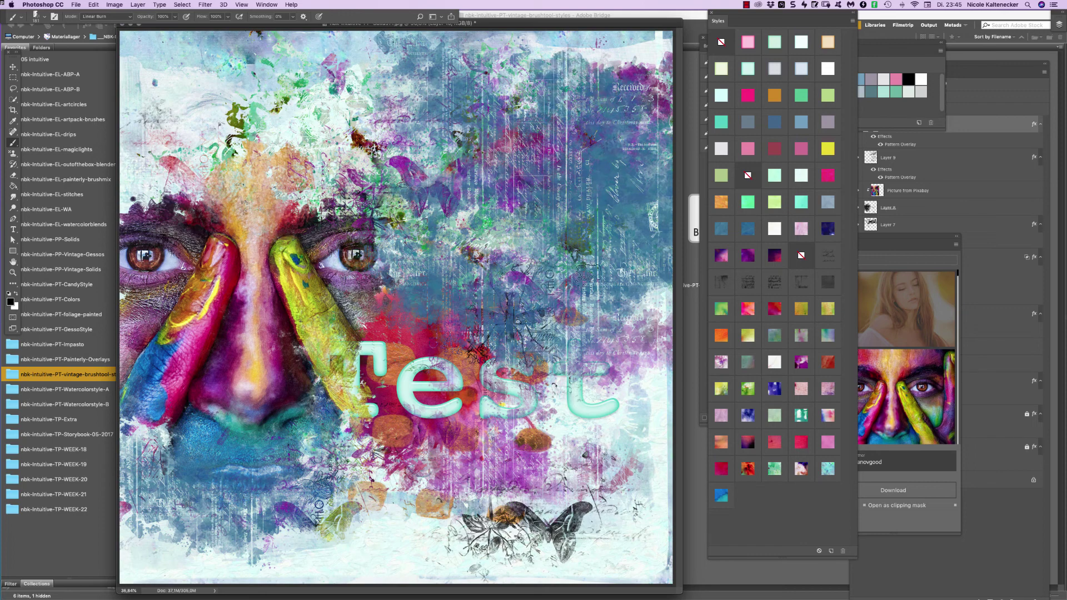
click(801, 227)
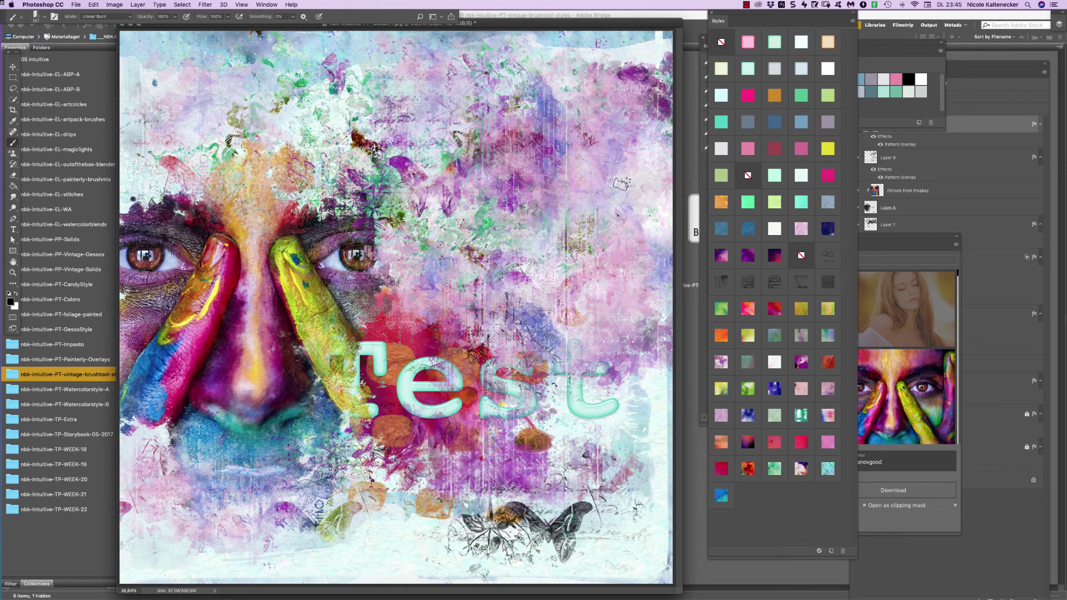
Try the bright green and turquoise styles on the painted layer and extend its texture down the canvas's lower-right side.
click(747, 200)
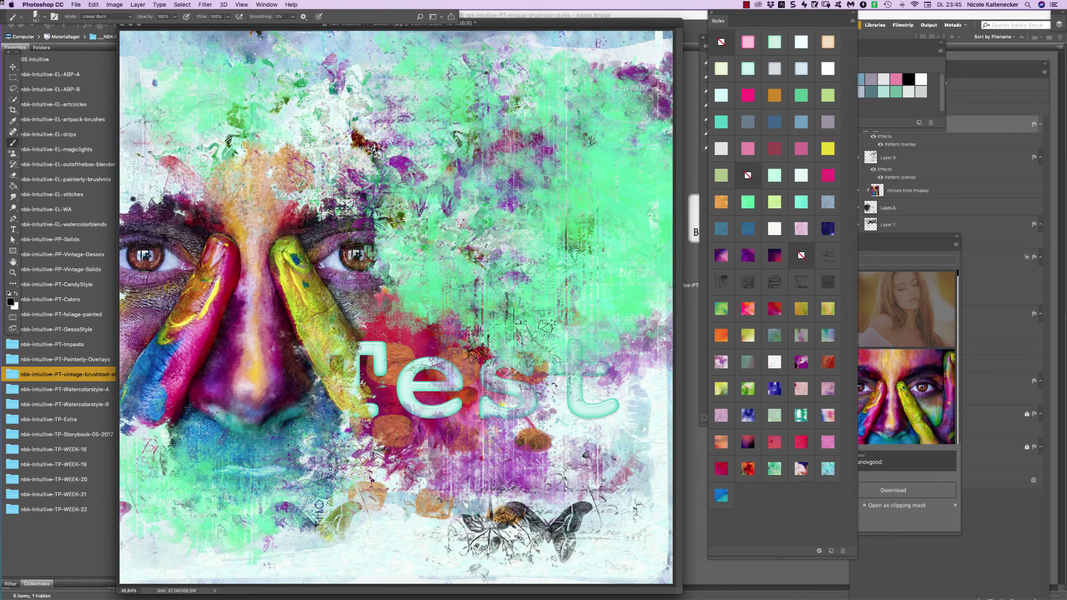
drag(622, 412, 622, 536)
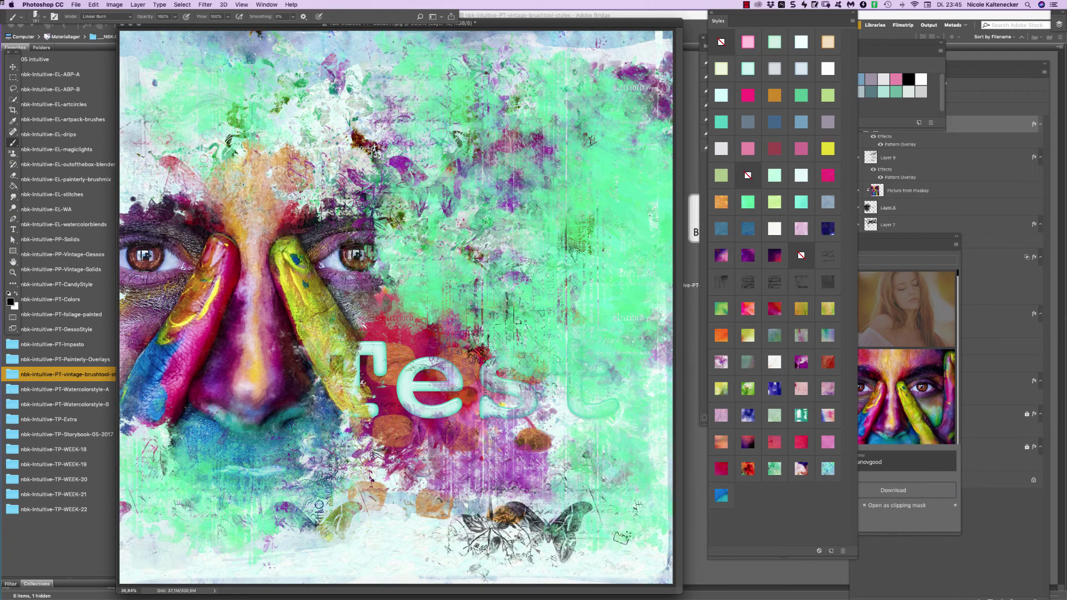
click(801, 202)
mouse_move(512, 422)
mouse_down()
mouse_move(517, 278)
mouse_move(483, 156)
mouse_move(361, 144)
mouse_up()
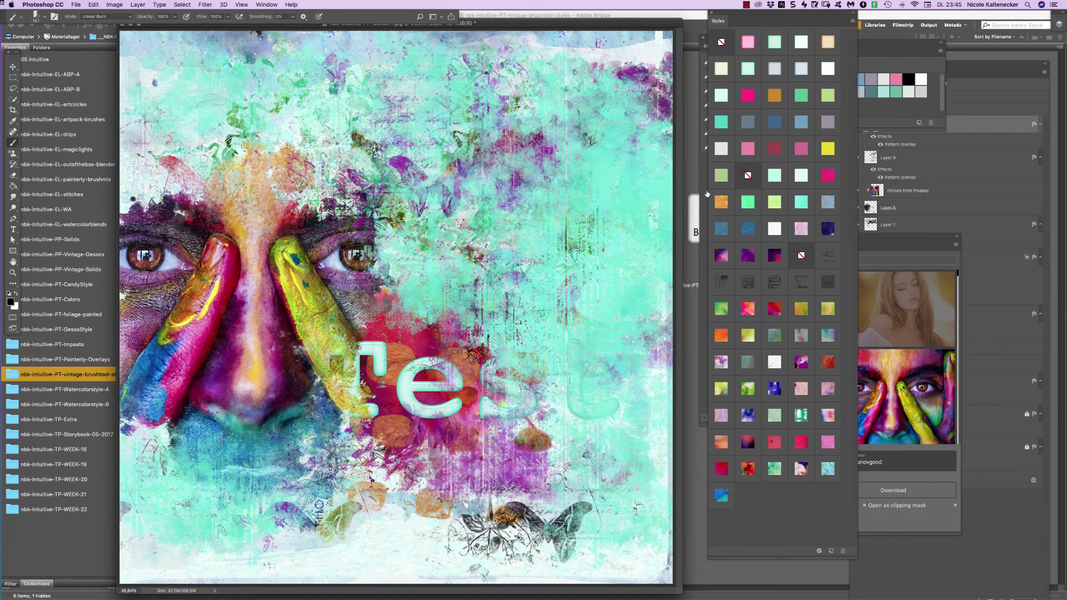
Paint more texture over the right half with the white-pink style, and apply the pale mint style to the layer.
click(797, 232)
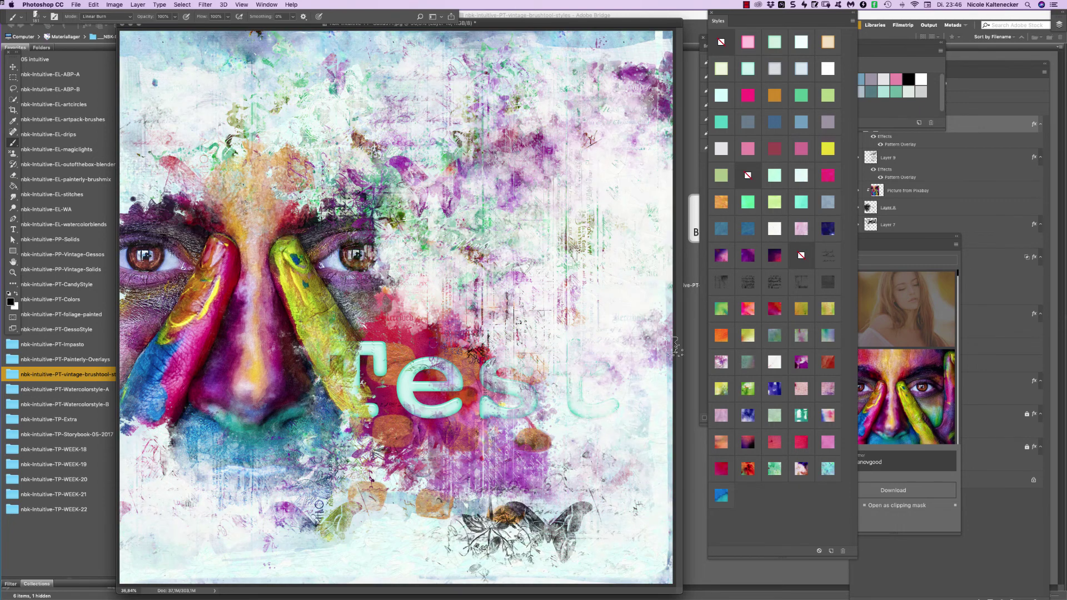
mouse_move(554, 164)
mouse_down()
mouse_move(555, 178)
mouse_move(461, 300)
mouse_move(500, 389)
mouse_up()
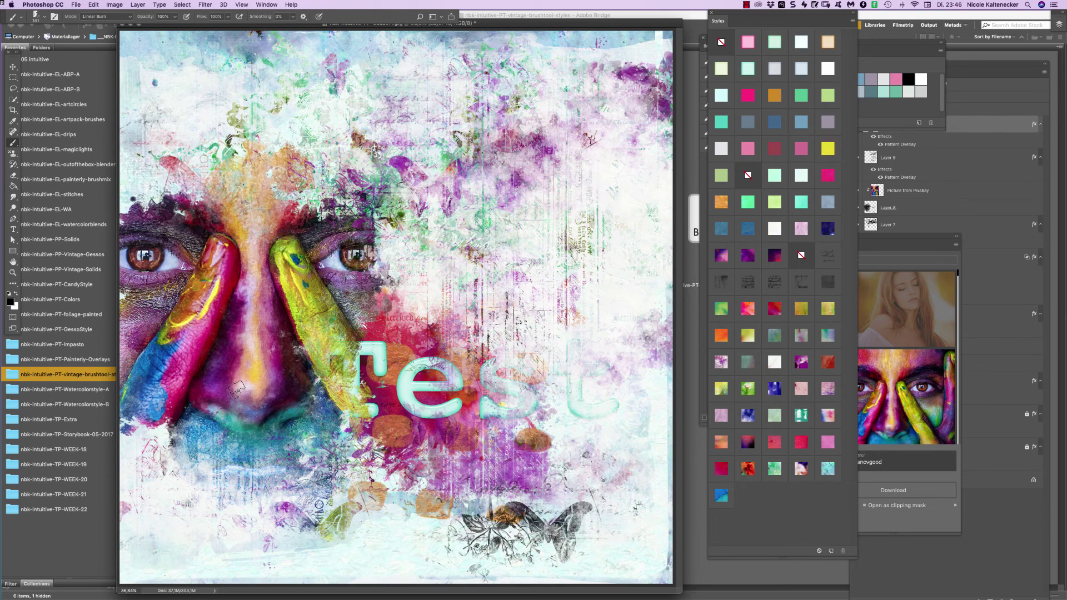
click(800, 174)
mouse_move(615, 23)
mouse_down()
mouse_move(607, 44)
mouse_move(626, 32)
mouse_up()
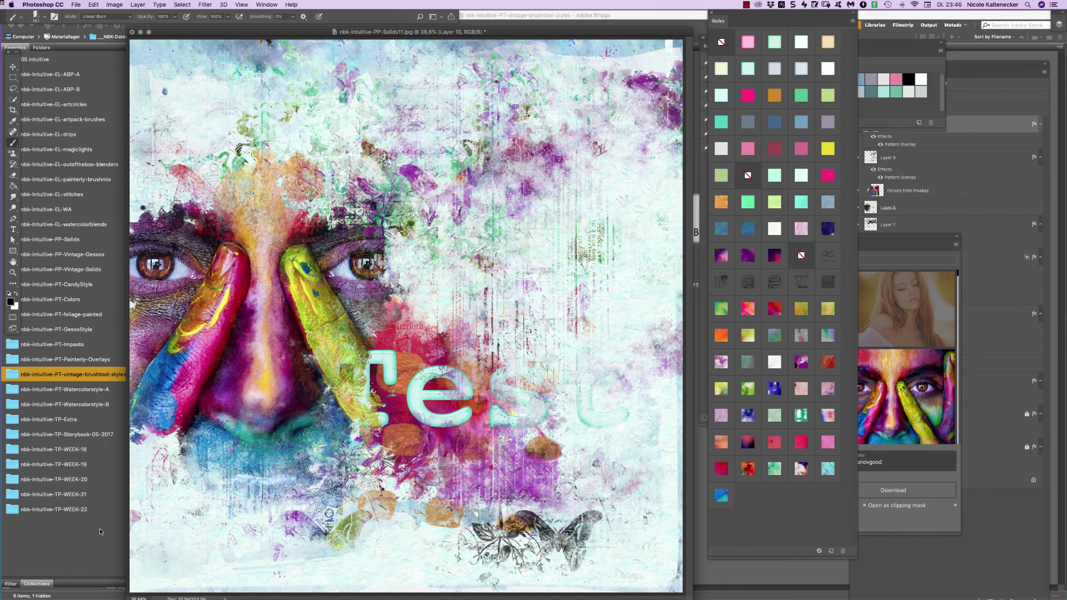
Switch to Bridge, browse the nbk-Intuitive-EL-WA folder, and open nbk-intuitive-WA-you-are-sensational.png in Photoshop.
click(93, 526)
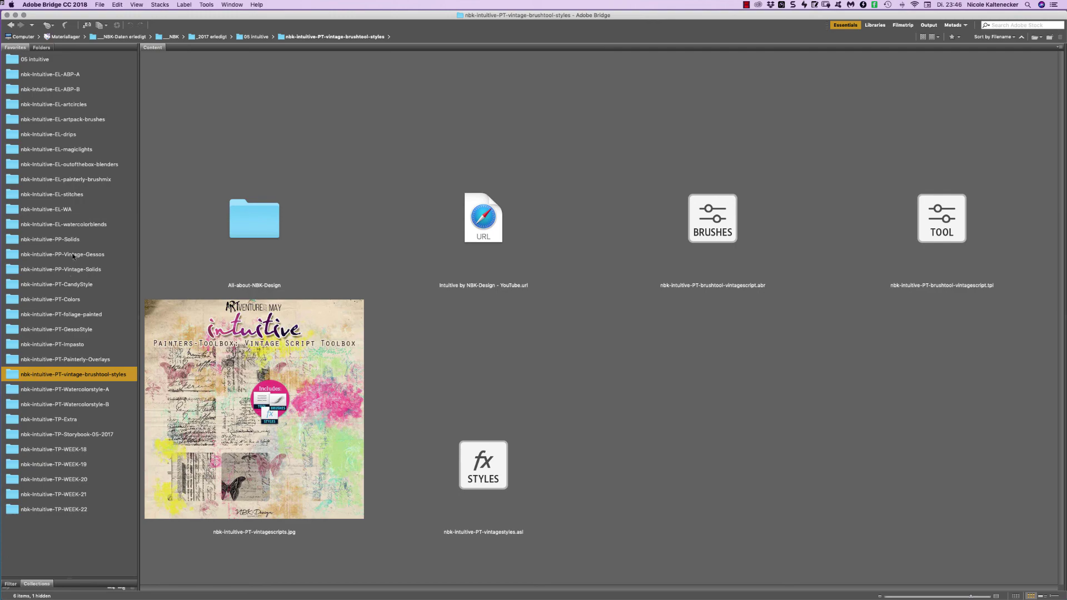
click(80, 210)
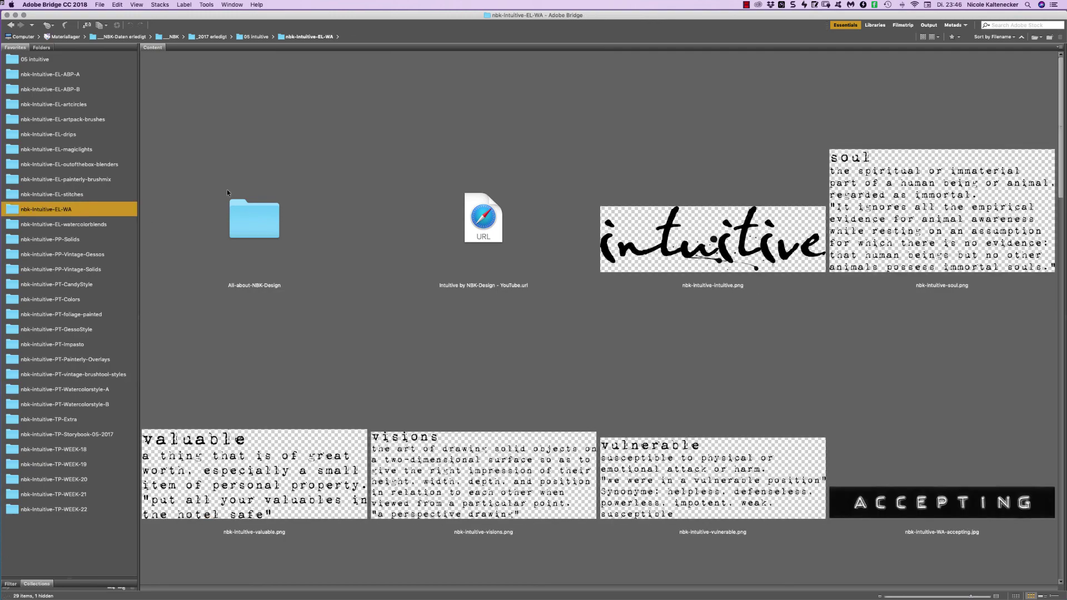
scroll(939, 282, down, 10)
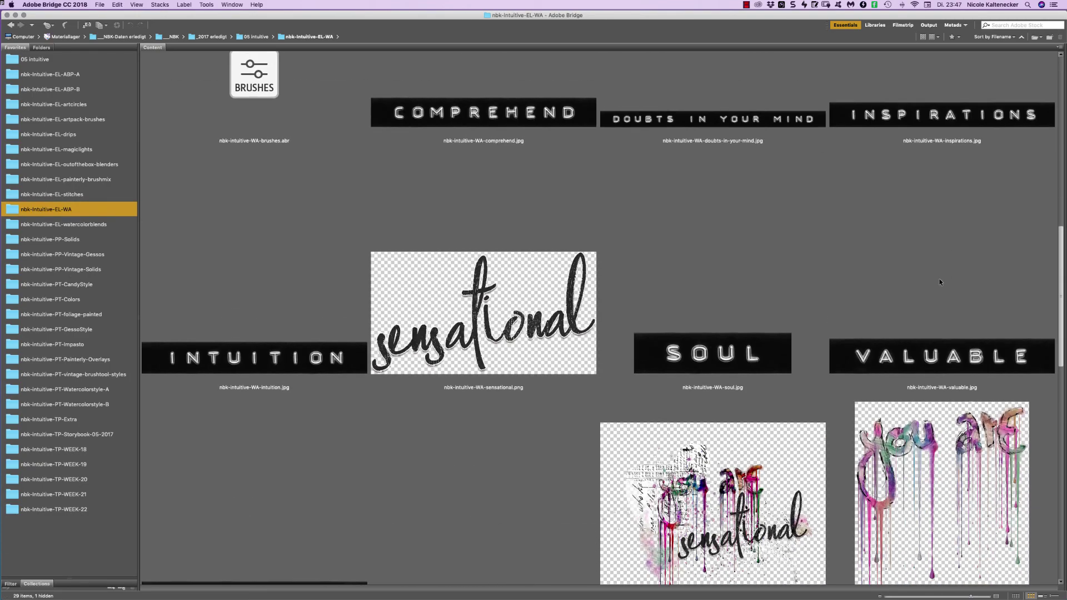
scroll(940, 282, down, 5)
double_click(713, 300)
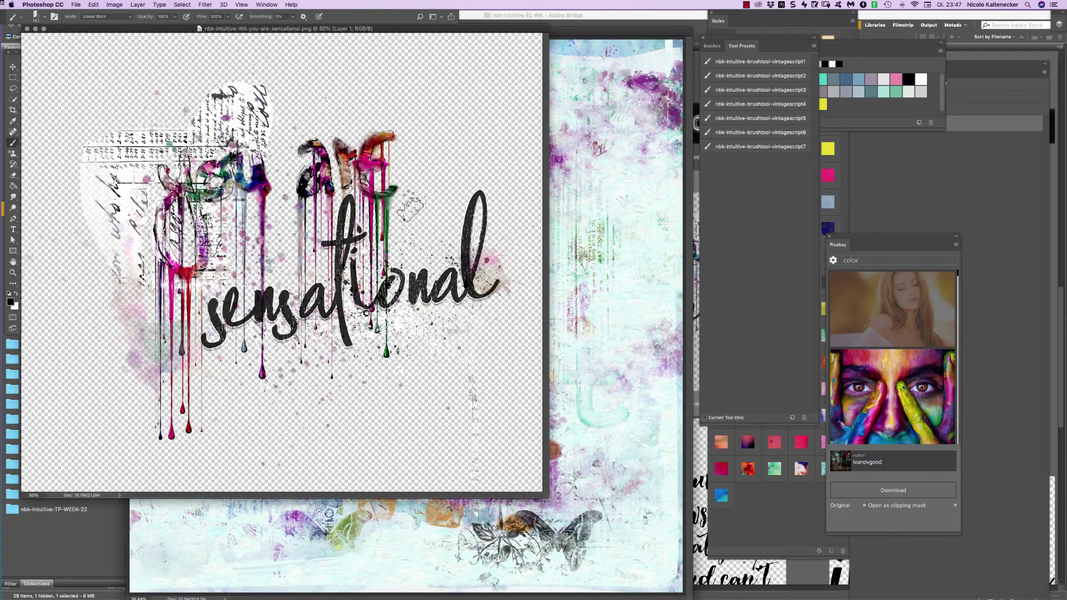
Copy the "you are sensational" word art into the collage and position it in the upper right above the Test text.
drag(383, 196, 543, 289)
key(super+z)
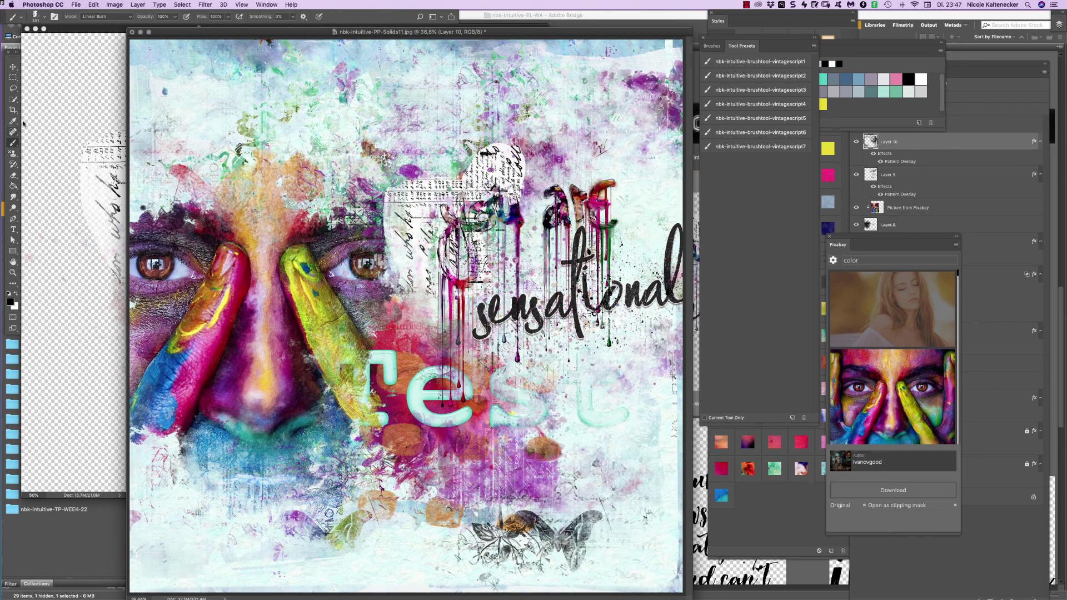
click(14, 68)
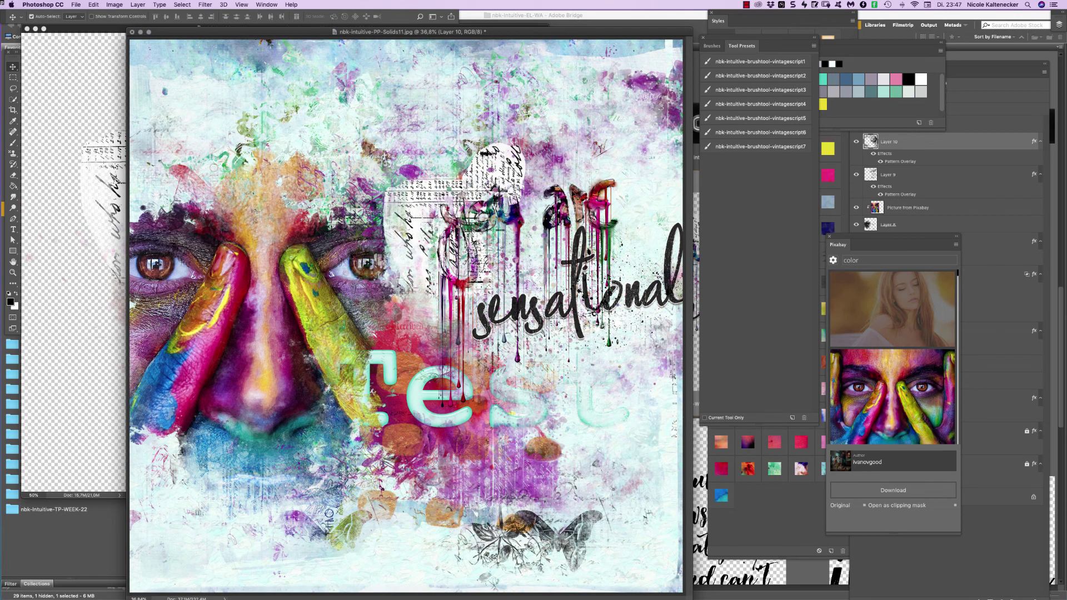
click(580, 198)
drag(580, 197, 554, 150)
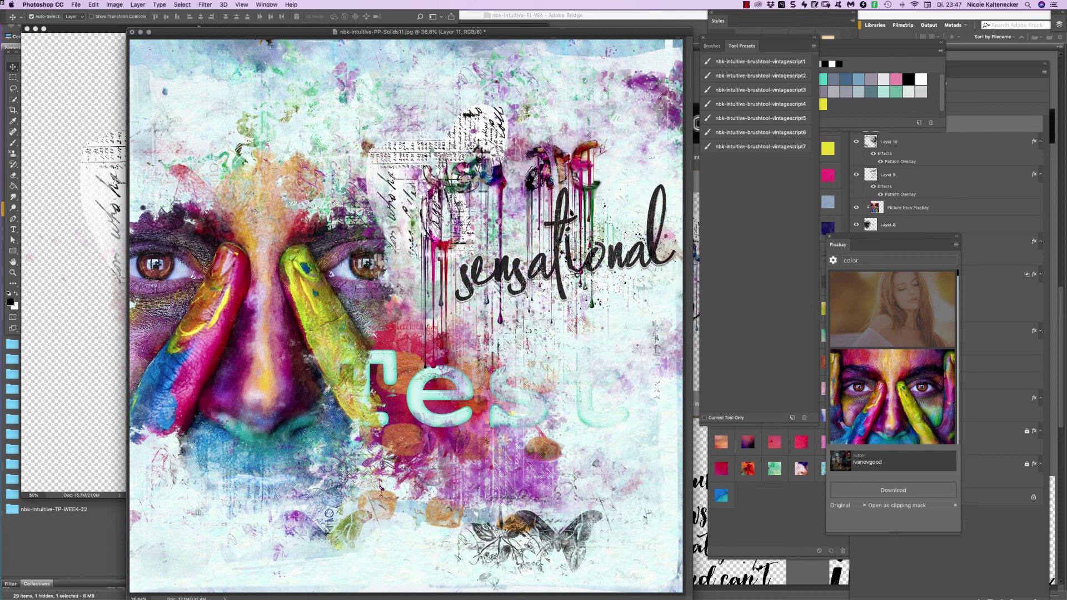
key(super+minus)
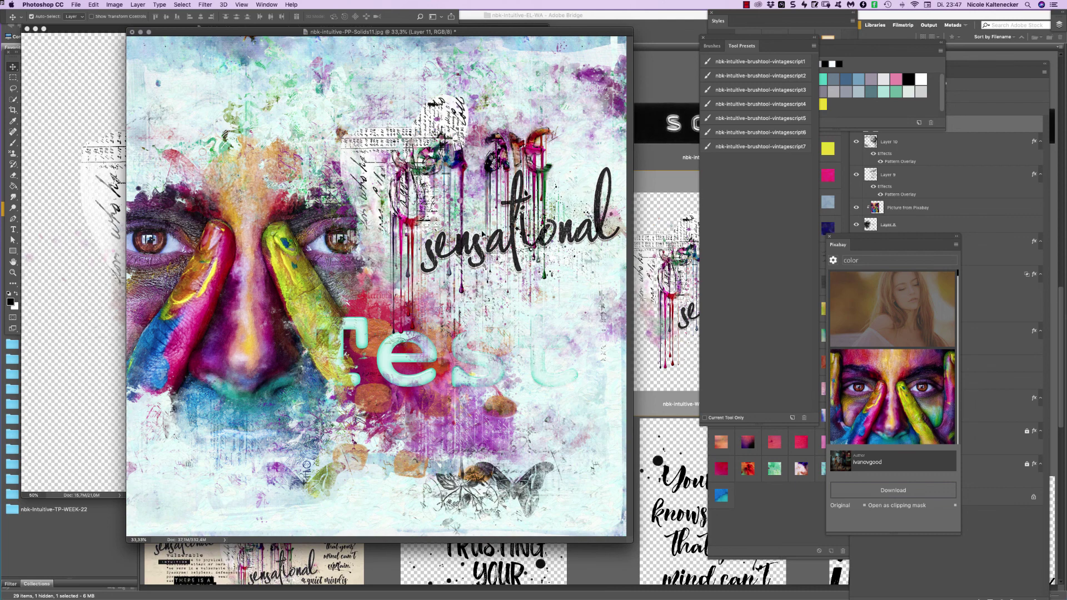
drag(550, 31, 579, 49)
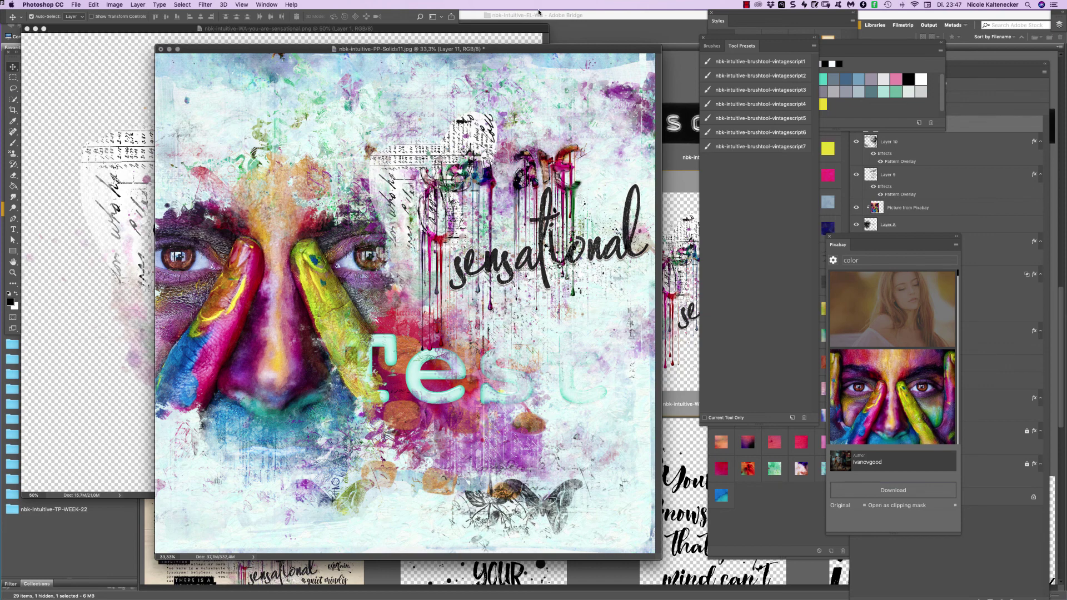
key(Tab)
key(Tab)
drag(611, 50, 615, 55)
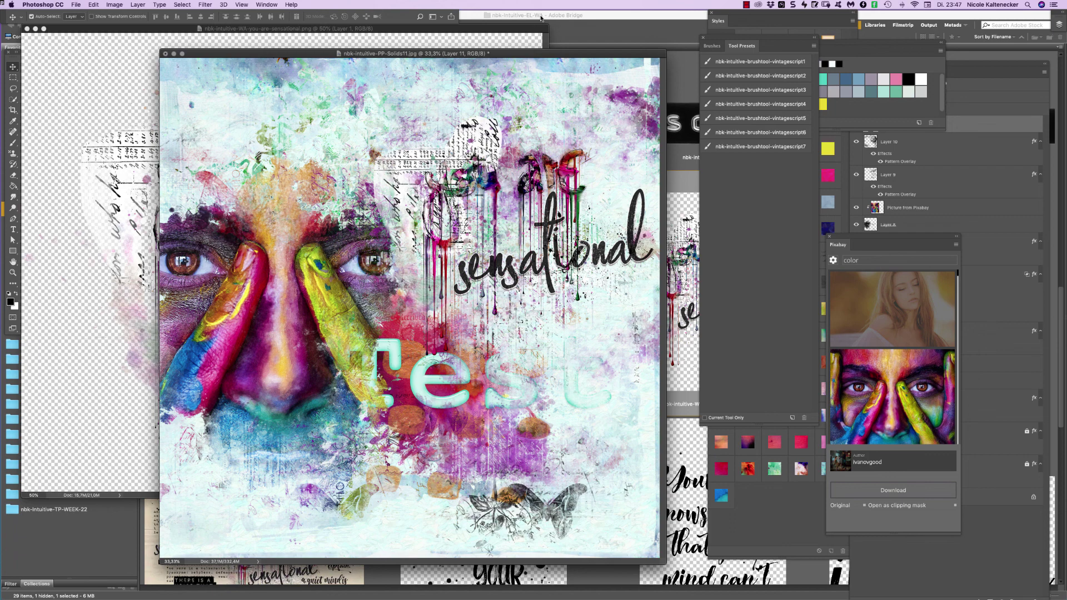
Switch to Bridge and open nbk-intuitive-outofthebox-blenders3.psd from the nbk-Intuitive-EL-outofthebox-blenders folder.
click(95, 543)
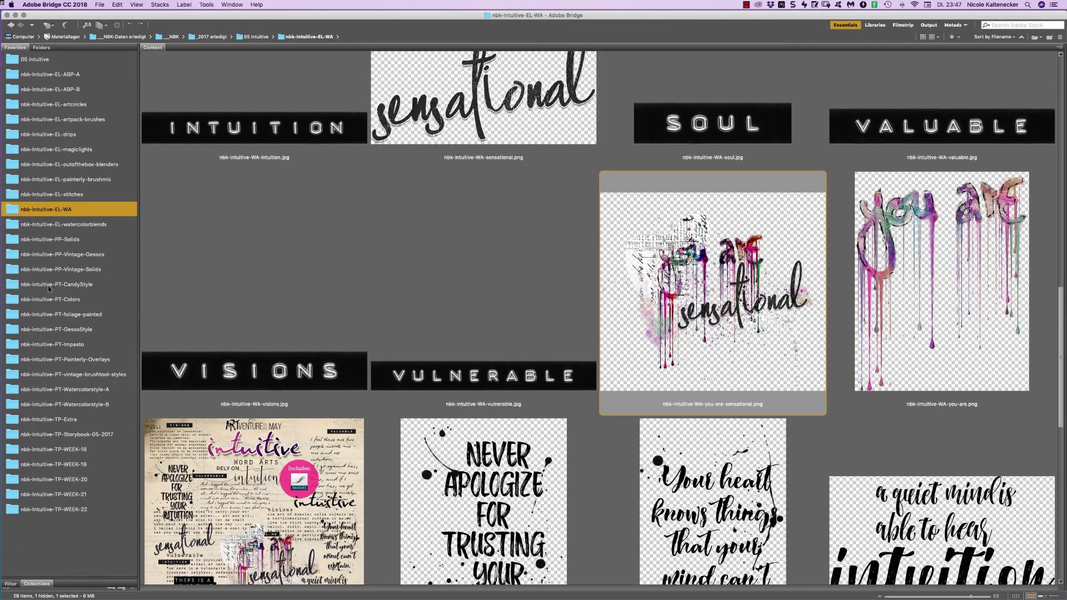
click(89, 165)
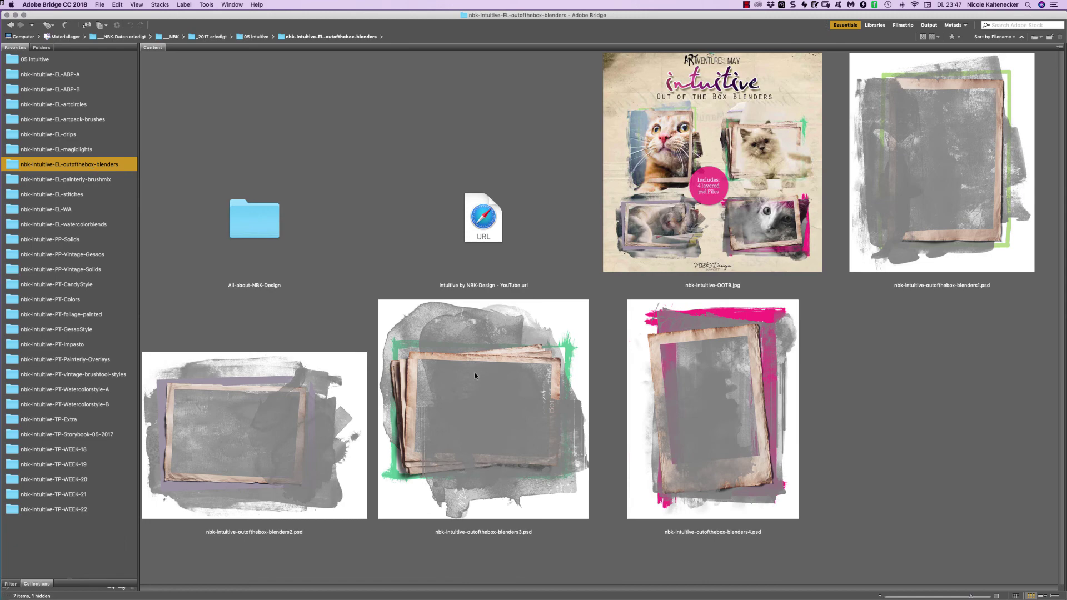
double_click(474, 375)
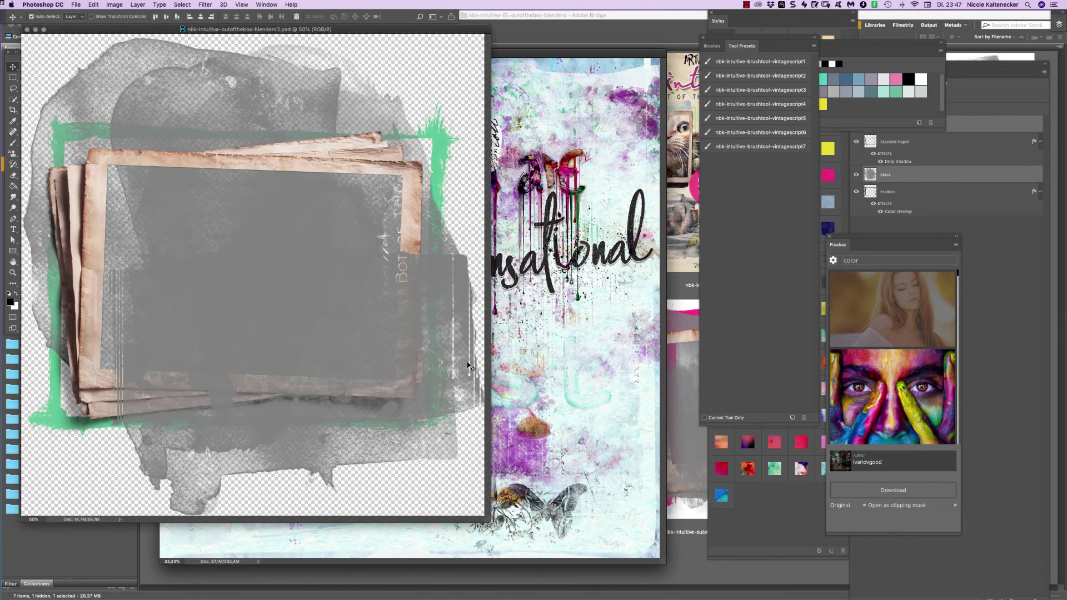
Copy the blender's Mask, Stacked Paper and Frame layers into the collage's lower right and place them directly below the word-art layer.
drag(457, 57, 533, 354)
click(976, 192)
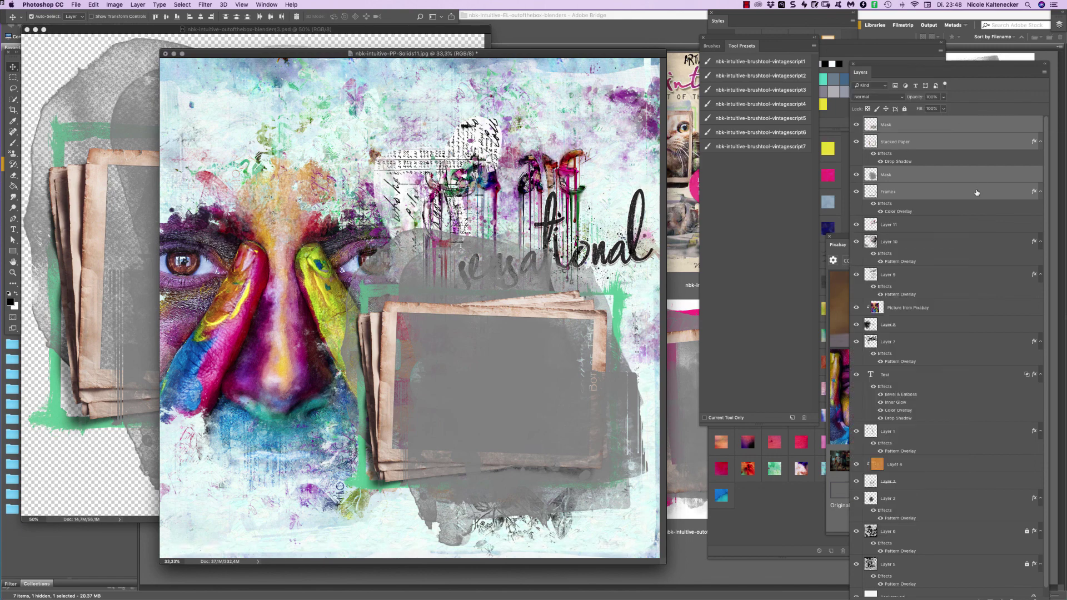
drag(977, 193, 925, 597)
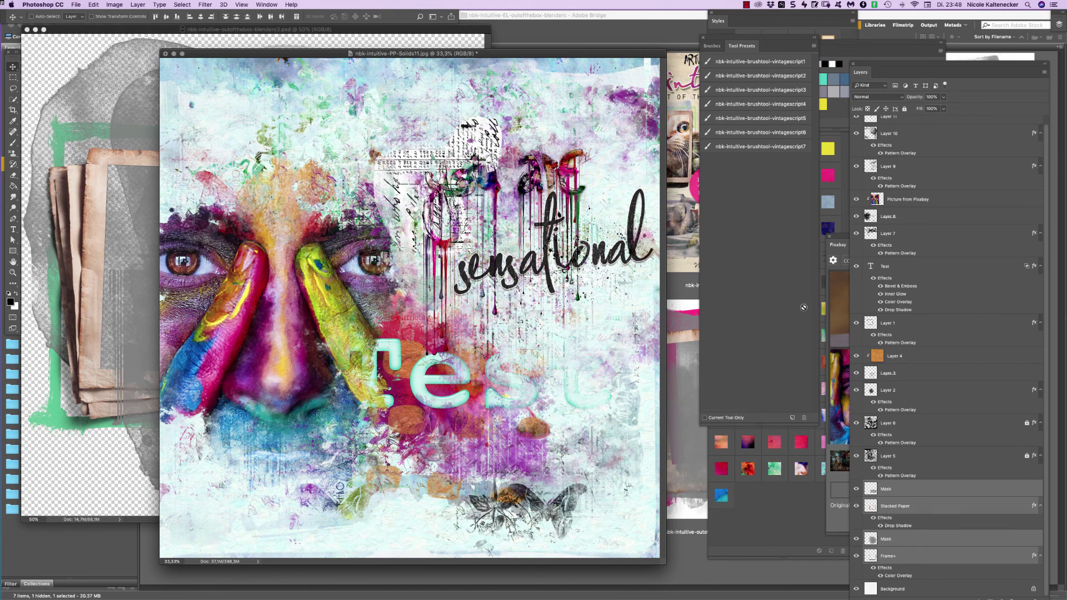
key(super+z)
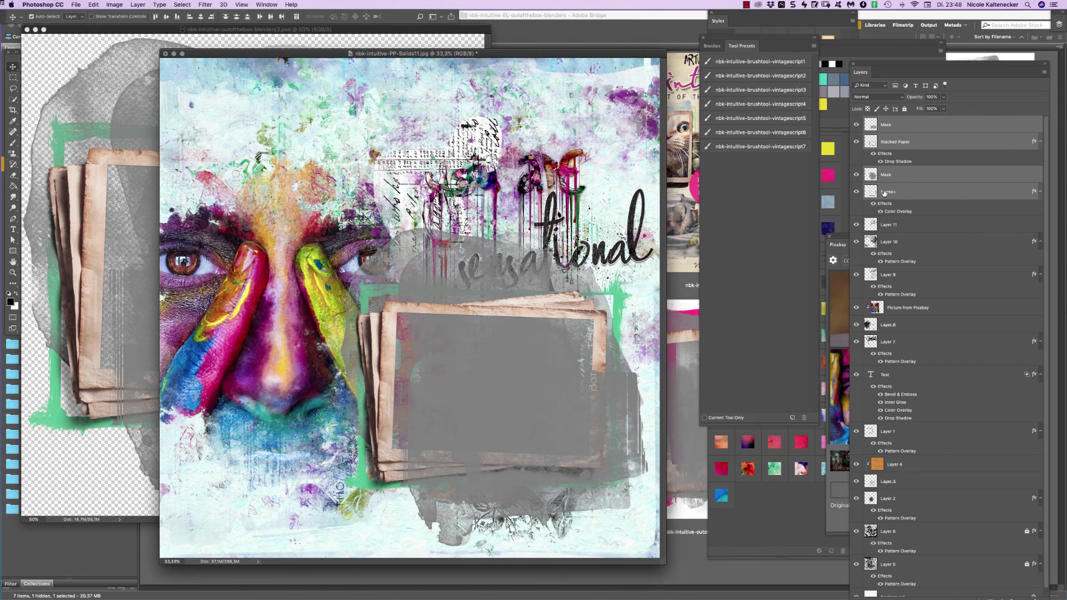
drag(896, 197, 900, 360)
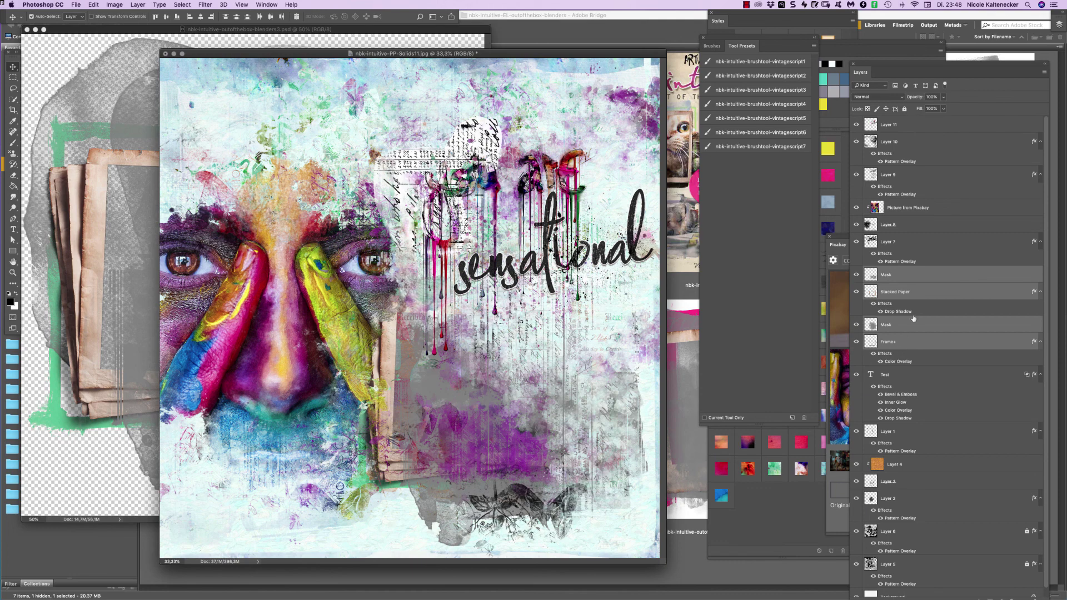
drag(911, 272, 920, 164)
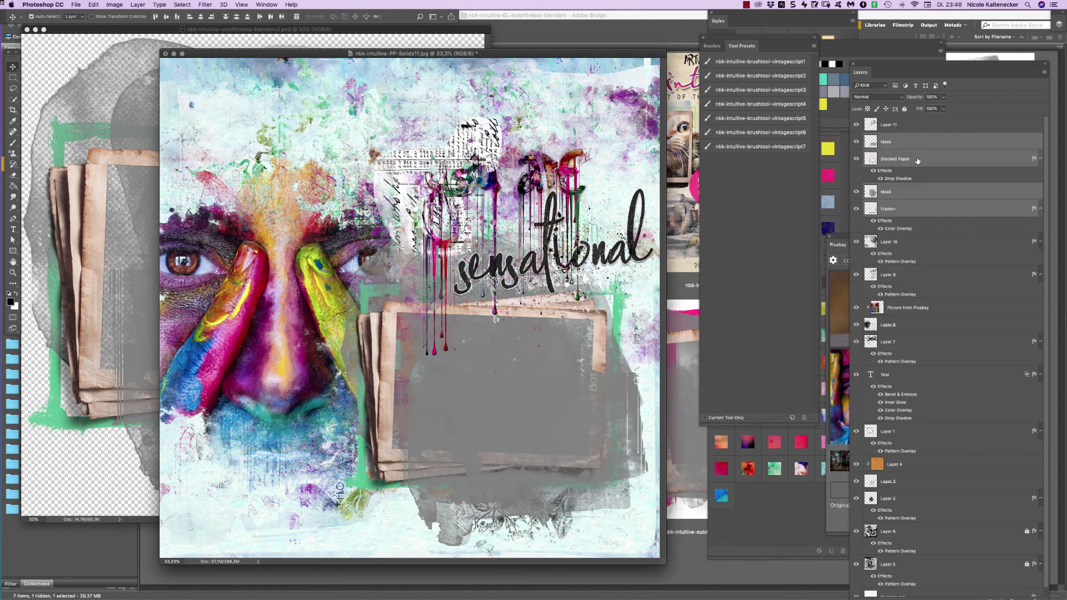
Select the lower Mask layer beneath the Stacked Paper layer, leaving its layer style unchanged.
double_click(914, 192)
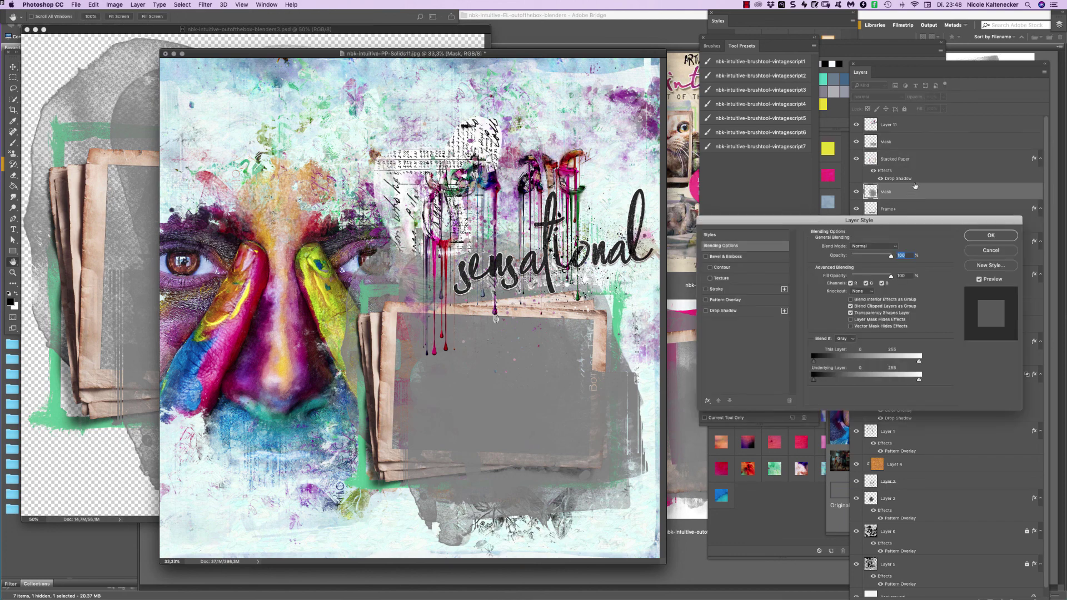
click(988, 251)
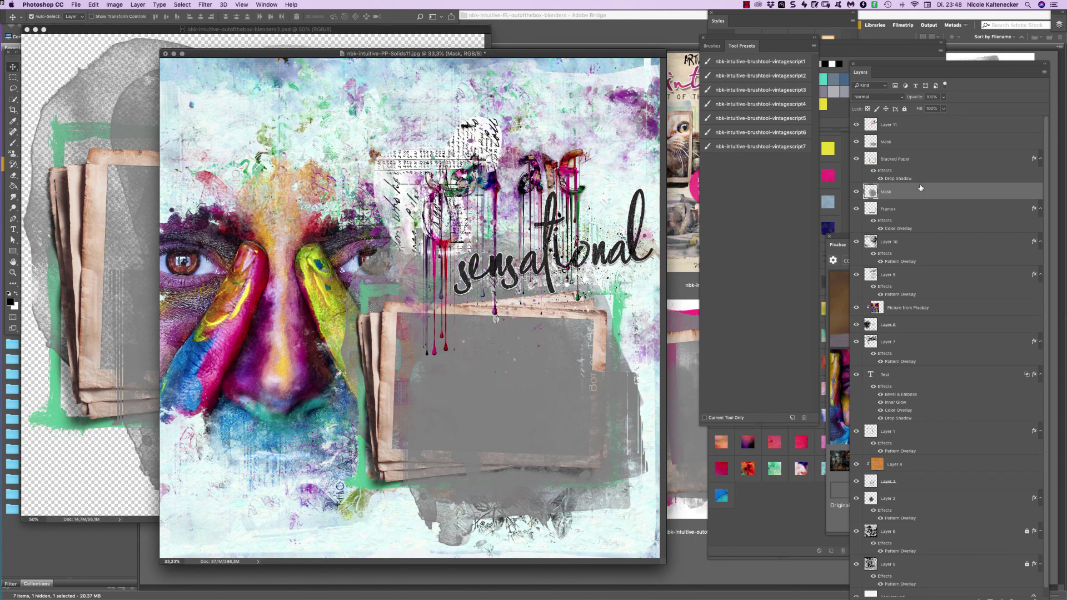
click(746, 5)
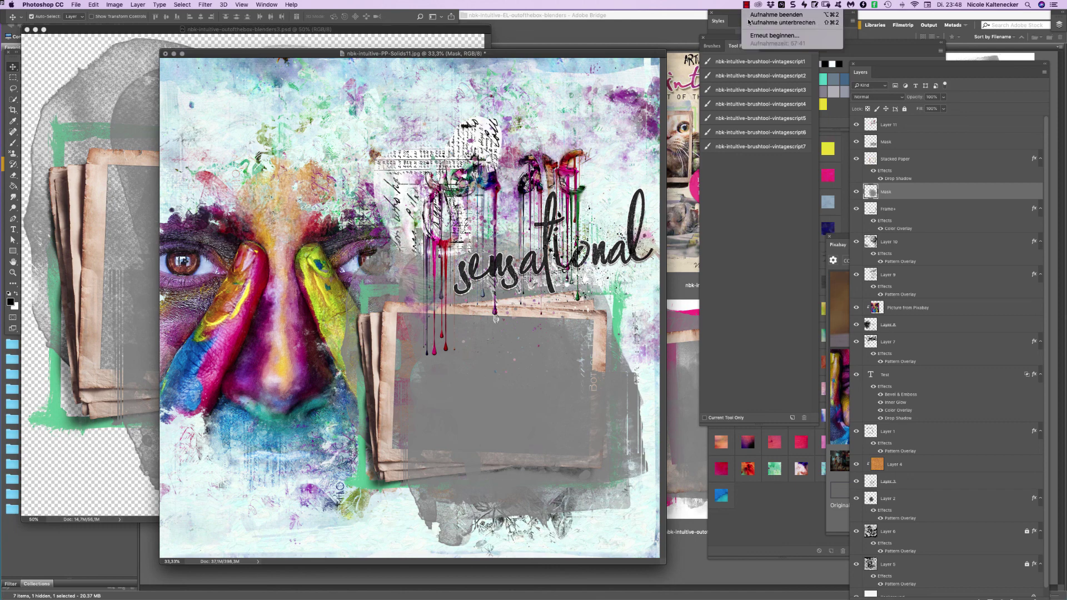